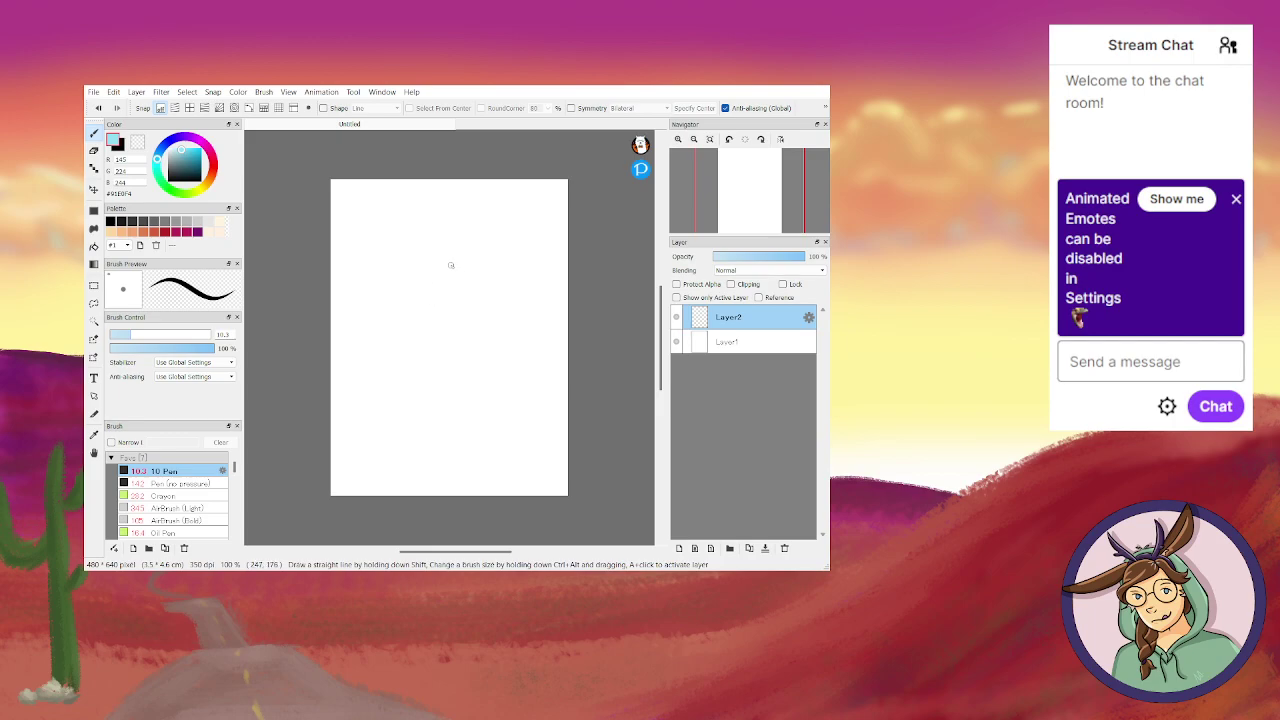
Sketch a light-blue construction of a bust in the middle of the canvas: oval head, neck, sloping shoulders and round glasses.
mouse_move(432, 254)
left_mouse_down()
mouse_move(416, 283)
mouse_move(420, 262)
mouse_move(432, 335)
left_mouse_up()
mouse_move(440, 248)
left_mouse_down()
mouse_move(483, 259)
mouse_move(476, 338)
mouse_move(493, 325)
mouse_move(476, 357)
mouse_move(428, 341)
mouse_move(471, 351)
mouse_move(491, 323)
mouse_move(482, 265)
mouse_move(454, 243)
mouse_move(414, 273)
mouse_move(440, 342)
left_mouse_up()
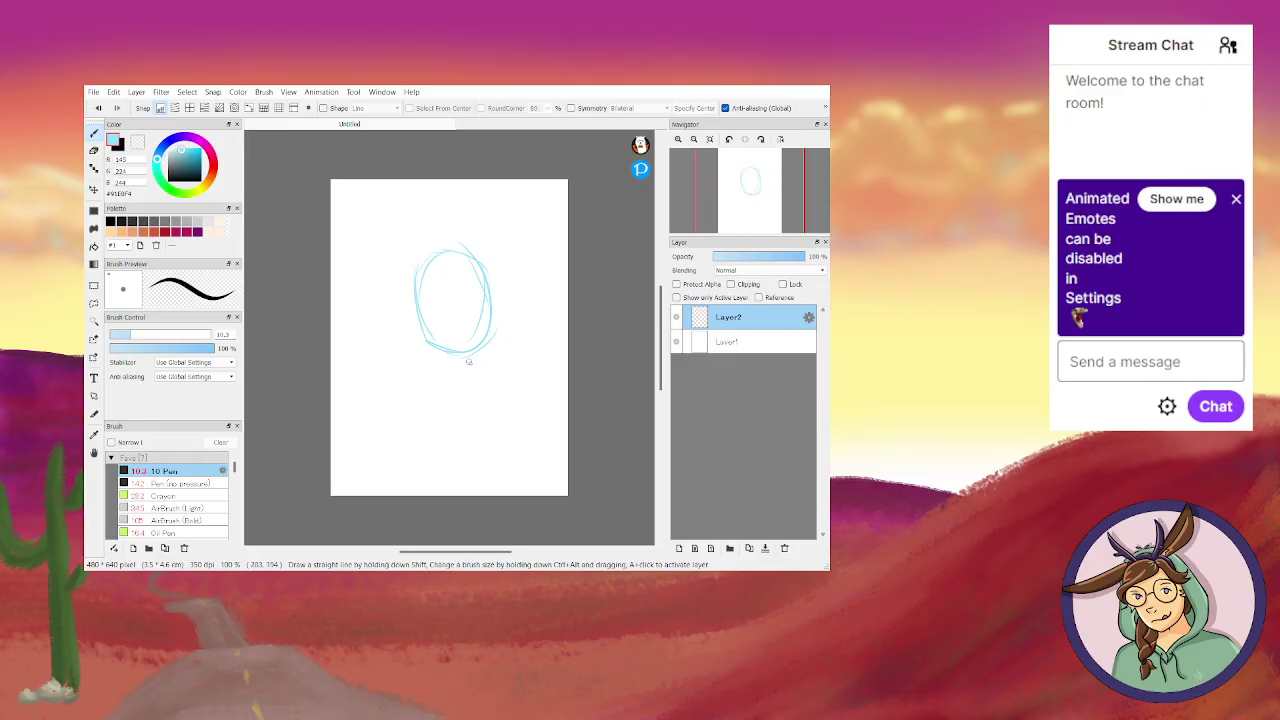
mouse_move(462, 351)
left_mouse_down()
mouse_move(461, 376)
mouse_move(420, 371)
left_mouse_up()
mouse_move(400, 379)
left_mouse_down()
mouse_move(485, 391)
mouse_move(451, 396)
mouse_move(480, 377)
left_mouse_up()
mouse_move(465, 378)
left_mouse_down()
mouse_move(555, 392)
mouse_move(521, 393)
mouse_move(562, 424)
left_mouse_up()
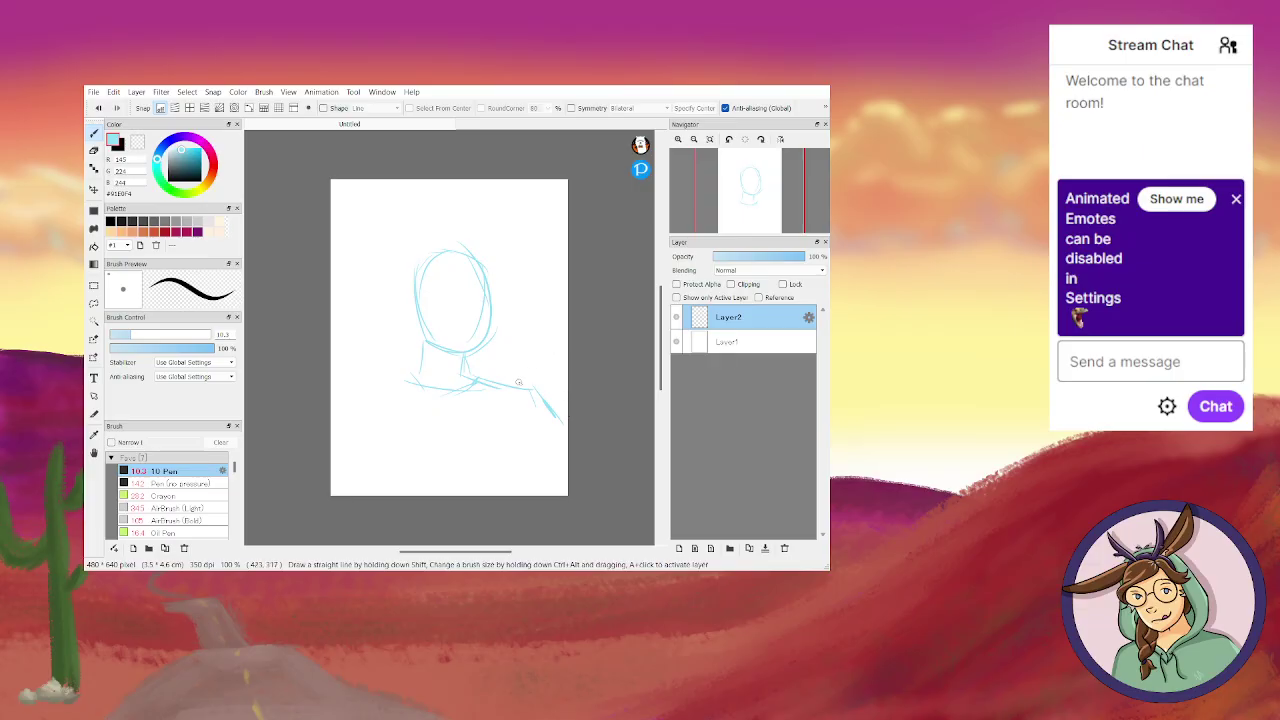
left_click_drag(376, 387, 346, 420)
mouse_move(454, 294)
left_mouse_down()
mouse_move(480, 269)
mouse_move(497, 296)
left_mouse_up()
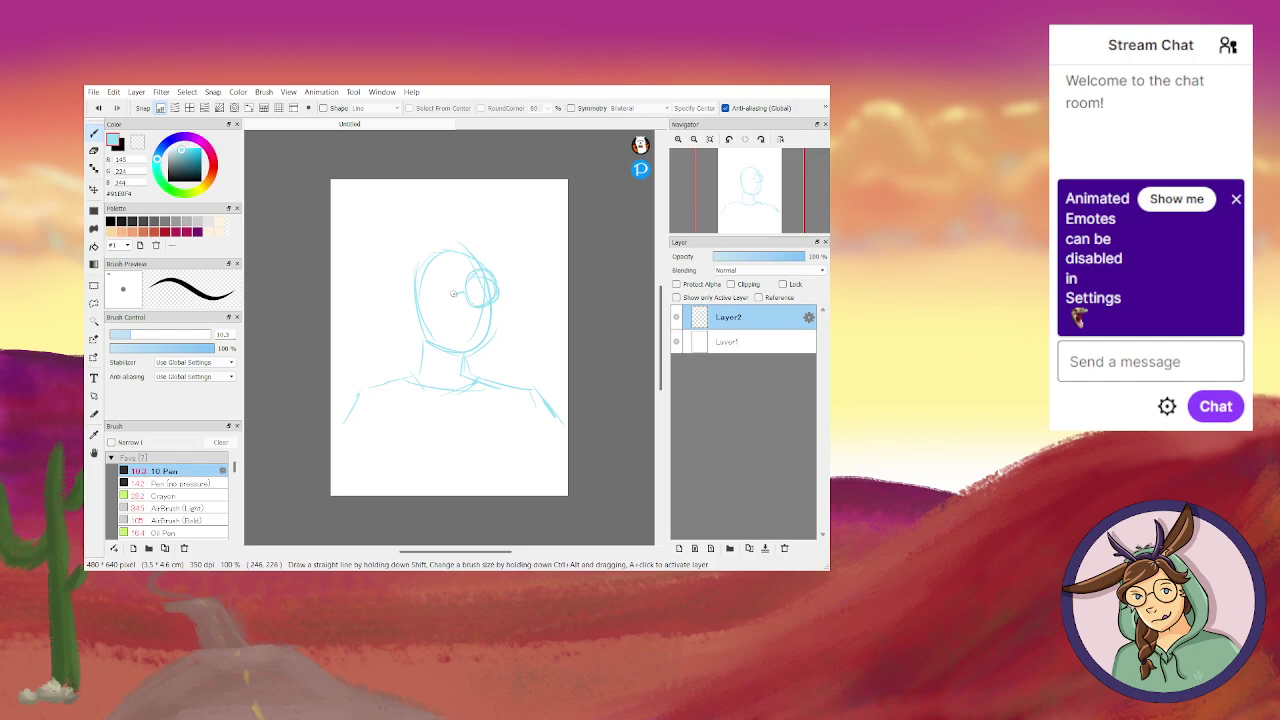
mouse_move(449, 286)
left_mouse_down()
mouse_move(420, 288)
mouse_move(430, 316)
mouse_move(450, 292)
left_mouse_up()
Sketch wavy, voluminous hair around the head and a bag strap running down from the shoulder, both in pink.
left_click(212, 157)
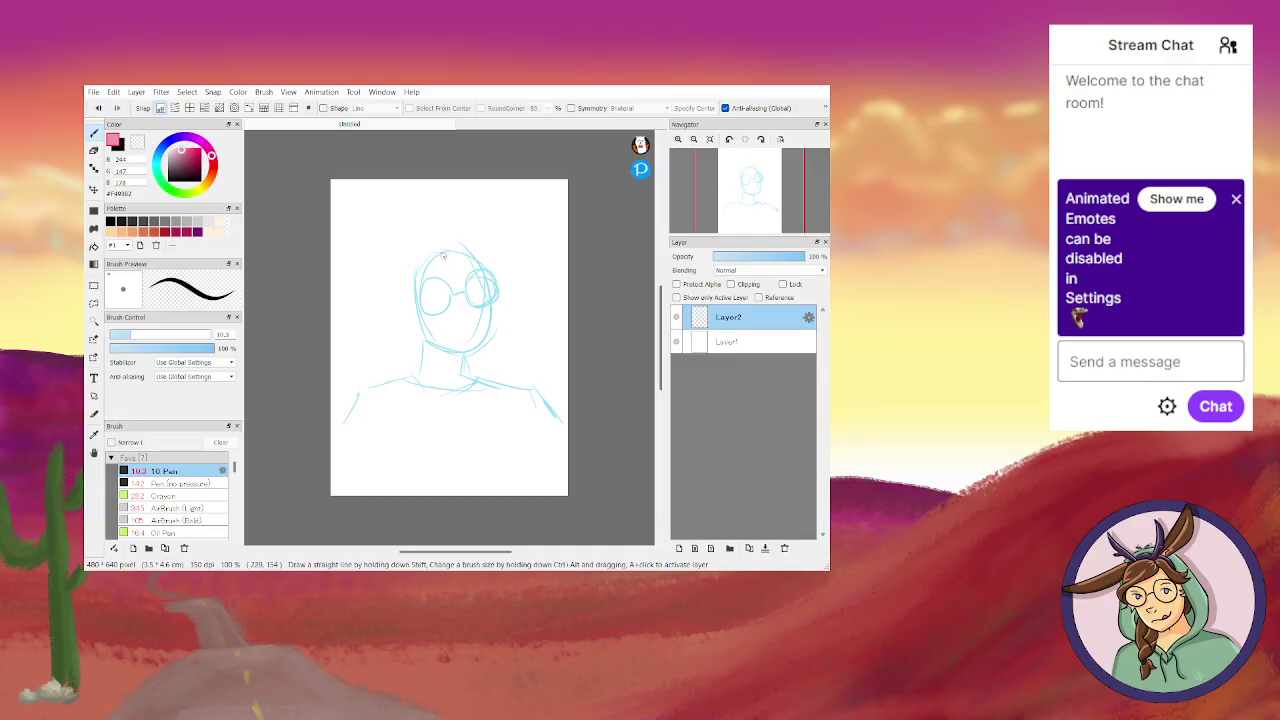
mouse_move(449, 247)
left_mouse_down()
mouse_move(488, 256)
mouse_move(489, 242)
mouse_move(510, 265)
left_mouse_up()
left_click_drag(497, 317, 501, 335)
left_click_drag(475, 355, 509, 326)
mouse_move(513, 261)
left_mouse_down()
mouse_move(530, 312)
mouse_move(510, 328)
left_mouse_up()
mouse_move(450, 244)
left_mouse_down()
mouse_move(418, 282)
mouse_move(417, 268)
mouse_move(417, 312)
left_mouse_up()
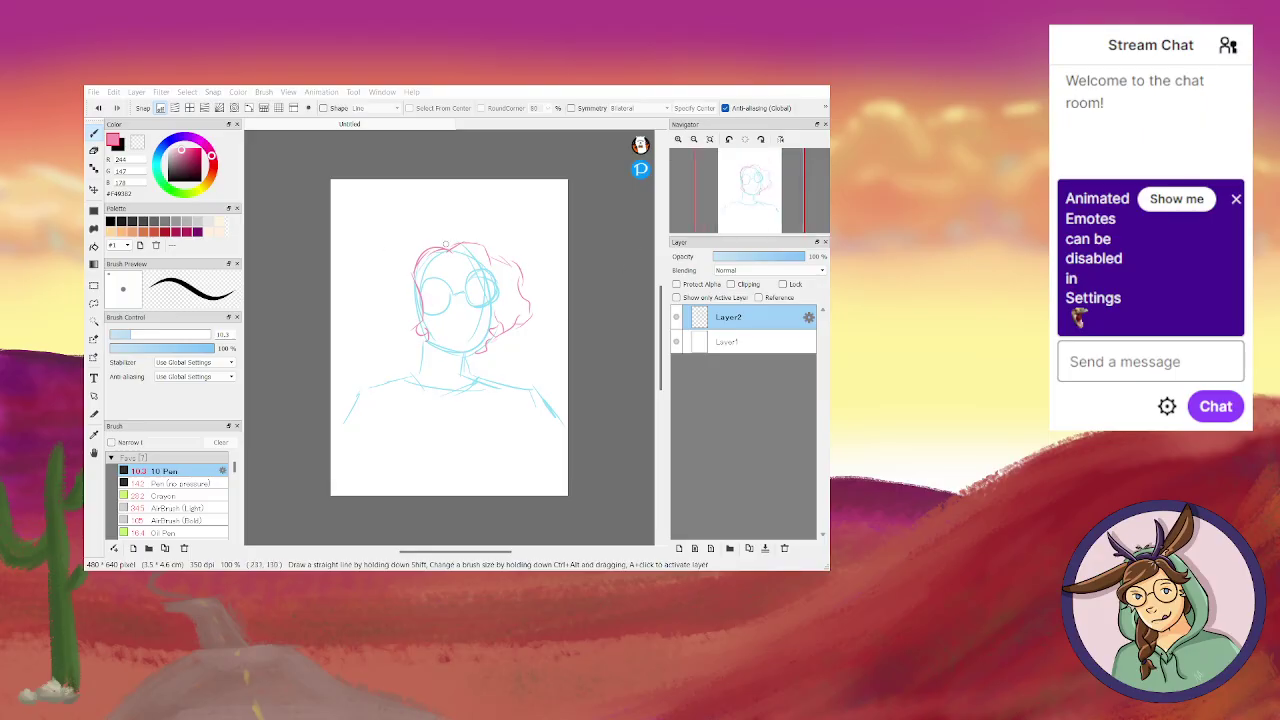
mouse_move(448, 248)
left_mouse_down()
mouse_move(421, 231)
mouse_move(340, 326)
mouse_move(374, 344)
mouse_move(420, 338)
left_mouse_up()
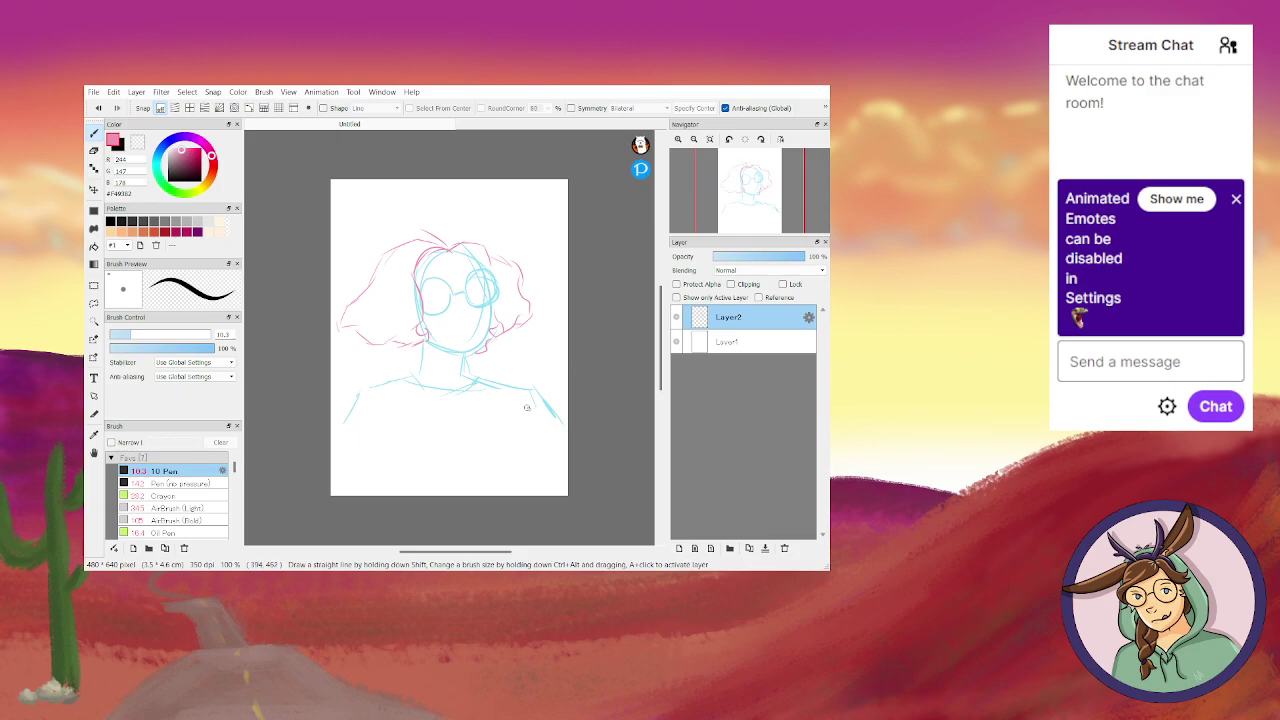
left_click_drag(528, 389, 537, 495)
mouse_move(516, 388)
left_mouse_down()
mouse_move(503, 438)
mouse_move(519, 487)
left_mouse_up()
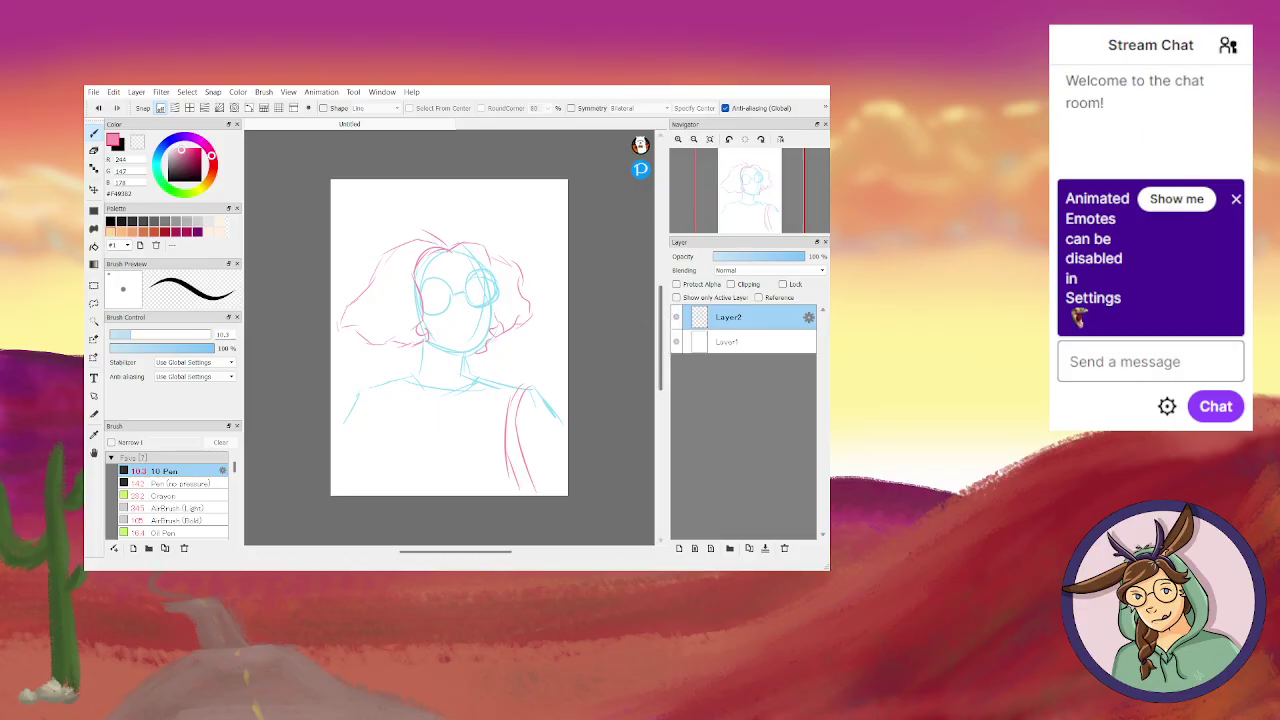
Add a new layer above the sketch and ink the nose and mouth on it in black with the 10 Pen.
left_click(678, 549)
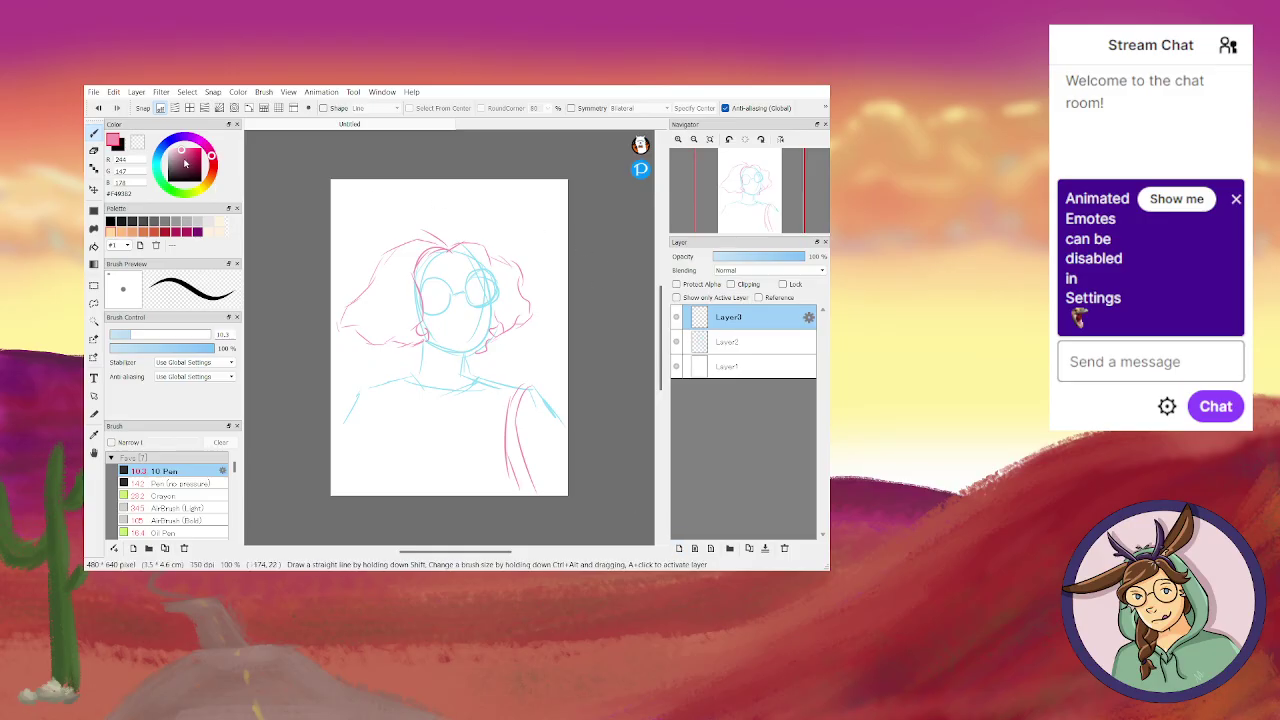
left_click_drag(181, 148, 168, 181)
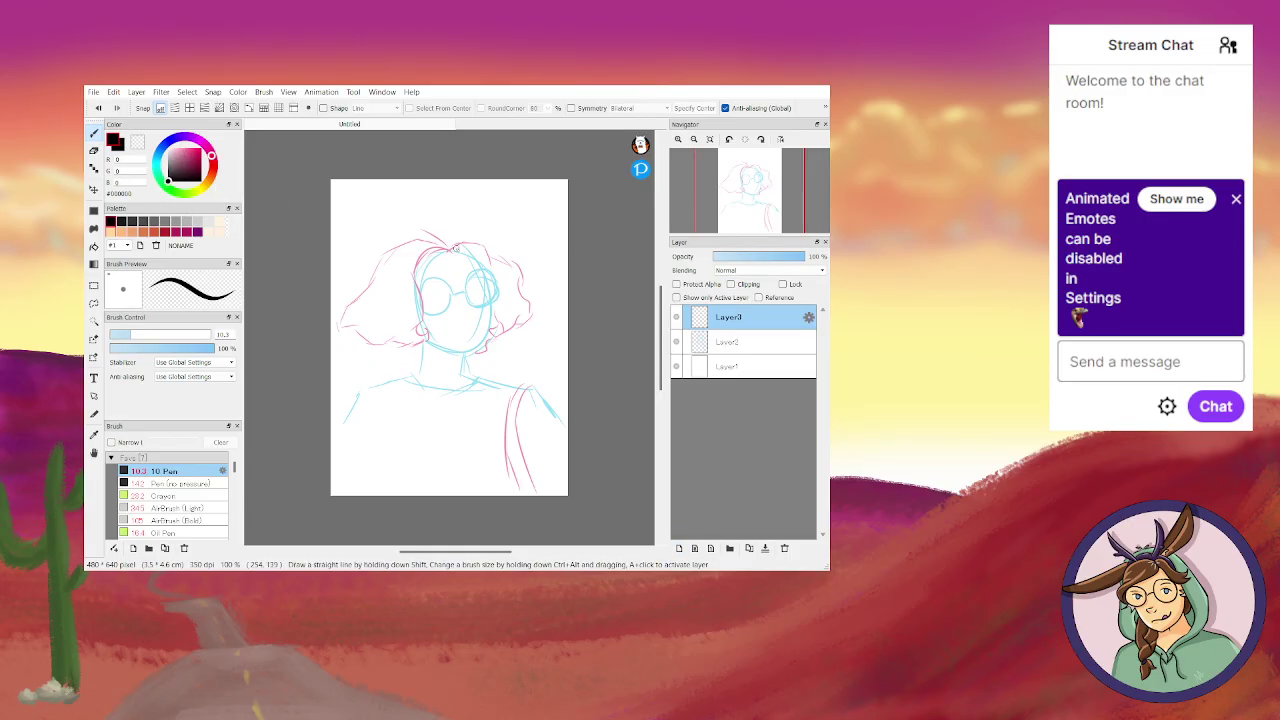
scroll(455, 248, "up", 1)
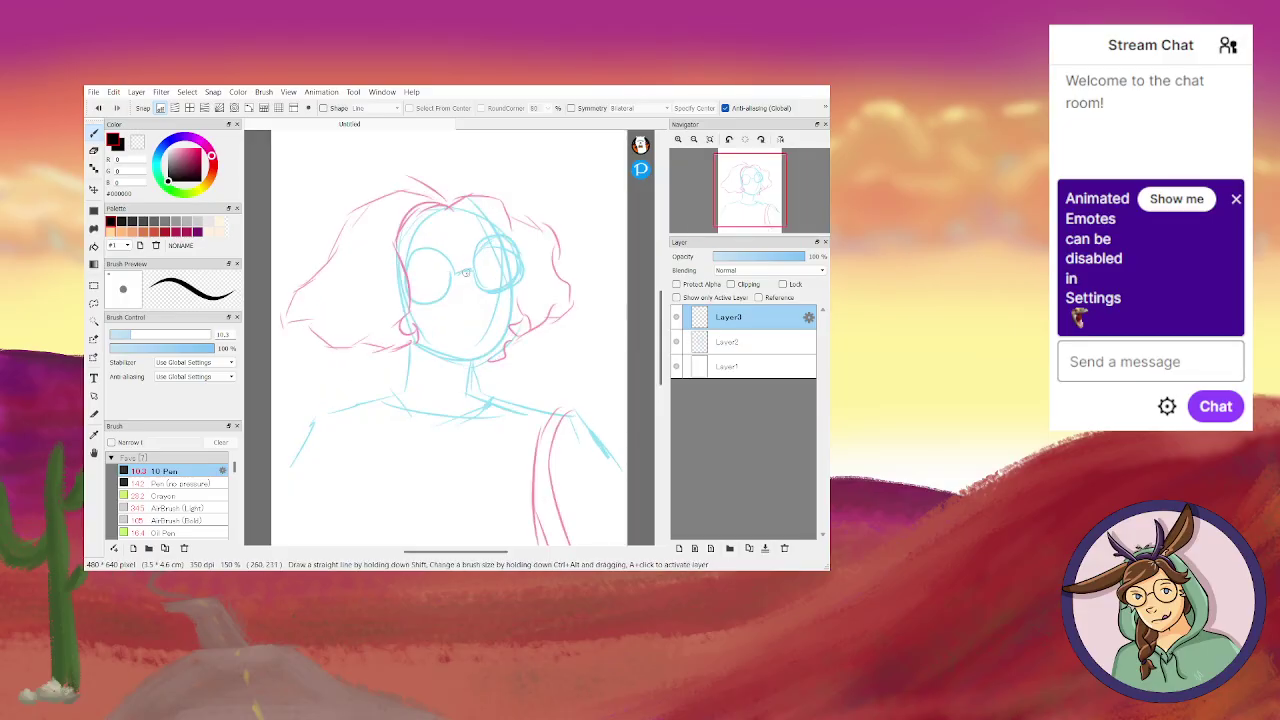
left_click_drag(469, 268, 481, 293)
left_click_drag(481, 293, 475, 306)
left_click(462, 301)
mouse_move(459, 327)
left_mouse_down()
mouse_move(492, 318)
mouse_move(486, 329)
left_mouse_up()
Ink the two curved closed eyes and the eyebrows in black over the face sketch.
left_click_drag(478, 268, 503, 267)
left_click_drag(419, 276, 443, 268)
left_click_drag(476, 251, 495, 244)
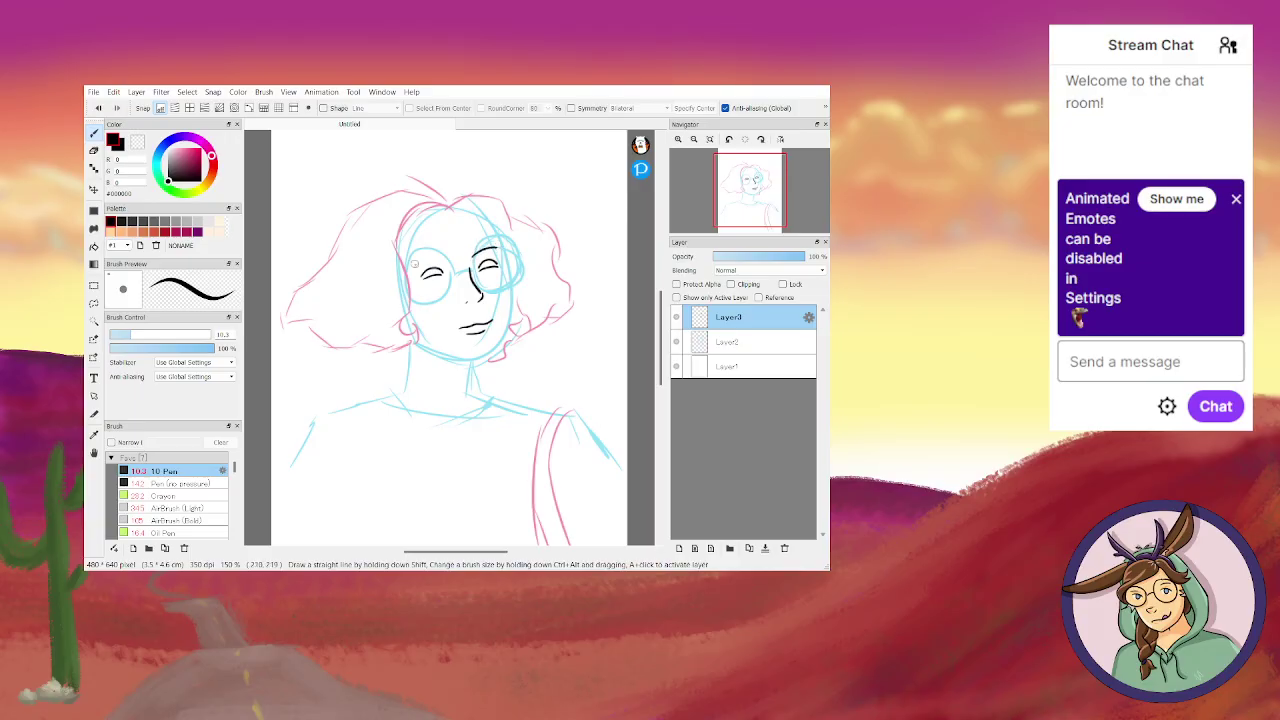
left_click_drag(415, 261, 441, 258)
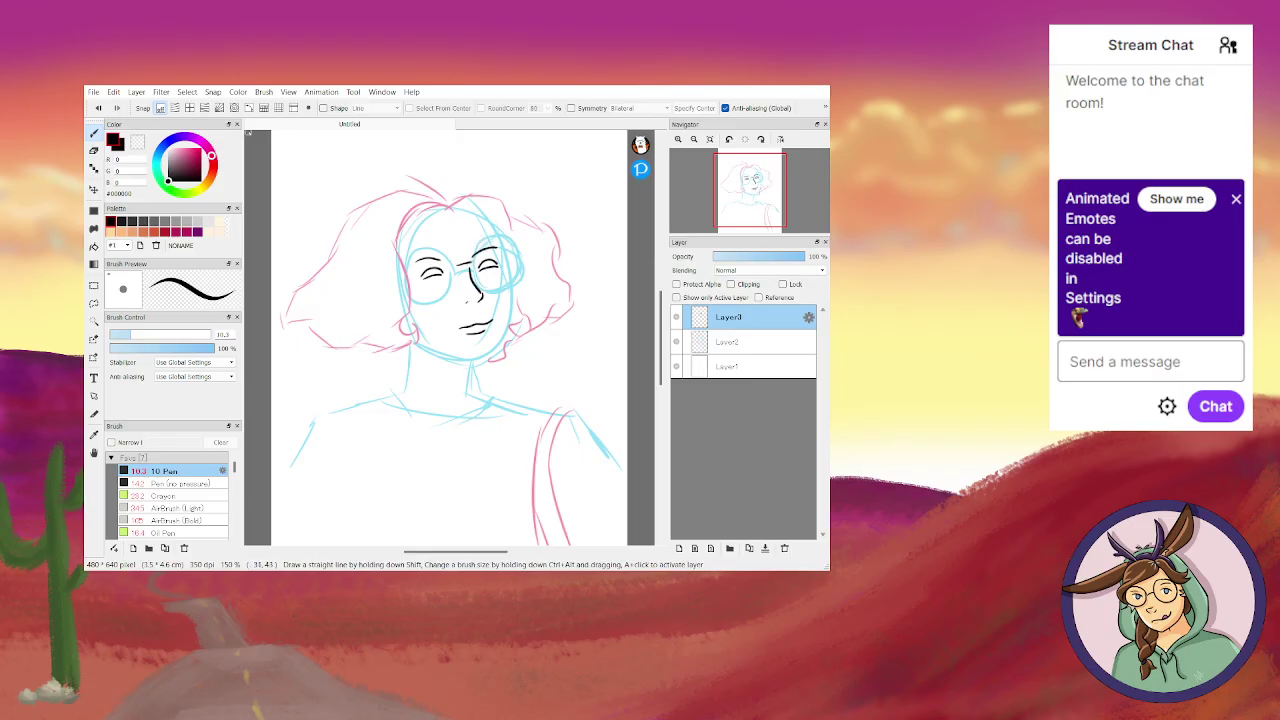
Try to ink the glasses lens farther from the ear as a circle with the concentric circle snap.
left_click(234, 107)
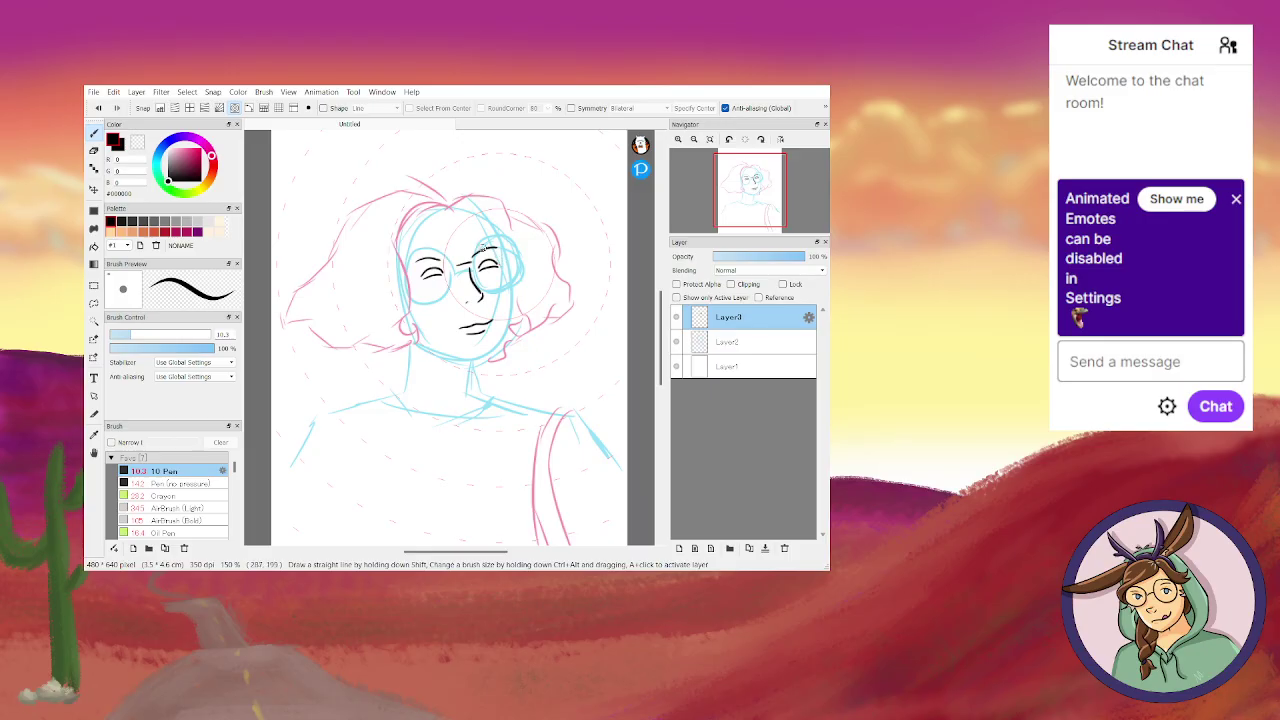
mouse_move(481, 245)
left_mouse_down()
mouse_move(470, 264)
mouse_move(487, 290)
mouse_move(515, 279)
mouse_move(513, 247)
mouse_move(484, 236)
mouse_move(468, 256)
left_mouse_up()
left_click(175, 108)
left_click_drag(486, 263, 487, 267)
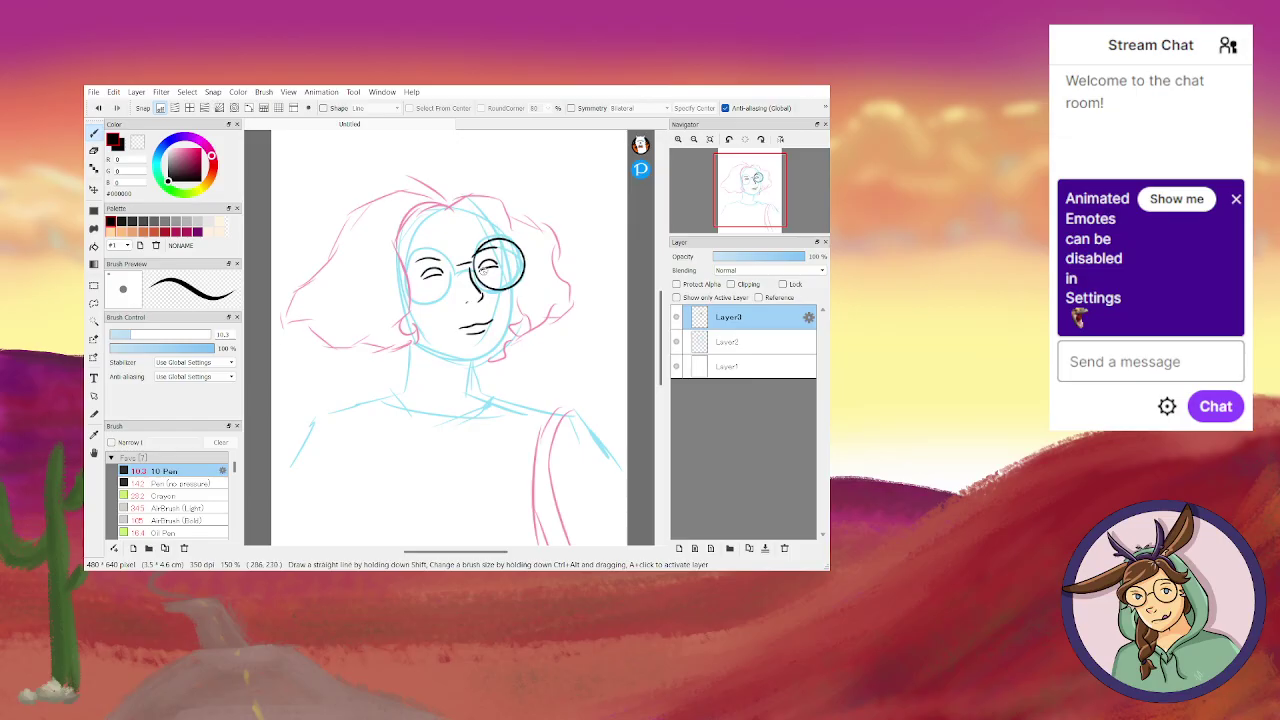
left_click(99, 107)
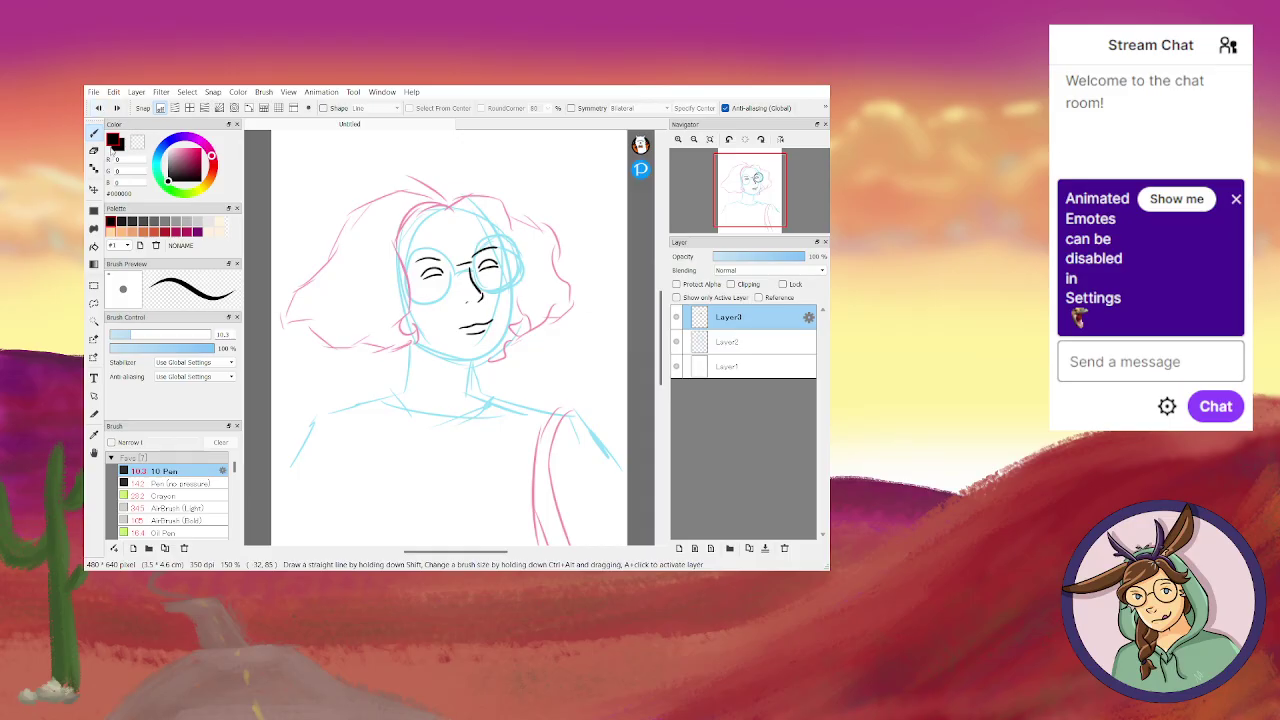
Make an elliptical selection over the glasses lens farther from the ear, ink around its inner edge in black, and deselect.
left_click(95, 287)
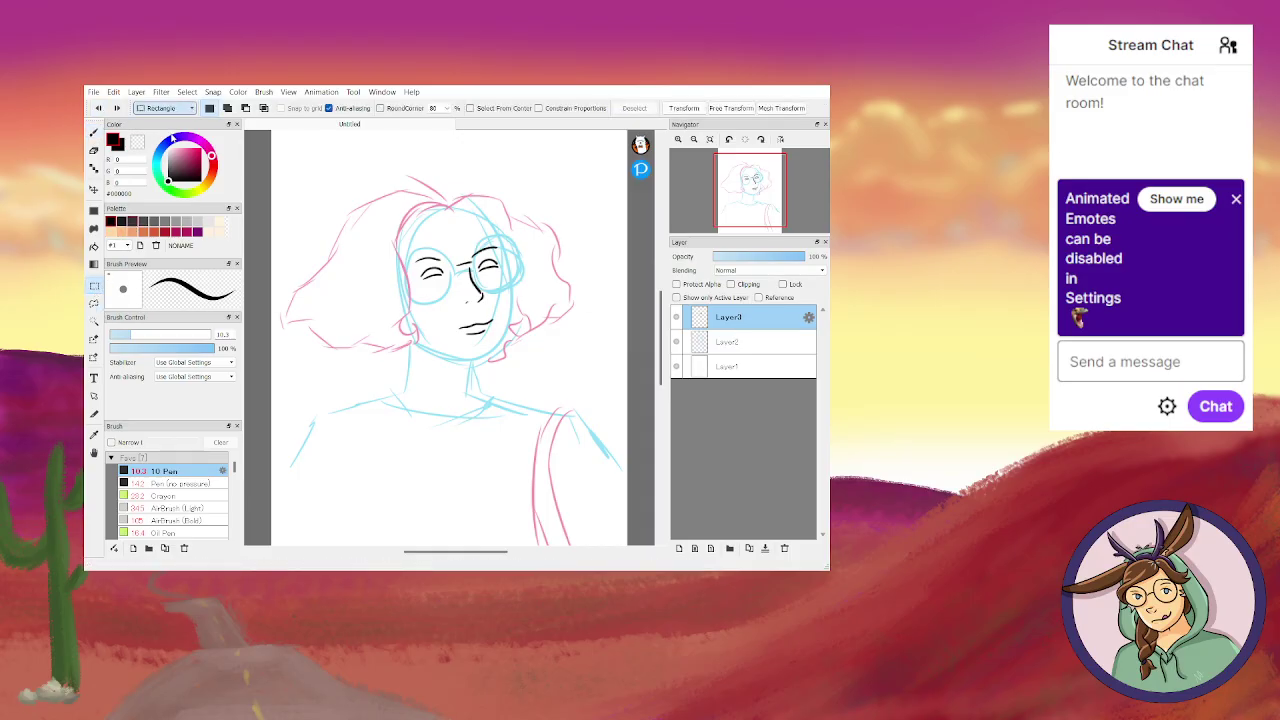
scroll(163, 108, "down", 1)
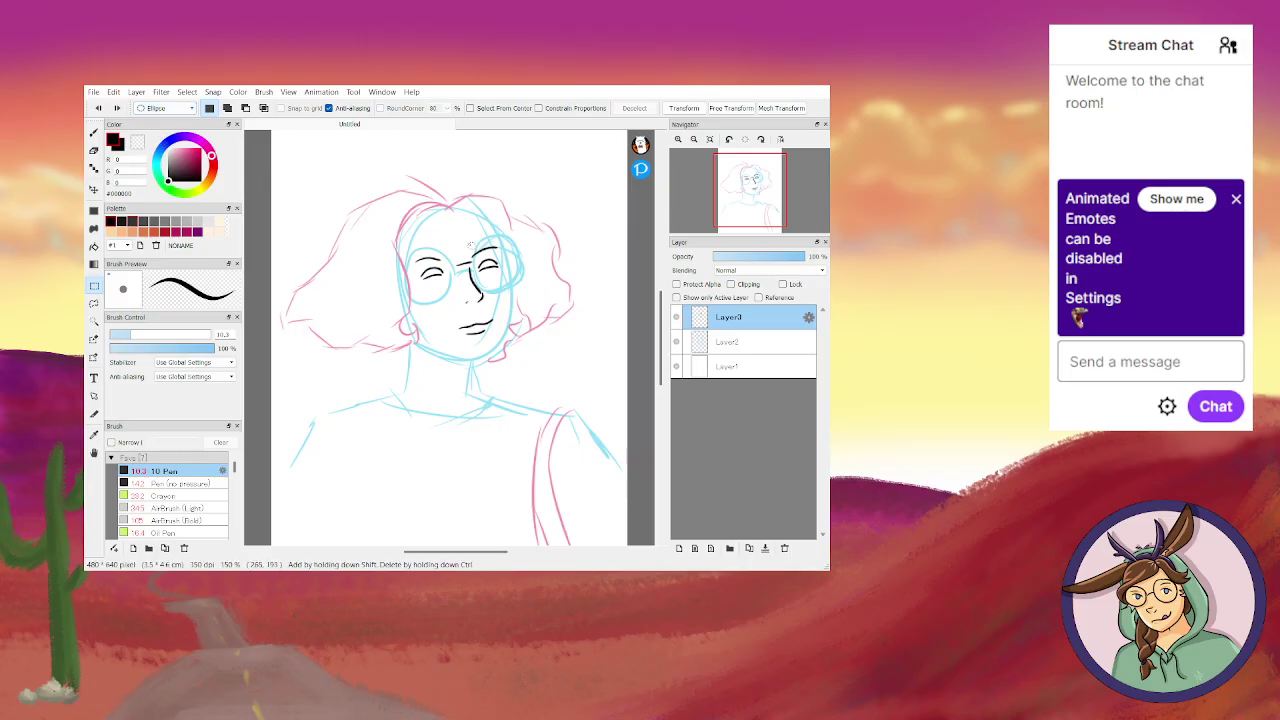
left_click_drag(471, 243, 517, 289)
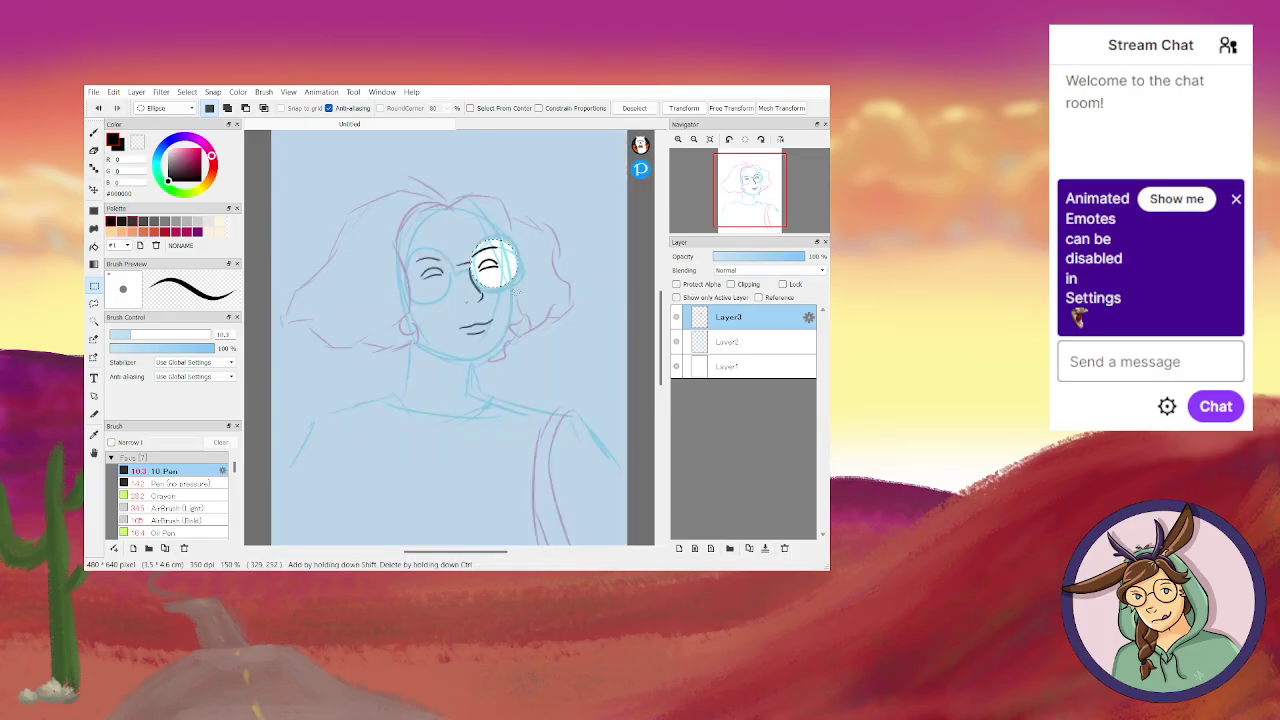
left_click(94, 133)
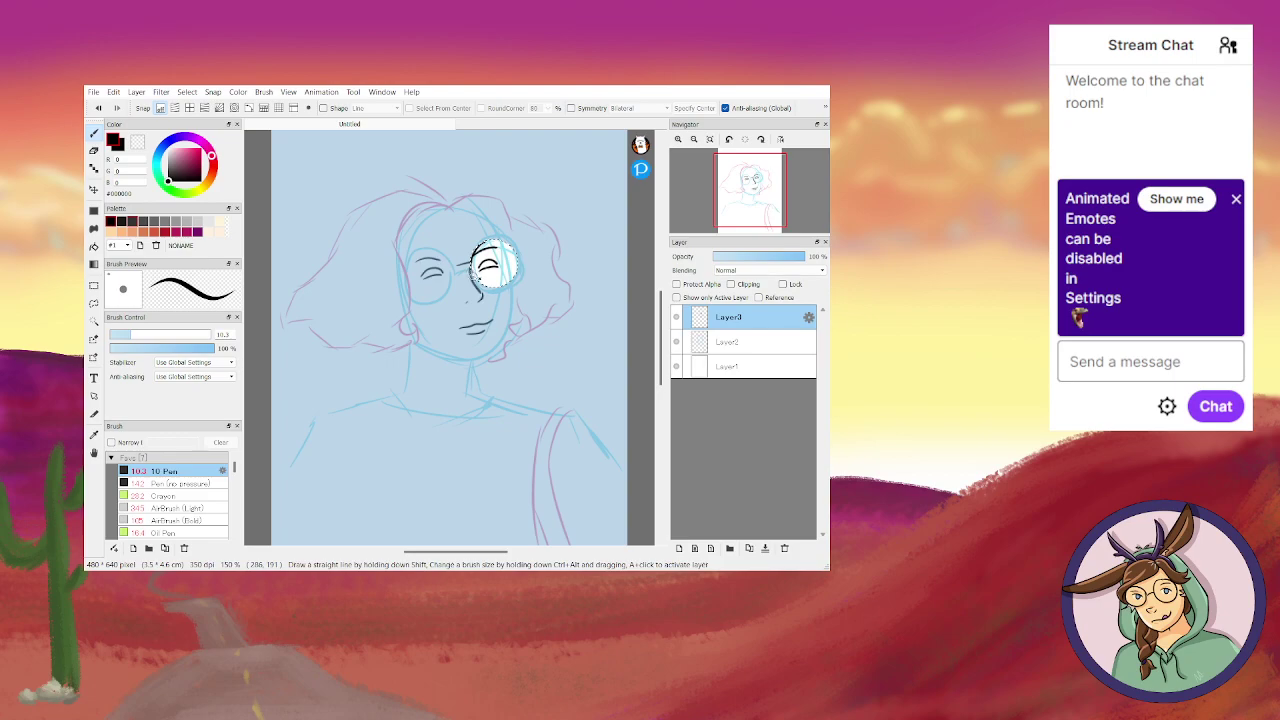
left_click_drag(486, 255, 482, 243)
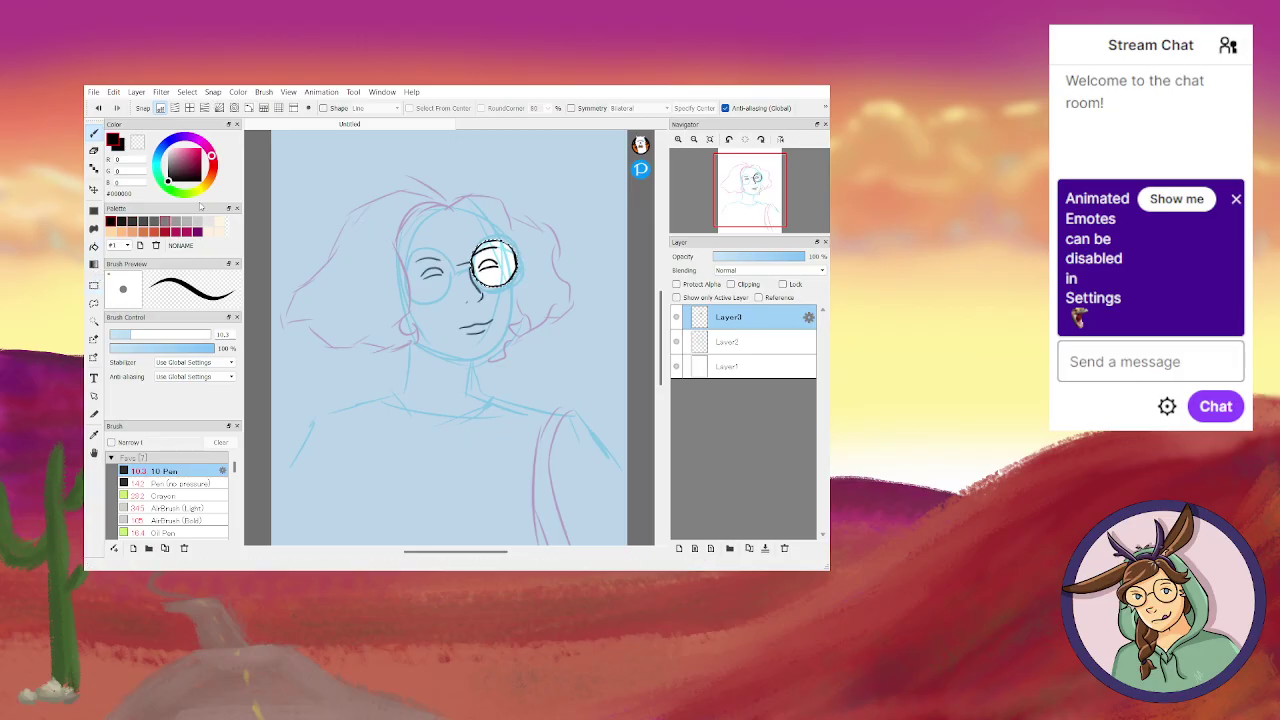
left_click(94, 287)
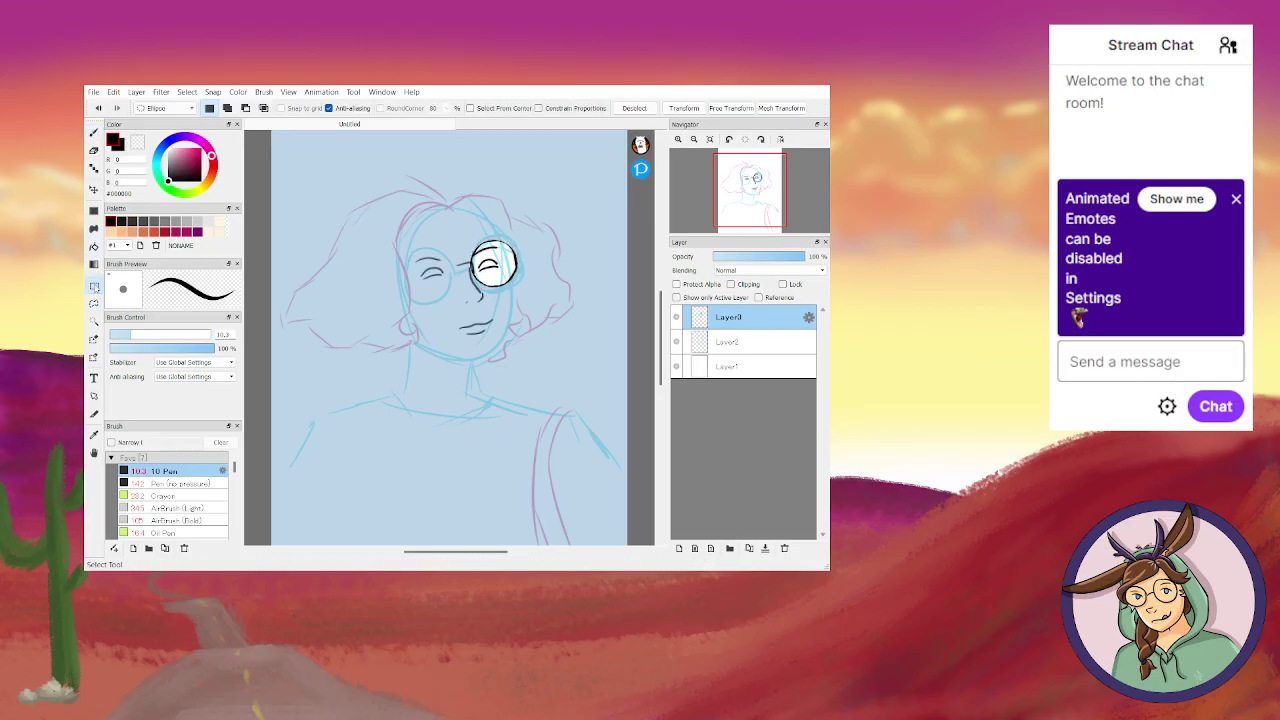
left_click(634, 108)
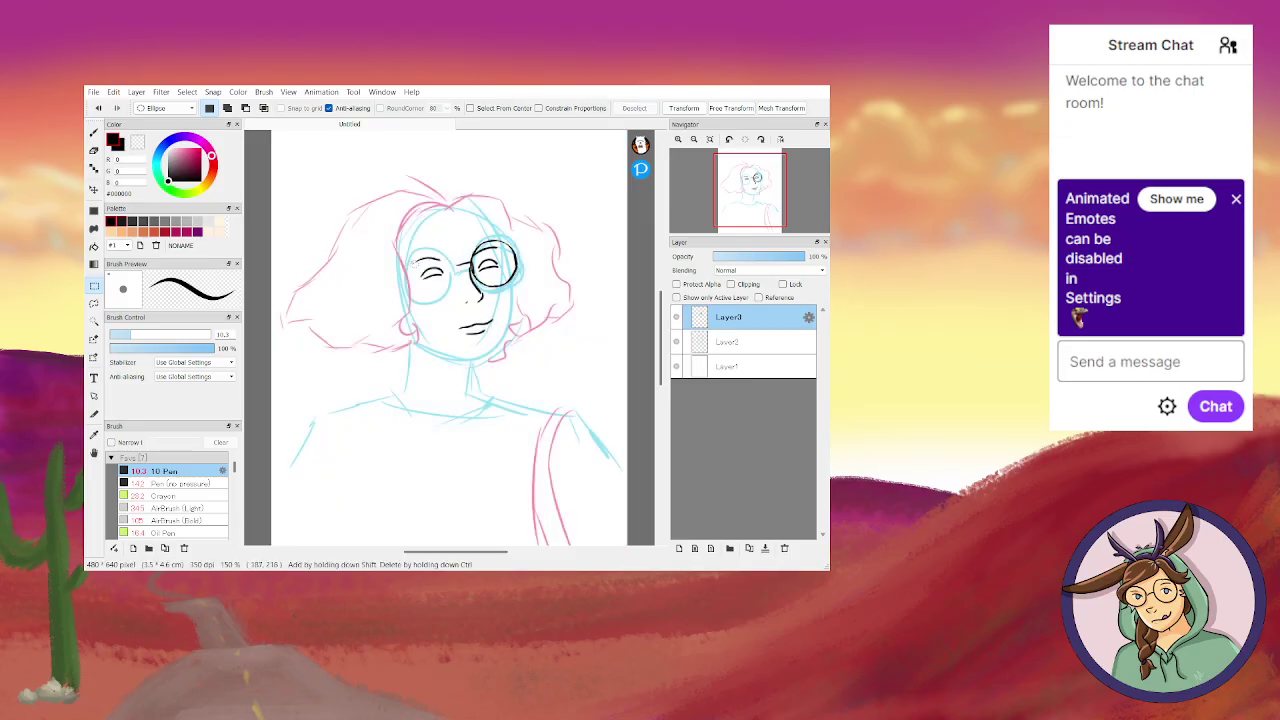
Make an elliptical selection over the other glasses lens, ink around its inner edge in black, and deselect.
left_click_drag(410, 251, 457, 296)
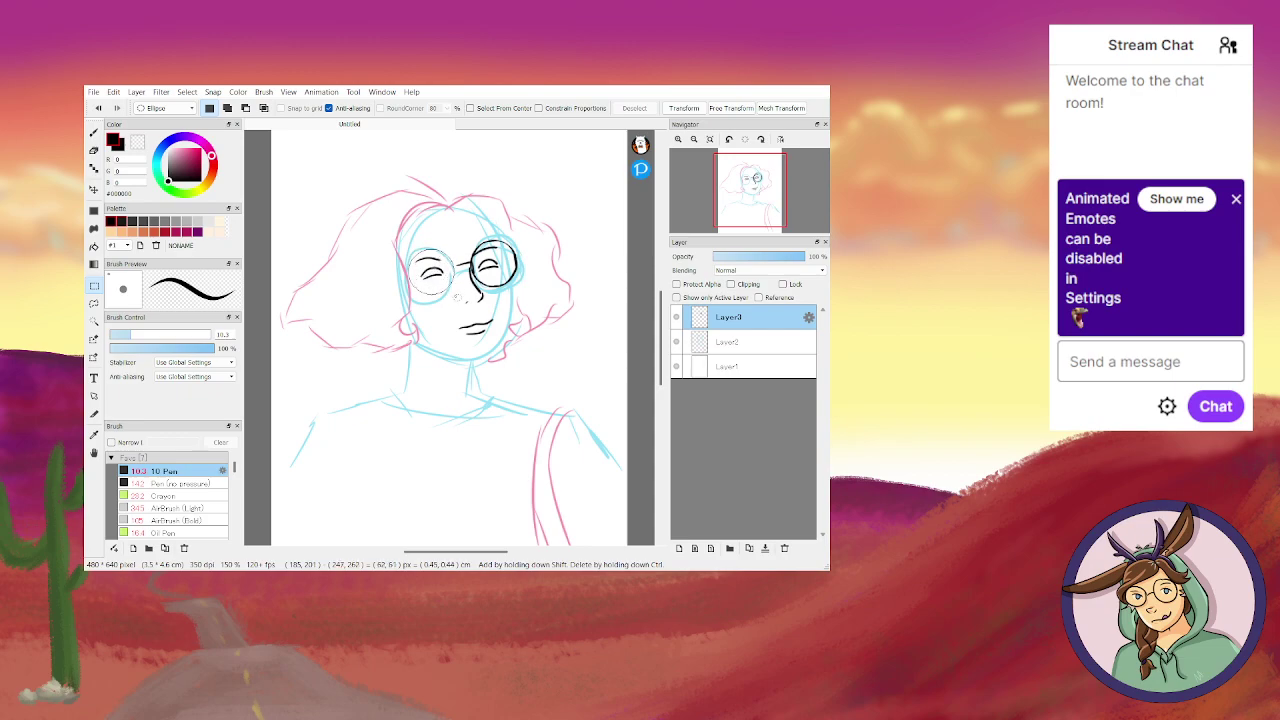
left_click_drag(457, 296, 457, 296)
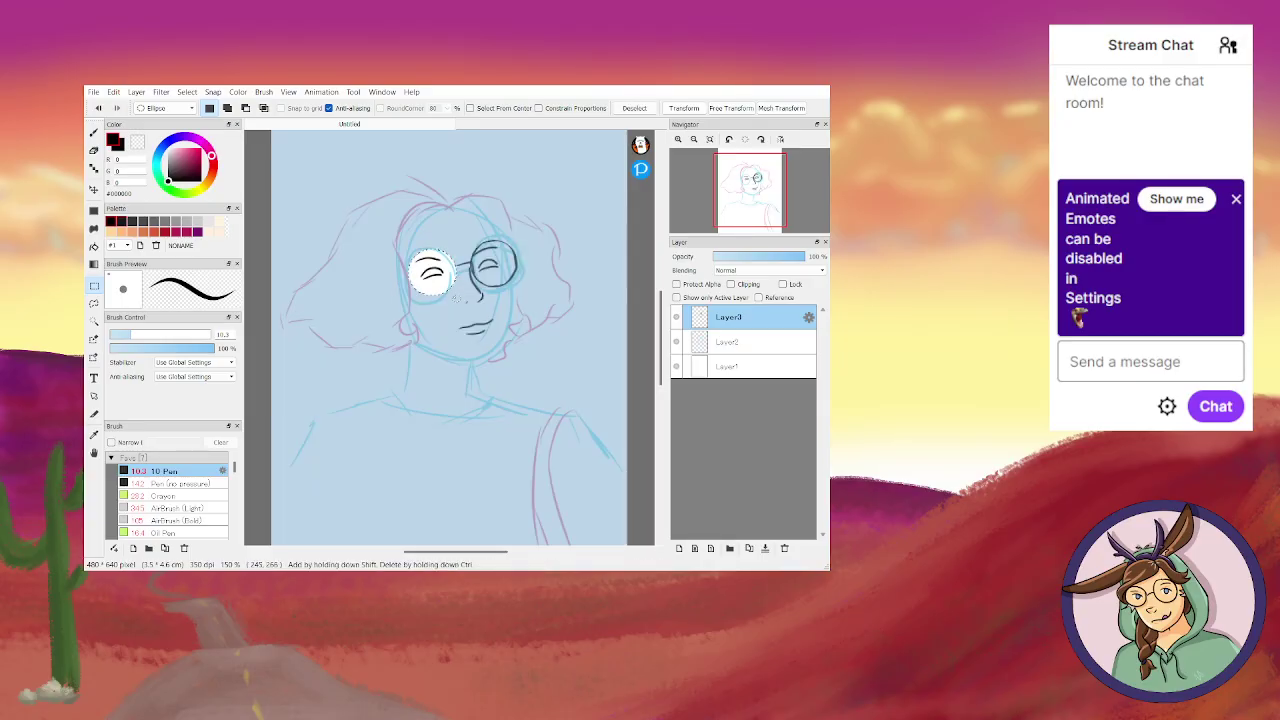
key("b")
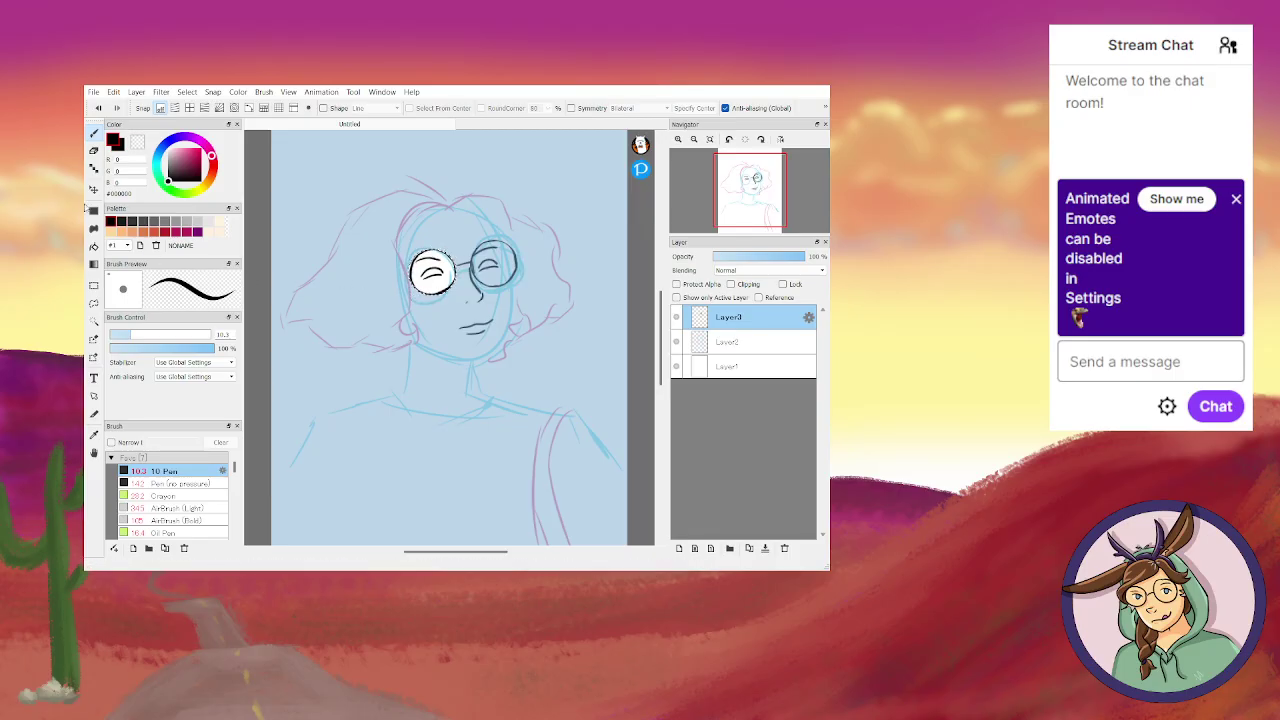
left_click(94, 285)
left_click(634, 108)
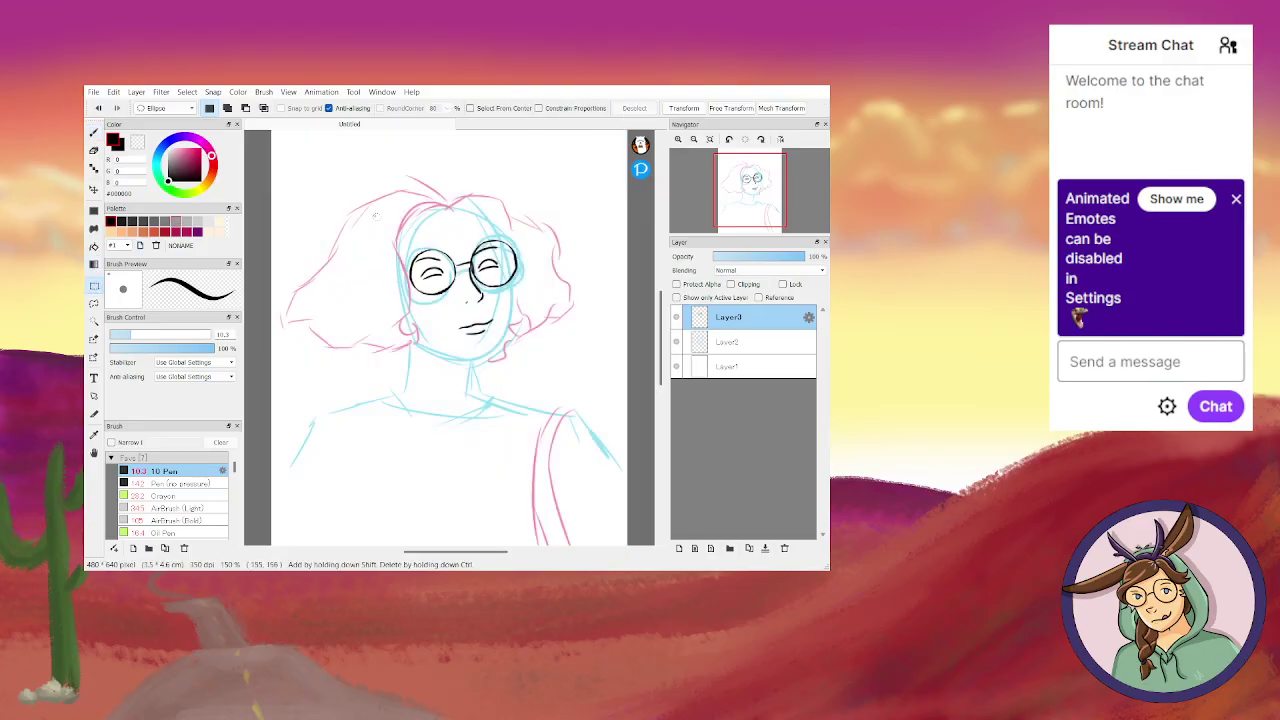
Ink the face contour in black from the hair parting down past the glasses and cheek to the chin and jaw.
key("b")
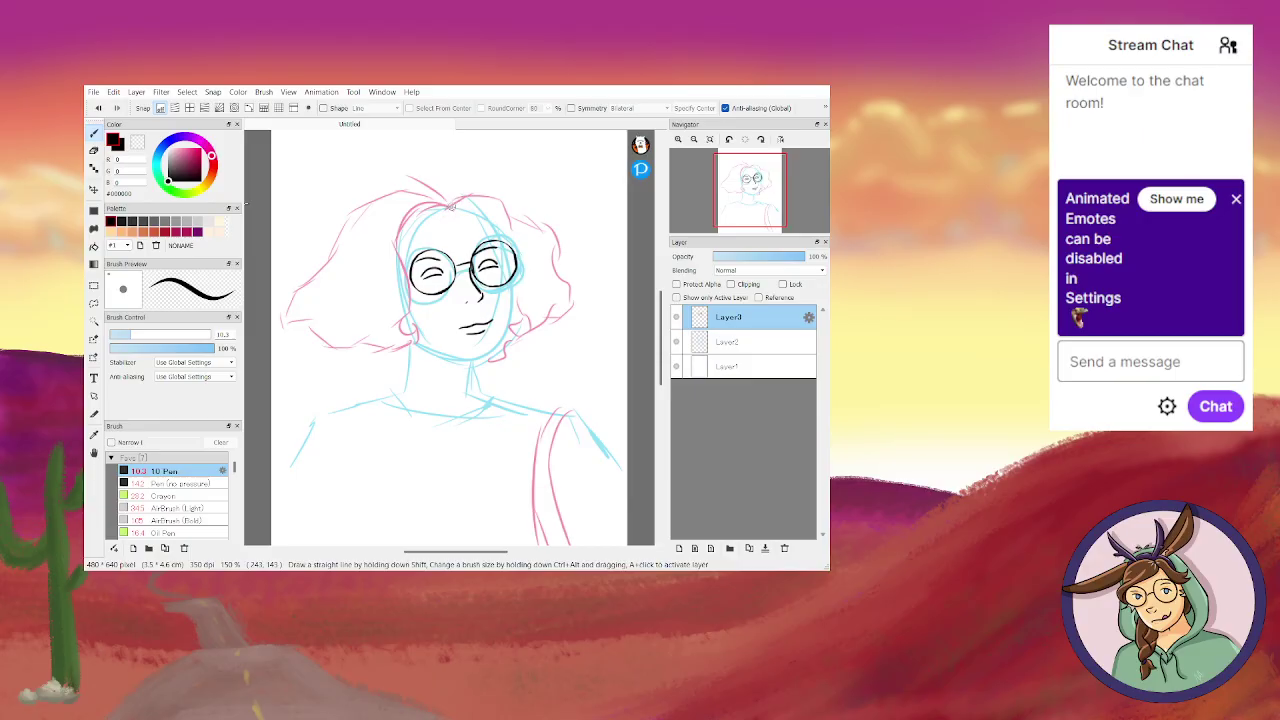
mouse_move(452, 204)
left_mouse_down()
mouse_move(487, 219)
mouse_move(501, 245)
left_mouse_up()
mouse_move(513, 292)
left_mouse_down()
mouse_move(499, 345)
mouse_move(481, 357)
left_mouse_up()
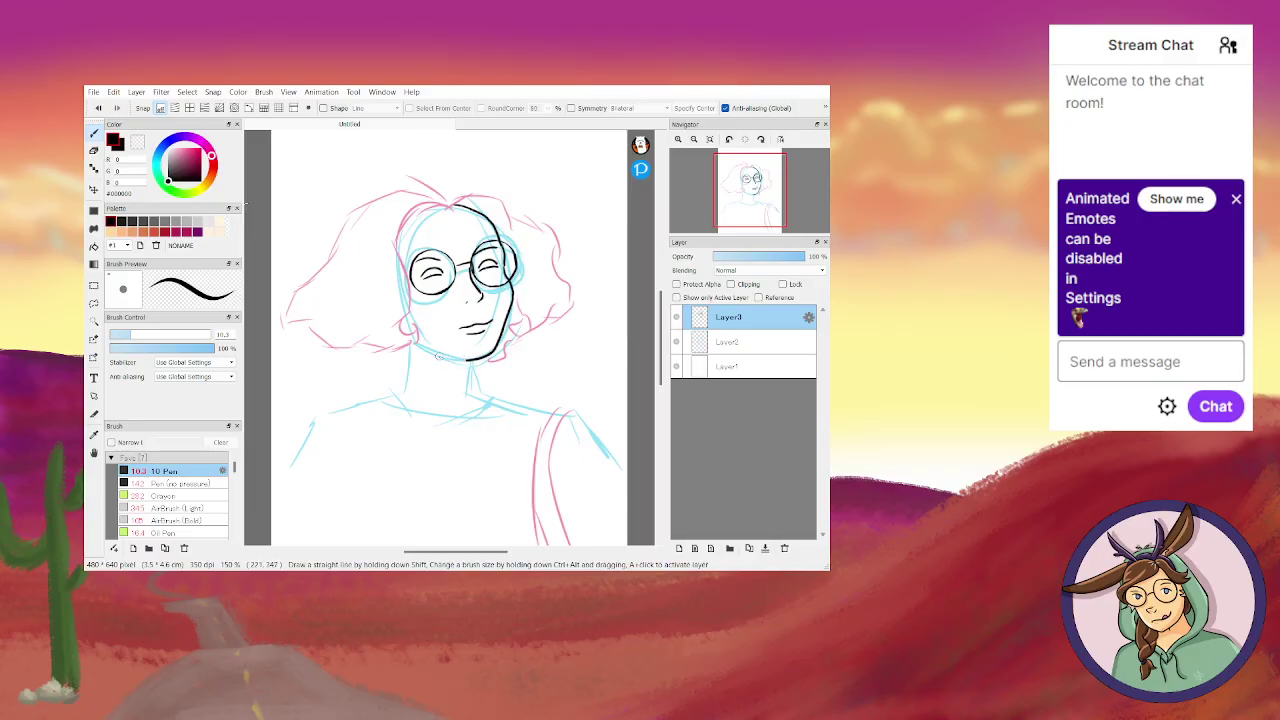
left_click_drag(453, 356, 466, 357)
Ink both sides of the neck, the curved neckline and the shoulder line leading to the bag strap.
mouse_move(408, 352)
left_mouse_down()
mouse_move(409, 380)
mouse_move(373, 399)
mouse_move(392, 410)
mouse_move(440, 416)
mouse_move(495, 399)
left_mouse_up()
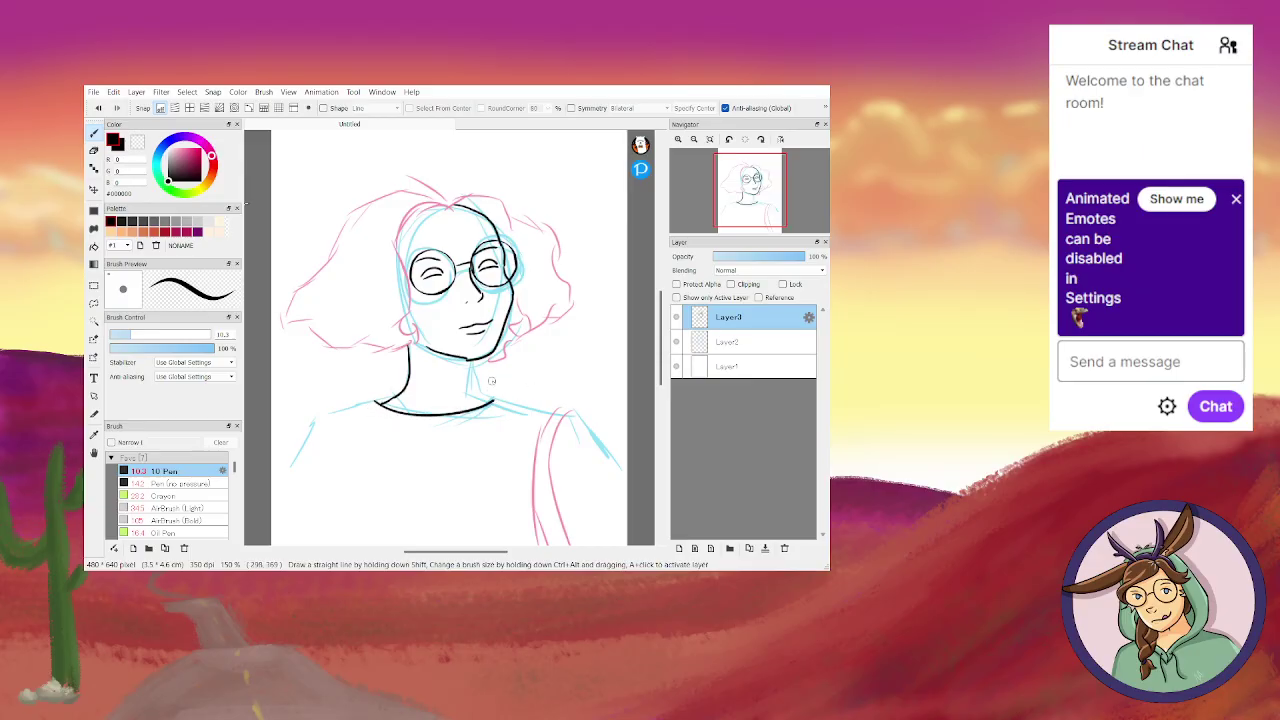
left_click_drag(472, 357, 494, 401)
left_click_drag(494, 397, 544, 410)
Ink both edges of the bag strap and a curve crossing its lower end, erasing the strap edge beyond the crossing.
mouse_move(562, 409)
left_mouse_down()
mouse_move(532, 455)
mouse_move(545, 538)
left_mouse_up()
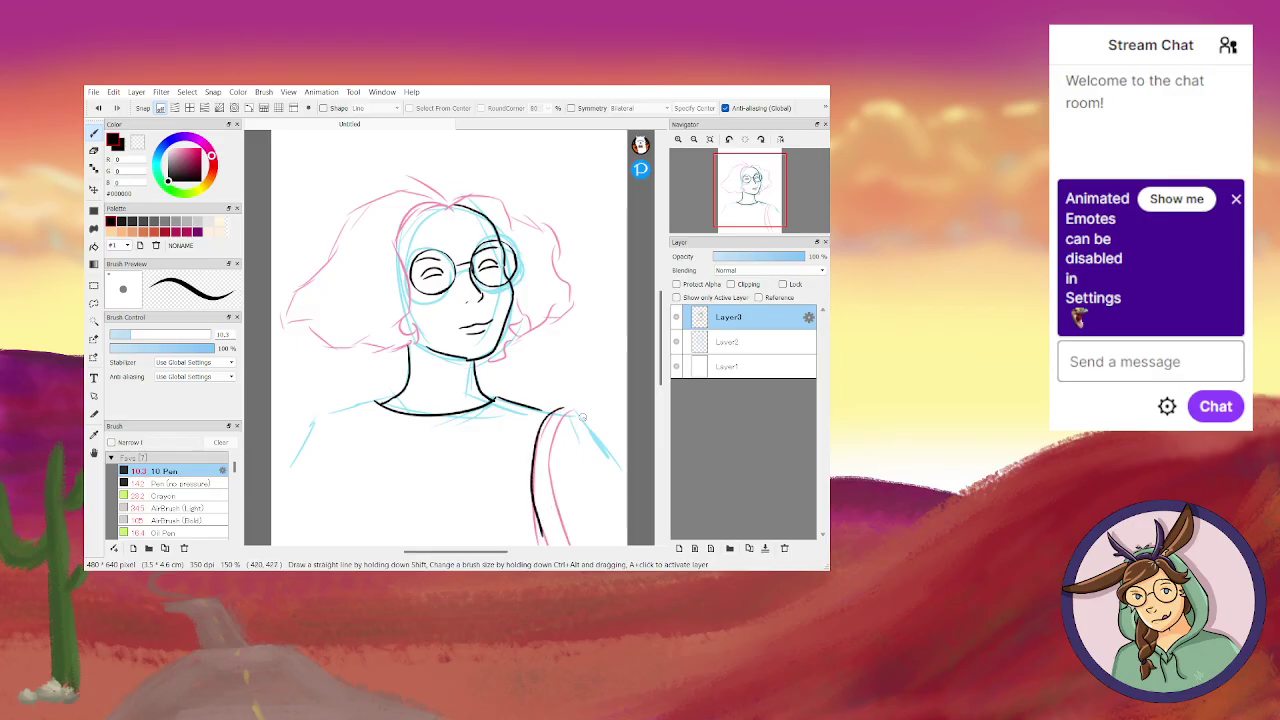
mouse_move(562, 424)
left_mouse_down()
mouse_move(550, 466)
mouse_move(566, 558)
mouse_move(542, 517)
mouse_move(543, 433)
mouse_move(571, 473)
left_mouse_up()
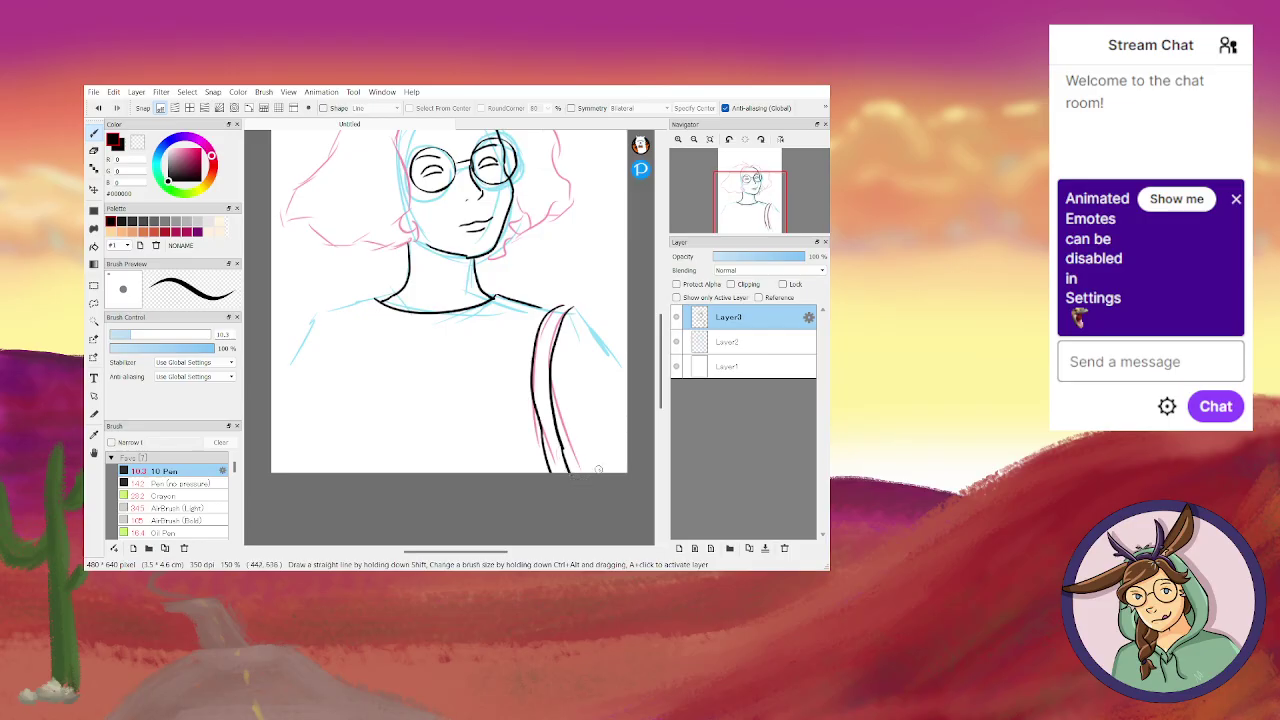
left_click_drag(571, 405, 556, 473)
key("e")
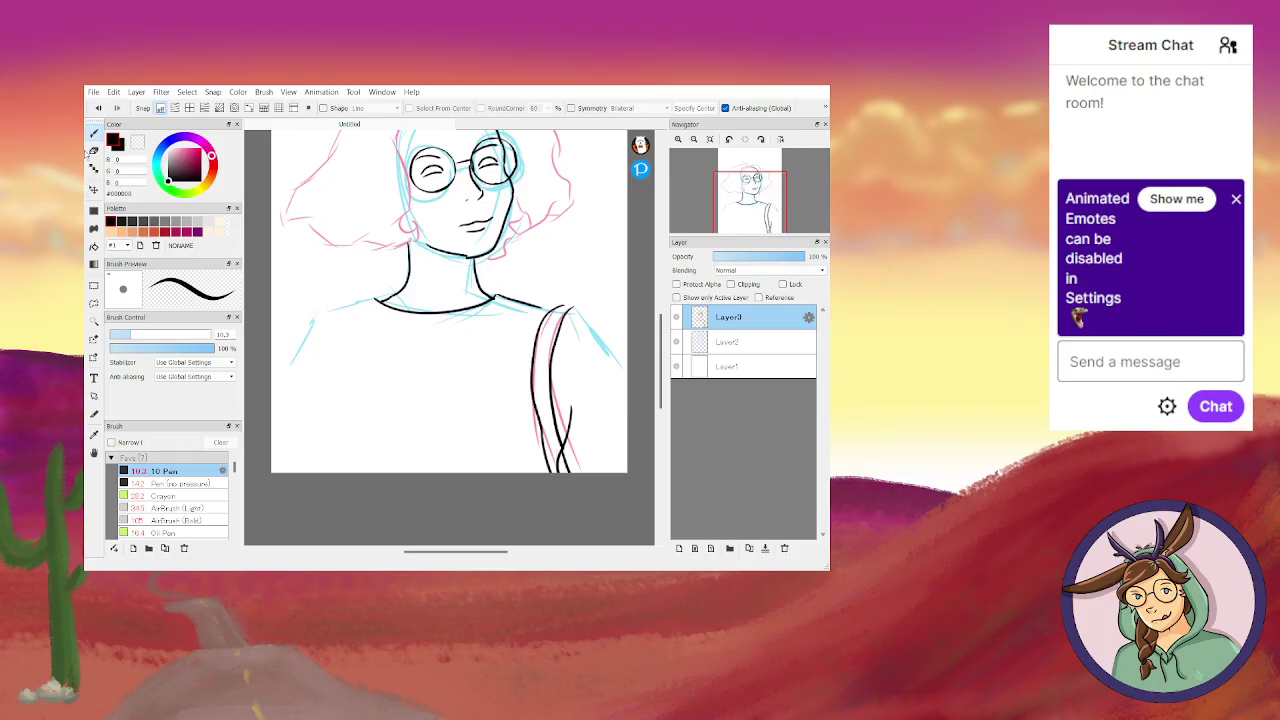
mouse_move(583, 457)
left_mouse_down()
mouse_move(567, 468)
mouse_move(566, 451)
mouse_move(571, 471)
left_mouse_up()
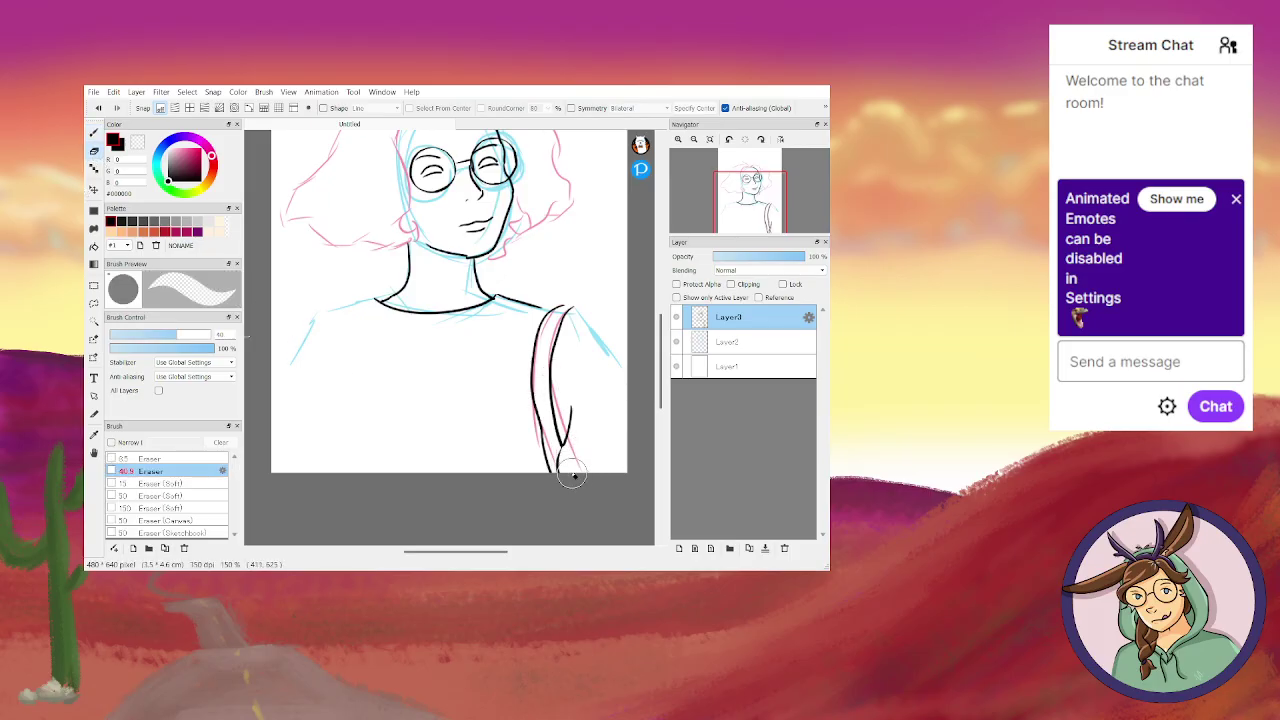
Redraw the curve over the strap's lower end down to the canvas edge and ink the sleeve line up over the shoulder.
left_click(94, 132)
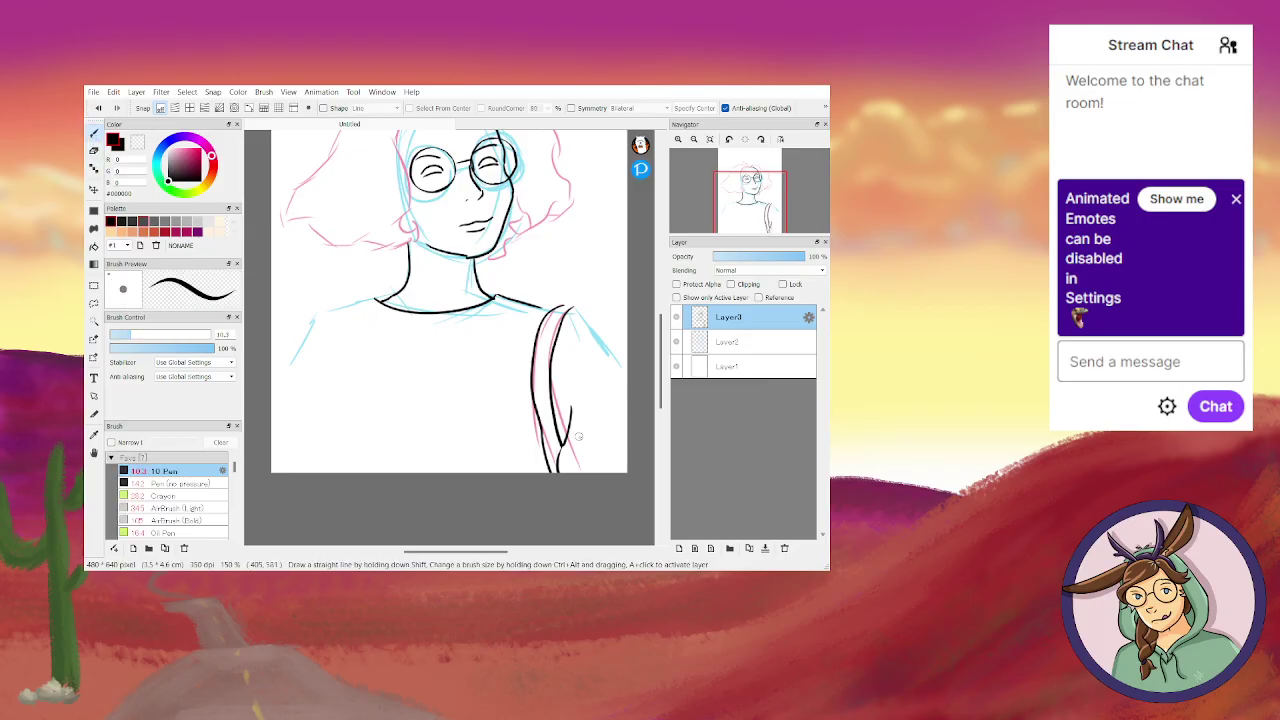
left_click_drag(570, 418, 557, 477)
mouse_move(570, 336)
left_mouse_down()
mouse_move(586, 308)
mouse_move(608, 319)
mouse_move(590, 313)
mouse_move(560, 372)
mouse_move(565, 426)
left_mouse_up()
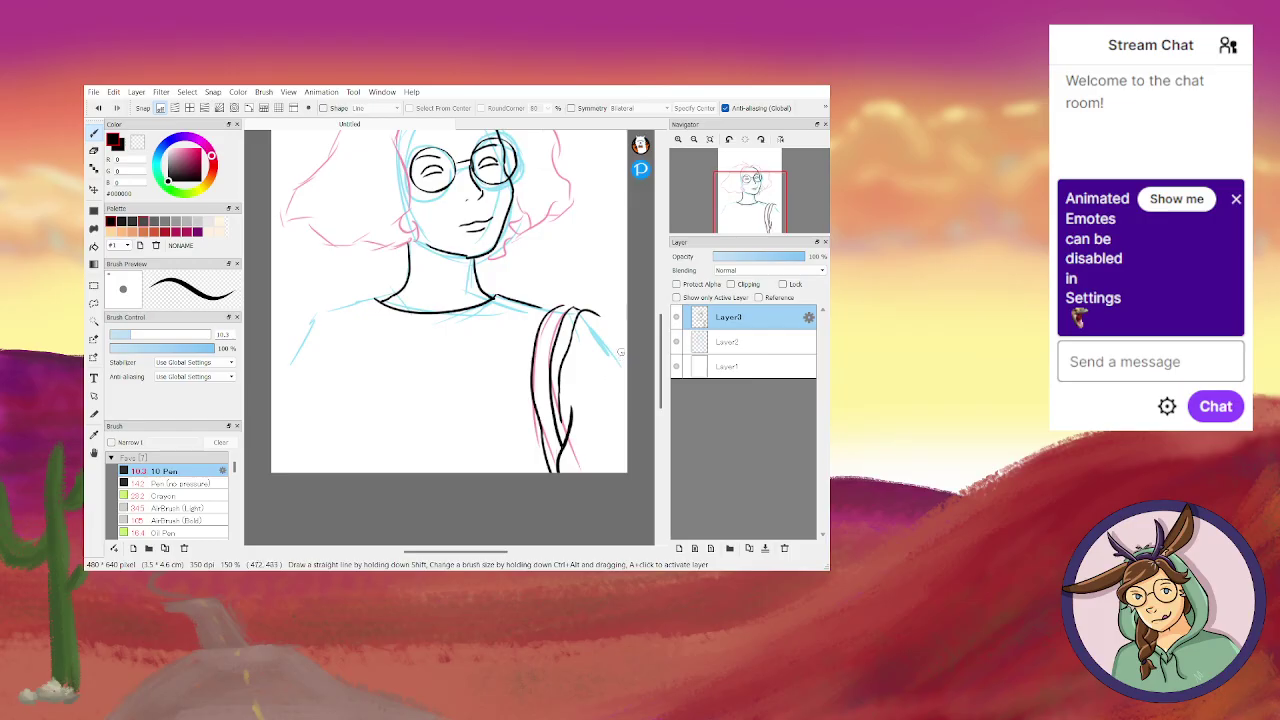
Ink both shoulder and sleeve lines out to the canvas edges, then the armhole line running down the side of the torso.
left_click_drag(600, 317, 628, 356)
mouse_move(382, 297)
left_mouse_down()
mouse_move(301, 333)
mouse_move(311, 318)
mouse_move(272, 398)
left_mouse_up()
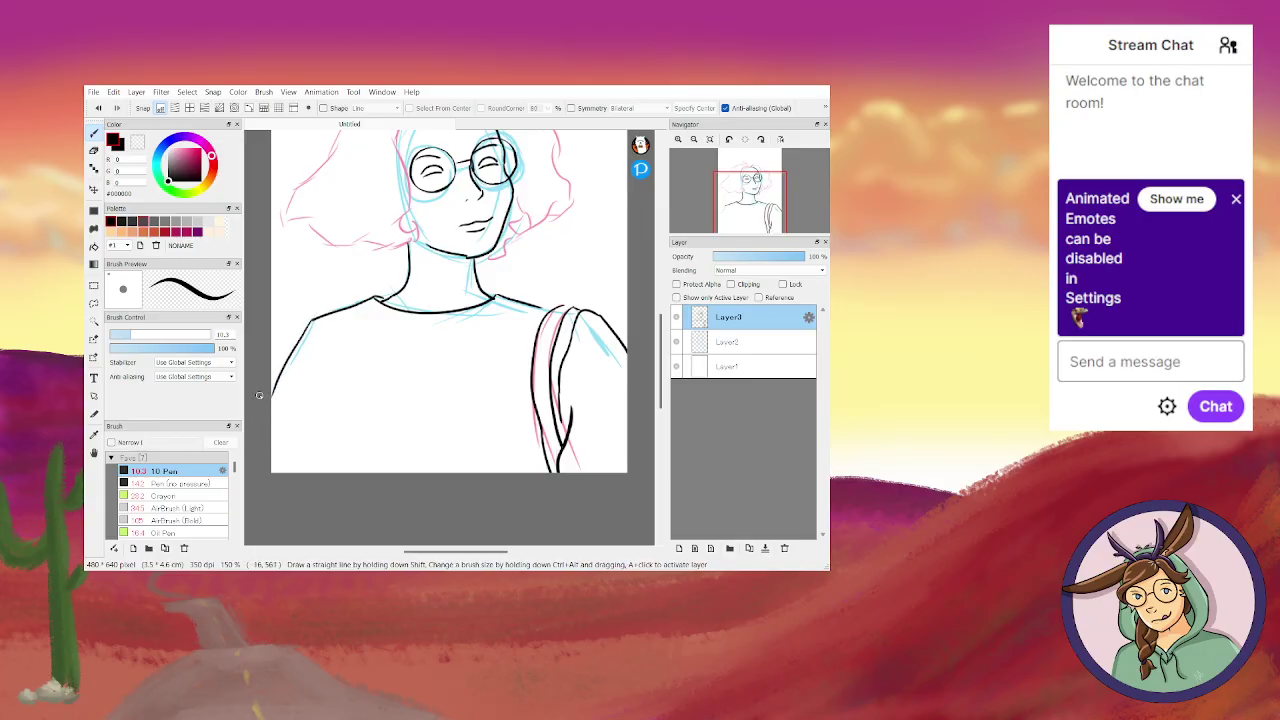
mouse_move(311, 320)
left_mouse_down()
mouse_move(314, 430)
mouse_move(334, 471)
left_mouse_up()
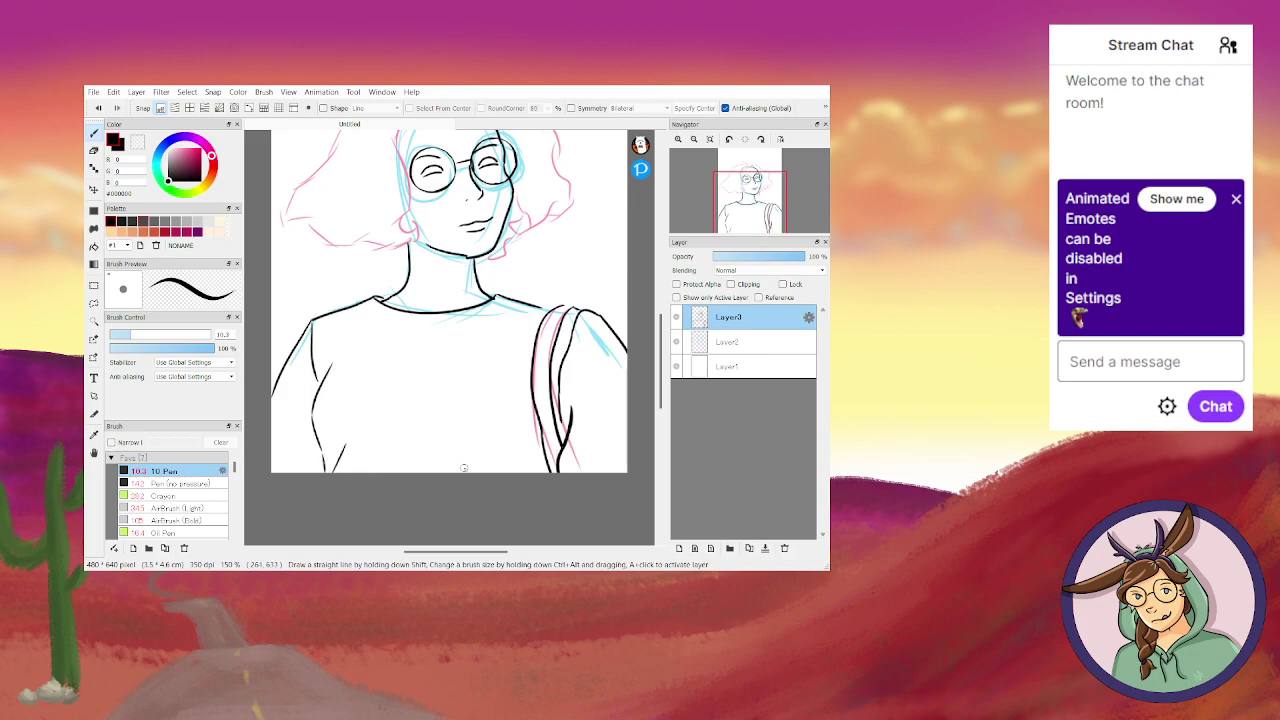
Ink the chest fold curves, thicken the bag strap's outer edge, and add short crease marks to the sleeve opposite the strap.
mouse_move(430, 398)
left_mouse_down()
mouse_move(418, 471)
mouse_move(452, 472)
left_mouse_up()
left_click_drag(530, 381, 530, 417)
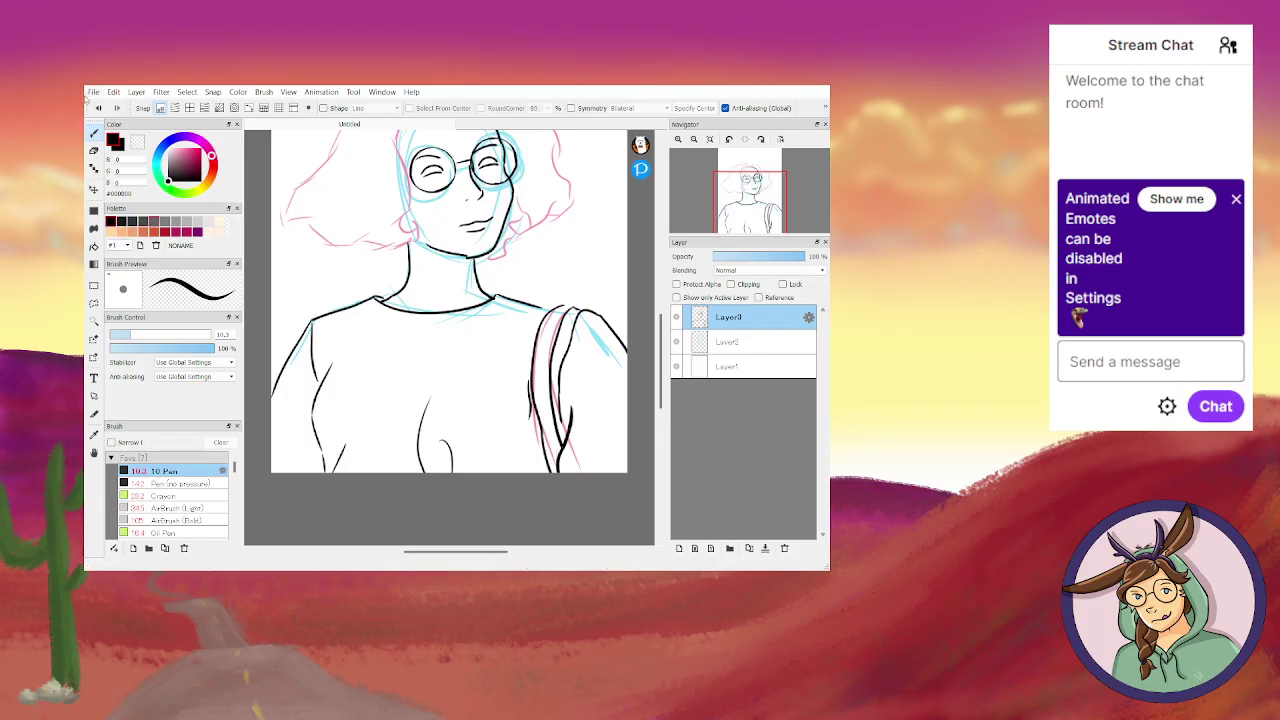
left_click(98, 108)
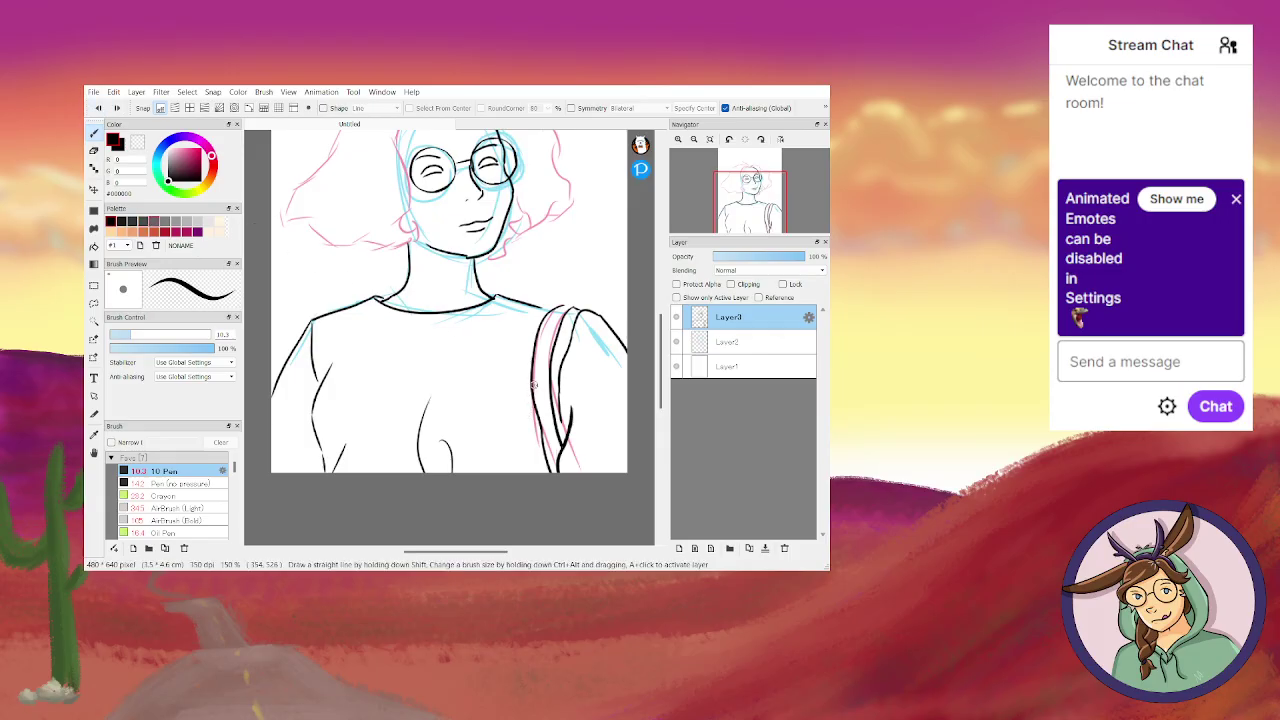
left_click_drag(531, 356, 550, 478)
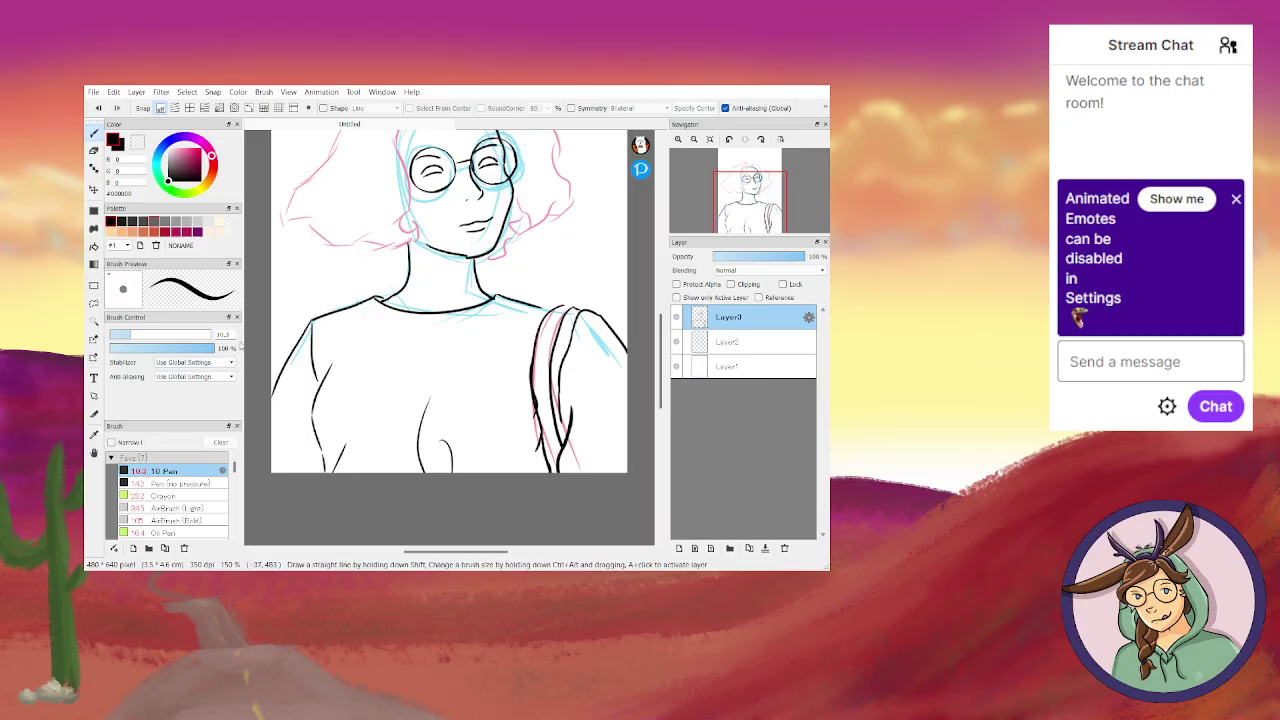
mouse_move(309, 370)
left_mouse_down()
mouse_move(316, 395)
mouse_move(296, 400)
mouse_move(321, 450)
left_mouse_up()
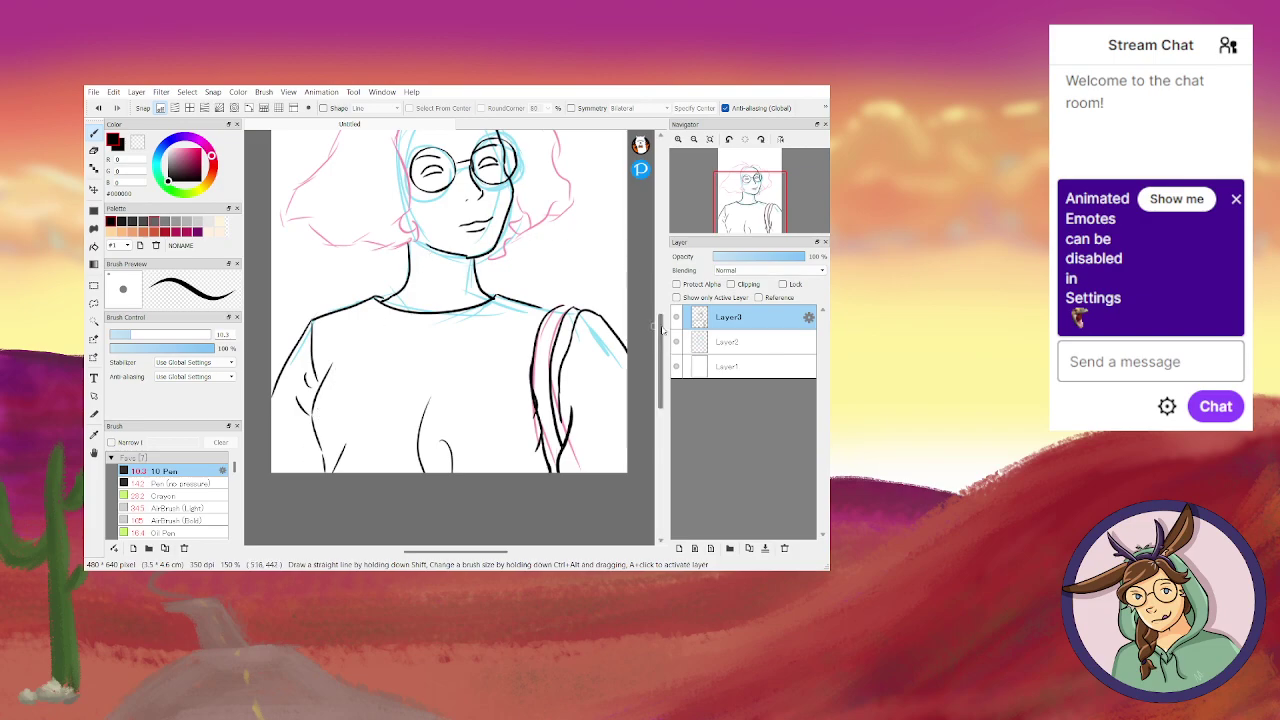
Ink the front hair lock from the parting along the temple down to the small curl beside the ear.
left_click_drag(663, 360, 663, 336)
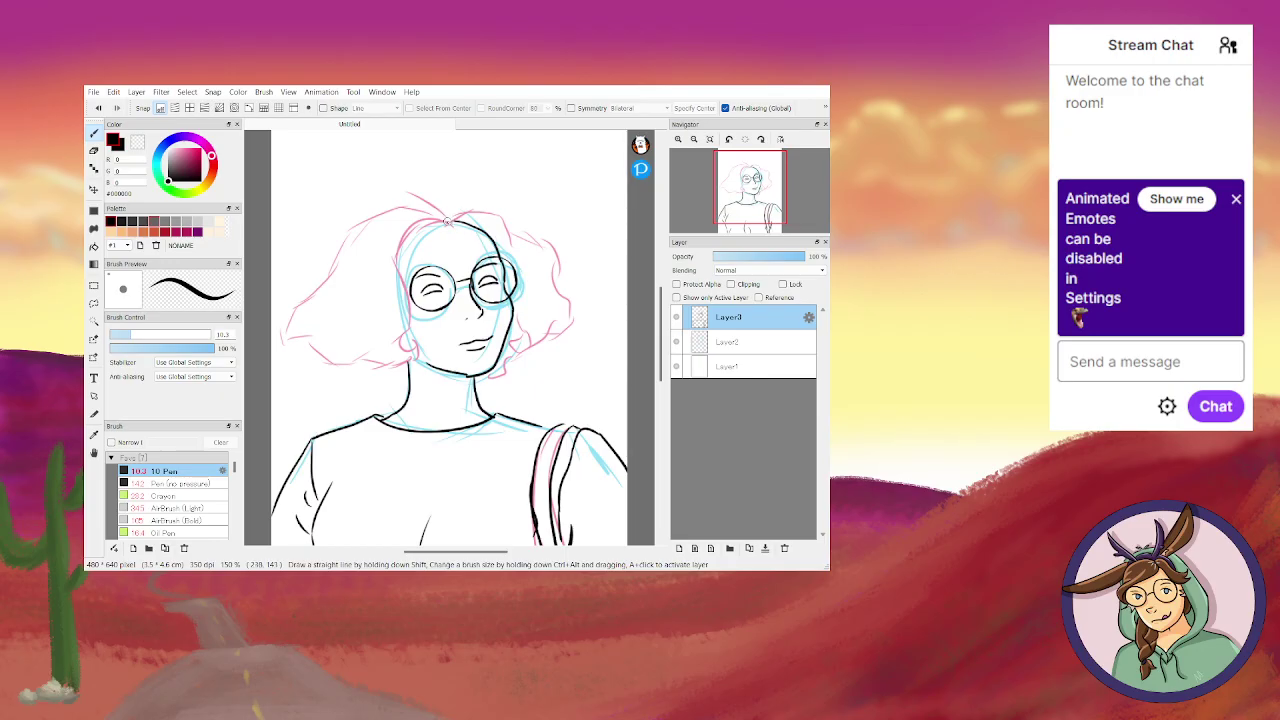
mouse_move(431, 215)
left_mouse_down()
mouse_move(402, 226)
mouse_move(409, 293)
left_mouse_up()
mouse_move(386, 242)
left_mouse_down()
mouse_move(415, 328)
mouse_move(396, 350)
mouse_move(418, 341)
mouse_move(385, 345)
mouse_move(410, 358)
left_mouse_up()
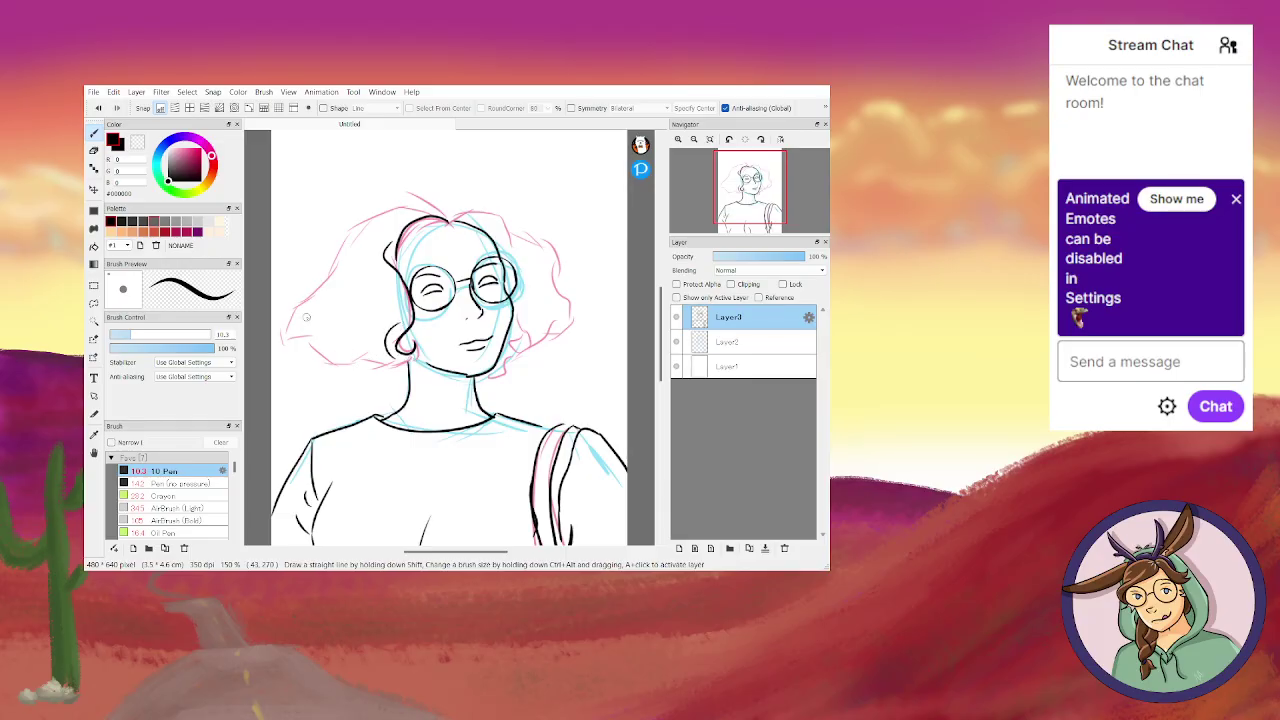
Ink the lower curls and wavy outer contour of the larger hair mass, from its bottom edge up to the parting.
mouse_move(313, 314)
left_mouse_down()
mouse_move(311, 350)
mouse_move(340, 352)
mouse_move(331, 344)
mouse_move(342, 364)
mouse_move(329, 371)
mouse_move(361, 350)
mouse_move(368, 372)
mouse_move(392, 364)
left_mouse_up()
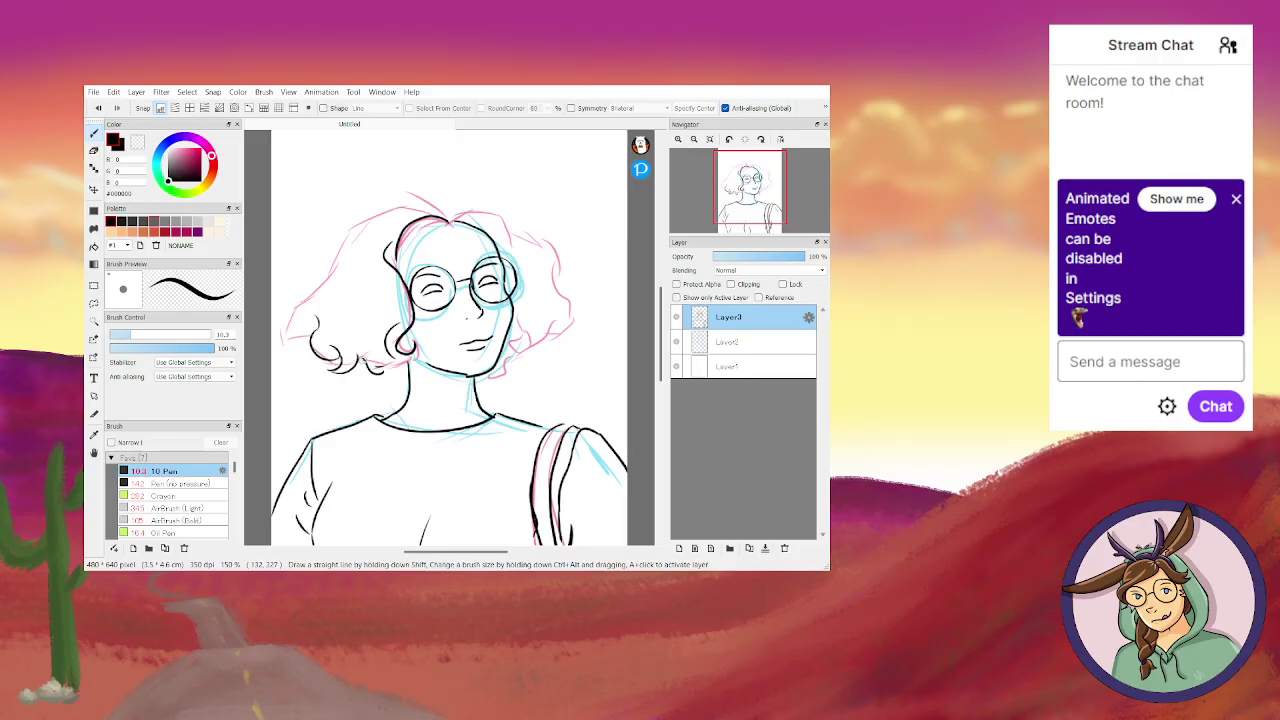
left_click_drag(340, 344, 408, 360)
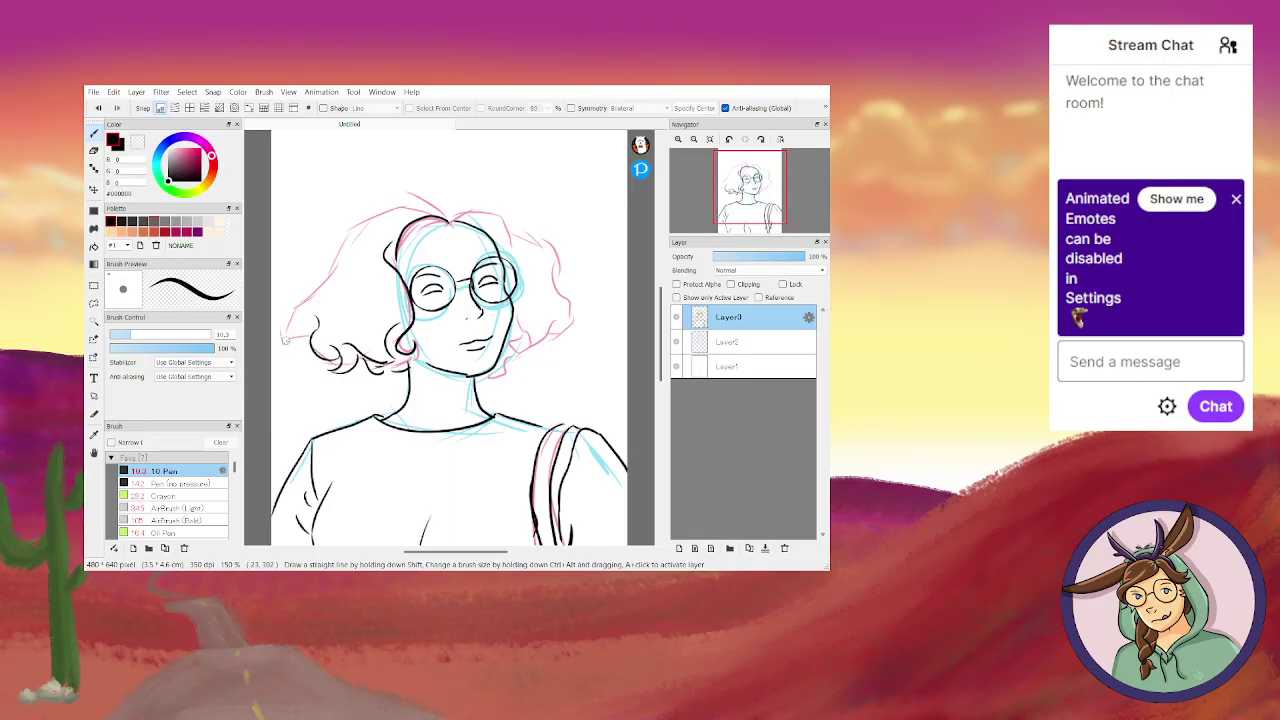
mouse_move(319, 274)
left_mouse_down()
mouse_move(289, 313)
mouse_move(288, 332)
mouse_move(306, 330)
left_mouse_up()
mouse_move(317, 286)
left_mouse_down()
mouse_move(337, 255)
mouse_move(339, 233)
mouse_move(439, 210)
mouse_move(411, 205)
mouse_move(452, 219)
left_mouse_up()
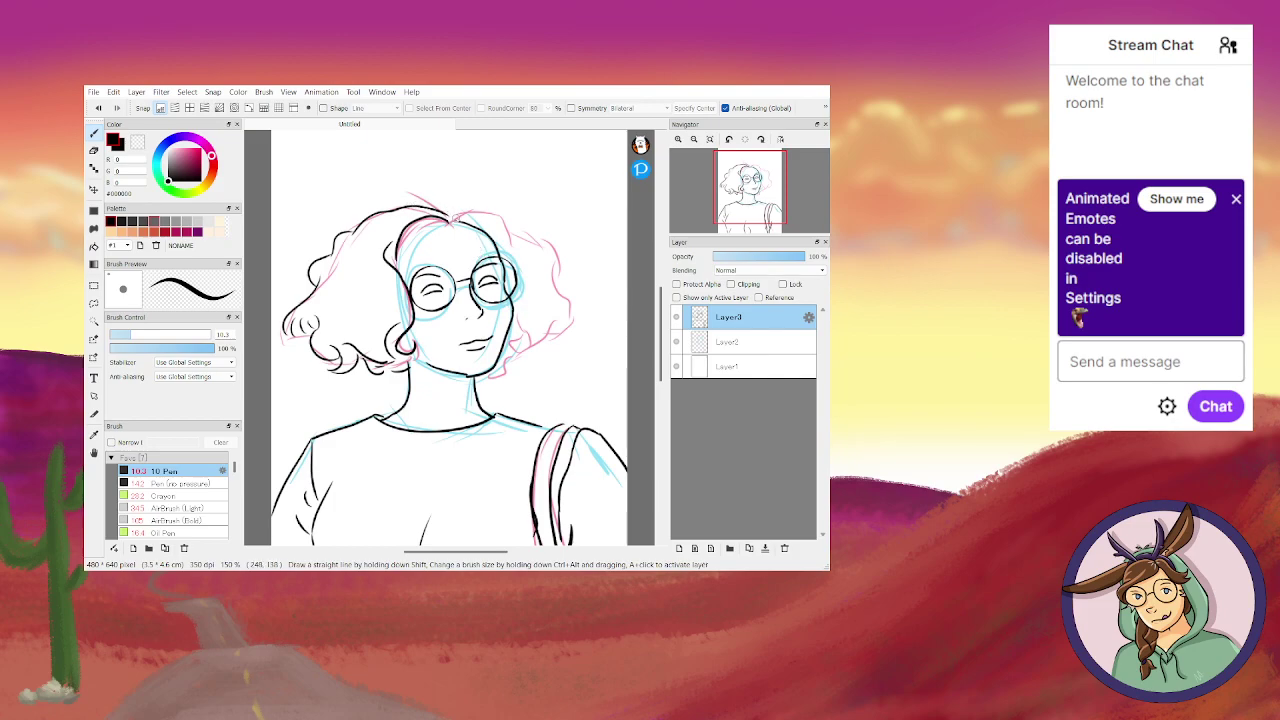
Ink the smaller hair mass from the parting down to the curls beside the jaw, checking the line art with the sketch layer temporarily hidden.
mouse_move(451, 215)
left_mouse_down()
mouse_move(493, 217)
mouse_move(500, 238)
mouse_move(535, 248)
mouse_move(561, 313)
left_mouse_up()
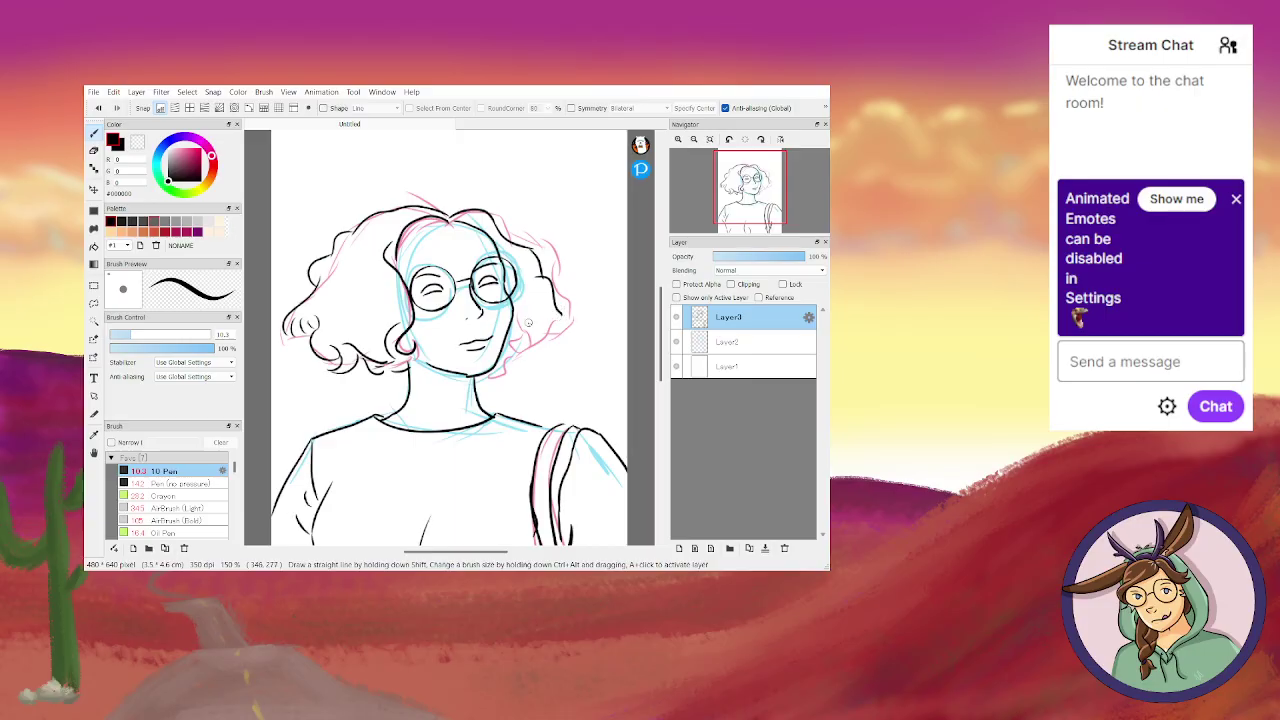
mouse_move(524, 326)
left_mouse_down()
mouse_move(528, 338)
mouse_move(574, 314)
mouse_move(562, 313)
left_mouse_up()
mouse_move(540, 332)
left_mouse_down()
mouse_move(512, 334)
mouse_move(526, 345)
mouse_move(533, 332)
left_mouse_up()
left_click_drag(520, 358, 497, 369)
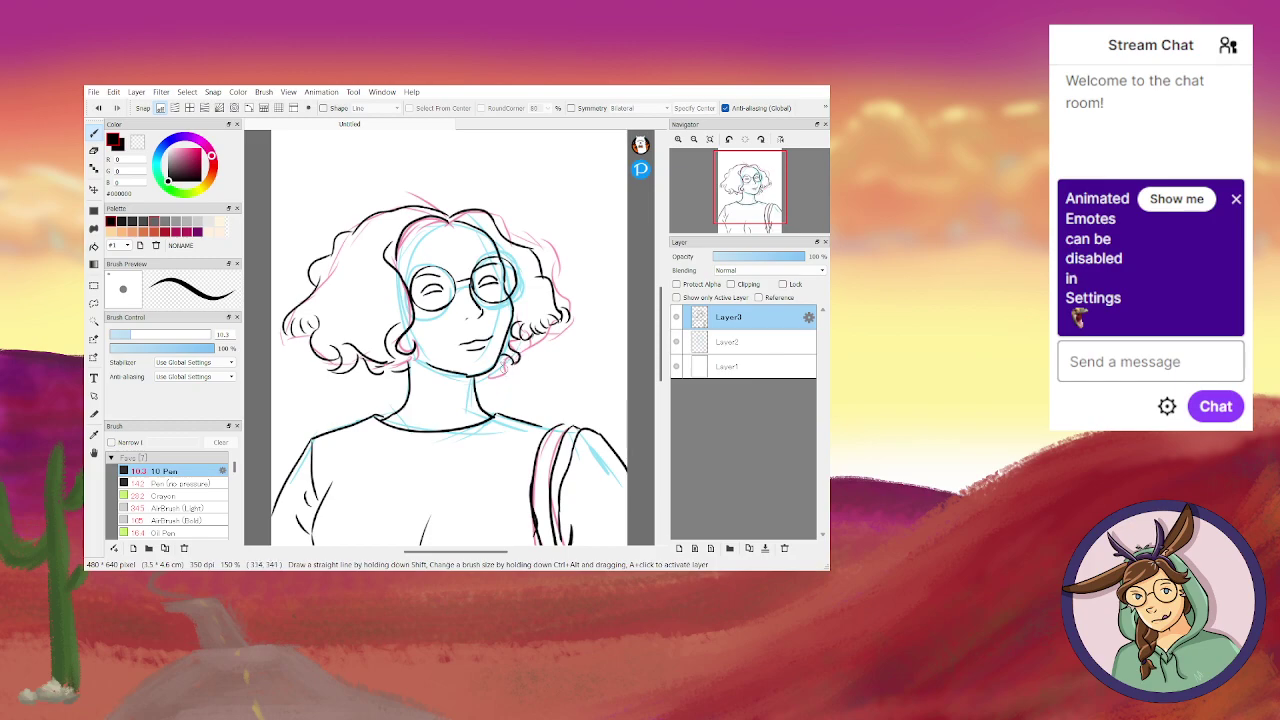
left_click_drag(506, 358, 499, 381)
left_click(676, 342)
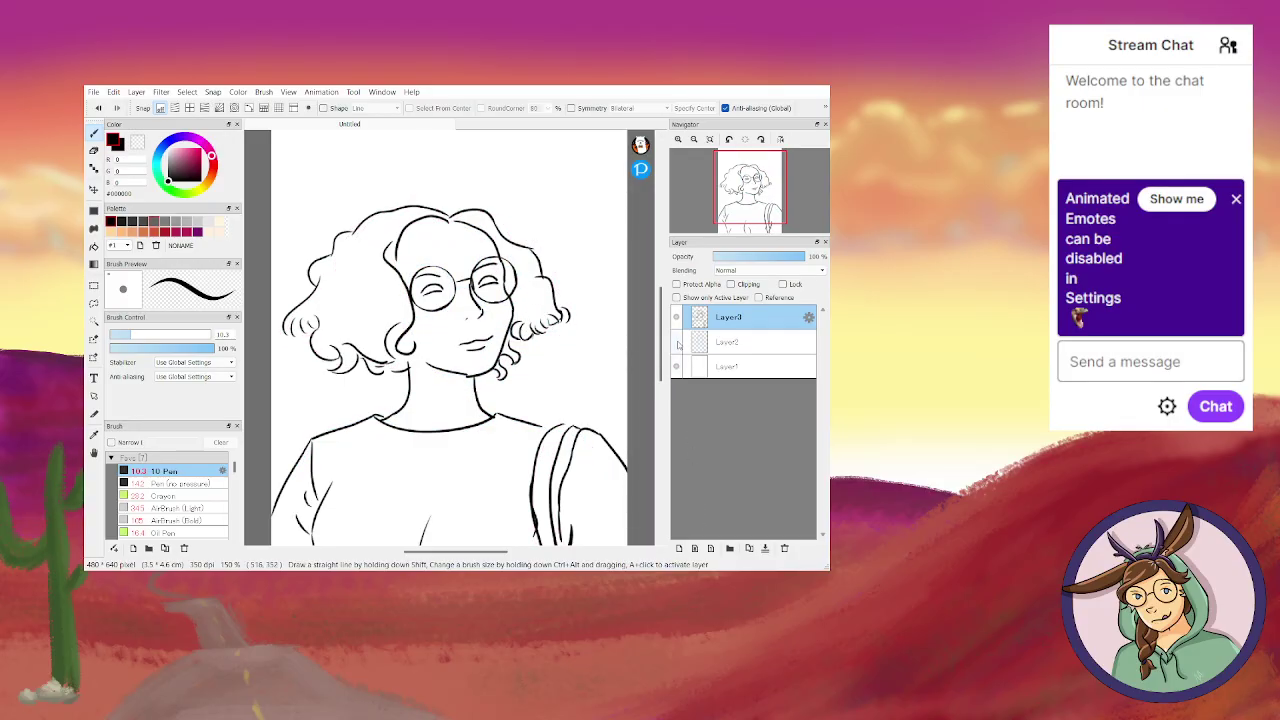
left_click(676, 342)
Add a colour layer directly beneath the line art layer, rename the line art layer "lineart", and make the new layer active.
left_click(681, 548)
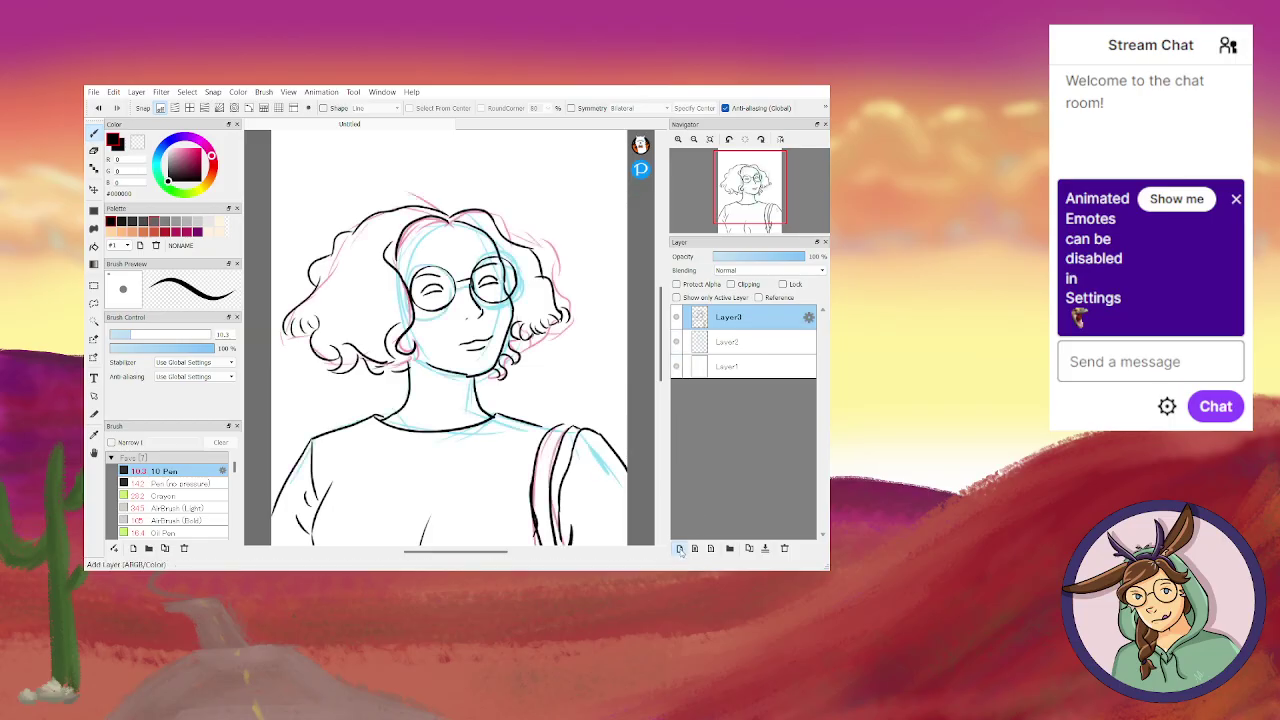
left_click_drag(738, 318, 725, 358)
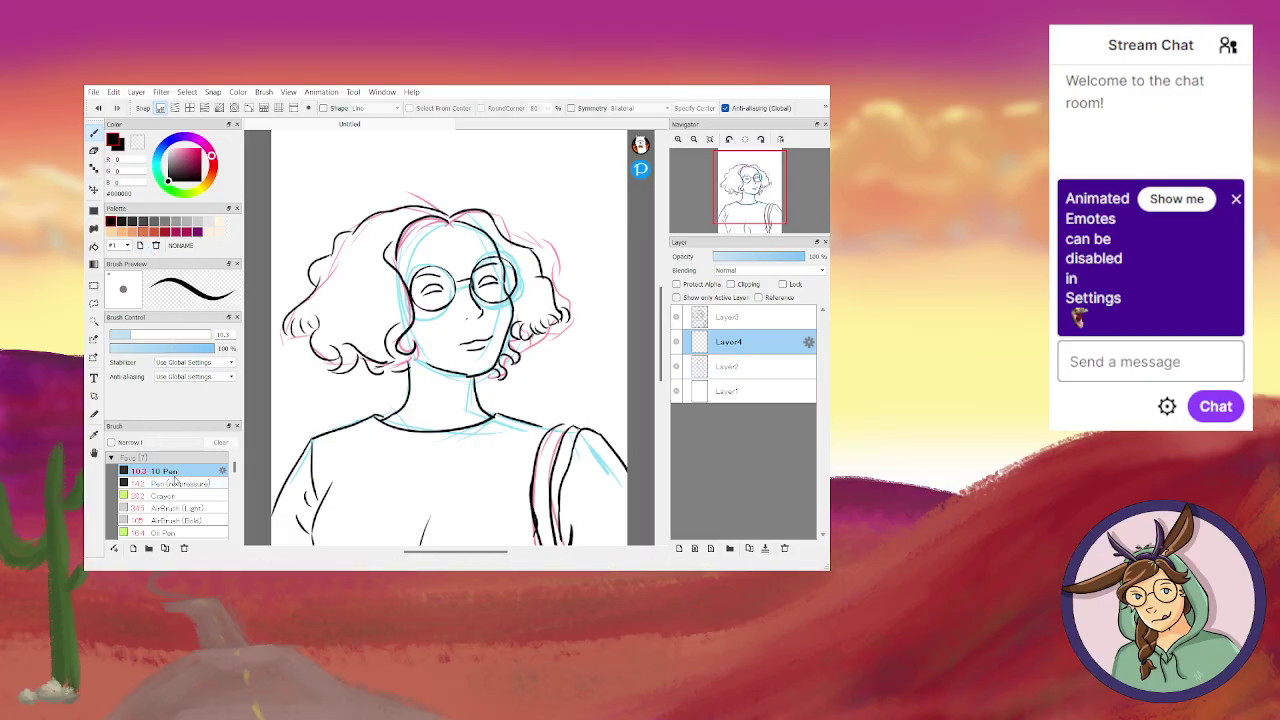
left_click(725, 316)
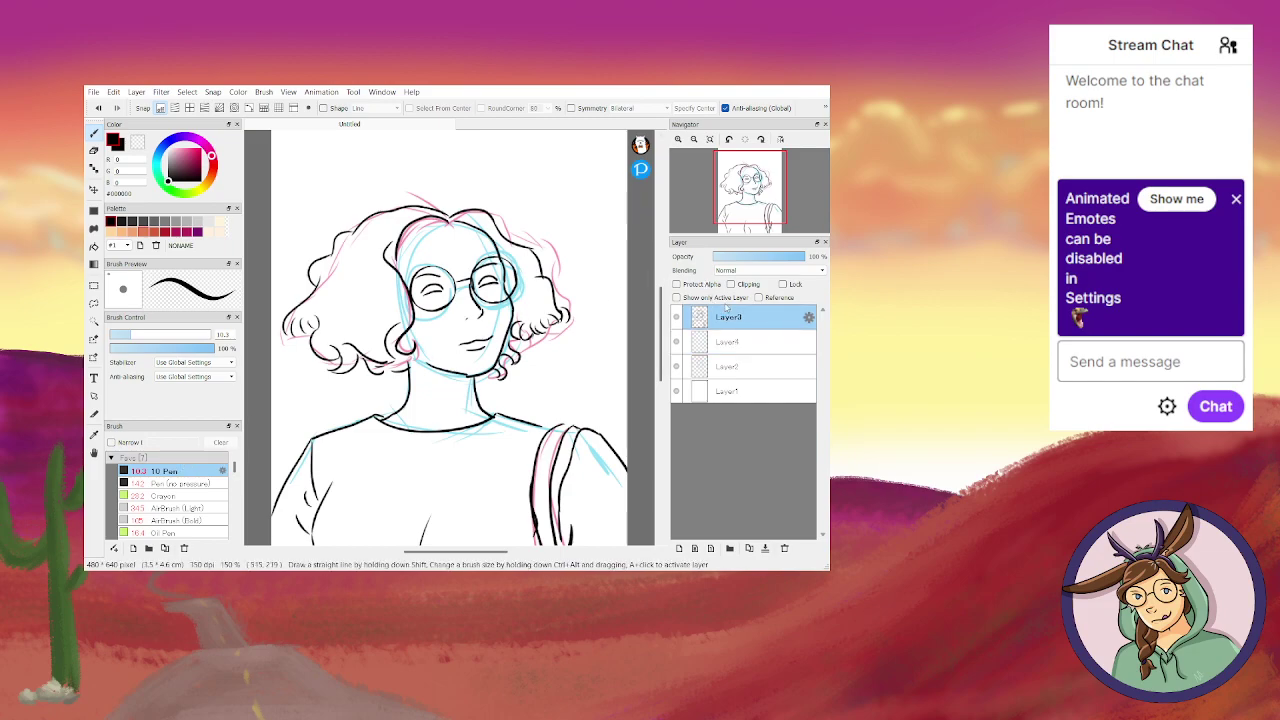
double_click(731, 318)
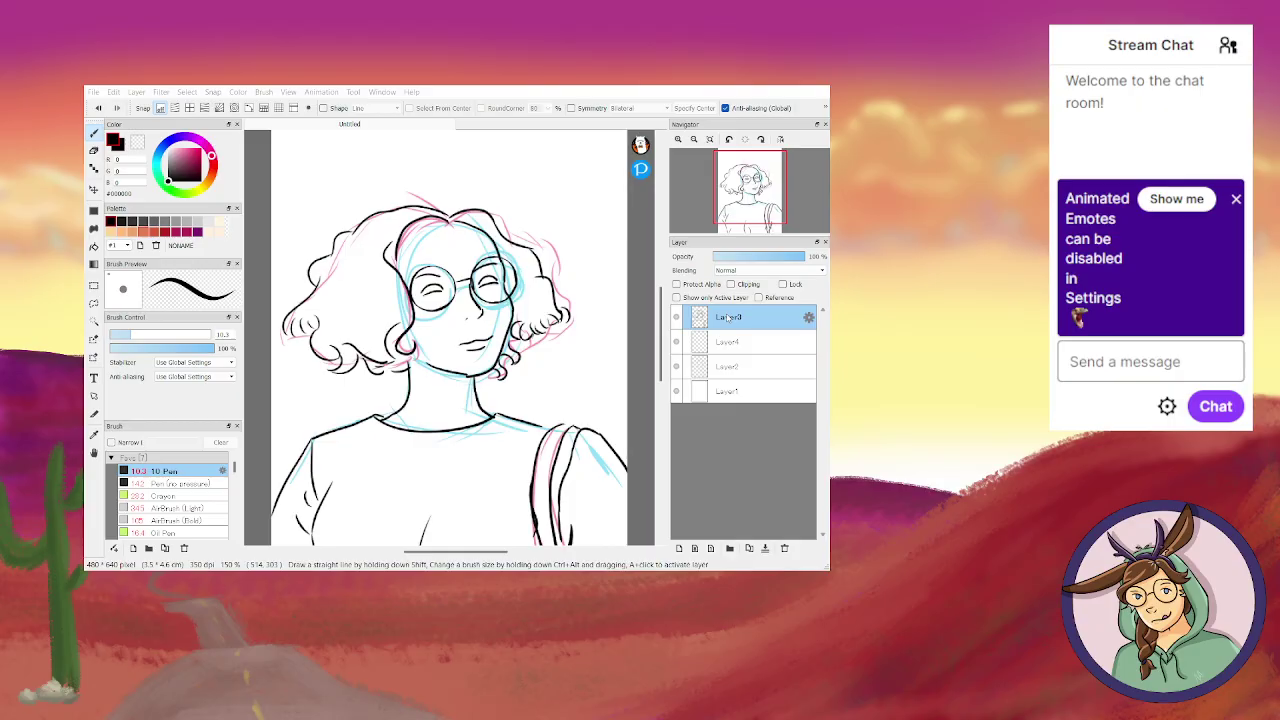
key("Return")
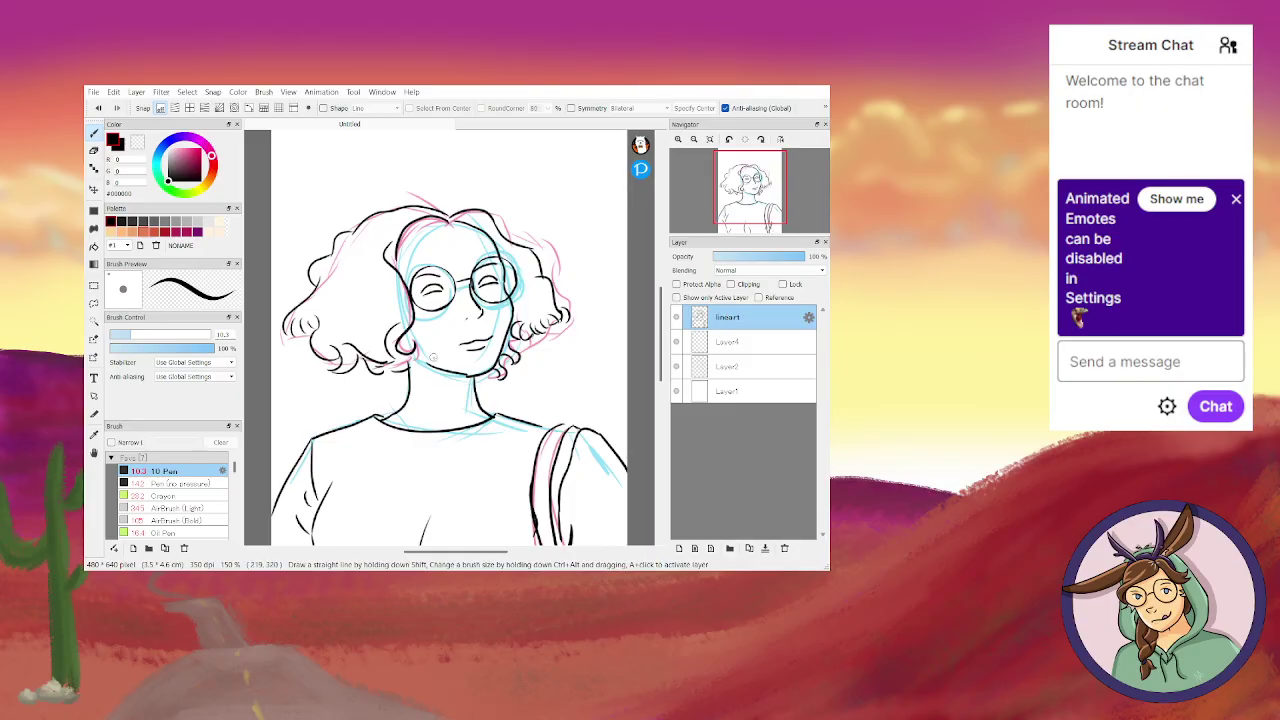
left_click(730, 344)
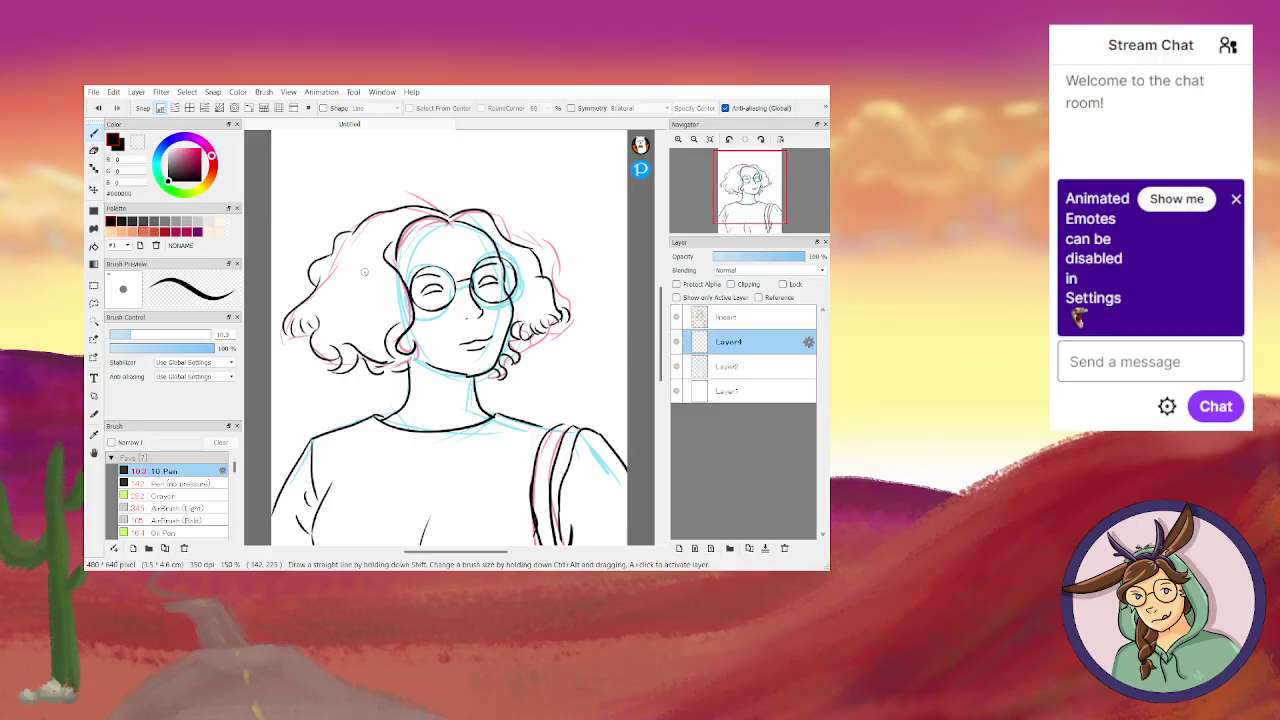
Paint peach skin colour on Layer4 with the Oil Pen along the hairline, glasses, face contour and neck edges.
scroll(361, 290, "up", 1)
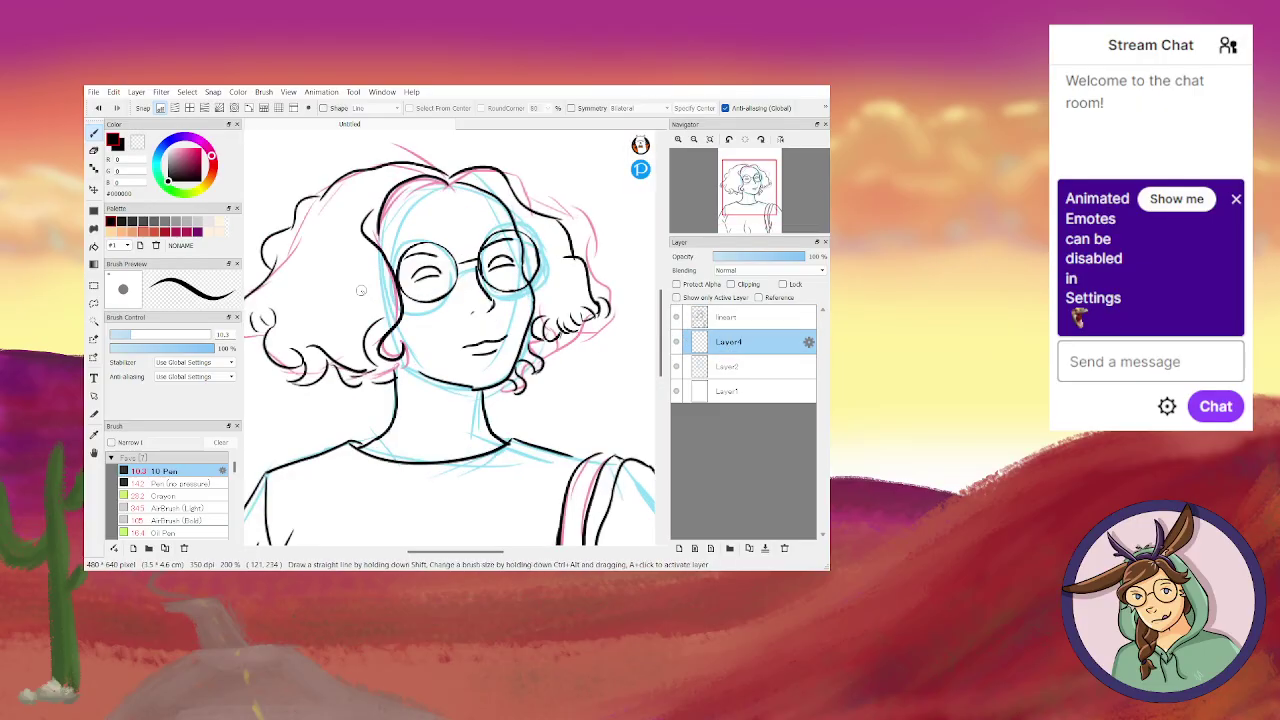
scroll(361, 290, "up", 1)
scroll(361, 290, "down", 1)
left_click(404, 263)
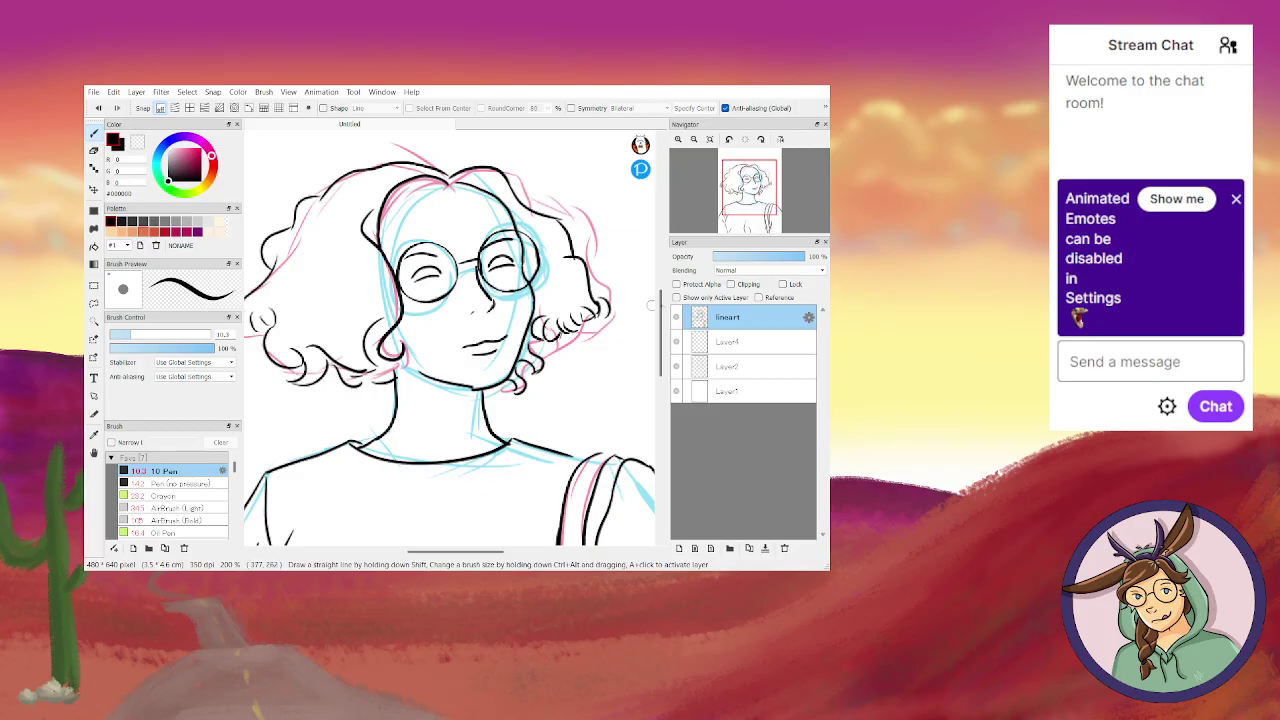
left_click(736, 342)
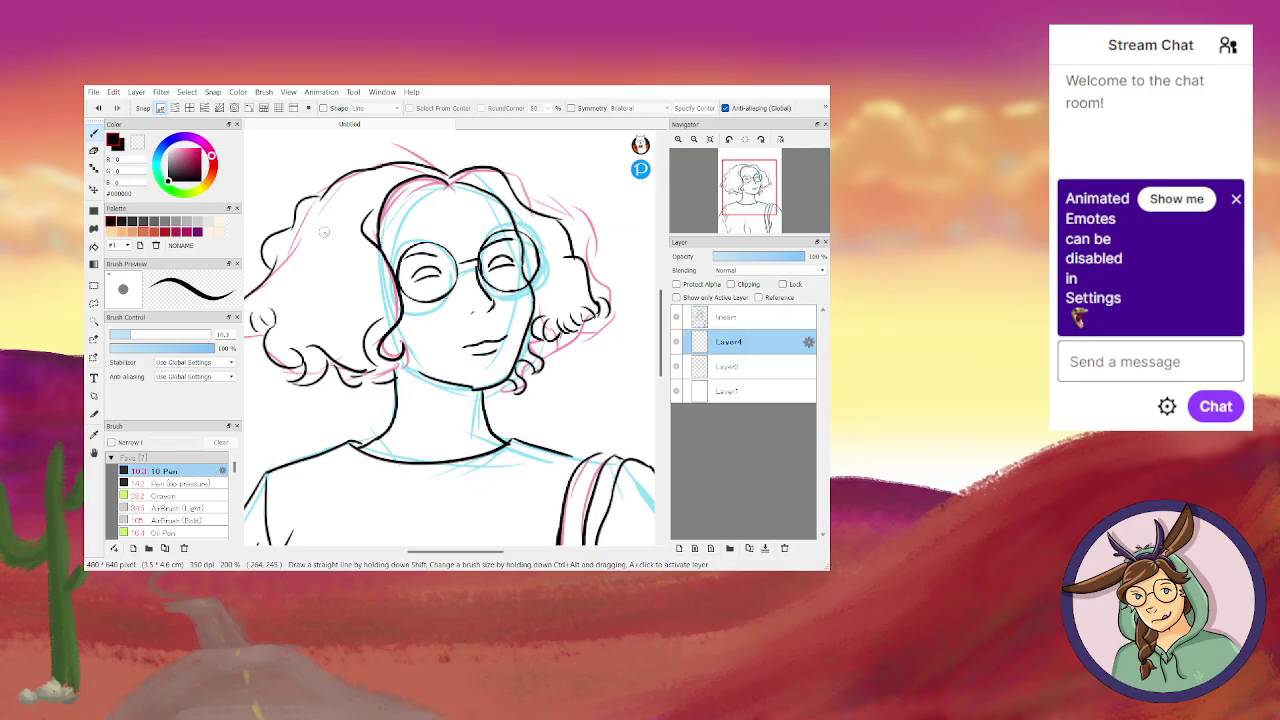
left_click(113, 232)
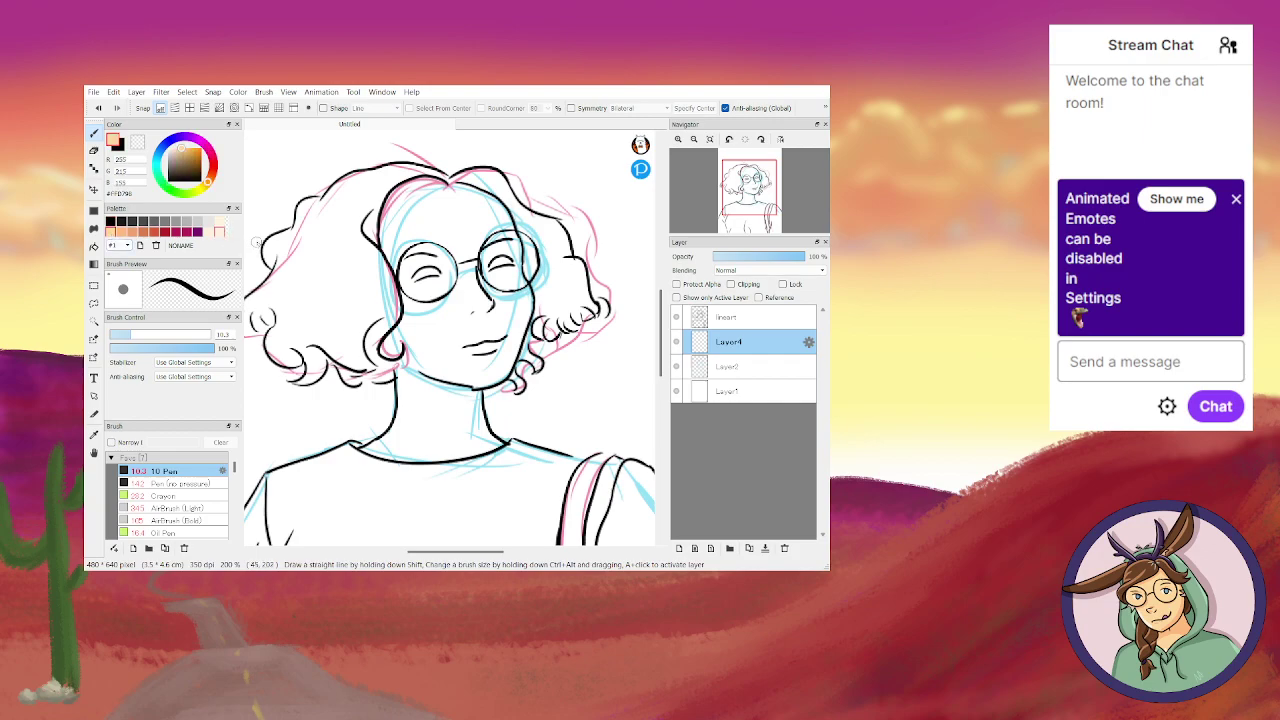
left_click(191, 533)
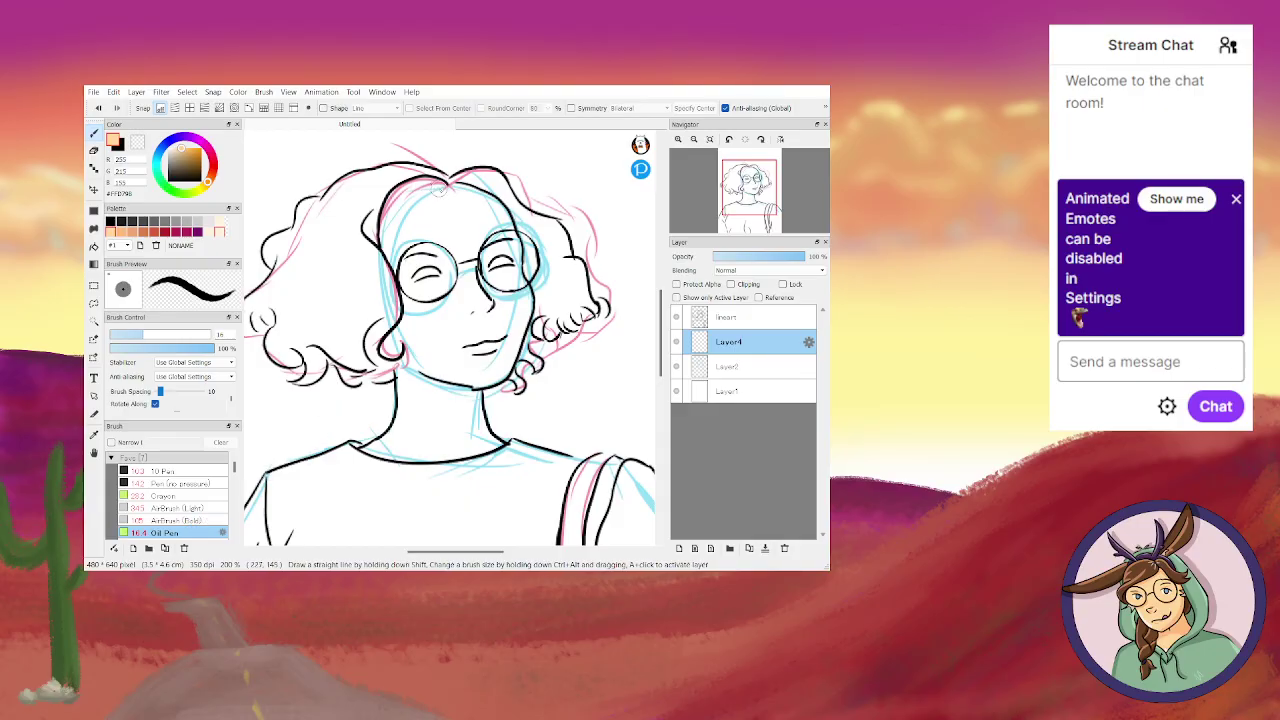
mouse_move(442, 187)
left_mouse_down()
mouse_move(405, 191)
mouse_move(383, 255)
left_mouse_up()
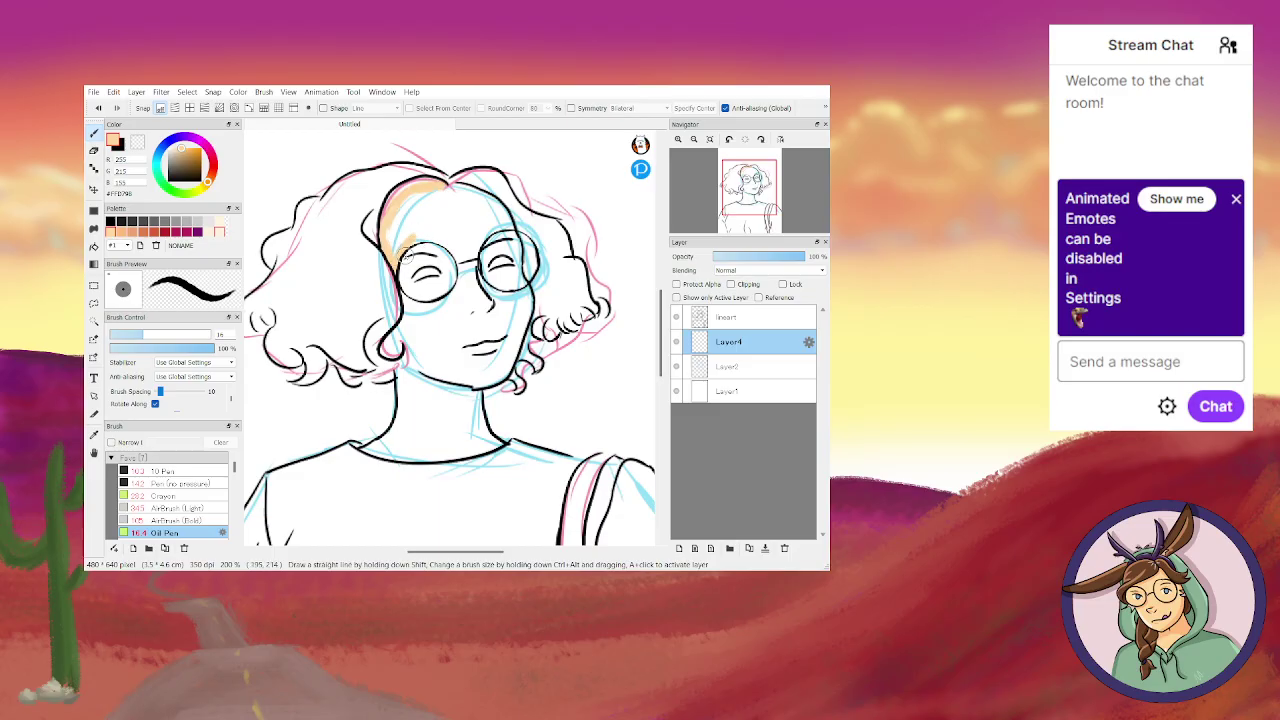
mouse_move(399, 246)
left_mouse_down()
mouse_move(432, 237)
mouse_move(452, 255)
left_mouse_up()
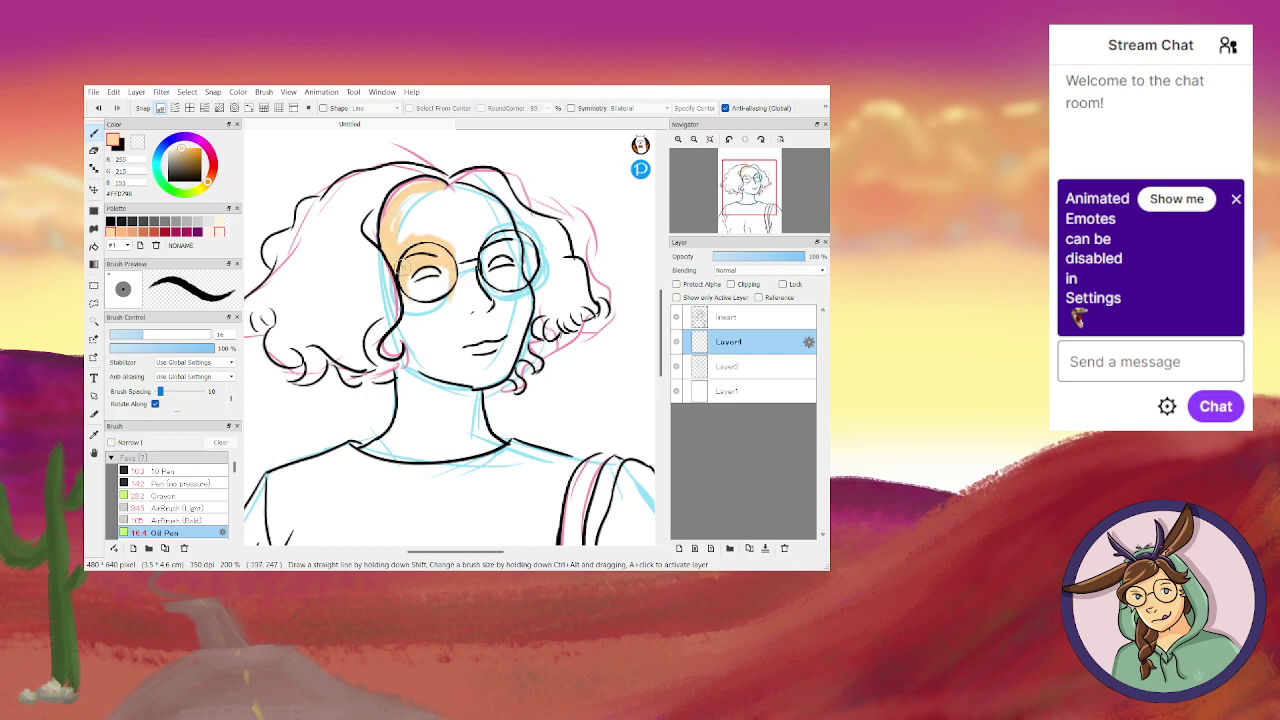
mouse_move(401, 286)
left_mouse_down()
mouse_move(412, 315)
mouse_move(392, 350)
mouse_move(384, 340)
mouse_move(404, 346)
mouse_move(382, 352)
mouse_move(405, 326)
mouse_move(415, 358)
mouse_move(404, 340)
mouse_move(402, 414)
mouse_move(370, 455)
mouse_move(357, 447)
mouse_move(455, 455)
mouse_move(482, 444)
left_mouse_up()
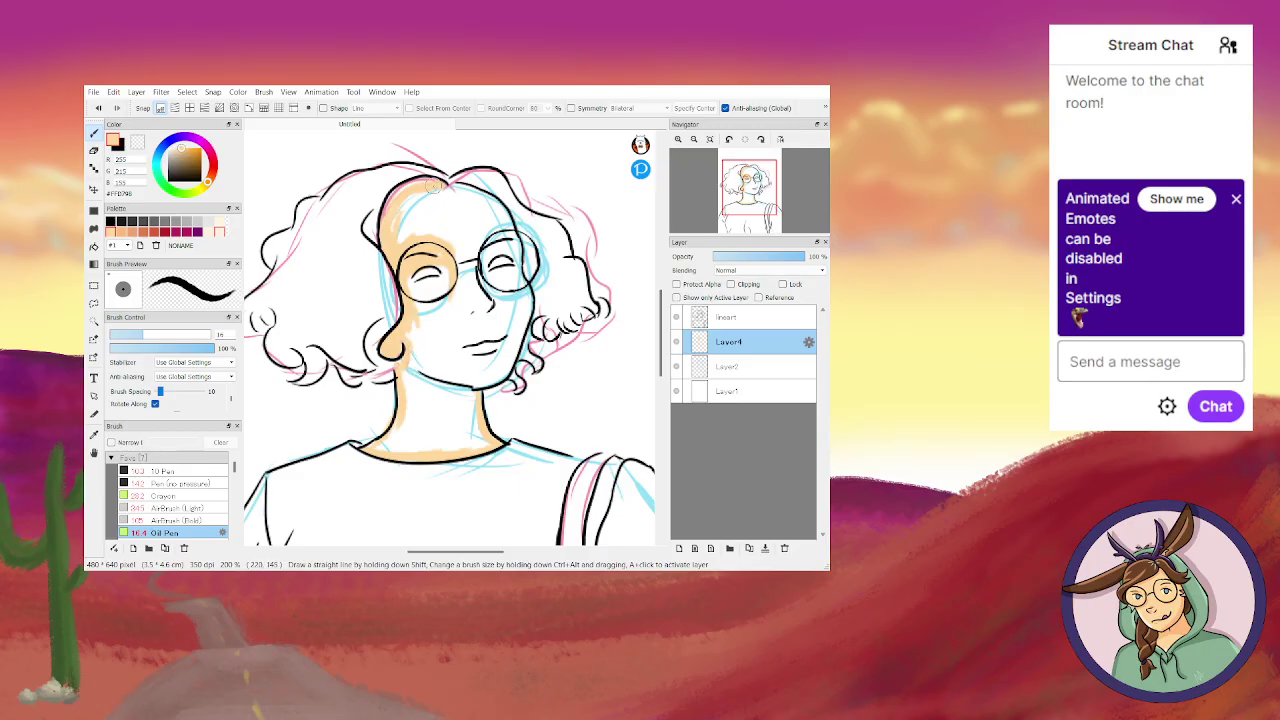
mouse_move(400, 190)
left_mouse_down()
mouse_move(411, 186)
mouse_move(437, 184)
mouse_move(412, 185)
mouse_move(442, 187)
mouse_move(389, 230)
left_mouse_up()
mouse_move(452, 165)
left_mouse_down()
mouse_move(466, 194)
mouse_move(448, 189)
mouse_move(472, 188)
left_mouse_up()
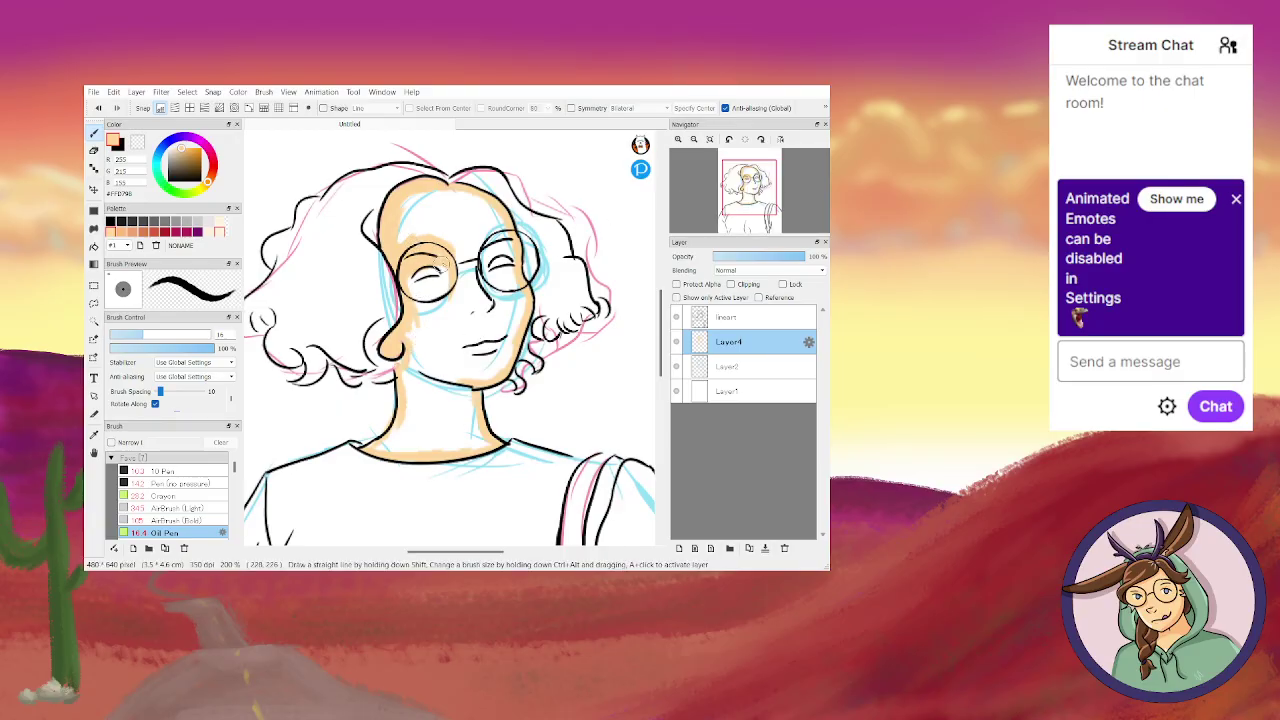
Enlarge the Oil Pen and fill the rest of the neck and face with the peach skin colour.
left_click(175, 334)
mouse_move(412, 413)
left_mouse_down()
mouse_move(375, 445)
mouse_move(406, 428)
mouse_move(396, 445)
mouse_move(444, 439)
mouse_move(374, 445)
mouse_move(432, 457)
mouse_move(476, 446)
left_mouse_up()
mouse_move(443, 404)
left_mouse_down()
mouse_move(469, 424)
mouse_move(469, 383)
mouse_move(487, 437)
mouse_move(421, 444)
mouse_move(433, 447)
mouse_move(417, 440)
mouse_move(411, 372)
mouse_move(424, 430)
mouse_move(432, 396)
mouse_move(440, 444)
mouse_move(444, 383)
mouse_move(452, 442)
mouse_move(451, 401)
mouse_move(471, 436)
mouse_move(413, 378)
mouse_move(389, 225)
mouse_move(423, 171)
mouse_move(395, 236)
mouse_move(438, 193)
mouse_move(410, 236)
mouse_move(443, 190)
mouse_move(419, 237)
mouse_move(459, 196)
mouse_move(431, 243)
mouse_move(477, 211)
mouse_move(440, 240)
mouse_move(462, 202)
mouse_move(505, 245)
left_mouse_up()
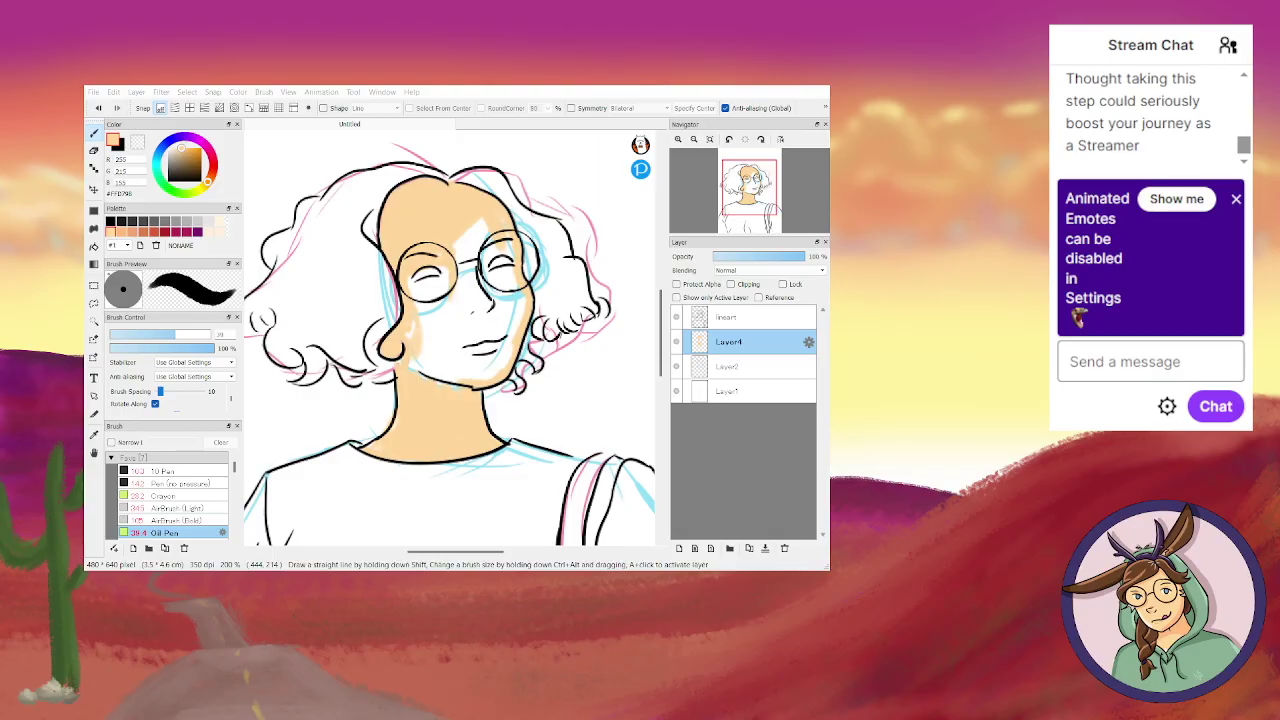
left_click(494, 192)
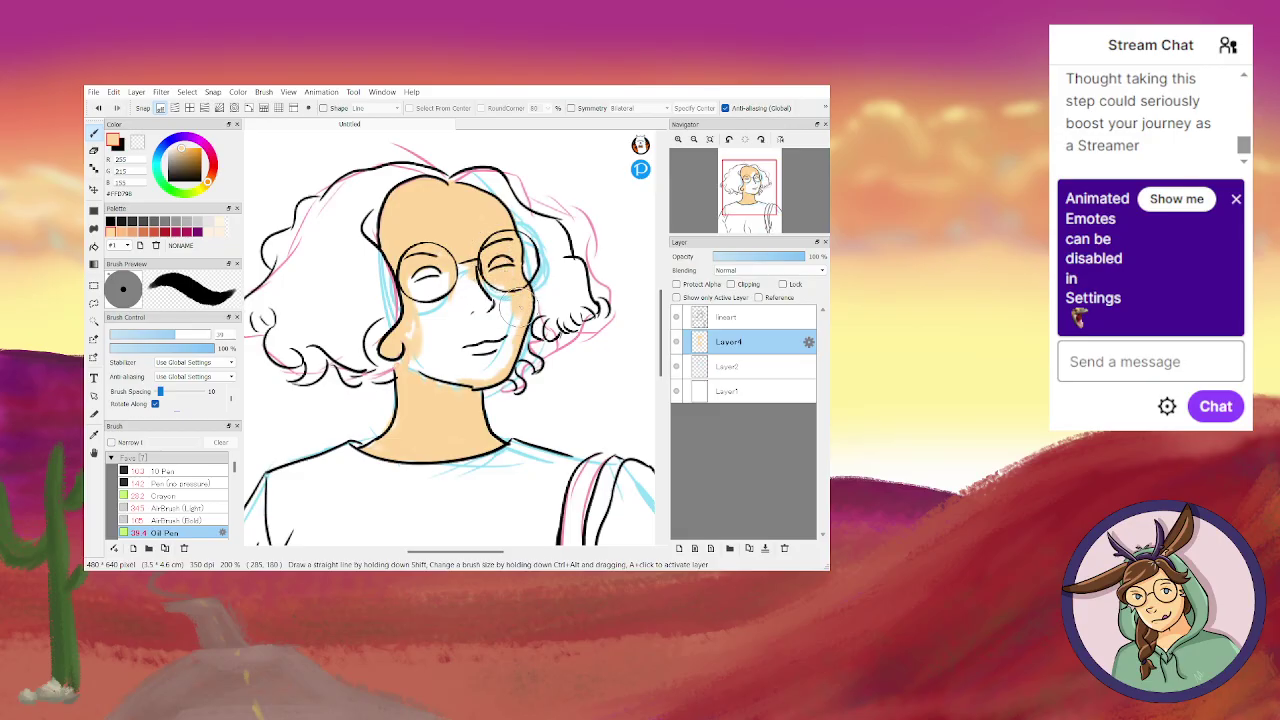
mouse_move(441, 387)
left_mouse_down()
mouse_move(411, 271)
mouse_move(427, 344)
mouse_move(422, 302)
mouse_move(439, 266)
mouse_move(419, 354)
mouse_move(491, 259)
mouse_move(439, 359)
mouse_move(479, 289)
mouse_move(467, 326)
mouse_move(507, 279)
mouse_move(466, 361)
mouse_move(511, 289)
mouse_move(474, 356)
mouse_move(507, 296)
mouse_move(489, 370)
mouse_move(509, 332)
mouse_move(466, 374)
mouse_move(439, 375)
mouse_move(427, 347)
mouse_move(462, 299)
mouse_move(422, 369)
mouse_move(431, 349)
mouse_move(419, 354)
mouse_move(477, 344)
mouse_move(439, 356)
mouse_move(472, 354)
mouse_move(449, 369)
mouse_move(487, 346)
mouse_move(435, 370)
left_mouse_up()
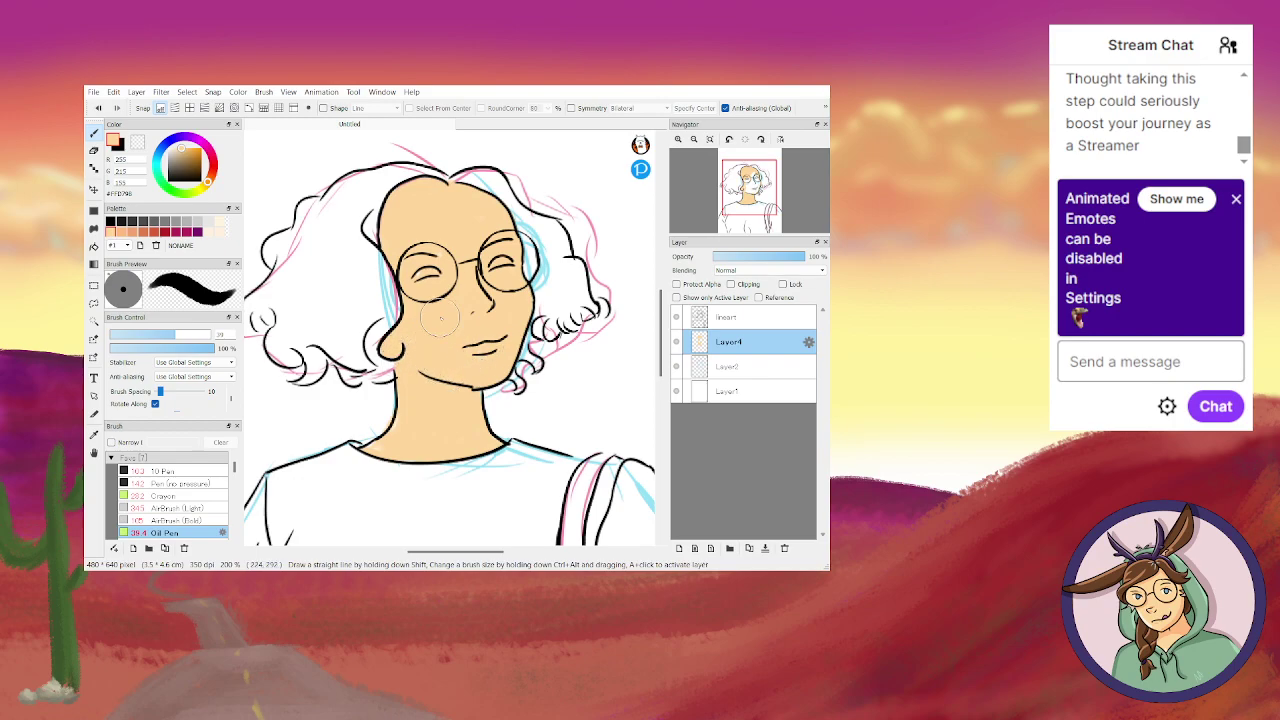
left_click_drag(476, 272, 470, 270)
Erase the skin colour inside both eyes with the eraser set to about size 21, and return to the brush.
left_click(94, 150)
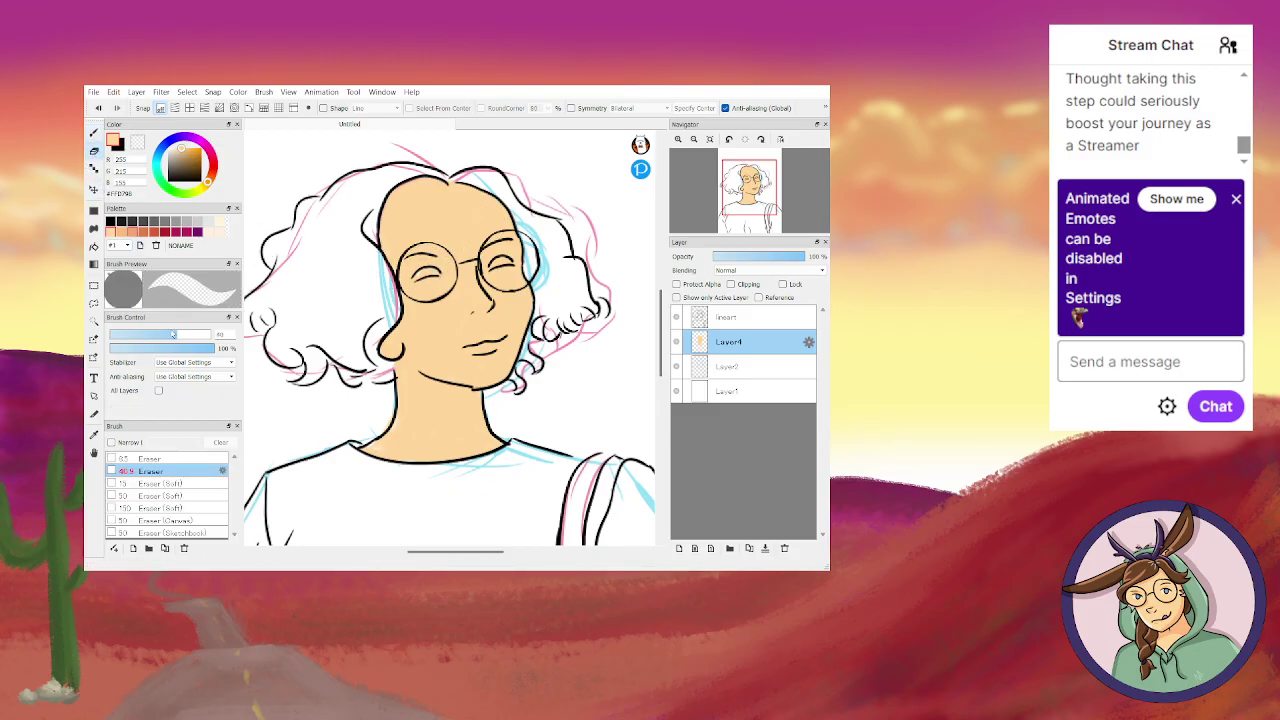
left_click(156, 338)
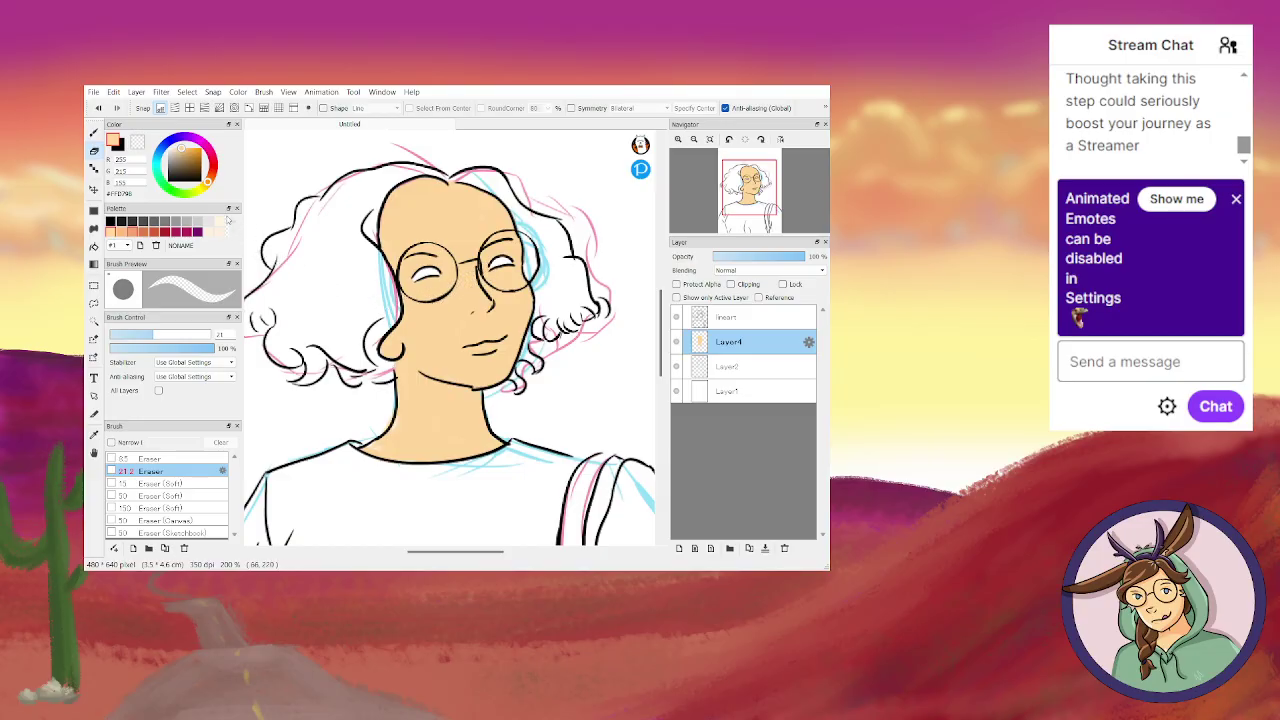
key("b")
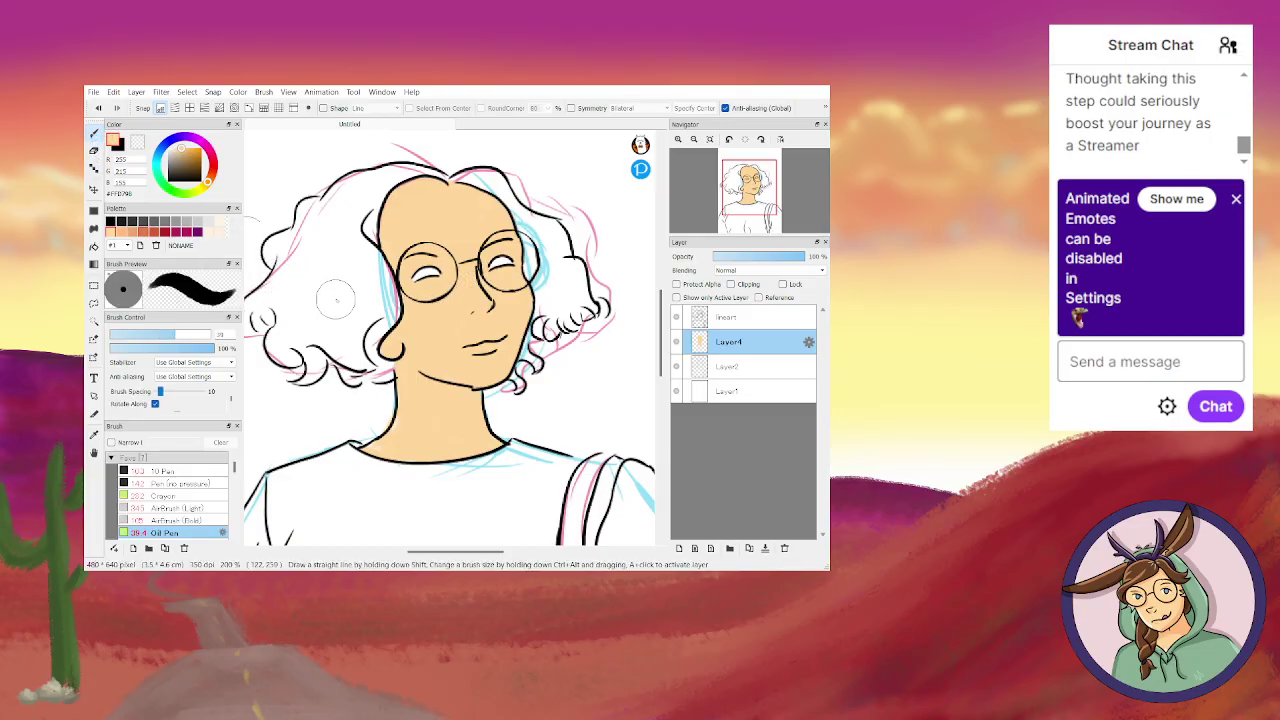
Paint pale cream highlights (RGB 255, 246, 223) over the forehead, cheeks and lower face on Layer4 with the Oil Pen.
left_click(219, 222)
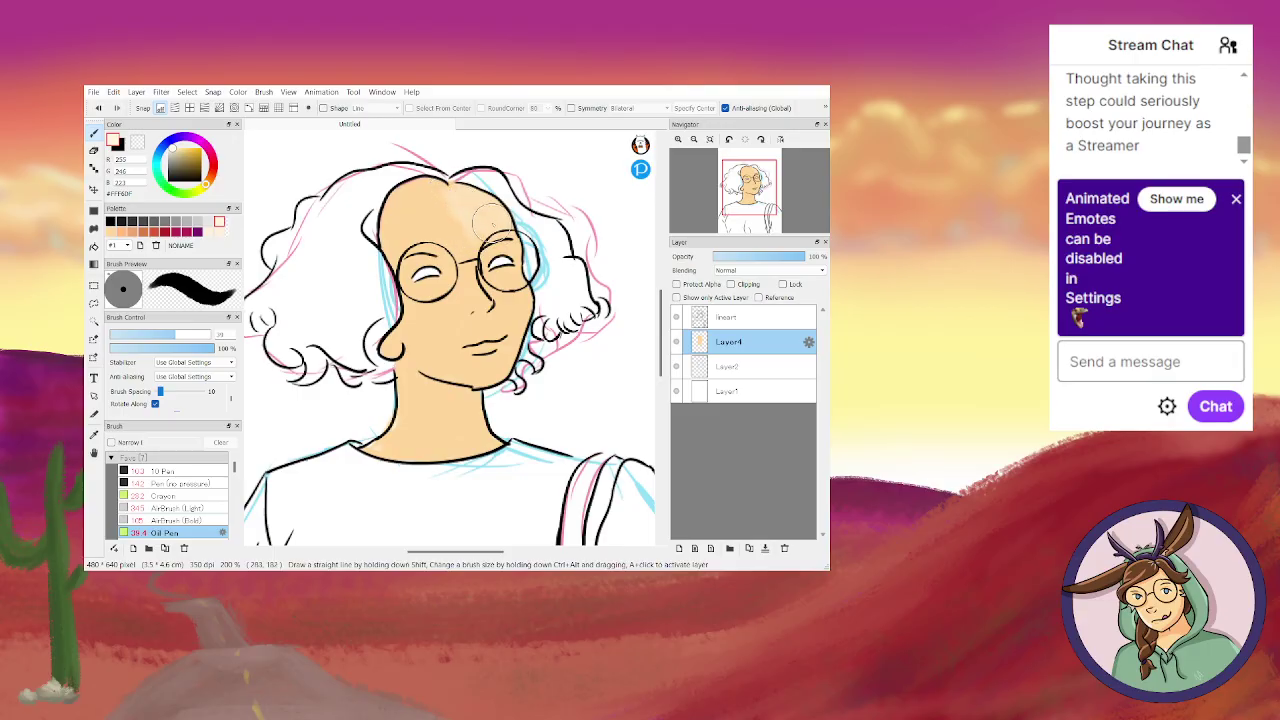
left_click_drag(472, 238, 470, 218)
mouse_move(409, 232)
left_mouse_down()
mouse_move(422, 187)
mouse_move(402, 245)
mouse_move(431, 190)
mouse_move(406, 237)
mouse_move(433, 207)
mouse_move(421, 228)
mouse_move(455, 234)
mouse_move(409, 238)
mouse_move(458, 243)
mouse_move(428, 215)
mouse_move(452, 216)
mouse_move(422, 203)
mouse_move(442, 197)
mouse_move(411, 246)
mouse_move(424, 186)
mouse_move(445, 326)
mouse_move(435, 341)
mouse_move(418, 297)
left_mouse_up()
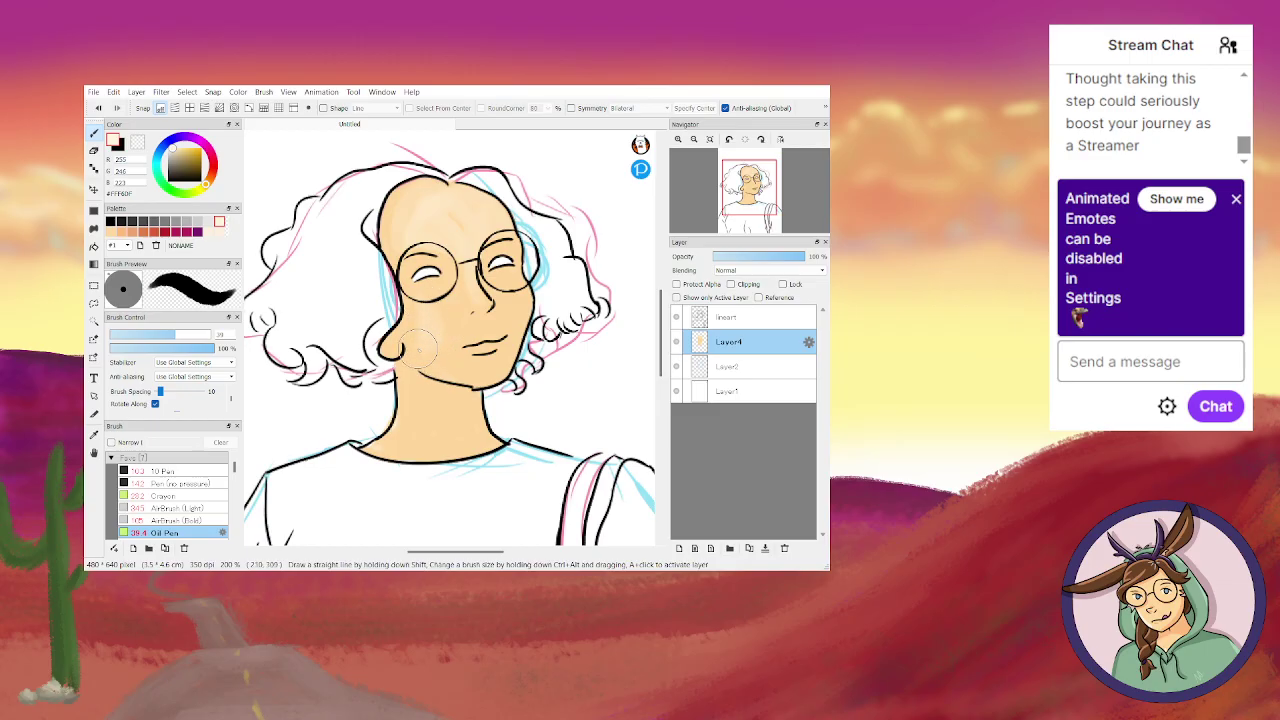
left_click_drag(433, 345, 492, 348)
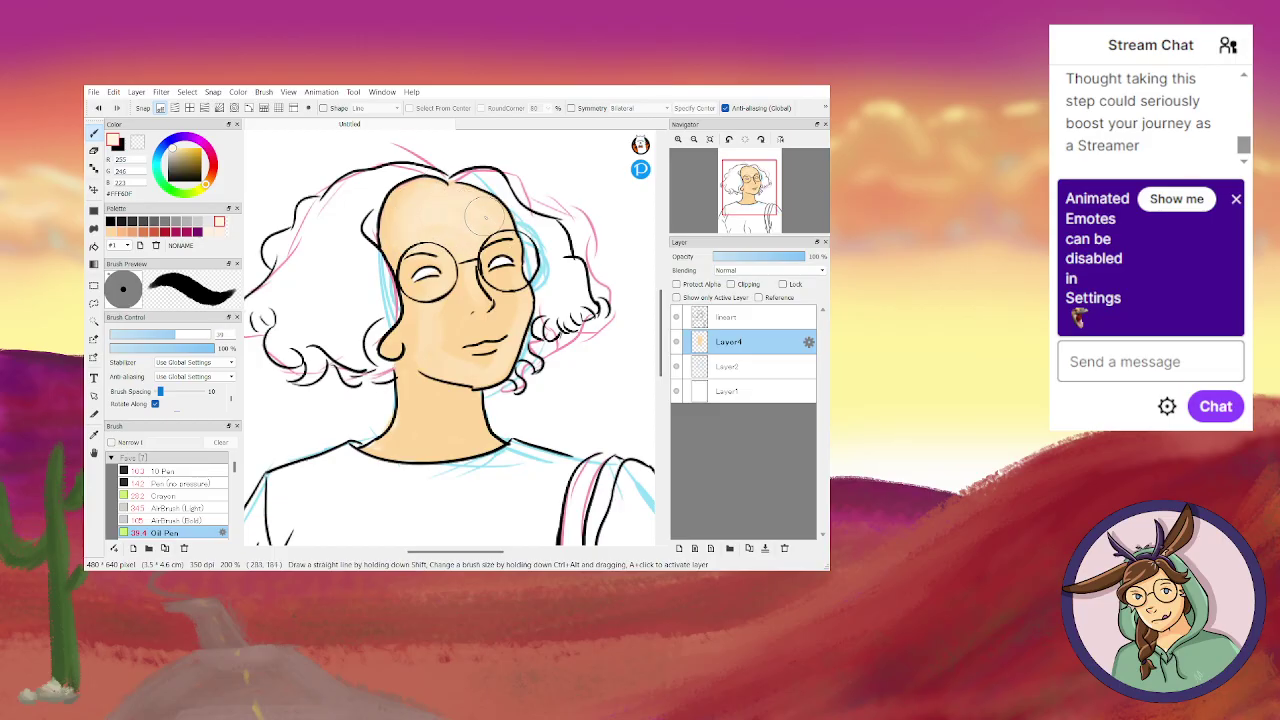
Set the Oil Pen to size 24 and refine the cream highlights across the forehead, nose and cheeks, checking the eraser around the glasses.
scroll(447, 220, "up", 1)
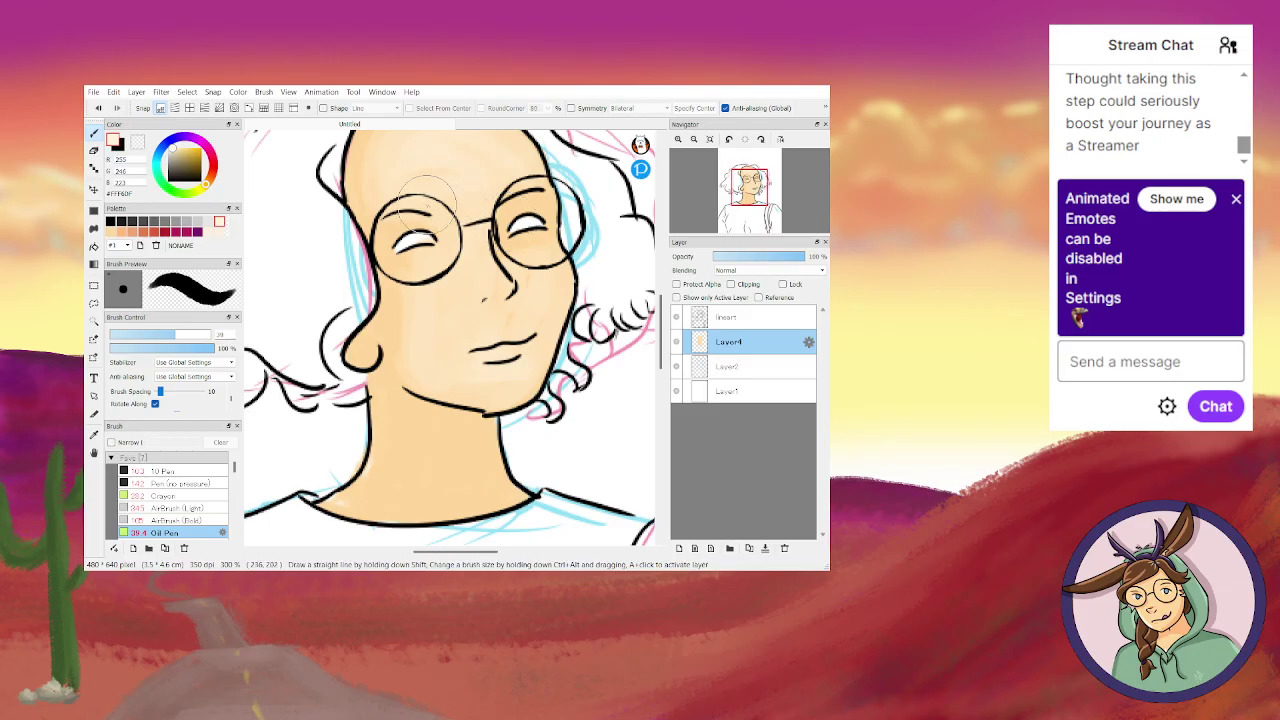
left_click_drag(661, 332, 661, 315)
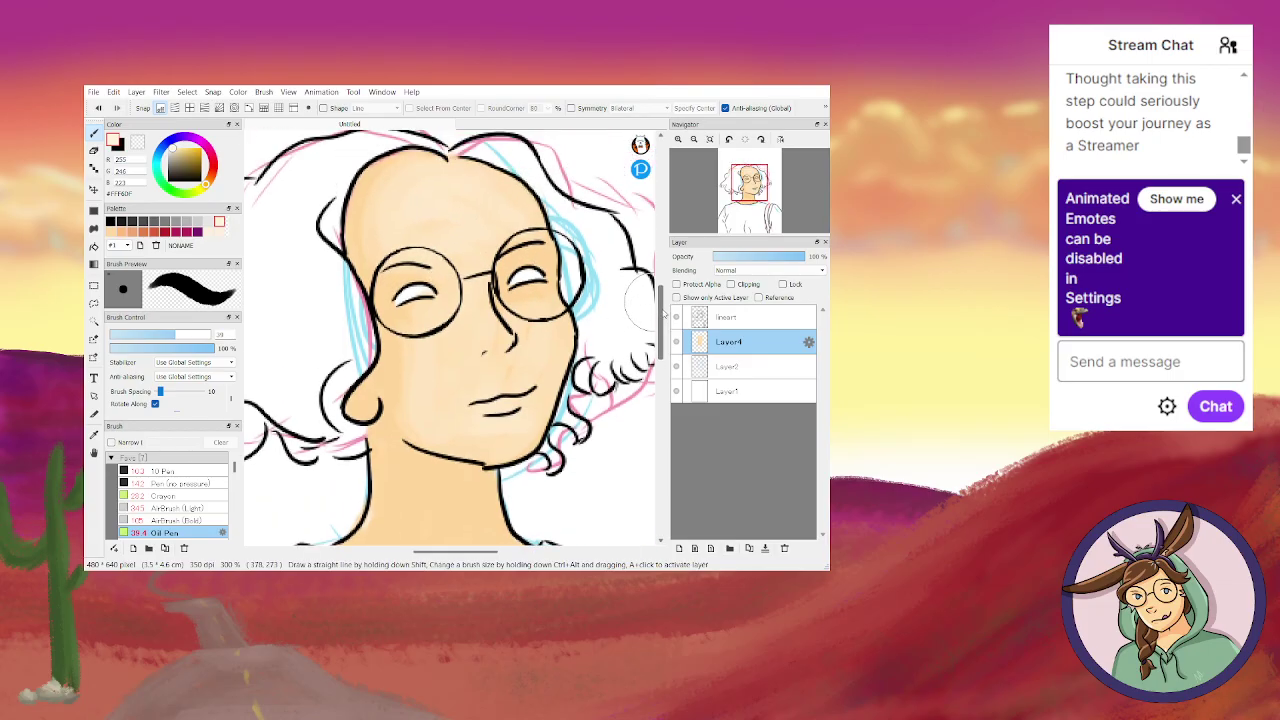
left_click(160, 334)
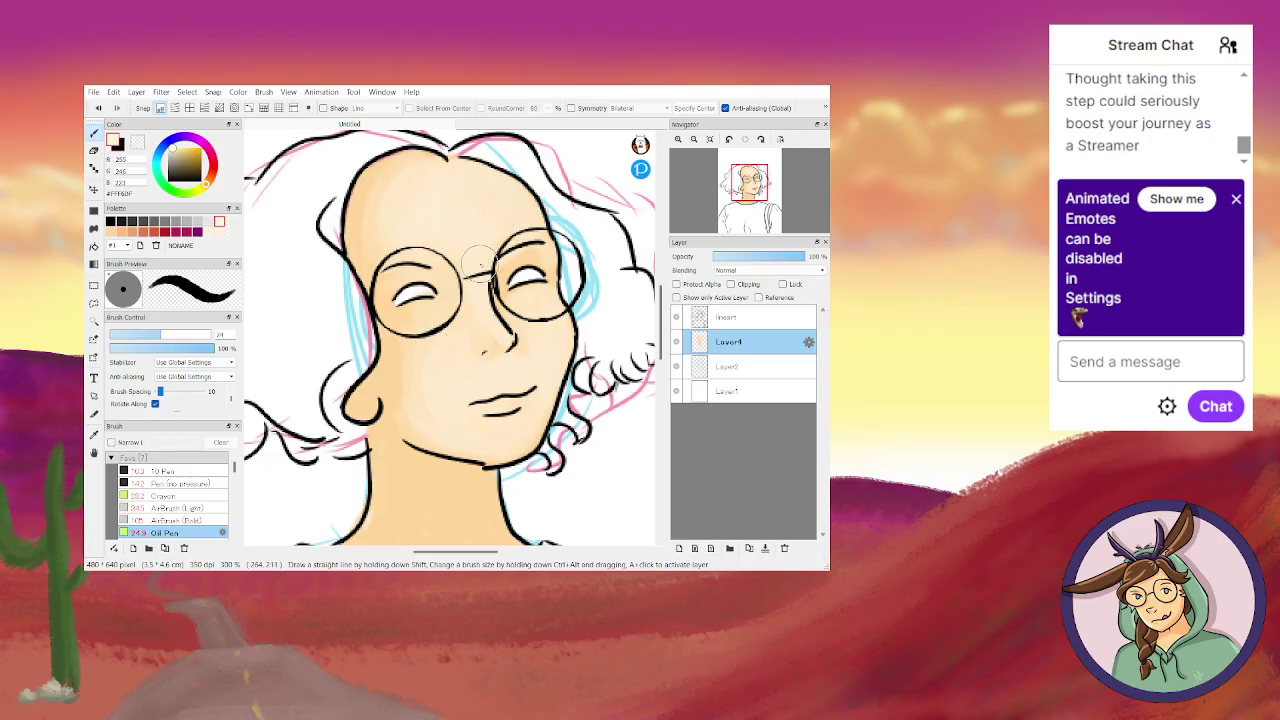
left_click(94, 150)
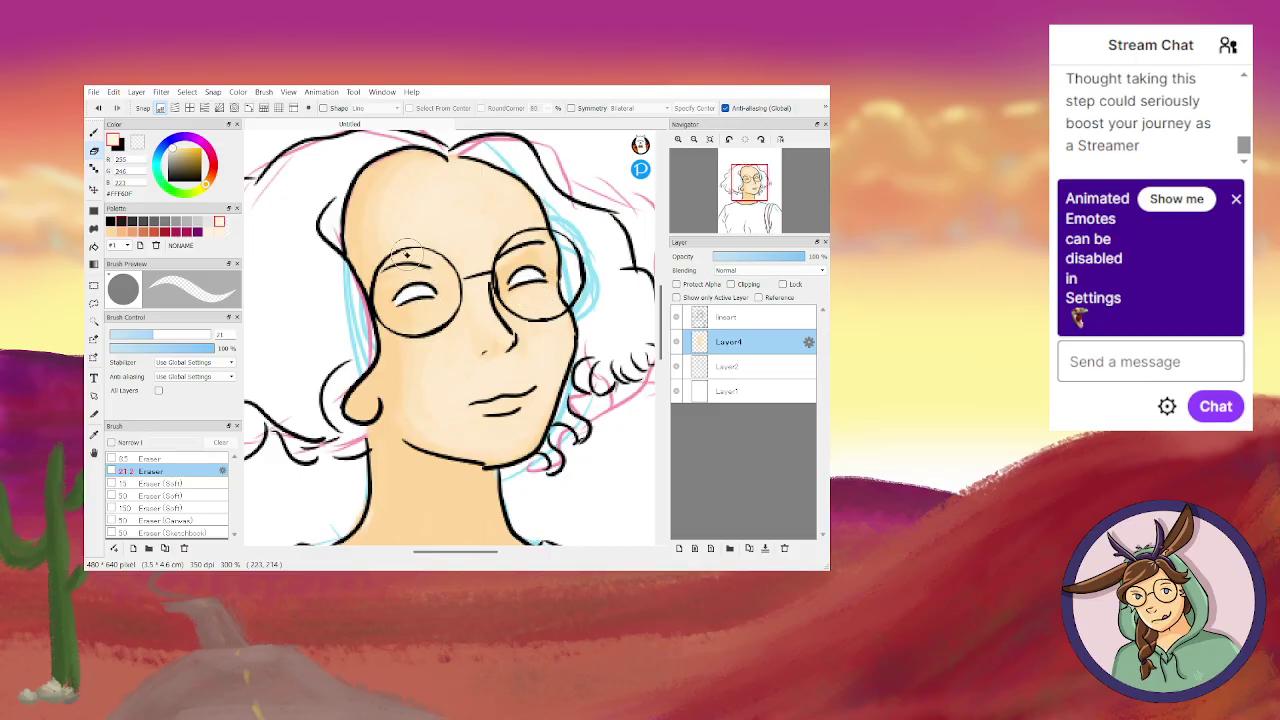
key("b")
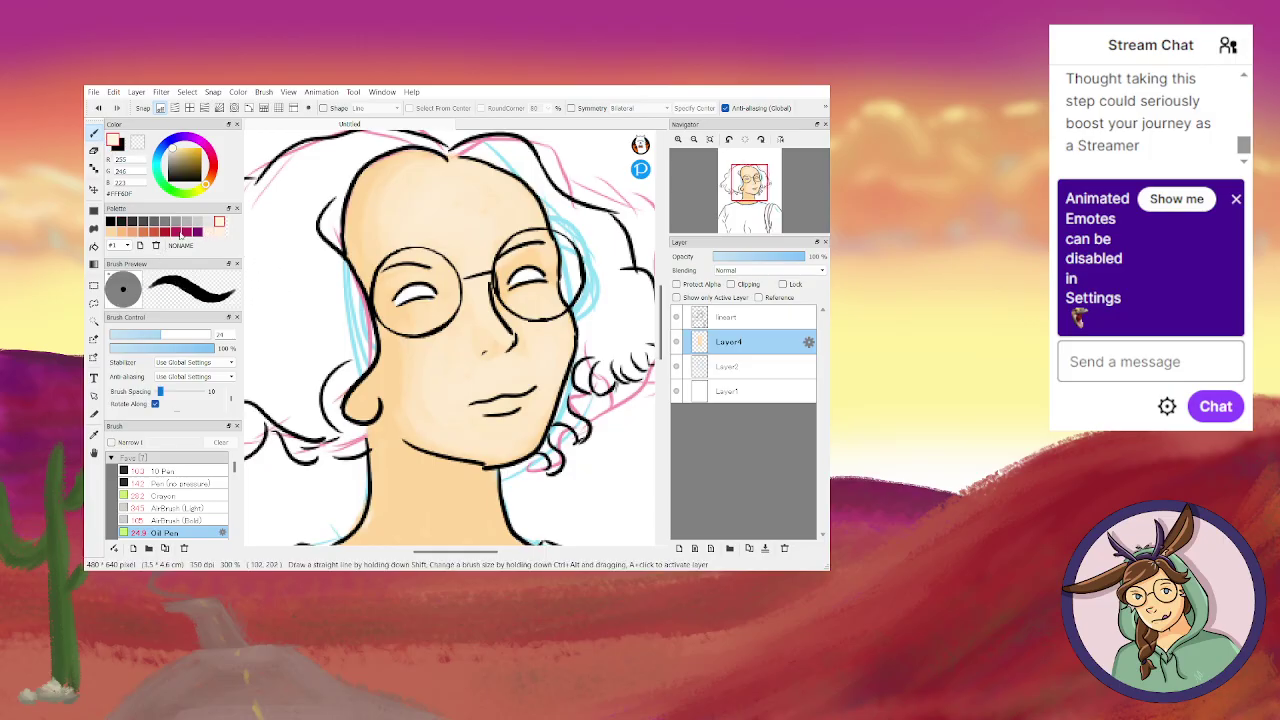
Shade the ear, side of the face and far jaw edge in orange peach (RGB 255, 187, 126) with the Oil Pen at about size 22.
left_click(120, 232)
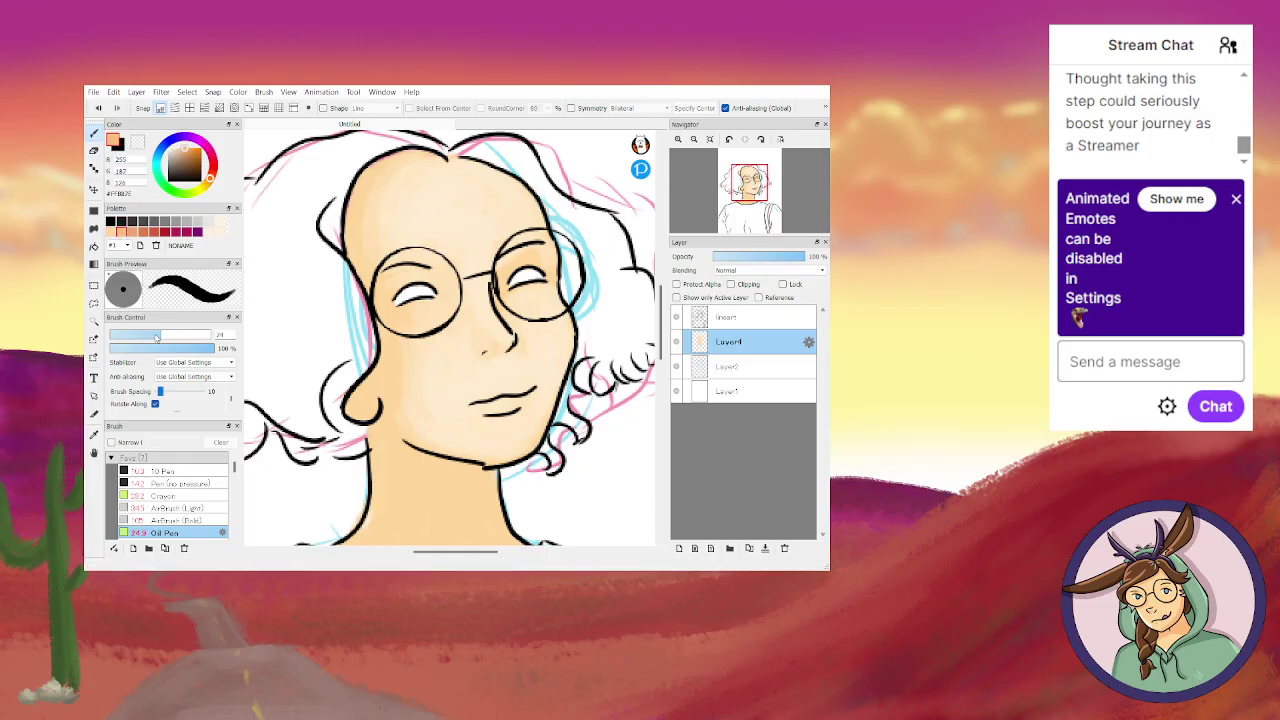
left_click_drag(156, 337, 151, 337)
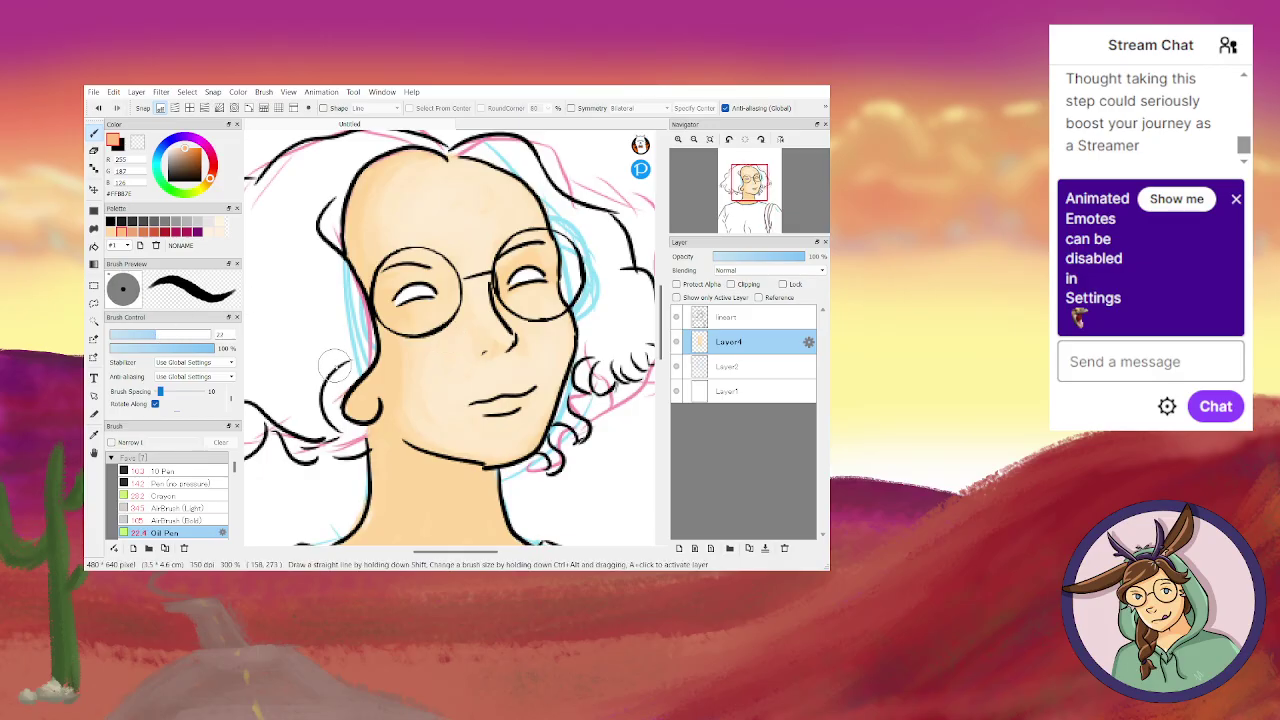
mouse_move(370, 318)
left_mouse_down()
mouse_move(389, 346)
mouse_move(368, 286)
mouse_move(393, 309)
mouse_move(386, 356)
mouse_move(404, 383)
mouse_move(390, 401)
mouse_move(387, 377)
mouse_move(366, 404)
mouse_move(389, 346)
mouse_move(368, 382)
mouse_move(391, 362)
mouse_move(369, 385)
mouse_move(392, 388)
mouse_move(357, 393)
left_mouse_up()
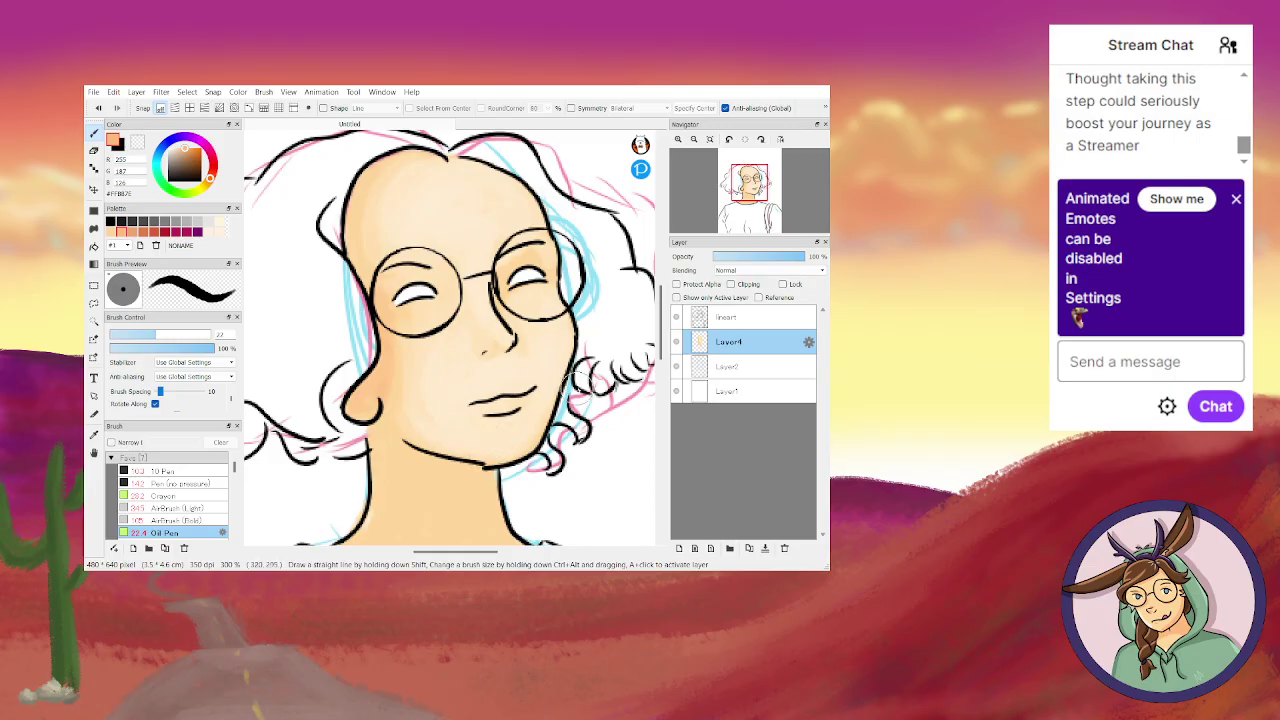
left_click_drag(536, 353, 556, 420)
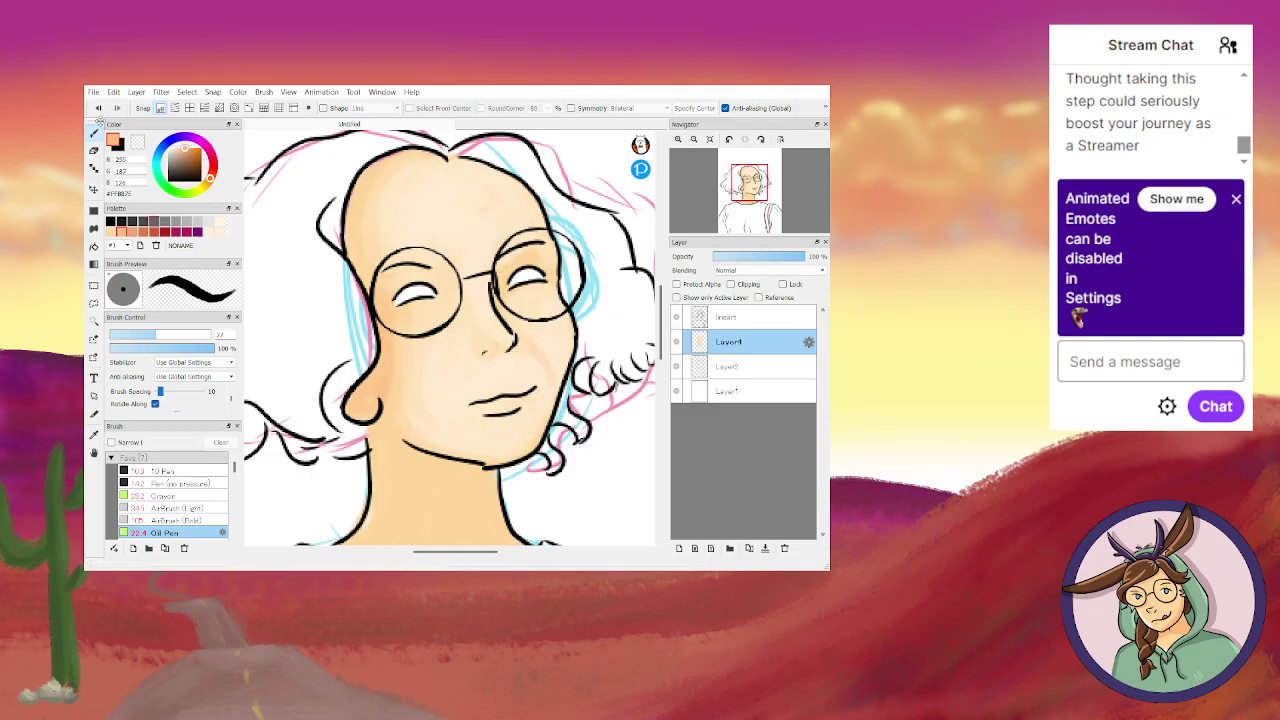
Reduce the Blur brush to about size 22.9, reselect the Oil Pen, and hide the sketch on Layer2.
left_click(234, 534)
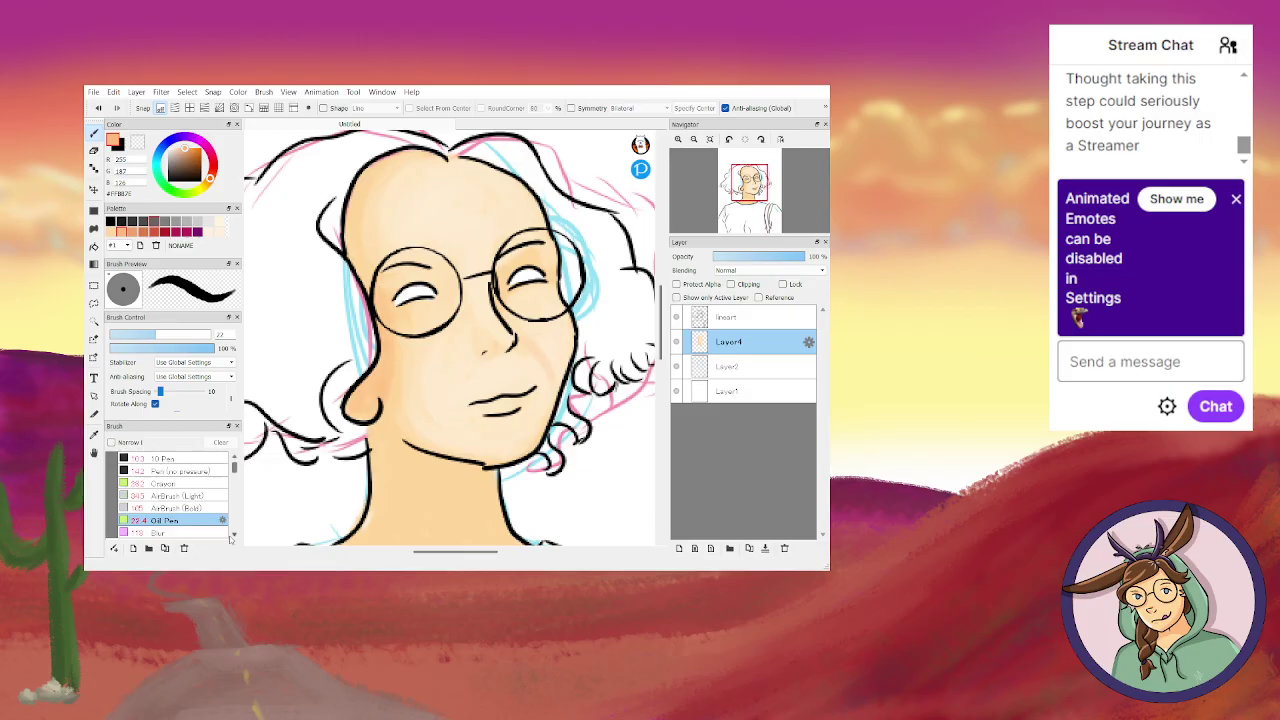
left_click(160, 532)
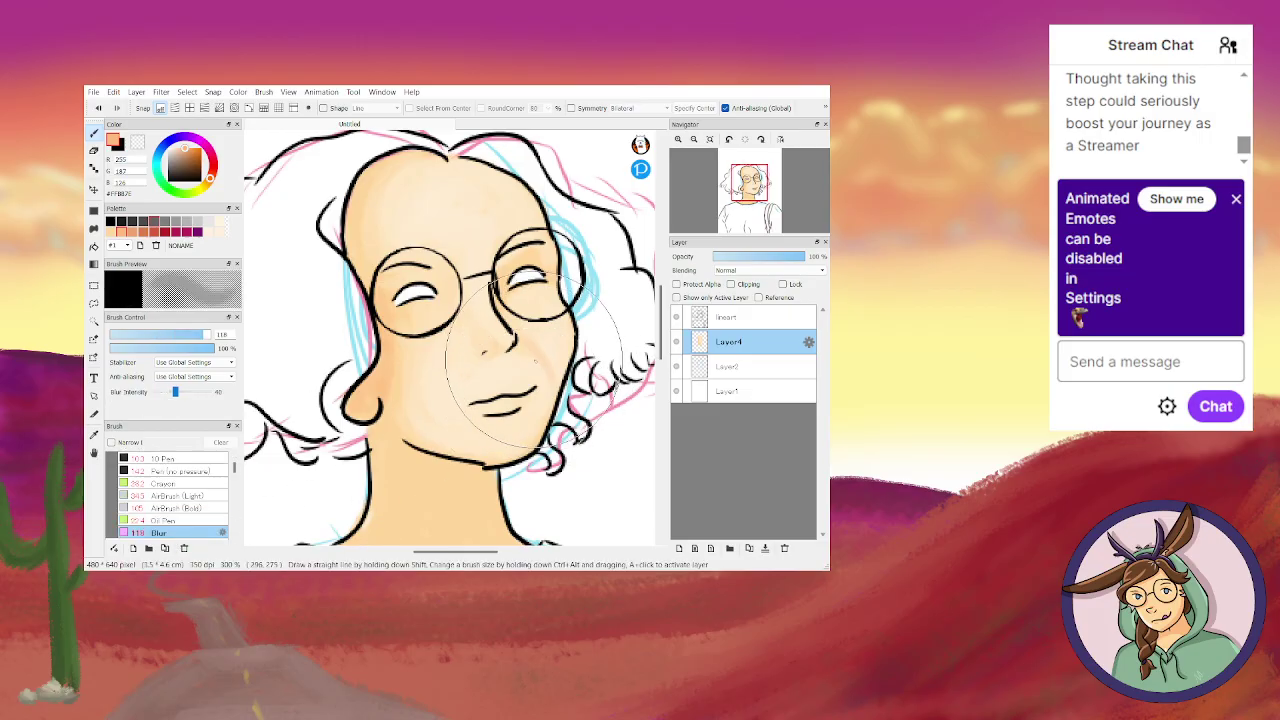
left_click(154, 333)
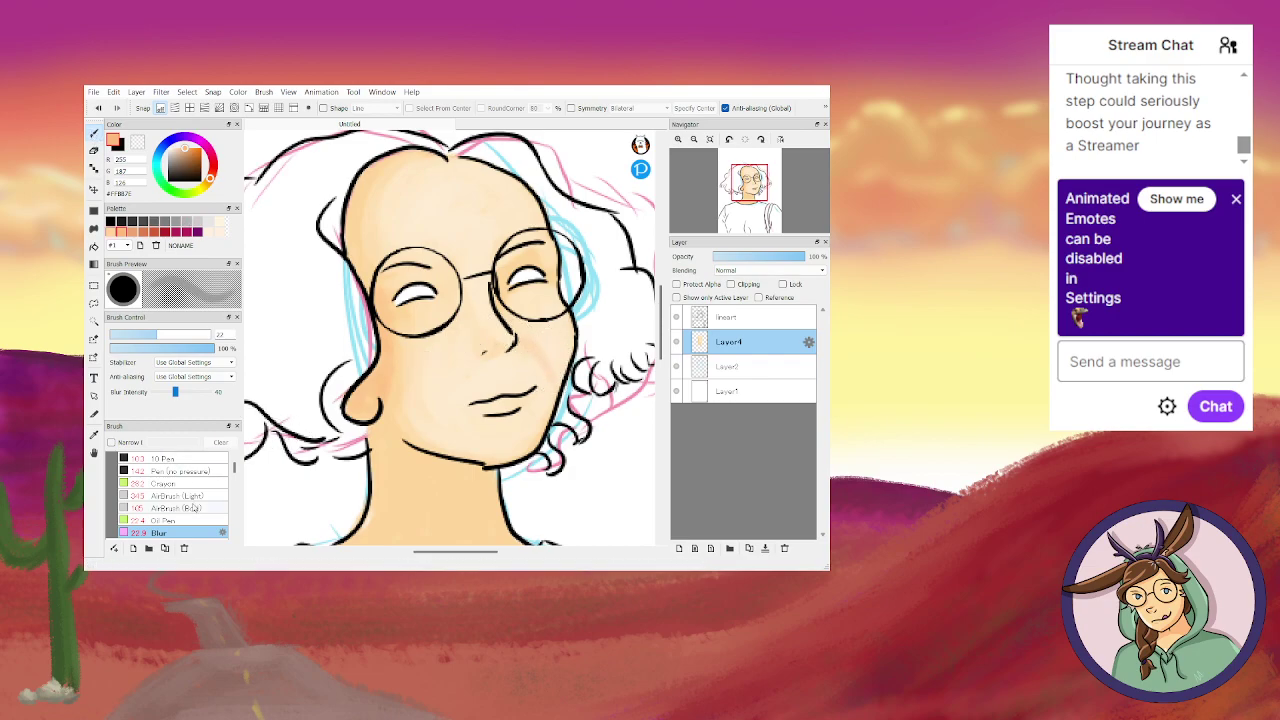
left_click(163, 520)
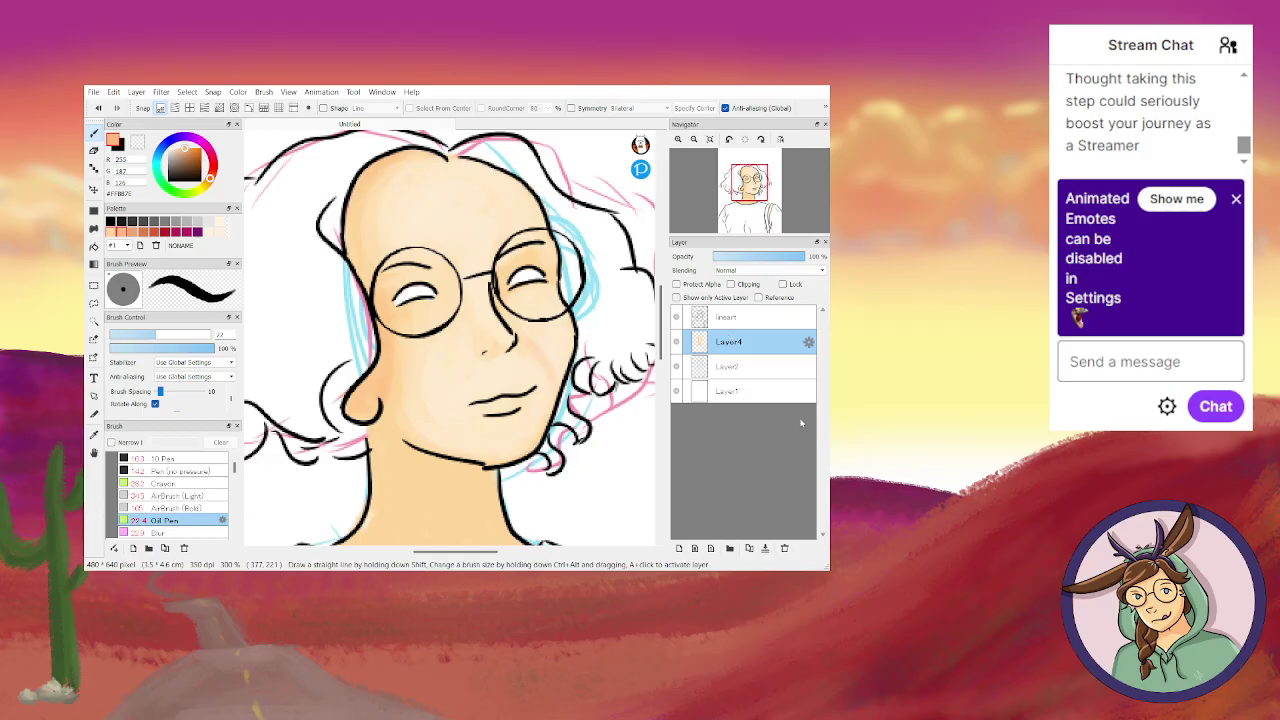
left_click(676, 366)
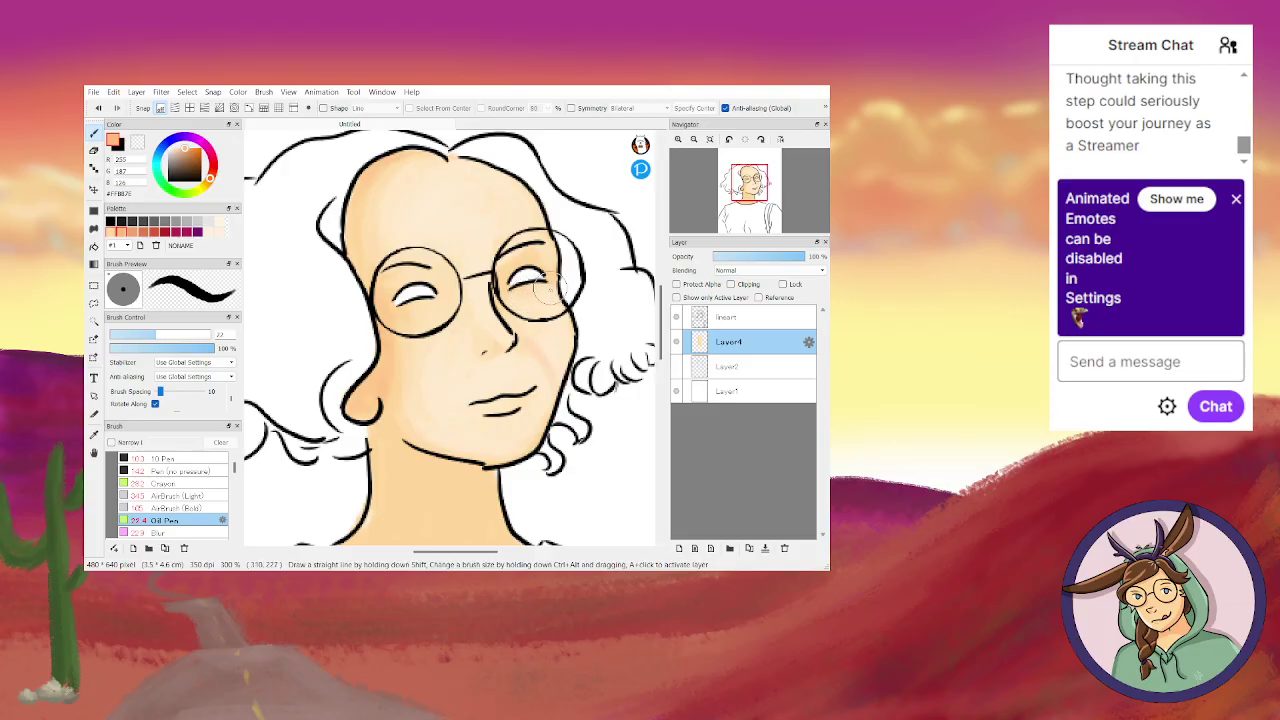
Shade the eyelids, nose and lips in orange peach with a smaller Oil Pen, finishing at about size 14.4.
key("bracketleft")
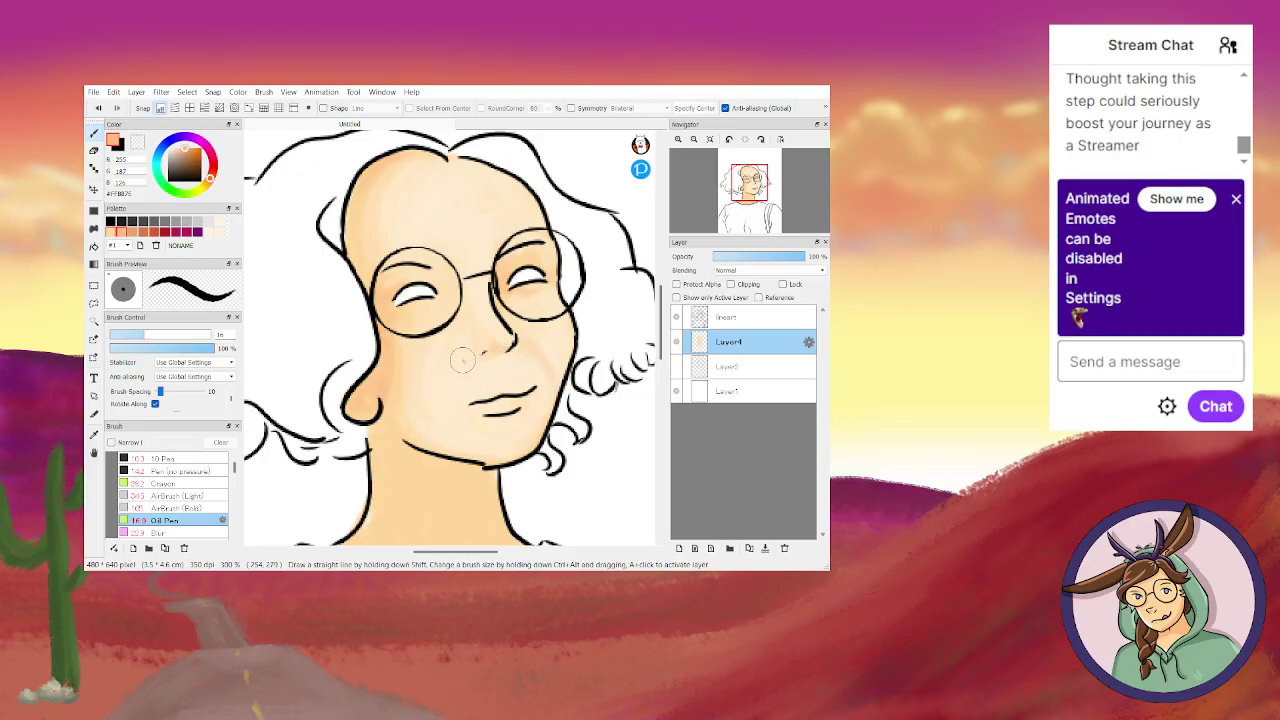
mouse_move(474, 350)
left_mouse_down()
mouse_move(552, 355)
mouse_move(504, 340)
mouse_move(475, 366)
mouse_move(492, 354)
mouse_move(482, 360)
mouse_move(558, 370)
mouse_move(487, 394)
left_mouse_up()
mouse_move(514, 385)
left_mouse_down()
mouse_move(536, 390)
mouse_move(524, 395)
mouse_move(538, 378)
mouse_move(494, 390)
left_mouse_up()
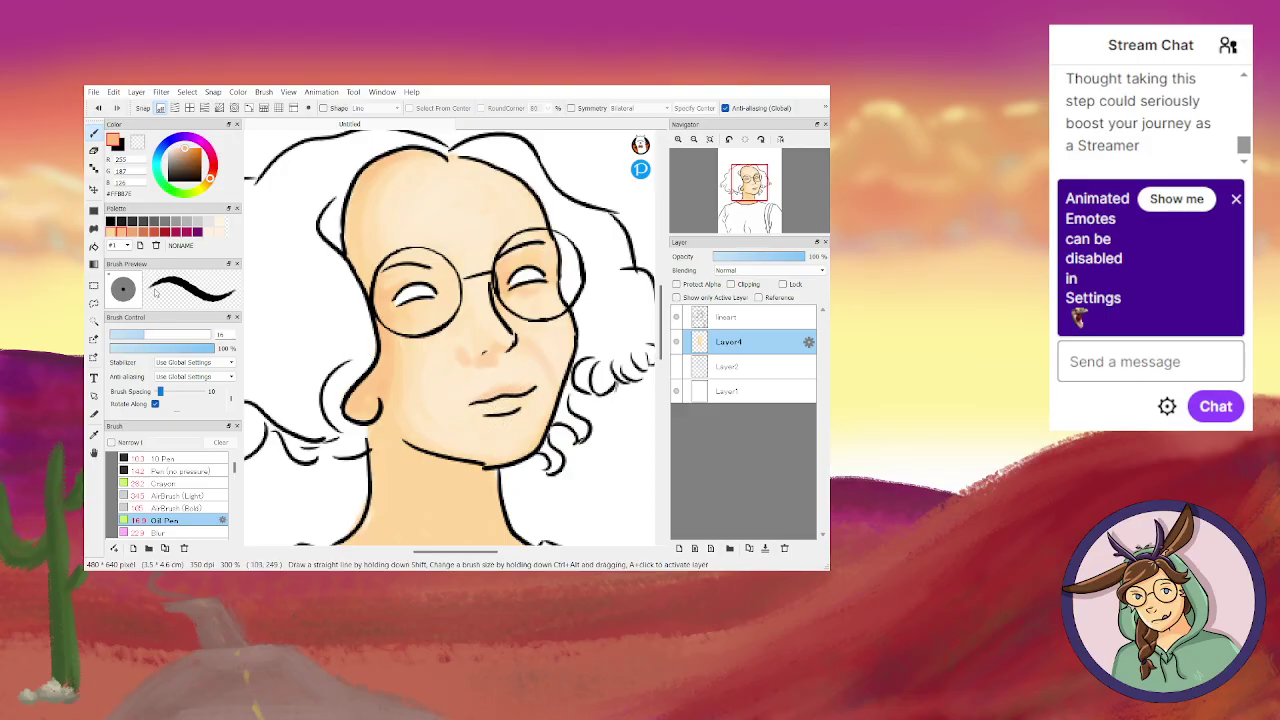
left_click_drag(140, 338, 137, 337)
mouse_move(520, 418)
left_mouse_down()
mouse_move(530, 408)
mouse_move(482, 409)
left_mouse_up()
Choose muted peach #F0C49F and paint shading down the neck below the ear and jaw, enlarging the Oil Pen to about size 20.
left_click(132, 232)
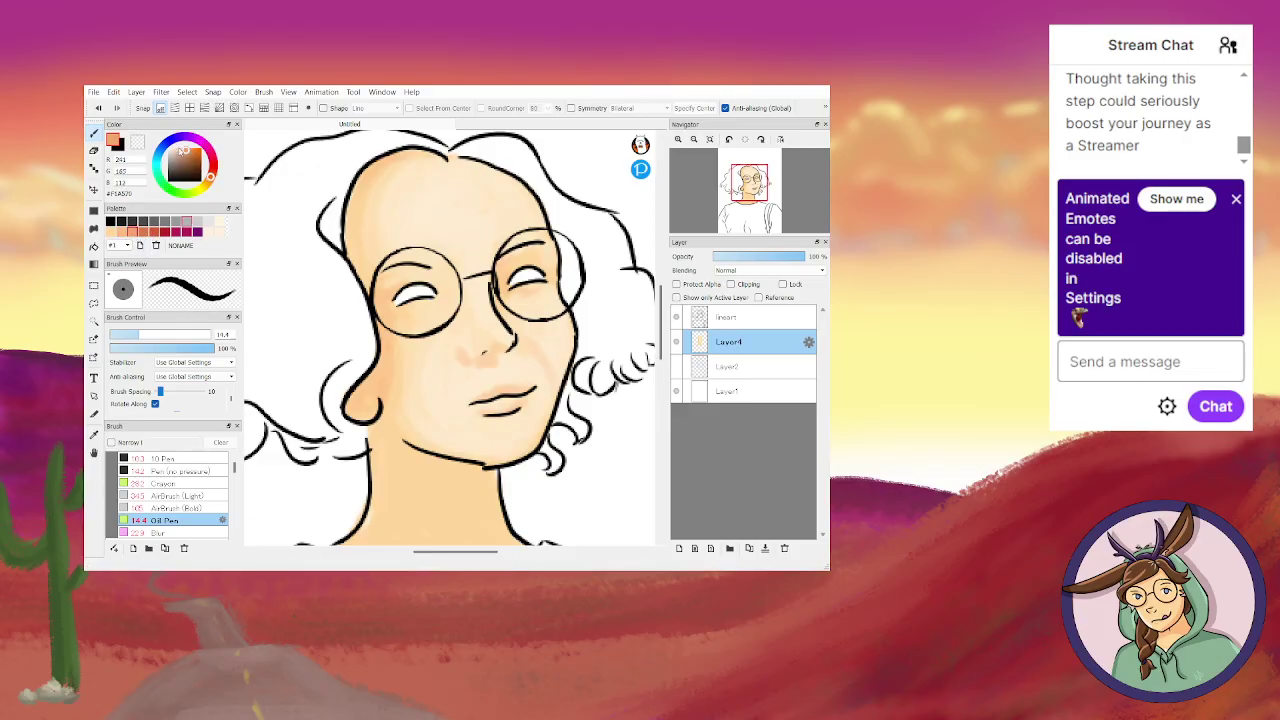
left_click(121, 232)
left_click(181, 152)
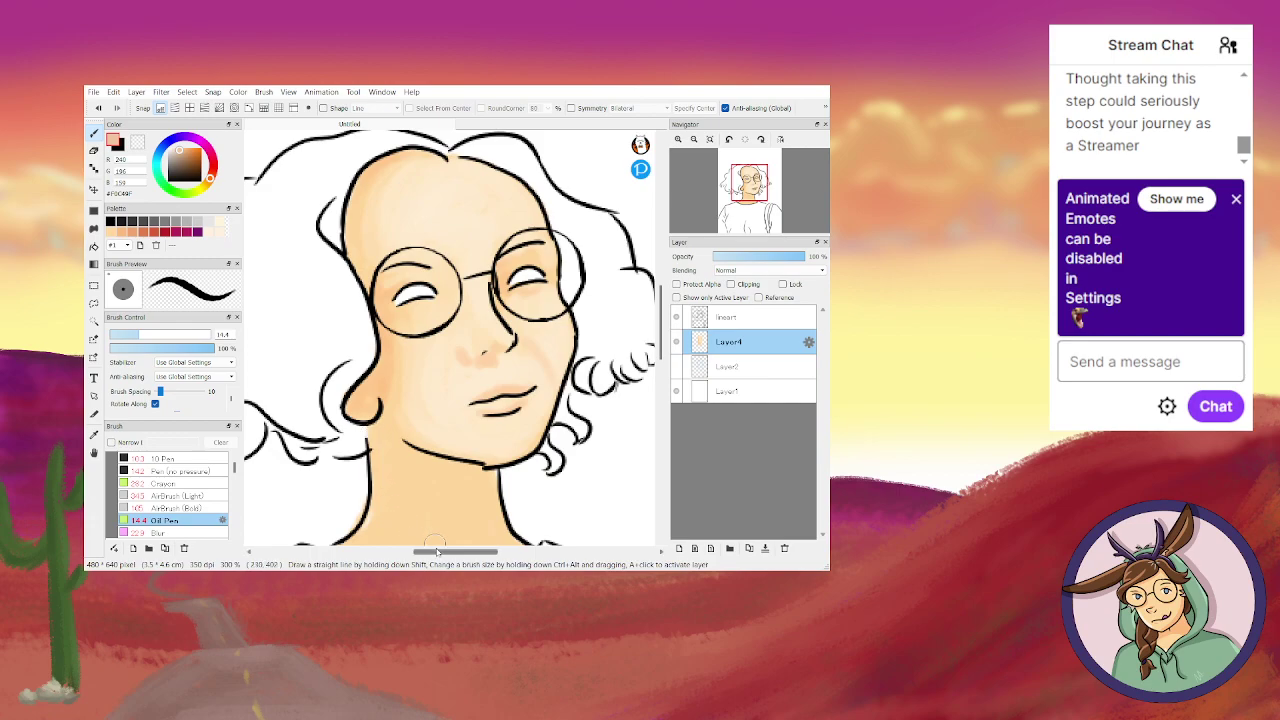
scroll(410, 500, "left", 3)
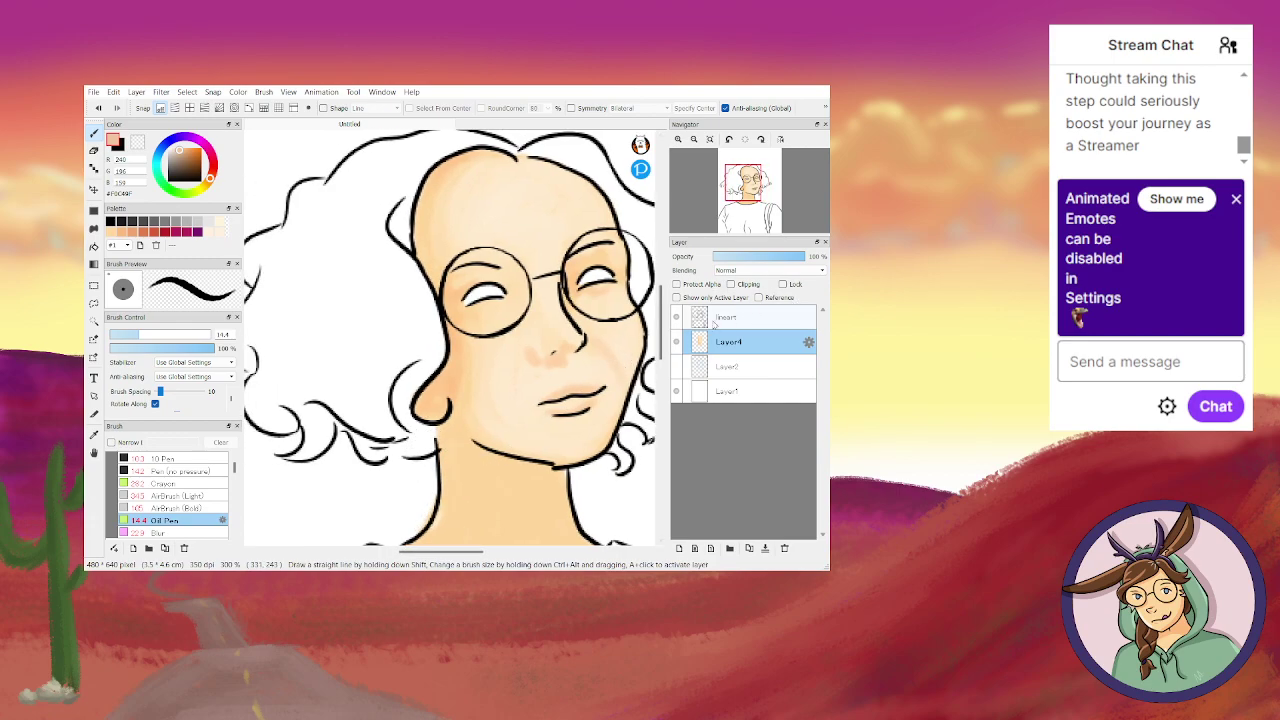
scroll(444, 440, "down", 3)
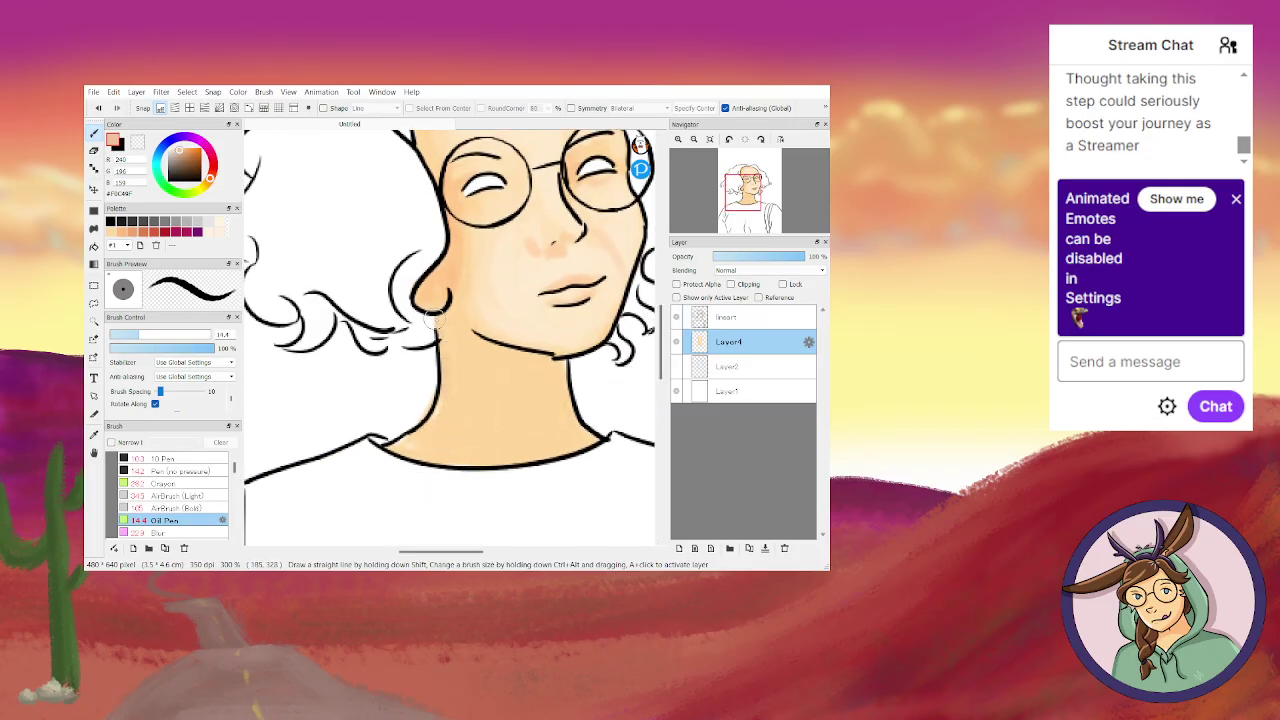
mouse_move(443, 376)
left_mouse_down()
mouse_move(437, 412)
mouse_move(389, 448)
left_mouse_up()
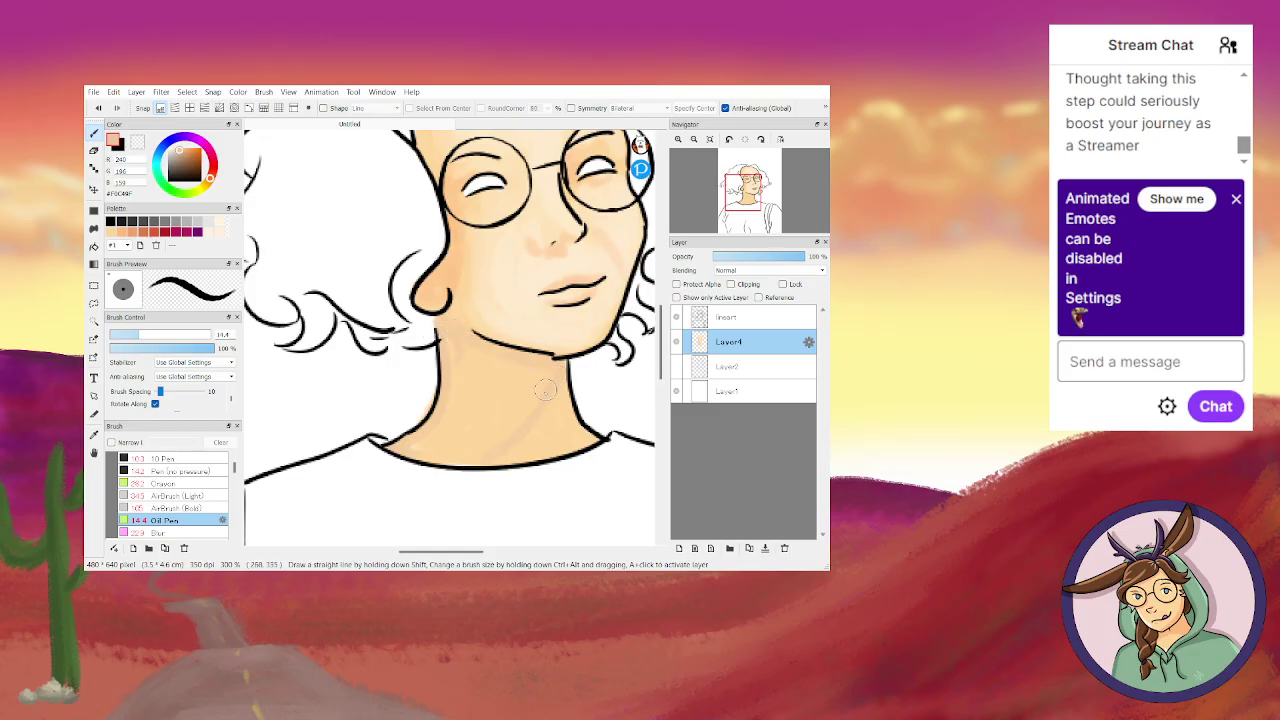
mouse_move(470, 340)
left_mouse_down()
mouse_move(435, 442)
mouse_move(398, 446)
mouse_move(476, 452)
mouse_move(545, 378)
mouse_move(466, 349)
mouse_move(465, 437)
mouse_move(514, 405)
mouse_move(523, 376)
mouse_move(479, 381)
mouse_move(477, 420)
mouse_move(510, 391)
mouse_move(479, 410)
mouse_move(503, 382)
mouse_move(475, 375)
mouse_move(514, 384)
mouse_move(471, 364)
mouse_move(421, 295)
mouse_move(438, 313)
mouse_move(428, 243)
mouse_move(453, 293)
mouse_move(435, 284)
mouse_move(432, 299)
mouse_move(432, 285)
mouse_move(459, 378)
mouse_move(446, 329)
left_mouse_up()
left_click(151, 334)
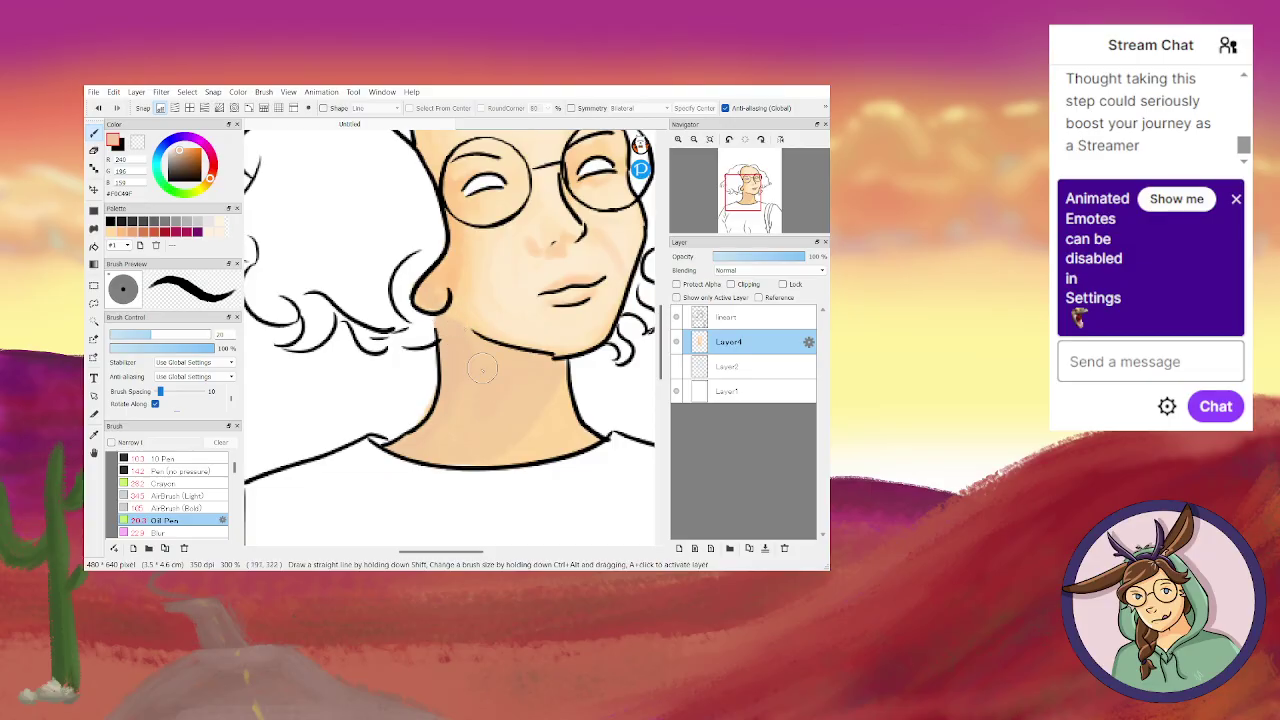
Paint a darker tan (#C6A589) shadow on the neck under the jaw and soften it with the Blur brush.
left_click(180, 158)
mouse_move(443, 322)
left_mouse_down()
mouse_move(440, 365)
mouse_move(445, 314)
mouse_move(489, 346)
mouse_move(439, 331)
mouse_move(448, 365)
mouse_move(460, 343)
mouse_move(509, 358)
mouse_move(459, 325)
mouse_move(509, 359)
mouse_move(521, 353)
mouse_move(497, 348)
mouse_move(560, 361)
mouse_move(459, 351)
mouse_move(476, 356)
mouse_move(468, 331)
mouse_move(476, 375)
mouse_move(450, 340)
mouse_move(469, 411)
mouse_move(453, 332)
mouse_move(473, 384)
mouse_move(466, 337)
mouse_move(478, 353)
mouse_move(463, 386)
mouse_move(507, 351)
mouse_move(488, 403)
mouse_move(537, 406)
mouse_move(501, 385)
mouse_move(424, 434)
mouse_move(442, 382)
mouse_move(435, 416)
mouse_move(388, 448)
mouse_move(418, 428)
mouse_move(445, 465)
mouse_move(420, 450)
mouse_move(442, 448)
mouse_move(456, 420)
mouse_move(452, 436)
mouse_move(420, 440)
mouse_move(462, 445)
left_mouse_up()
left_click(185, 532)
mouse_move(448, 354)
left_mouse_down()
mouse_move(438, 448)
mouse_move(450, 402)
mouse_move(414, 456)
mouse_move(456, 387)
mouse_move(462, 343)
mouse_move(475, 374)
mouse_move(536, 367)
left_mouse_up()
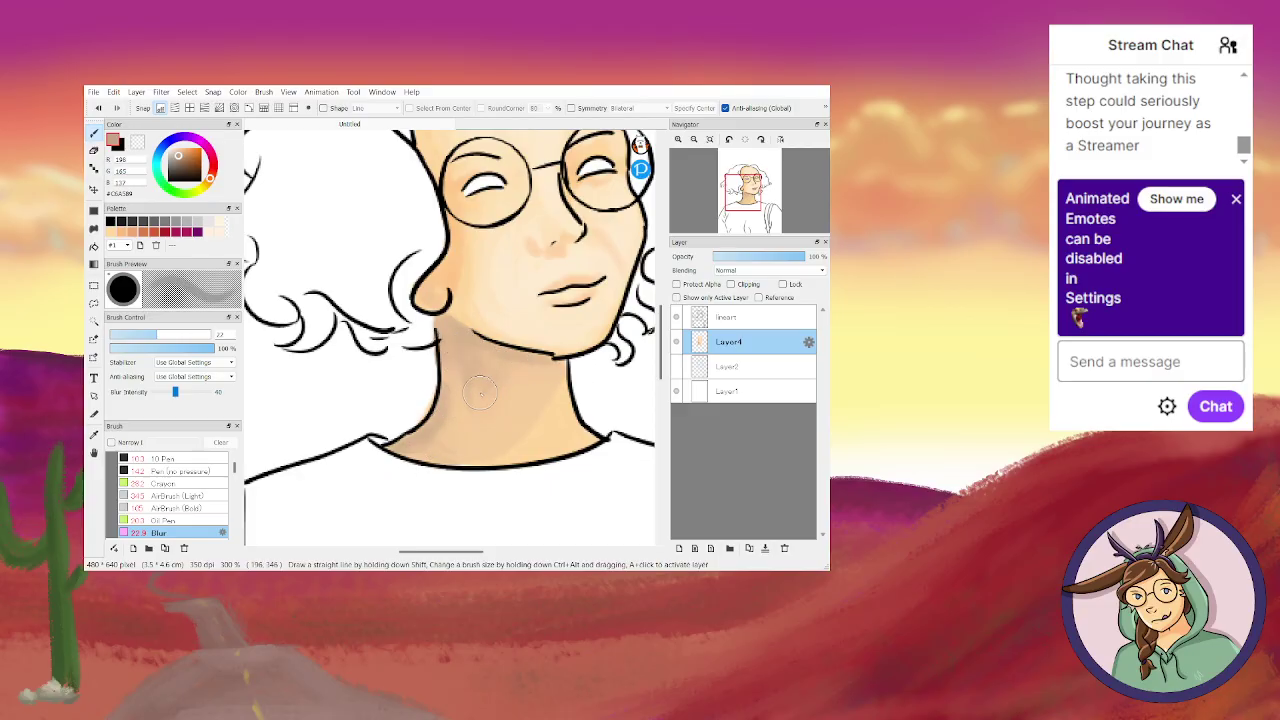
mouse_move(479, 418)
left_mouse_down()
mouse_move(477, 343)
mouse_move(529, 363)
mouse_move(477, 344)
mouse_move(559, 356)
mouse_move(416, 440)
left_mouse_up()
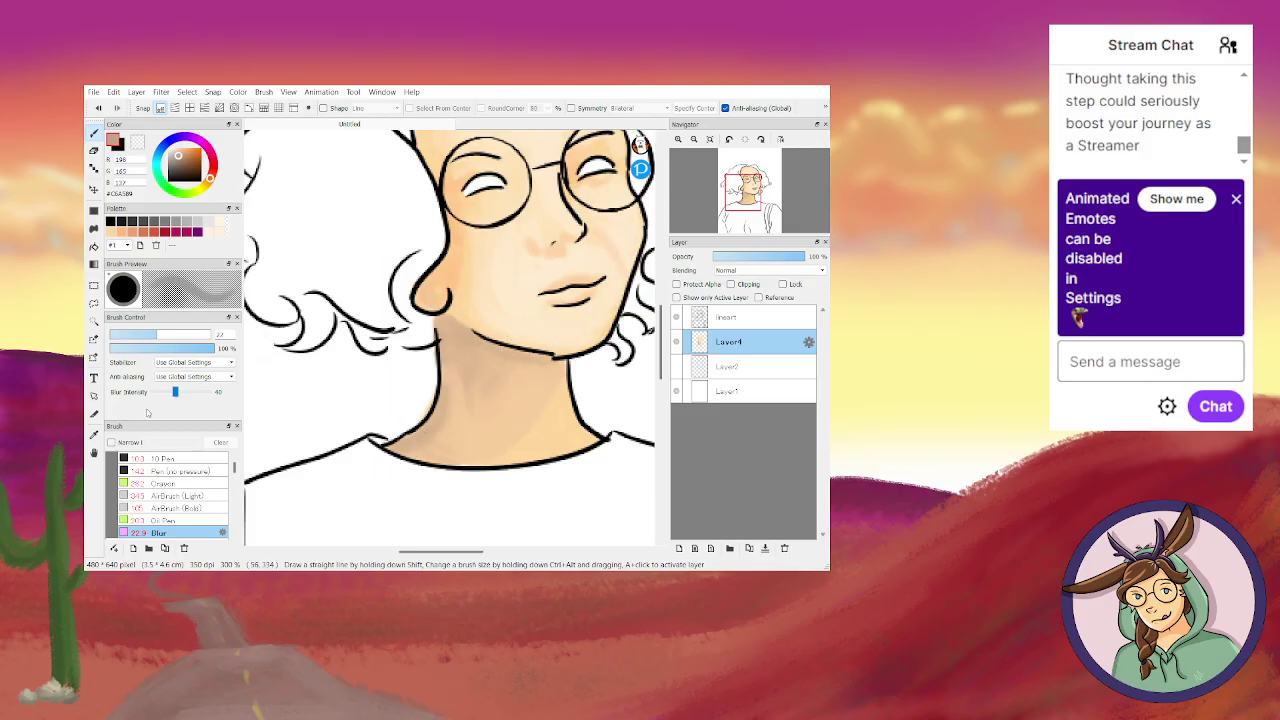
Switch back to the Oil Pen, make it much smaller, and add tan shadows along the brows and glasses frames.
left_click(165, 520)
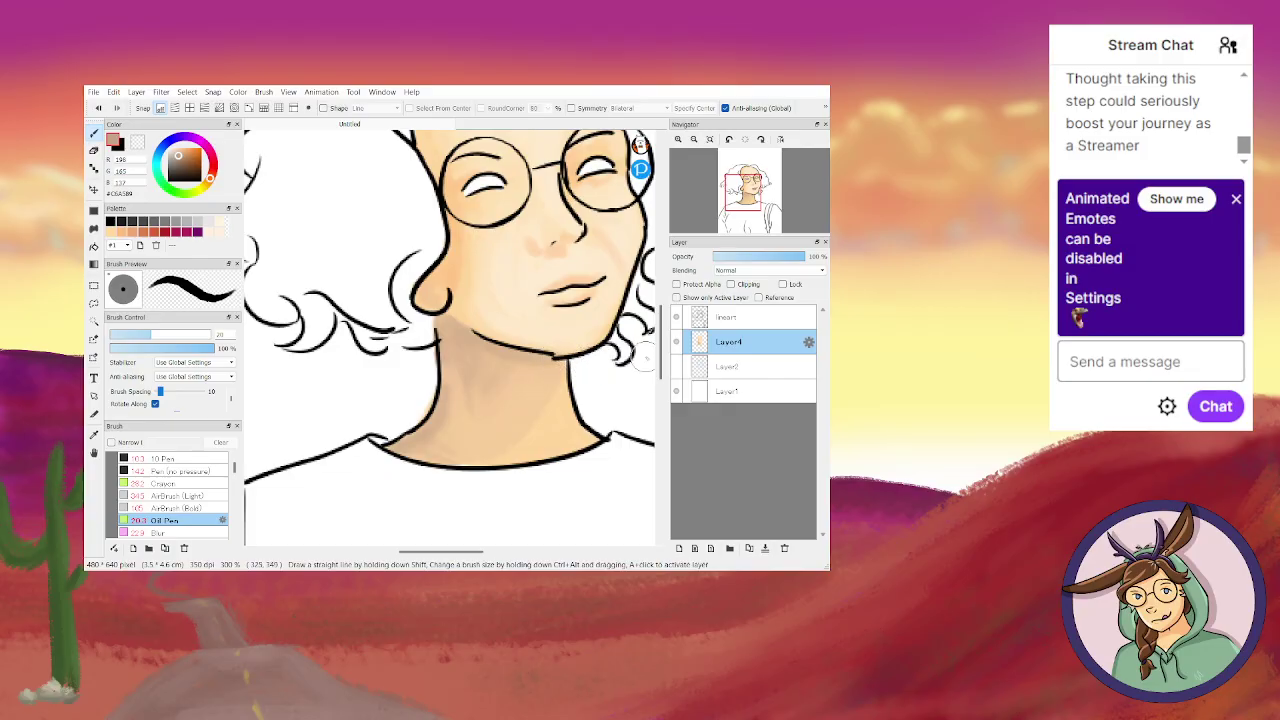
left_click(141, 334)
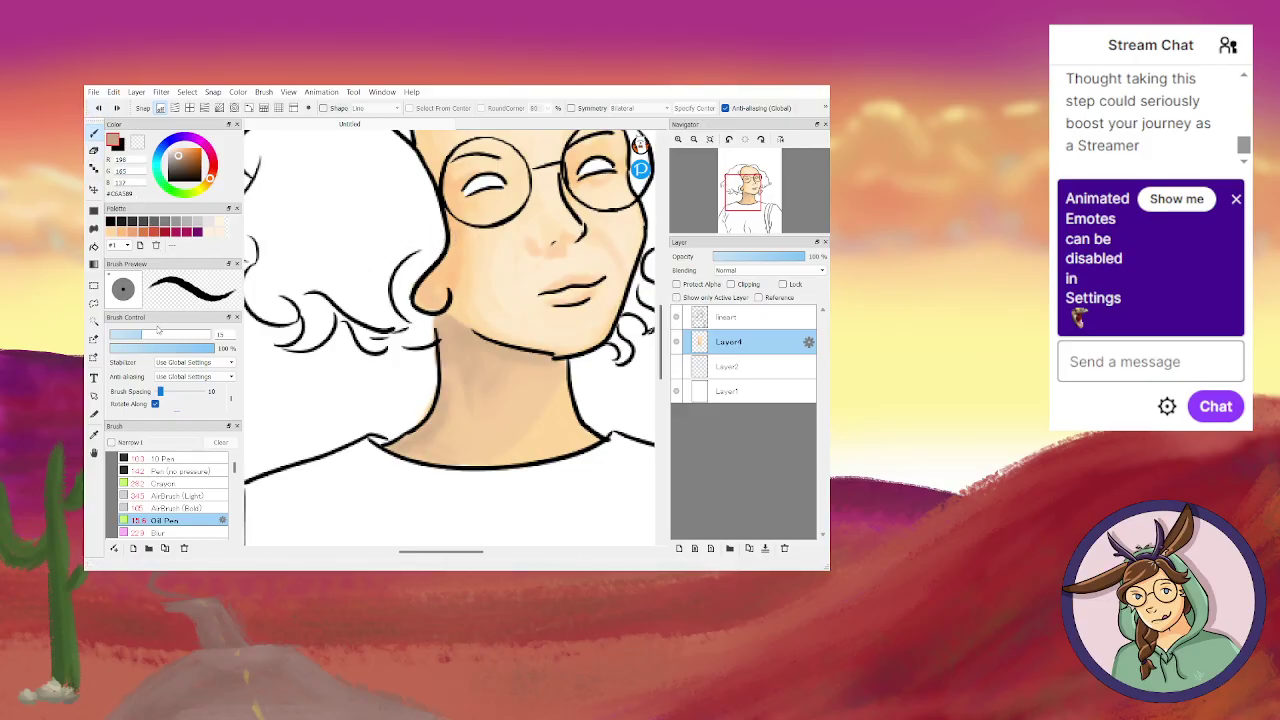
left_click_drag(136, 336, 129, 335)
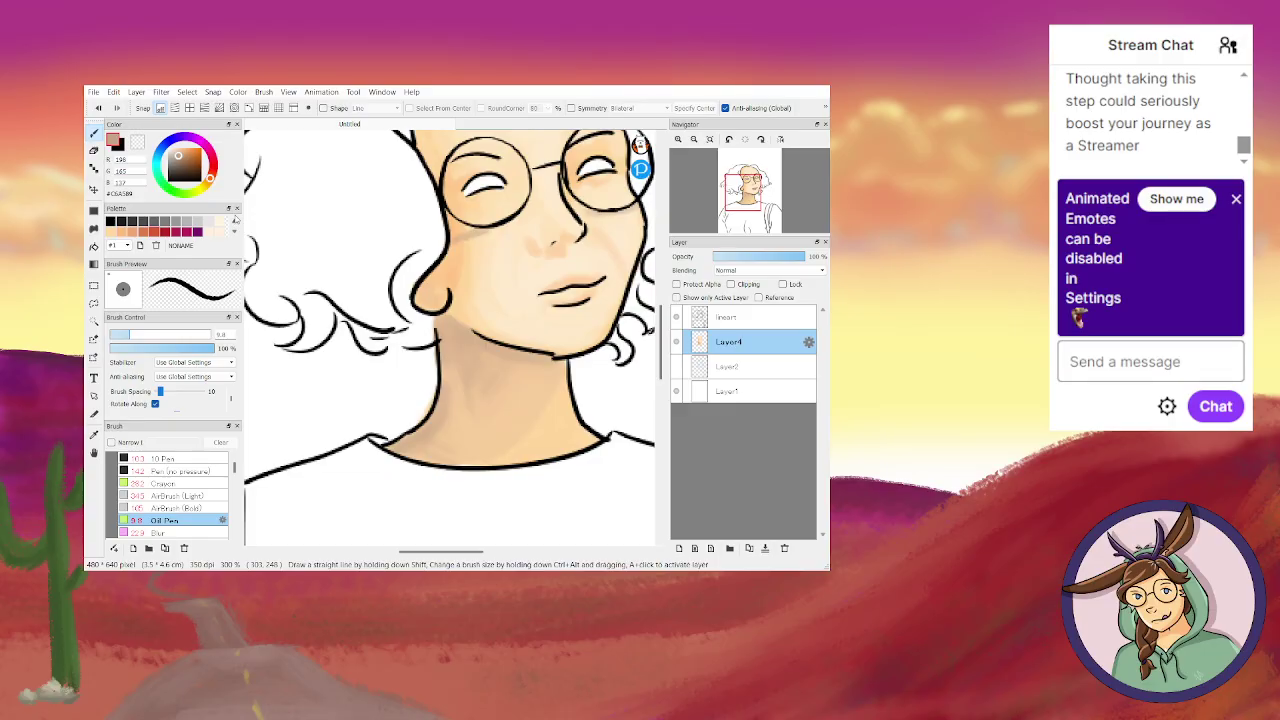
scroll(662, 322, "up", 3)
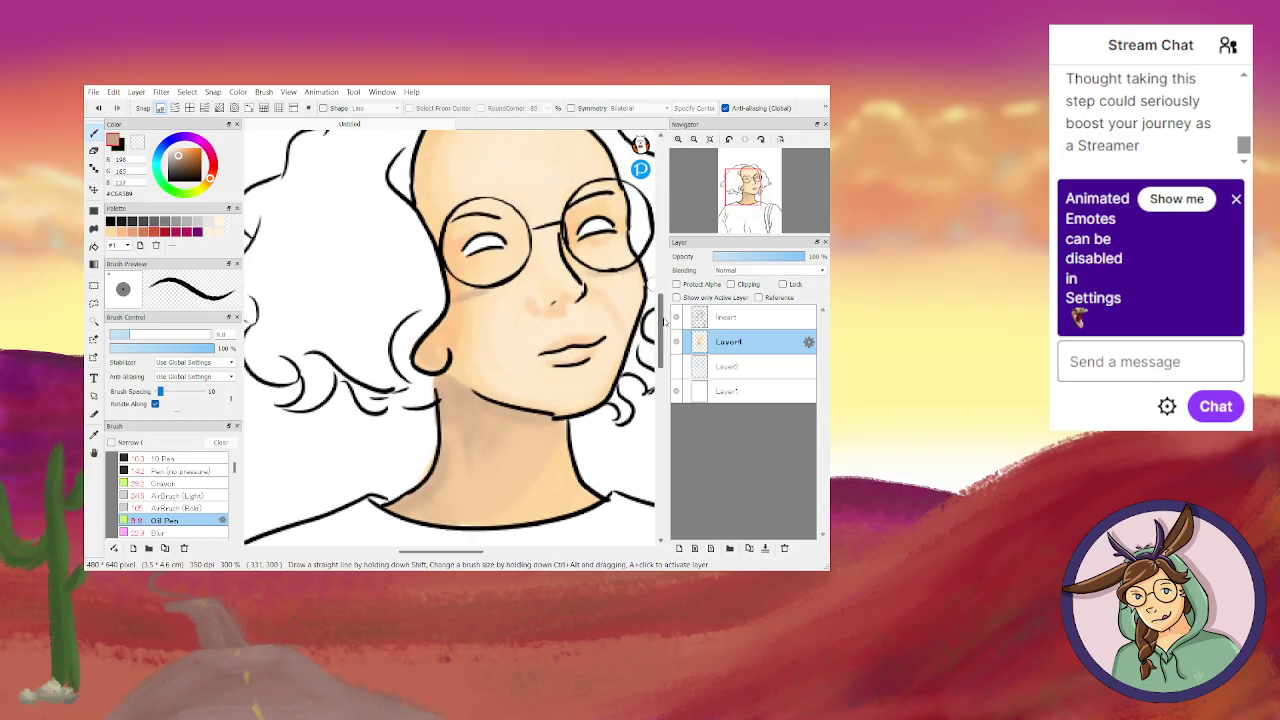
scroll(662, 322, "up", 1)
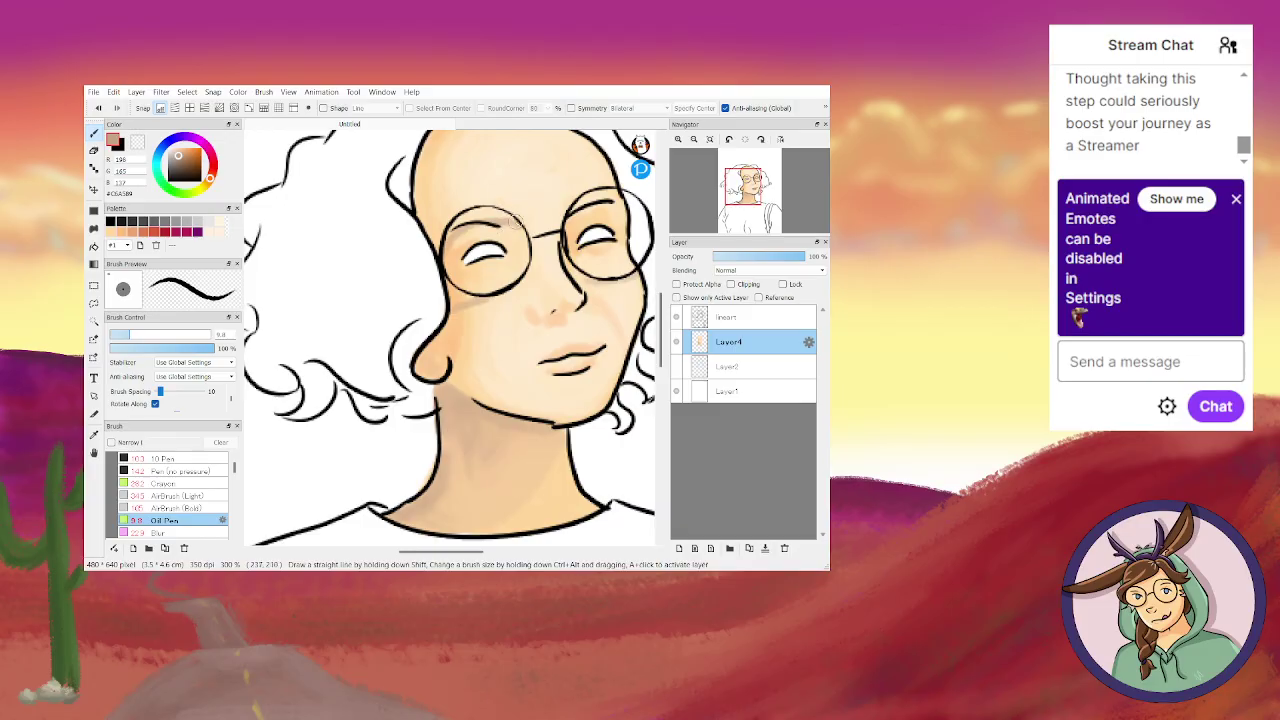
Set the Oil Pen to about size 7, undo the last stroke, and paint a thin tan shadow along the forehead's hairline.
left_click(129, 337)
key("ctrl+z")
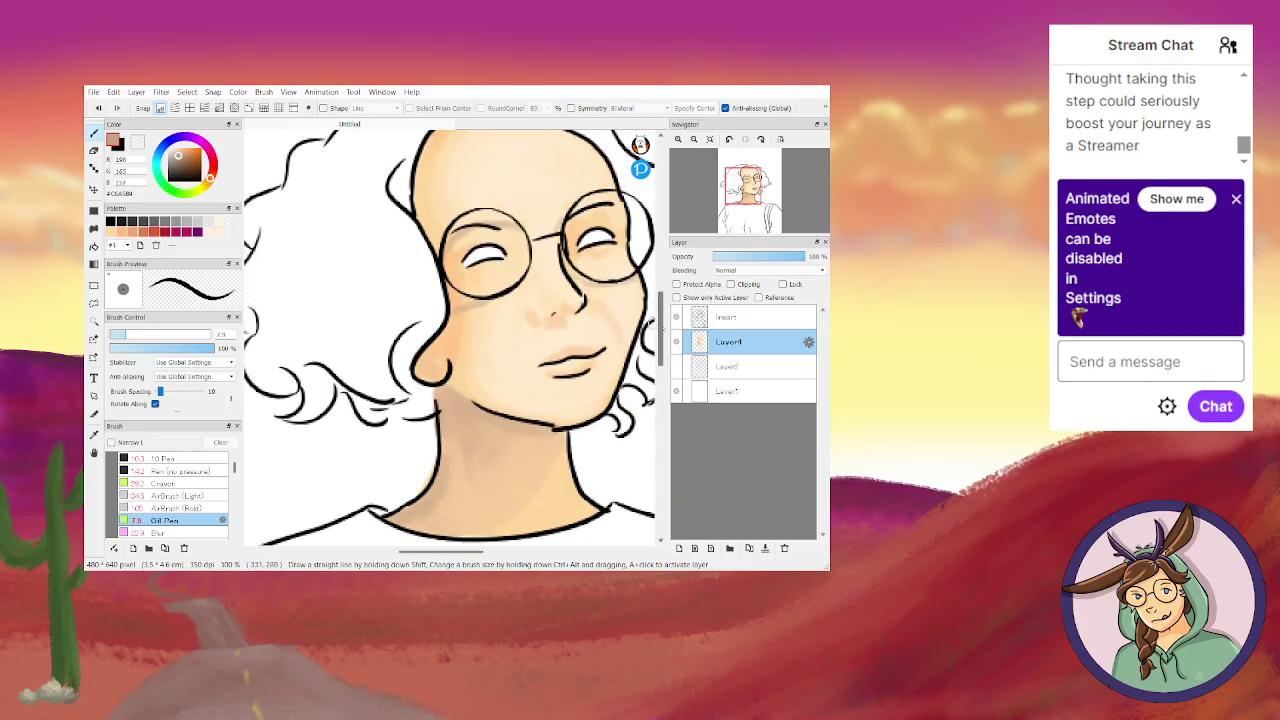
scroll(470, 200, "up", 3)
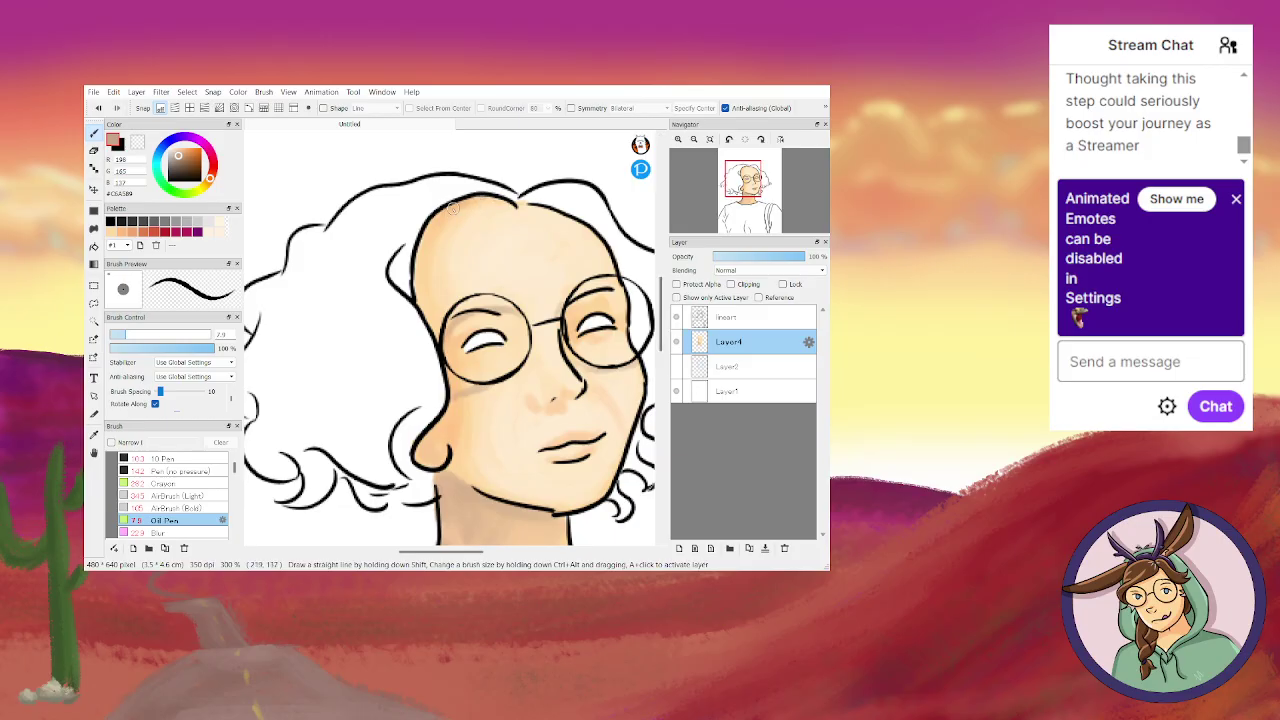
mouse_move(415, 293)
left_mouse_down()
mouse_move(438, 213)
mouse_move(419, 255)
mouse_move(432, 217)
mouse_move(421, 234)
mouse_move(419, 310)
left_mouse_up()
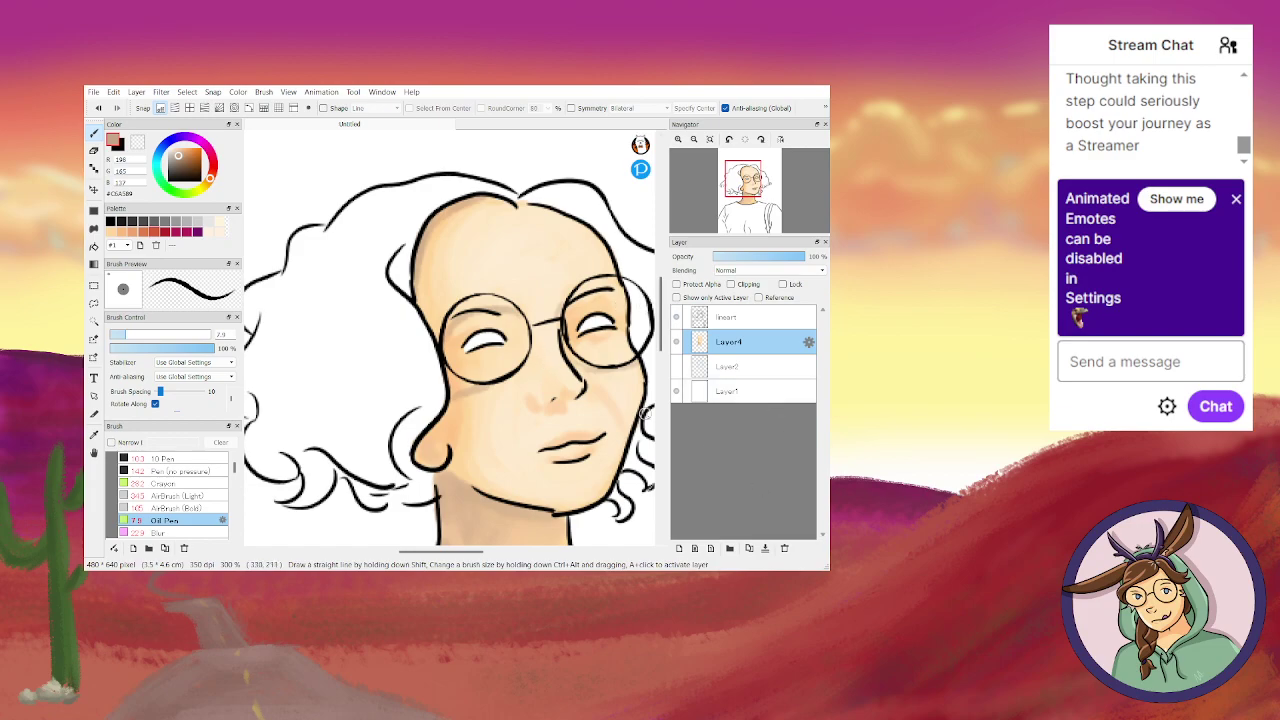
Add a new layer above the skin layer and choose light blue #8EE5FF from the palette as the eye colour.
left_click(679, 548)
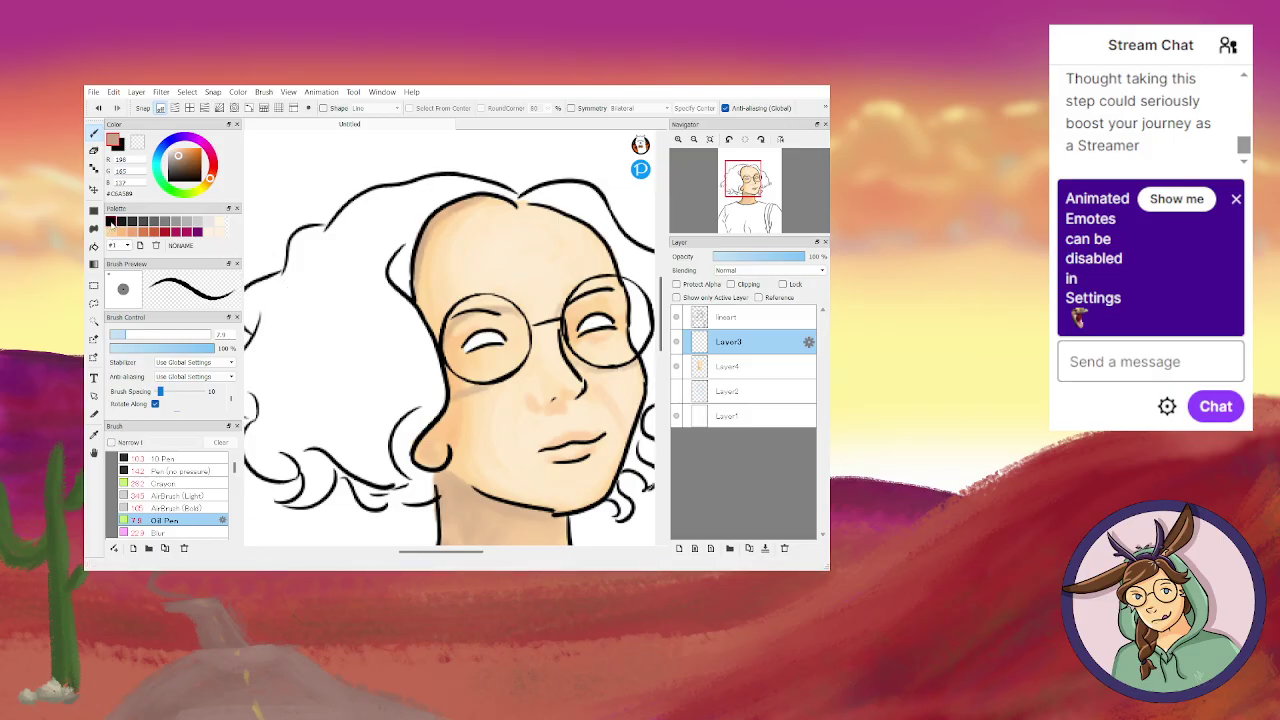
left_click(234, 232)
left_click(234, 232)
left_click(234, 232)
left_click(234, 232)
left_click(234, 232)
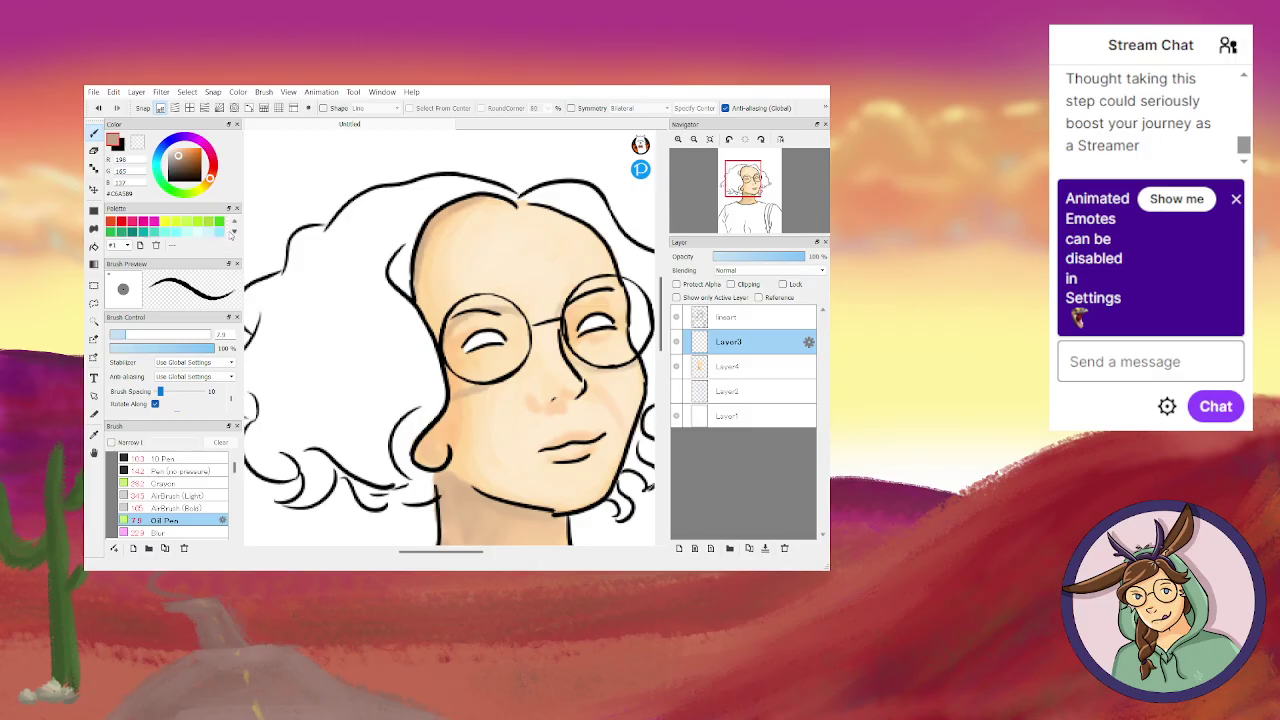
left_click(220, 232)
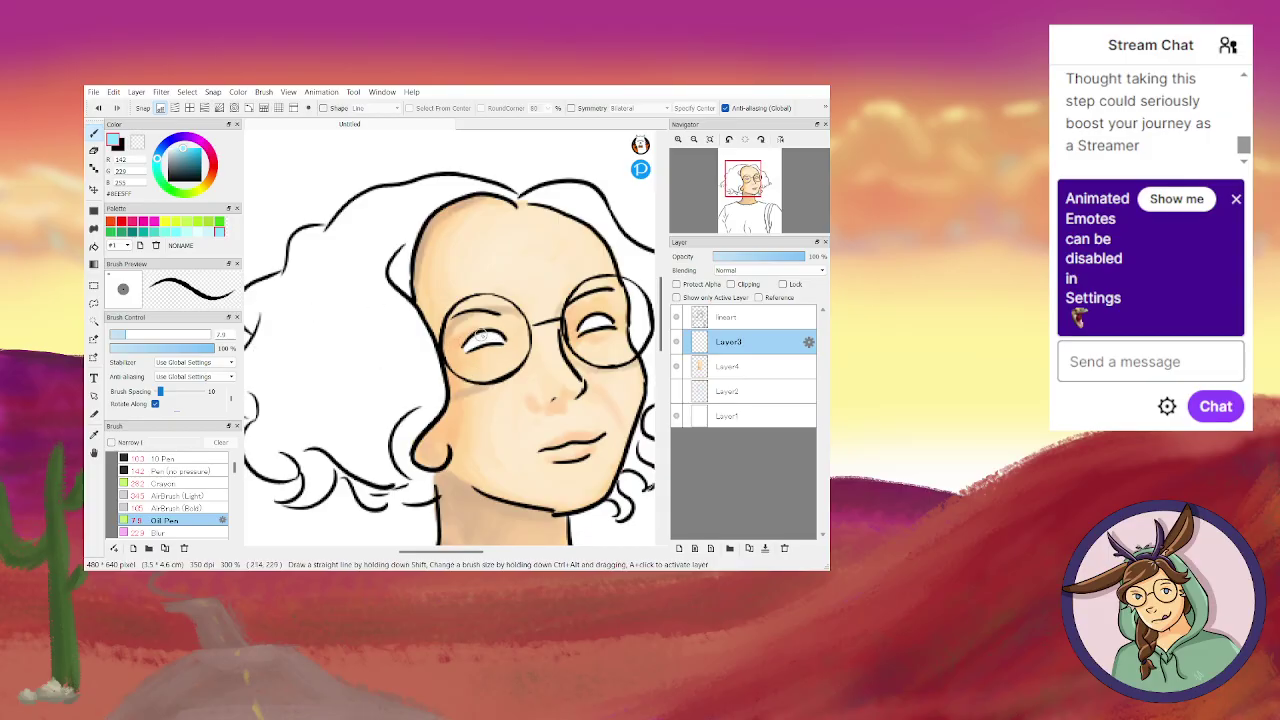
Undo the first test stroke, reduce the Oil Pen to about size 4, and paint both irises light blue.
mouse_move(480, 334)
left_mouse_down()
mouse_move(492, 336)
mouse_move(478, 348)
left_mouse_up()
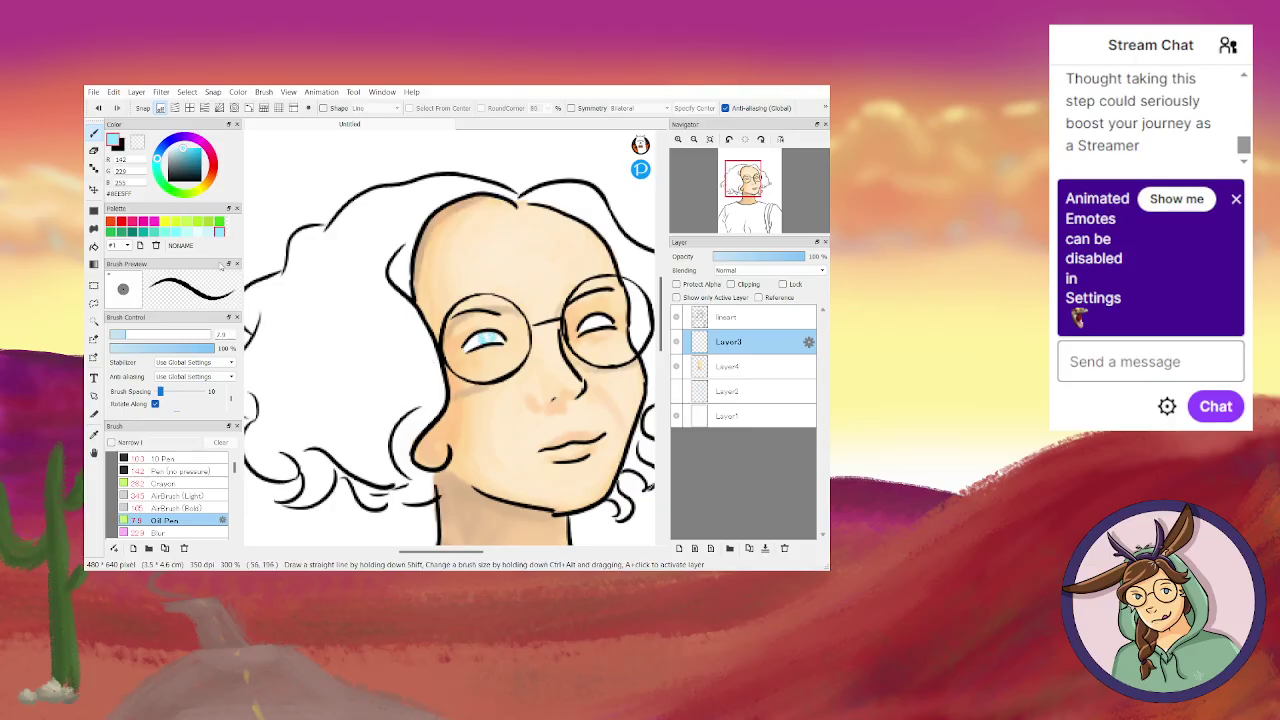
left_click(94, 134)
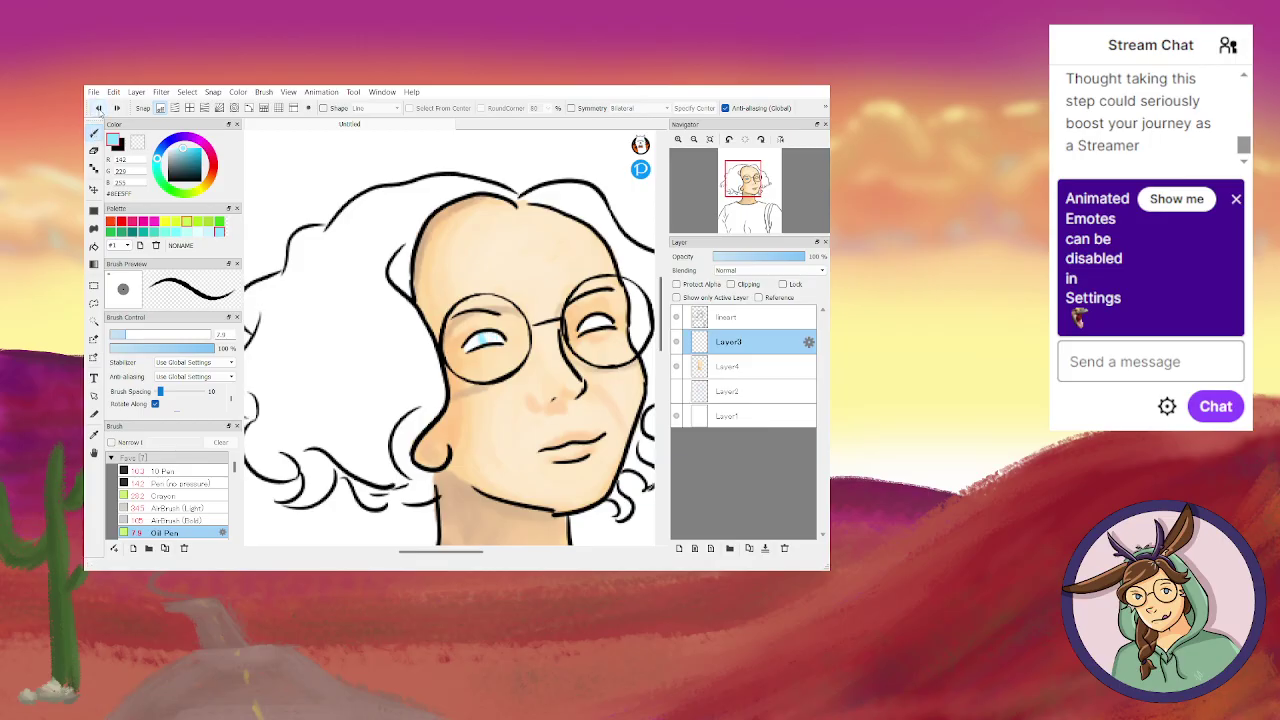
key("ctrl+plus")
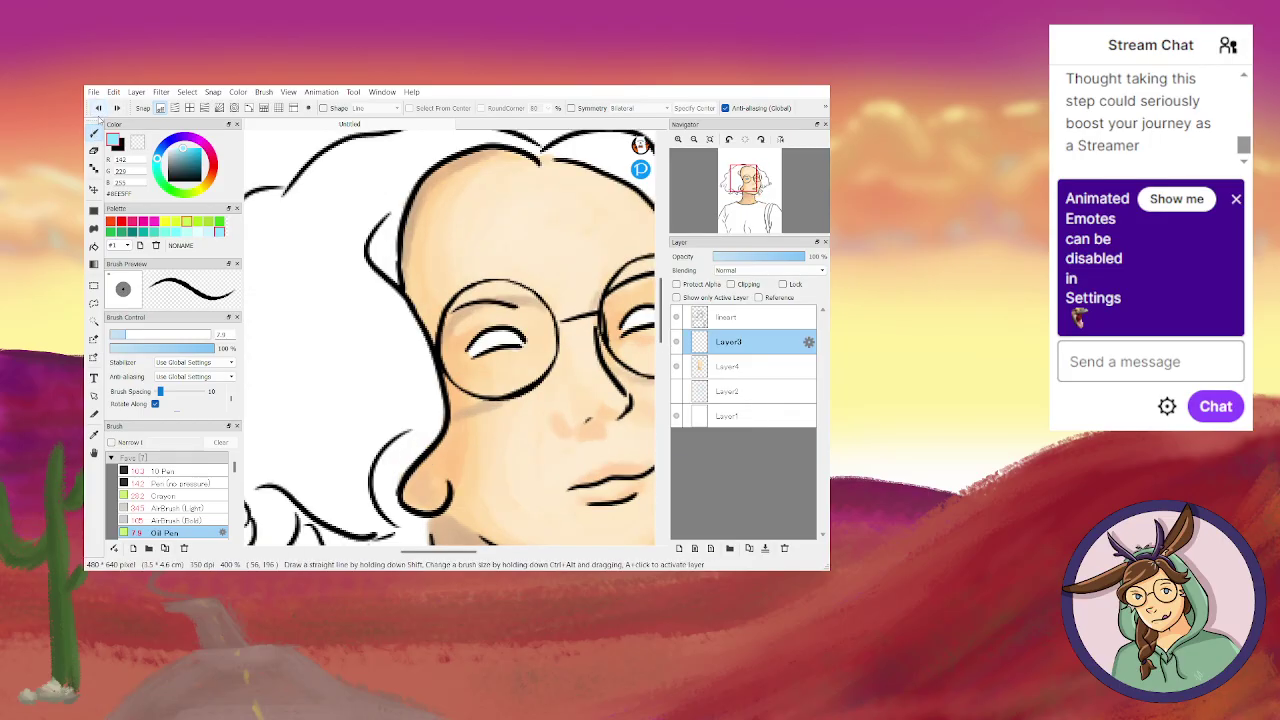
left_click_drag(126, 336, 121, 338)
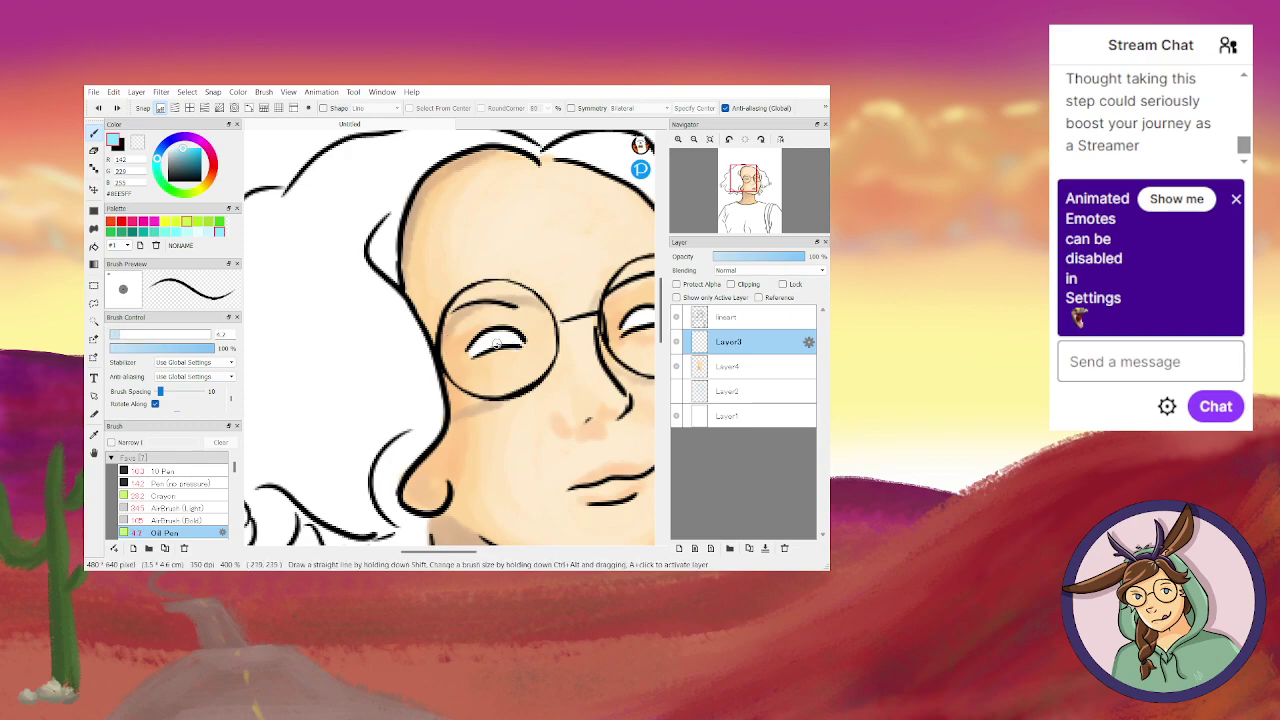
left_click_drag(491, 339, 512, 340)
left_click_drag(500, 330, 498, 337)
left_click_drag(504, 335, 511, 340)
scroll(460, 552, "right", 3)
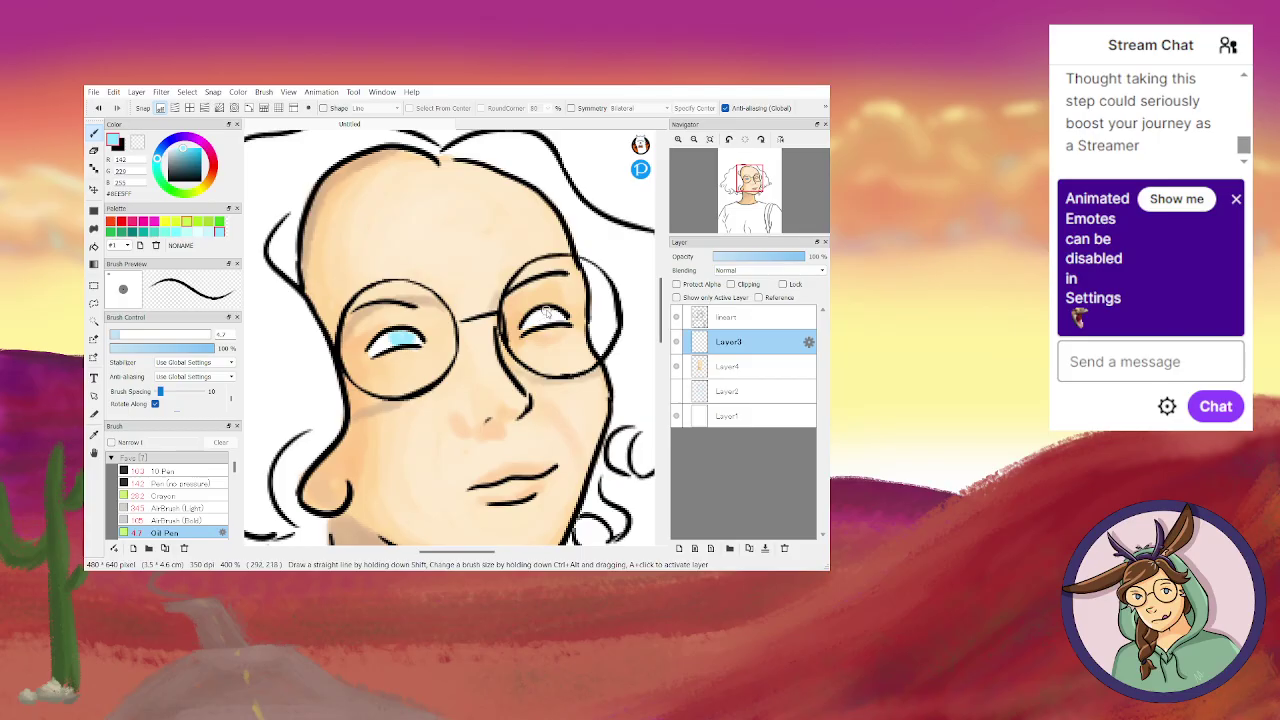
left_click_drag(544, 311, 556, 316)
Choose a darker muted blue and shade both irises with the Crayon brush at about size 5.
left_click(183, 160)
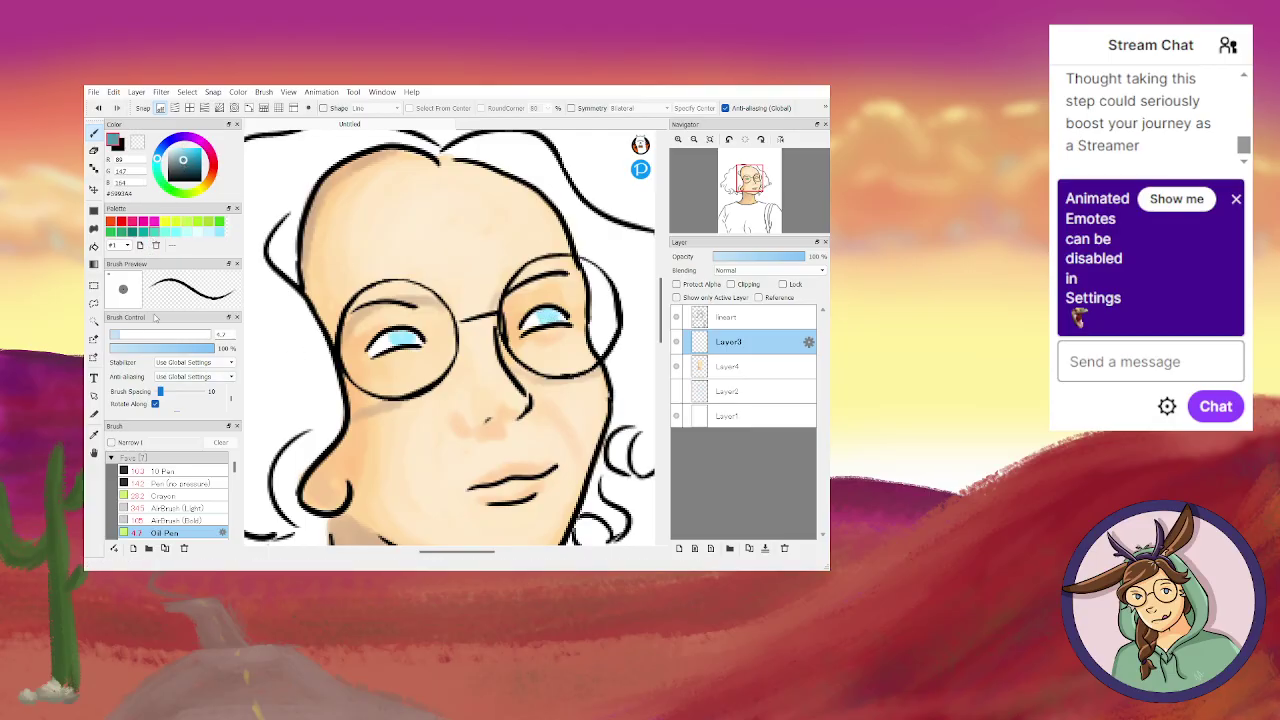
left_click_drag(117, 343, 113, 342)
left_click(165, 496)
left_click(125, 336)
left_click(124, 337)
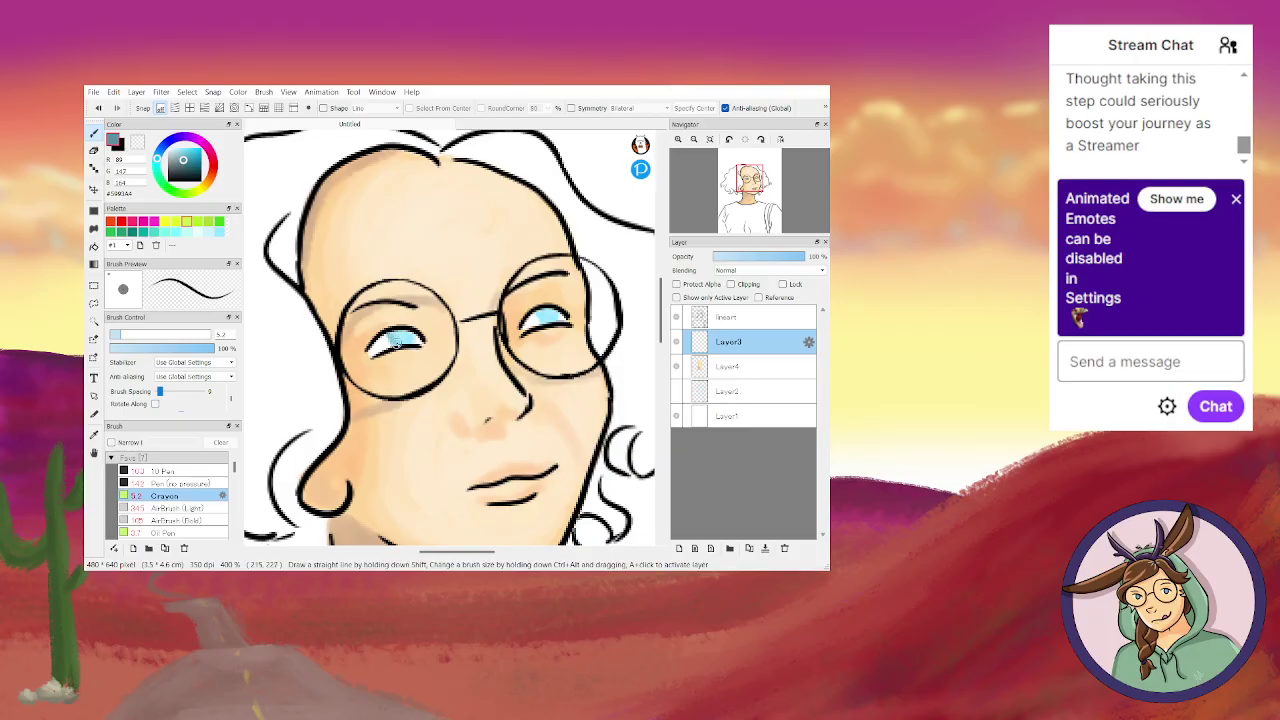
left_click_drag(389, 339, 412, 336)
mouse_move(538, 321)
left_mouse_down()
mouse_move(535, 311)
mouse_move(554, 321)
left_mouse_up()
Draw black pupils in both eyes with the 10 Pen reduced to about size 4, and check them without the line art.
left_click(182, 170)
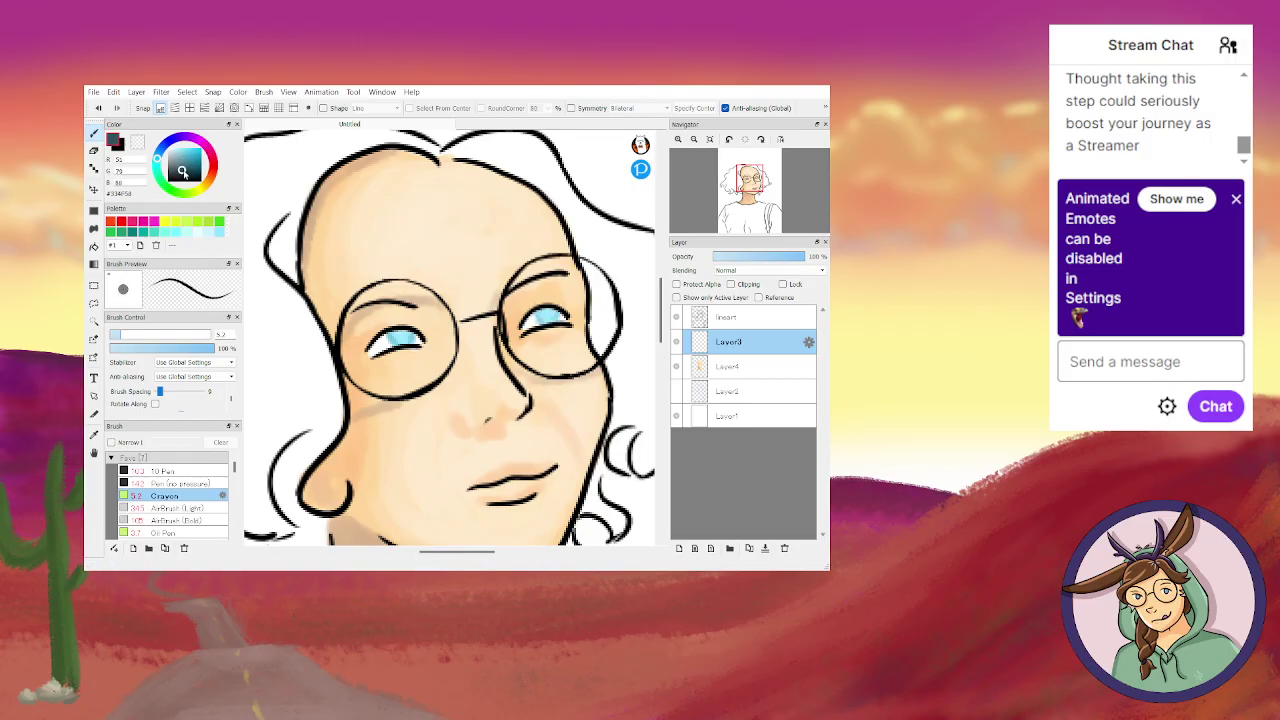
left_click(116, 336)
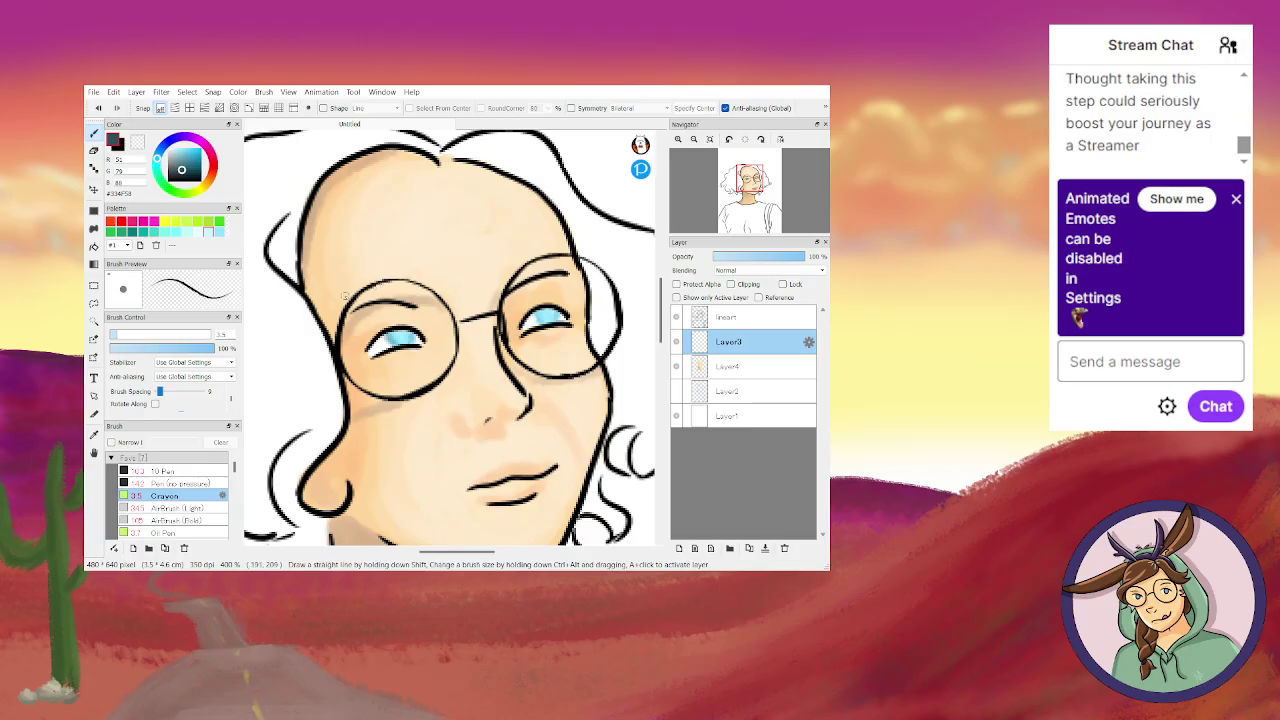
left_click(162, 471)
left_click(122, 152)
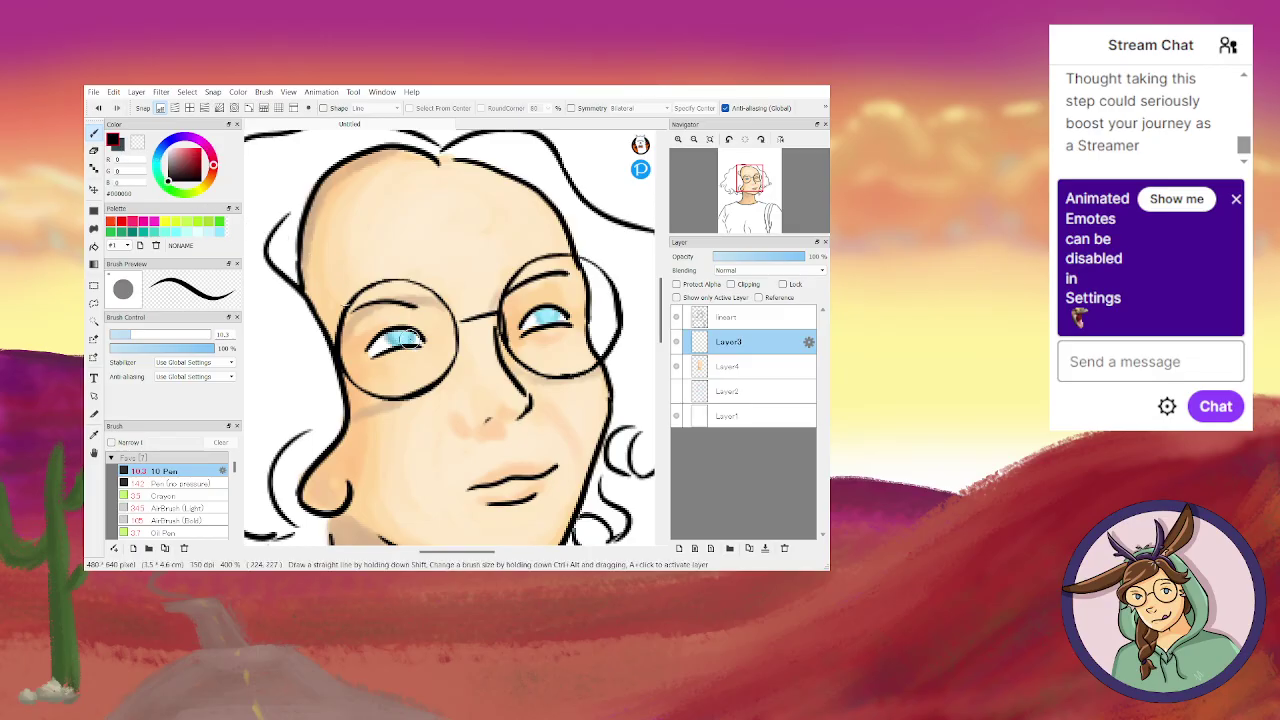
key("bracketleft")
key("bracketleft")
key("bracketleft")
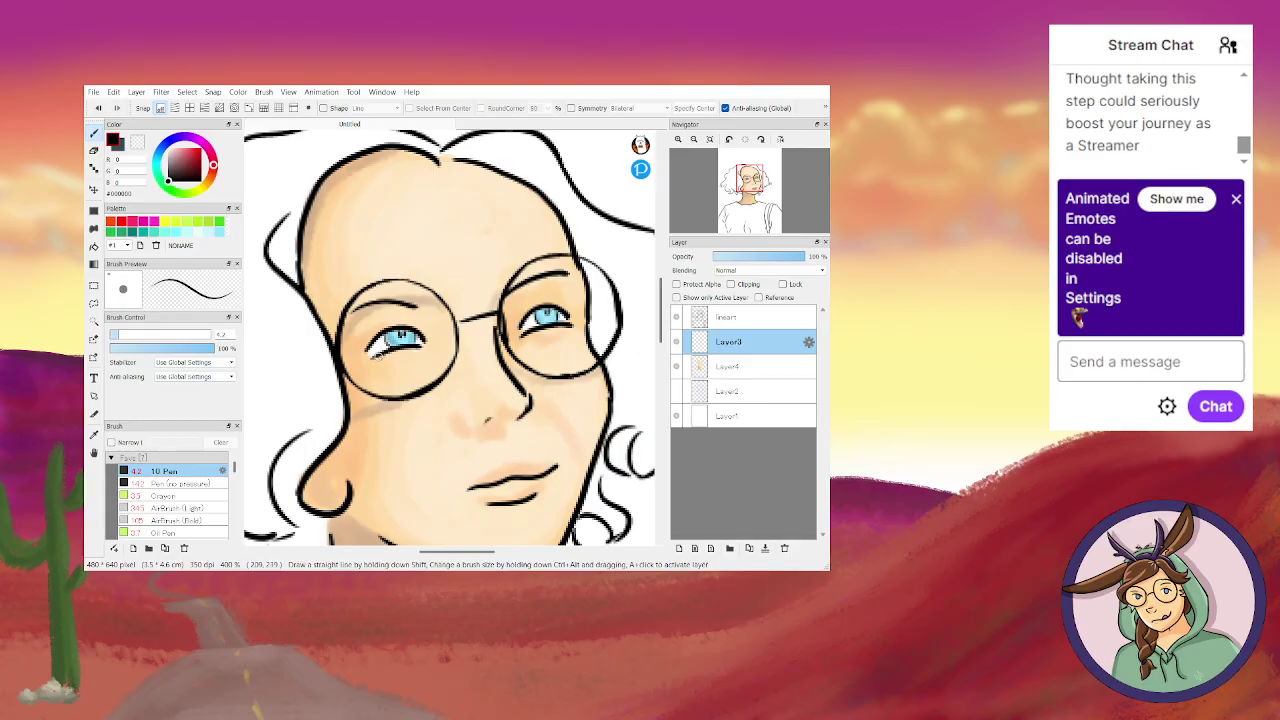
left_click(676, 317)
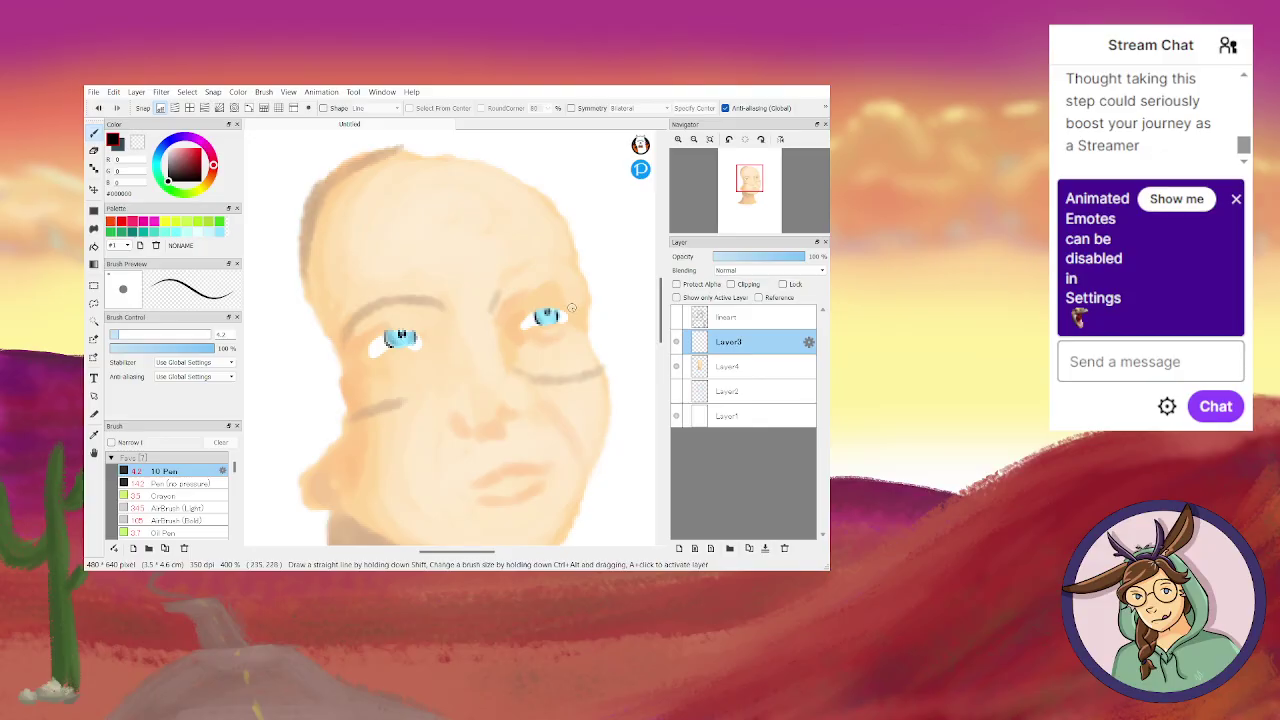
left_click(676, 317)
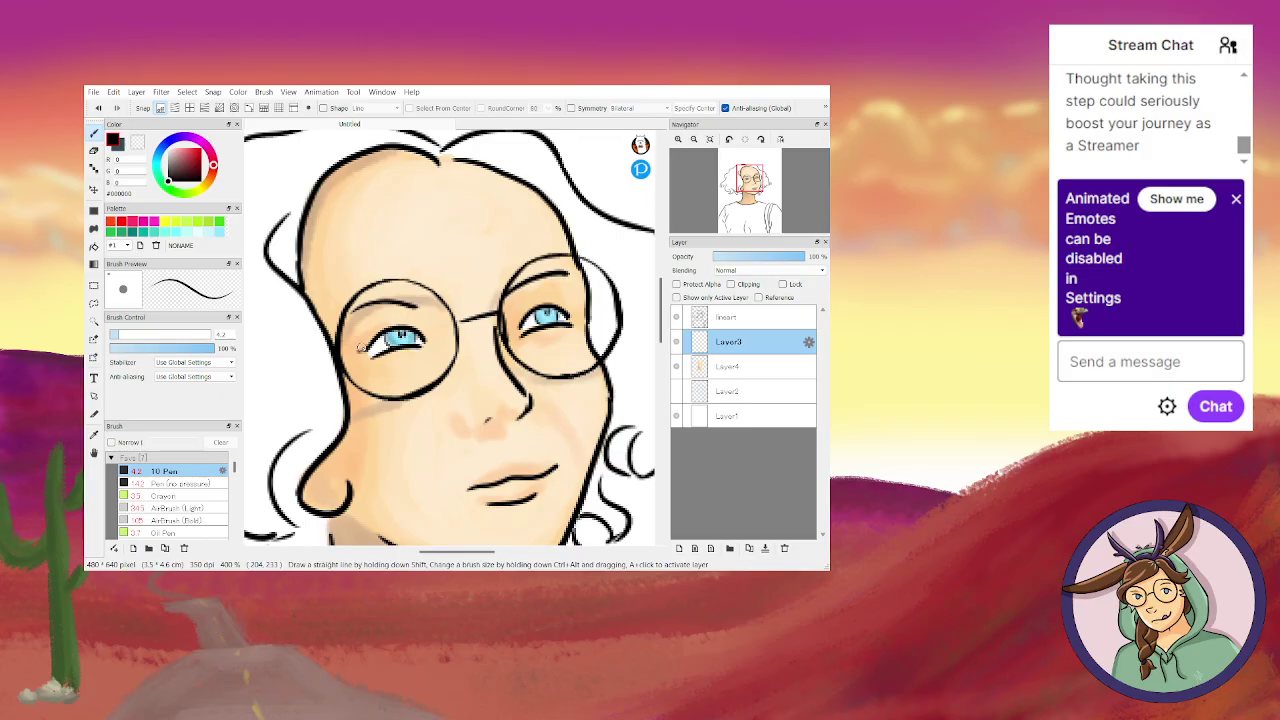
Draw black eyelashes and lash lines around both eyes, and thicken both eyebrows with short strokes.
left_click_drag(370, 342, 368, 341)
left_click_drag(391, 328, 412, 319)
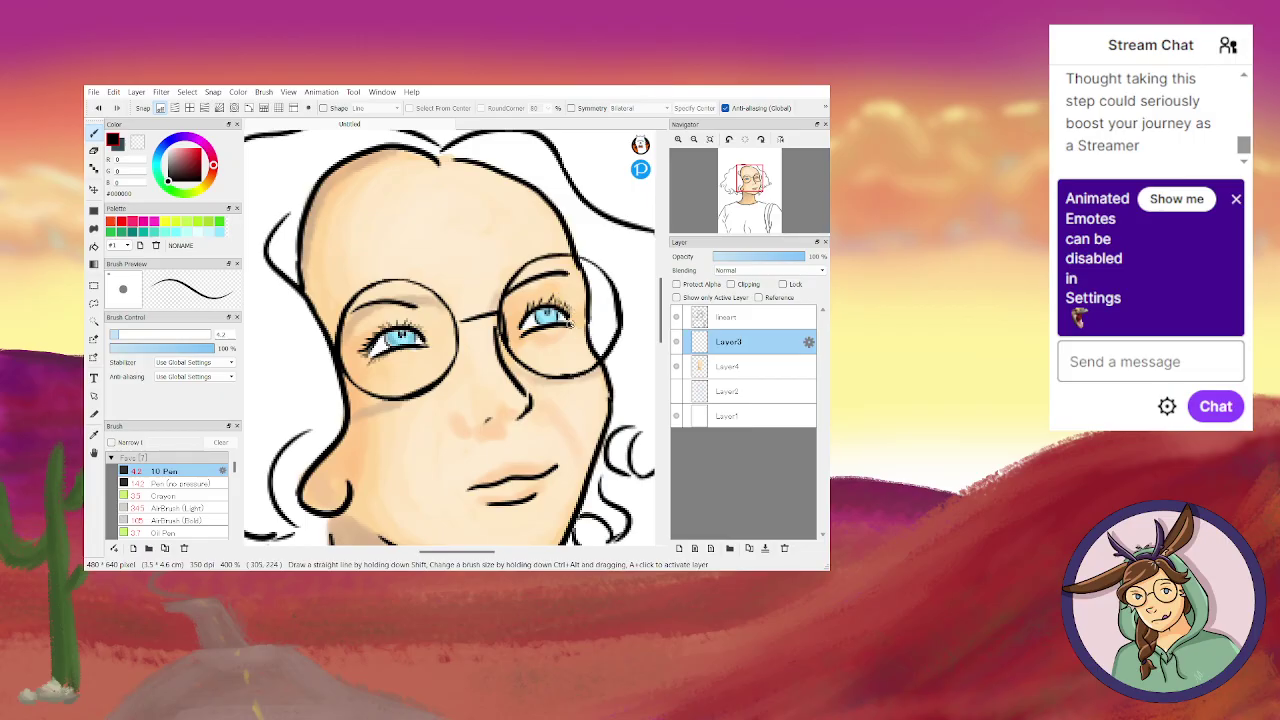
left_click_drag(538, 331, 561, 333)
mouse_move(413, 303)
left_mouse_down()
mouse_move(365, 299)
mouse_move(343, 313)
mouse_move(410, 305)
mouse_move(386, 304)
left_mouse_up()
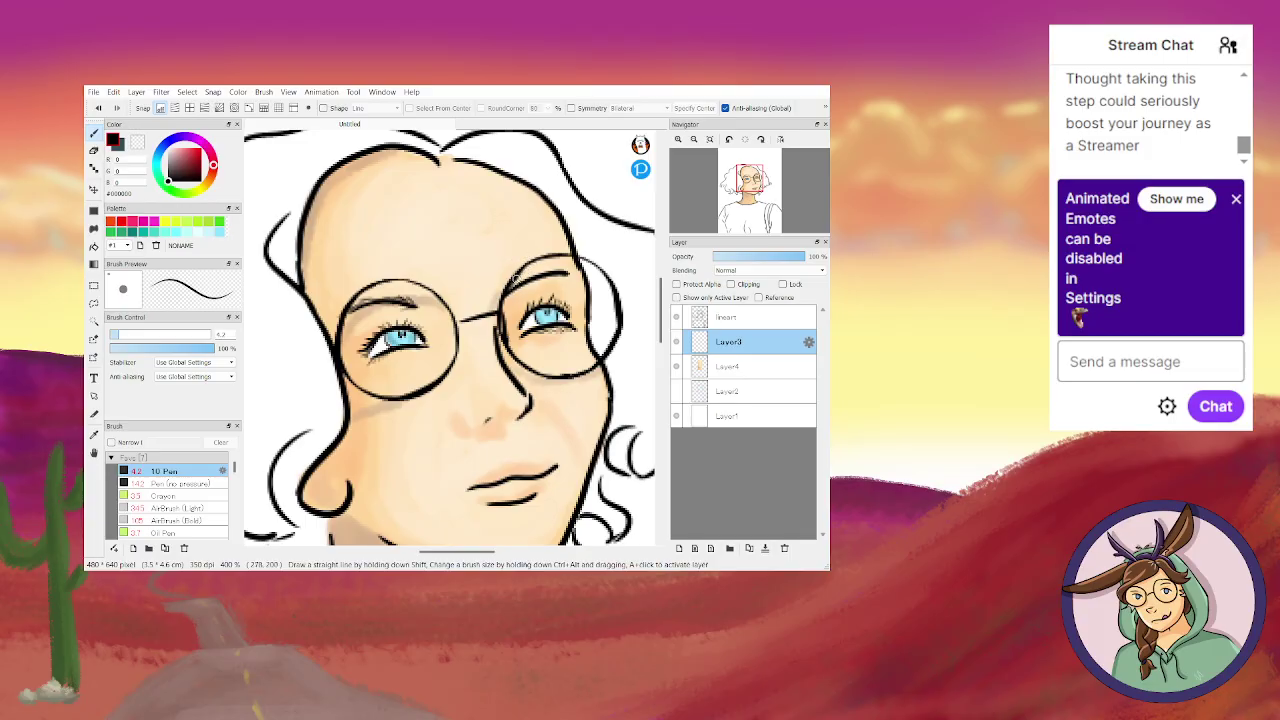
left_click_drag(540, 268, 567, 272)
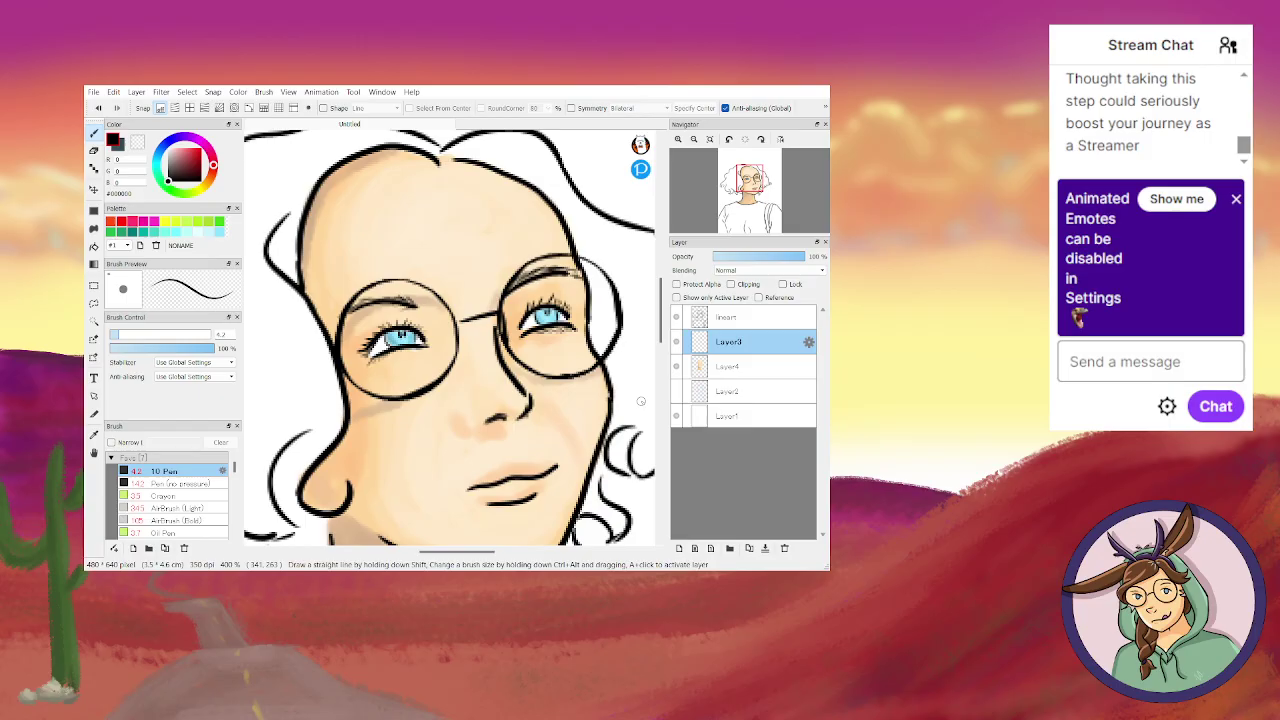
On the skin layer, paint the lips pink (#FFA6AF), starting with the 10 Pen and continuing with a small Oil Pen.
left_click(732, 372)
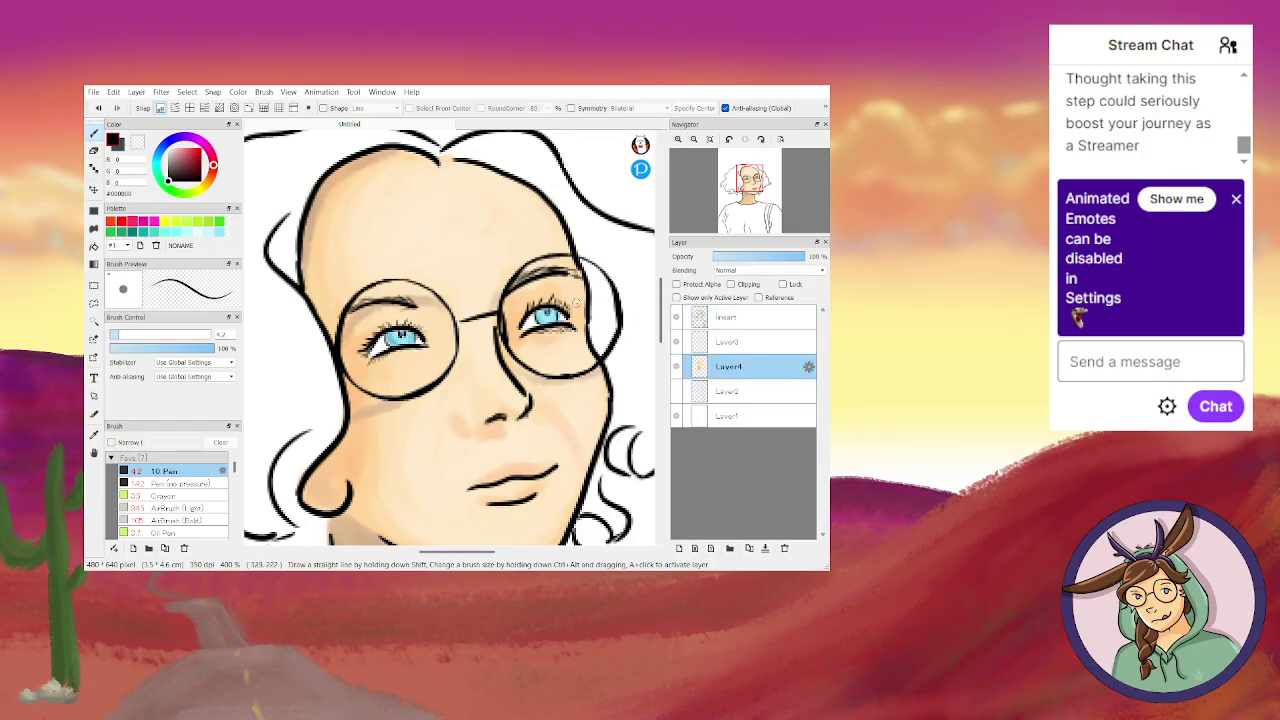
left_click(236, 222)
left_click(236, 222)
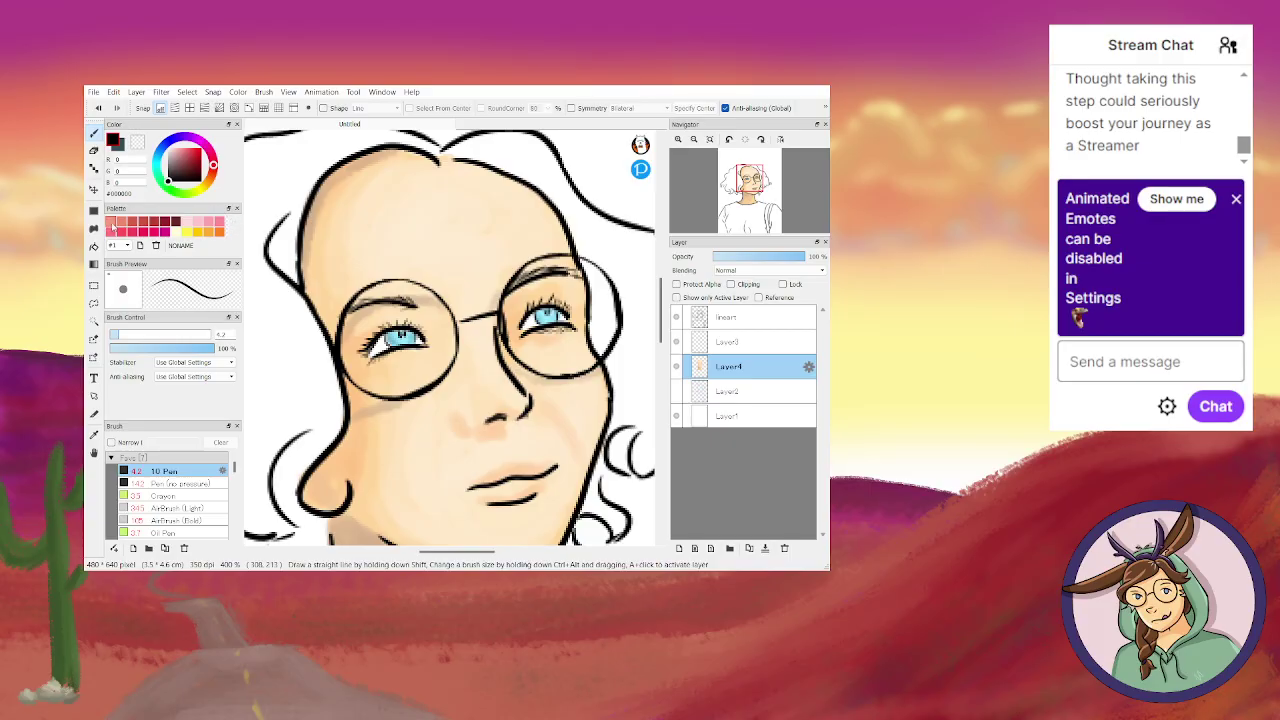
left_click(208, 221)
left_click_drag(485, 478, 544, 470)
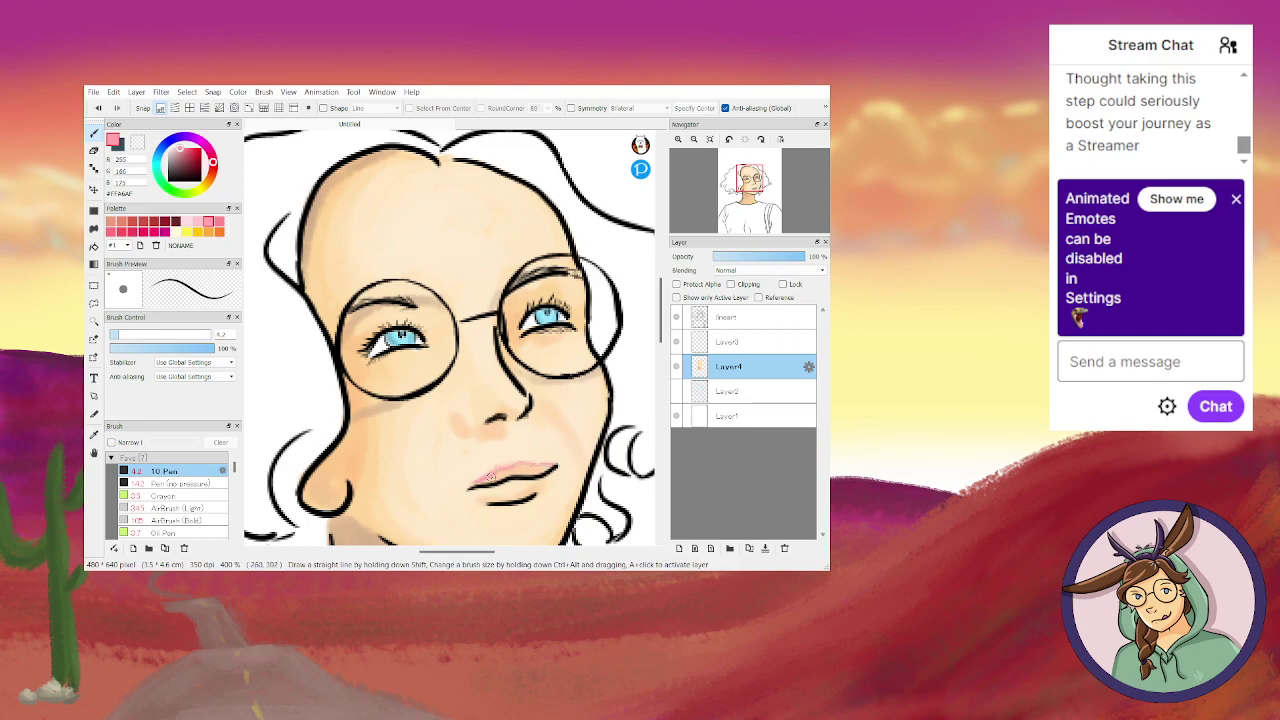
left_click_drag(124, 336, 134, 348)
left_click(164, 532)
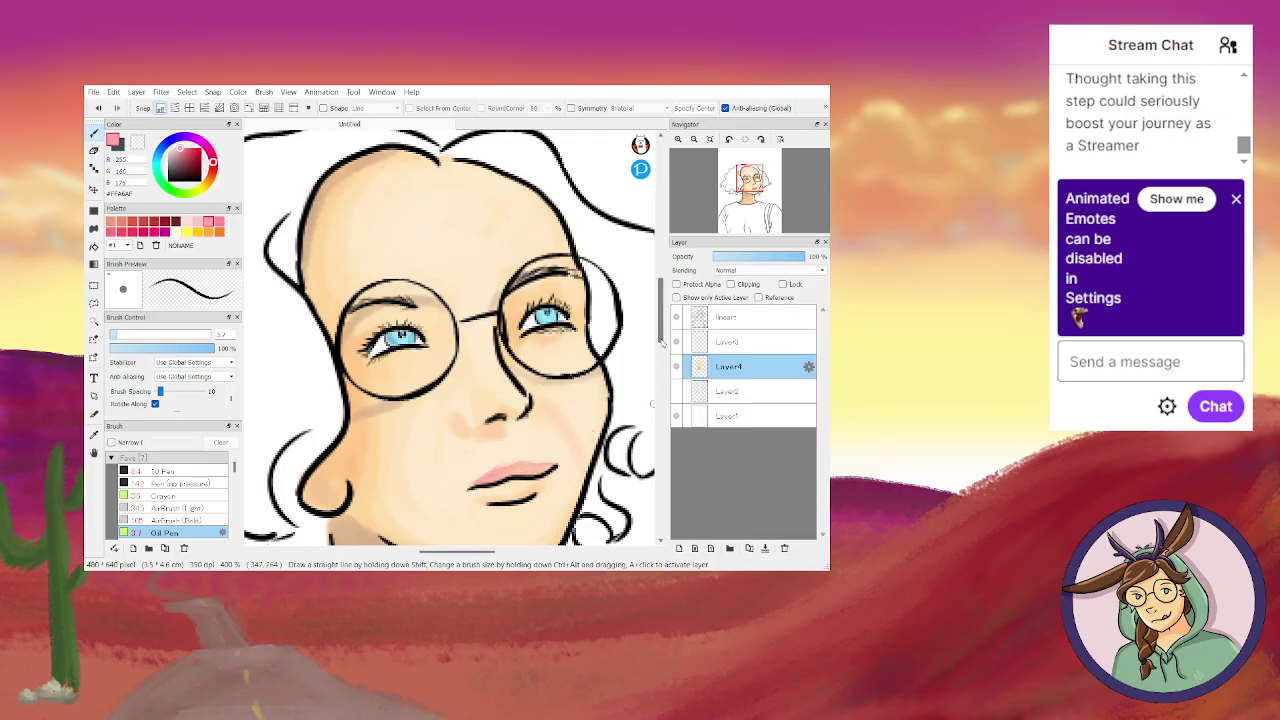
scroll(575, 430, "down", 2)
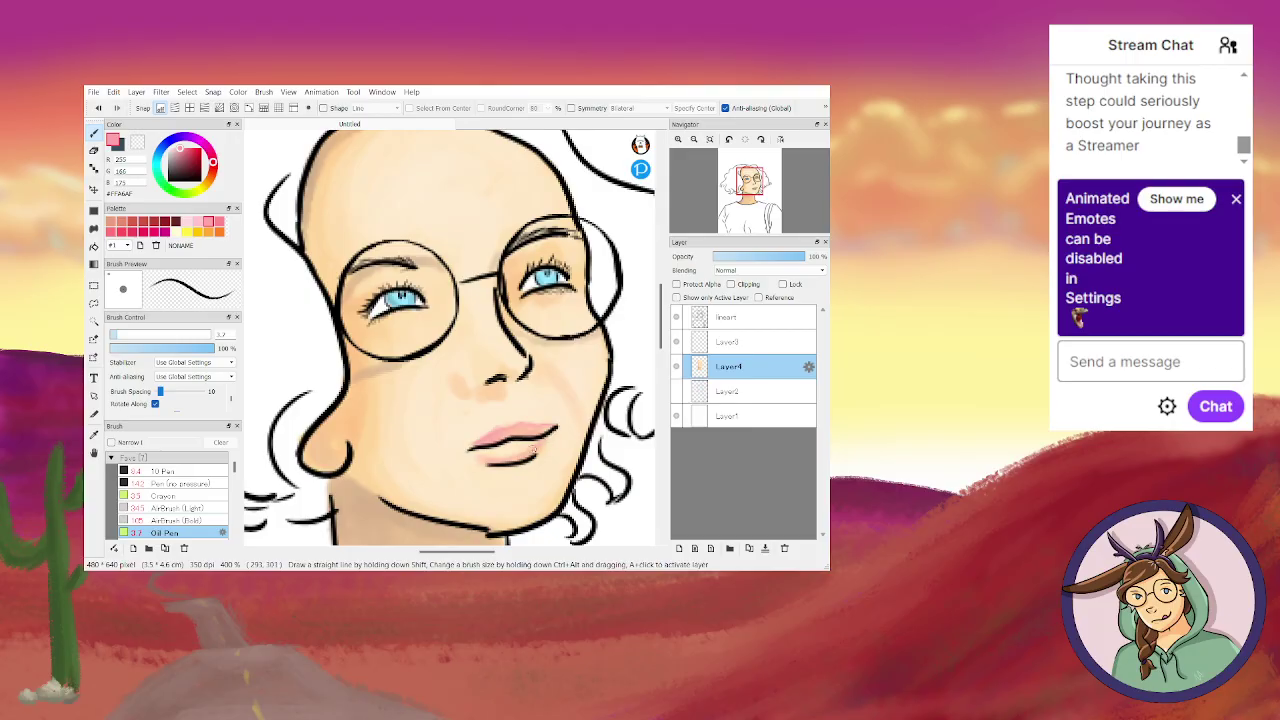
Try to extend the corner of the mouth line in black on the lineart layer with the Oil Pen.
left_click(728, 318)
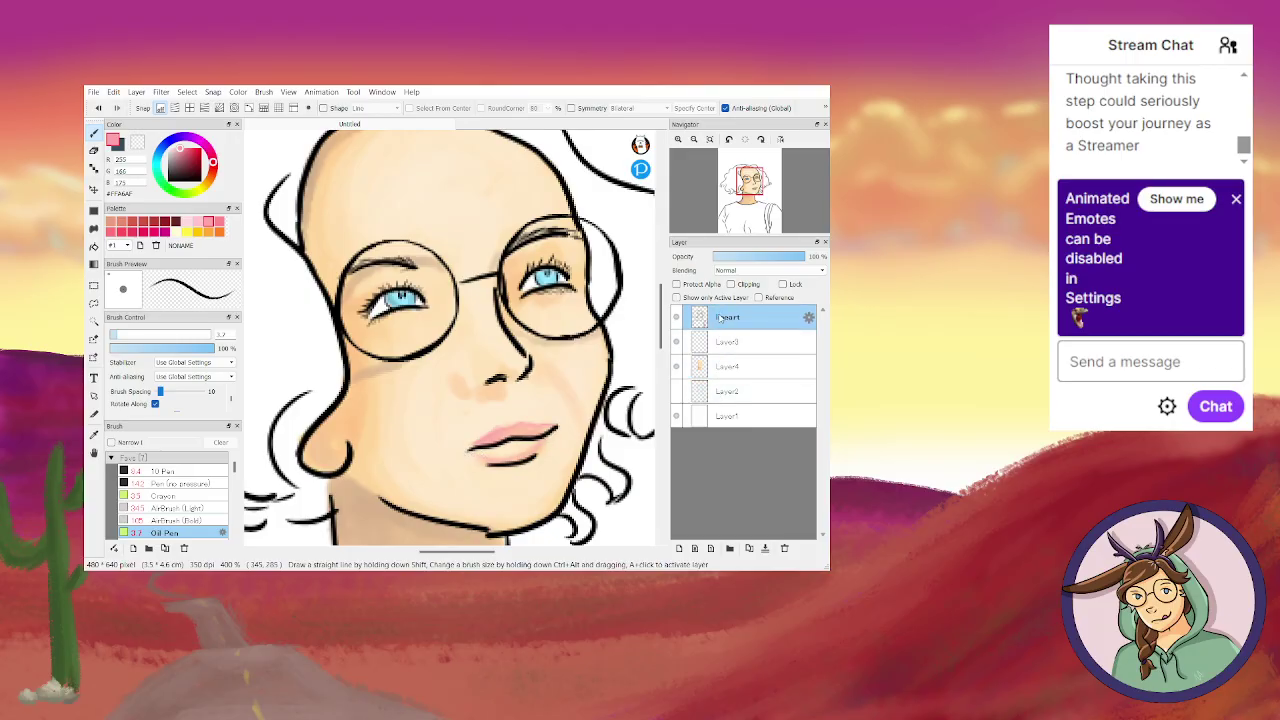
left_click_drag(181, 172, 168, 185)
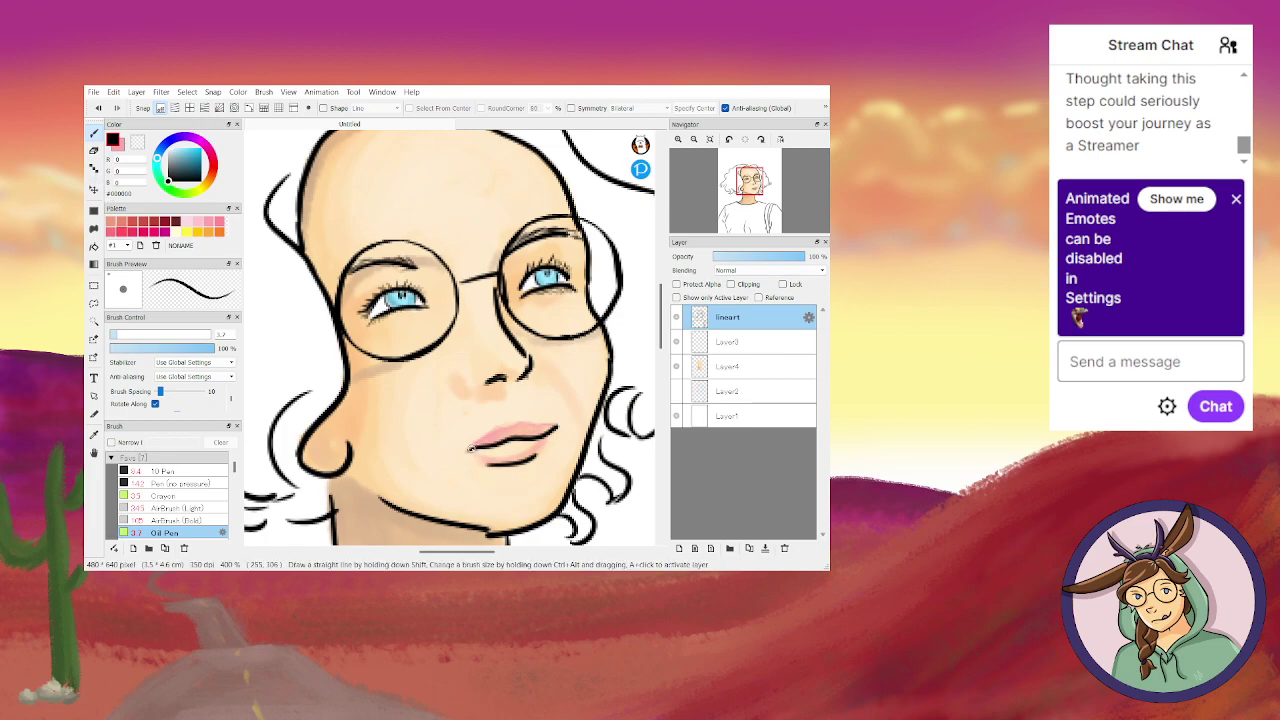
mouse_move(468, 450)
left_mouse_down()
mouse_move(450, 450)
mouse_move(493, 446)
left_mouse_up()
left_click(117, 145)
left_click(707, 370)
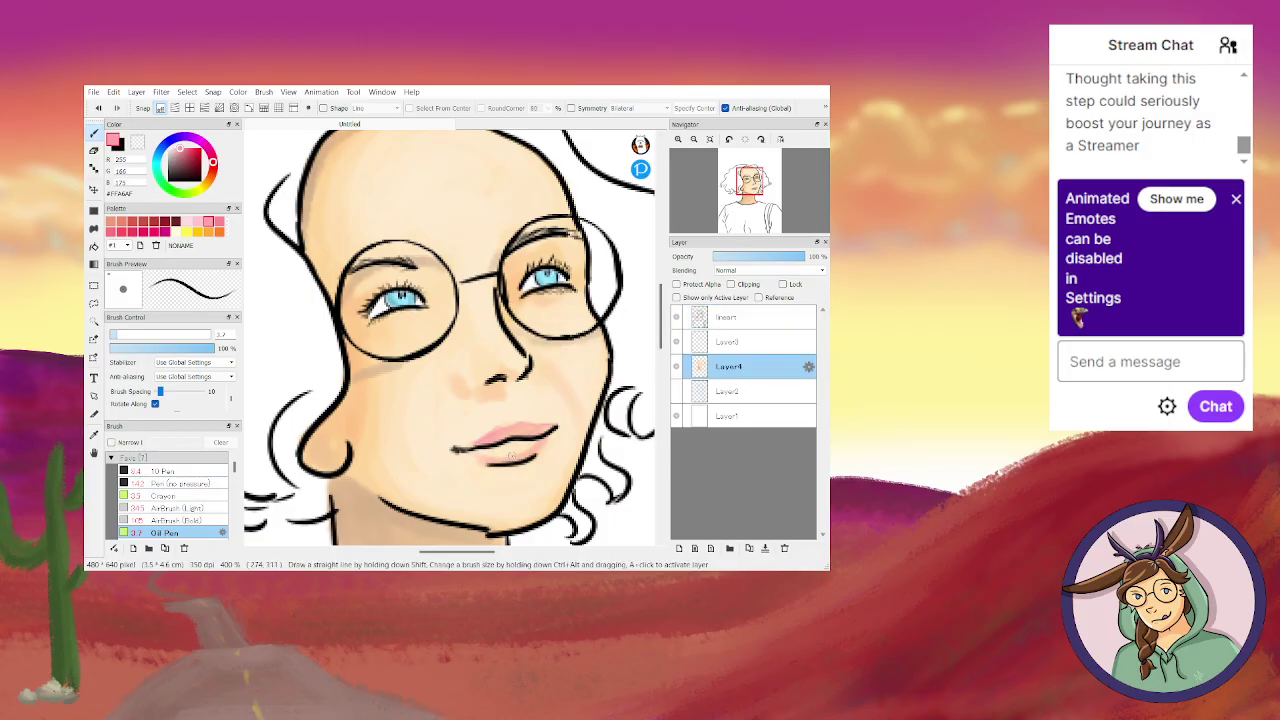
left_click(99, 108)
Extend the corner of the mouth line in black on the lineart layer with the 10 Pen.
left_click(735, 322)
left_click(185, 474)
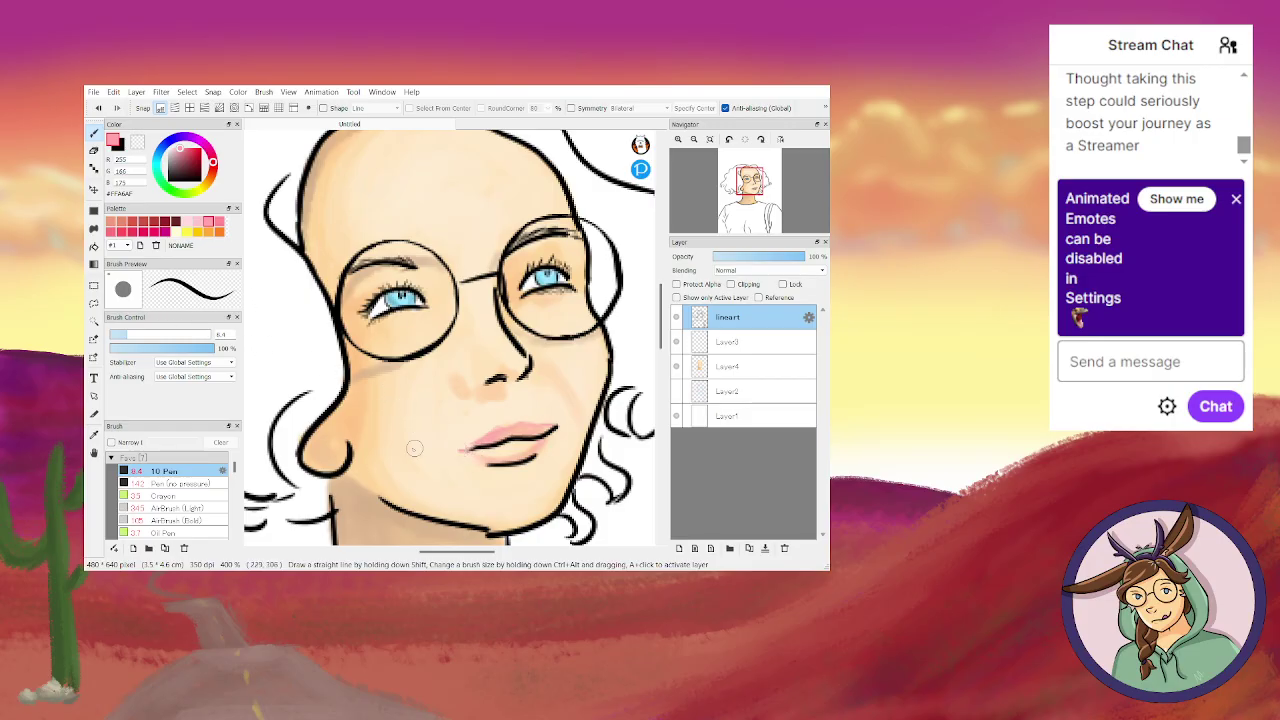
left_click(121, 150)
left_click_drag(463, 449, 455, 446)
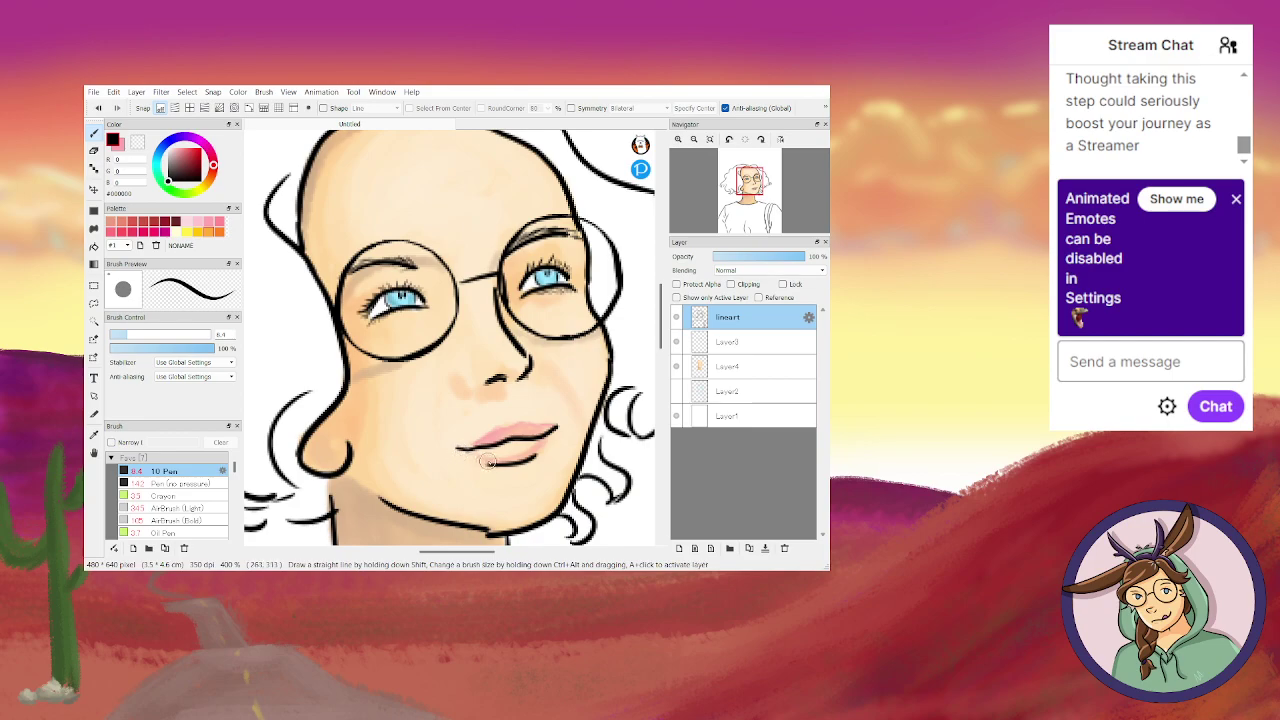
Return to the skin layer and fill out the lip colour in pink #FFA6AF with the Oil Pen.
left_click(728, 366)
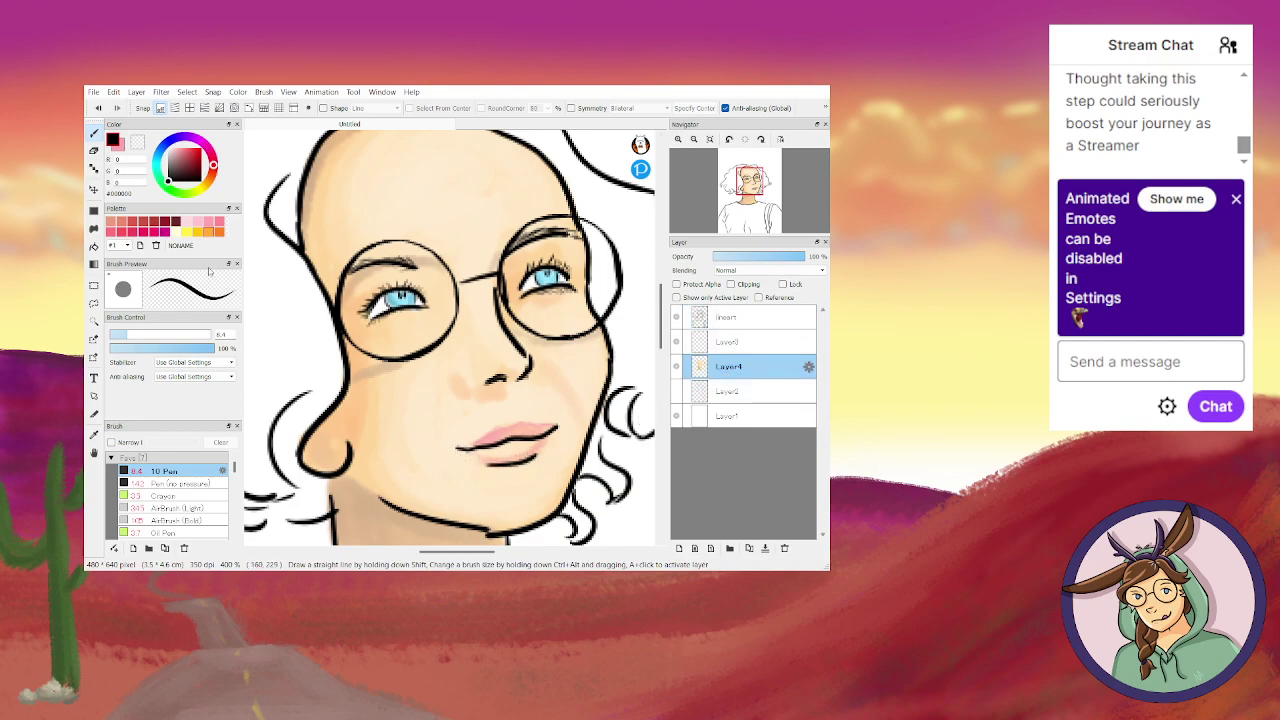
left_click(208, 221)
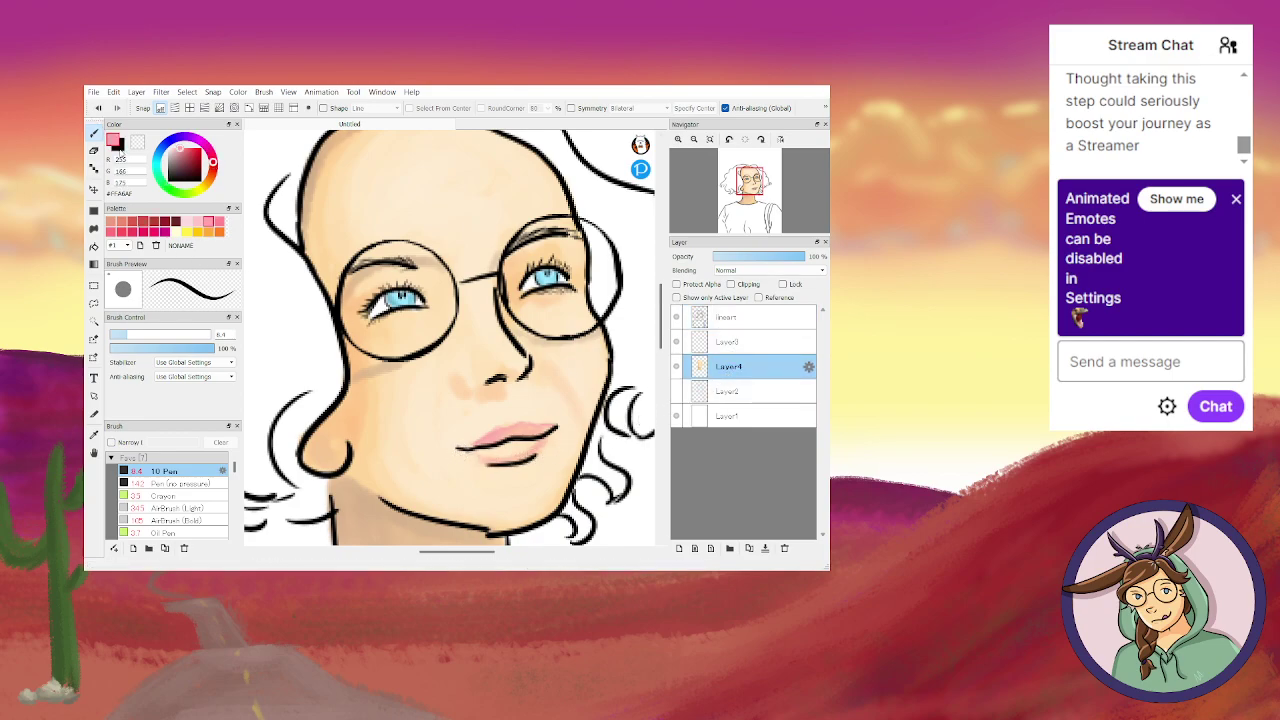
left_click(165, 533)
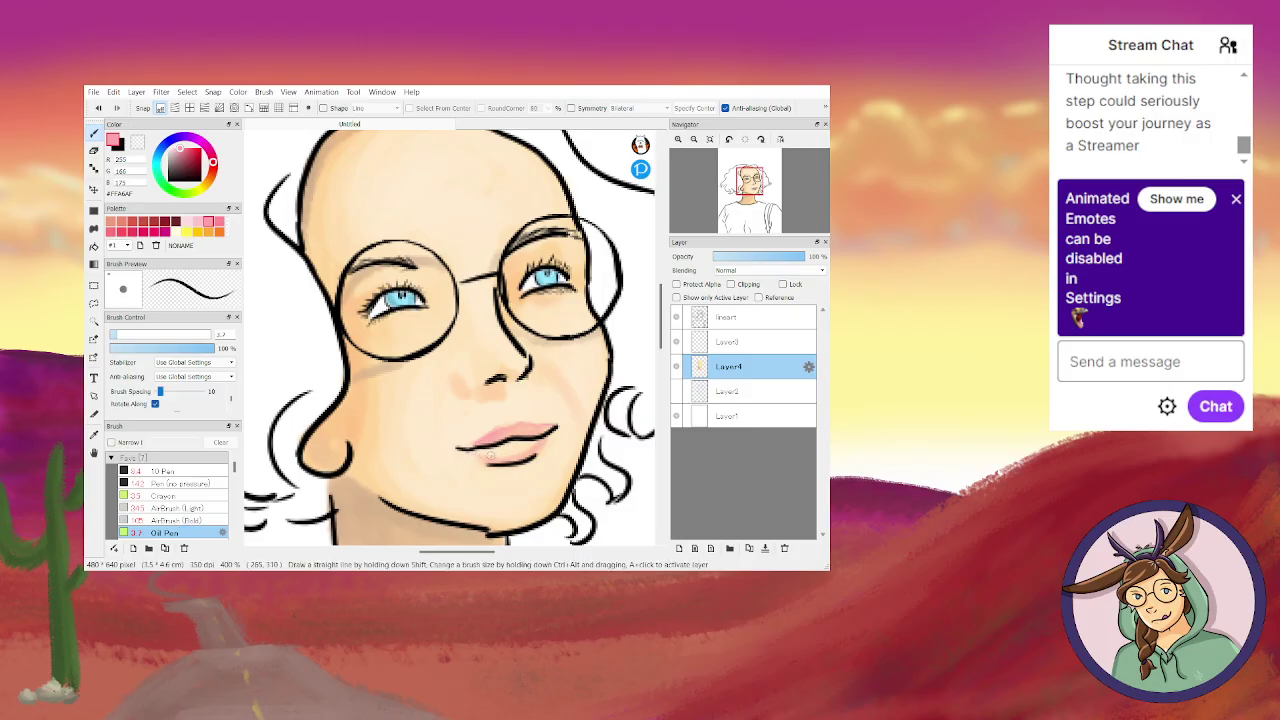
Set the drawing colour to white (#FFFFFF) and add a new layer directly above the eye layer.
left_click(187, 222)
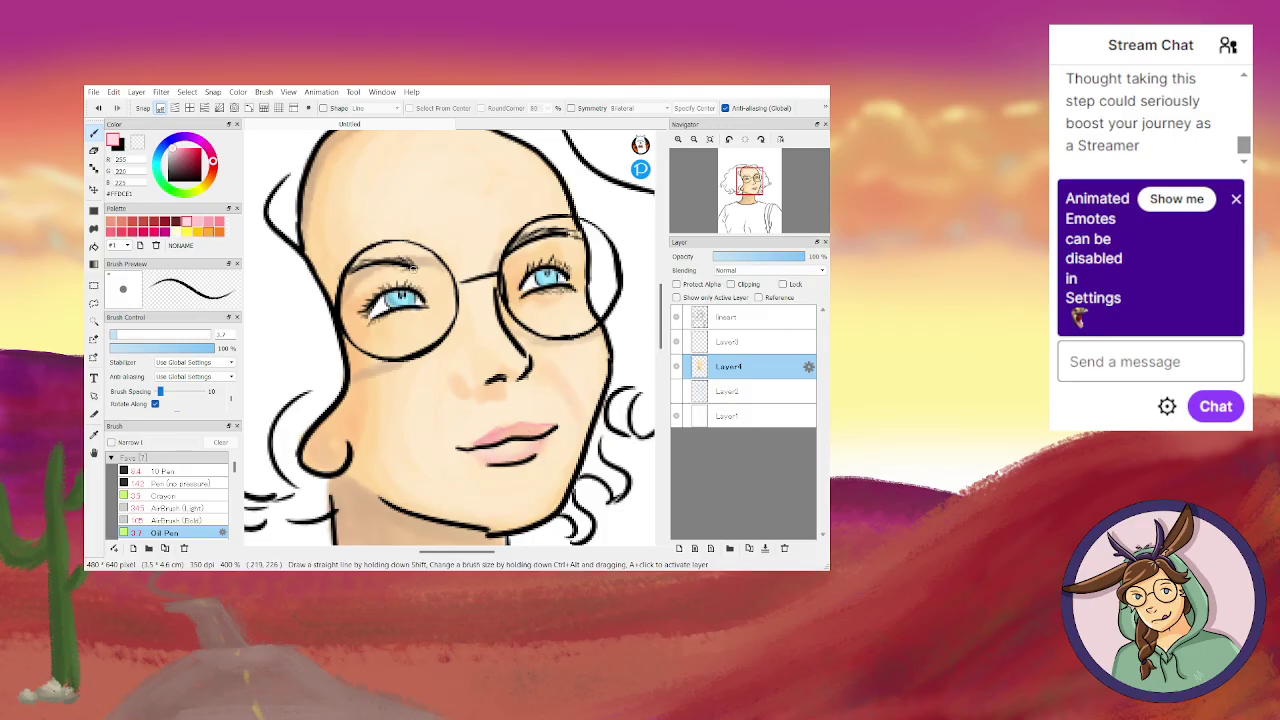
left_click(456, 382, "alt")
left_click(724, 343)
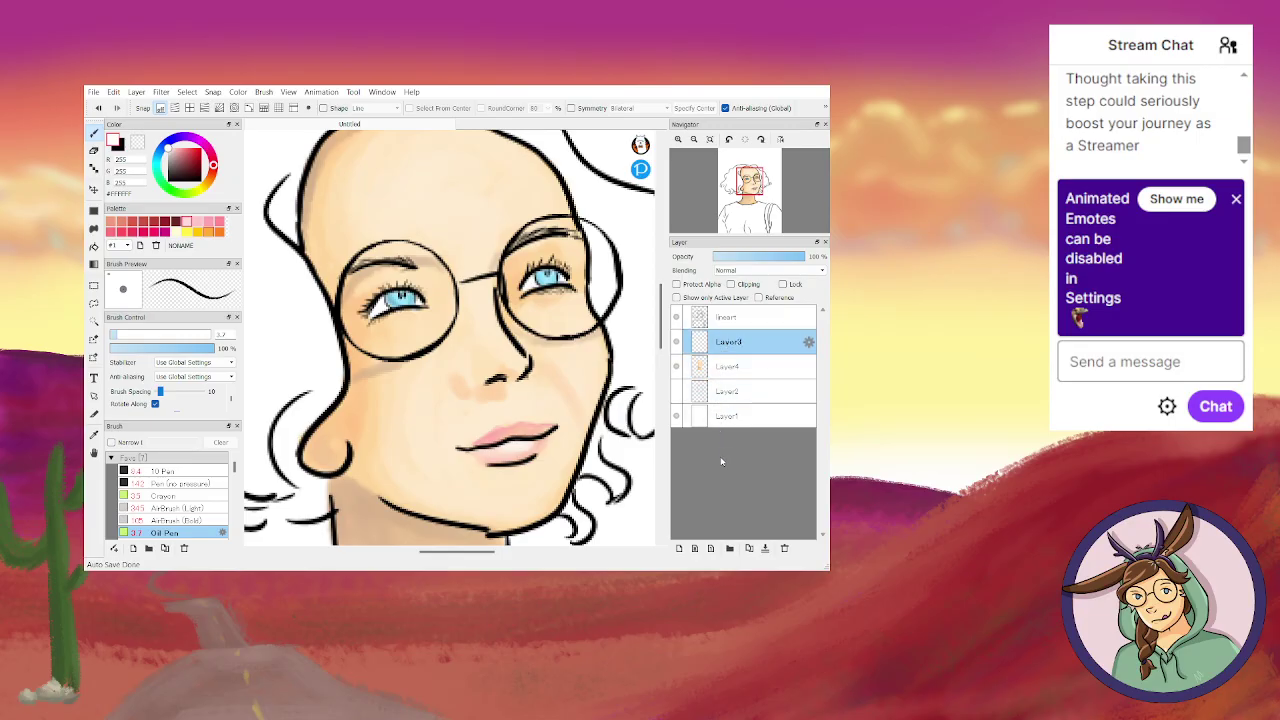
left_click(679, 548)
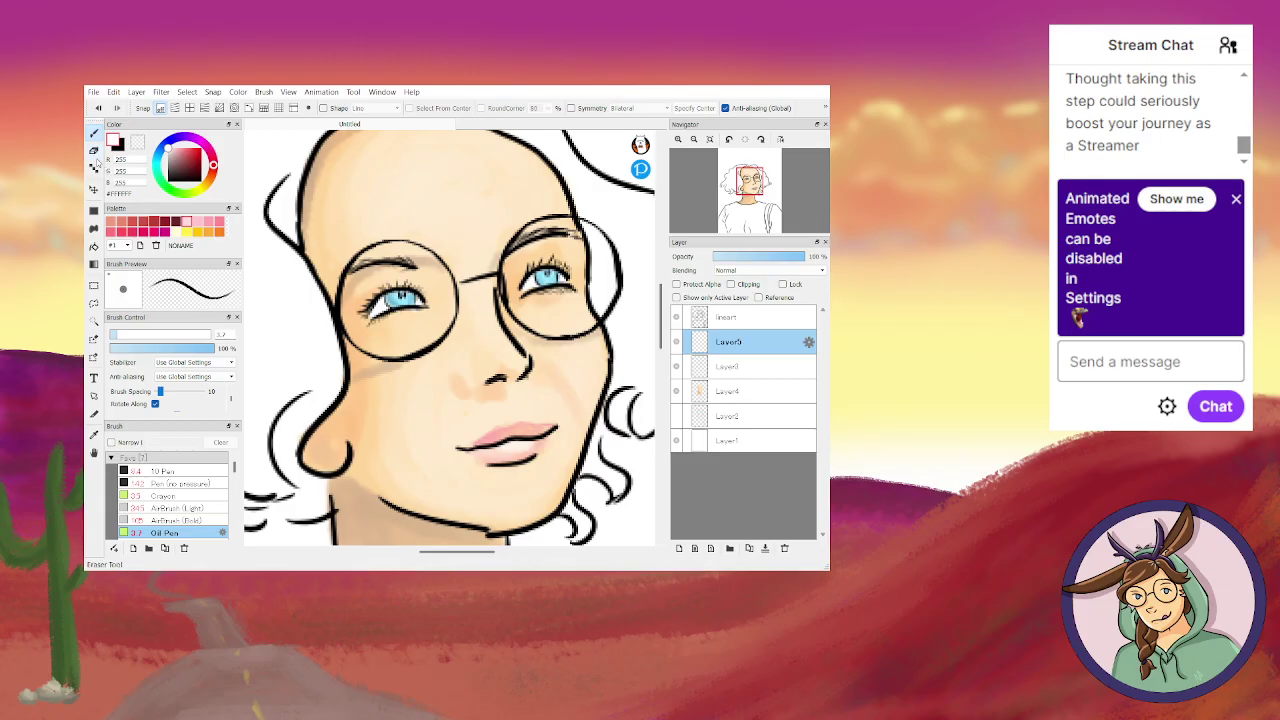
Select the areas inside both lenses of the round glasses with the lasso, adding the second lens to the first.
left_click(94, 303)
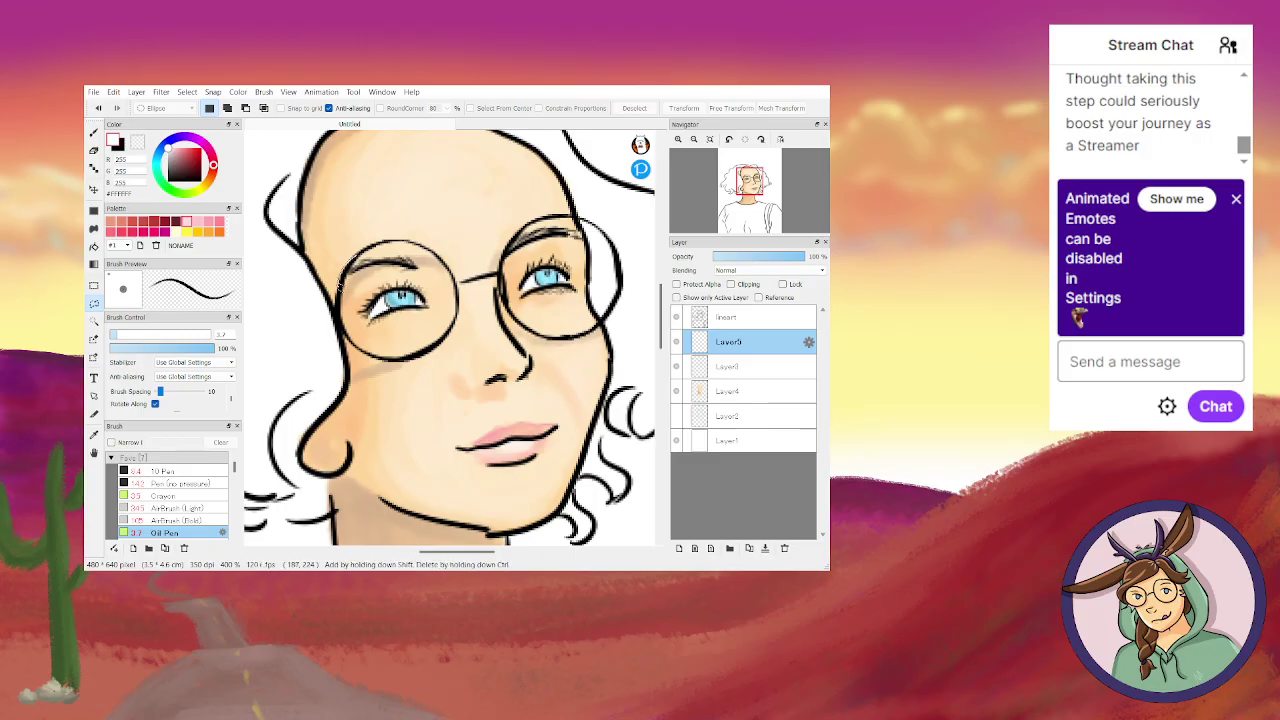
mouse_move(360, 350)
left_mouse_down()
mouse_move(438, 343)
mouse_move(461, 290)
mouse_move(444, 252)
mouse_move(413, 230)
mouse_move(363, 230)
mouse_move(350, 262)
left_mouse_up()
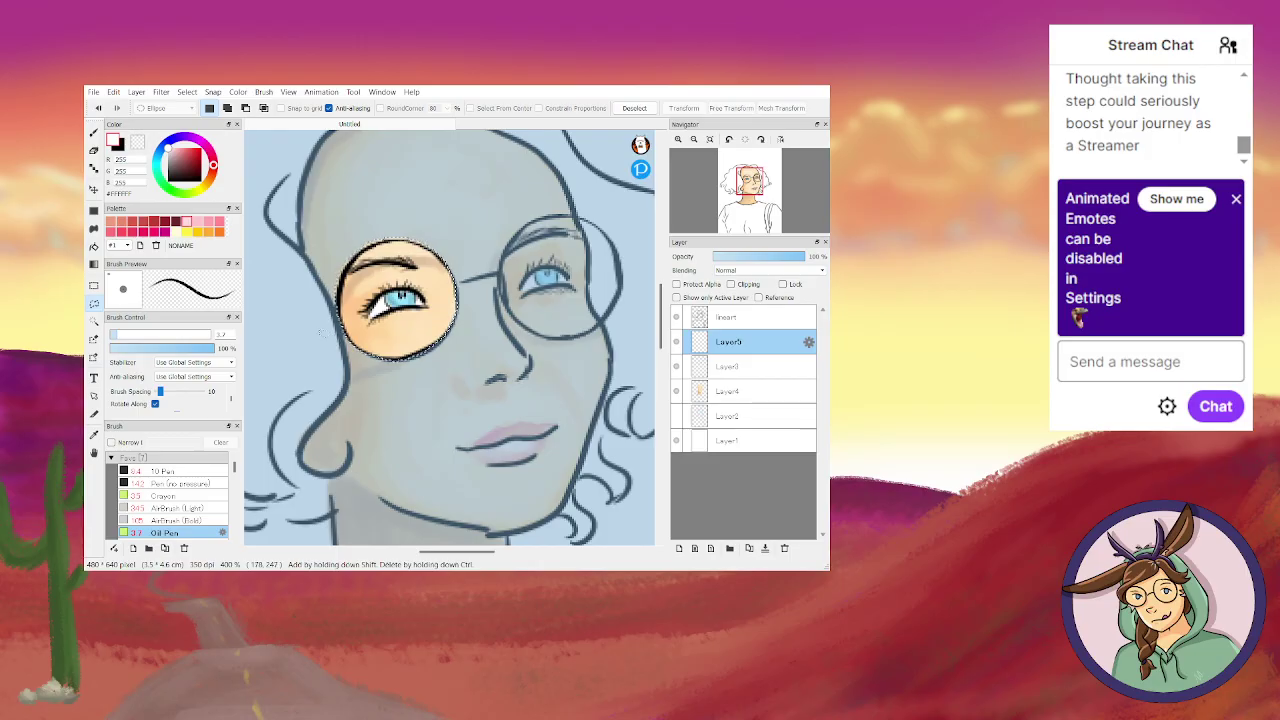
key("ctrl+d")
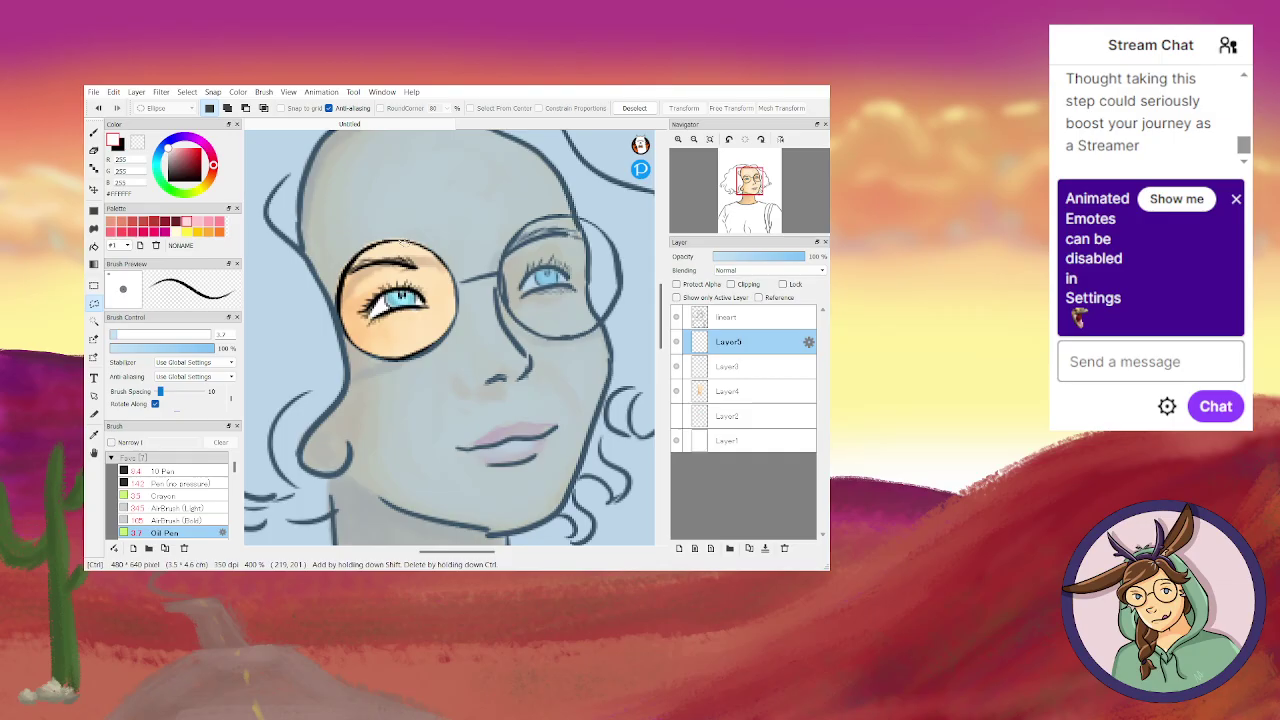
mouse_move(374, 249)
left_mouse_down()
mouse_move(337, 307)
mouse_move(338, 257)
mouse_move(378, 232)
left_mouse_up()
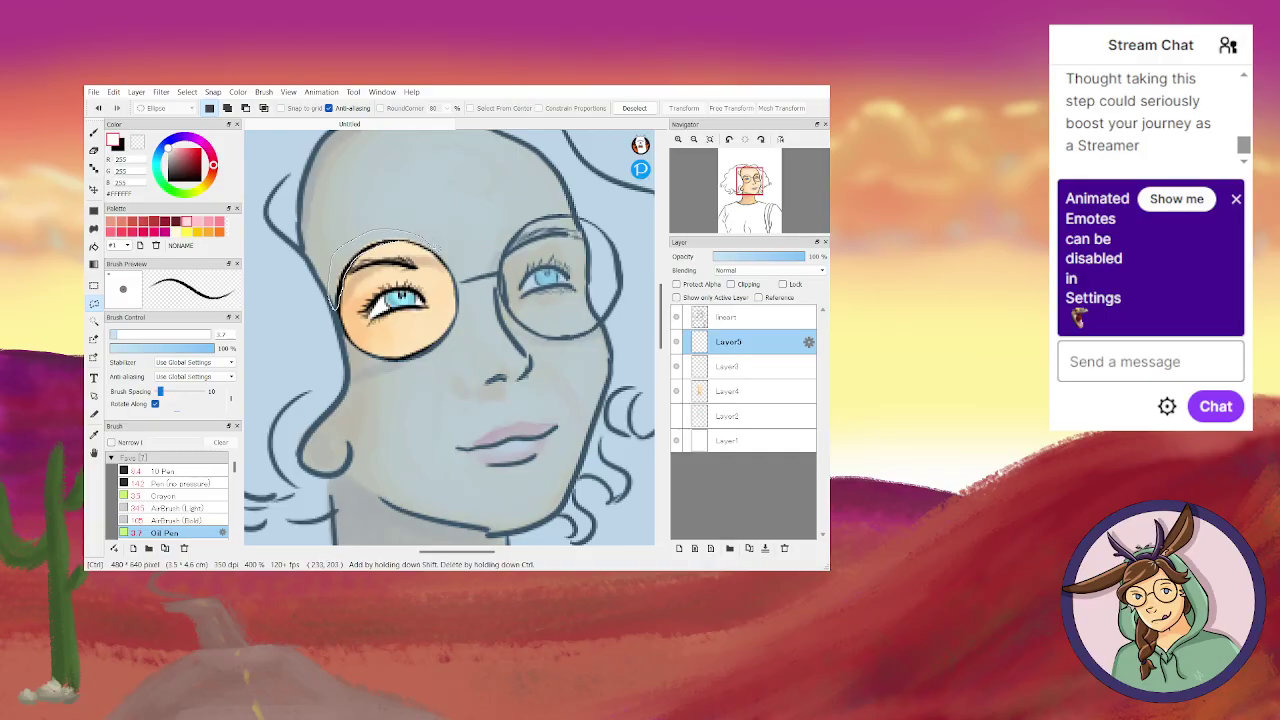
key("ctrl+z")
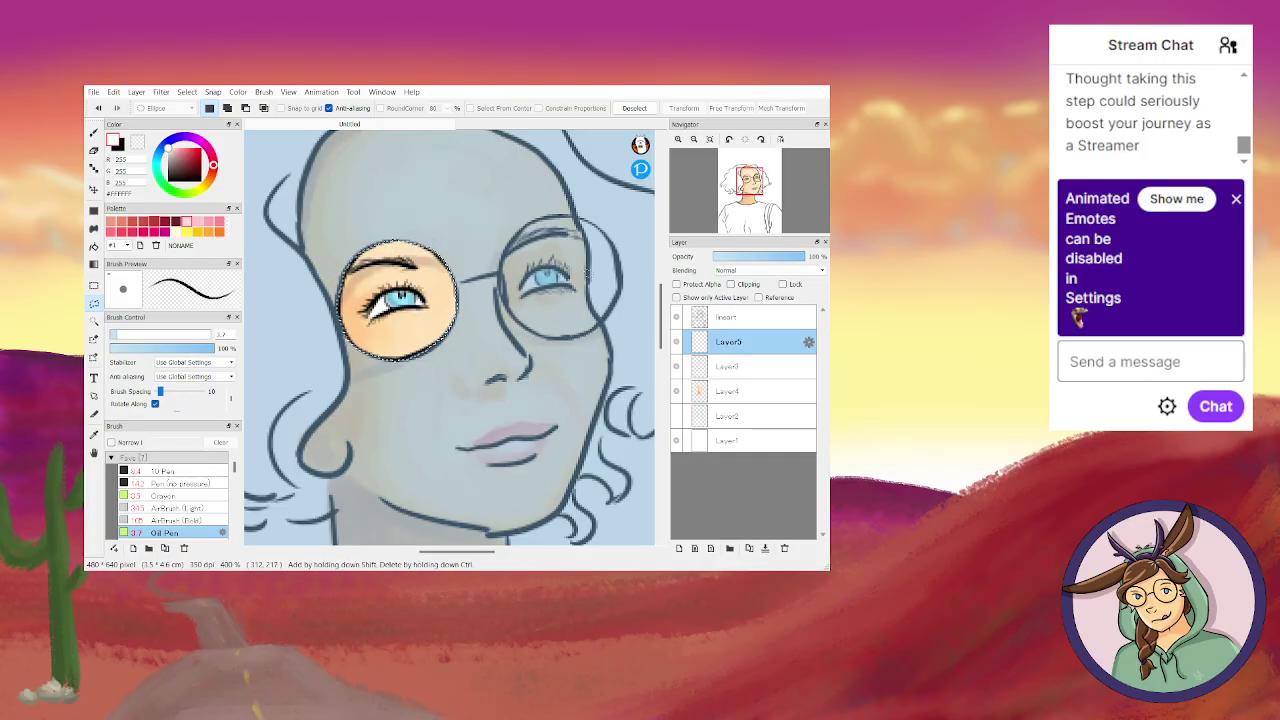
mouse_move(522, 230)
left_mouse_down()
mouse_move(502, 276)
mouse_move(522, 324)
mouse_move(570, 342)
mouse_move(615, 316)
mouse_move(620, 258)
mouse_move(584, 219)
mouse_move(548, 215)
mouse_move(490, 270)
left_mouse_up()
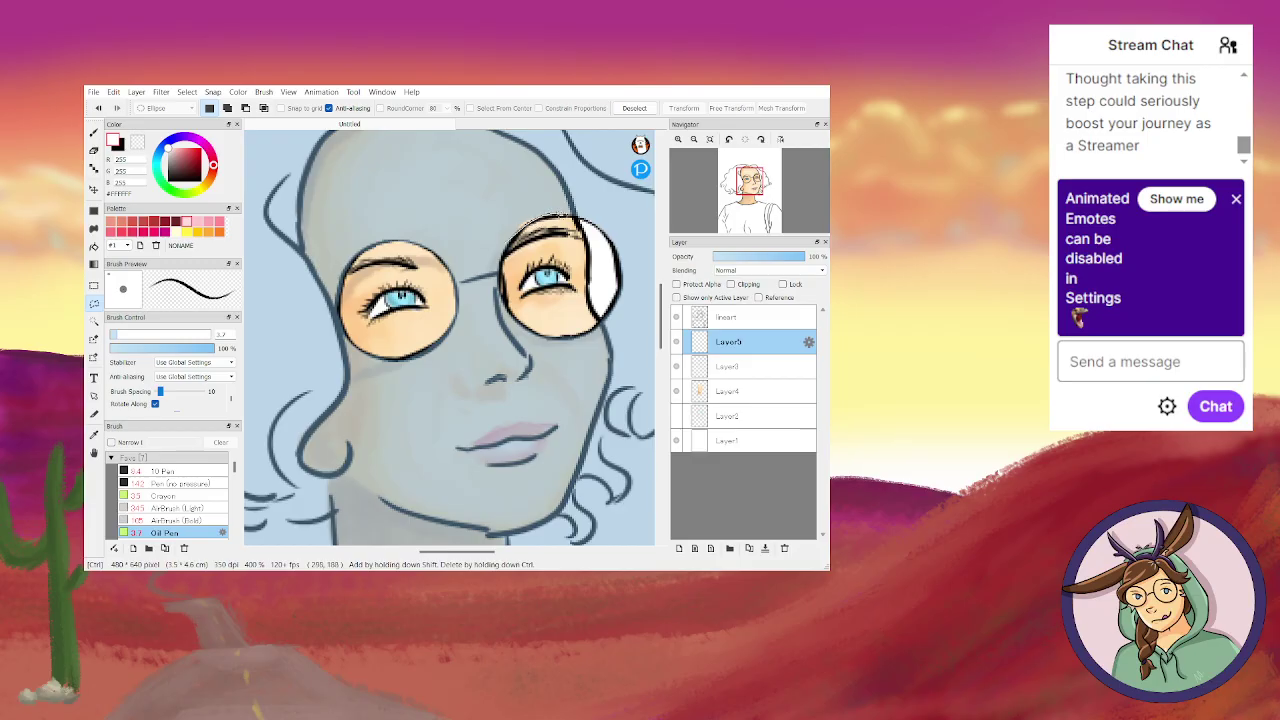
left_click_drag(605, 240, 592, 223)
Hide the lineart, eye and skin layers and set up the Bucket with purple #9495F0 at 62% opacity.
key("g")
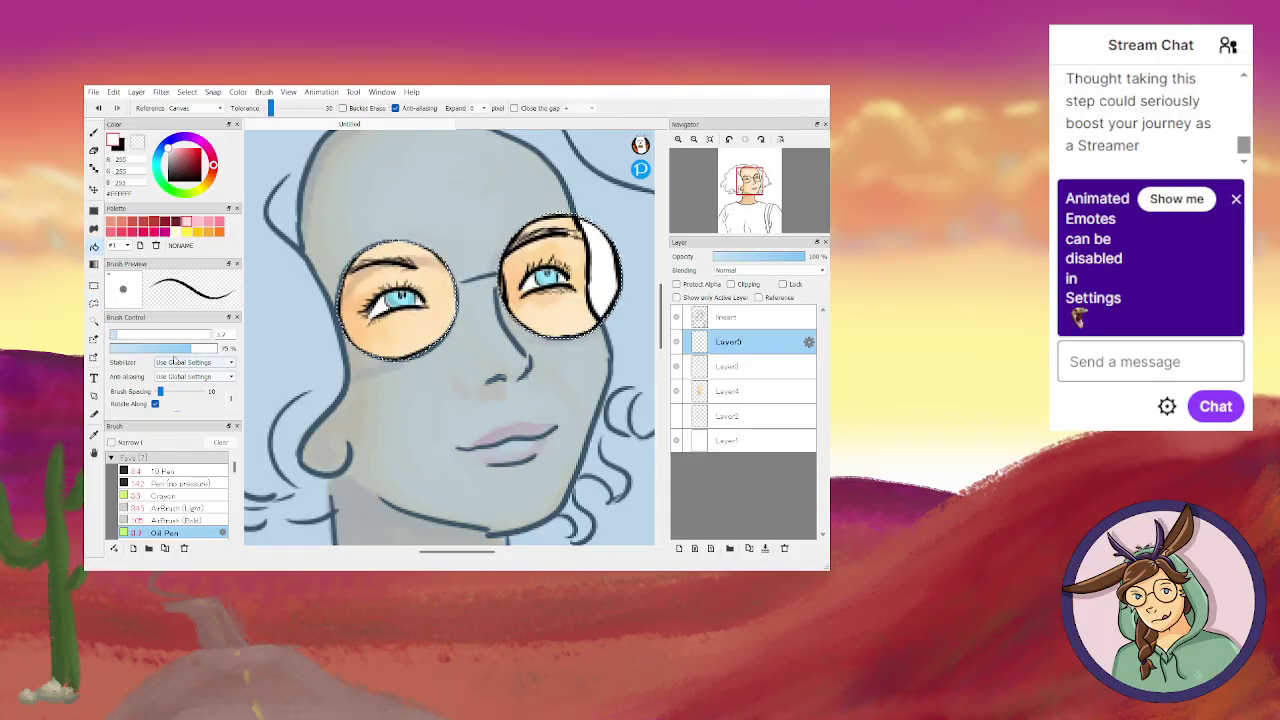
left_click(175, 348)
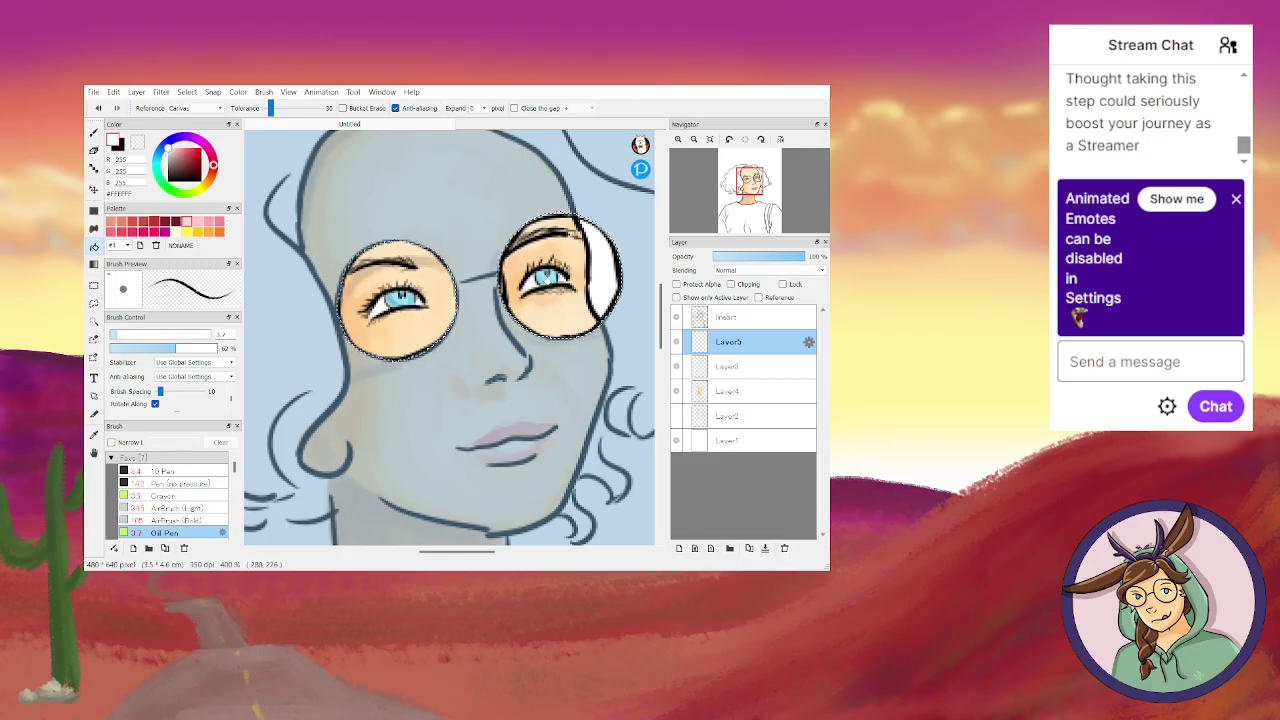
left_click(676, 317)
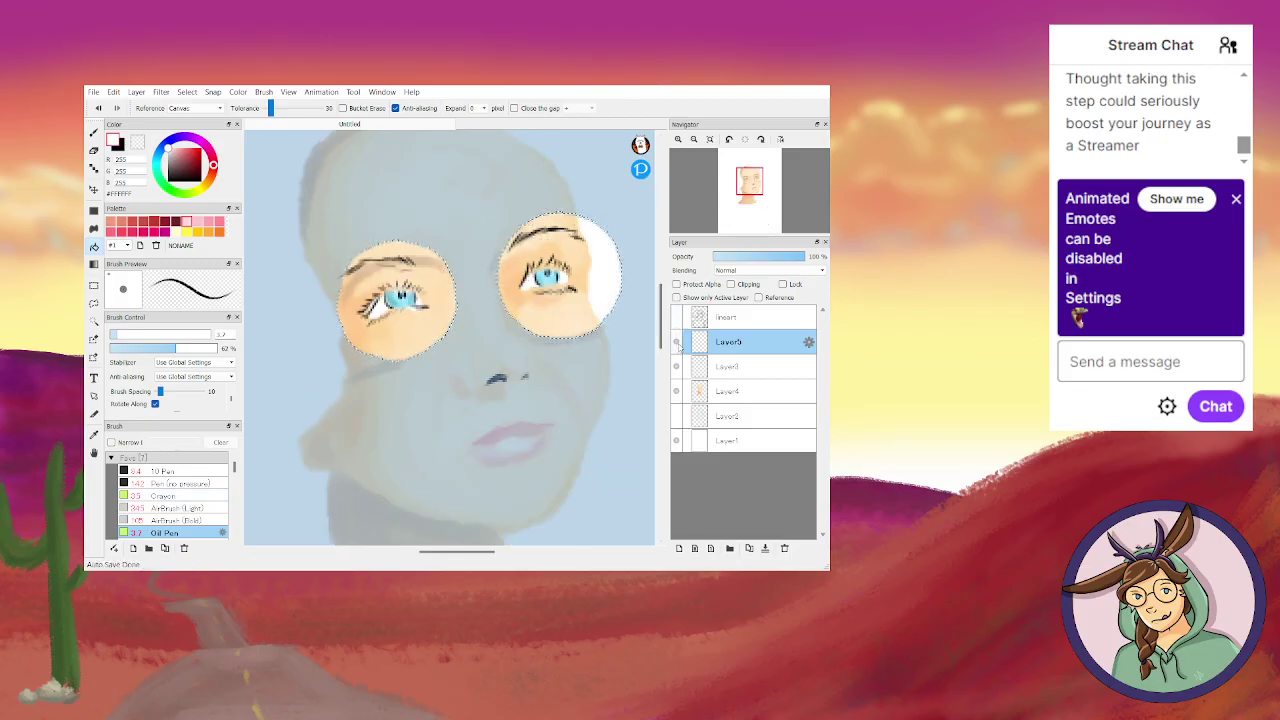
left_click(677, 391)
left_click(677, 366)
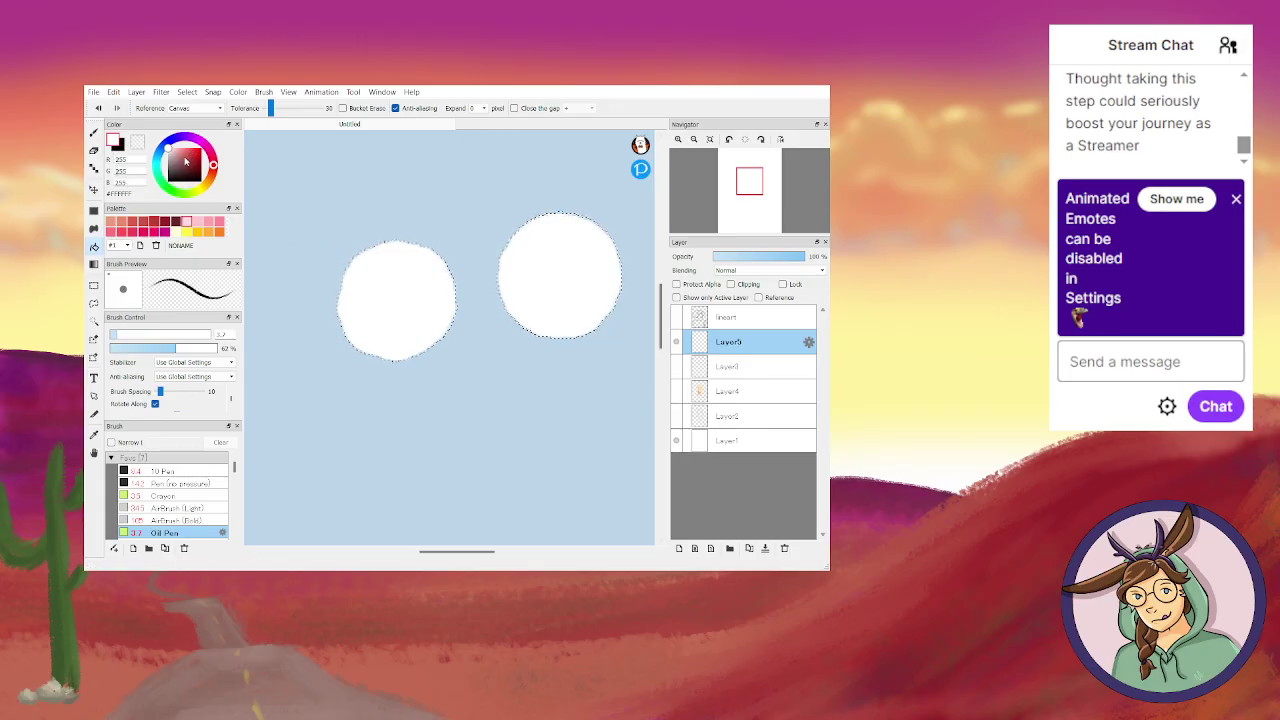
left_click(161, 152)
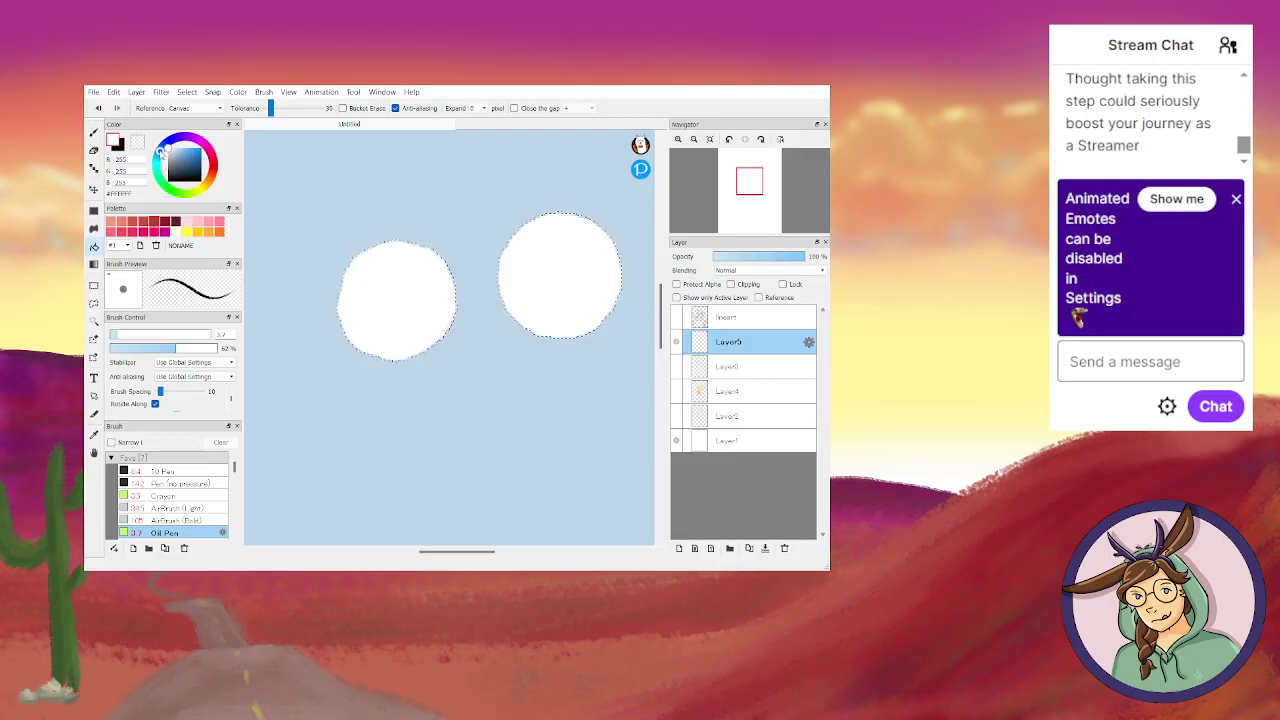
left_click(182, 152)
left_click_drag(161, 151, 171, 141)
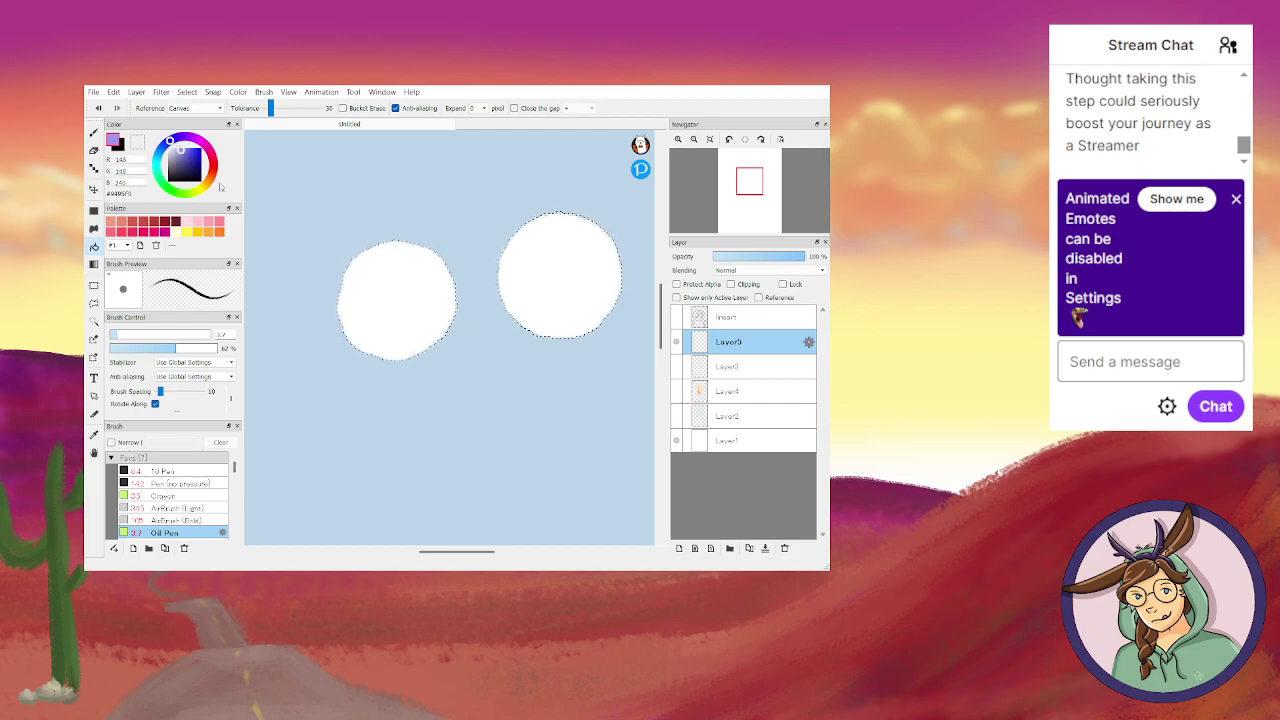
Fill both selected lenses with the purple and briefly show the lineart, eye and skin layers to check the result.
left_click(381, 288)
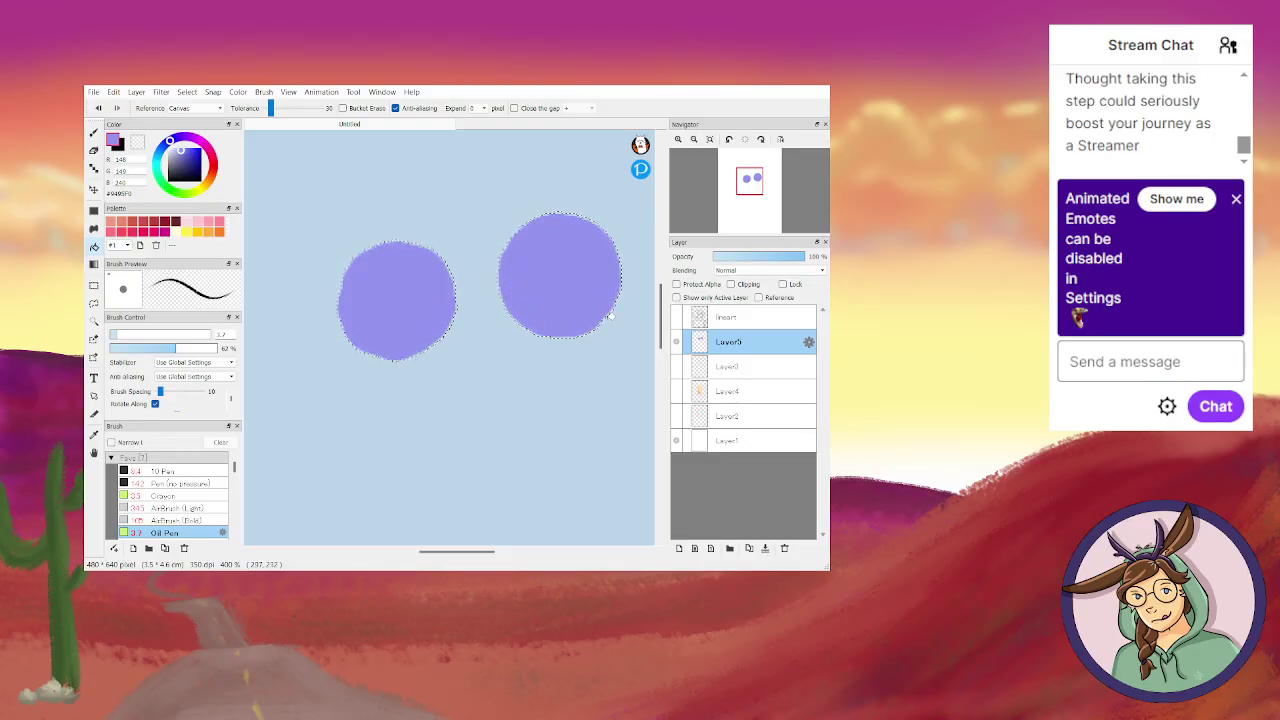
left_click(676, 317)
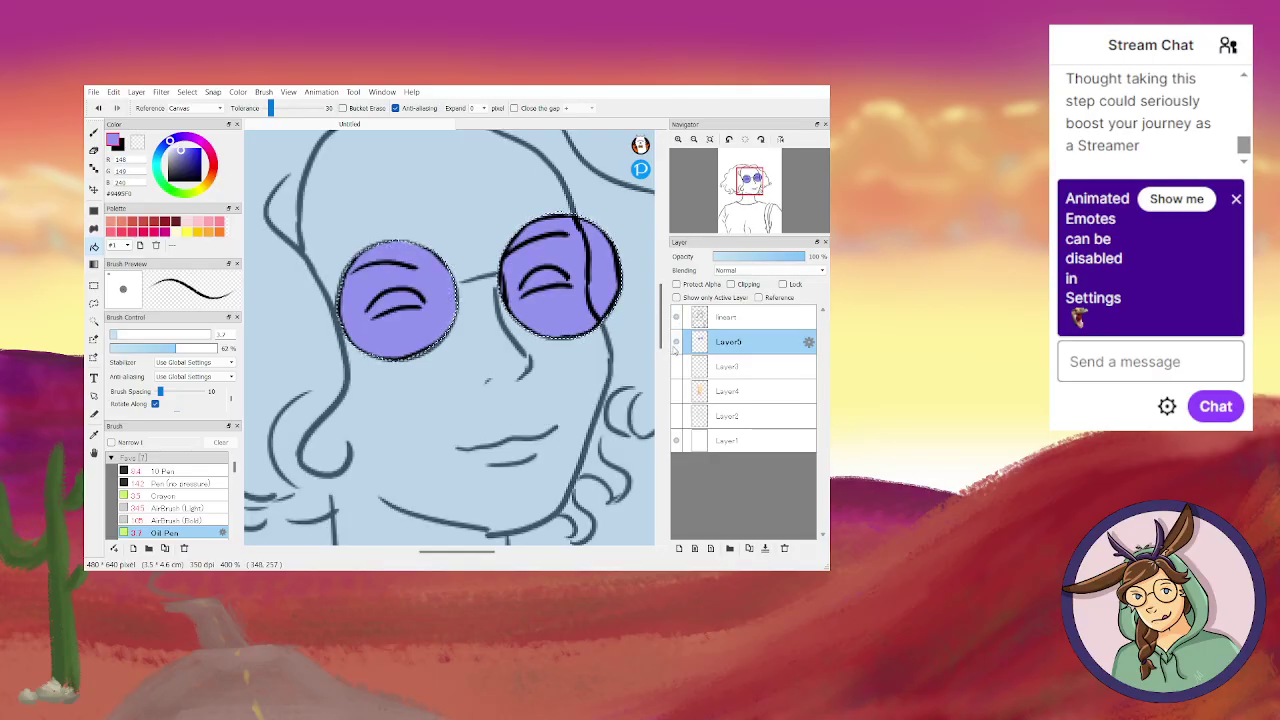
left_click(676, 366)
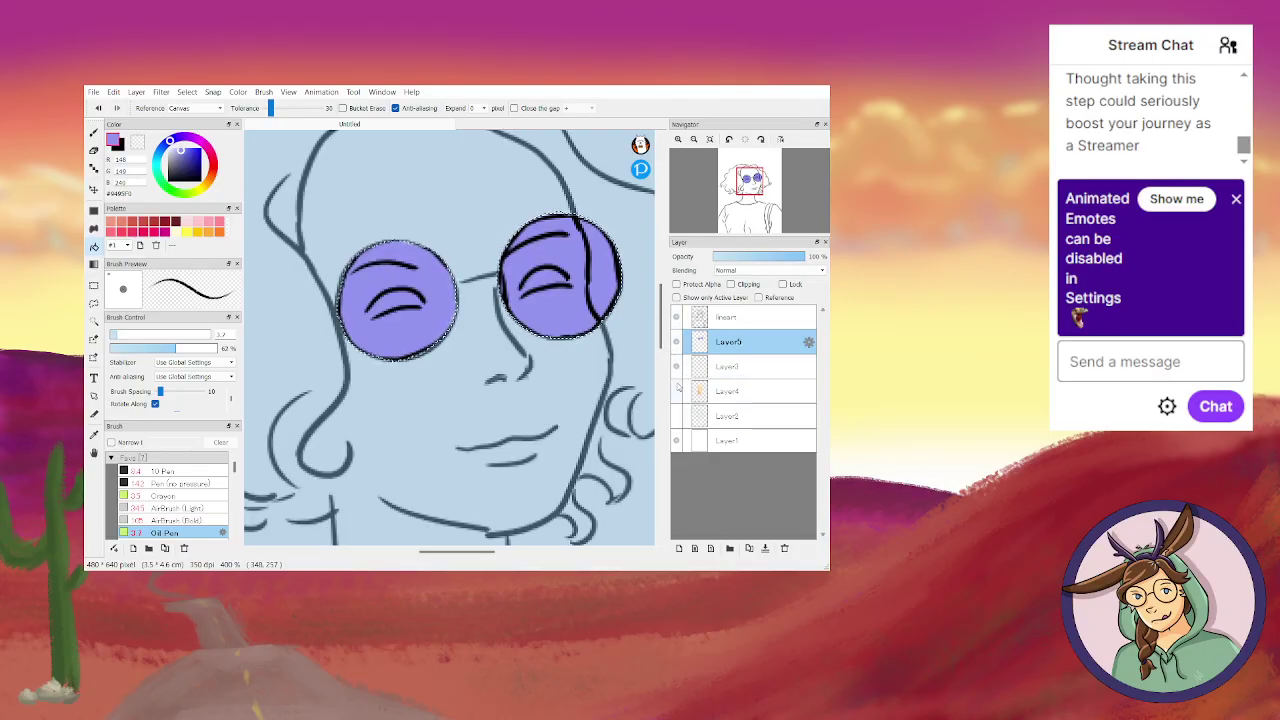
left_click(676, 391)
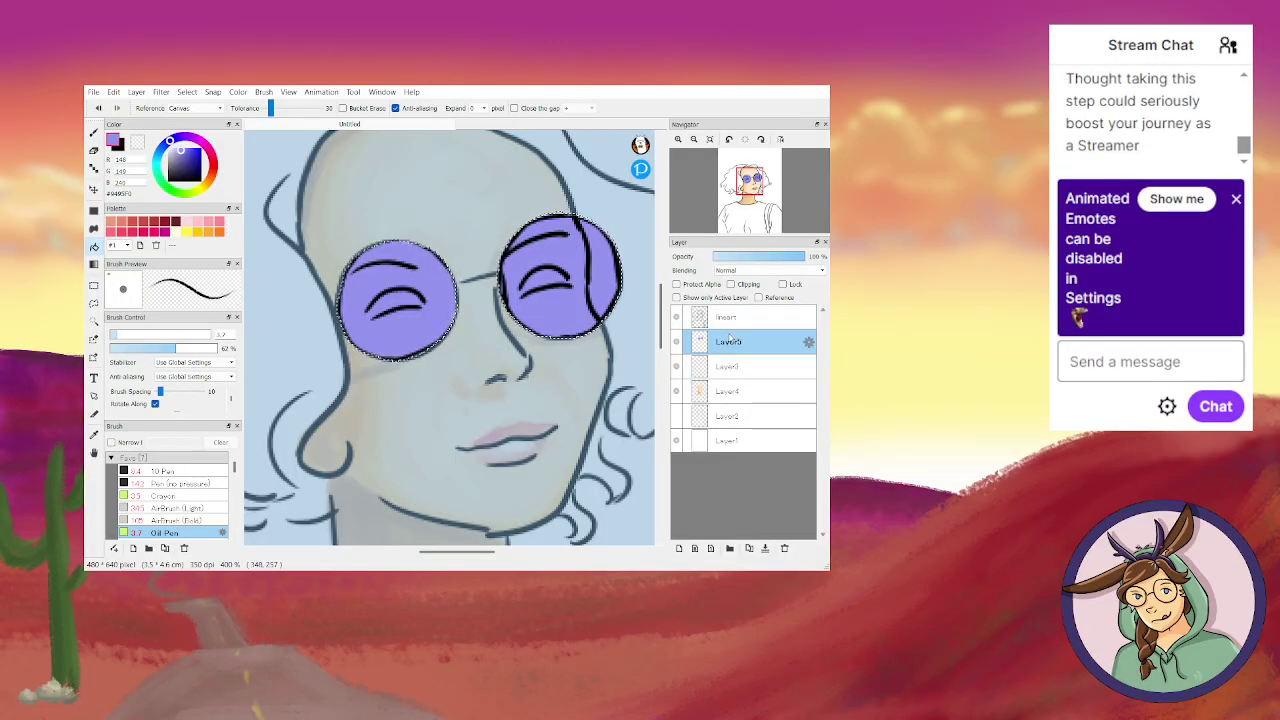
left_click(676, 366)
left_click(676, 391)
left_click(676, 317)
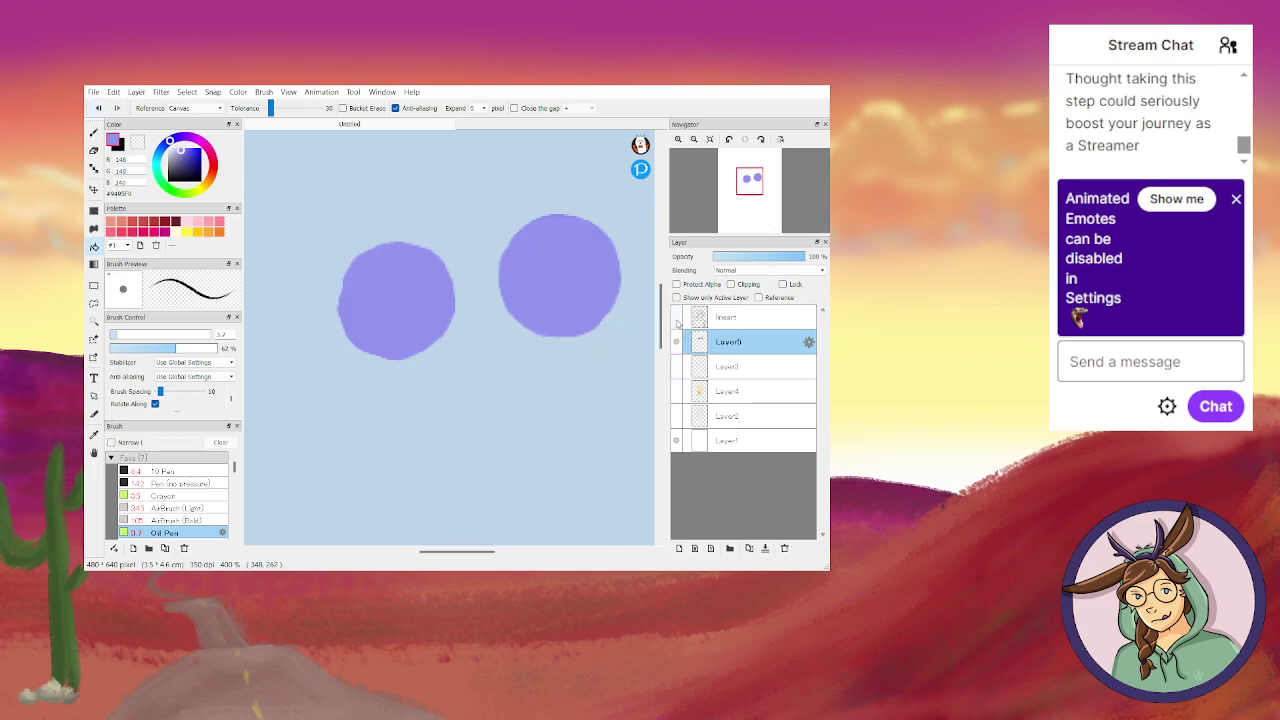
Undo the purple lens fill and restore the lens selection.
left_click(97, 108)
left_click(97, 108)
key("ctrl+y")
left_click(97, 108)
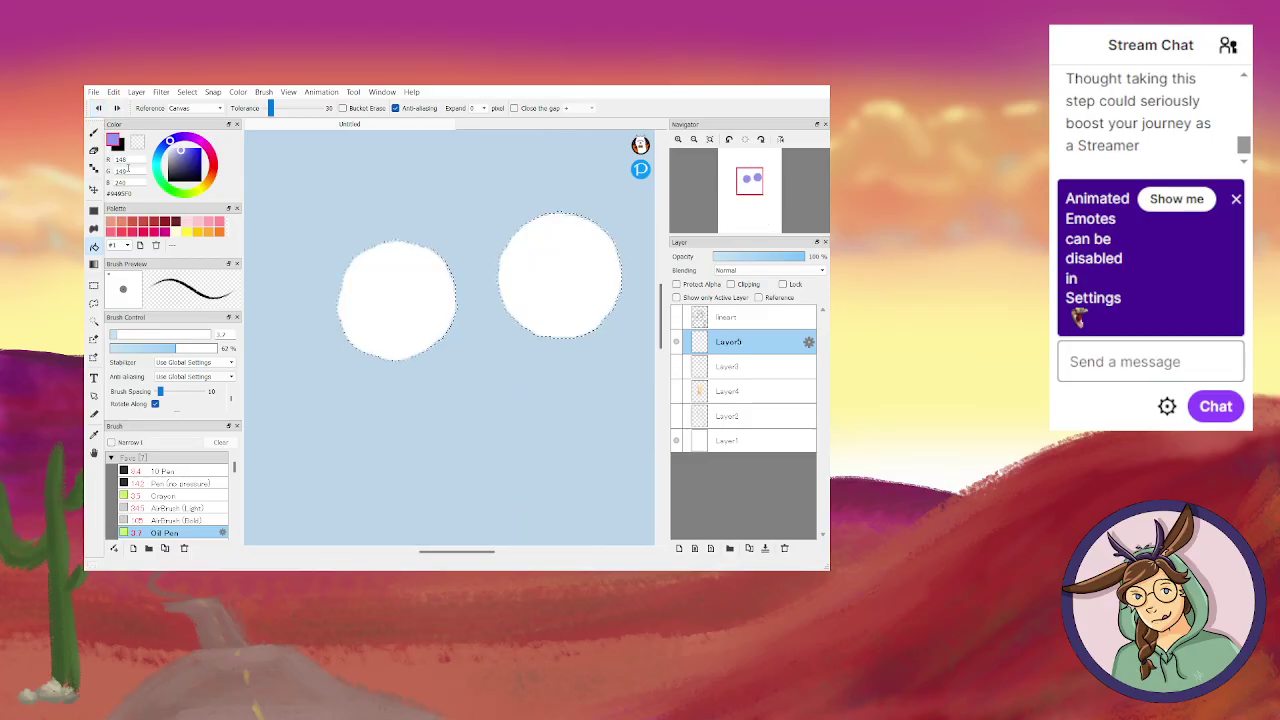
key("ctrl+z")
Refill both lenses with purple #9495F0 at 100% opacity using the 10 Pen settings, and show the eye, skin and lineart layers again.
left_click(143, 350)
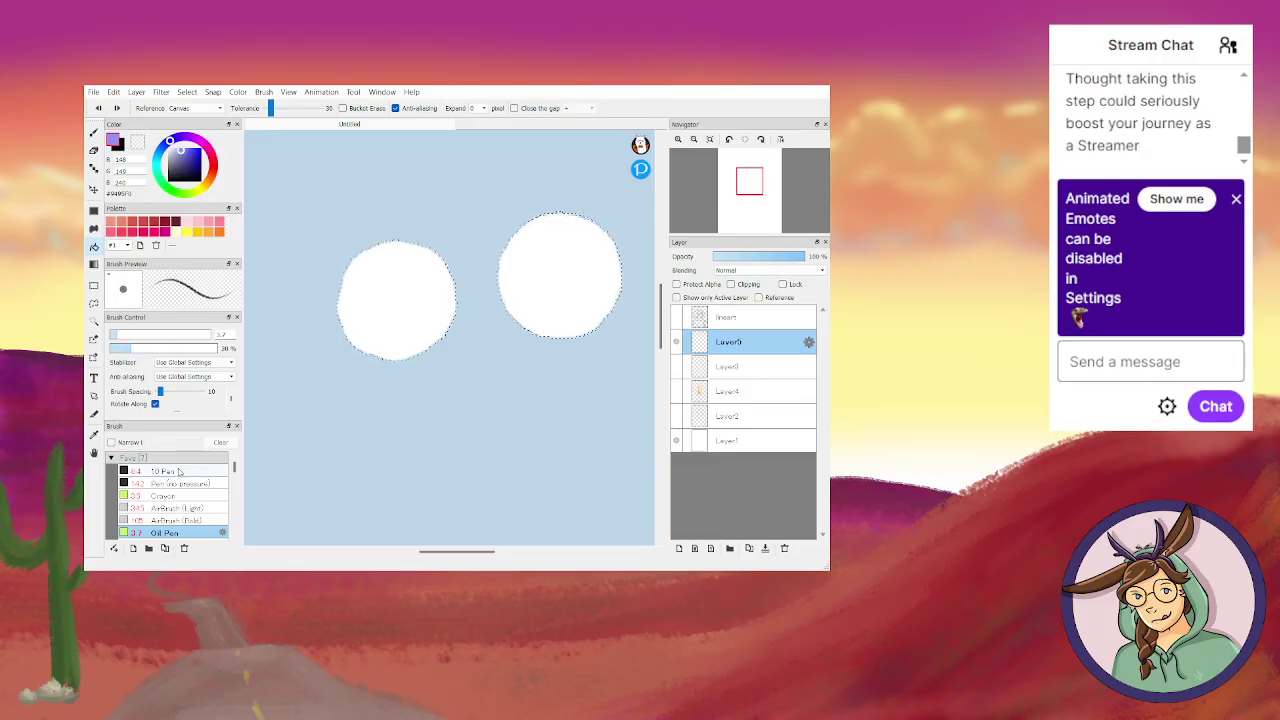
left_click(178, 471)
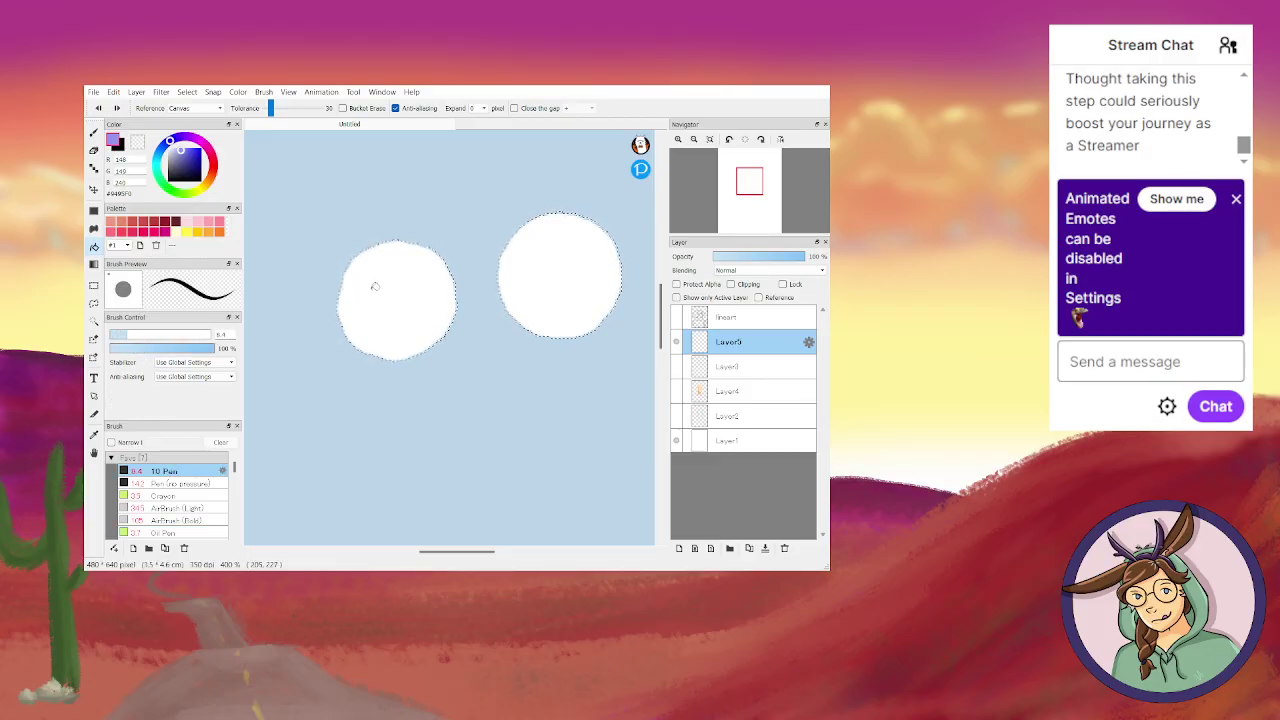
left_click(426, 296)
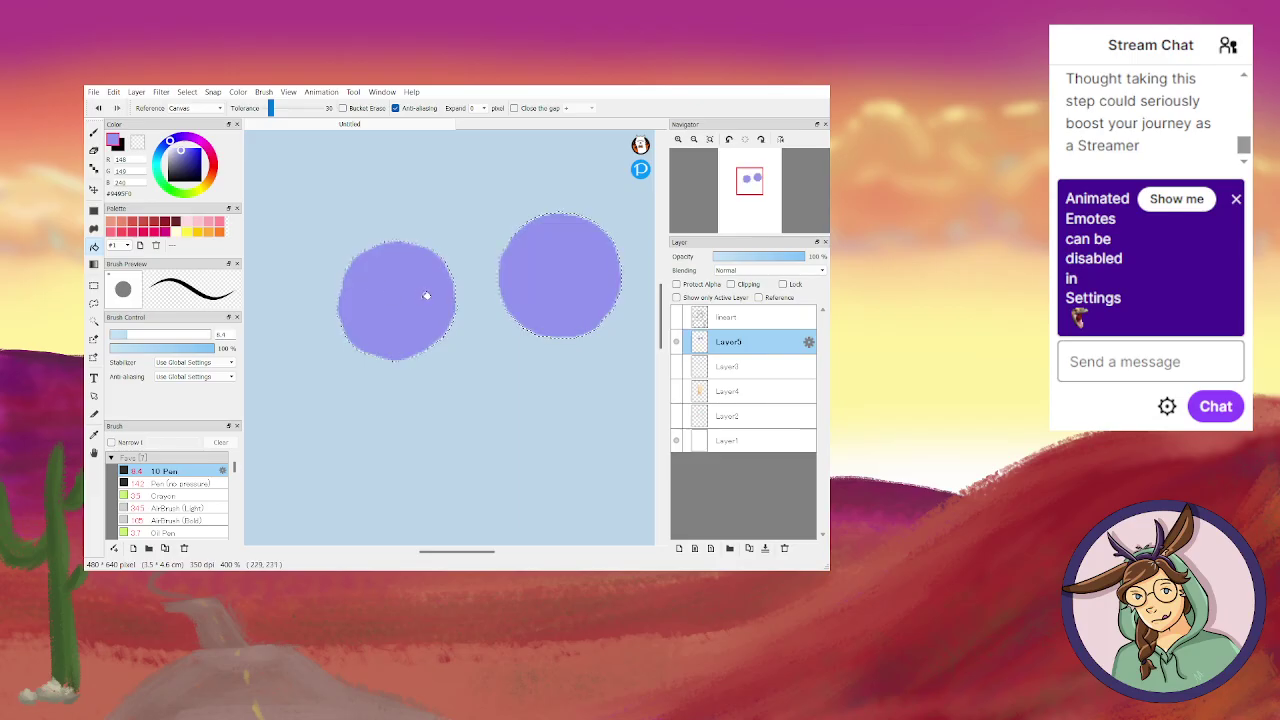
left_click(675, 367)
left_click(676, 392)
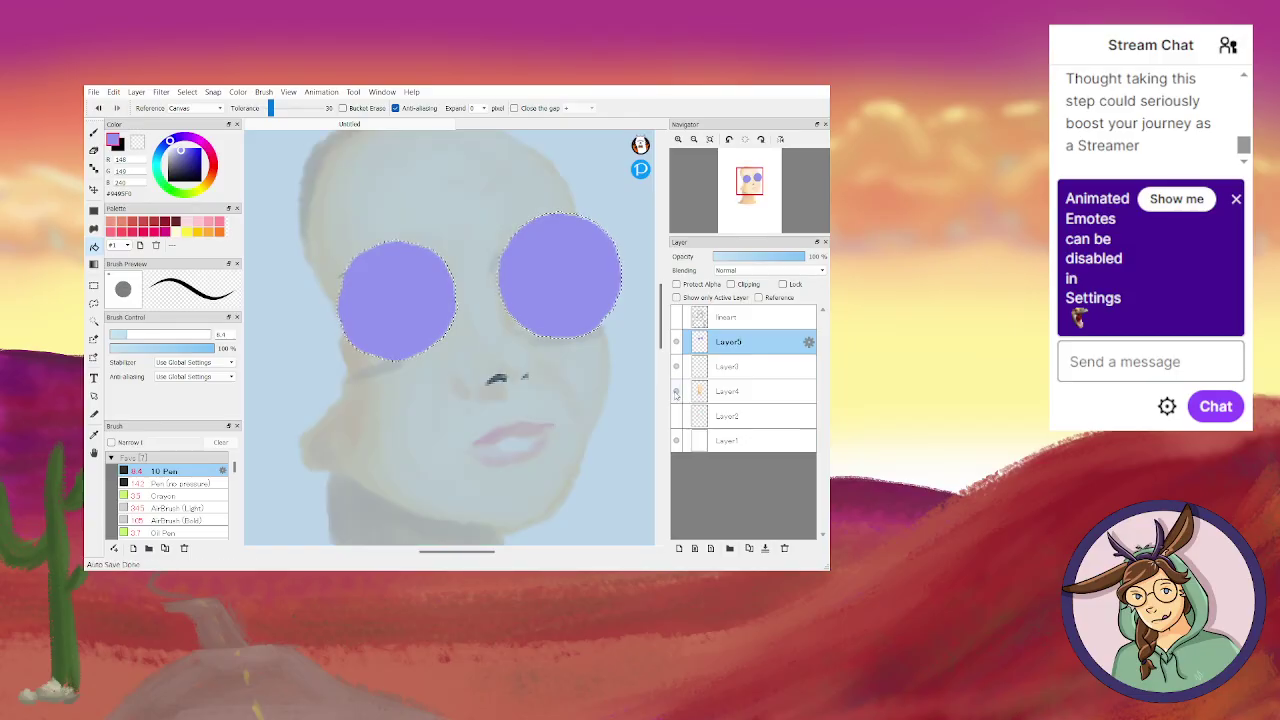
left_click(676, 318)
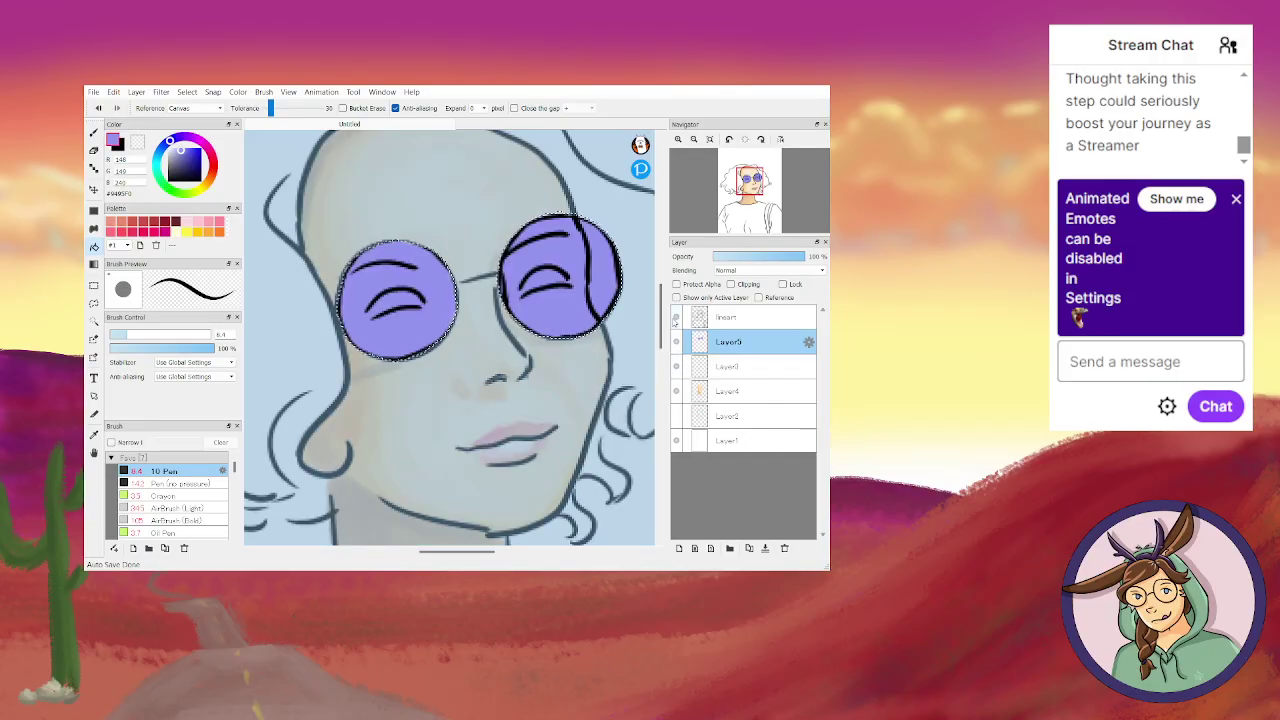
Hide the purple lens layer and rename the layer directly below it as eyes.
key("ctrl+d")
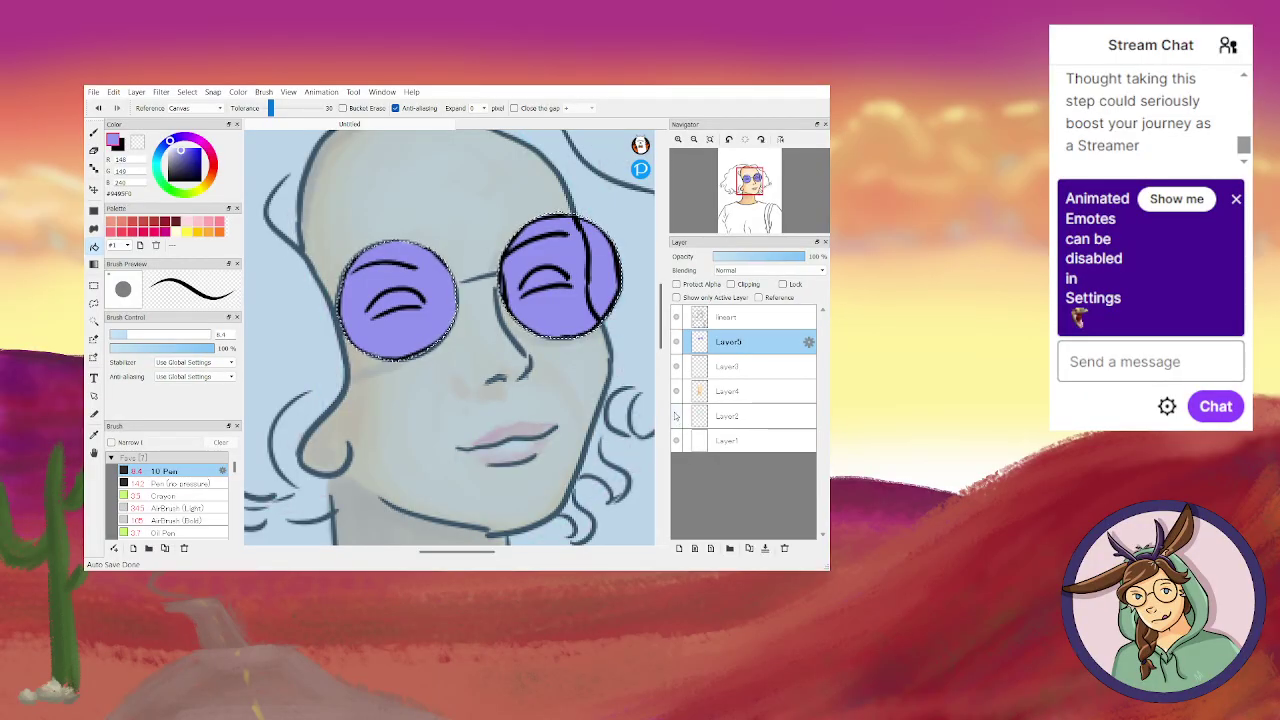
left_click(676, 342)
left_click(676, 342)
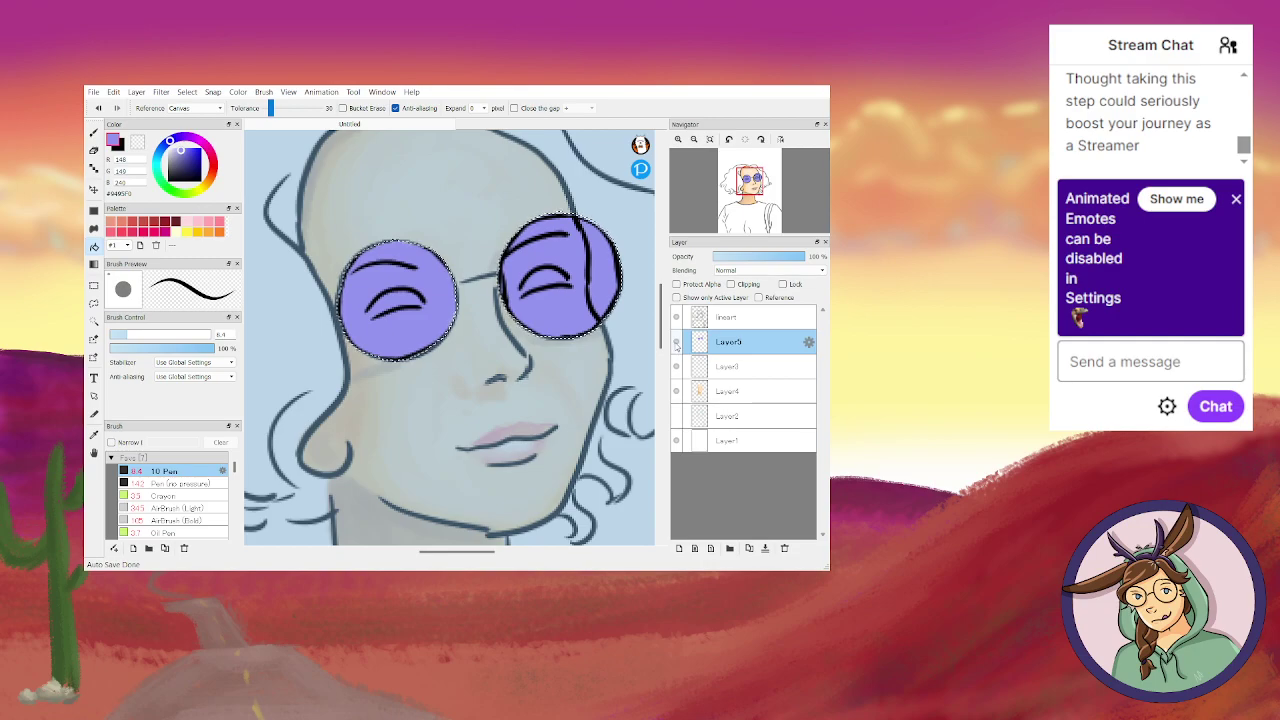
left_click(676, 342)
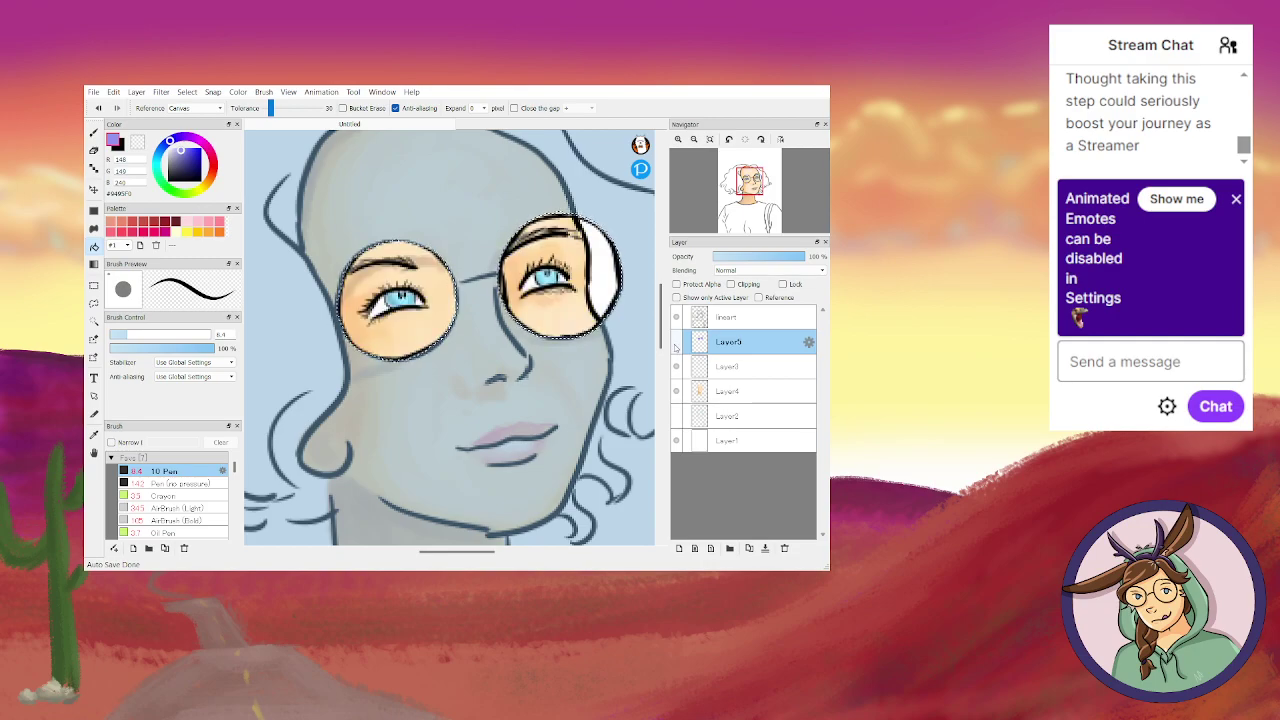
left_click(724, 373)
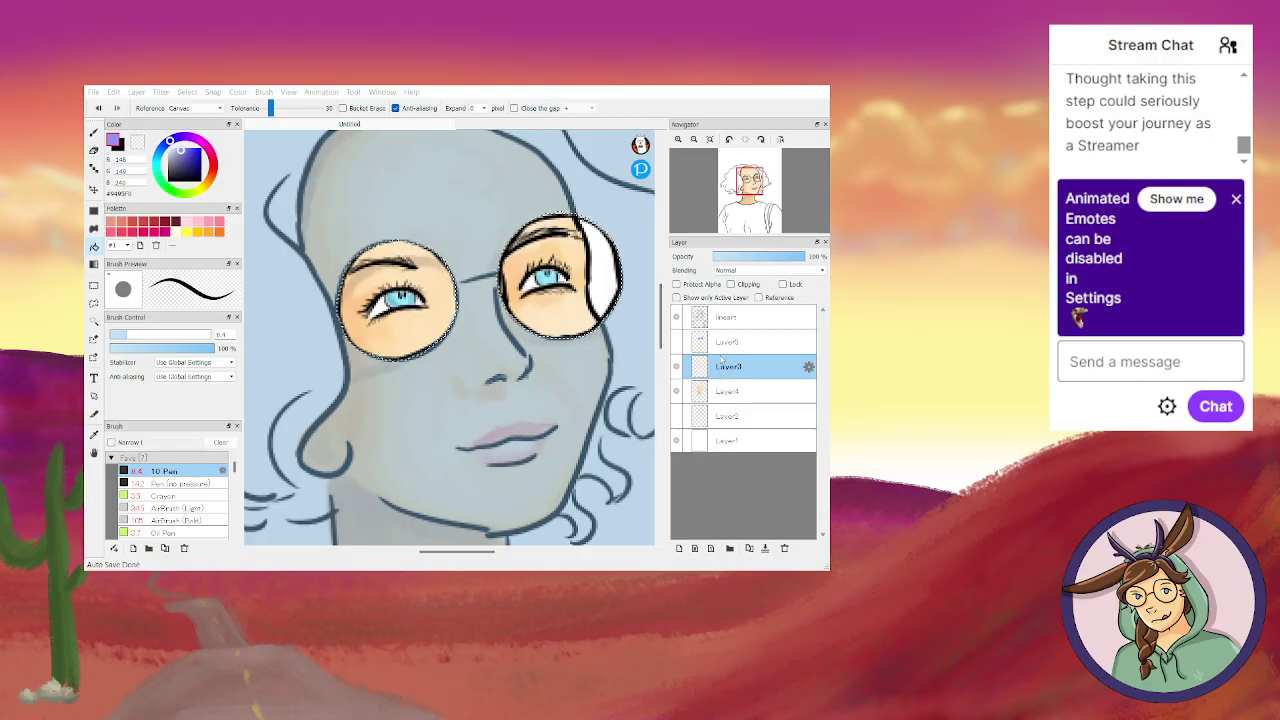
type("eyes")
key("Return")
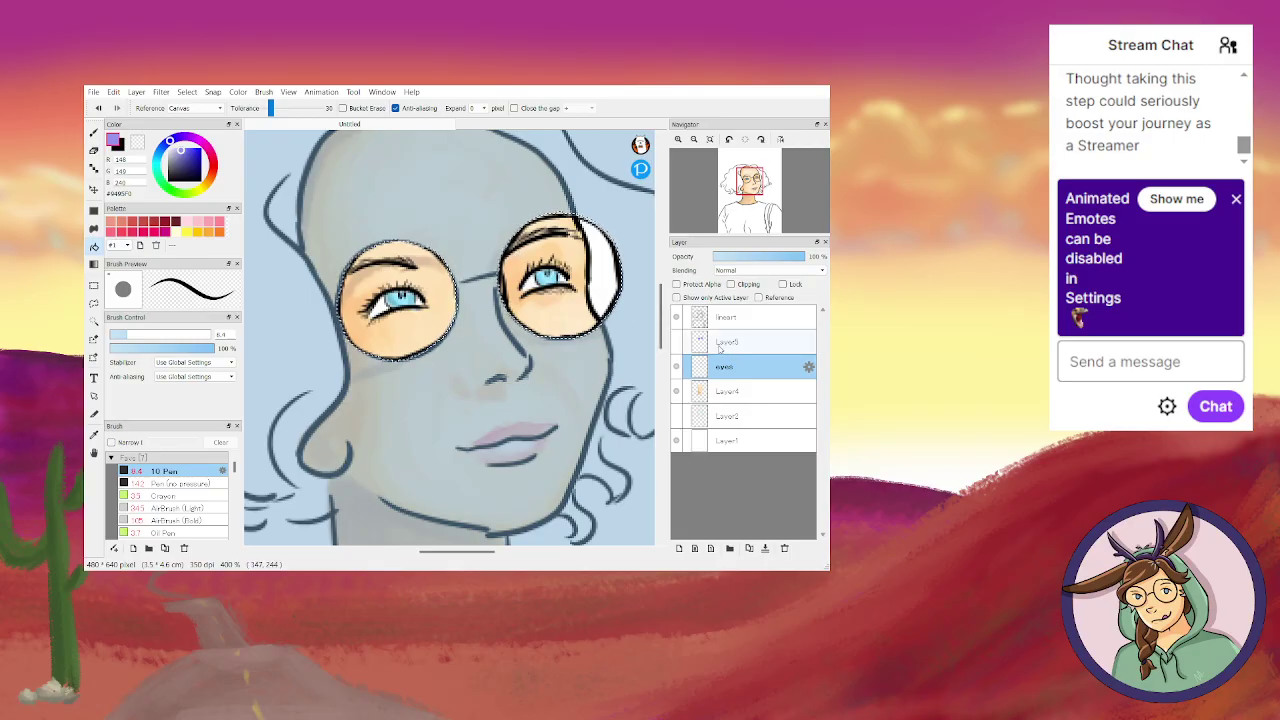
Show the purple lens layer again and set its opacity to 53%.
left_click(724, 346)
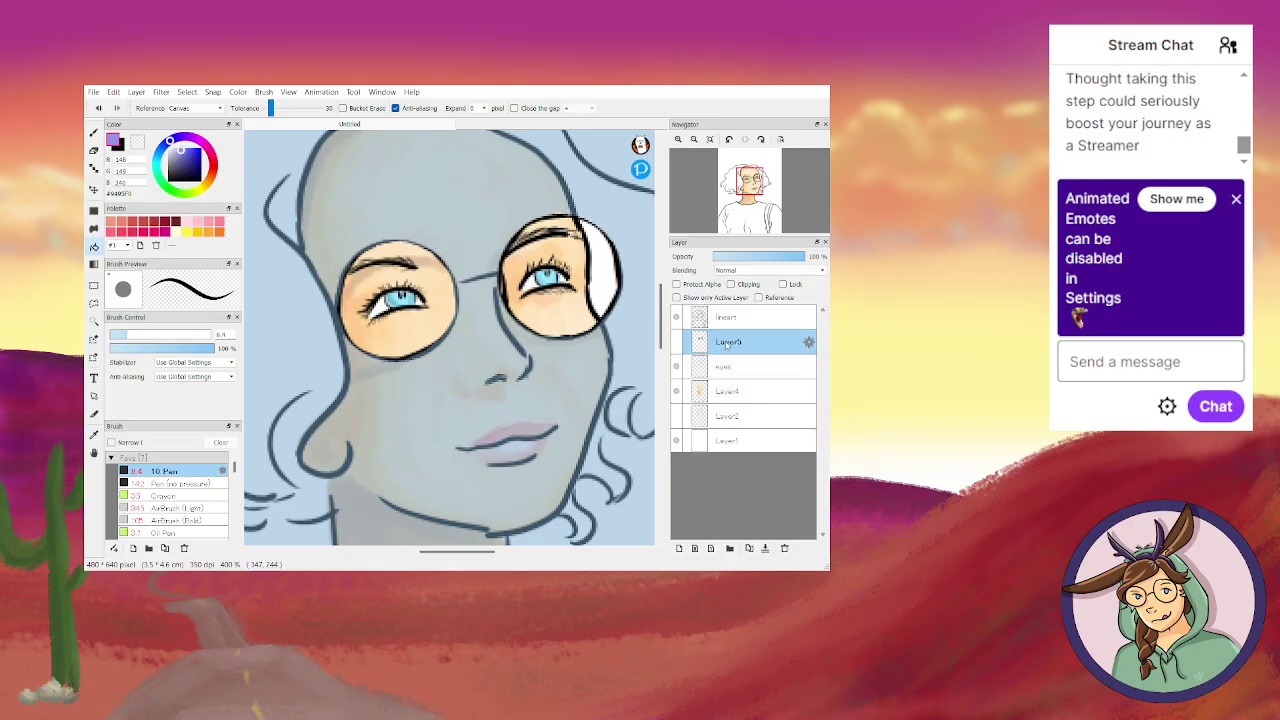
left_click(677, 342)
left_click_drag(774, 257, 762, 259)
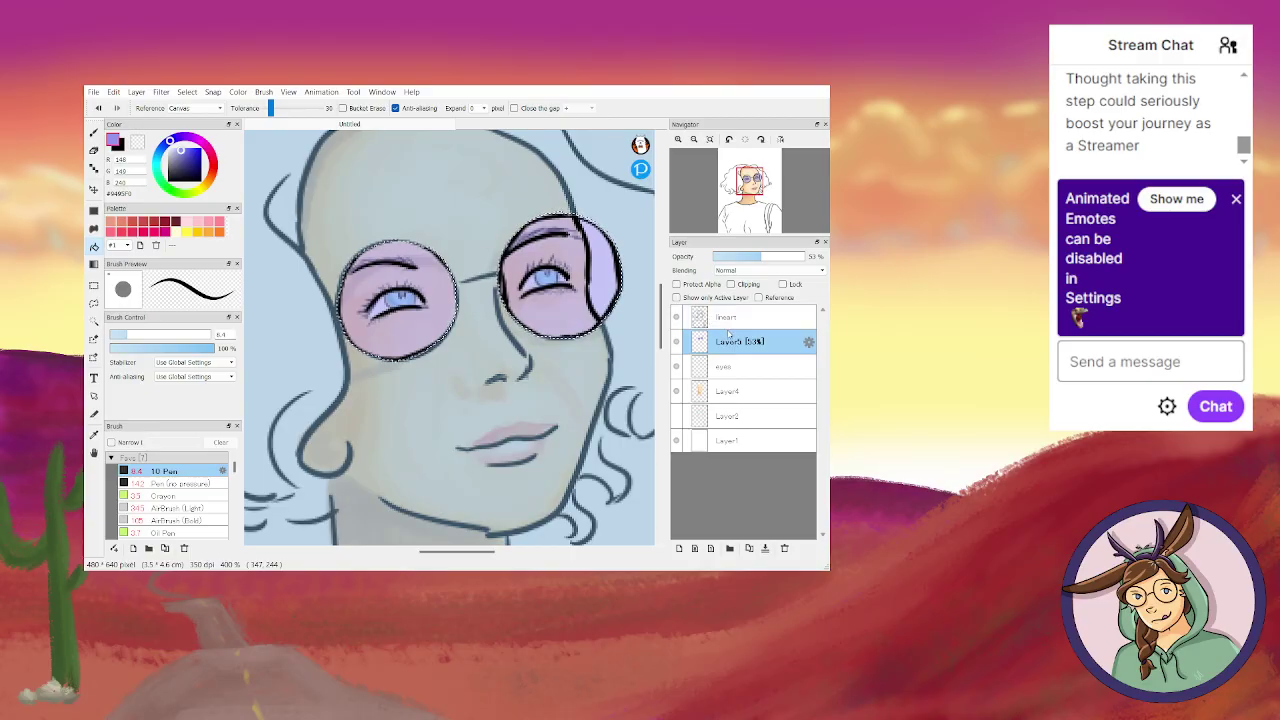
Move the lens layer above the lineart layer and clear the lens selection.
left_click_drag(727, 341, 730, 313)
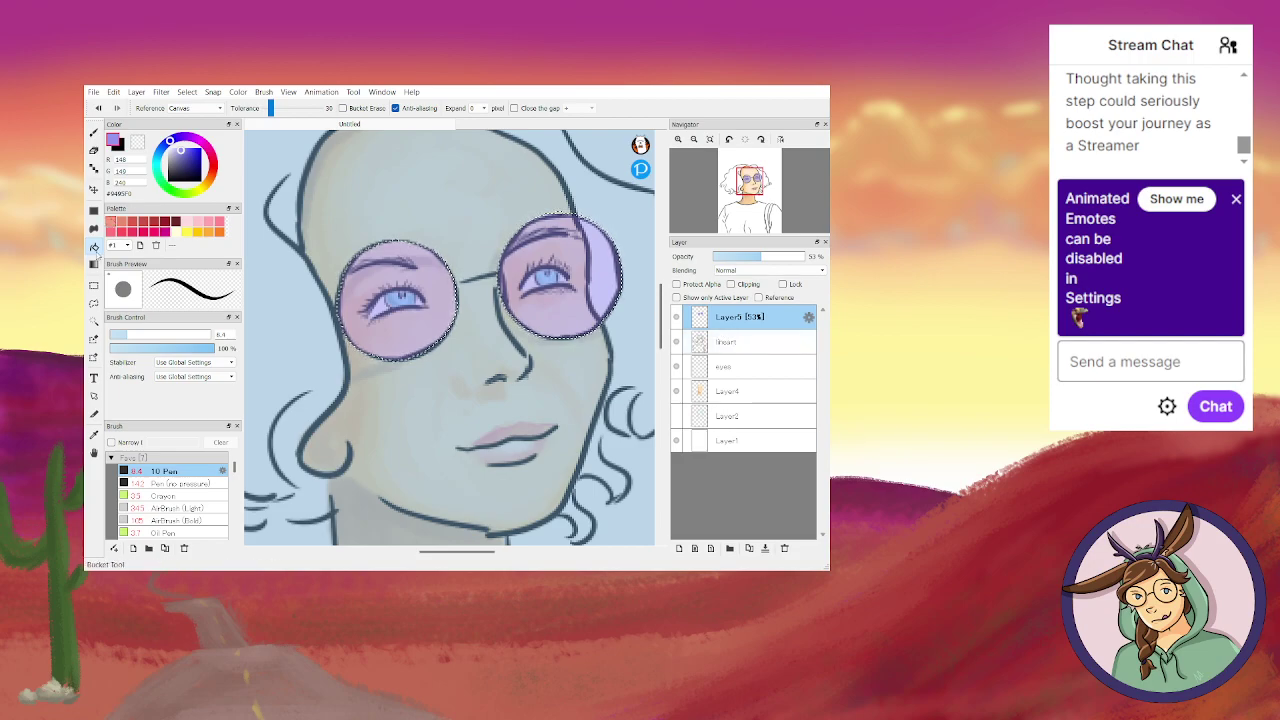
left_click(94, 286)
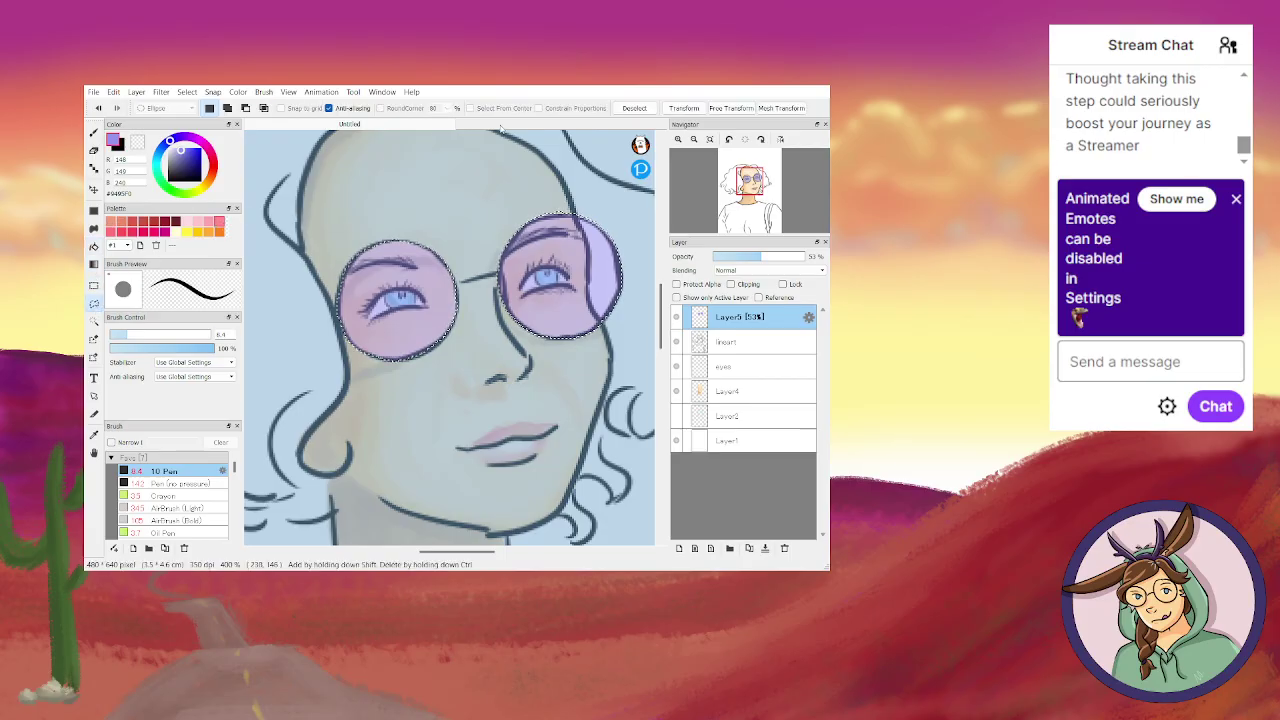
left_click(632, 108)
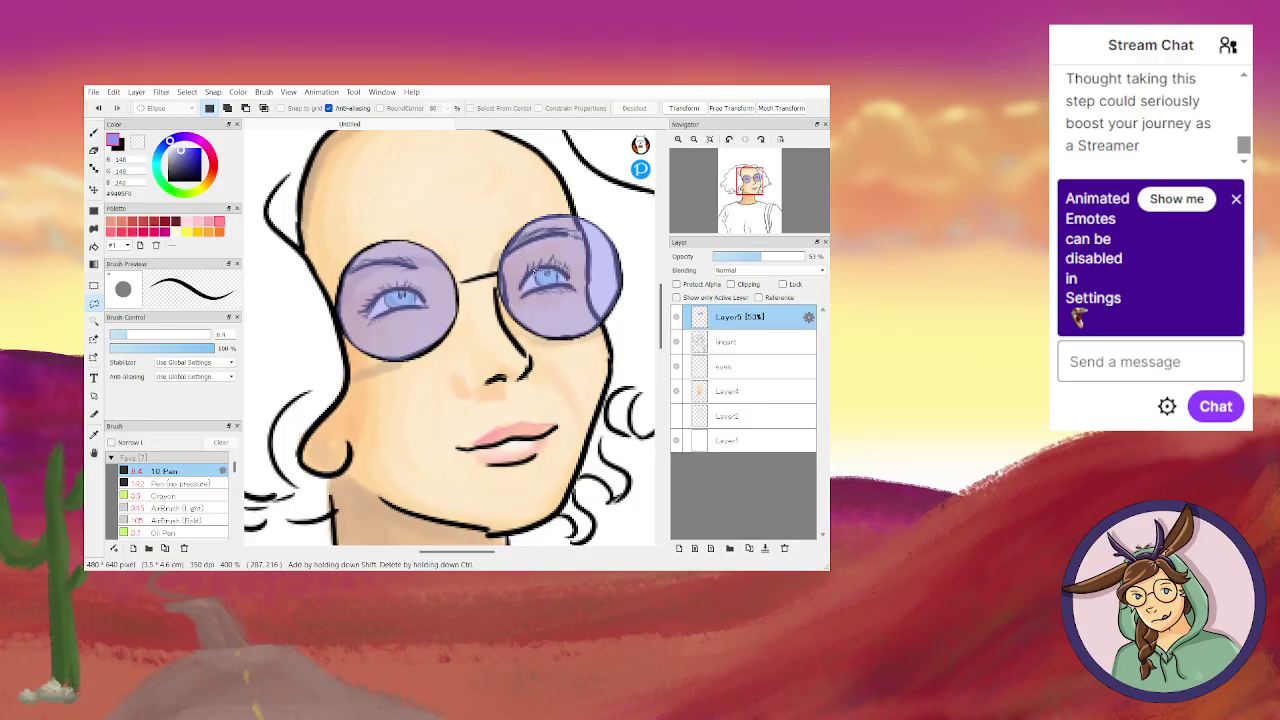
Set the Crayon brush to pale lavender #DADAFF at a size of about 2, and add a new layer above the lens layer.
left_click(725, 344)
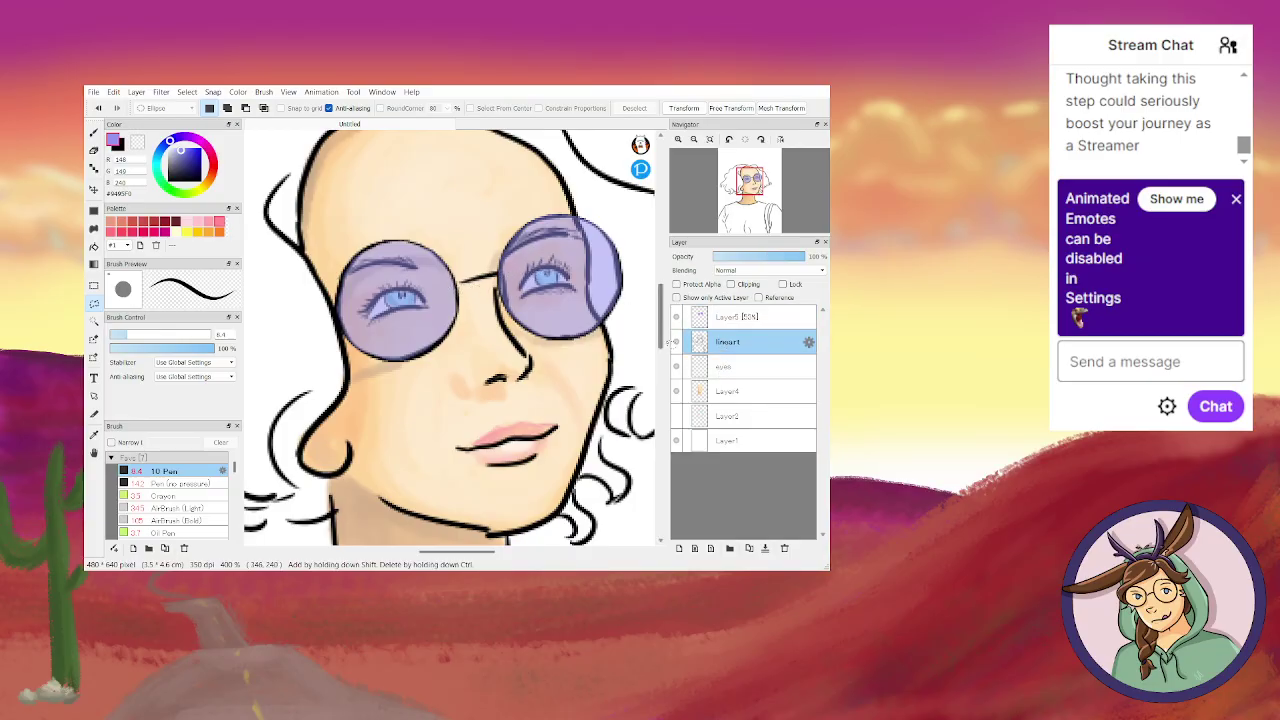
left_click(168, 149)
left_click_drag(170, 150, 178, 152)
key("b")
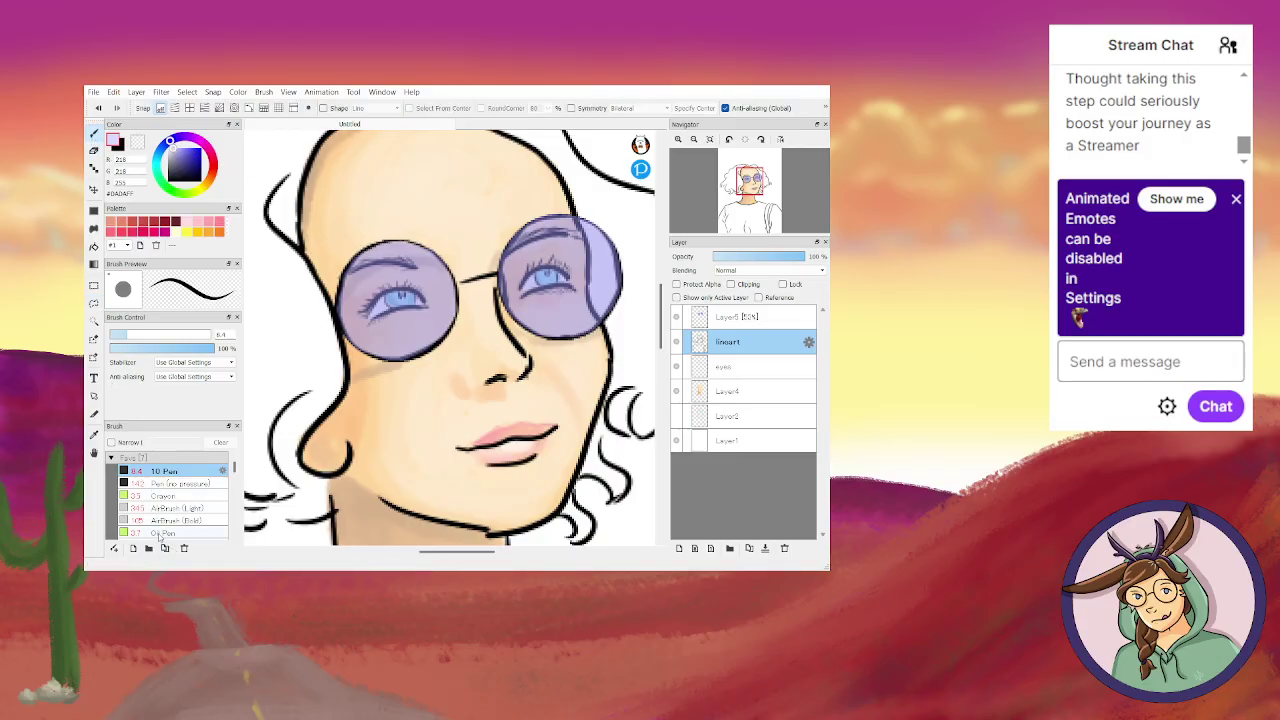
left_click(156, 534)
left_click(153, 497)
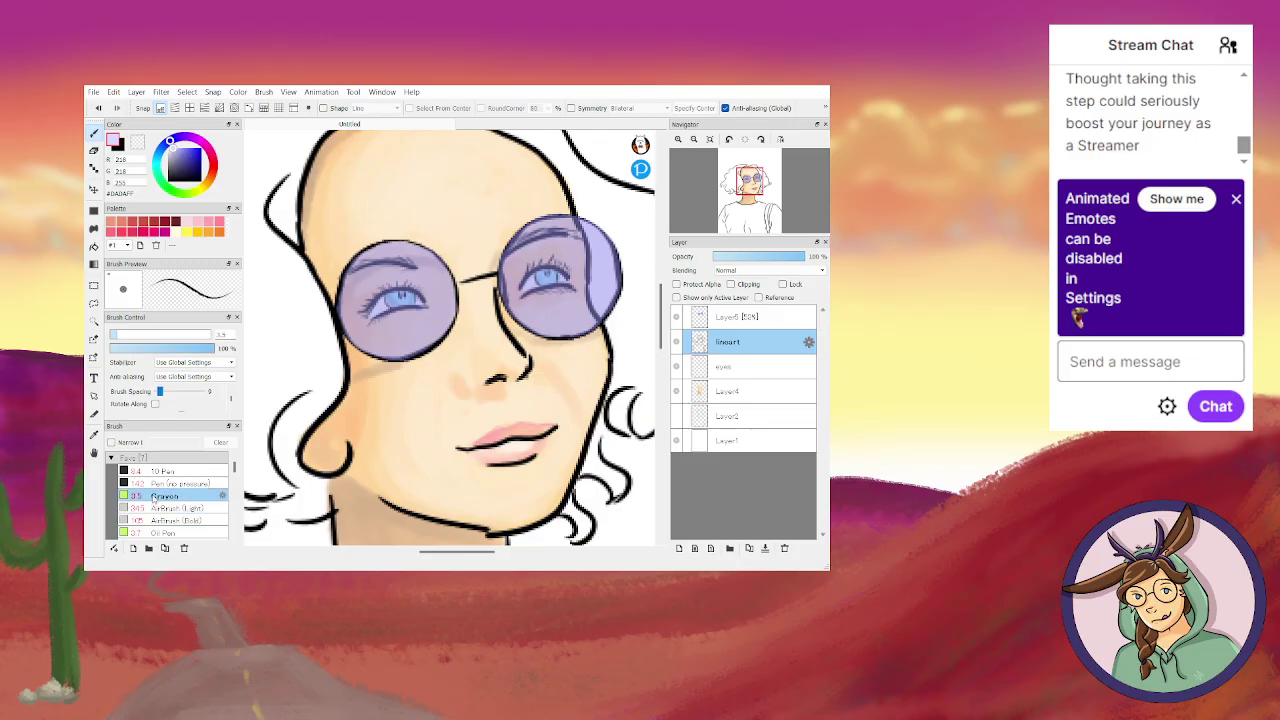
left_click(118, 335)
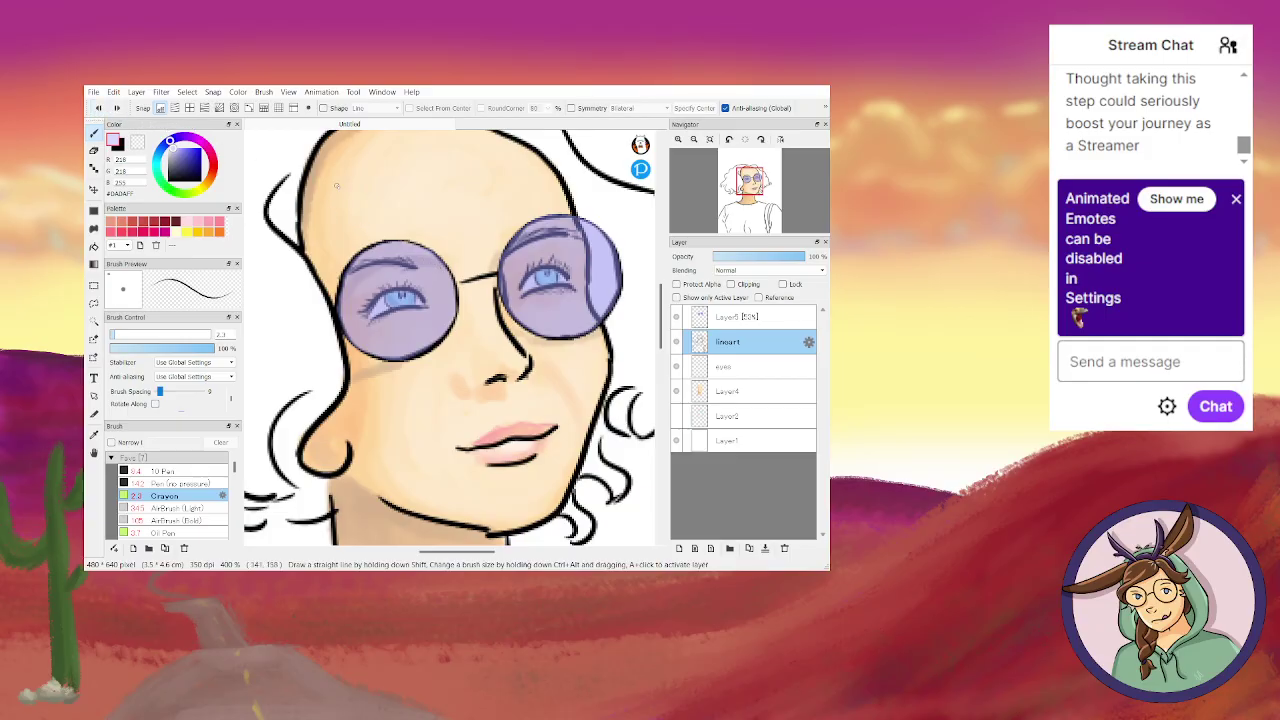
left_click(716, 321)
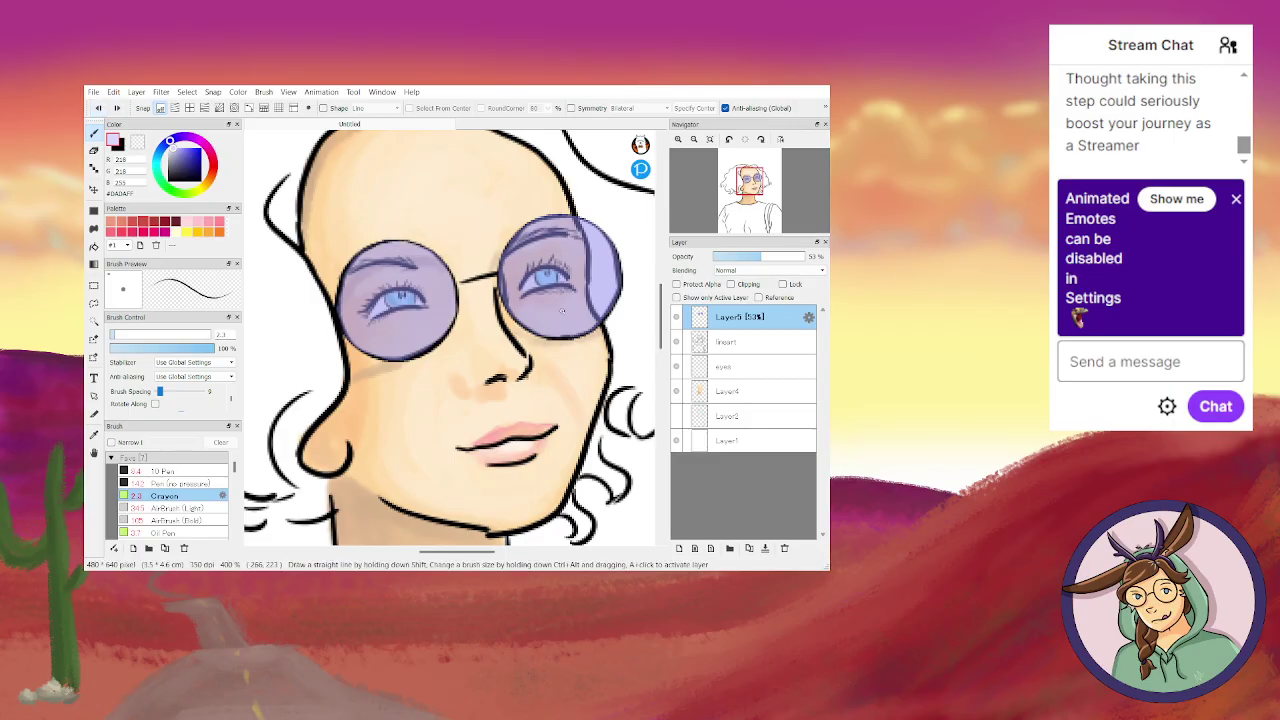
left_click(679, 549)
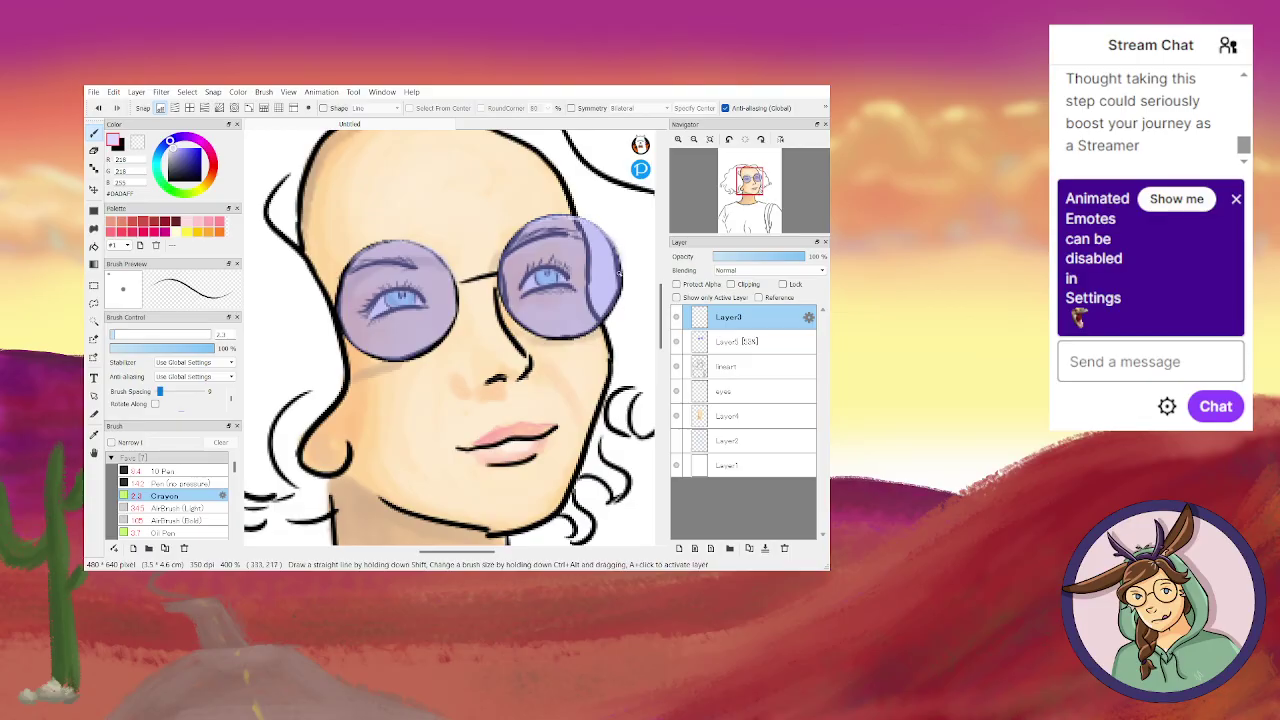
Undo the pale lavender strokes along the lens rim.
left_click(98, 108)
left_click(98, 108)
left_click(98, 108)
left_click(98, 108)
left_click(98, 108)
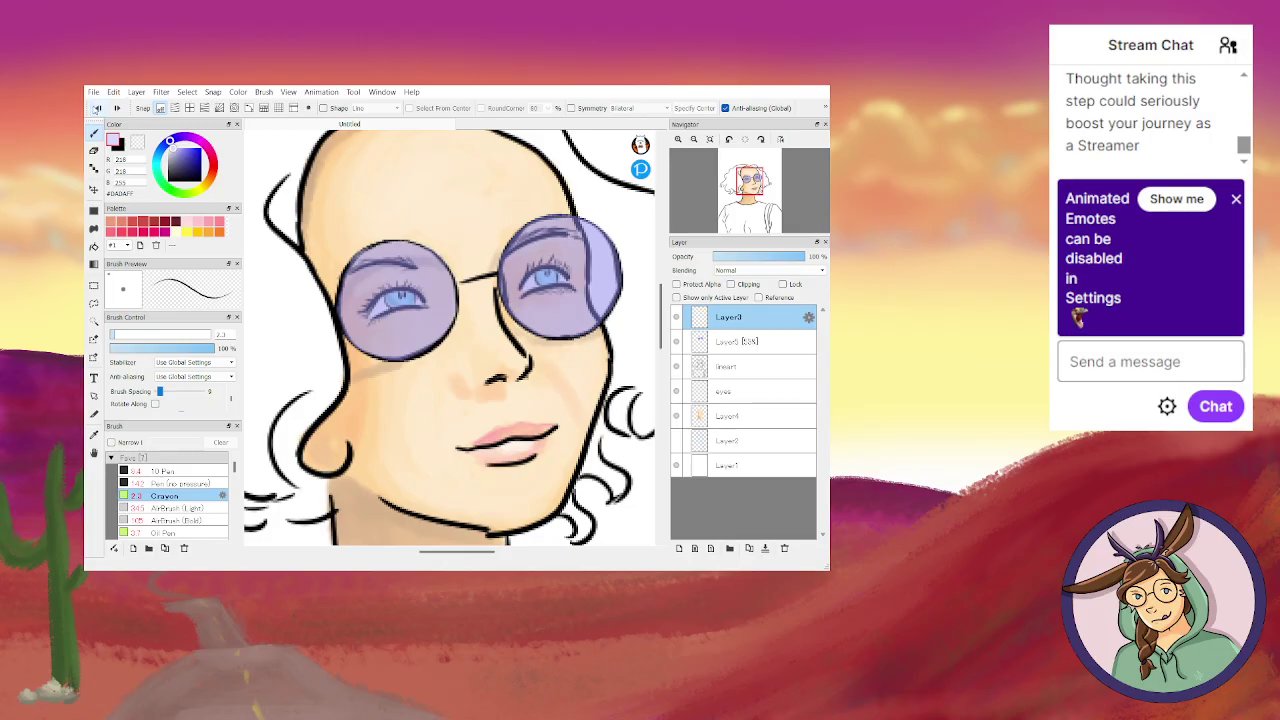
Draw thin highlights in a lighter lavender along the glasses' rims and across the bridge with the Crayon brush.
left_click(171, 147)
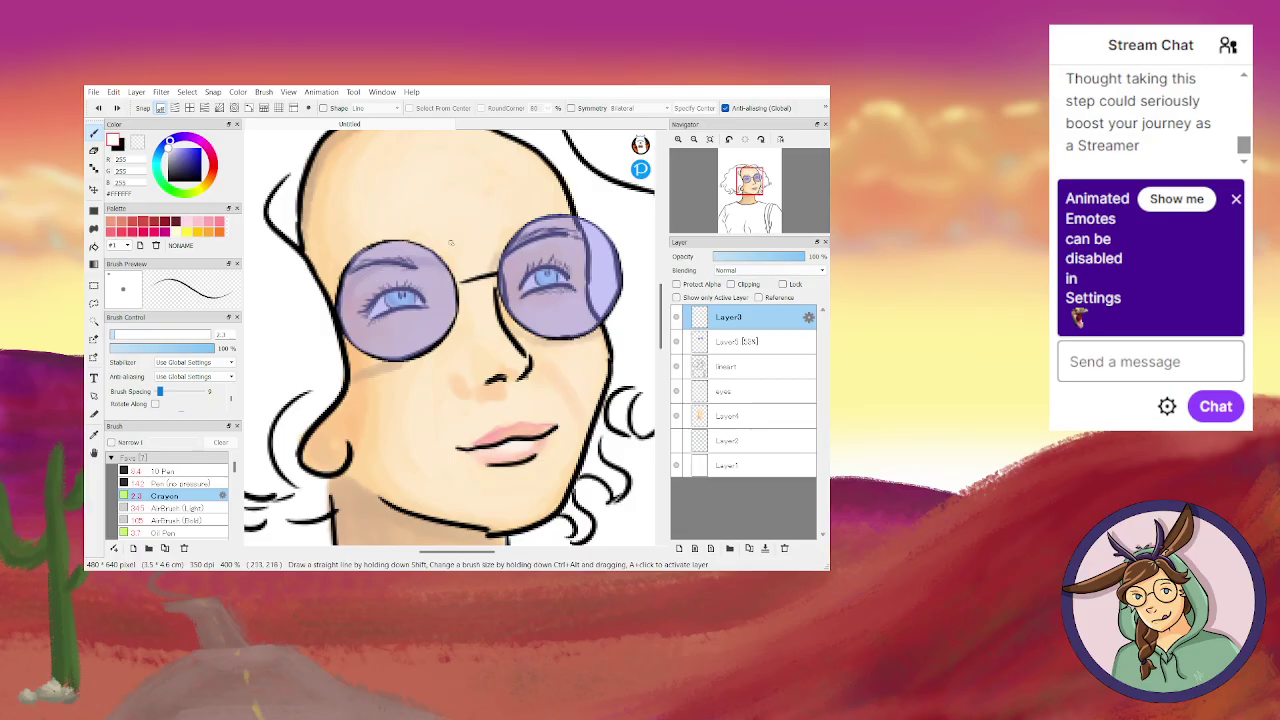
left_click(171, 146)
left_click(172, 149)
mouse_move(530, 220)
left_mouse_down()
mouse_move(602, 230)
mouse_move(624, 292)
mouse_move(610, 316)
left_mouse_up()
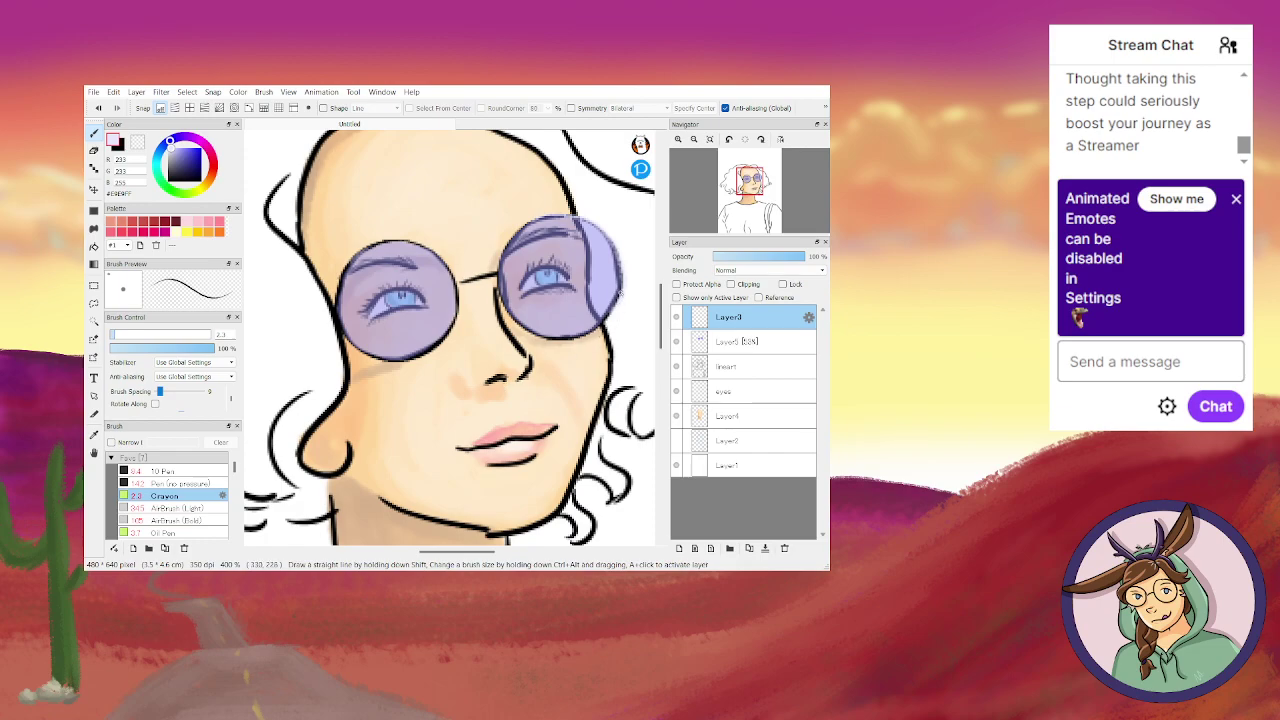
left_click_drag(618, 293, 582, 334)
left_click_drag(464, 282, 503, 270)
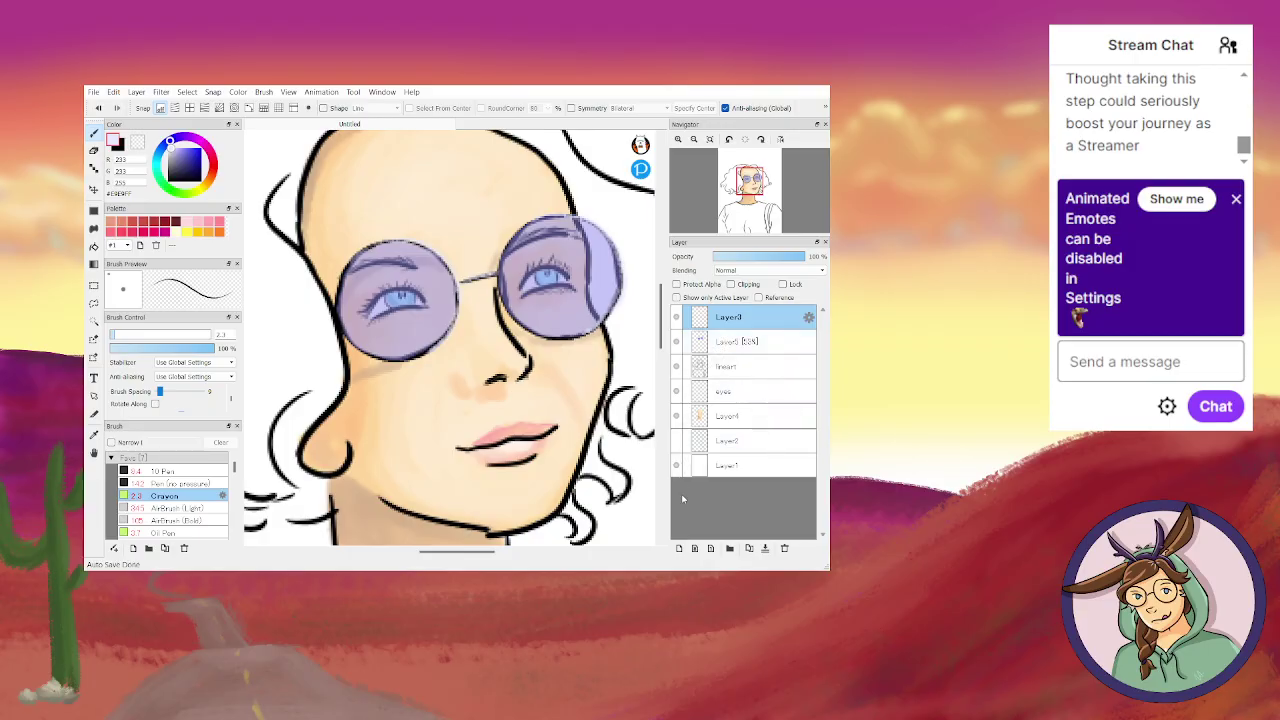
On a new top layer, paint the hair on the left side of the face yellow #FFF144 with the Oil Pen at size about 47.
left_click(679, 548)
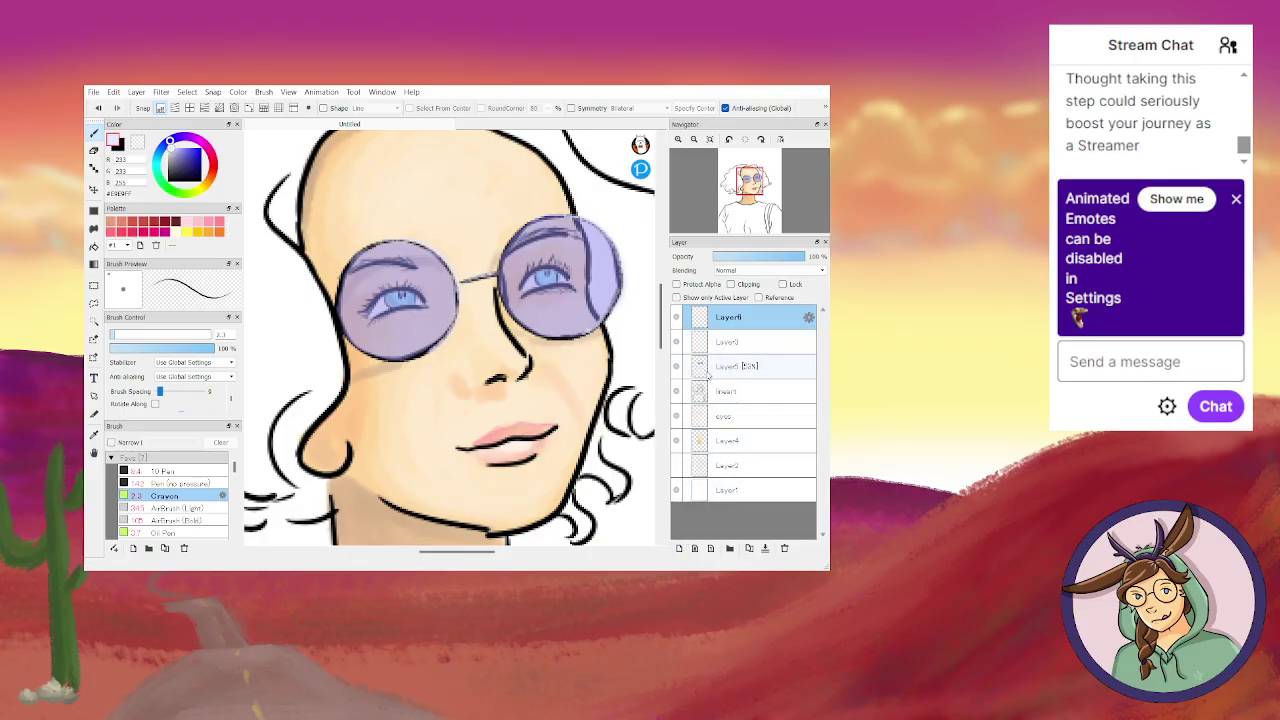
scroll(591, 288, "down", 1)
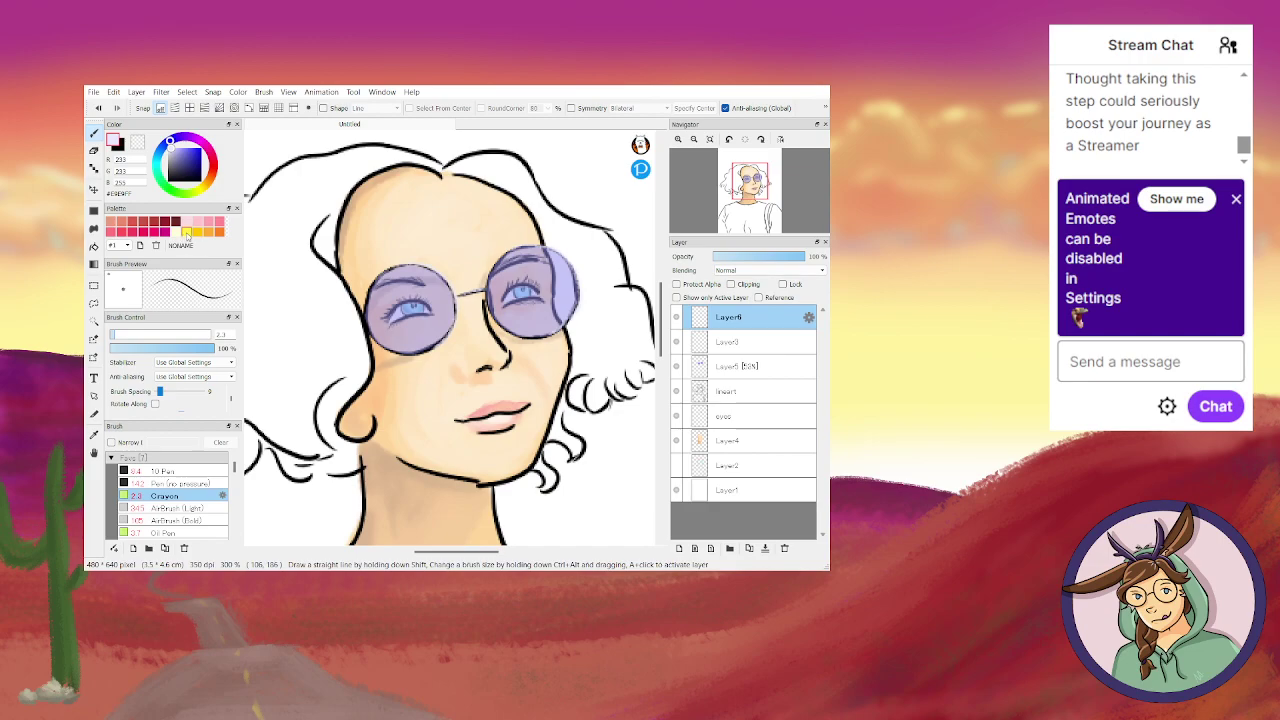
left_click(186, 232)
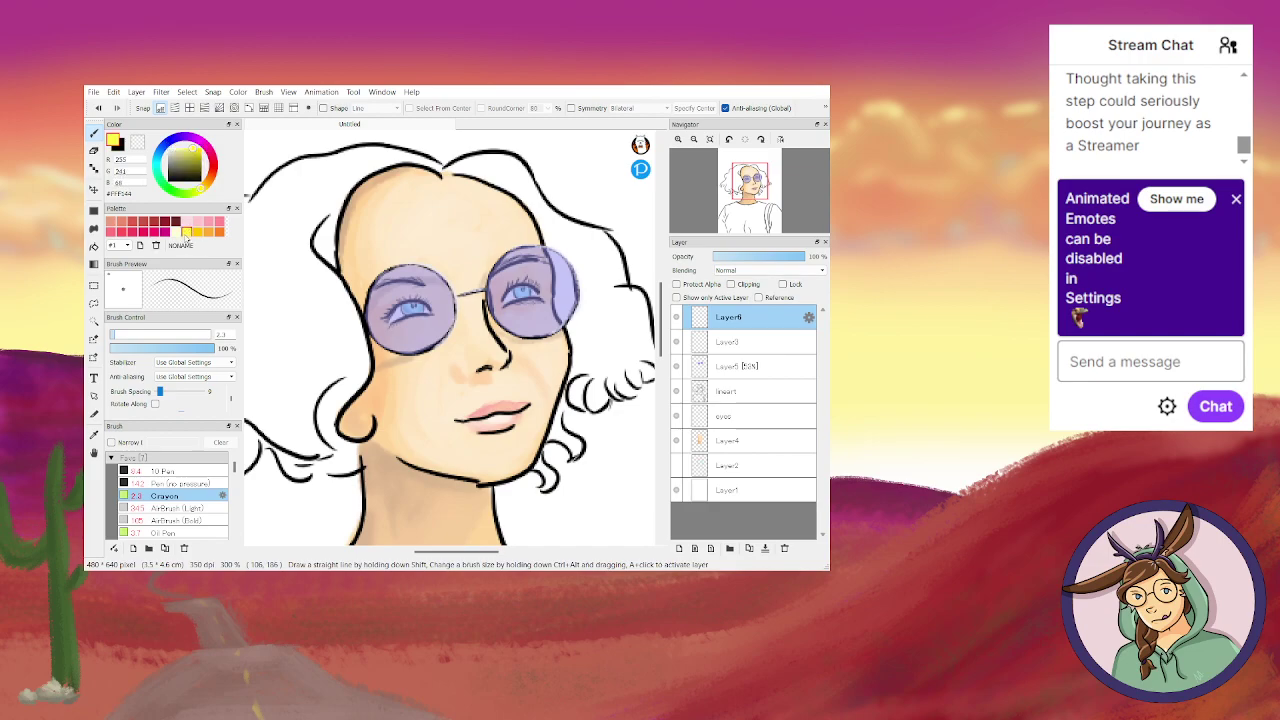
left_click(166, 532)
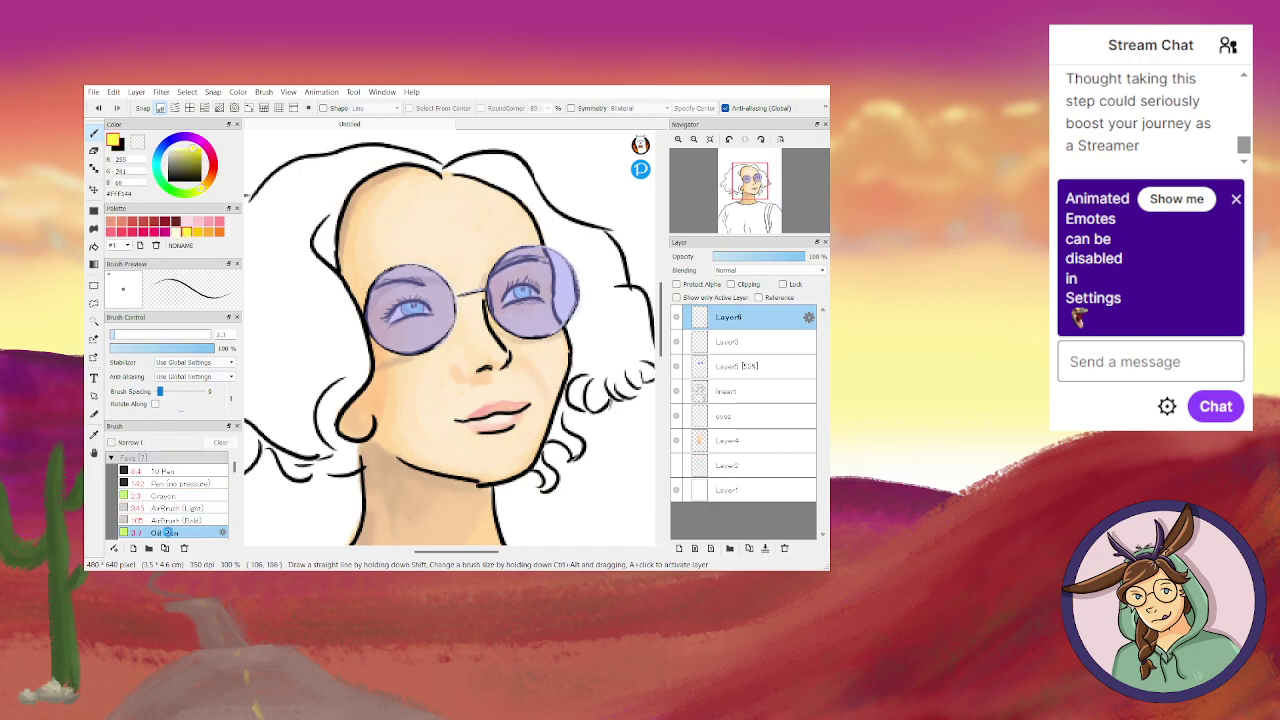
left_click_drag(423, 549, 405, 549)
left_click(182, 334)
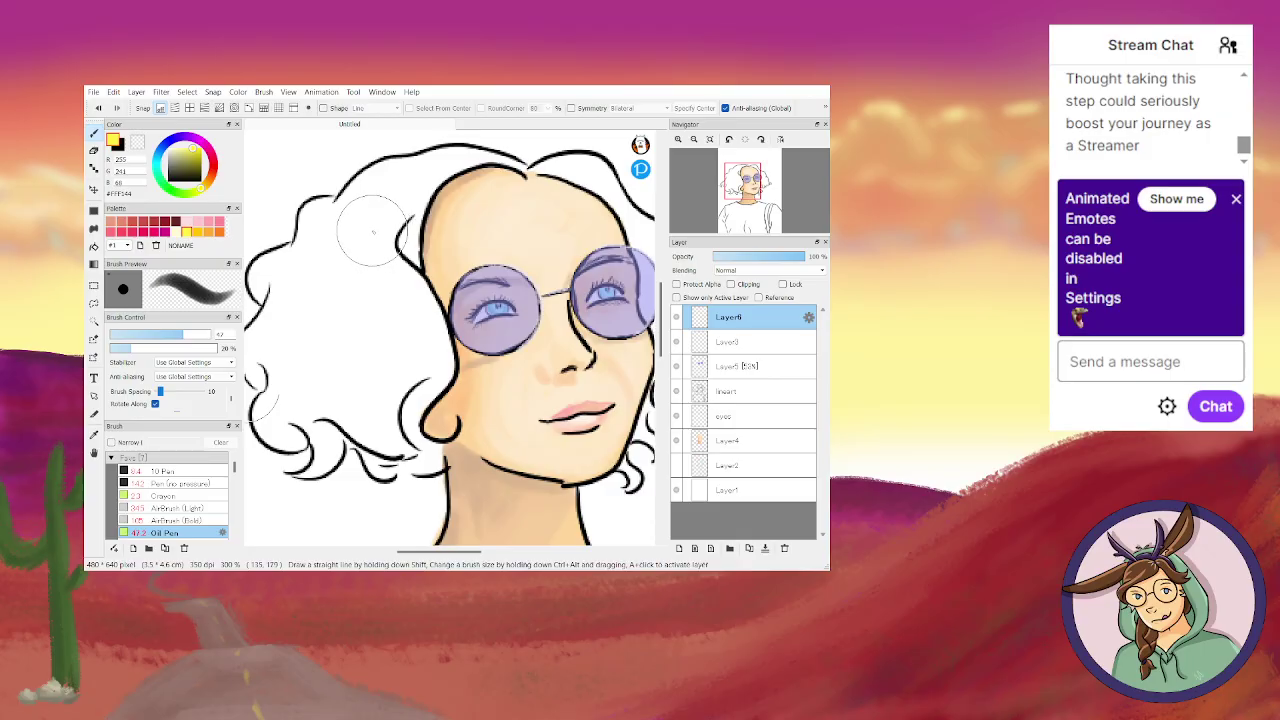
mouse_move(338, 220)
left_mouse_down()
mouse_move(314, 223)
mouse_move(320, 214)
mouse_move(308, 241)
mouse_move(280, 255)
mouse_move(286, 286)
left_mouse_up()
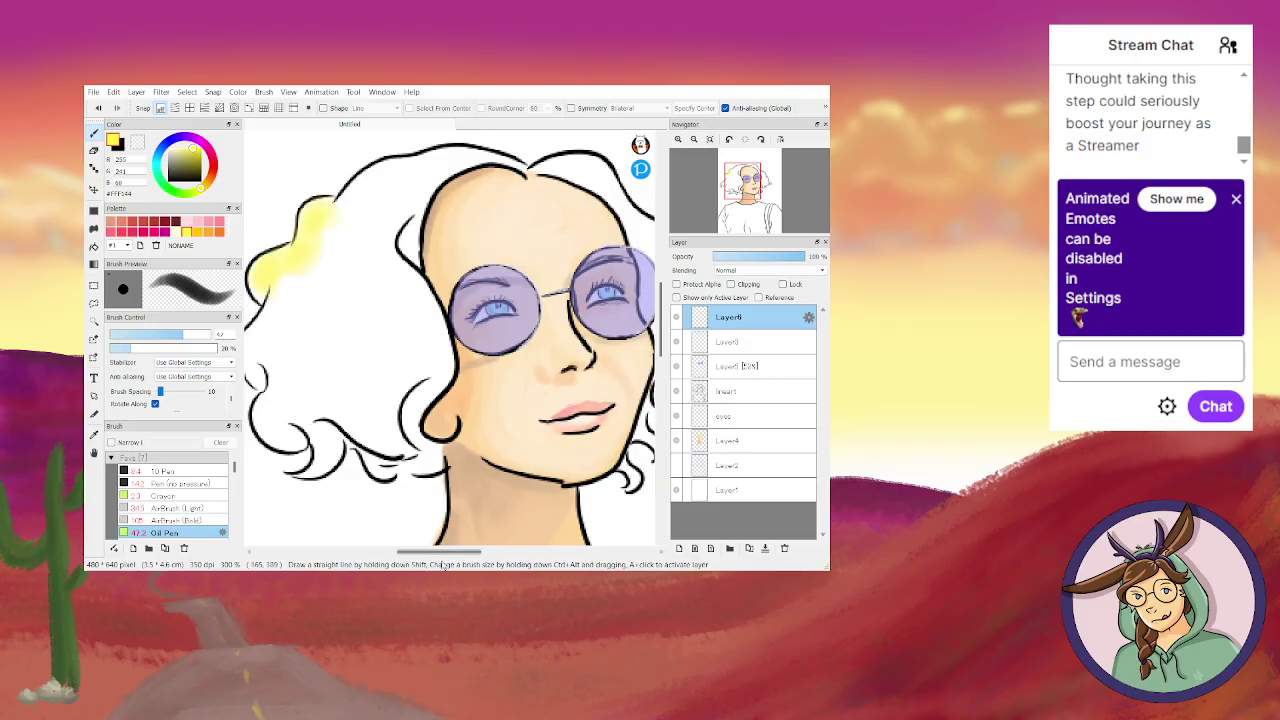
left_click_drag(440, 551, 430, 551)
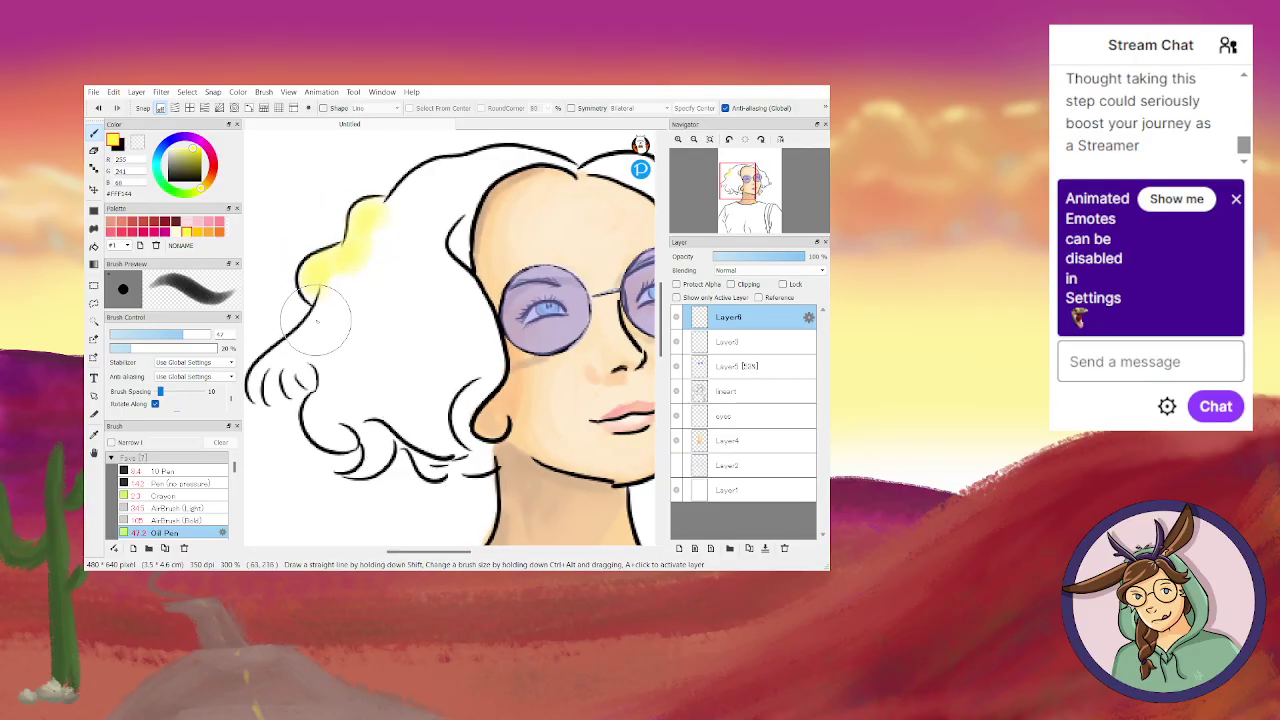
mouse_move(272, 370)
left_mouse_down()
mouse_move(314, 341)
mouse_move(290, 380)
mouse_move(291, 351)
mouse_move(333, 287)
mouse_move(361, 371)
mouse_move(387, 326)
mouse_move(353, 327)
mouse_move(338, 273)
mouse_move(336, 364)
mouse_move(328, 308)
mouse_move(462, 282)
mouse_move(436, 268)
mouse_move(447, 266)
mouse_move(488, 333)
mouse_move(485, 378)
mouse_move(486, 322)
mouse_move(492, 375)
mouse_move(462, 412)
mouse_move(487, 385)
mouse_move(484, 355)
mouse_move(492, 368)
mouse_move(456, 408)
mouse_move(458, 430)
mouse_move(473, 430)
mouse_move(449, 447)
mouse_move(465, 411)
left_mouse_up()
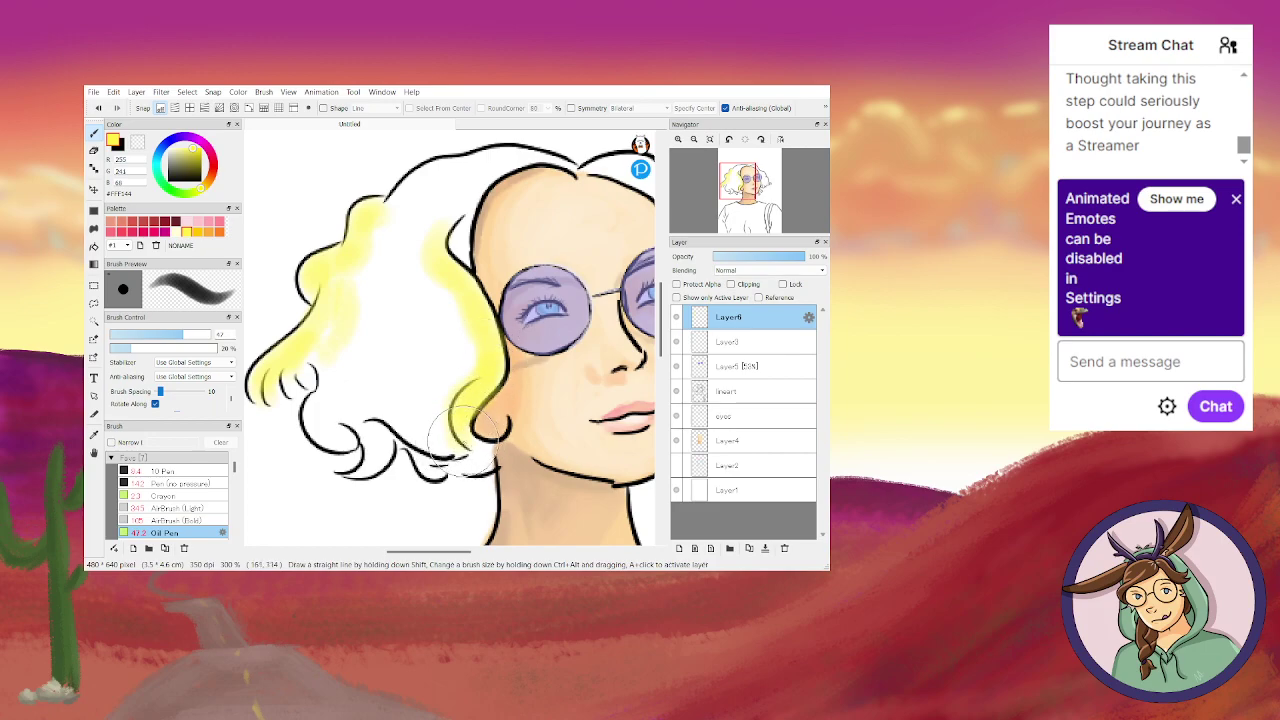
mouse_move(417, 273)
left_mouse_down()
mouse_move(416, 393)
mouse_move(421, 287)
mouse_move(458, 330)
mouse_move(401, 408)
mouse_move(455, 311)
mouse_move(462, 372)
mouse_move(424, 405)
mouse_move(457, 412)
mouse_move(429, 433)
mouse_move(414, 277)
mouse_move(410, 361)
mouse_move(366, 409)
mouse_move(416, 339)
mouse_move(373, 391)
mouse_move(427, 412)
mouse_move(410, 368)
mouse_move(448, 440)
mouse_move(409, 247)
mouse_move(420, 297)
mouse_move(344, 403)
mouse_move(378, 316)
mouse_move(347, 307)
mouse_move(349, 403)
mouse_move(345, 372)
mouse_move(325, 430)
mouse_move(349, 420)
mouse_move(312, 420)
mouse_move(345, 397)
mouse_move(382, 434)
mouse_move(368, 410)
mouse_move(371, 457)
mouse_move(412, 433)
mouse_move(443, 468)
mouse_move(447, 441)
mouse_move(398, 371)
mouse_move(380, 308)
mouse_move(384, 270)
mouse_move(434, 252)
mouse_move(439, 226)
mouse_move(420, 267)
mouse_move(431, 214)
mouse_move(336, 341)
mouse_move(369, 241)
mouse_move(335, 298)
mouse_move(404, 234)
mouse_move(338, 345)
mouse_move(418, 221)
mouse_move(356, 353)
mouse_move(437, 249)
mouse_move(394, 346)
mouse_move(428, 275)
mouse_move(404, 385)
mouse_move(427, 284)
mouse_move(474, 340)
mouse_move(336, 388)
mouse_move(312, 341)
mouse_move(400, 185)
mouse_move(392, 203)
mouse_move(455, 146)
mouse_move(417, 228)
left_mouse_up()
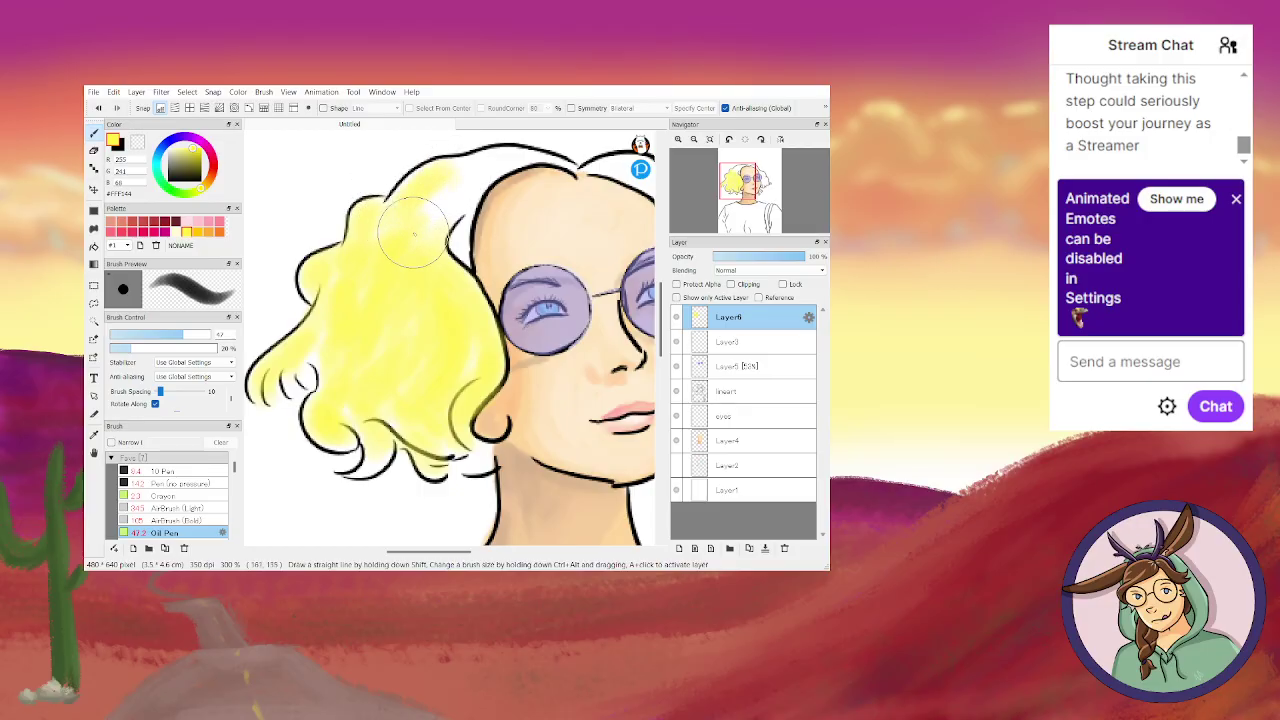
Paint the outer hair on the right side of the face with the same yellow.
left_click_drag(454, 551, 483, 551)
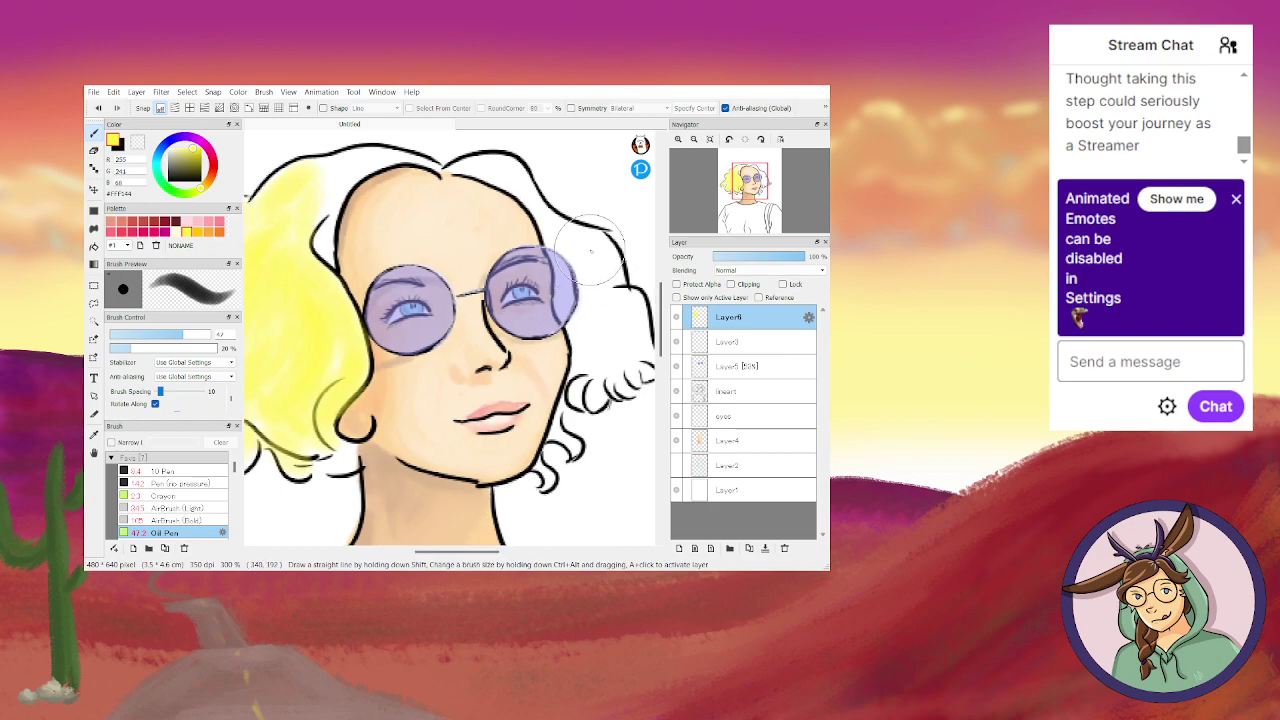
left_click_drag(460, 551, 478, 551)
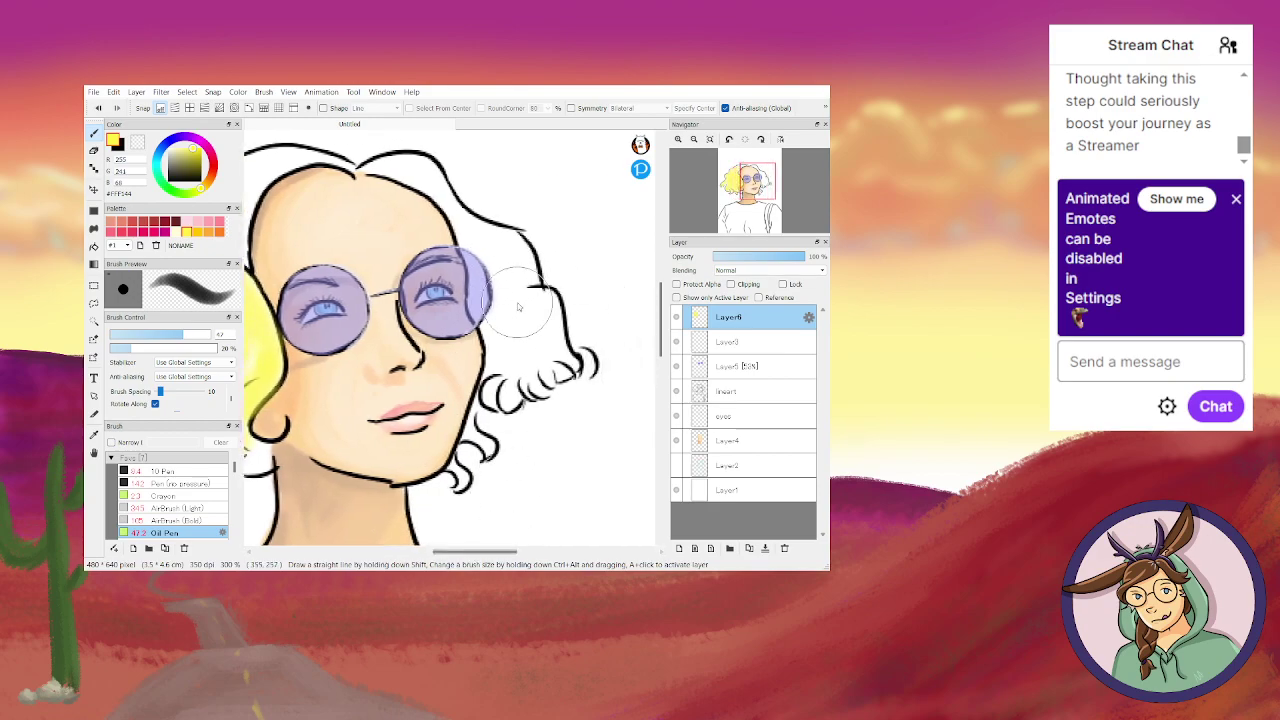
mouse_move(505, 265)
left_mouse_down()
mouse_move(542, 316)
mouse_move(534, 298)
mouse_move(550, 300)
mouse_move(549, 328)
mouse_move(551, 300)
mouse_move(561, 367)
mouse_move(571, 363)
mouse_move(528, 298)
mouse_move(517, 336)
left_mouse_up()
mouse_move(484, 240)
left_mouse_down()
mouse_move(515, 290)
mouse_move(505, 310)
mouse_move(530, 320)
left_mouse_up()
Move the yellow hair layer directly below the lens layer, and fill the hair beside the right cheek with yellow on Layer4.
left_click_drag(739, 318, 729, 378)
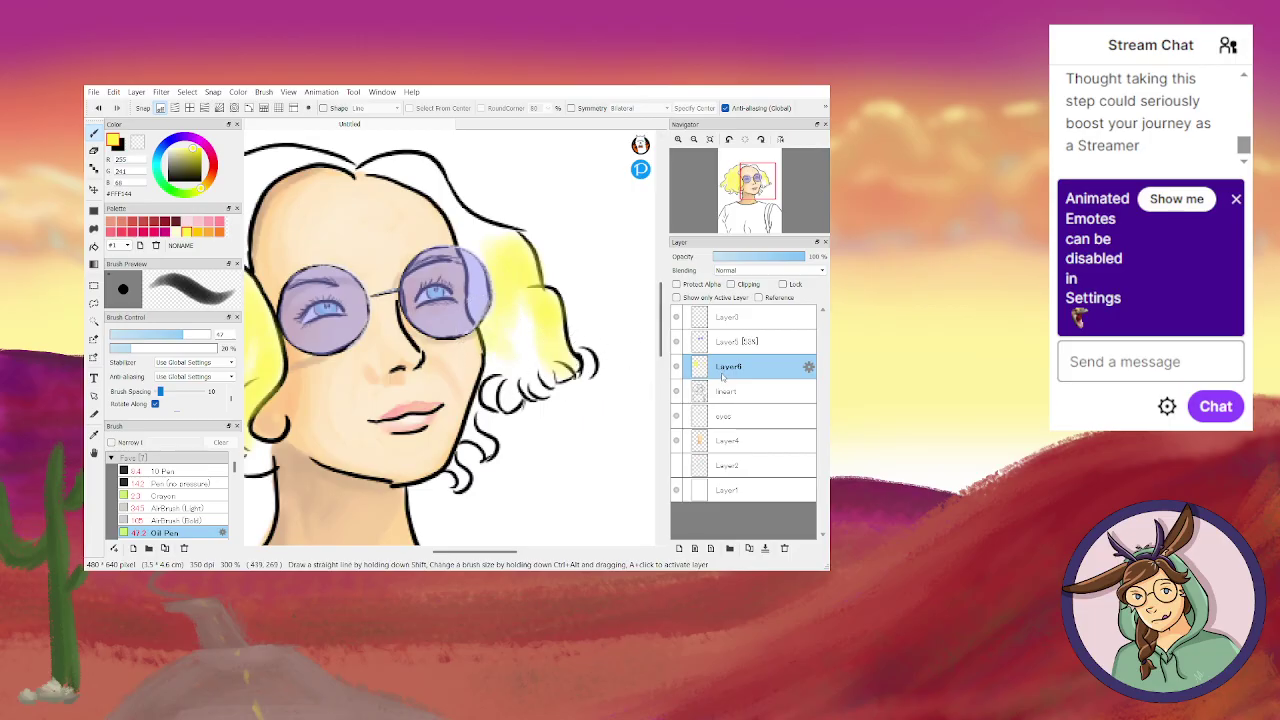
left_click(722, 441)
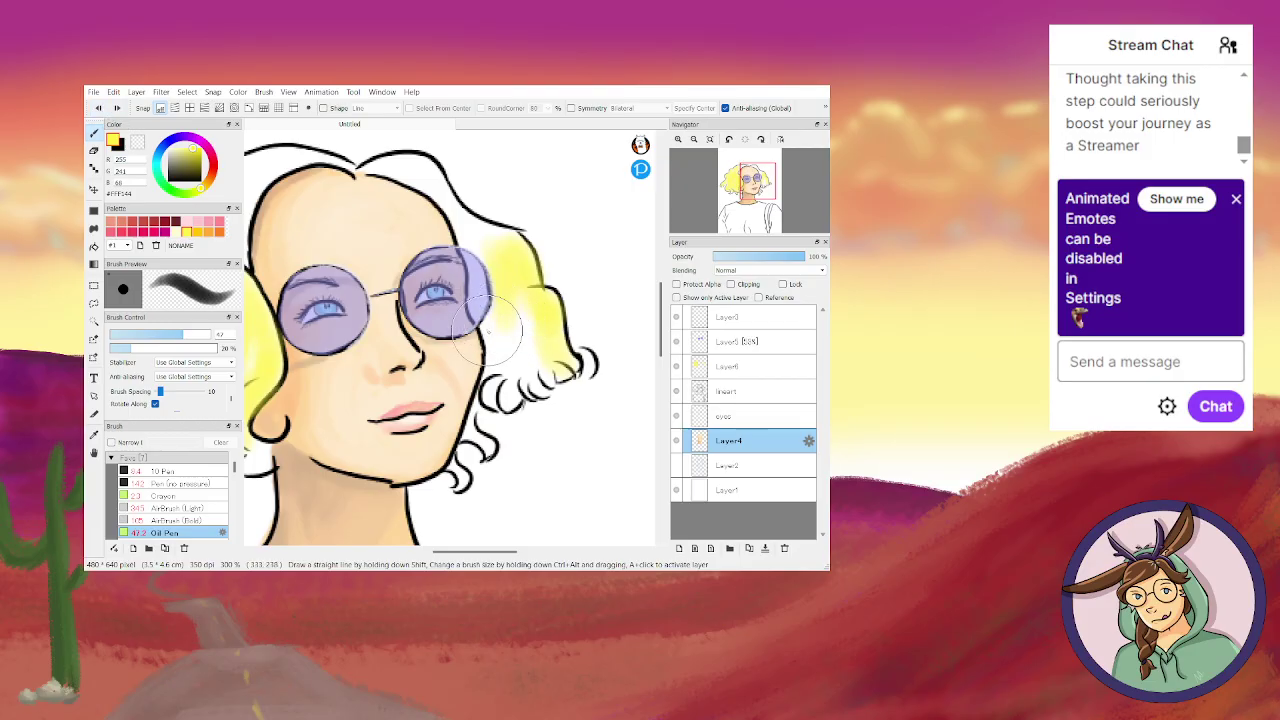
mouse_move(493, 342)
left_mouse_down()
mouse_move(491, 379)
mouse_move(506, 318)
mouse_move(510, 373)
mouse_move(522, 313)
mouse_move(533, 360)
mouse_move(483, 387)
mouse_move(509, 399)
mouse_move(552, 373)
mouse_move(510, 375)
left_mouse_up()
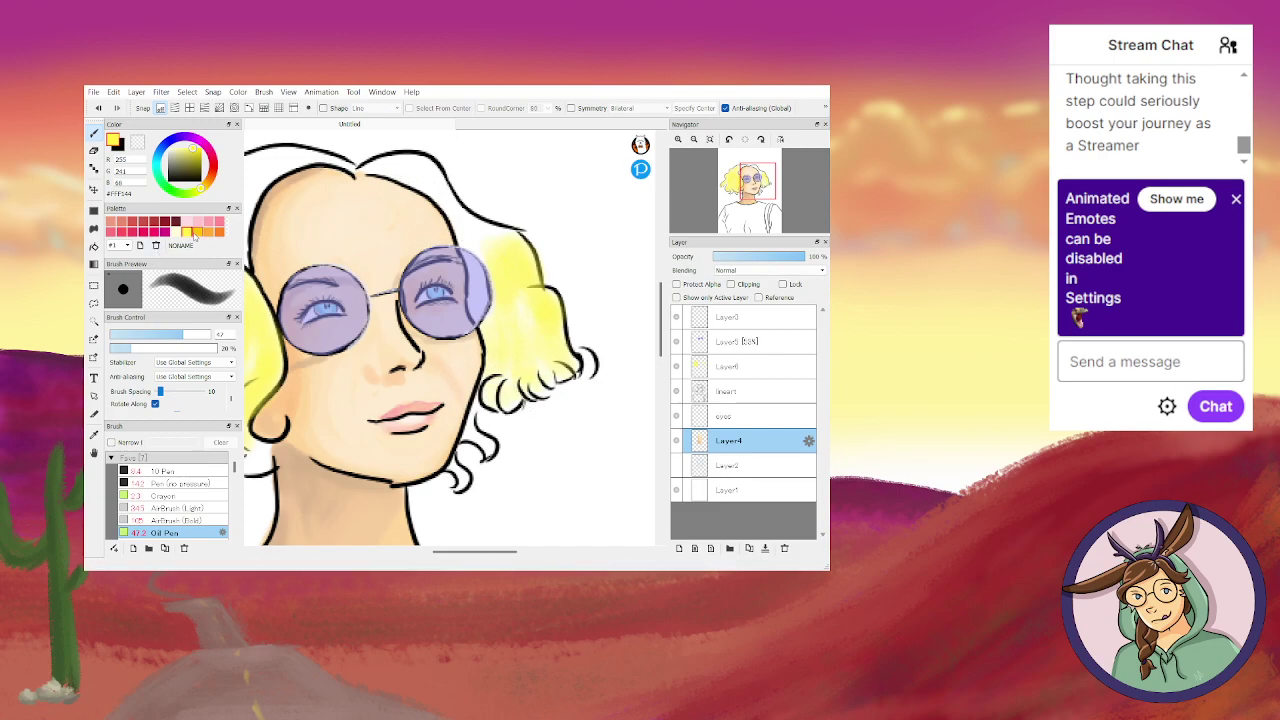
Shade the right-hand hair on Layer4 from the parting down to the lower curls with golden yellow #FFC400, using a smaller Oil Pen.
left_click(197, 233)
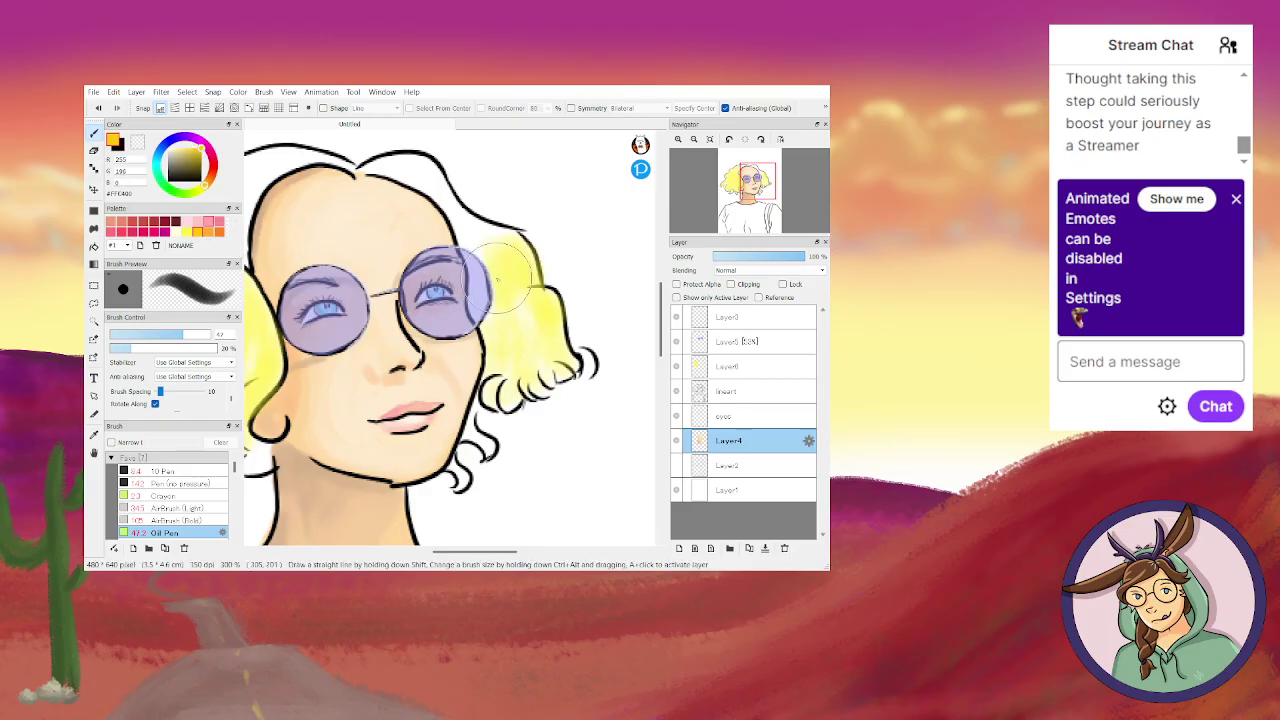
left_click_drag(174, 336, 170, 336)
mouse_move(434, 245)
left_mouse_down()
mouse_move(403, 177)
mouse_move(434, 201)
mouse_move(408, 175)
mouse_move(423, 175)
mouse_move(473, 248)
mouse_move(458, 219)
mouse_move(480, 231)
mouse_move(507, 302)
left_mouse_up()
mouse_move(465, 243)
left_mouse_down()
mouse_move(502, 381)
mouse_move(494, 343)
mouse_move(496, 373)
mouse_move(512, 383)
mouse_move(530, 351)
mouse_move(560, 375)
mouse_move(574, 355)
mouse_move(580, 371)
mouse_move(592, 359)
mouse_move(504, 411)
mouse_move(505, 341)
mouse_move(481, 459)
left_mouse_up()
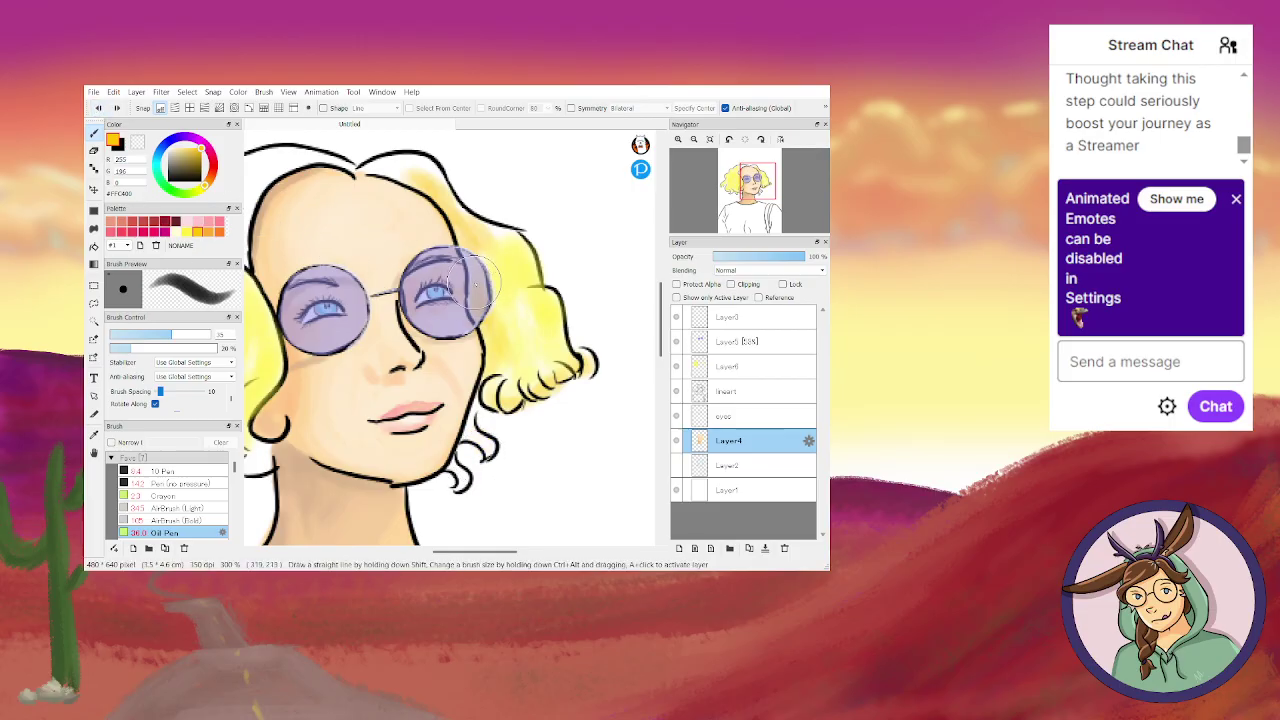
mouse_move(410, 180)
left_mouse_down()
mouse_move(385, 165)
mouse_move(415, 150)
mouse_move(435, 175)
left_mouse_up()
mouse_move(478, 225)
left_mouse_down()
mouse_move(508, 237)
mouse_move(457, 210)
left_mouse_up()
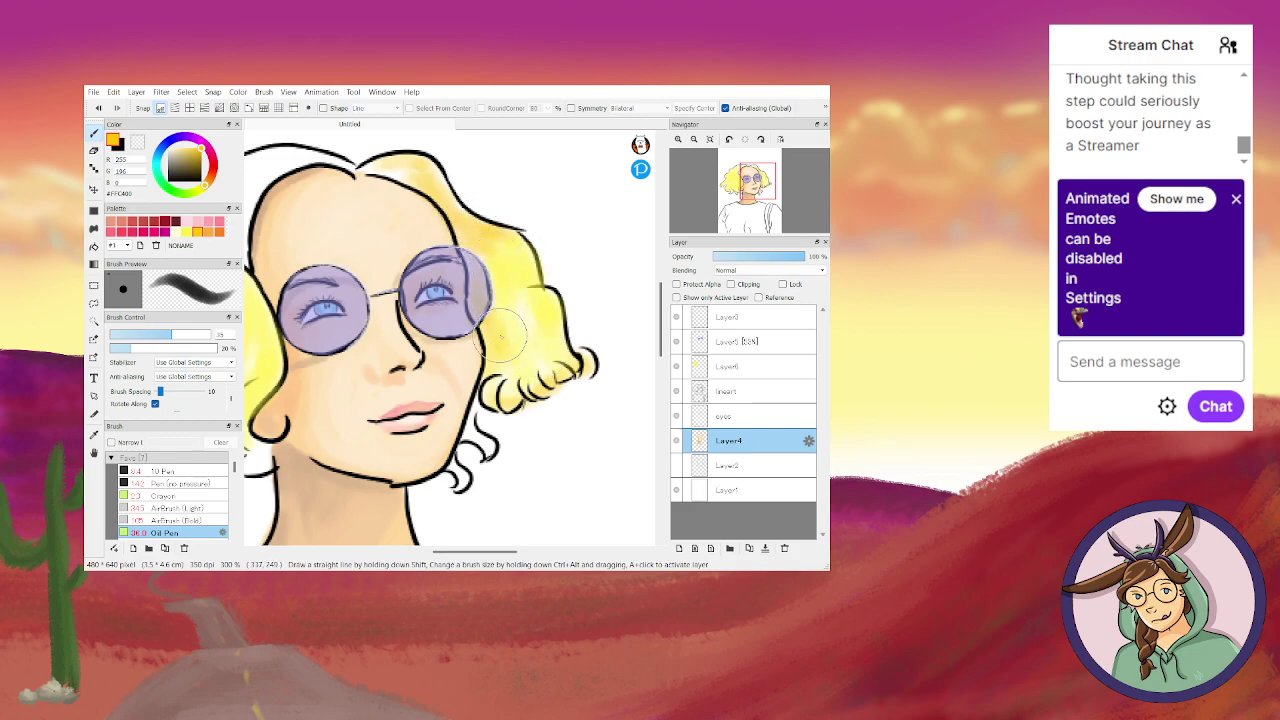
mouse_move(505, 364)
left_mouse_down()
mouse_move(561, 345)
mouse_move(557, 321)
mouse_move(551, 354)
mouse_move(515, 353)
left_mouse_up()
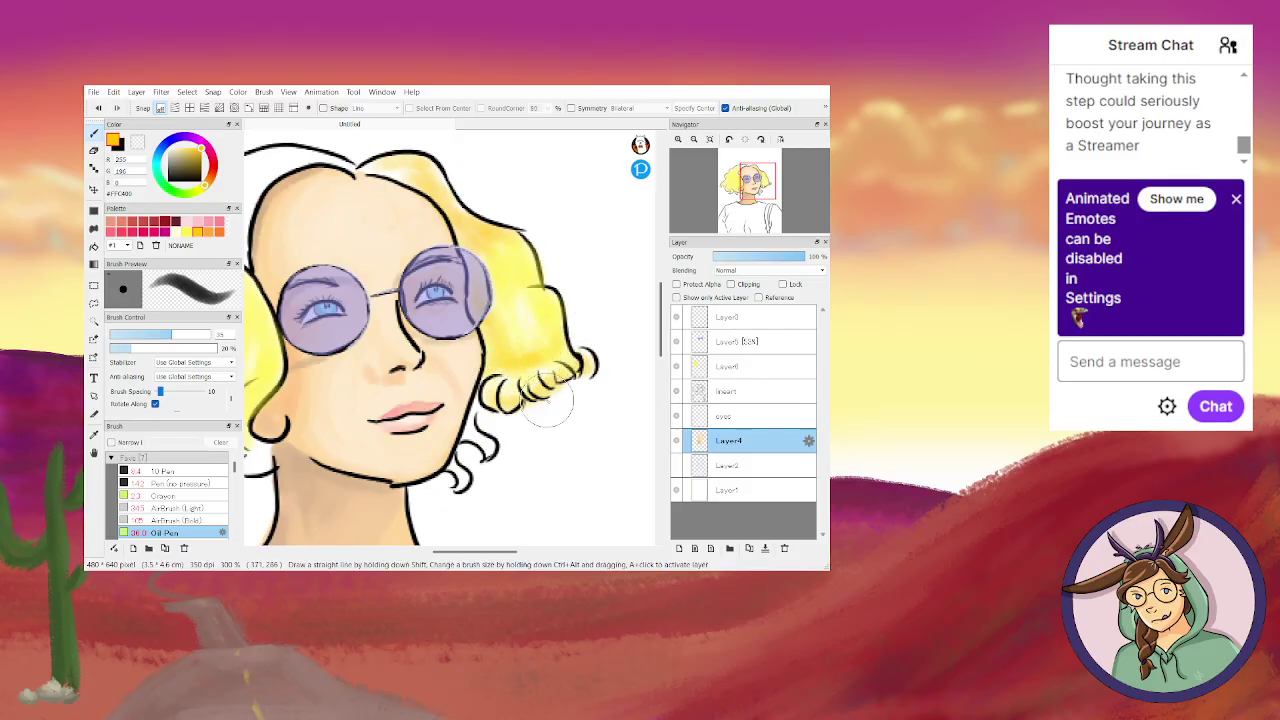
Shade the left-hand hair with the same golden yellow, covering the lower curls, the crown and the strands beside the forehead.
left_click_drag(475, 551, 440, 551)
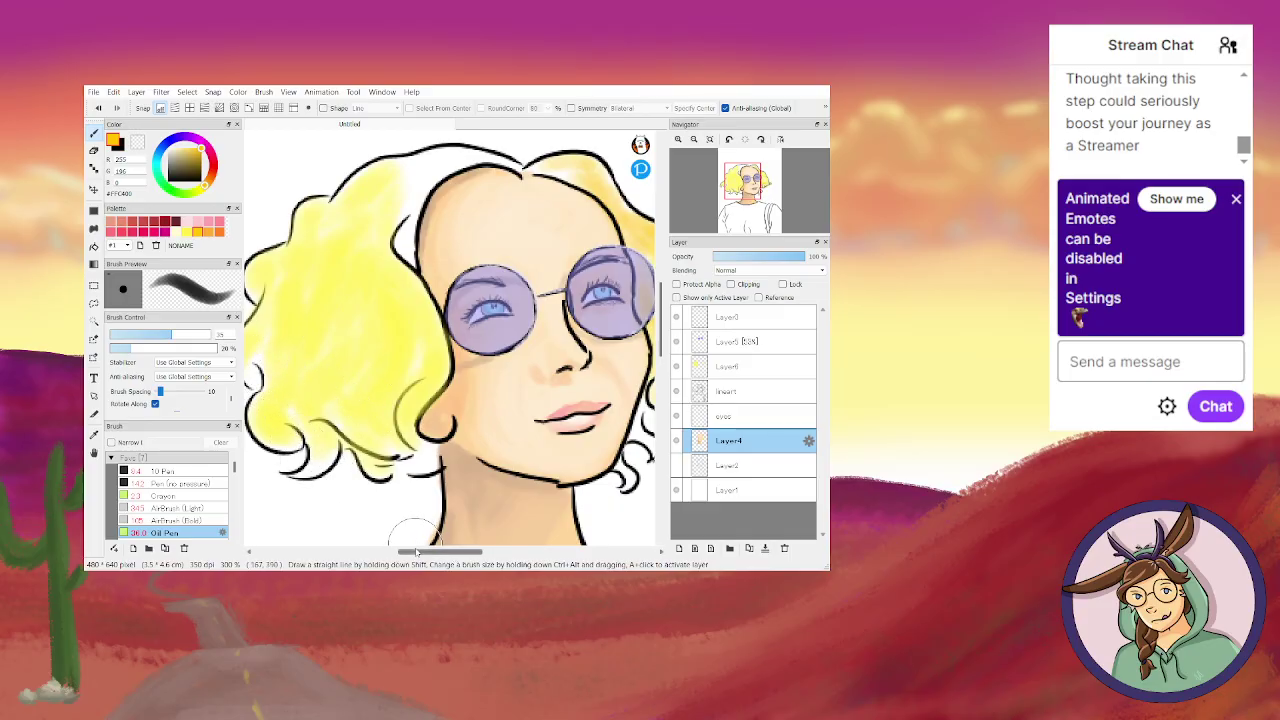
left_click_drag(440, 551, 420, 551)
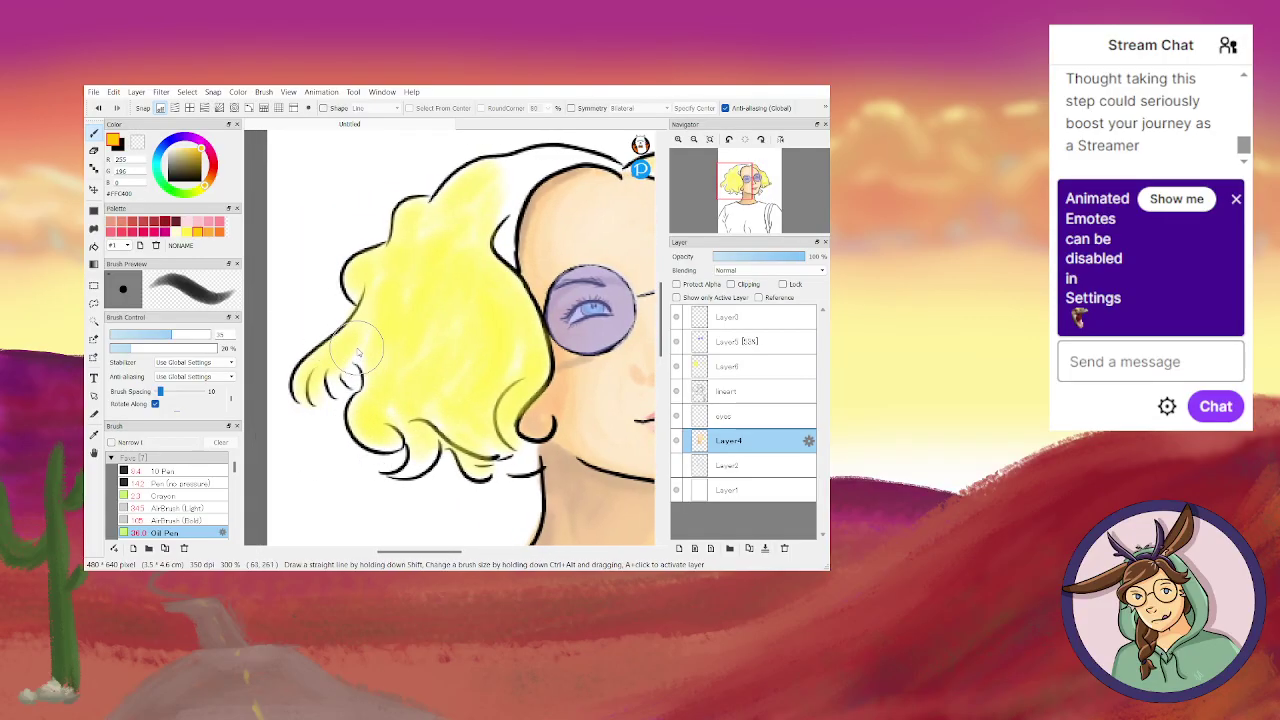
mouse_move(354, 419)
left_mouse_down()
mouse_move(373, 383)
mouse_move(376, 443)
mouse_move(399, 431)
mouse_move(368, 390)
mouse_move(382, 389)
mouse_move(387, 431)
mouse_move(419, 425)
mouse_move(425, 400)
mouse_move(413, 390)
mouse_move(395, 412)
mouse_move(391, 397)
mouse_move(425, 428)
mouse_move(395, 478)
mouse_move(422, 446)
mouse_move(405, 413)
mouse_move(412, 458)
mouse_move(432, 443)
mouse_move(403, 411)
mouse_move(463, 435)
mouse_move(468, 411)
mouse_move(485, 430)
mouse_move(482, 392)
mouse_move(505, 364)
mouse_move(479, 443)
mouse_move(492, 425)
mouse_move(484, 461)
mouse_move(491, 448)
mouse_move(496, 459)
mouse_move(516, 400)
mouse_move(489, 411)
mouse_move(507, 453)
mouse_move(522, 449)
mouse_move(499, 463)
mouse_move(530, 447)
mouse_move(514, 468)
mouse_move(538, 443)
mouse_move(519, 465)
mouse_move(532, 465)
mouse_move(515, 453)
mouse_move(531, 446)
mouse_move(533, 468)
mouse_move(494, 458)
mouse_move(478, 471)
mouse_move(467, 439)
mouse_move(489, 471)
mouse_move(516, 456)
mouse_move(467, 415)
mouse_move(492, 428)
mouse_move(457, 439)
mouse_move(466, 446)
mouse_move(403, 449)
mouse_move(424, 459)
mouse_move(441, 412)
left_mouse_up()
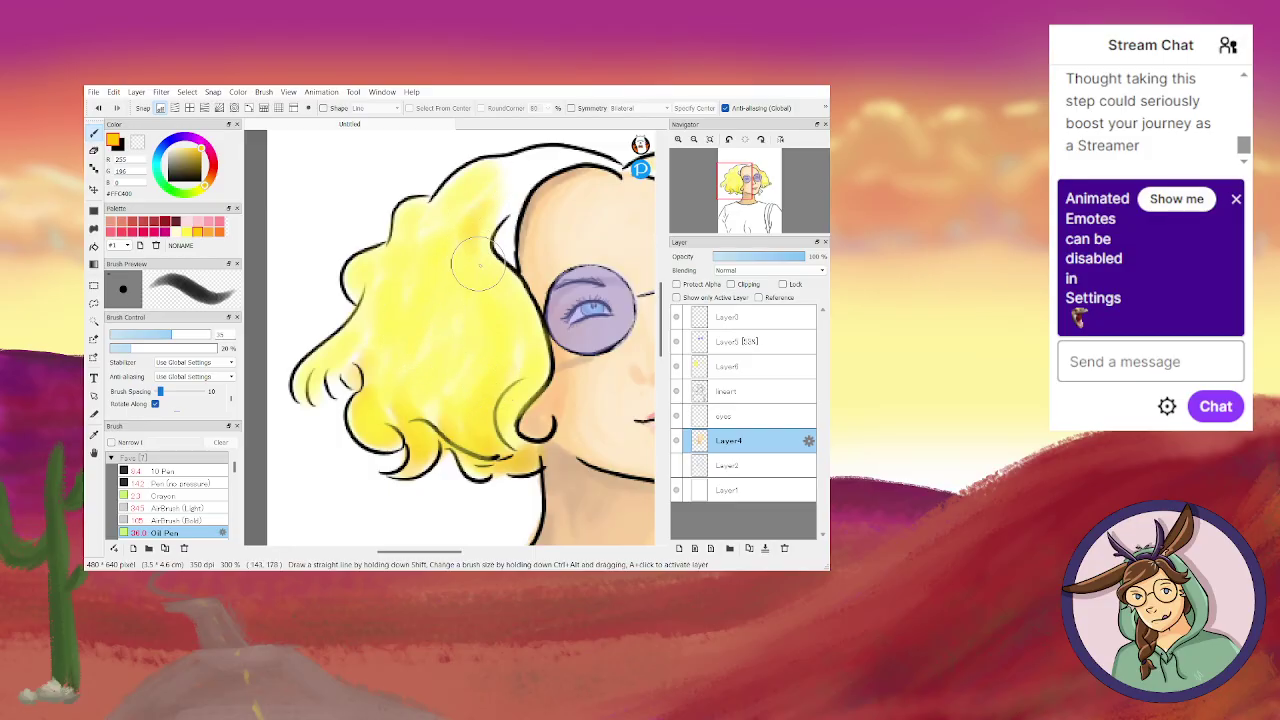
mouse_move(446, 197)
left_mouse_down()
mouse_move(412, 284)
mouse_move(384, 276)
mouse_move(466, 203)
mouse_move(443, 278)
mouse_move(452, 215)
mouse_move(472, 281)
mouse_move(480, 185)
mouse_move(463, 268)
mouse_move(492, 199)
mouse_move(494, 261)
mouse_move(483, 245)
mouse_move(509, 290)
mouse_move(490, 260)
mouse_move(474, 298)
mouse_move(397, 224)
mouse_move(399, 244)
mouse_move(433, 266)
mouse_move(462, 252)
mouse_move(461, 308)
mouse_move(447, 318)
mouse_move(458, 248)
mouse_move(432, 291)
left_mouse_up()
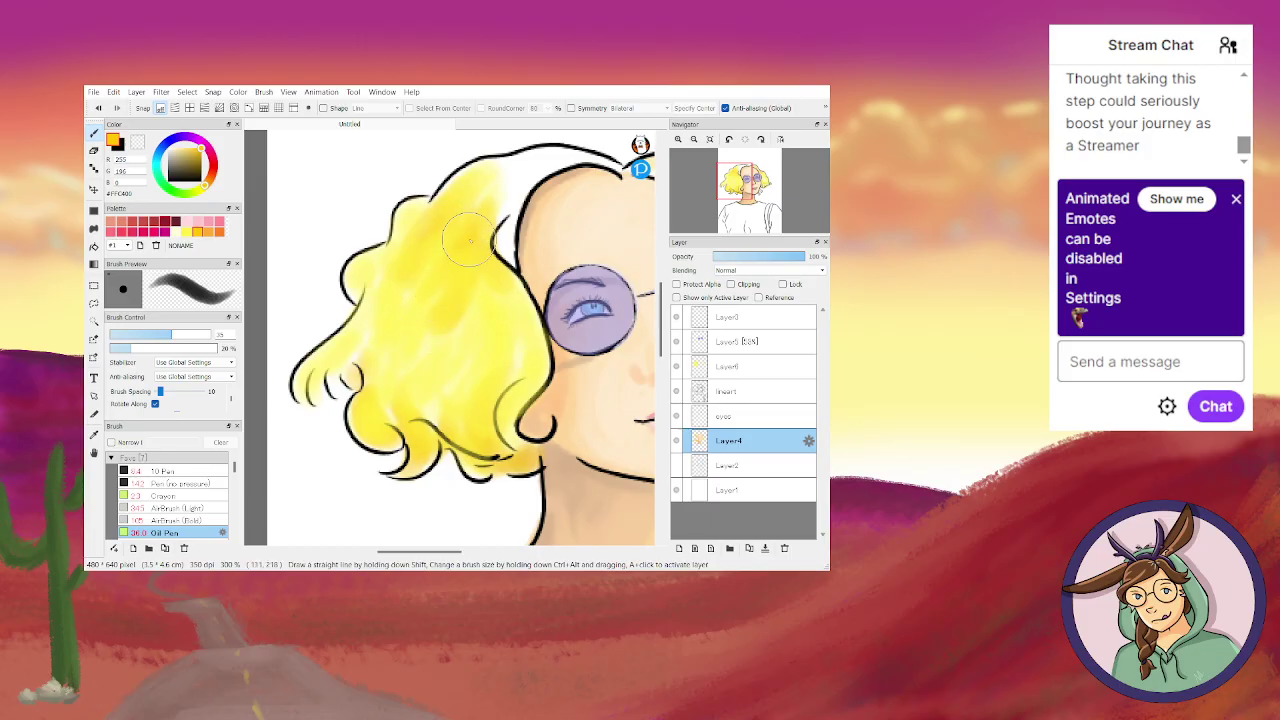
mouse_move(461, 227)
left_mouse_down()
mouse_move(490, 172)
mouse_move(456, 201)
mouse_move(492, 163)
mouse_move(458, 183)
mouse_move(441, 217)
mouse_move(463, 180)
mouse_move(526, 160)
mouse_move(503, 196)
mouse_move(518, 219)
mouse_move(501, 237)
mouse_move(508, 229)
mouse_move(510, 257)
mouse_move(523, 190)
mouse_move(505, 229)
mouse_move(509, 264)
left_mouse_up()
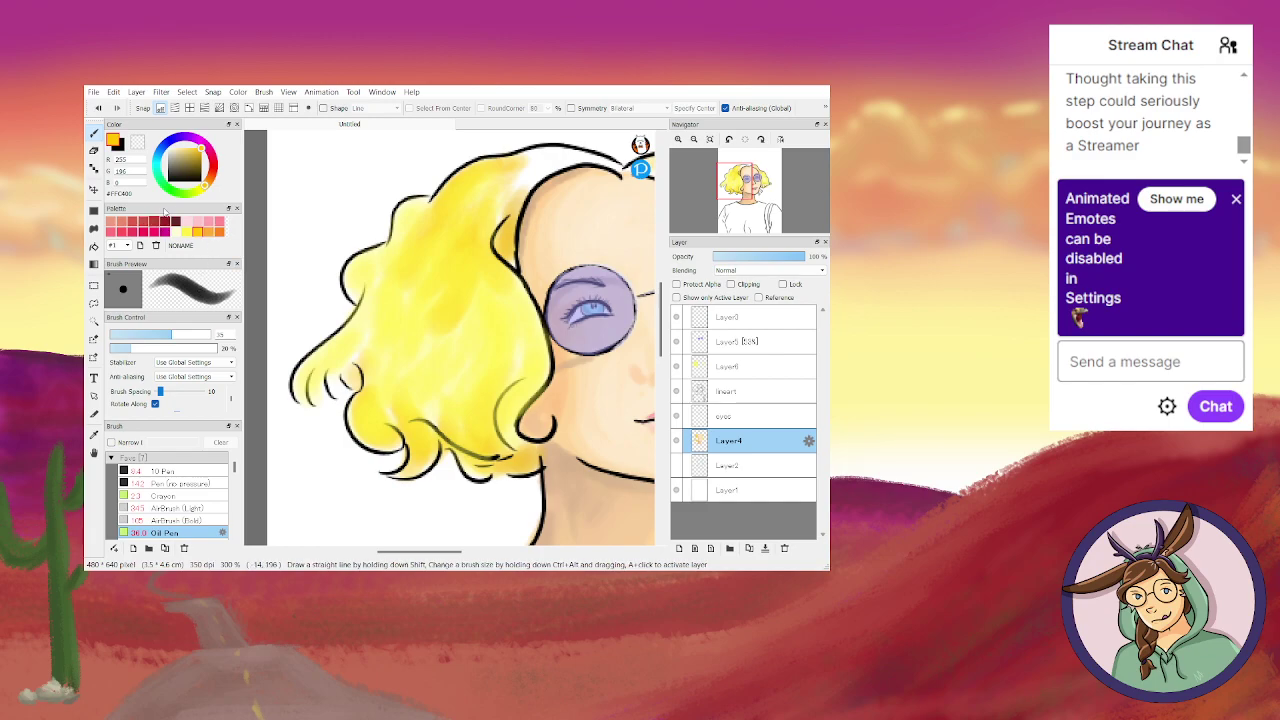
Paint brown #CE9254 along the hair roots above the forehead on Layer4 with a smaller Oil Pen, and add an empty layer above it.
left_click(196, 160)
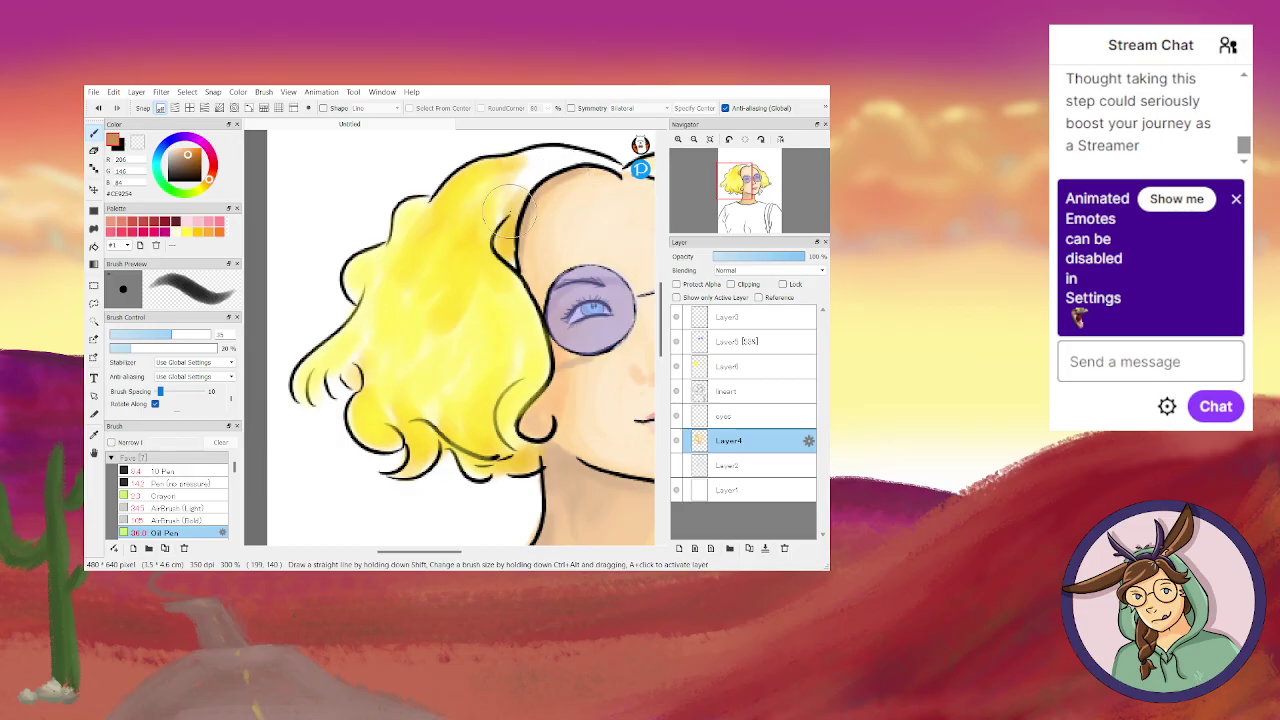
left_click_drag(176, 337, 157, 335)
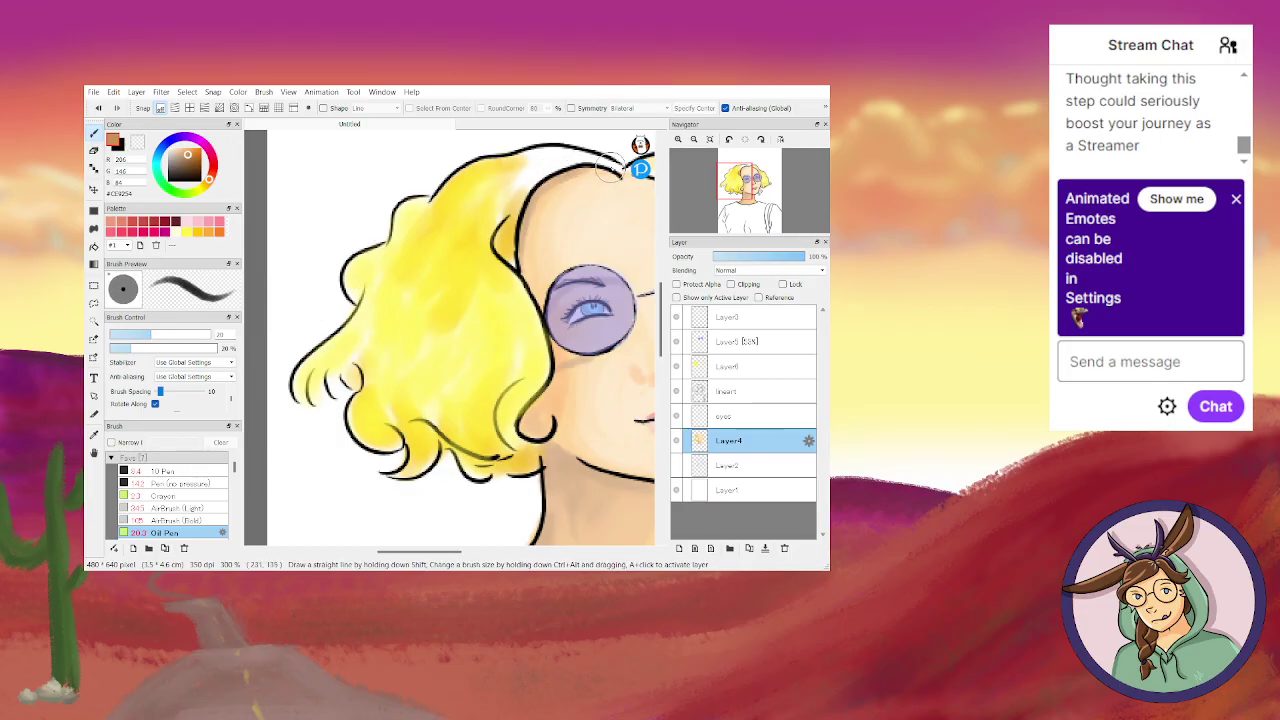
mouse_move(567, 157)
left_mouse_down()
mouse_move(595, 157)
mouse_move(546, 155)
left_mouse_up()
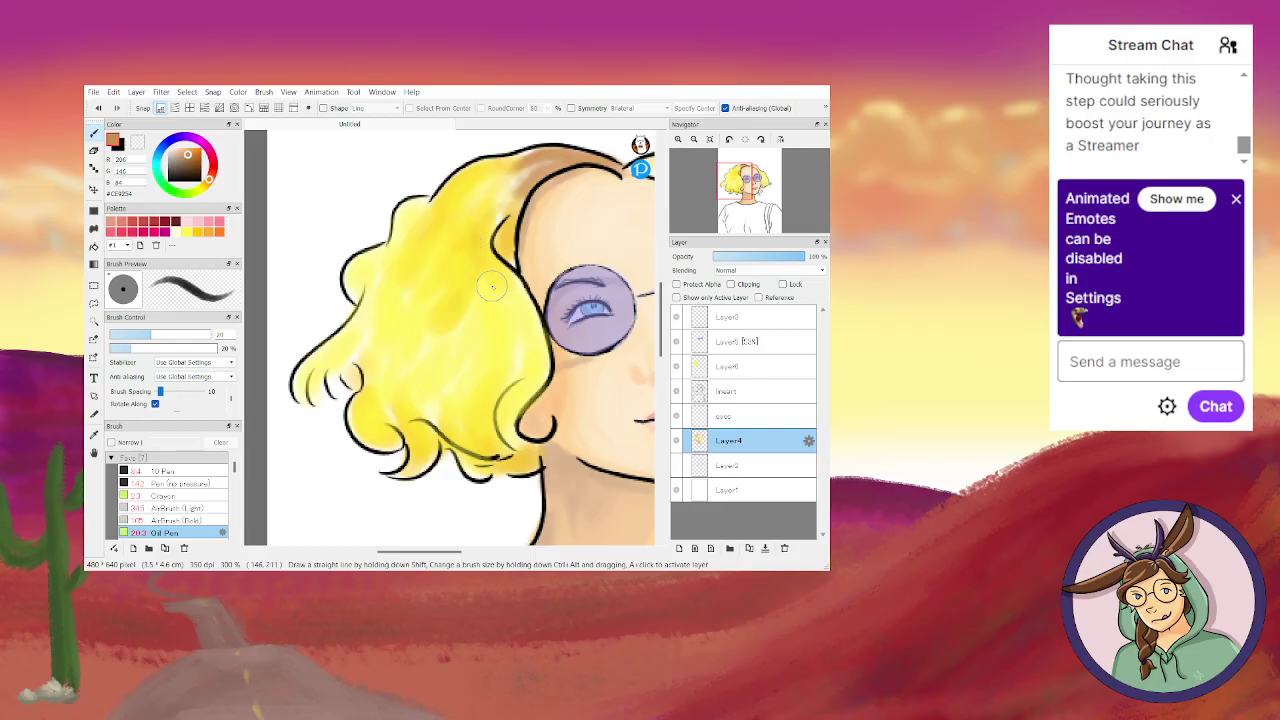
left_click(679, 548)
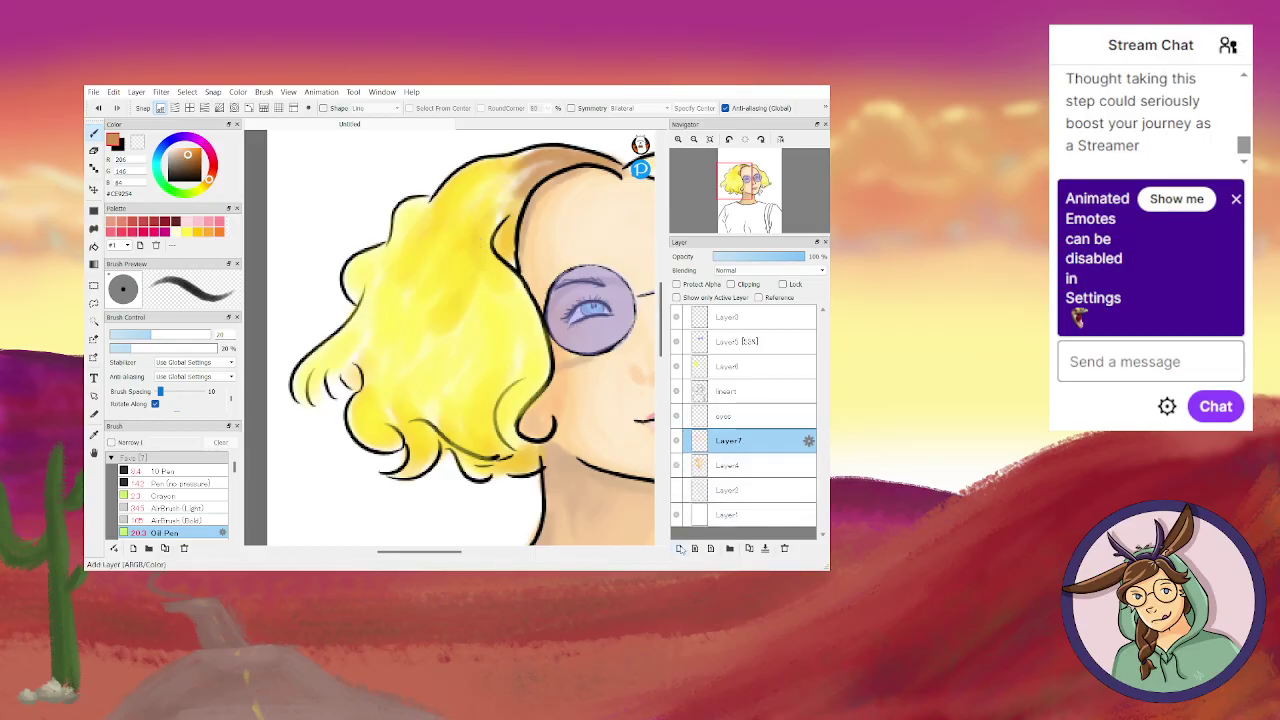
left_click(717, 464)
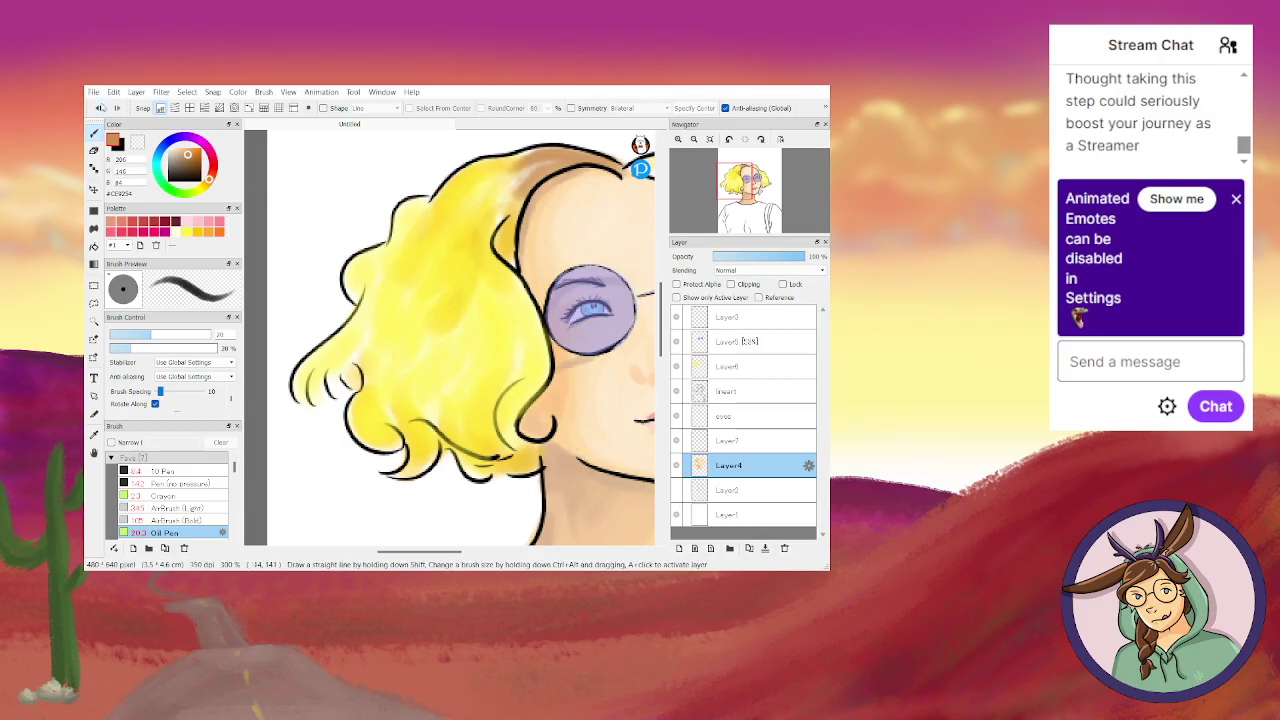
Undo the new layer, the brown roots and all the golden shading in the left-hand hair on Layer4.
left_click(98, 108)
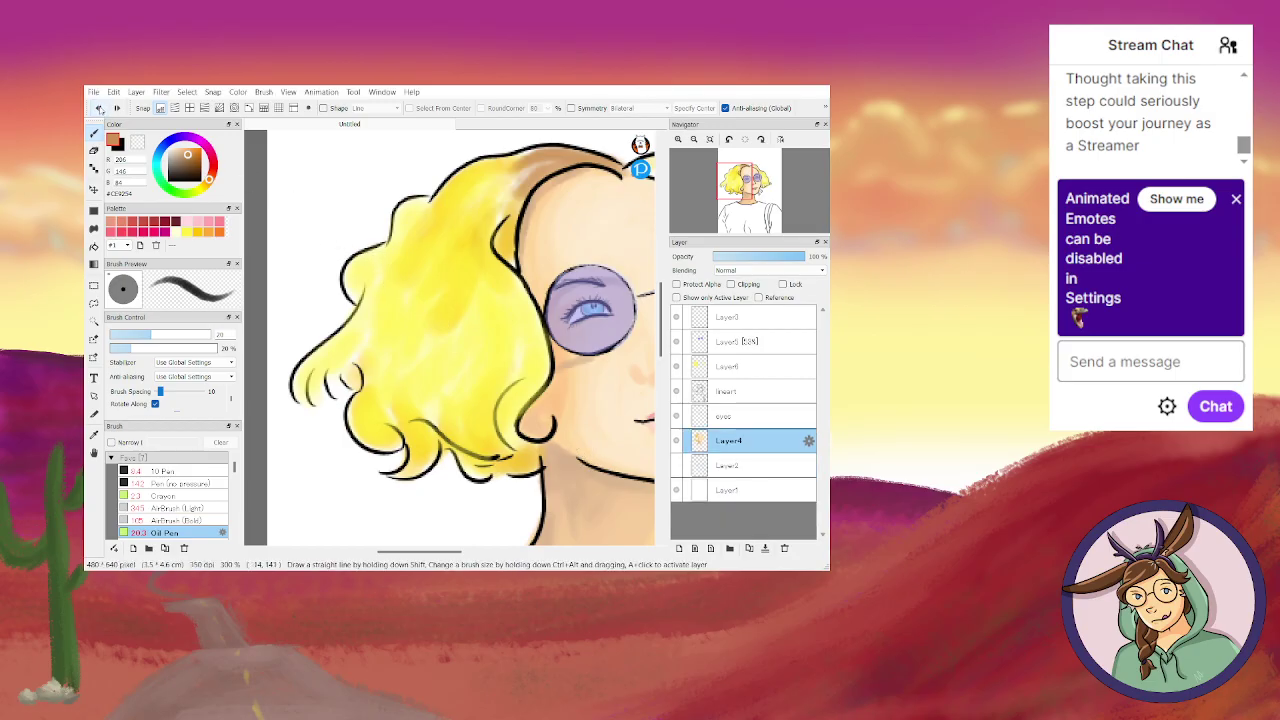
left_click(98, 108)
left_click(98, 108)
left_click(98, 108)
left_click(98, 108)
left_click(98, 108)
left_click(98, 108)
left_click(98, 108)
left_click(98, 108)
left_click(98, 109)
left_click(98, 109)
left_click(98, 109)
left_click(98, 109)
left_click(98, 109)
left_click(98, 109)
left_click(98, 109)
left_click(98, 109)
left_click(99, 110)
left_click(100, 111)
left_click(100, 111)
left_click(100, 111)
left_click(100, 111)
left_click(100, 111)
left_click(100, 111)
left_click(100, 111)
left_click(100, 111)
left_click(100, 111)
left_click(100, 111)
left_click(100, 111)
left_click(100, 111)
left_click(100, 111)
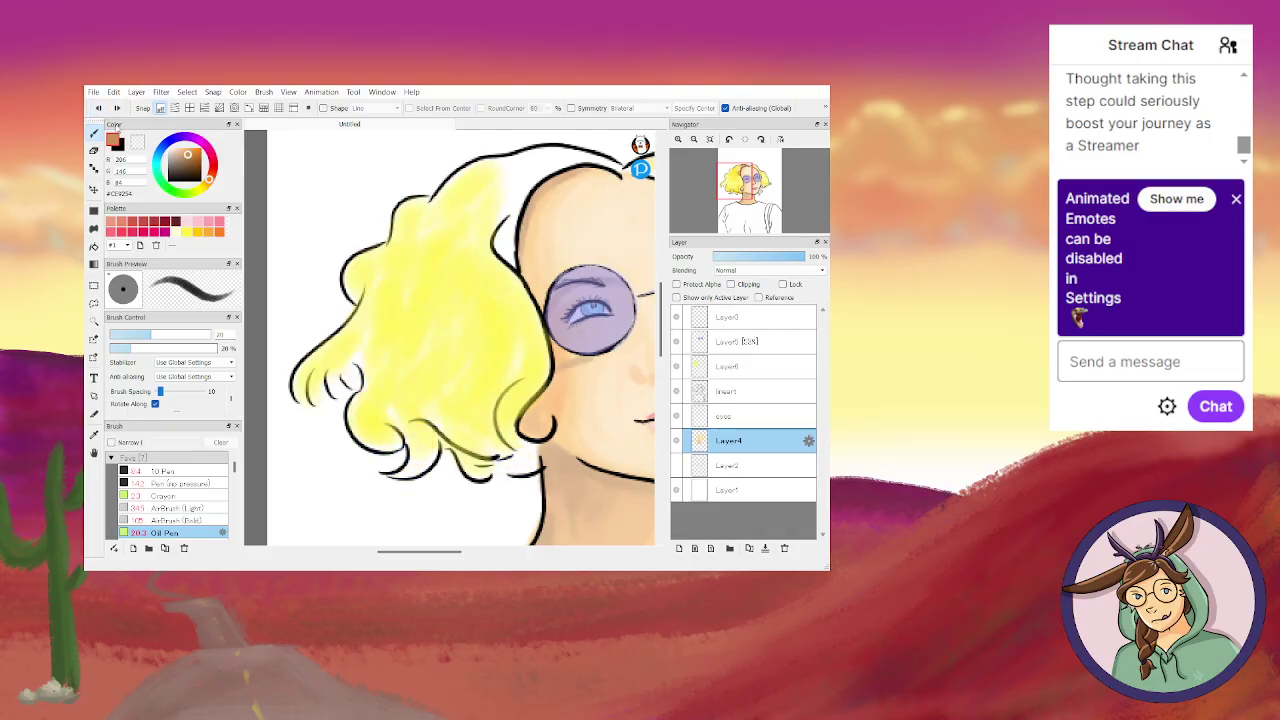
Undo the golden shading in the right-hand hair on Layer4, back to the pale yellow base.
left_click_drag(420, 551, 480, 551)
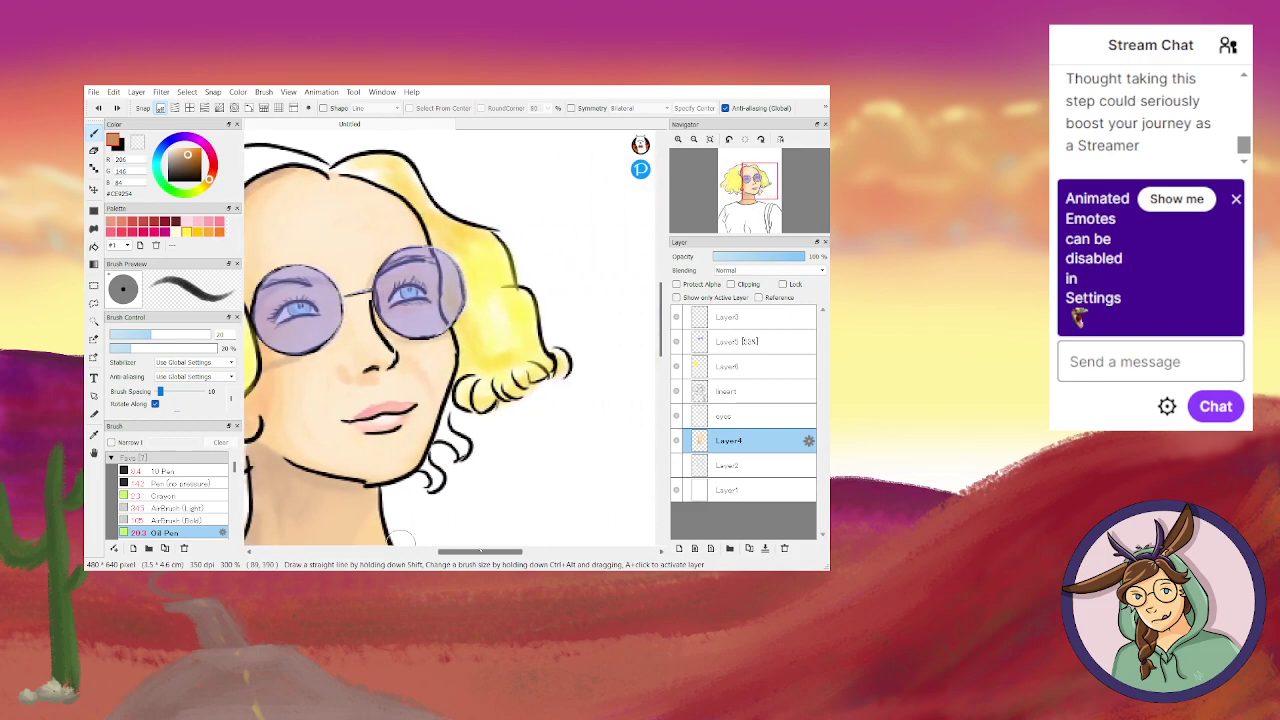
left_click(99, 110)
left_click(99, 110)
left_click(99, 110)
left_click(99, 110)
left_click(99, 110)
left_click(99, 110)
left_click(99, 110)
left_click(99, 110)
left_click(99, 110)
left_click(99, 110)
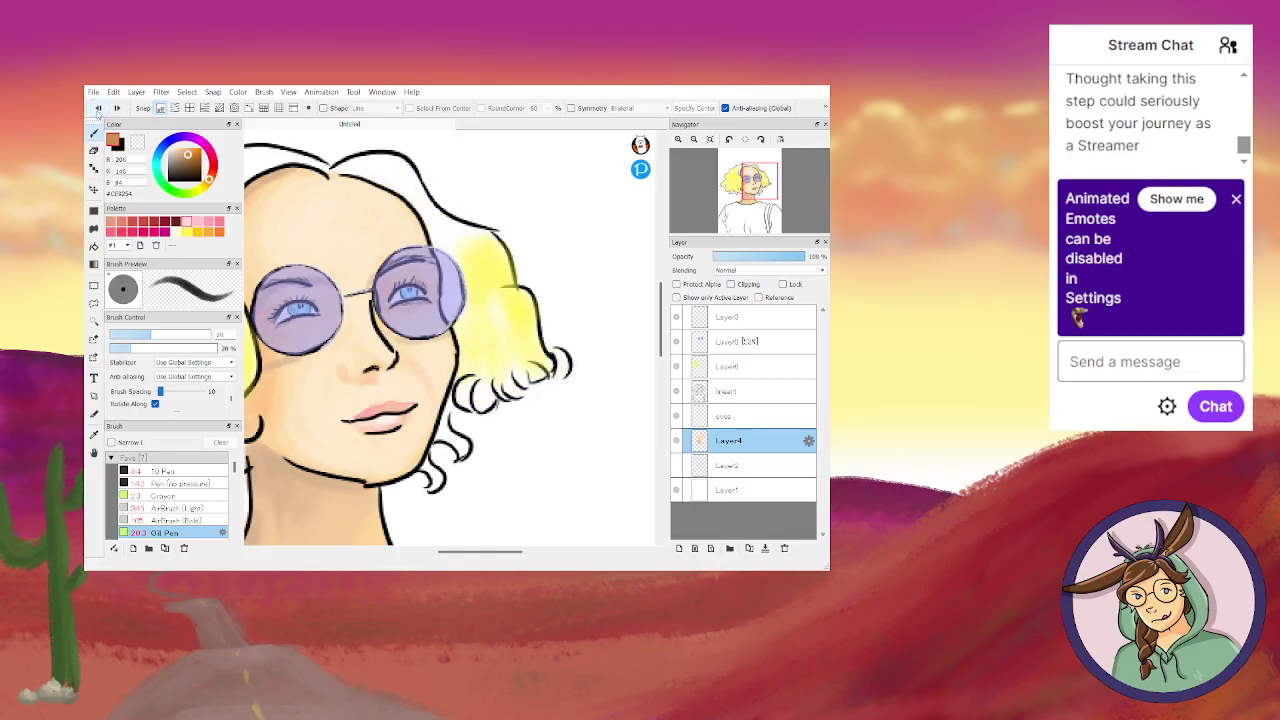
left_click(99, 110)
left_click(116, 109)
On Layer6, paint golden yellow #FFC400 along the right-hand hairline beside the forehead and erase the spill on the skin.
left_click(739, 368)
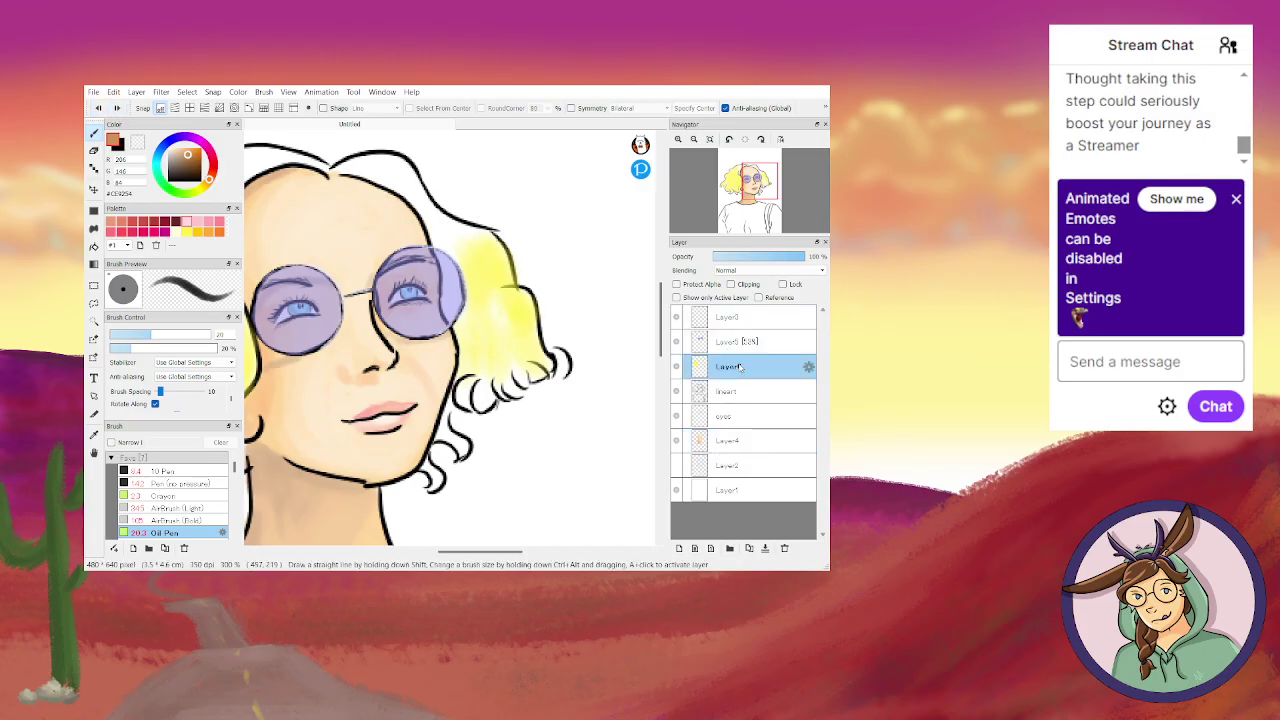
left_click(198, 232)
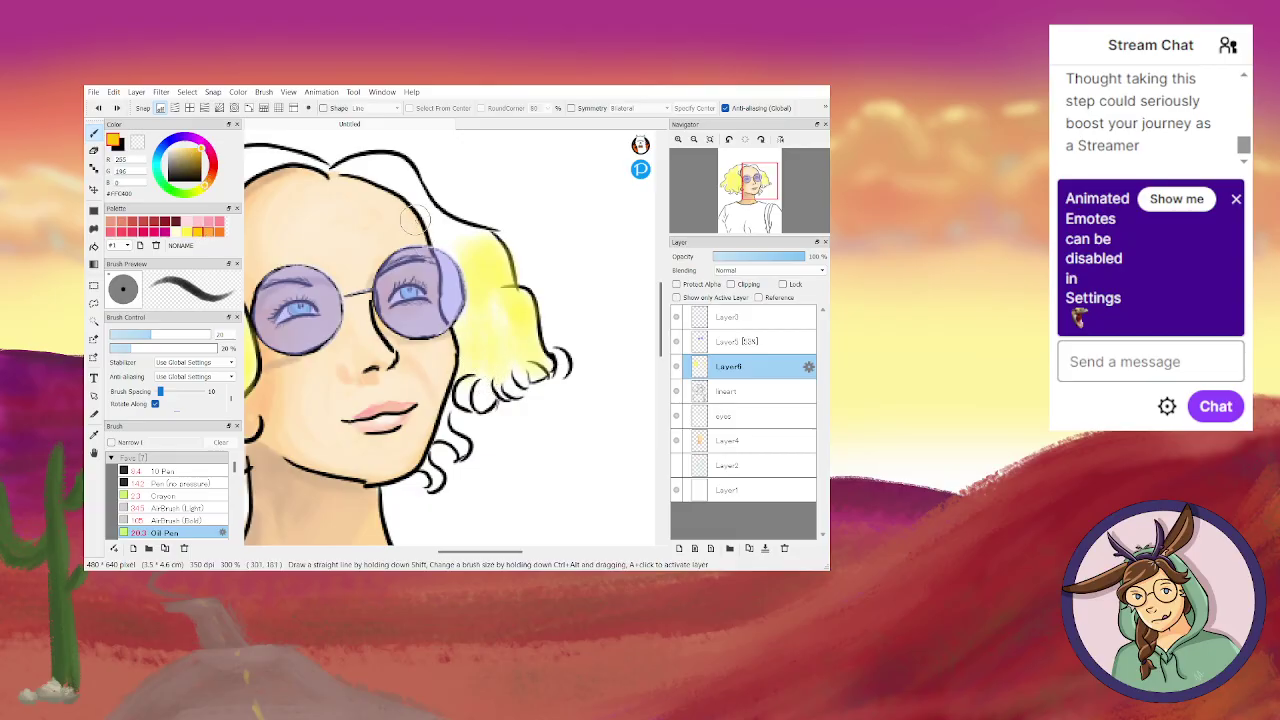
mouse_move(402, 185)
left_mouse_down()
mouse_move(454, 270)
mouse_move(429, 222)
mouse_move(455, 312)
left_mouse_up()
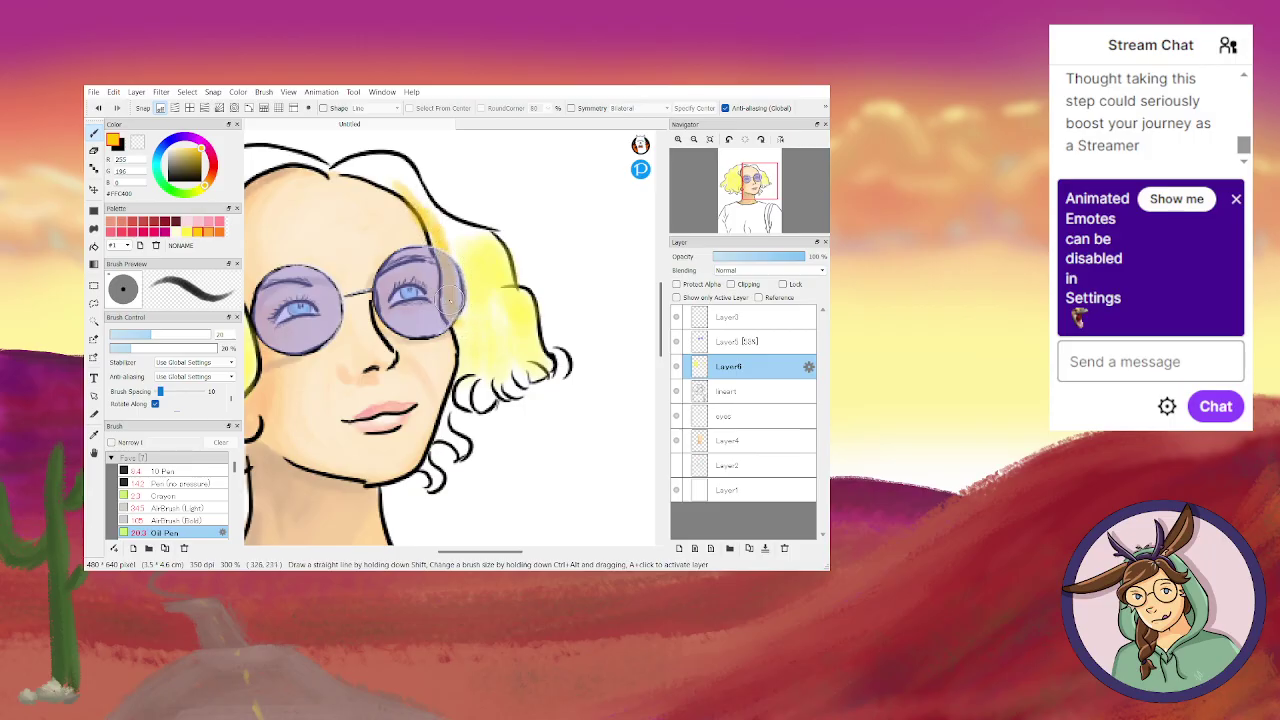
left_click(94, 150)
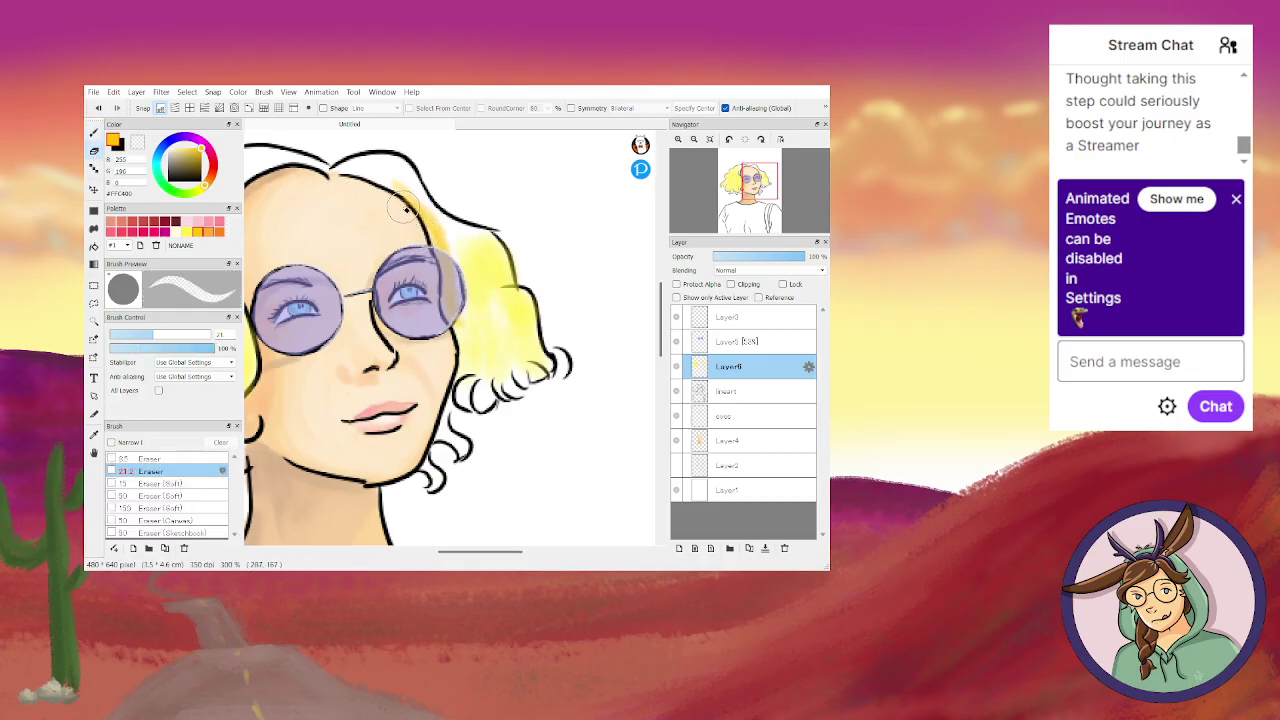
key("b")
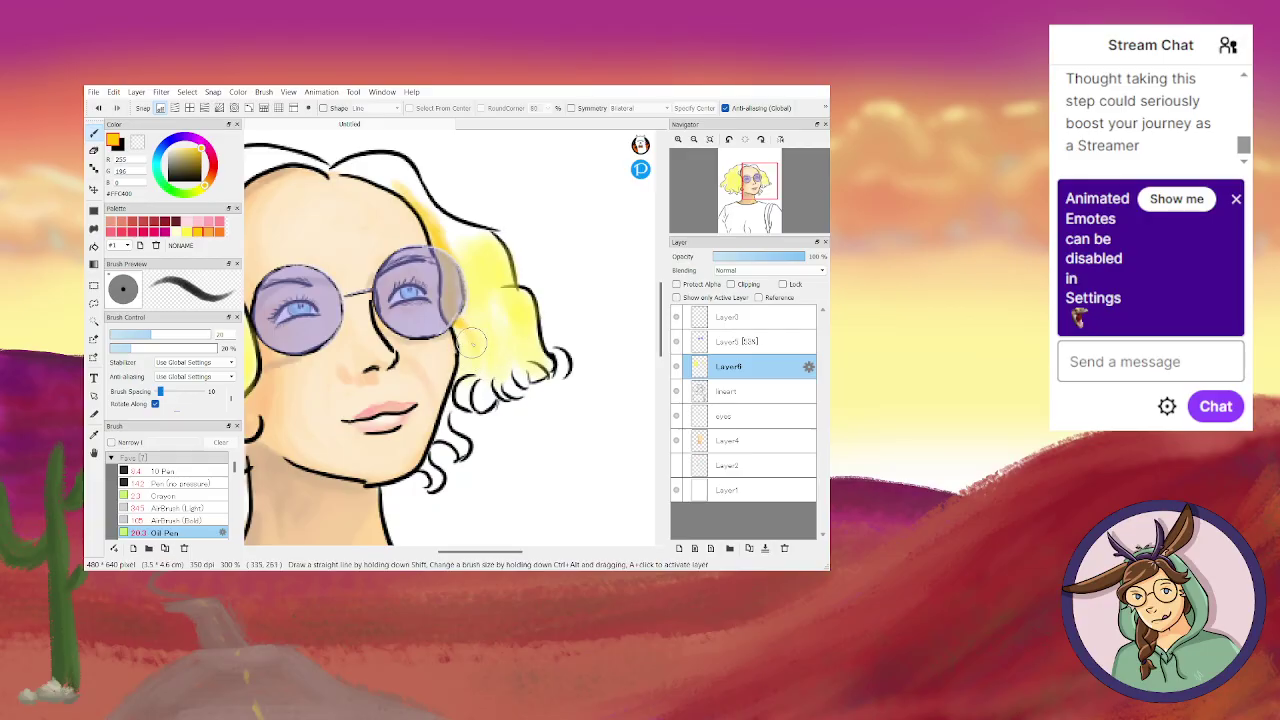
Shade the right-hand hair on Layer6 with a larger Oil Pen, covering the cheekside strands, lower curls and the area near the parting.
left_click_drag(155, 336, 178, 336)
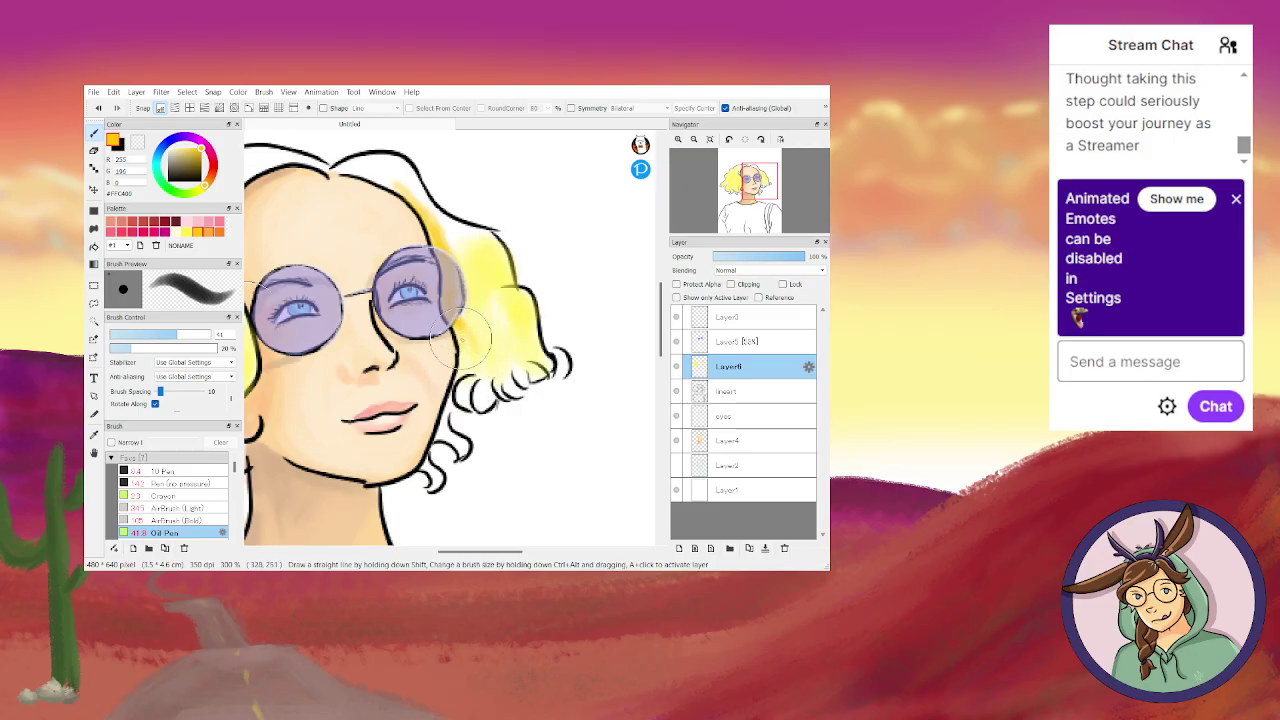
mouse_move(465, 308)
left_mouse_down()
mouse_move(467, 257)
mouse_move(476, 348)
mouse_move(484, 336)
mouse_move(510, 367)
mouse_move(546, 372)
mouse_move(551, 359)
mouse_move(497, 395)
mouse_move(508, 395)
mouse_move(460, 403)
mouse_move(480, 393)
mouse_move(443, 351)
mouse_move(442, 393)
mouse_move(452, 327)
left_mouse_up()
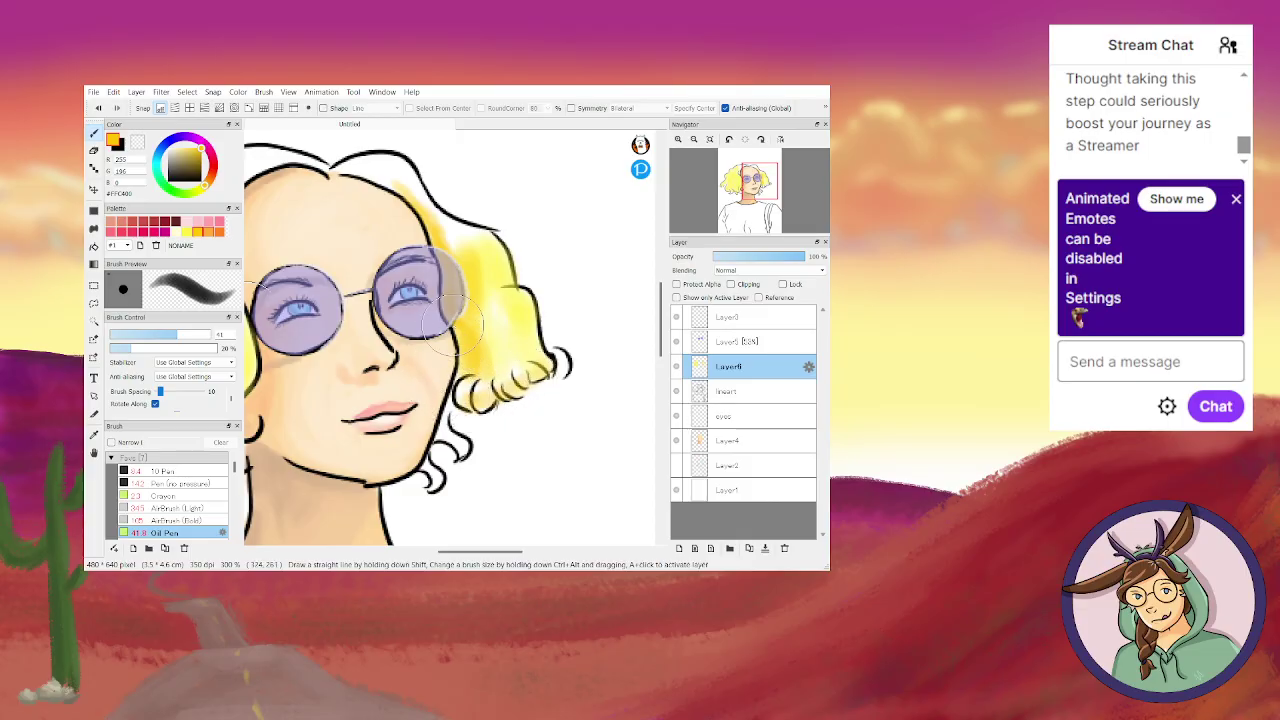
mouse_move(383, 170)
left_mouse_down()
mouse_move(372, 176)
mouse_move(423, 206)
left_mouse_up()
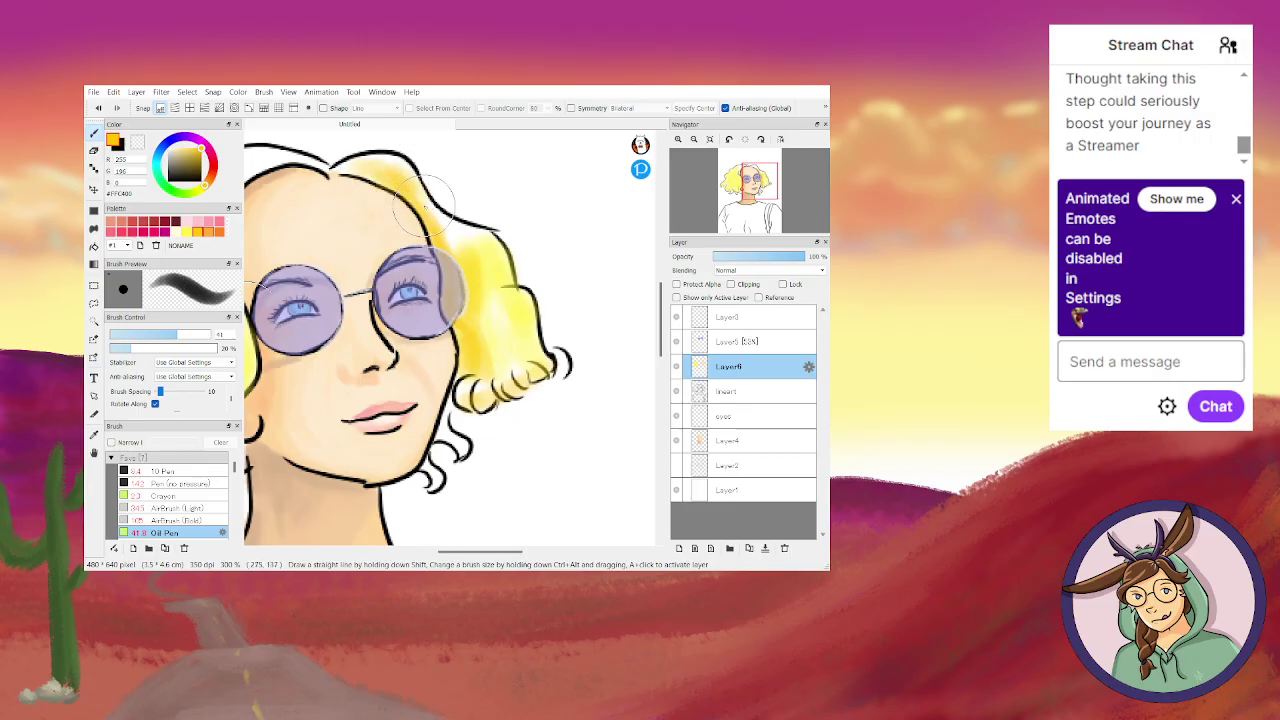
Move Layer6 directly below the eyes layer and extend the golden yellow from the parting down the right-hand hair.
left_click_drag(738, 376, 735, 428)
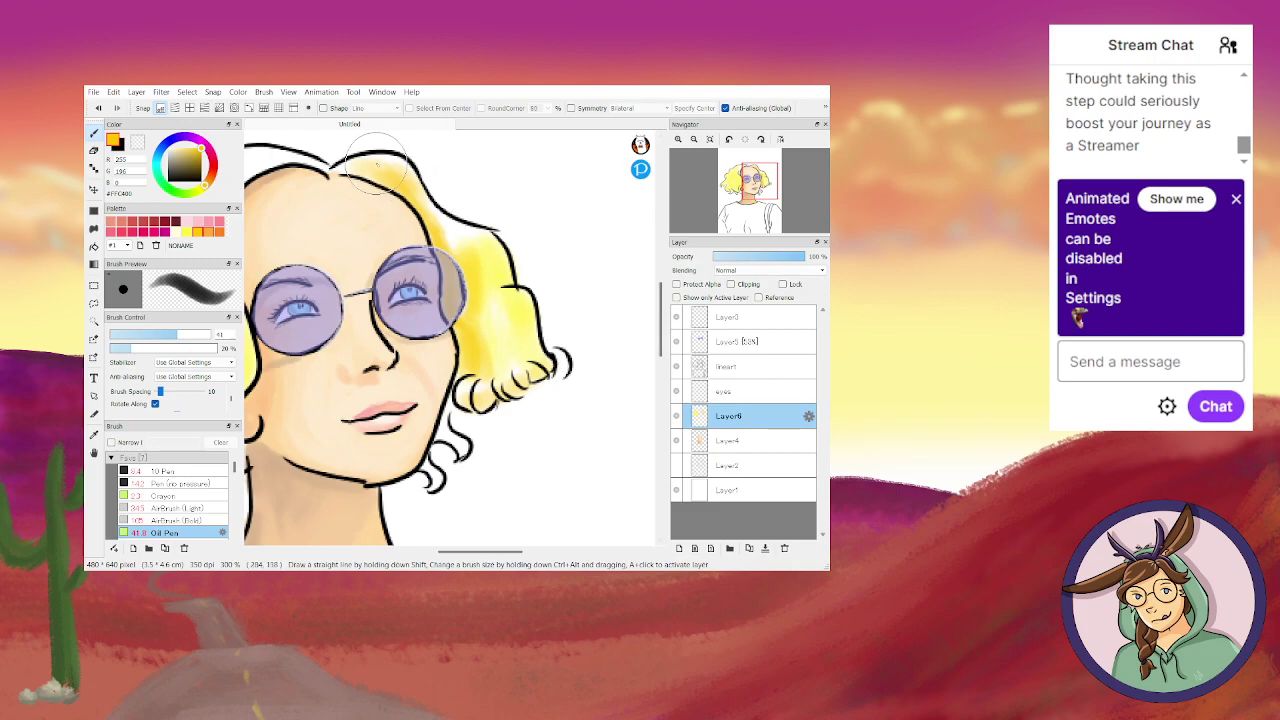
mouse_move(364, 165)
left_mouse_down()
mouse_move(396, 180)
mouse_move(367, 166)
mouse_move(397, 158)
mouse_move(469, 248)
mouse_move(442, 233)
mouse_move(490, 241)
mouse_move(481, 314)
mouse_move(464, 324)
mouse_move(469, 305)
mouse_move(466, 325)
mouse_move(490, 354)
mouse_move(520, 349)
mouse_move(486, 372)
mouse_move(529, 355)
mouse_move(499, 341)
mouse_move(500, 356)
mouse_move(488, 353)
mouse_move(486, 309)
mouse_move(532, 361)
mouse_move(461, 406)
mouse_move(472, 373)
mouse_move(480, 412)
left_mouse_up()
Shade the left-hand hair on Layer6 with golden yellow, covering the lower curls, outer waves and the start of the crown.
left_click_drag(469, 552, 415, 552)
mouse_move(362, 376)
left_mouse_down()
mouse_move(309, 316)
mouse_move(350, 350)
mouse_move(400, 340)
left_mouse_up()
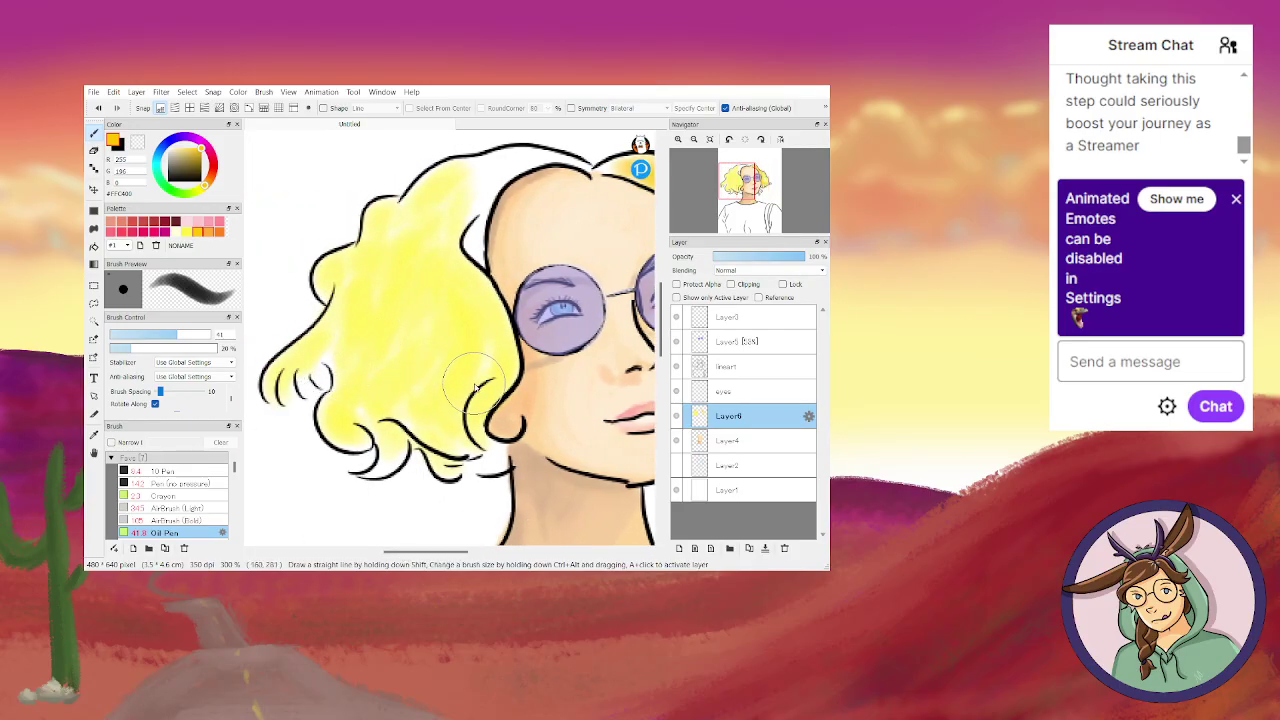
mouse_move(477, 386)
left_mouse_down()
mouse_move(410, 440)
mouse_move(400, 428)
mouse_move(420, 415)
mouse_move(480, 440)
mouse_move(440, 445)
left_mouse_up()
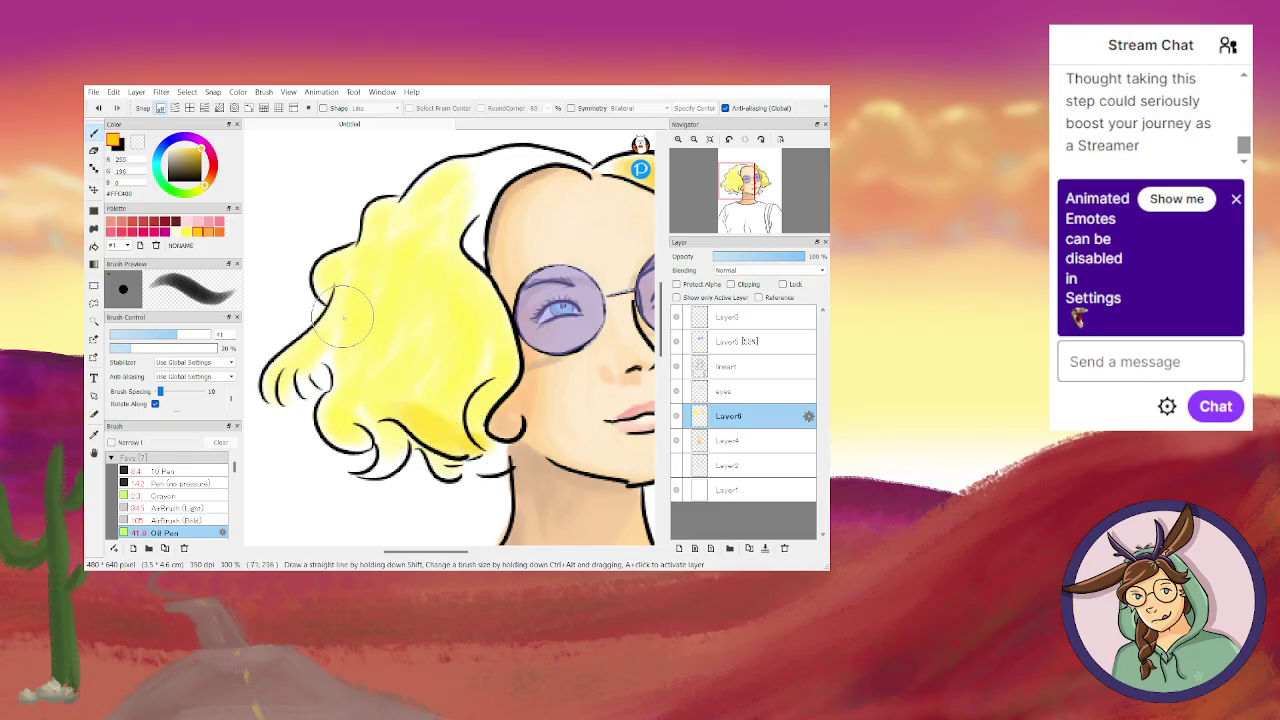
mouse_move(315, 363)
left_mouse_down()
mouse_move(295, 387)
mouse_move(280, 380)
mouse_move(307, 390)
mouse_move(325, 357)
mouse_move(364, 402)
mouse_move(356, 387)
mouse_move(325, 418)
mouse_move(370, 443)
mouse_move(340, 440)
mouse_move(322, 405)
mouse_move(366, 402)
mouse_move(355, 393)
mouse_move(392, 448)
left_mouse_up()
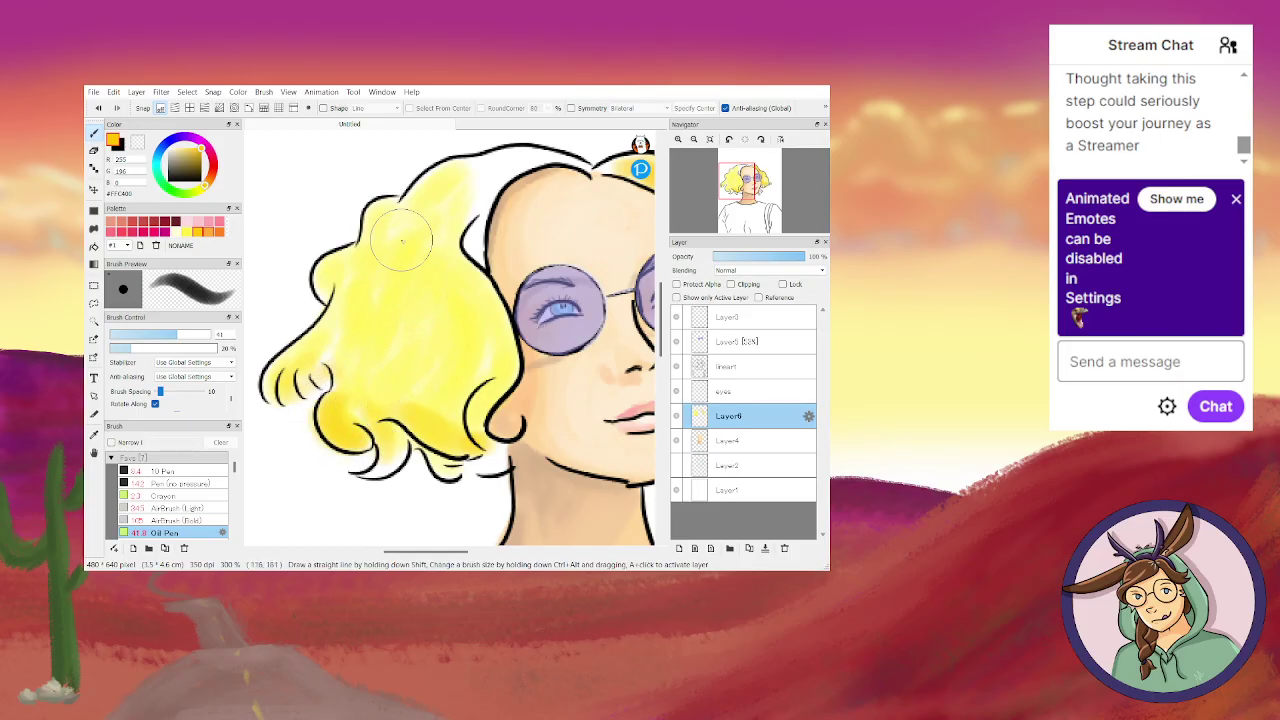
mouse_move(375, 265)
left_mouse_down()
mouse_move(357, 299)
mouse_move(377, 265)
mouse_move(337, 270)
mouse_move(351, 254)
mouse_move(326, 291)
mouse_move(321, 275)
mouse_move(354, 262)
mouse_move(330, 300)
left_mouse_up()
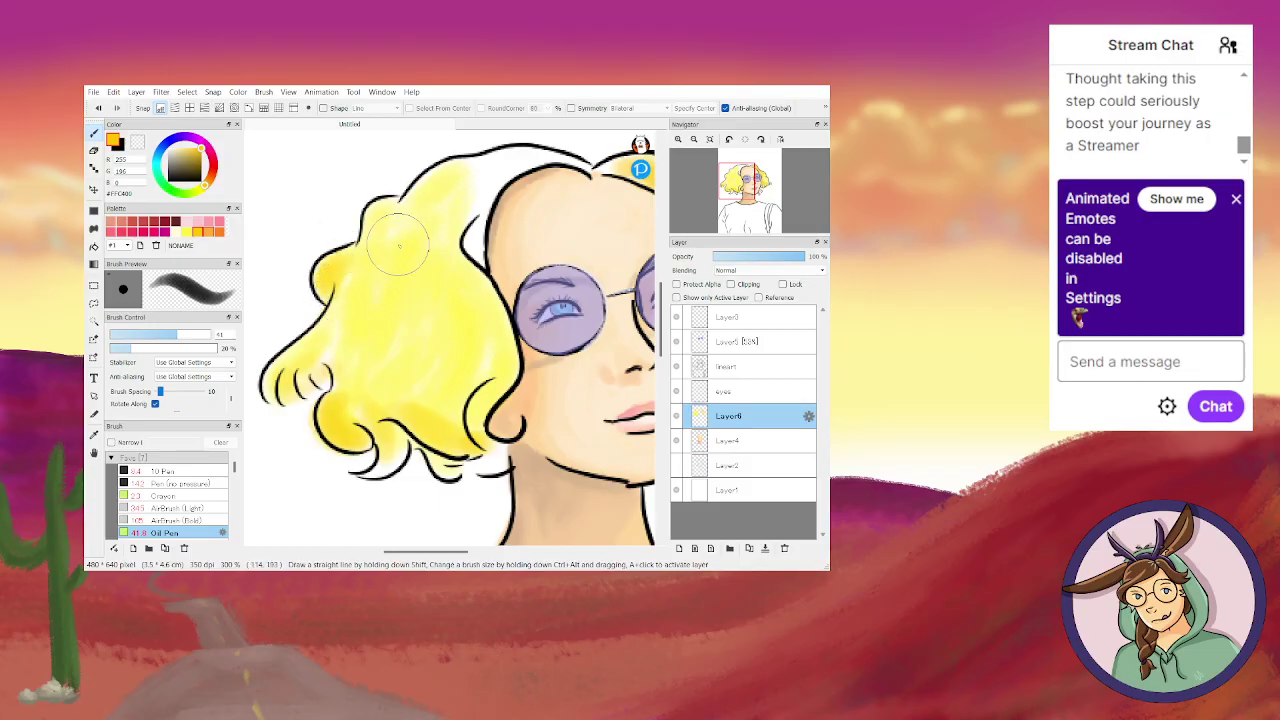
mouse_move(436, 195)
left_mouse_down()
mouse_move(485, 162)
mouse_move(520, 158)
mouse_move(465, 180)
left_mouse_up()
With a smaller Oil Pen, continue the golden yellow over the left-hand crown, the strand beside the forehead and the curls near the neck.
left_click_drag(178, 334, 167, 334)
mouse_move(515, 165)
left_mouse_down()
mouse_move(581, 162)
mouse_move(462, 168)
mouse_move(408, 204)
mouse_move(420, 177)
mouse_move(513, 155)
mouse_move(457, 214)
mouse_move(491, 178)
mouse_move(471, 249)
mouse_move(479, 238)
mouse_move(482, 260)
mouse_move(467, 242)
mouse_move(488, 207)
mouse_move(454, 225)
left_mouse_up()
left_click_drag(457, 152, 444, 245)
mouse_move(477, 183)
left_mouse_down()
mouse_move(440, 240)
mouse_move(444, 311)
mouse_move(465, 182)
mouse_move(384, 331)
mouse_move(436, 299)
mouse_move(504, 319)
mouse_move(520, 344)
mouse_move(502, 315)
mouse_move(482, 345)
mouse_move(499, 363)
mouse_move(480, 318)
mouse_move(480, 345)
mouse_move(500, 346)
mouse_move(505, 362)
mouse_move(488, 349)
mouse_move(493, 360)
mouse_move(457, 371)
mouse_move(482, 370)
mouse_move(463, 337)
mouse_move(415, 422)
mouse_move(474, 381)
mouse_move(453, 422)
mouse_move(479, 389)
mouse_move(421, 378)
mouse_move(431, 392)
mouse_move(396, 405)
mouse_move(443, 435)
mouse_move(467, 480)
mouse_move(458, 432)
mouse_move(477, 452)
mouse_move(495, 440)
mouse_move(494, 468)
mouse_move(501, 444)
mouse_move(493, 466)
mouse_move(456, 466)
mouse_move(506, 437)
mouse_move(482, 474)
left_mouse_up()
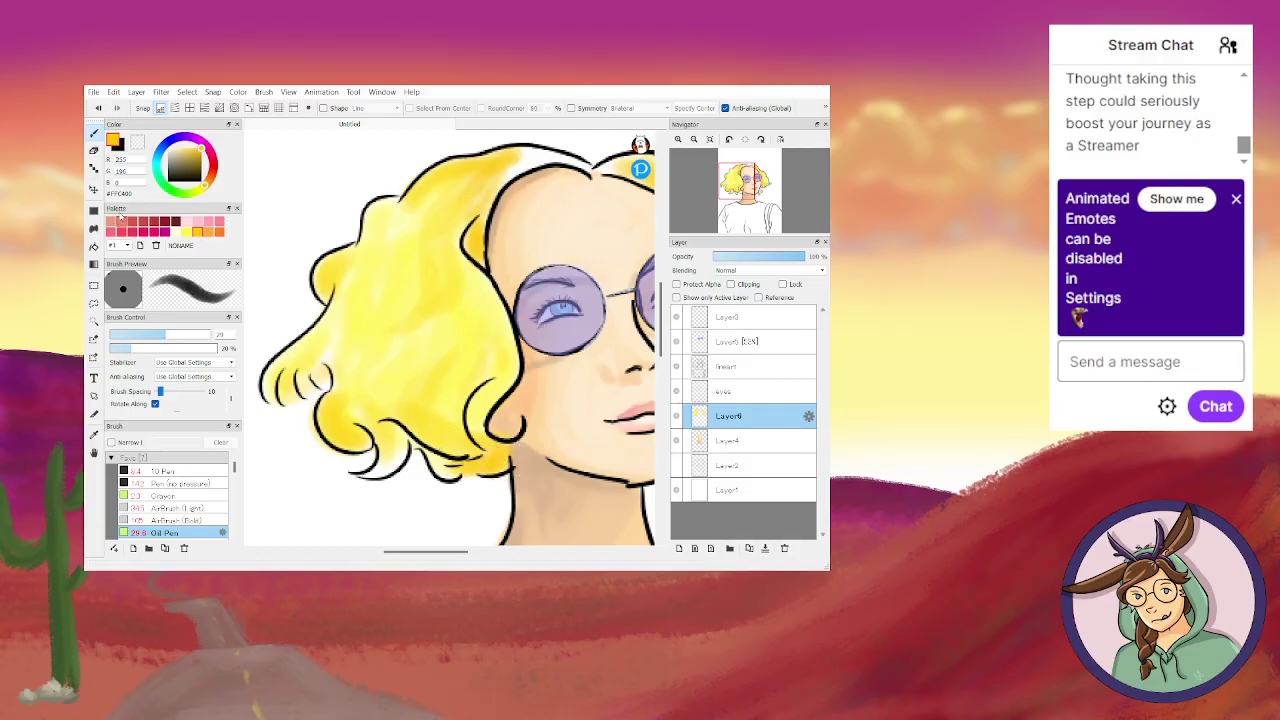
Erase the yellow spilling onto the neck and fill the remaining gaps in the left-hand lower curls with golden yellow.
left_click(94, 150)
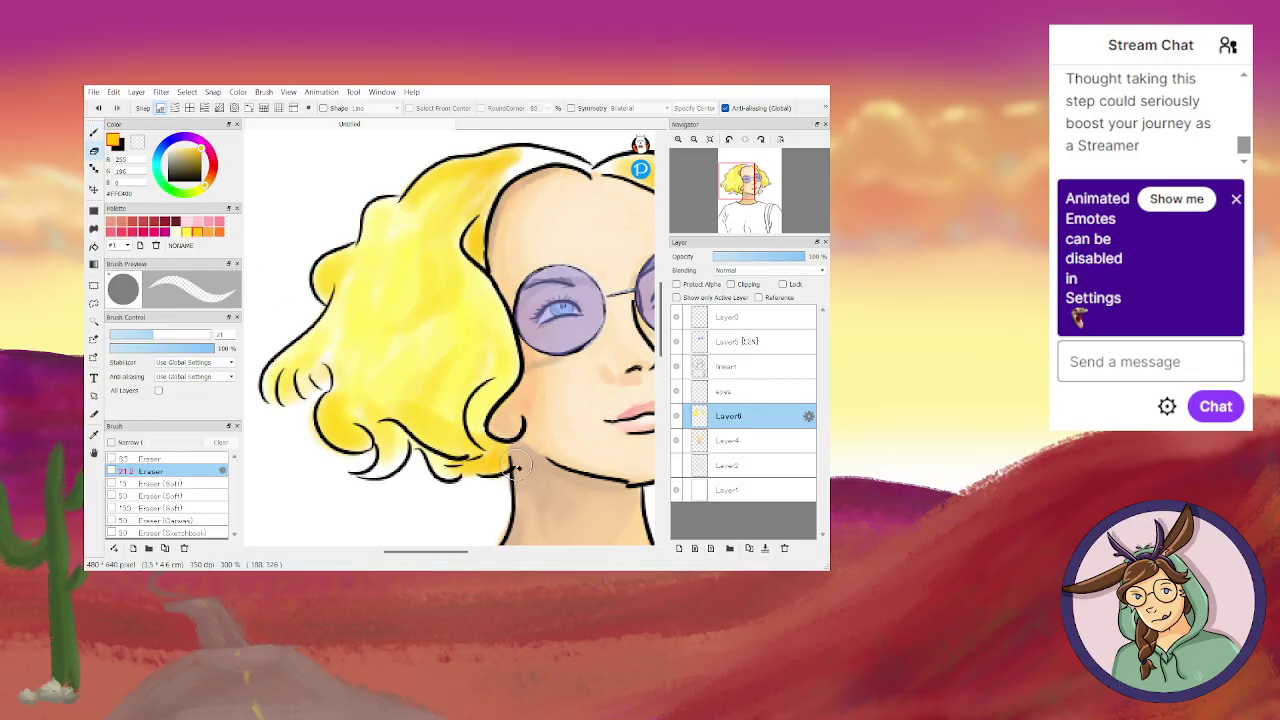
left_click(94, 133)
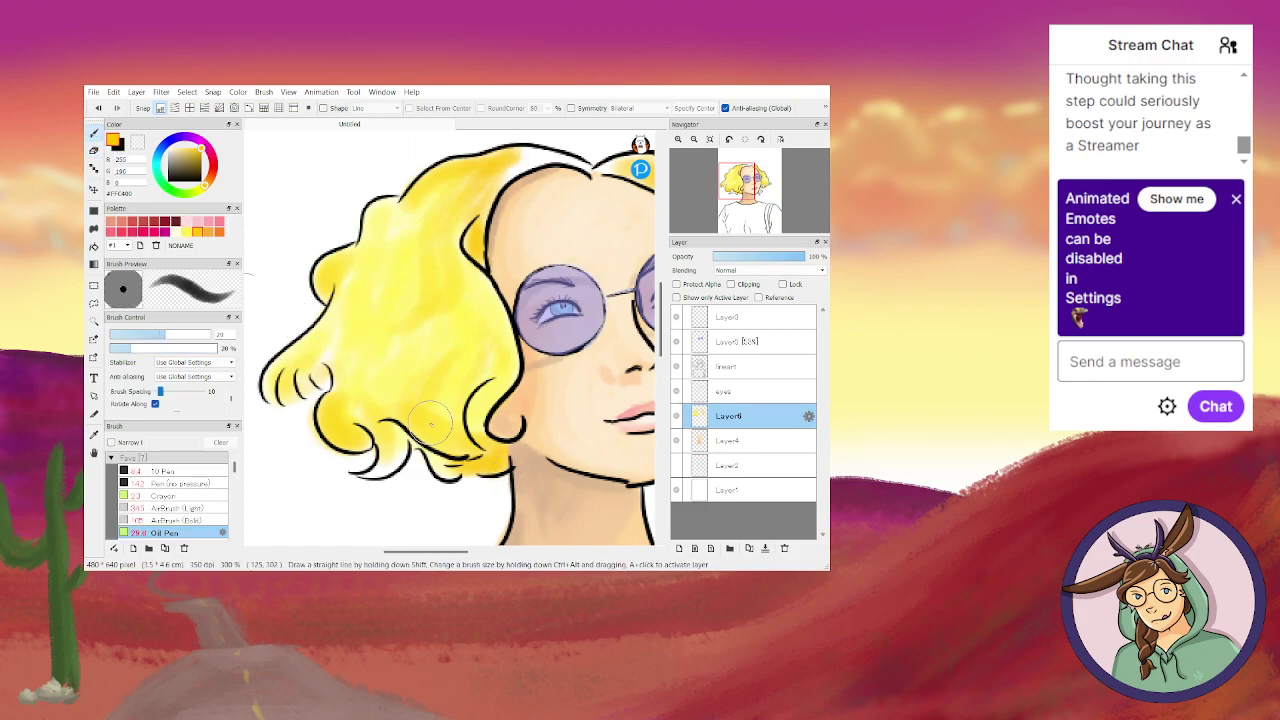
mouse_move(428, 409)
left_mouse_down()
mouse_move(390, 465)
mouse_move(365, 470)
mouse_move(401, 449)
mouse_move(375, 462)
mouse_move(394, 418)
left_mouse_up()
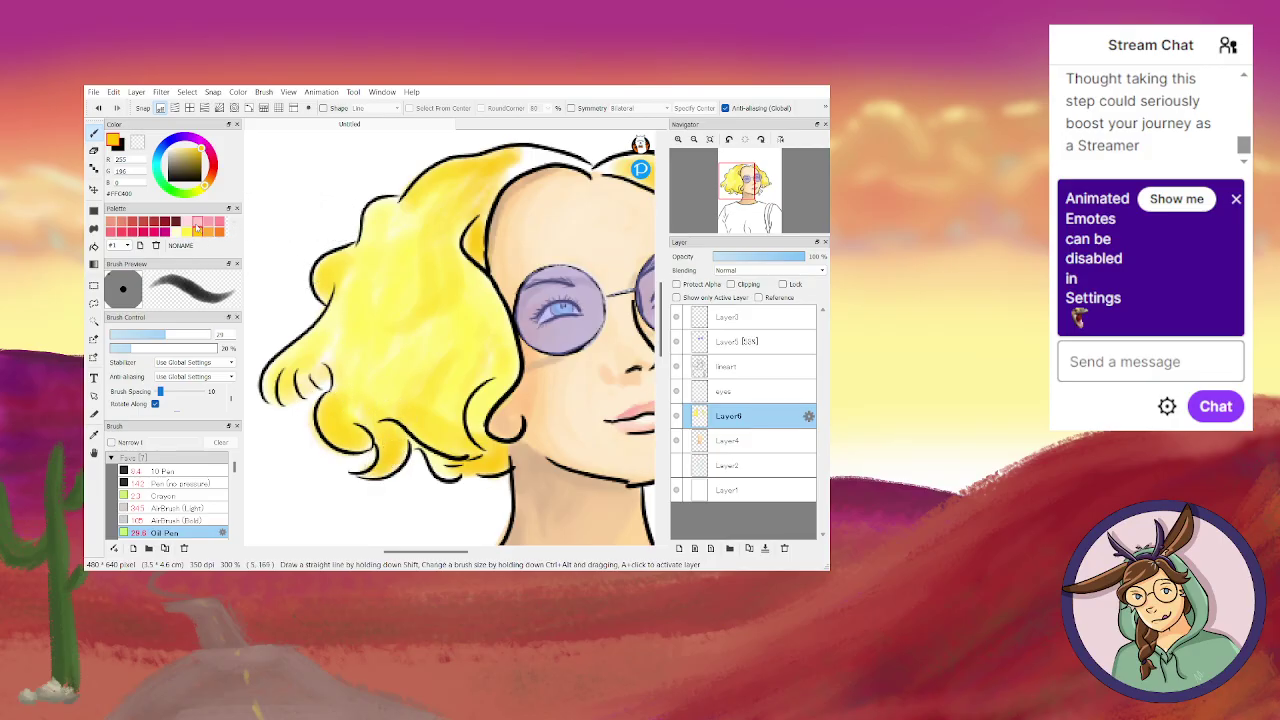
Shade the left-hand hair roots and crown above the forehead with tan #E1A856, using an Oil Pen of size 17.
left_click(196, 164)
left_click(208, 185)
left_click(190, 154)
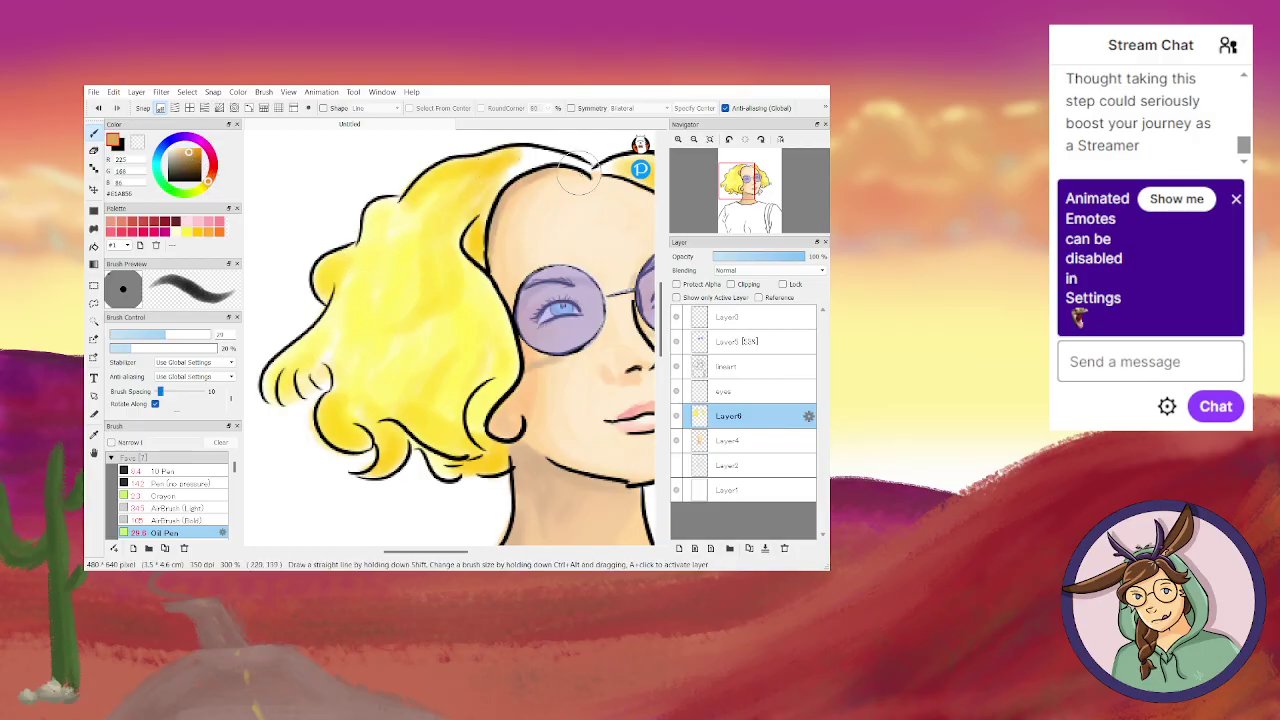
left_click(146, 335)
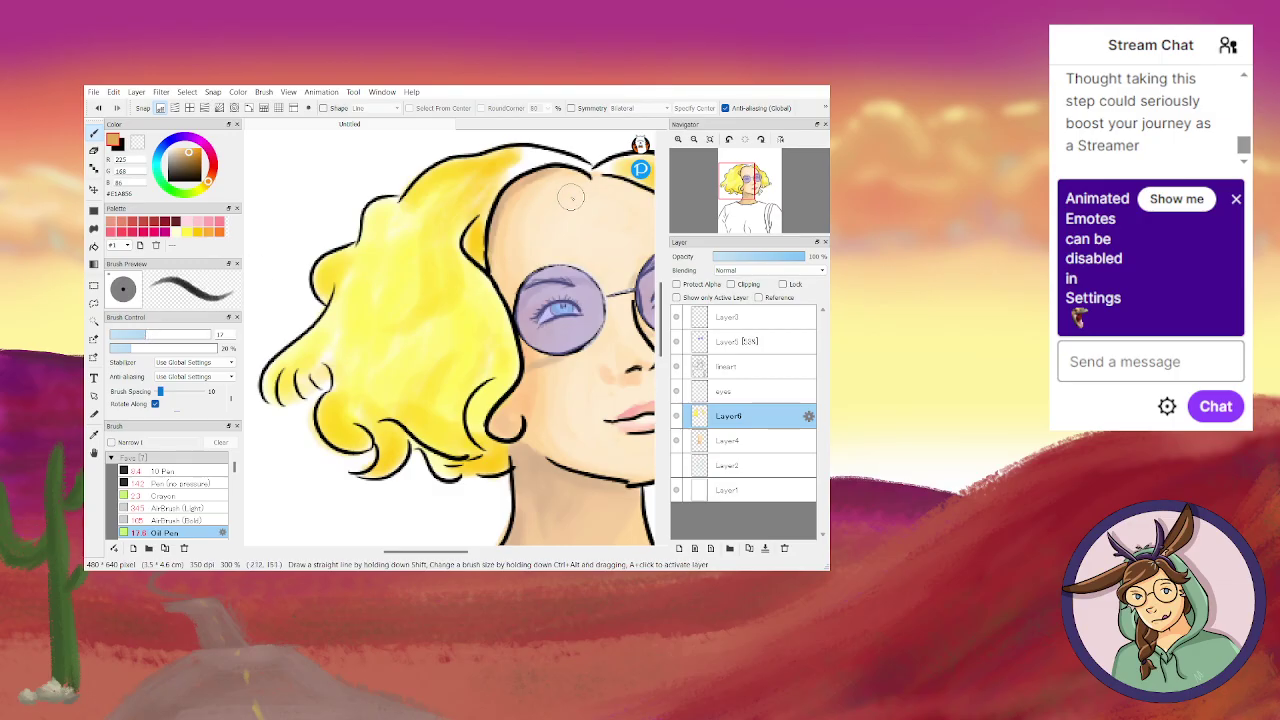
mouse_move(588, 172)
left_mouse_down()
mouse_move(520, 154)
mouse_move(557, 159)
mouse_move(543, 147)
mouse_move(543, 175)
mouse_move(571, 158)
mouse_move(517, 157)
mouse_move(508, 172)
mouse_move(545, 158)
mouse_move(500, 180)
mouse_move(558, 161)
mouse_move(543, 158)
mouse_move(592, 162)
mouse_move(590, 175)
mouse_move(552, 160)
left_mouse_up()
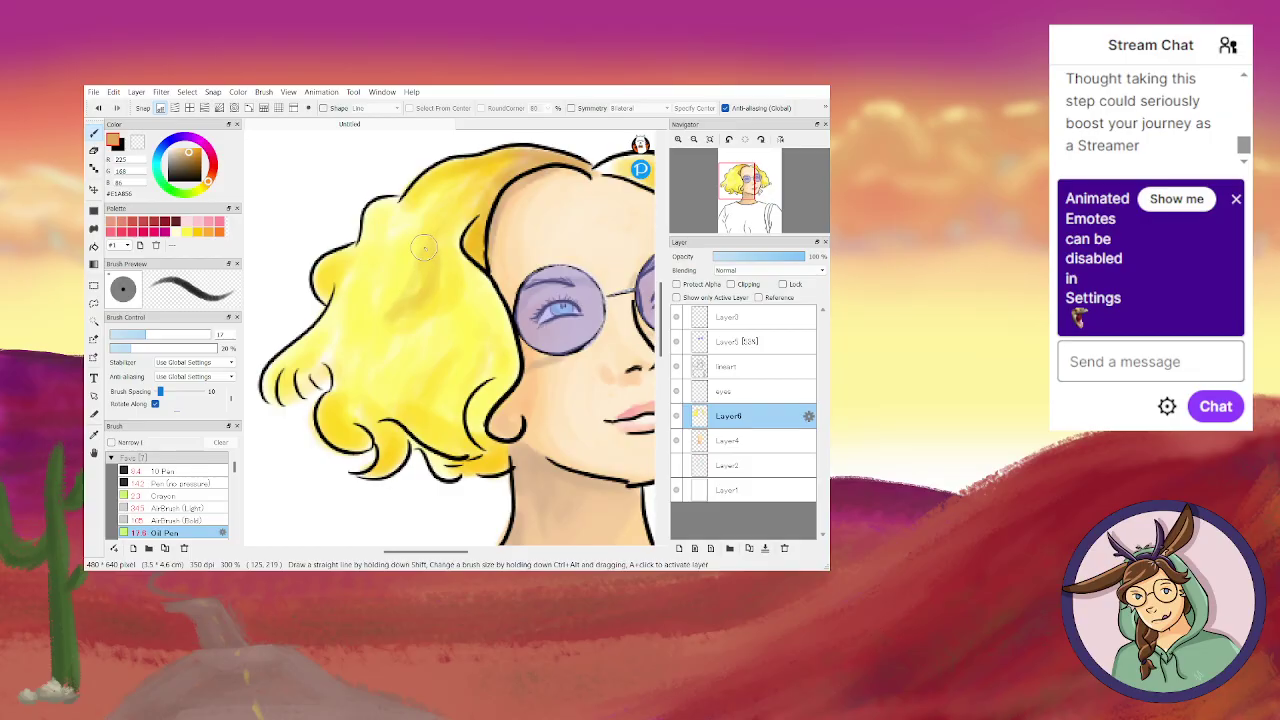
Add tan shading to the outer waves, the lower curls and the curled tips of the left-hand hair.
left_click_drag(402, 227, 362, 280)
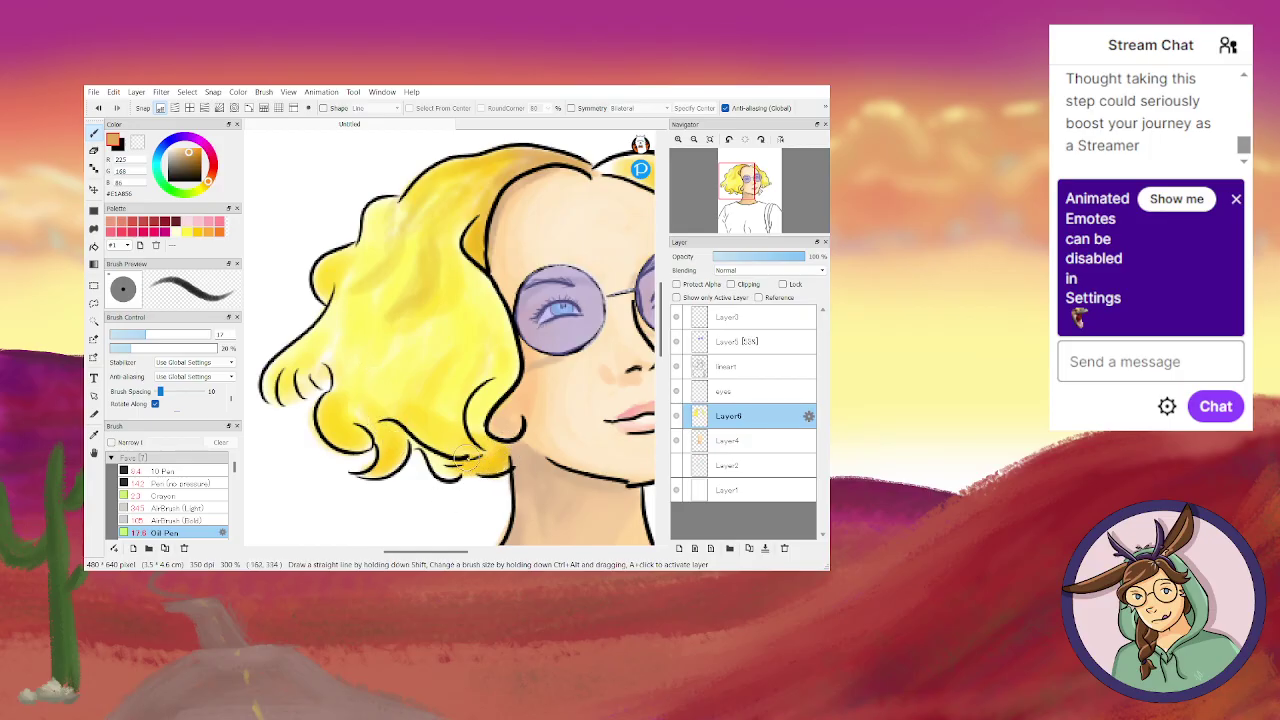
left_click_drag(470, 456, 431, 437)
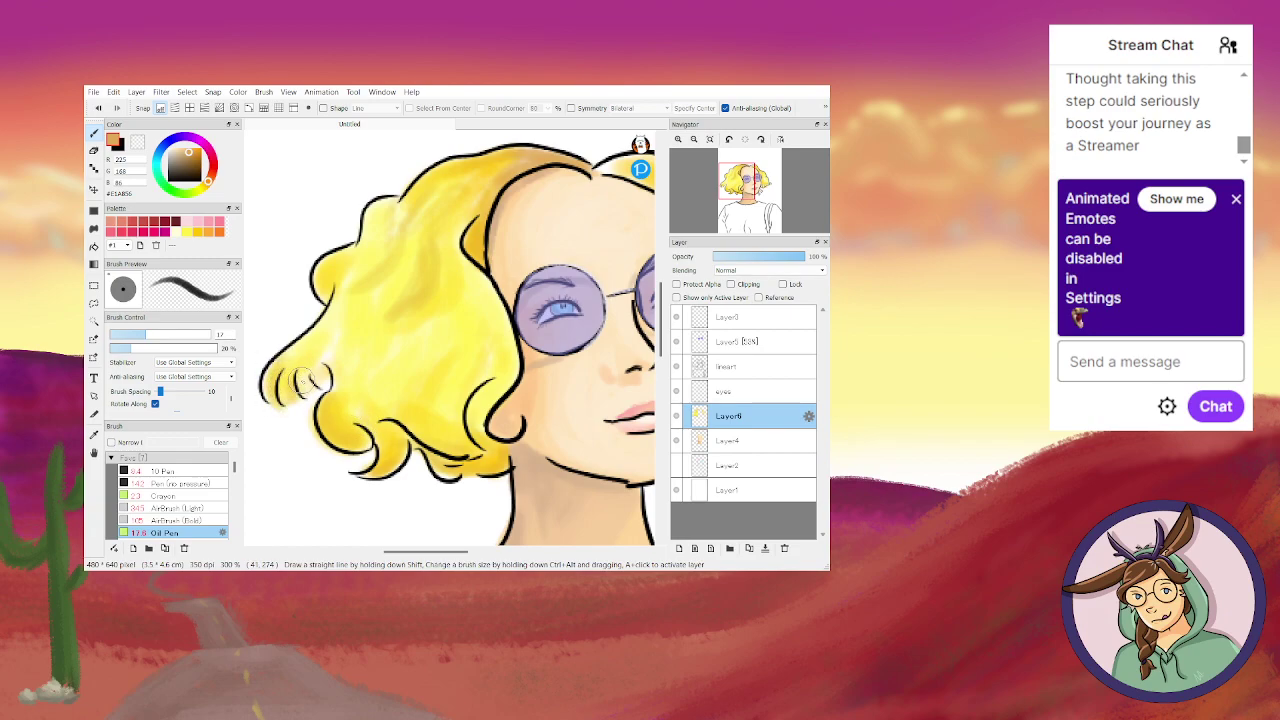
mouse_move(323, 376)
left_mouse_down()
mouse_move(296, 400)
mouse_move(318, 382)
mouse_move(288, 371)
left_mouse_up()
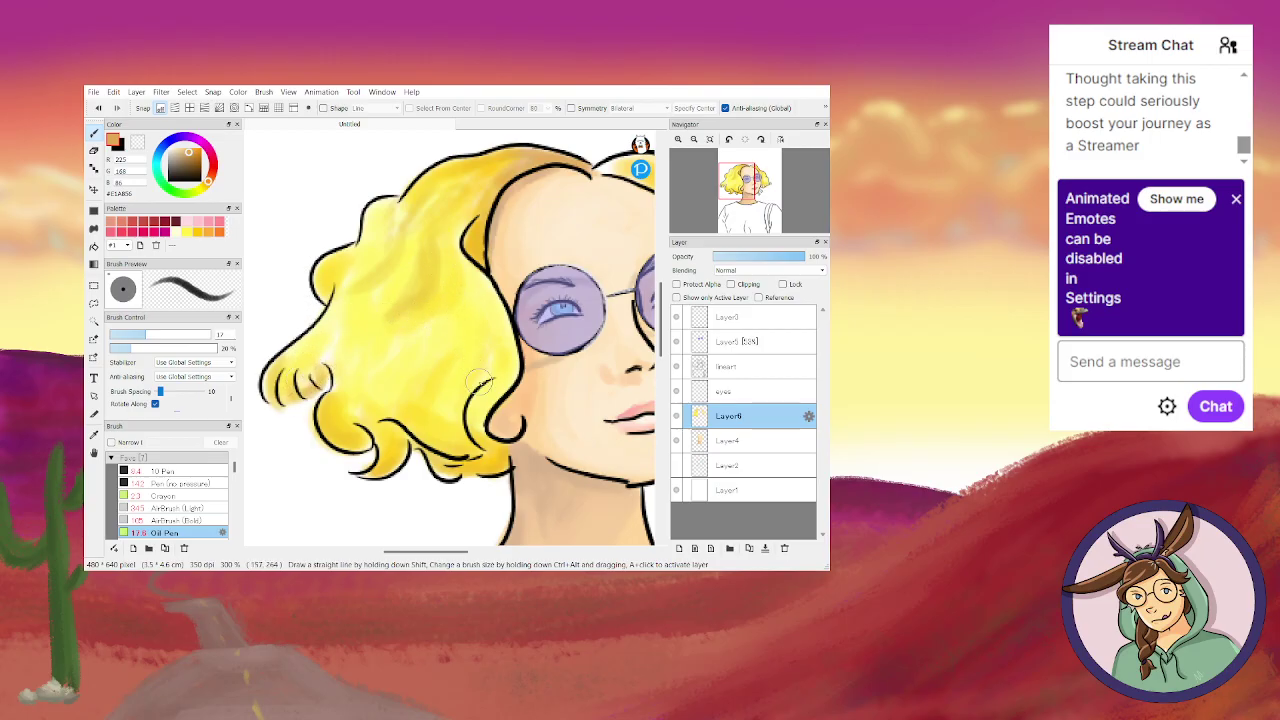
Shade the right-hand hair with the same tan, from the parting along the forehead to the outer waves and small lower curls.
left_click_drag(460, 552, 495, 552)
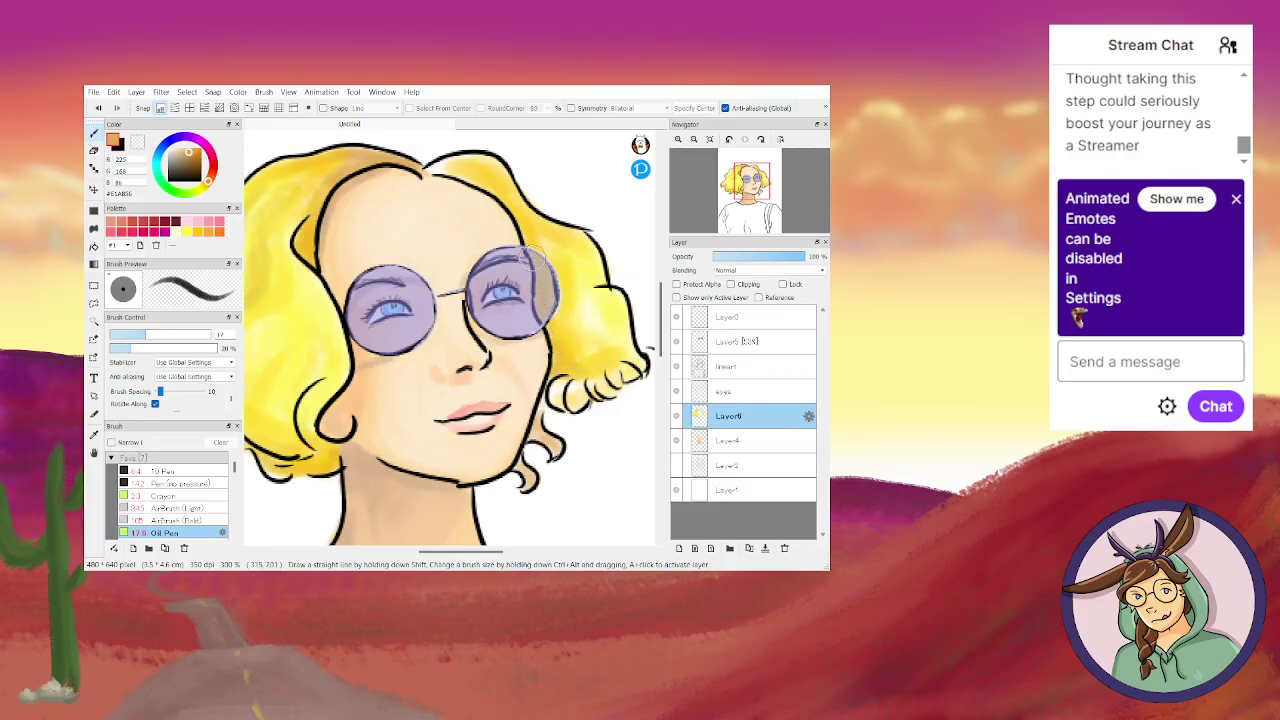
mouse_move(538, 262)
left_mouse_down()
mouse_move(560, 340)
mouse_move(538, 262)
left_mouse_up()
mouse_move(432, 176)
left_mouse_down()
mouse_move(480, 159)
mouse_move(418, 176)
mouse_move(469, 157)
mouse_move(431, 174)
mouse_move(493, 165)
mouse_move(485, 157)
mouse_move(499, 166)
mouse_move(440, 170)
mouse_move(509, 196)
mouse_move(467, 163)
mouse_move(512, 186)
mouse_move(478, 171)
mouse_move(500, 196)
mouse_move(459, 167)
mouse_move(618, 305)
left_mouse_up()
Deepen the hair roots around the parting with a darker brown, using a smaller Oil Pen.
left_click(194, 158)
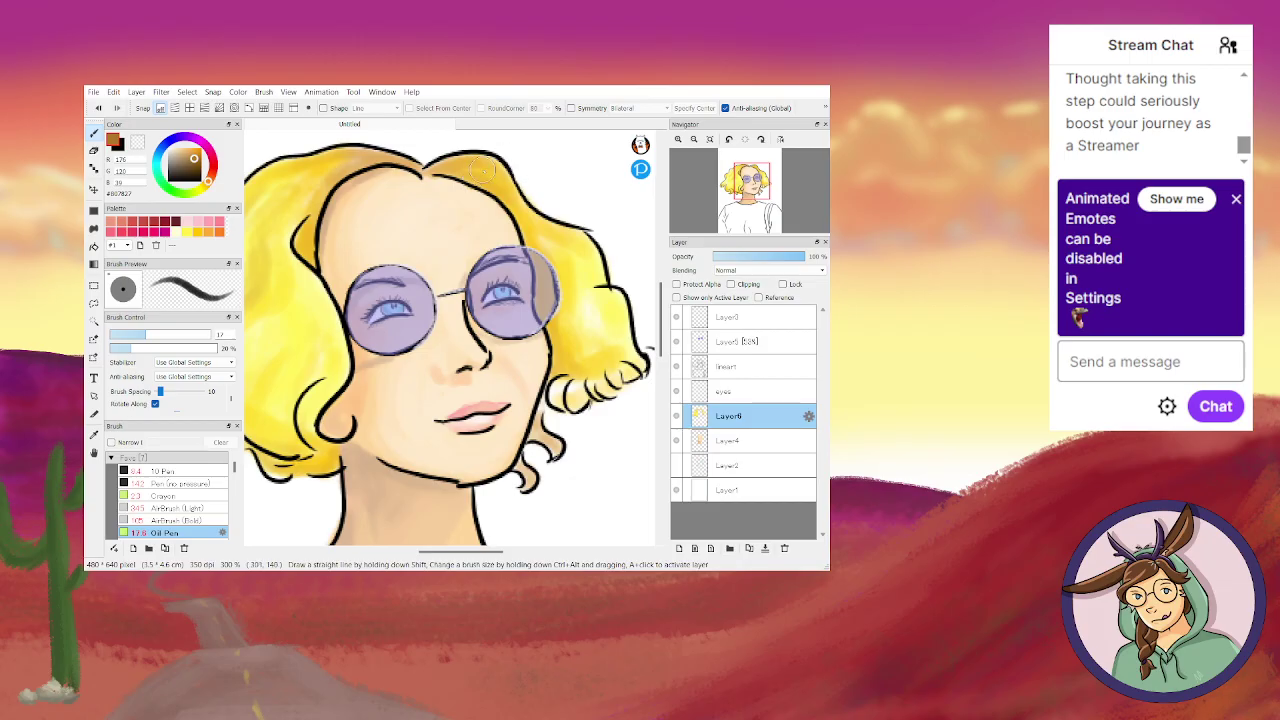
left_click_drag(157, 334, 132, 334)
mouse_move(453, 175)
left_mouse_down()
mouse_move(484, 192)
mouse_move(460, 176)
mouse_move(488, 177)
left_mouse_up()
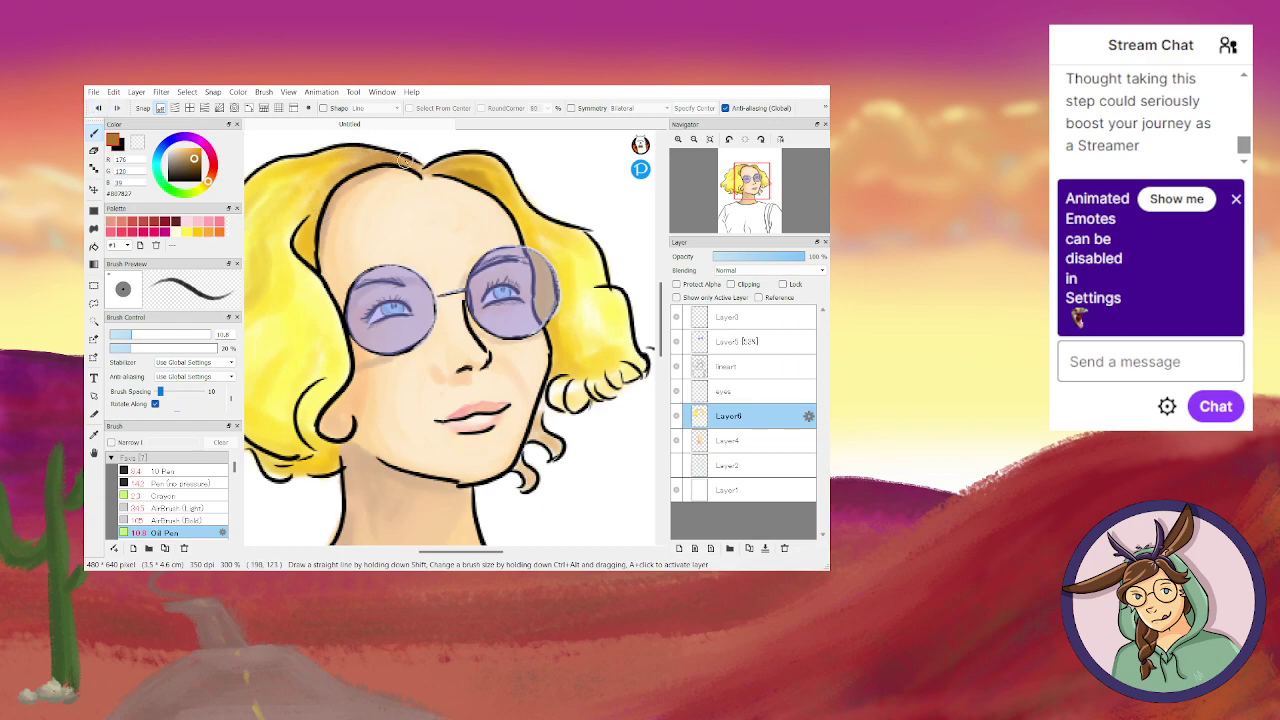
Deepen the small curls beside the jaw, the right-hand outer curl tips and the left-hand hair roots near the temple with brown Oil Pen shading.
left_click_drag(430, 551, 424, 551)
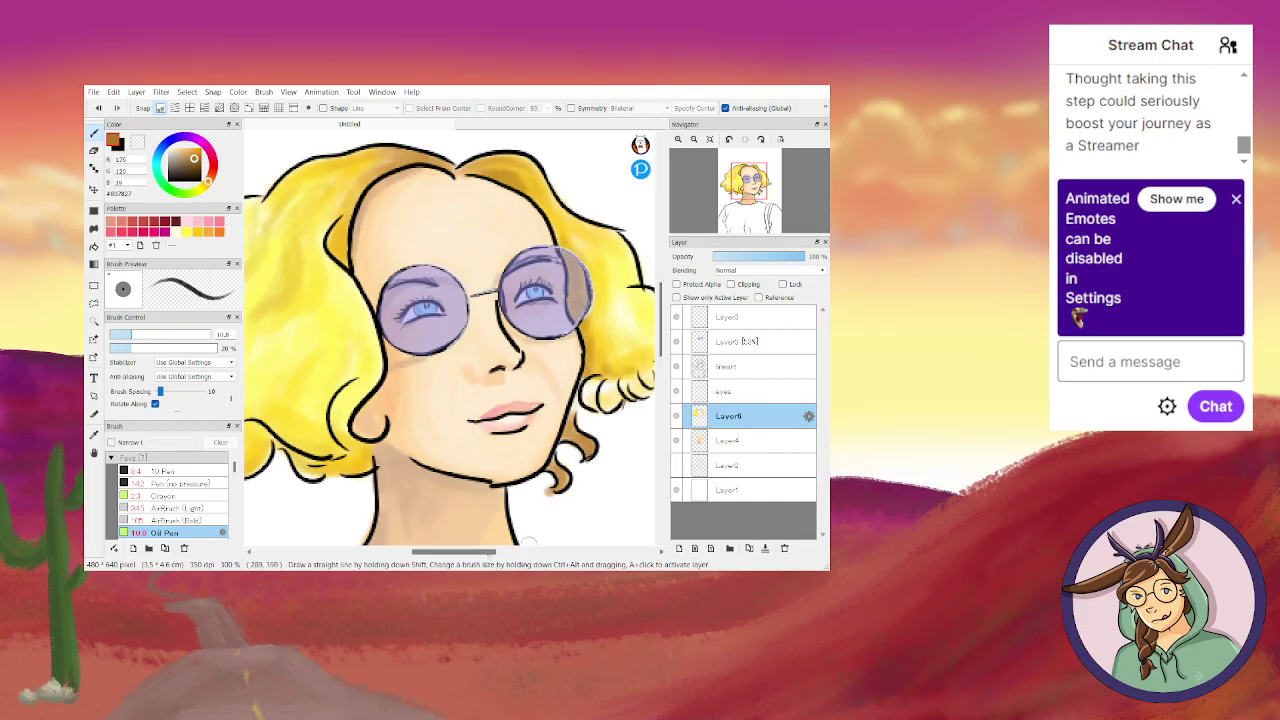
left_click_drag(528, 543, 471, 537)
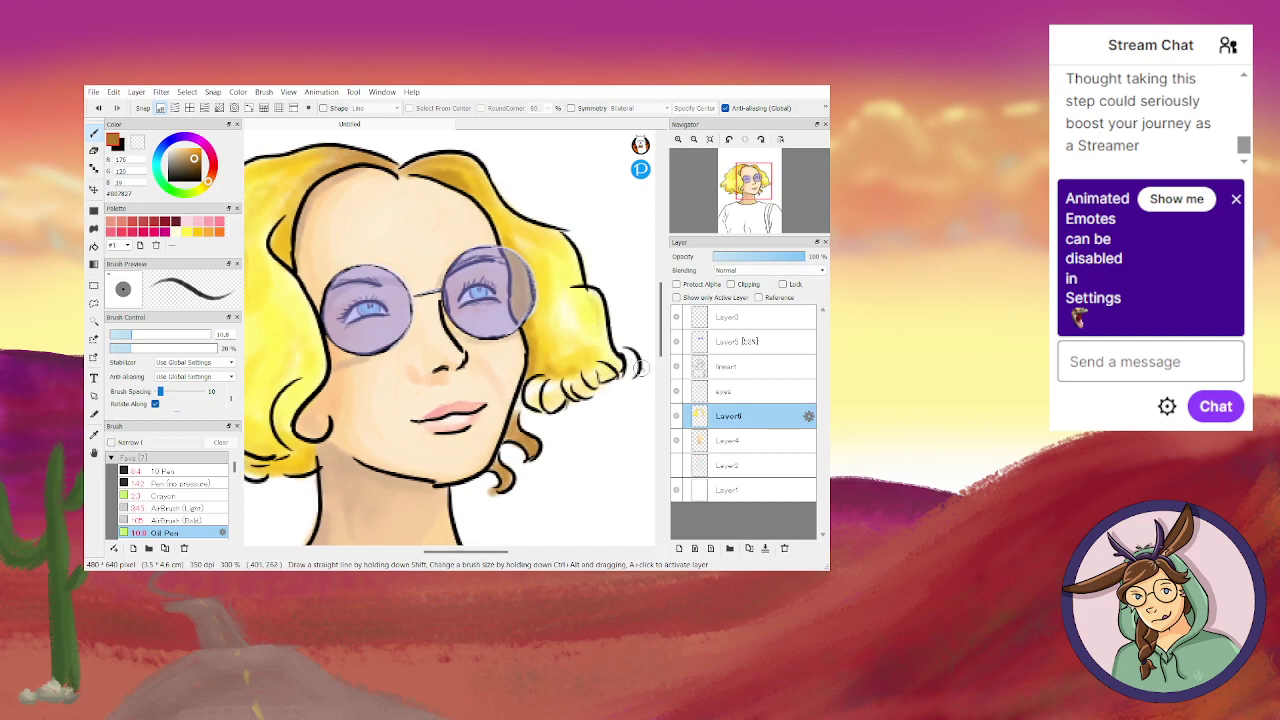
left_click_drag(631, 350, 628, 370)
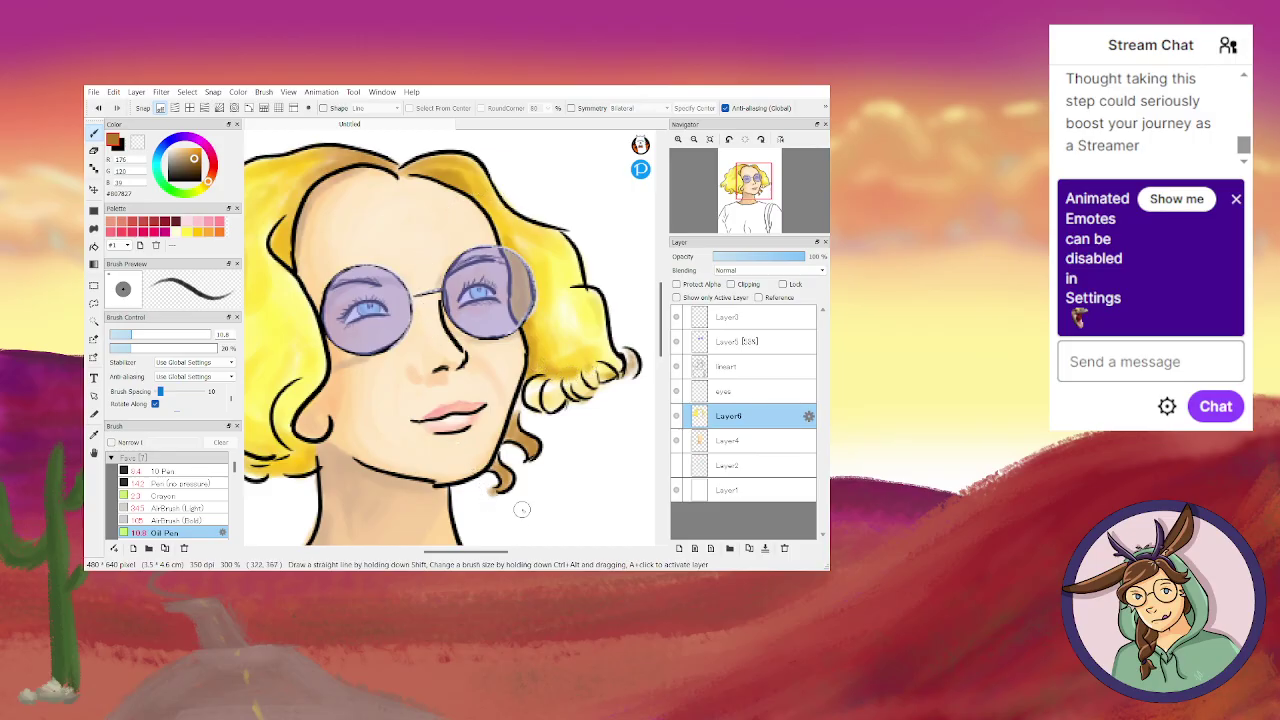
left_click_drag(474, 548, 429, 548)
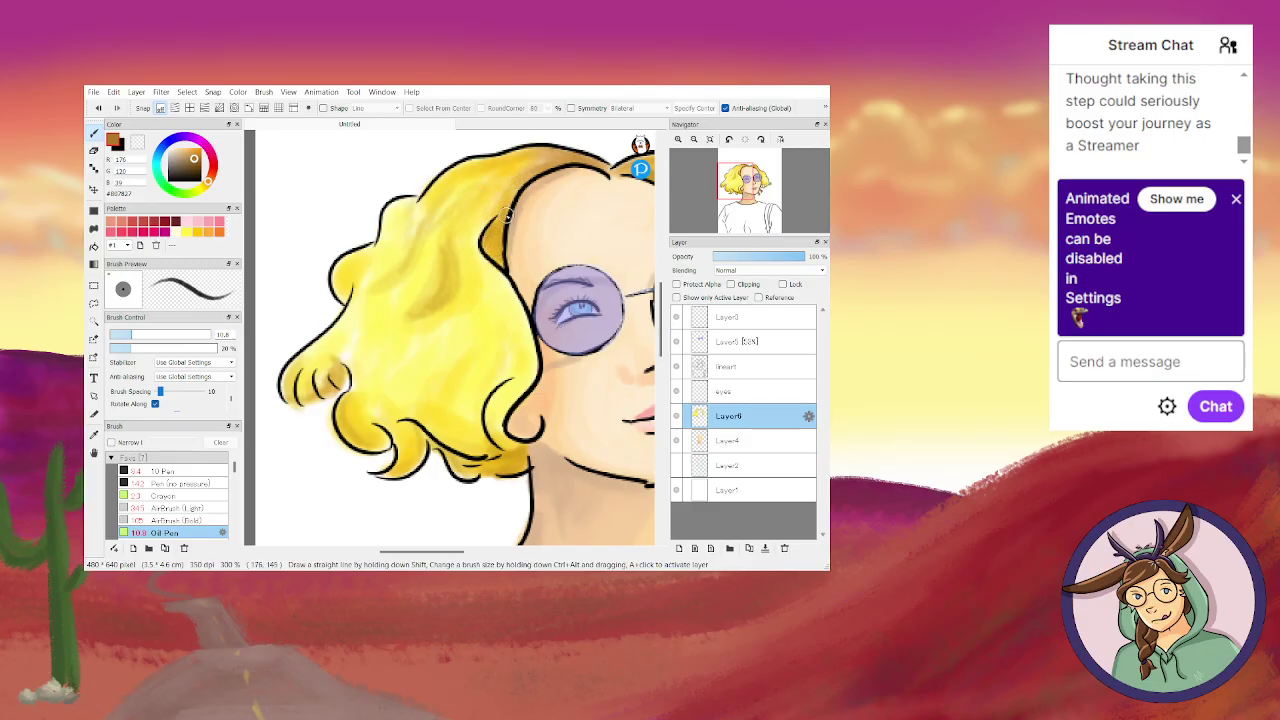
left_click_drag(511, 201, 524, 174)
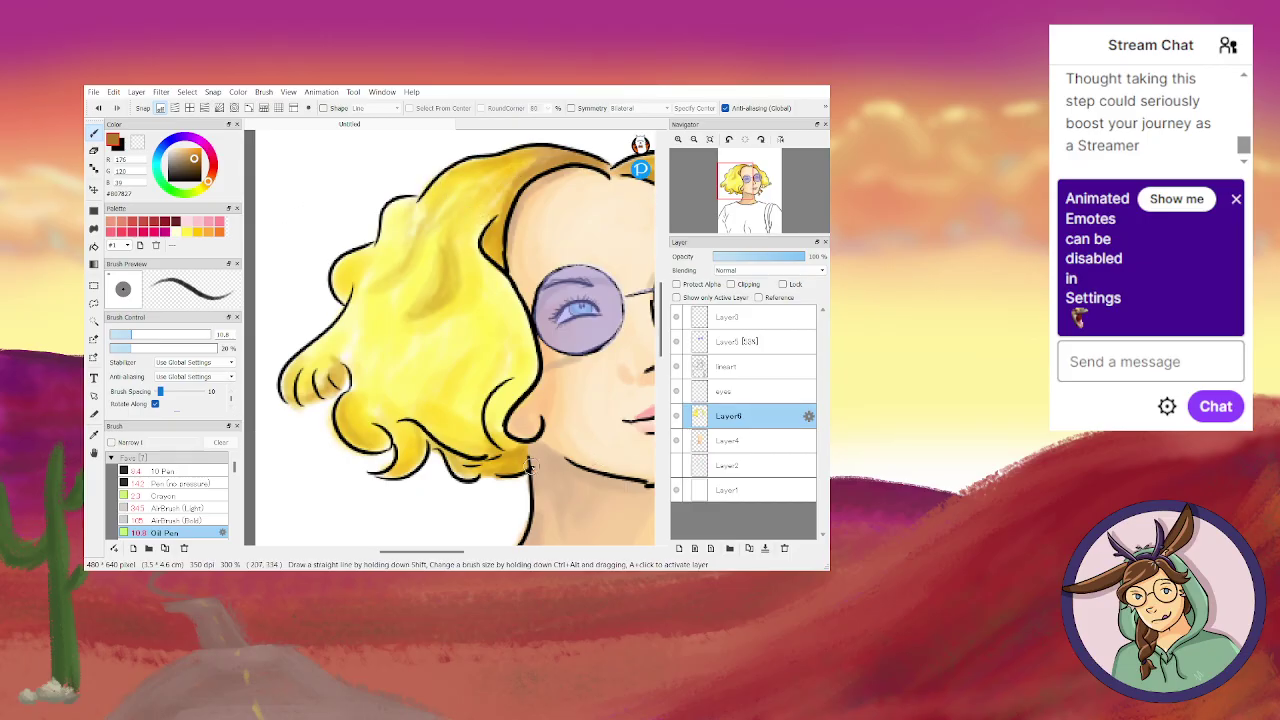
Move Layer3 down the layer stack so it sits directly above the hair colour layer and beneath the eyes layer.
left_click(736, 318)
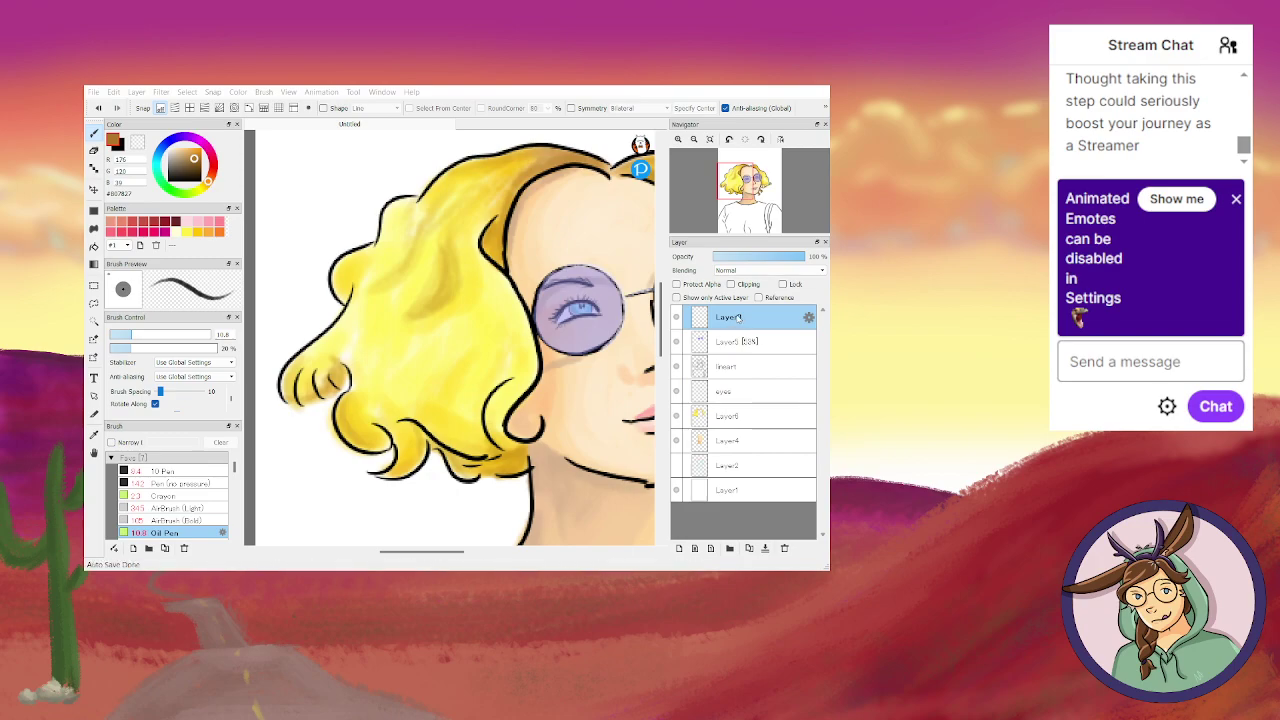
left_click_drag(735, 318, 728, 397)
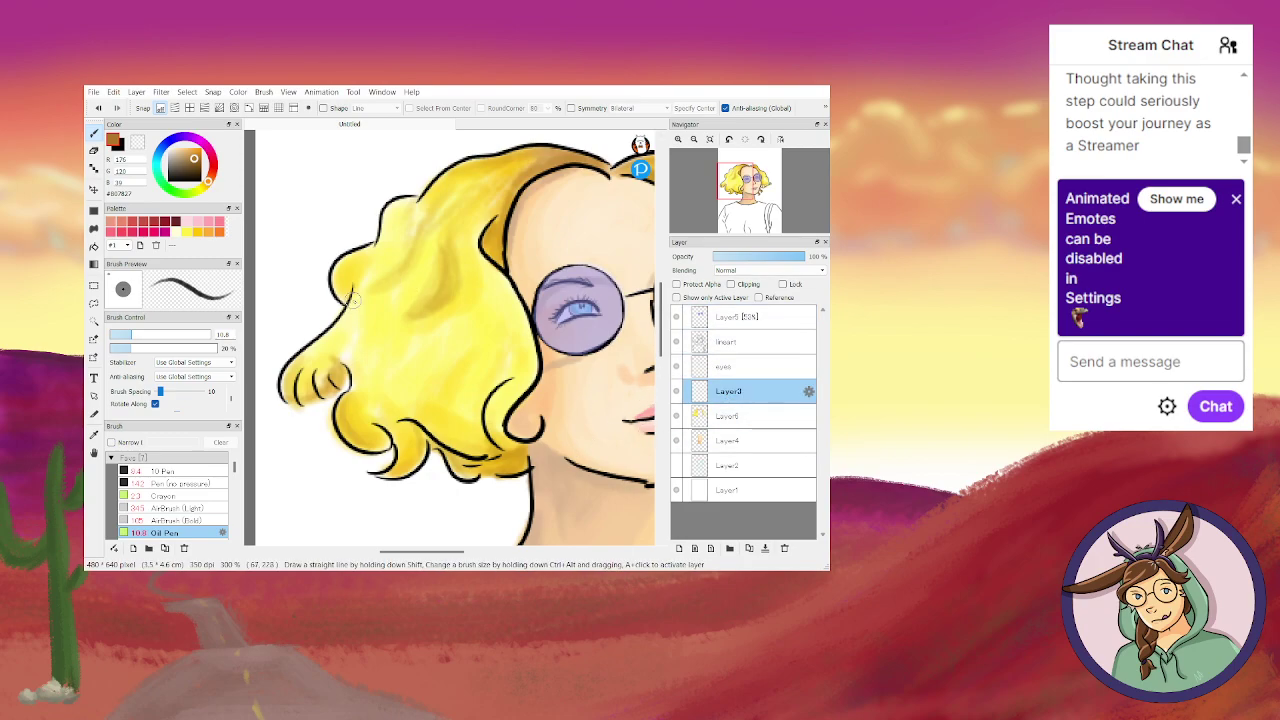
Draw brown strand strokes through the large waves of hair on the left side of the head using the Crayon brush at size 6.7.
left_click(164, 496)
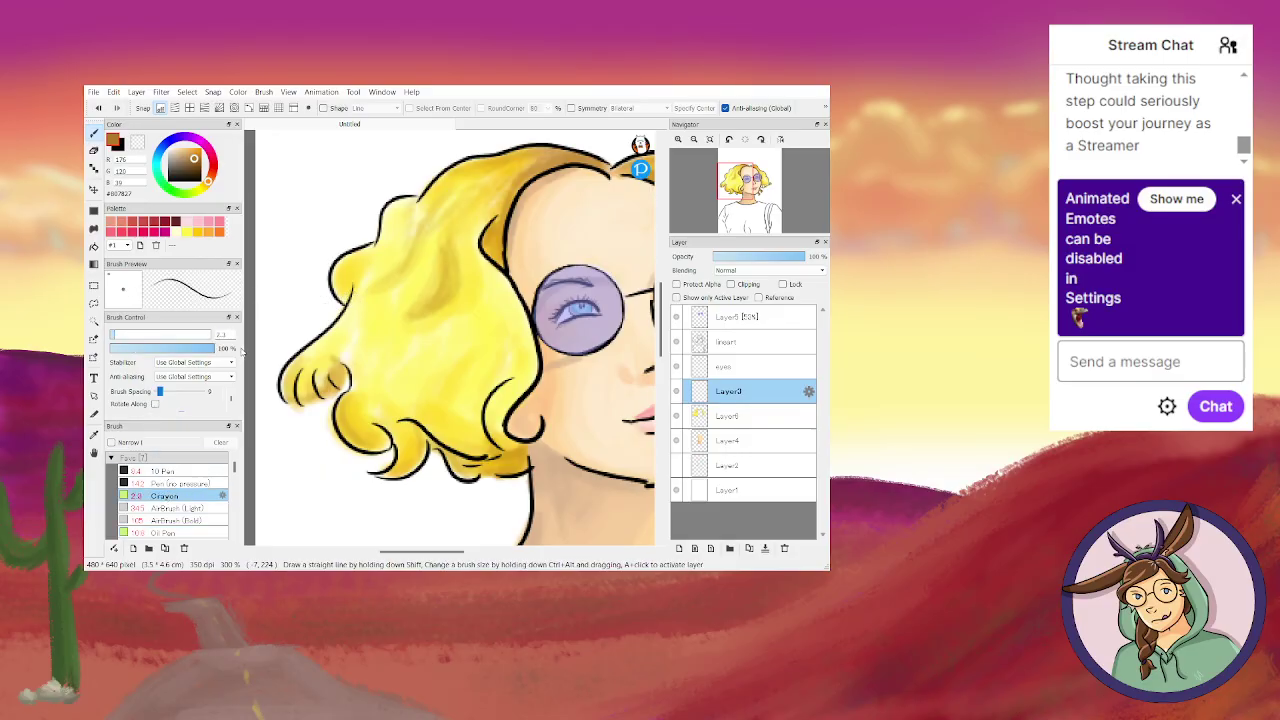
left_click(130, 338)
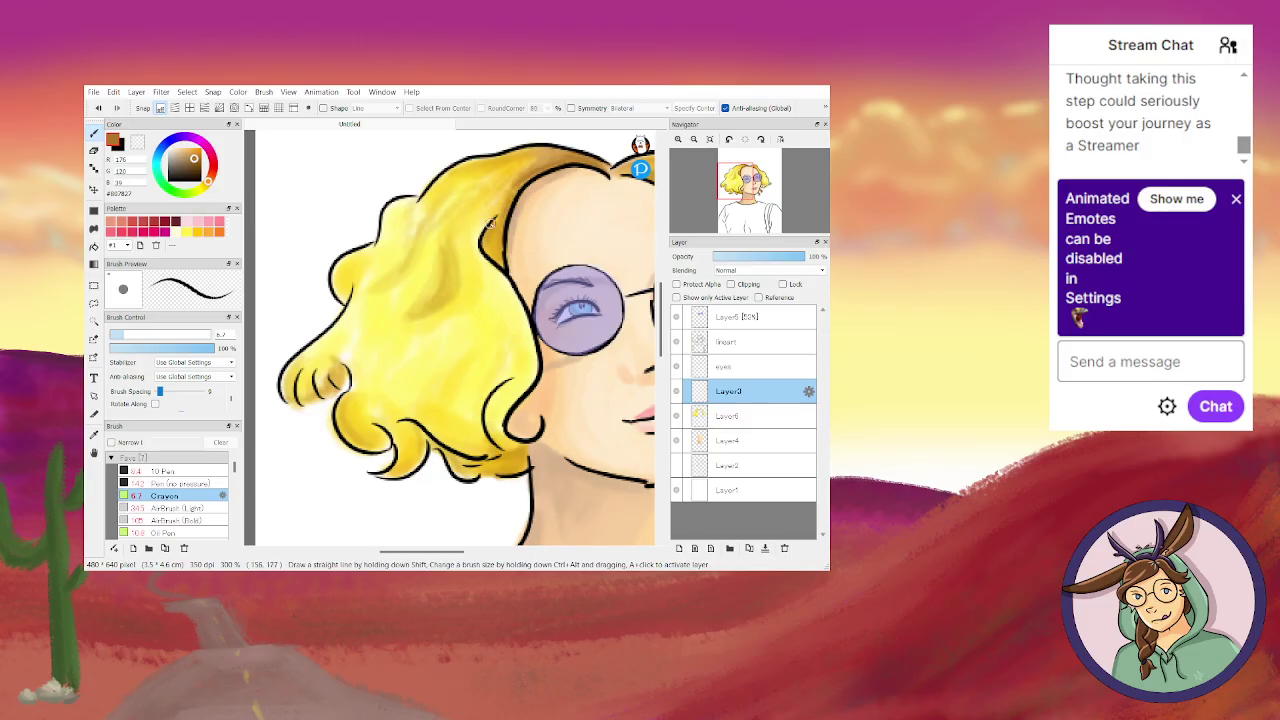
left_click_drag(505, 206, 502, 255)
mouse_move(510, 164)
left_mouse_down()
mouse_move(557, 153)
mouse_move(468, 161)
mouse_move(481, 157)
mouse_move(418, 203)
mouse_move(505, 168)
left_mouse_up()
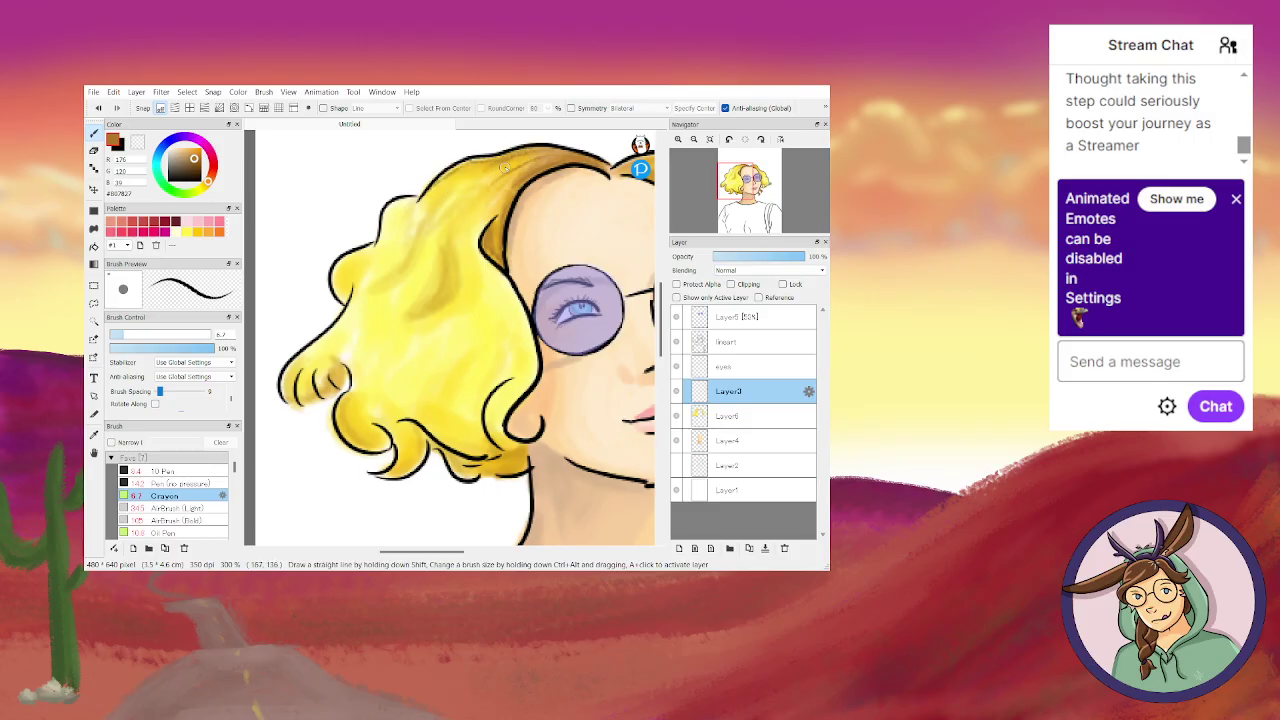
mouse_move(449, 215)
left_mouse_down()
mouse_move(462, 254)
mouse_move(447, 234)
mouse_move(454, 293)
left_mouse_up()
mouse_move(448, 252)
left_mouse_down()
mouse_move(446, 283)
mouse_move(456, 263)
mouse_move(414, 314)
left_mouse_up()
left_click_drag(450, 273, 409, 312)
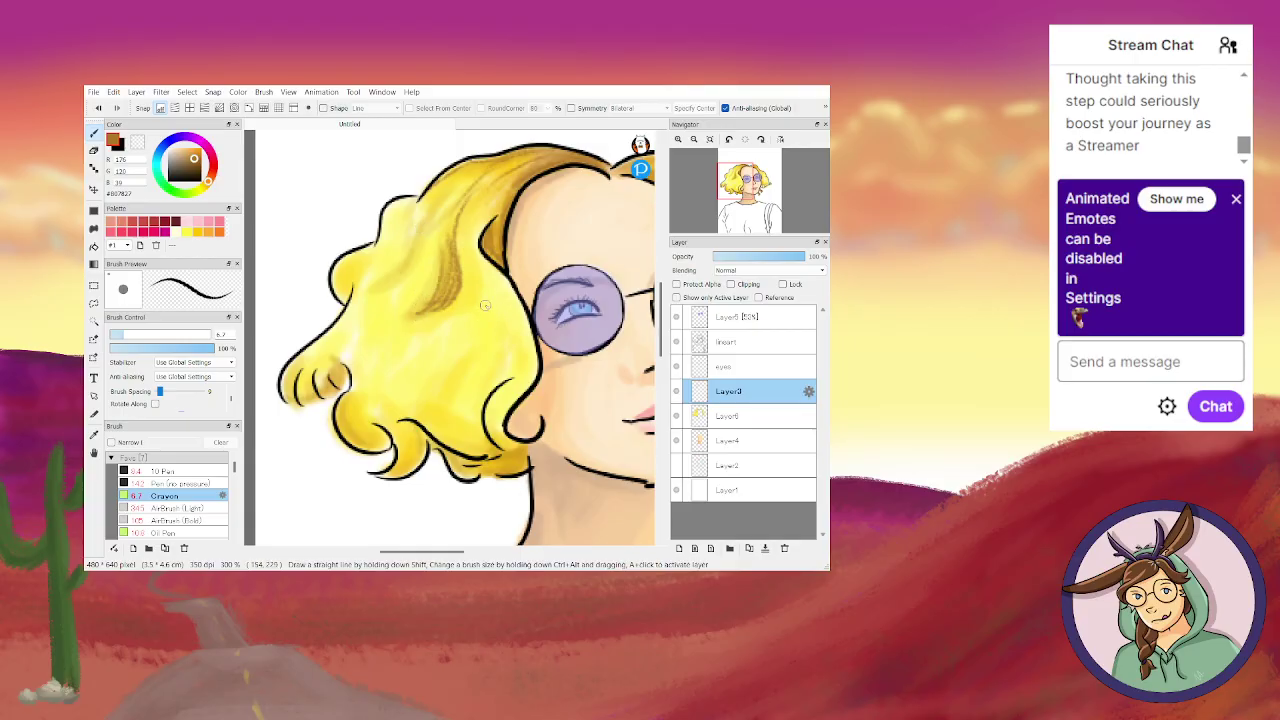
mouse_move(469, 242)
left_mouse_down()
mouse_move(470, 319)
mouse_move(457, 335)
mouse_move(451, 326)
mouse_move(497, 352)
mouse_move(501, 318)
mouse_move(484, 371)
left_mouse_up()
mouse_move(488, 369)
left_mouse_down()
mouse_move(459, 418)
mouse_move(498, 372)
mouse_move(514, 345)
left_mouse_up()
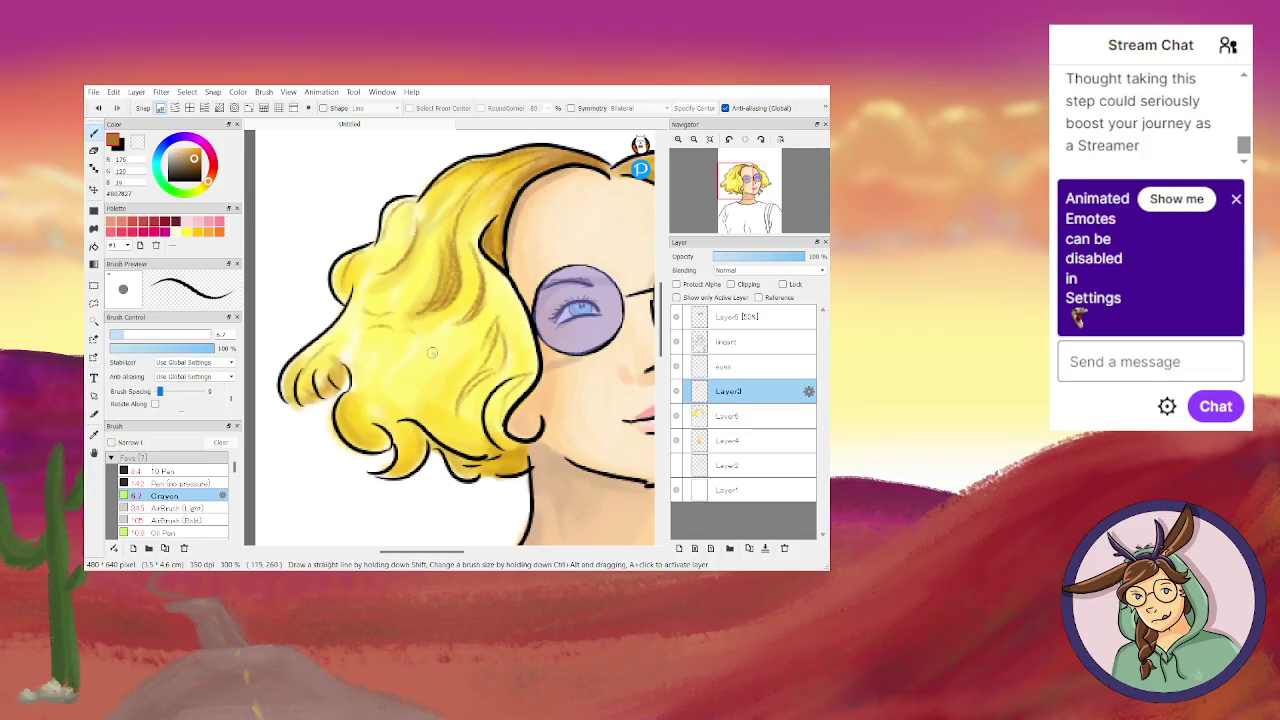
Add brown crayon strokes to the curls and upper hair on the right side of the face.
left_click_drag(422, 552, 484, 548)
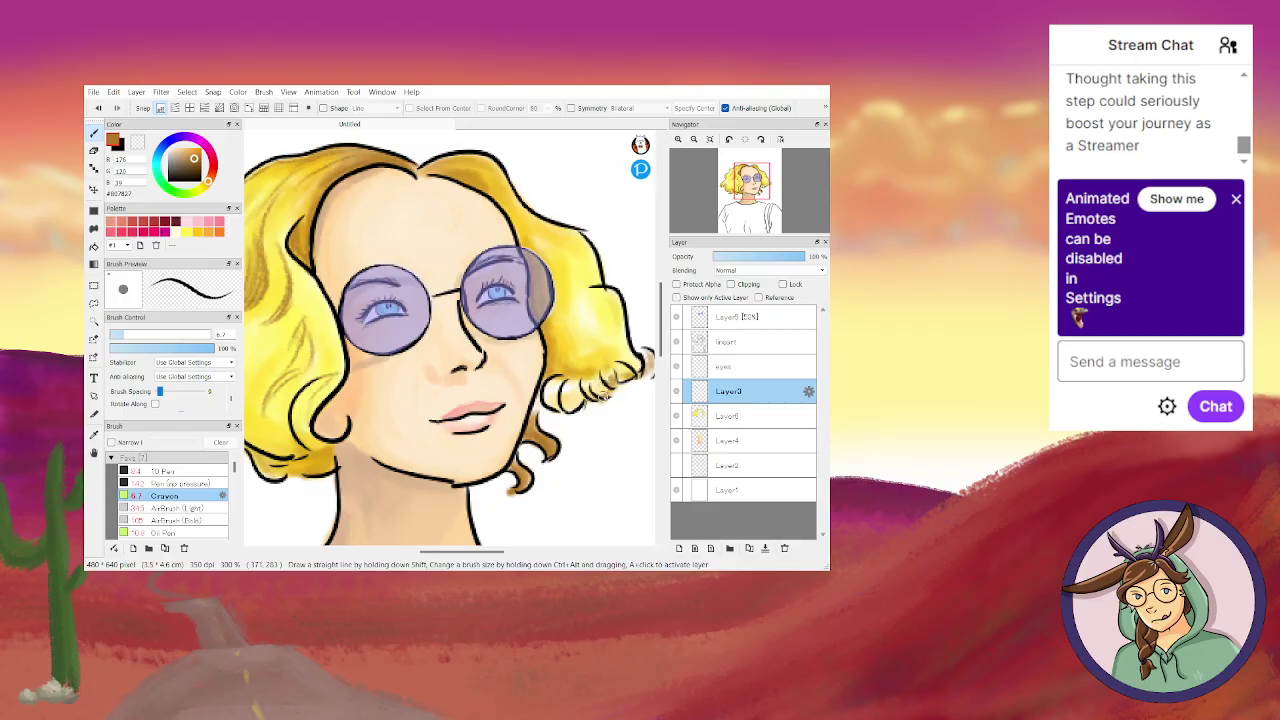
left_click_drag(602, 397, 560, 402)
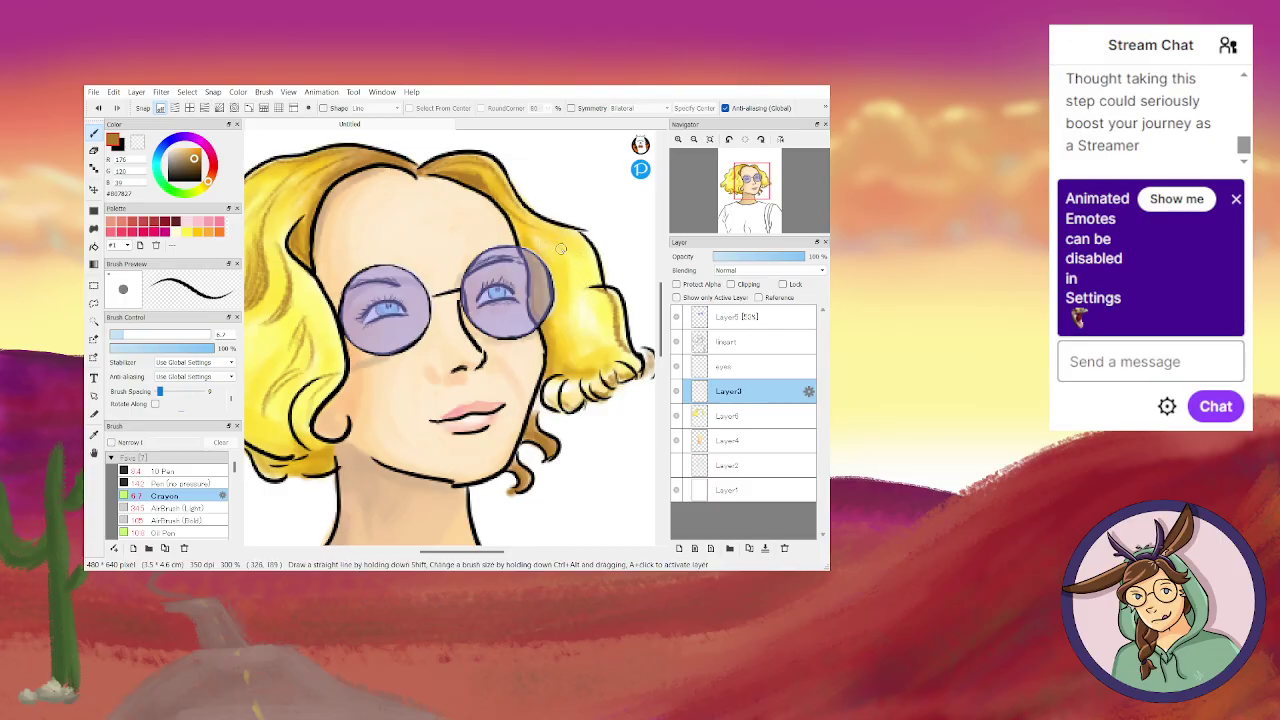
left_click_drag(567, 242, 580, 274)
Sample a light yellow from the hair and draw highlight strokes over the right-side waves and curls.
left_click(256, 326, "alt")
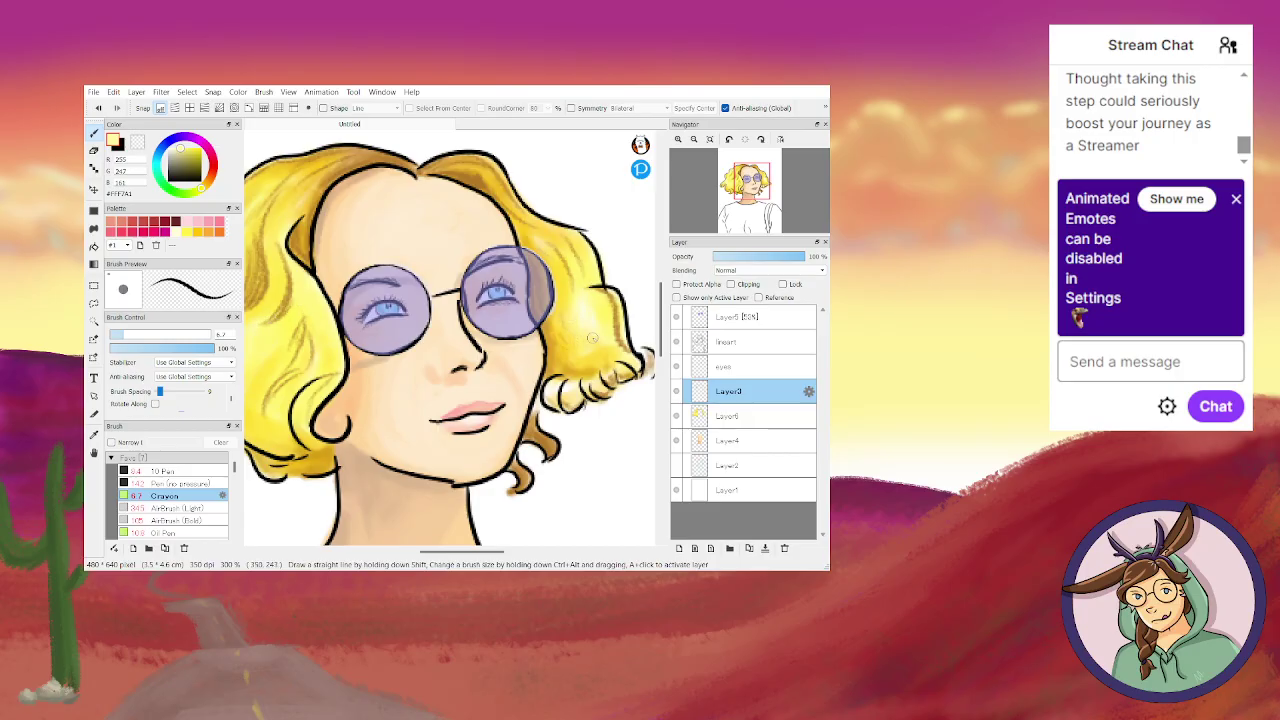
mouse_move(593, 385)
left_mouse_down()
mouse_move(606, 367)
mouse_move(635, 368)
mouse_move(612, 358)
left_mouse_up()
mouse_move(577, 314)
left_mouse_down()
mouse_move(579, 332)
mouse_move(592, 320)
left_mouse_up()
mouse_move(549, 387)
left_mouse_down()
mouse_move(567, 379)
mouse_move(547, 387)
left_mouse_up()
mouse_move(594, 388)
left_mouse_down()
mouse_move(606, 366)
mouse_move(596, 337)
mouse_move(589, 347)
left_mouse_up()
Draw light yellow flyaway strands just outside the hair outline on the right side of the head.
mouse_move(505, 172)
left_mouse_down()
mouse_move(537, 203)
mouse_move(586, 211)
left_mouse_up()
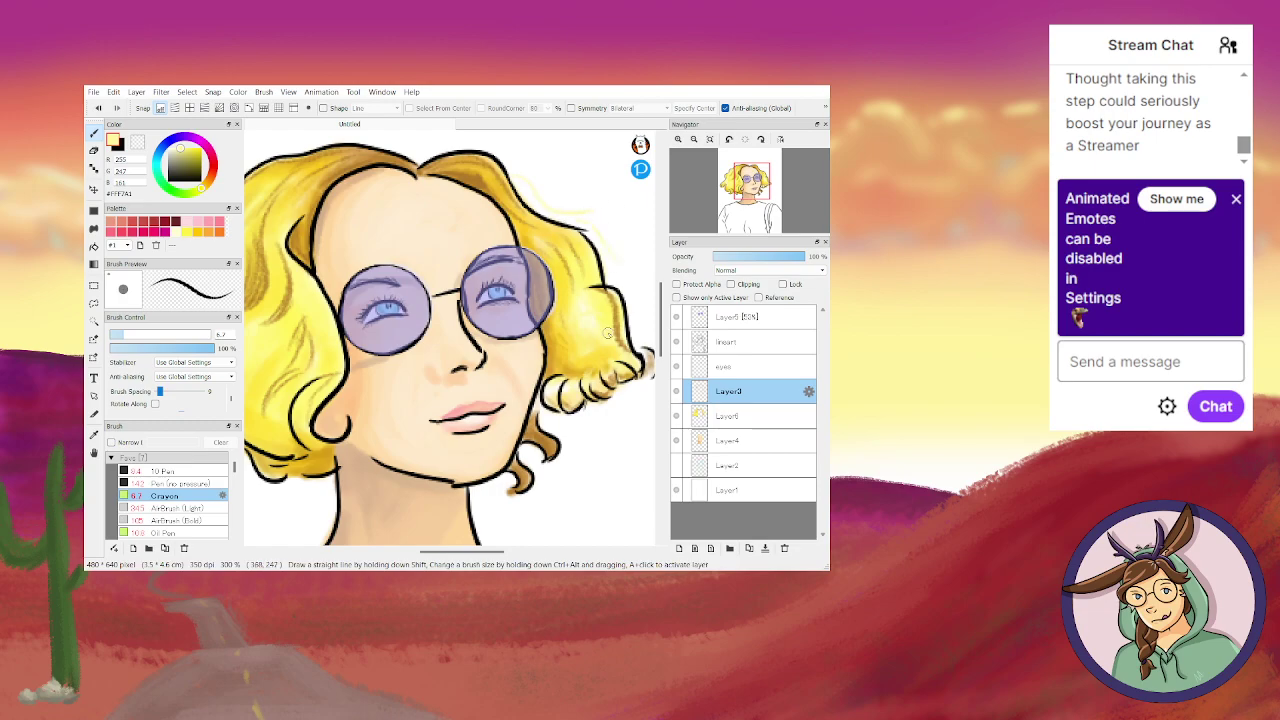
left_click_drag(494, 551, 511, 551)
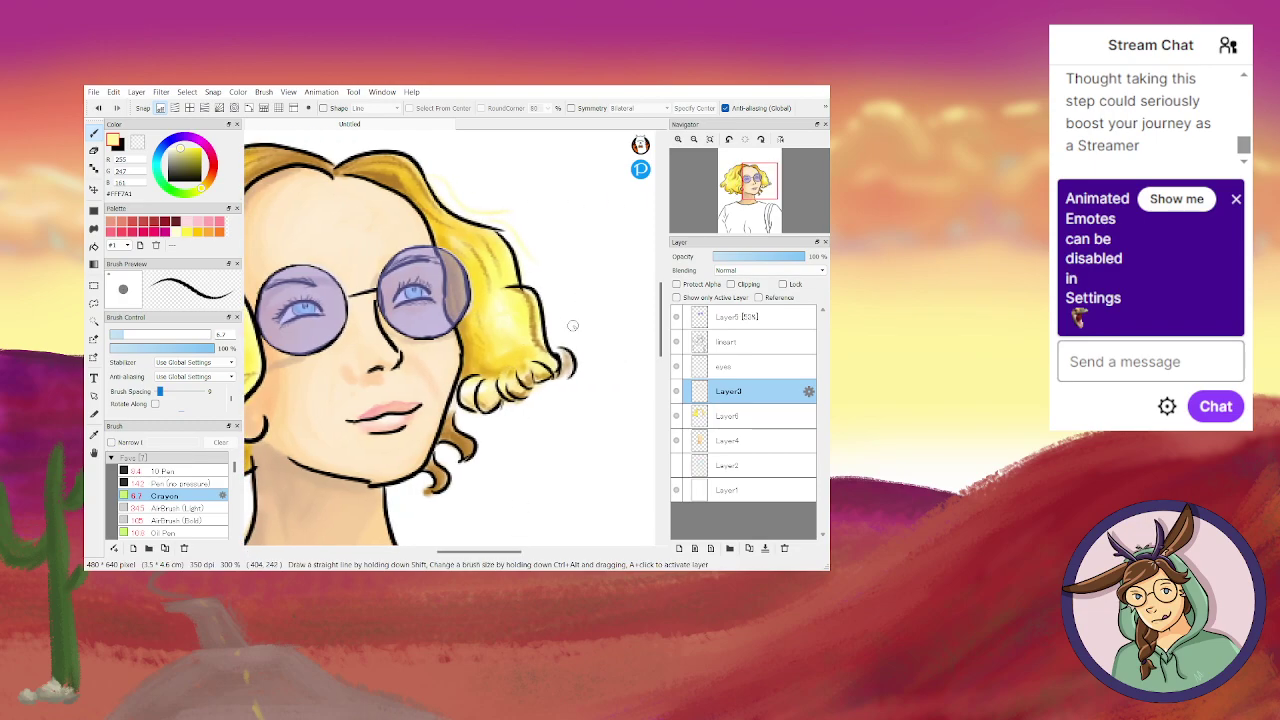
mouse_move(529, 250)
left_mouse_down()
mouse_move(544, 305)
mouse_move(522, 271)
mouse_move(547, 299)
mouse_move(555, 345)
mouse_move(559, 310)
mouse_move(543, 313)
mouse_move(555, 310)
mouse_move(580, 342)
left_mouse_up()
left_click_drag(588, 330, 577, 342)
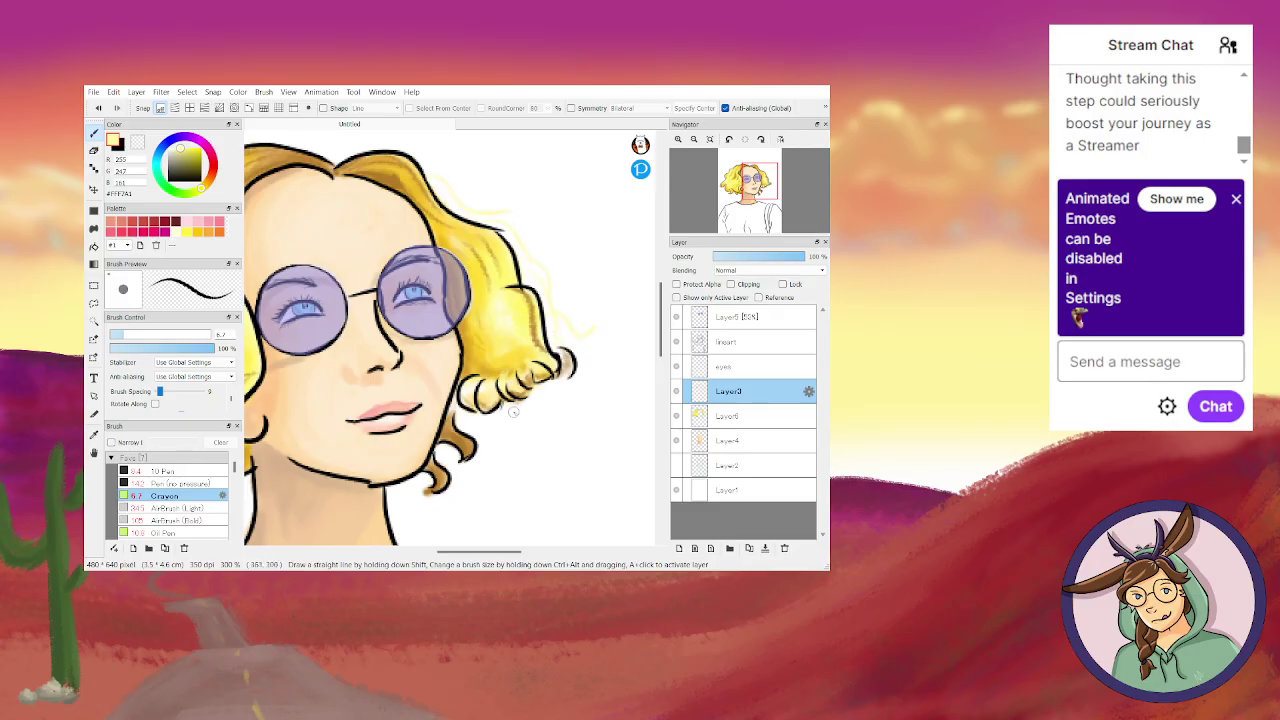
Add pale cream flyaway strands and white highlights to the left-side hair, sampling each colour from the drawing.
left_click_drag(470, 552, 409, 558)
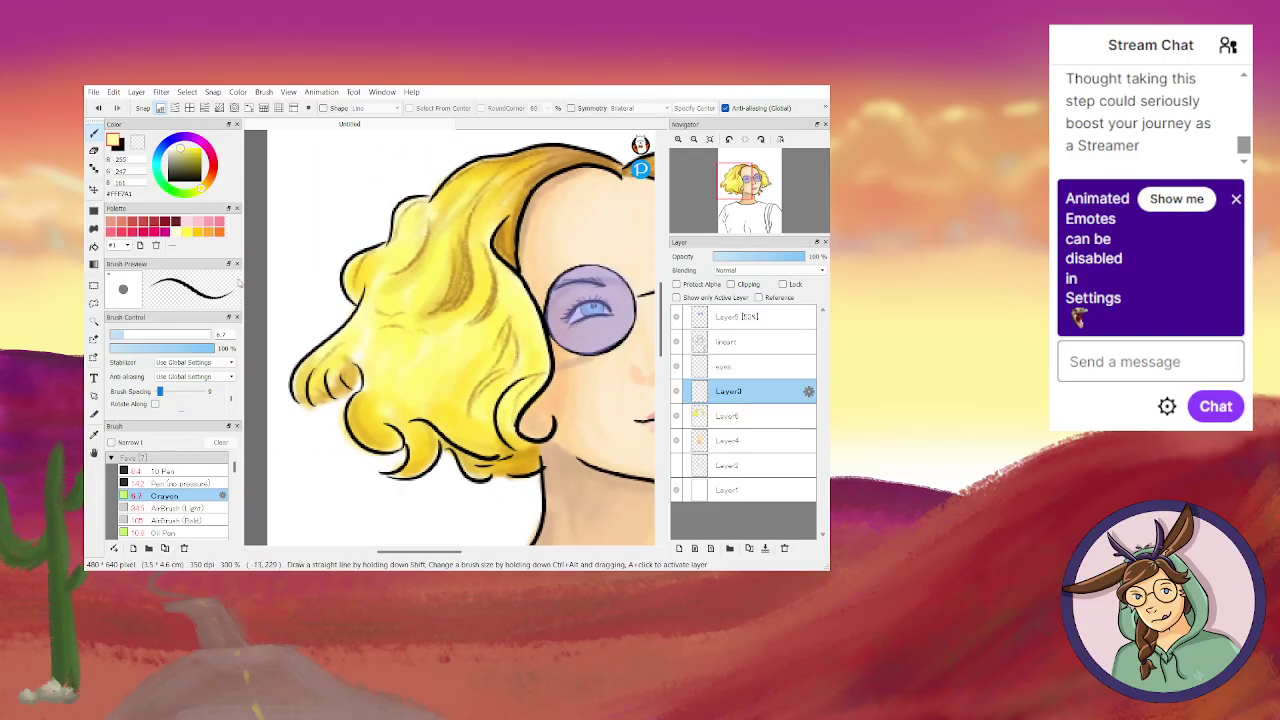
left_click(356, 361, "alt")
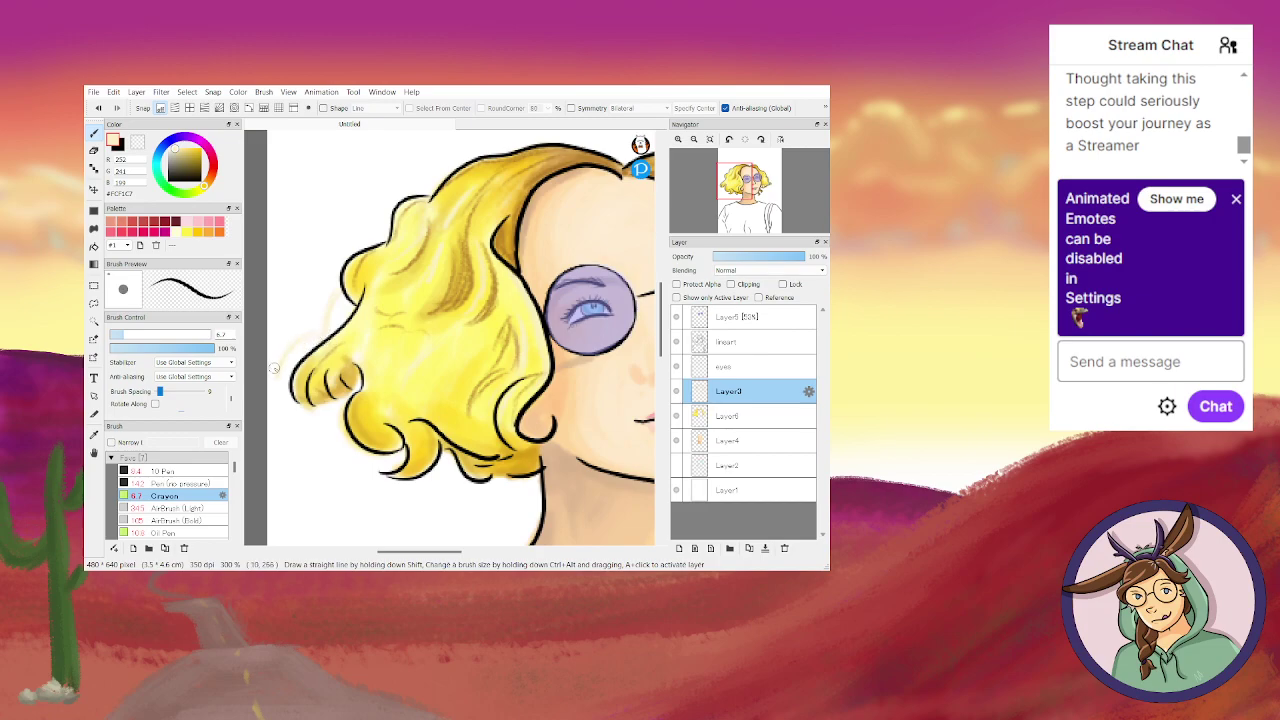
left_click(324, 383, "alt")
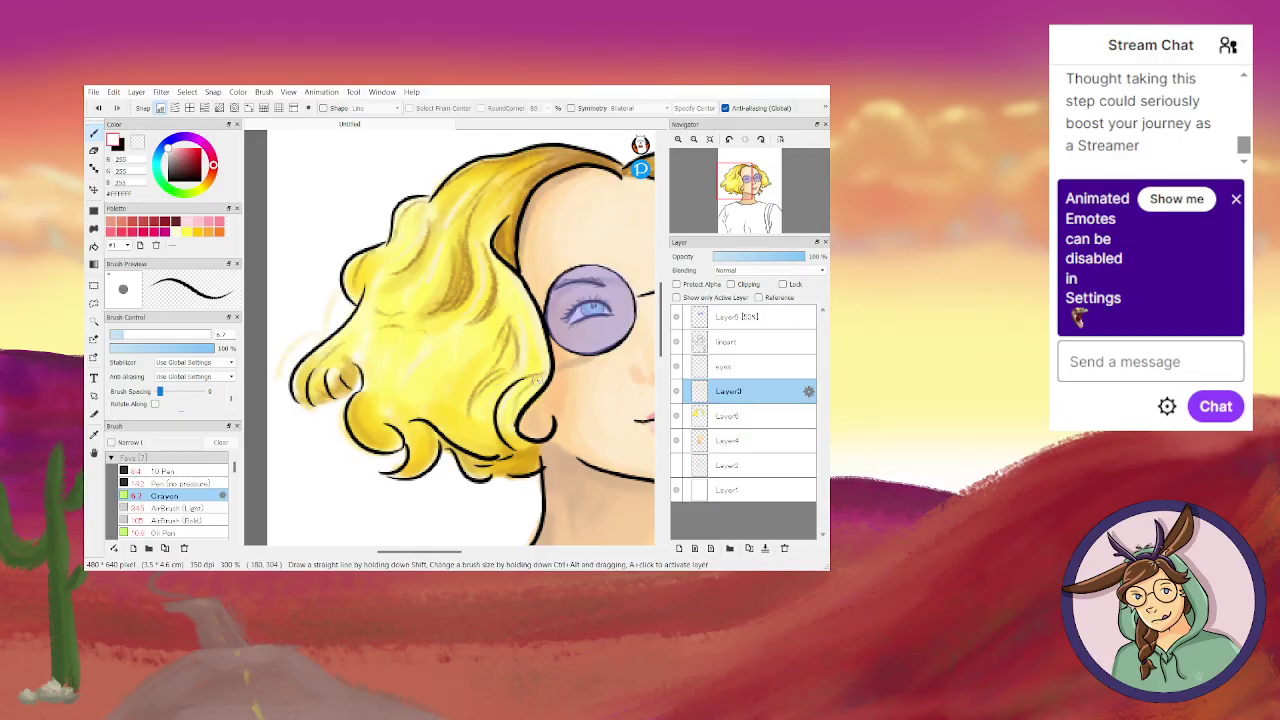
Sample a golden brown and shade the lower curls and hair tips on the left side of the head.
left_click(545, 300, "alt")
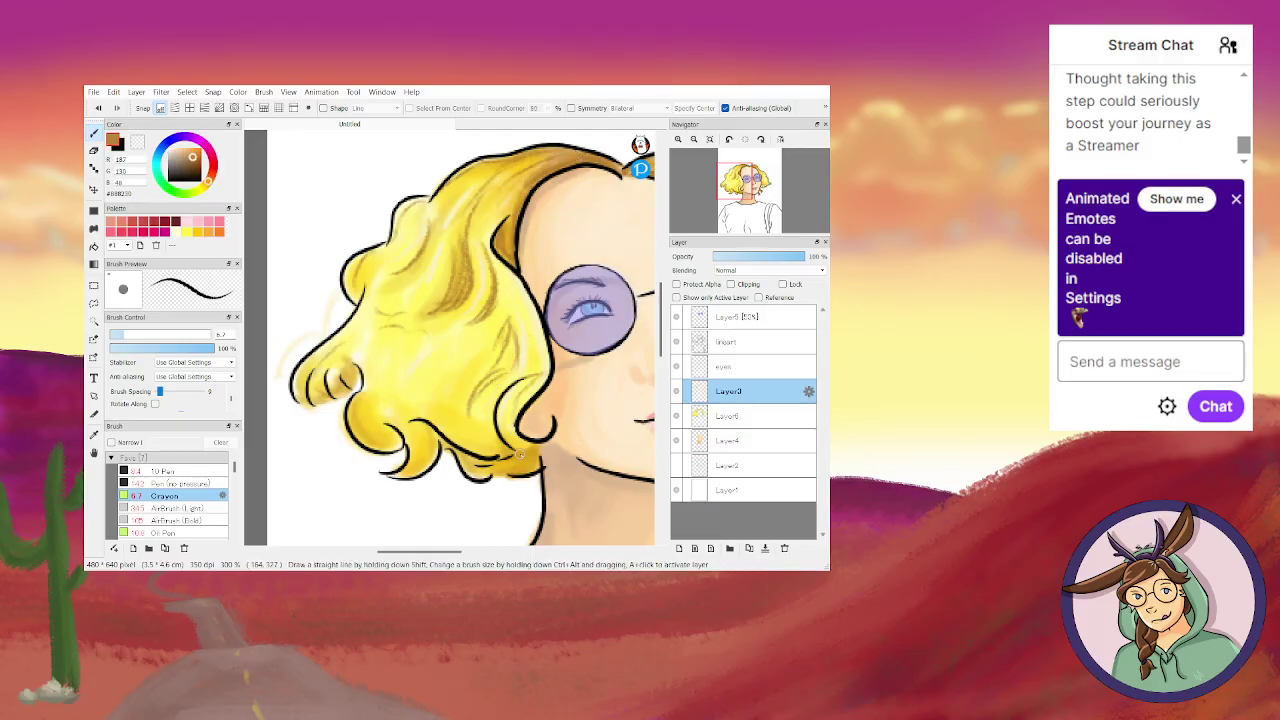
mouse_move(533, 457)
left_mouse_down()
mouse_move(530, 470)
mouse_move(507, 459)
left_mouse_up()
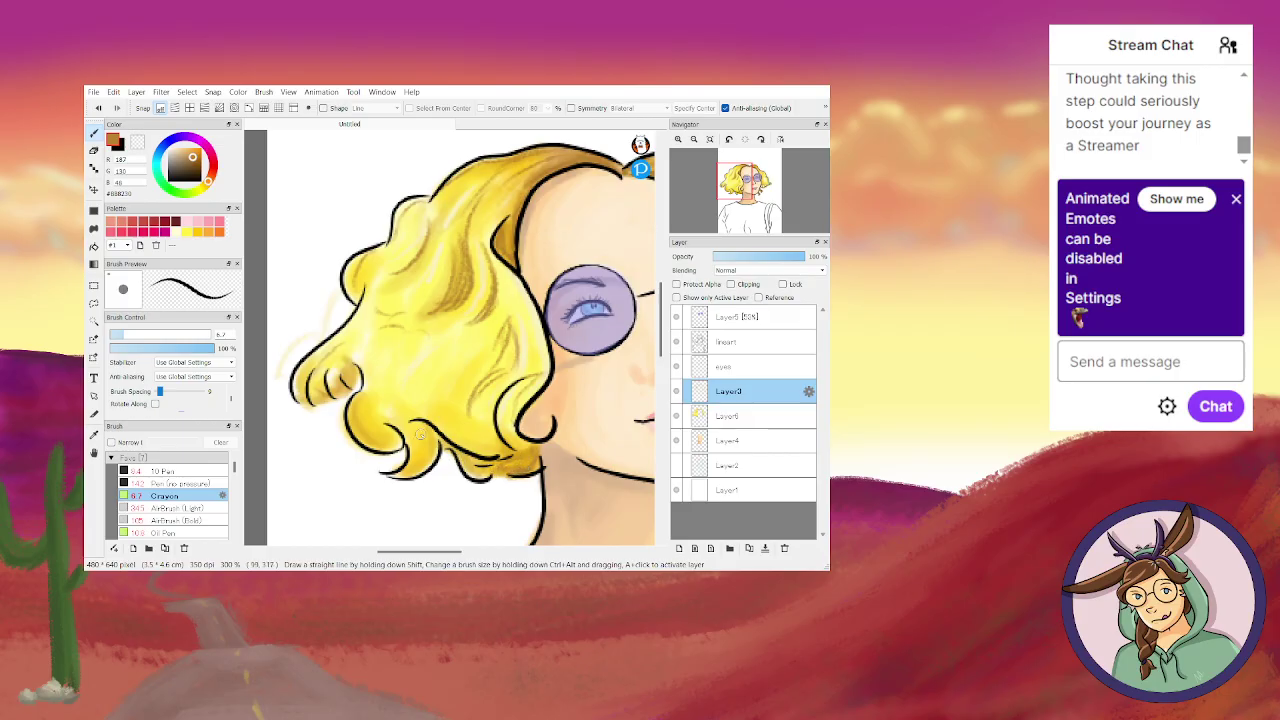
mouse_move(427, 466)
left_mouse_down()
mouse_move(439, 454)
mouse_move(468, 472)
mouse_move(492, 460)
mouse_move(455, 474)
left_mouse_up()
mouse_move(371, 406)
left_mouse_down()
mouse_move(347, 425)
mouse_move(364, 417)
mouse_move(347, 423)
mouse_move(390, 448)
left_mouse_up()
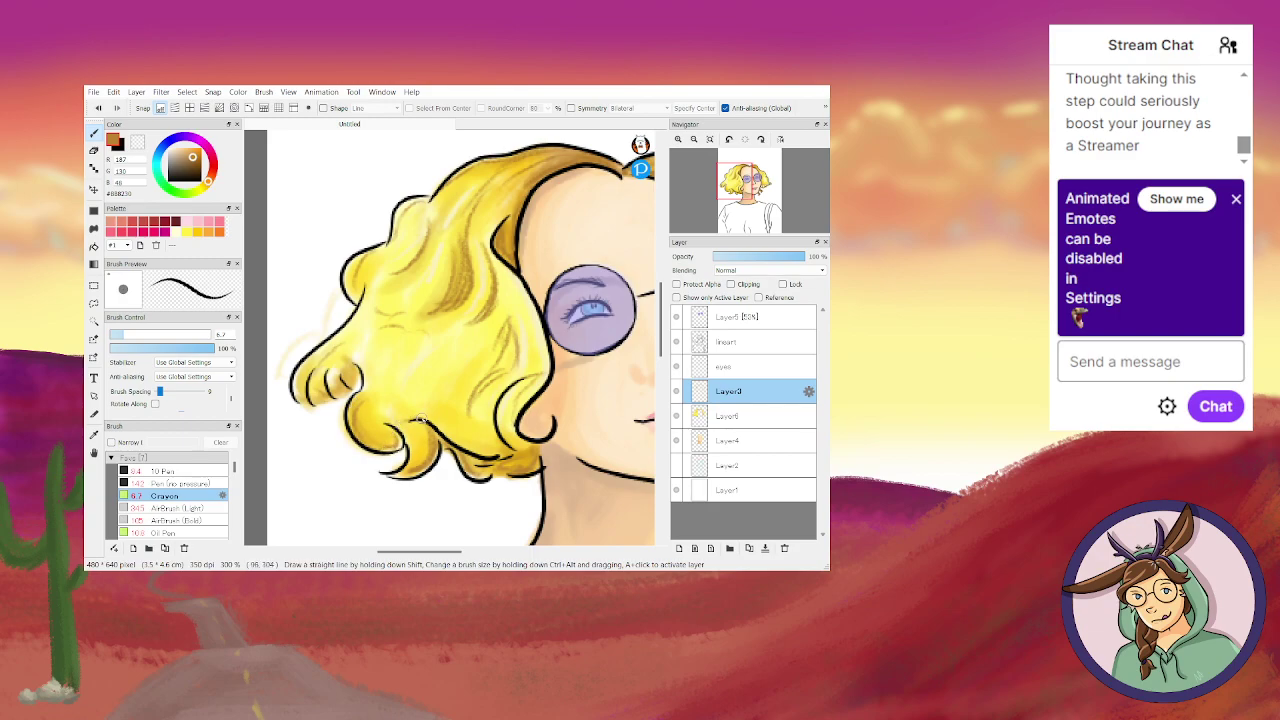
left_click_drag(482, 453, 495, 457)
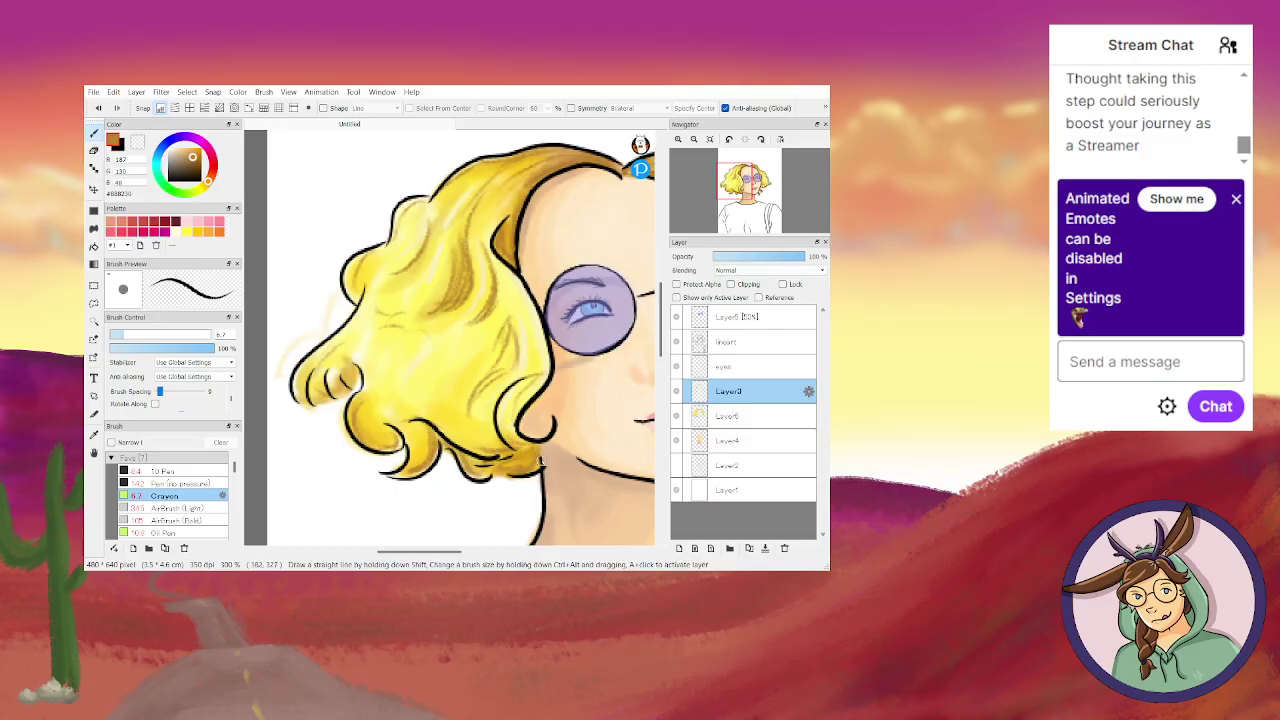
left_click_drag(538, 465, 482, 477)
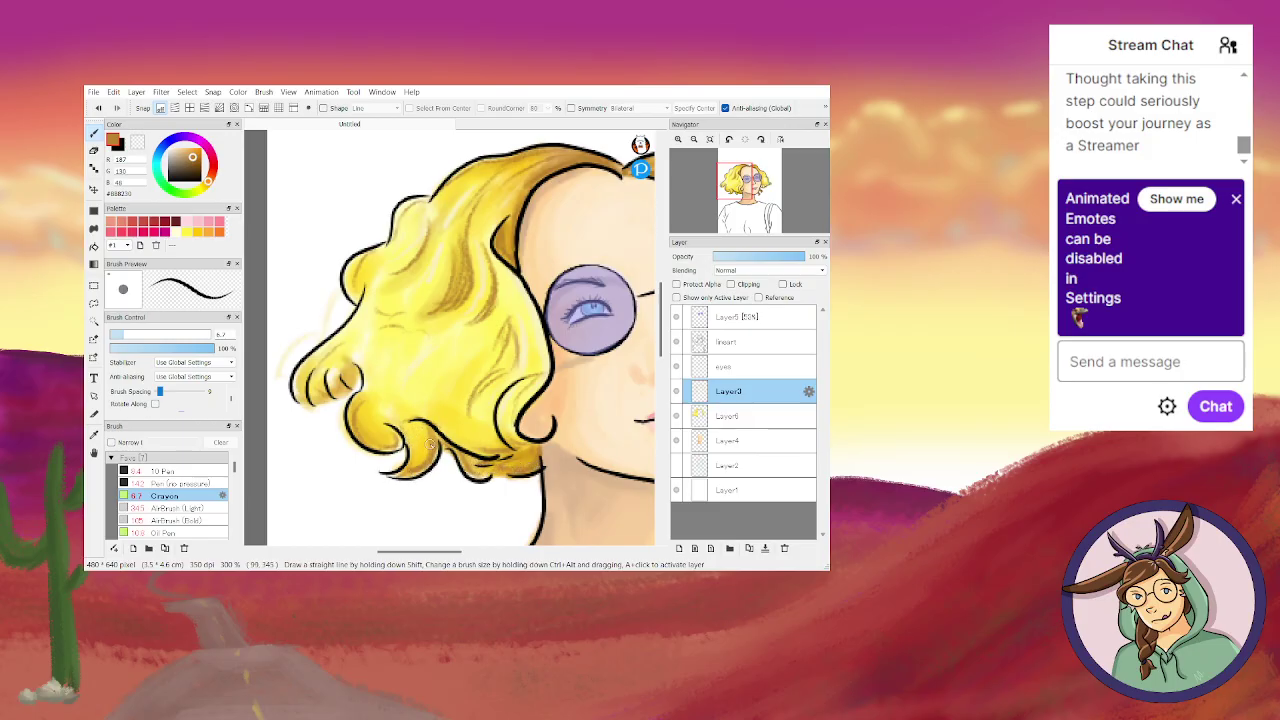
mouse_move(401, 476)
left_mouse_down()
mouse_move(460, 452)
mouse_move(491, 476)
left_mouse_up()
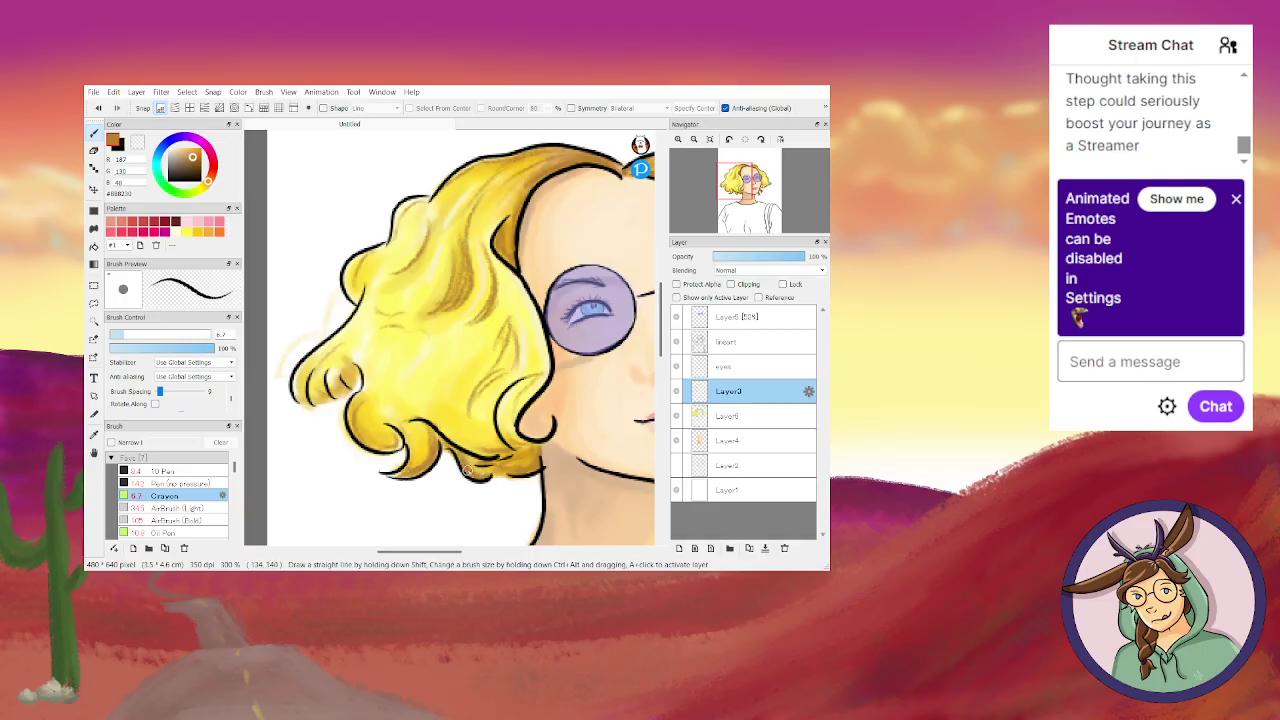
mouse_move(292, 385)
left_mouse_down()
mouse_move(335, 401)
mouse_move(353, 366)
mouse_move(356, 396)
left_mouse_up()
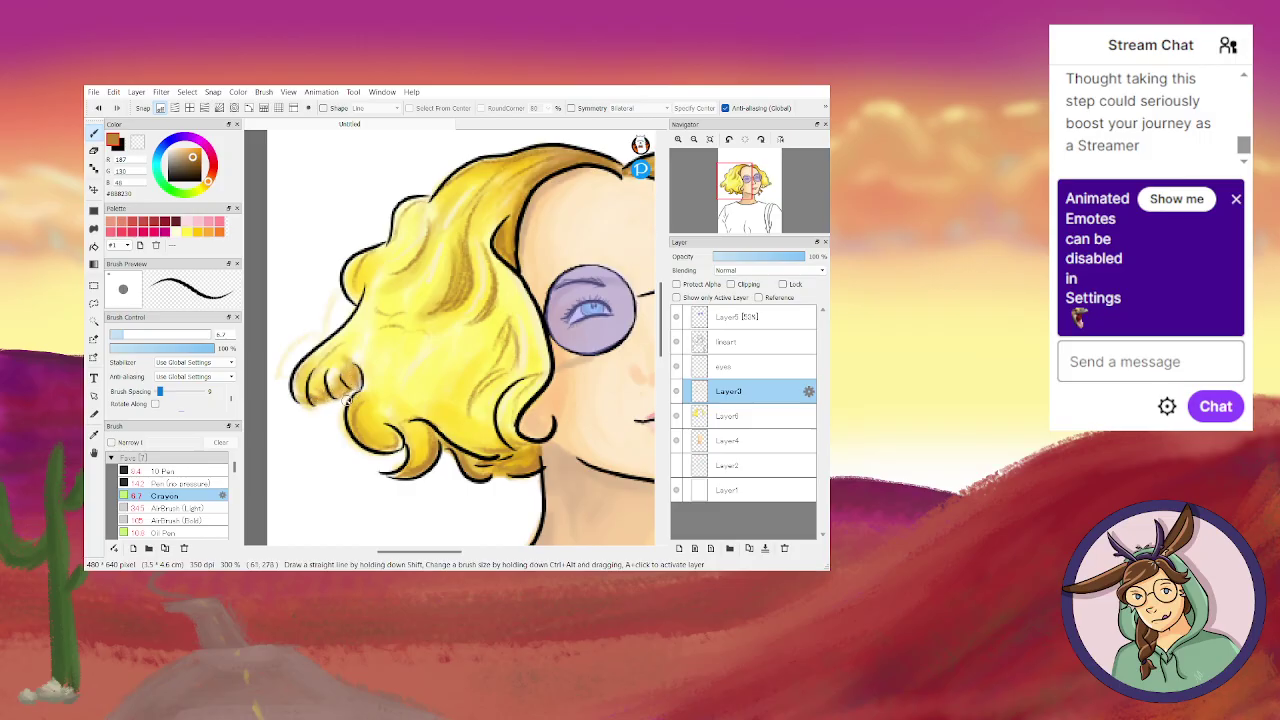
Add a new layer directly above the eyes layer.
left_click_drag(420, 552, 455, 552)
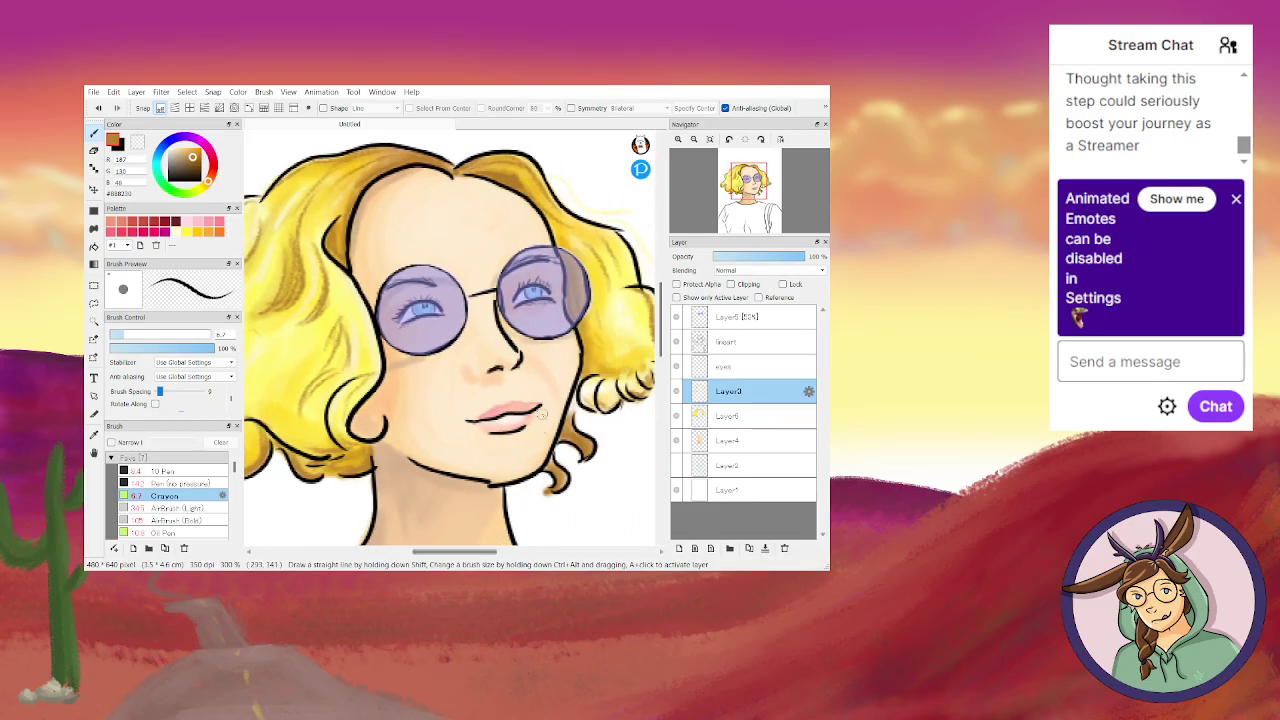
left_click_drag(662, 333, 663, 357)
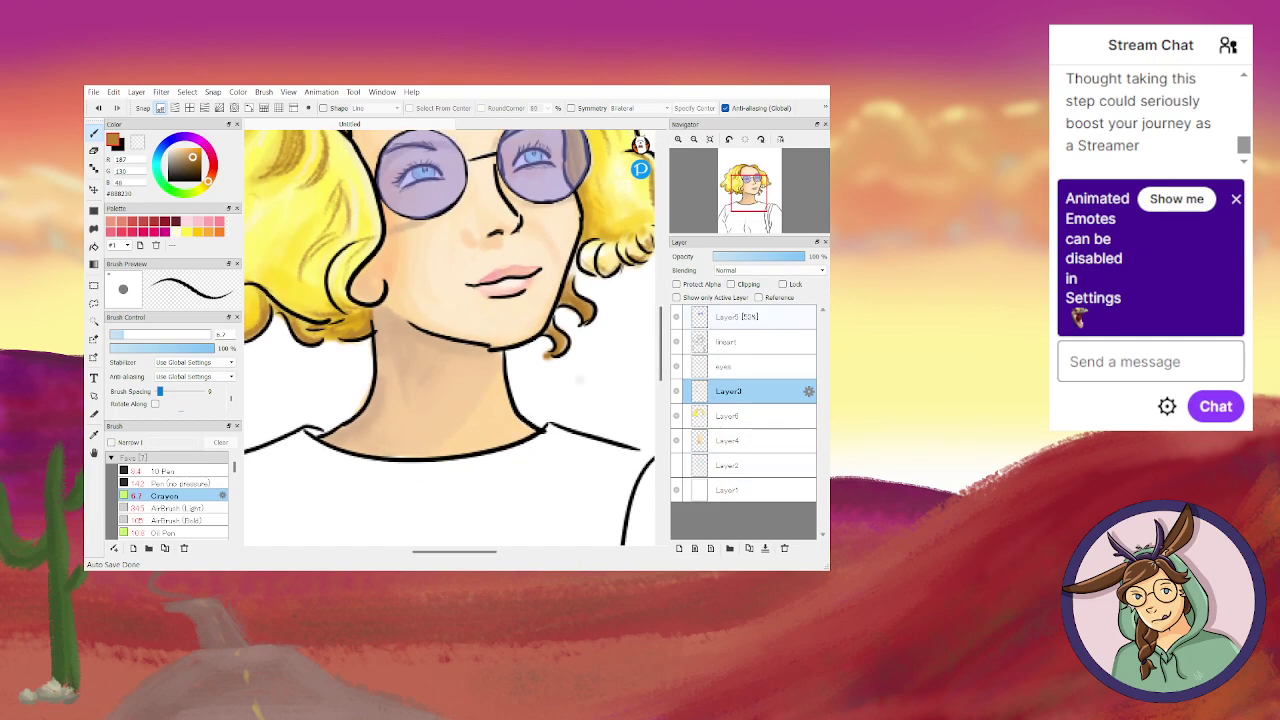
left_click(732, 367)
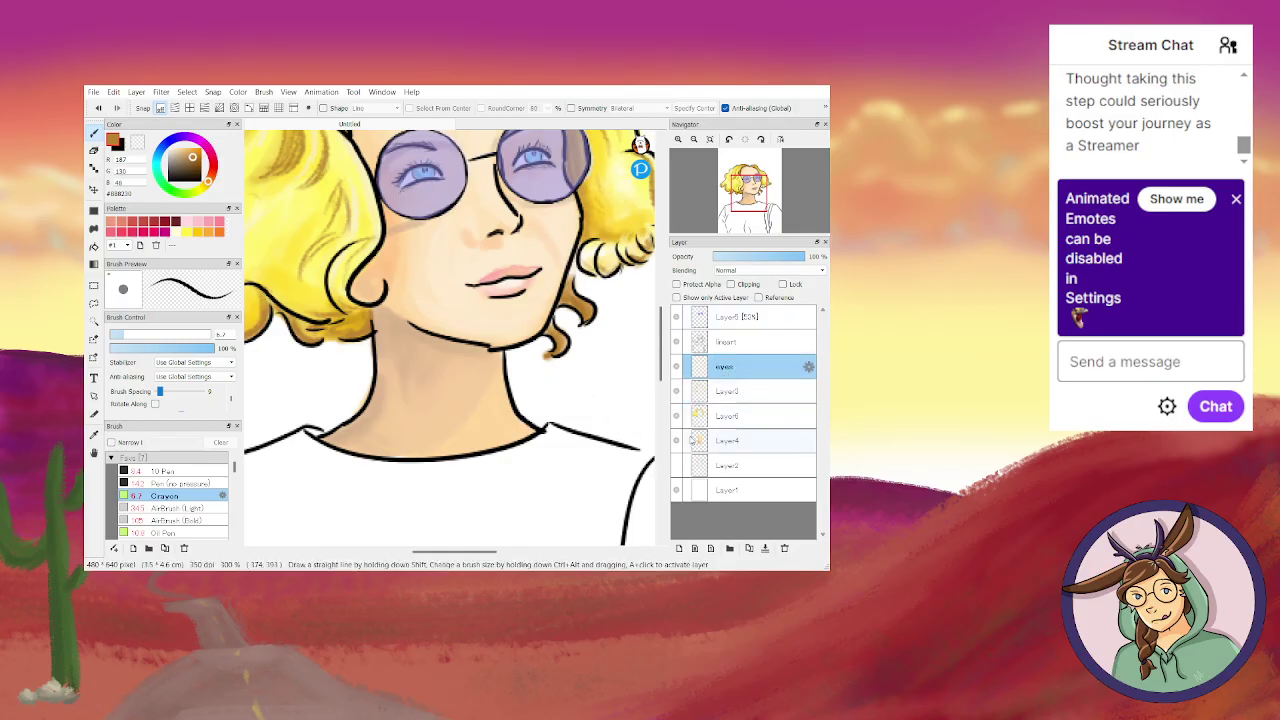
left_click(679, 548)
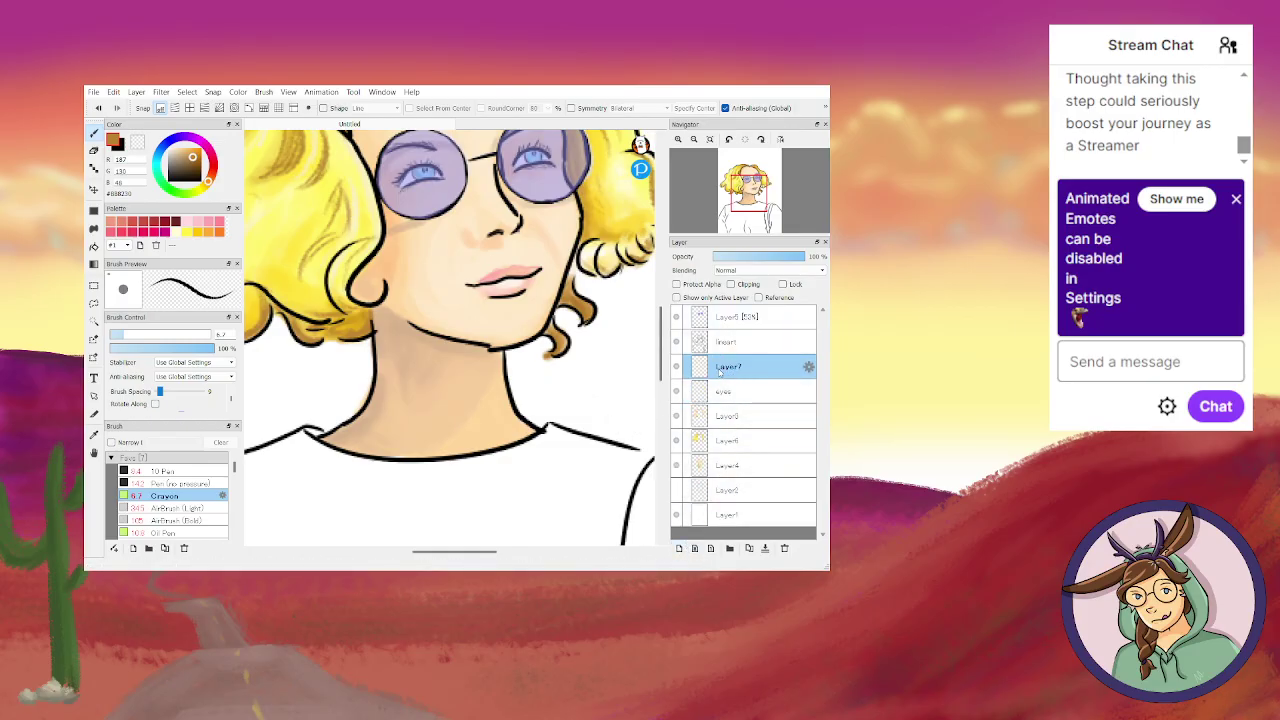
Close the gap in the right shoulder line on the lineart layer with the black 10 Pen, clearing any active selection.
left_click_drag(652, 348, 652, 376)
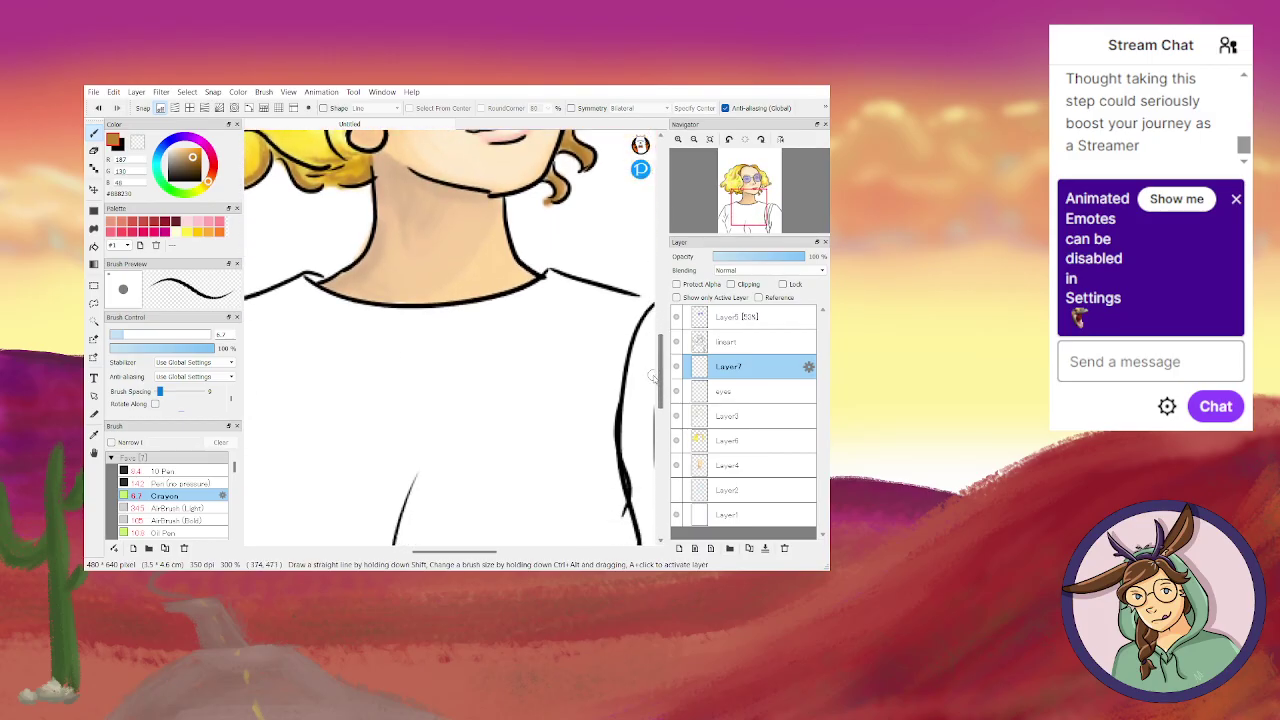
key("ctrl+minus")
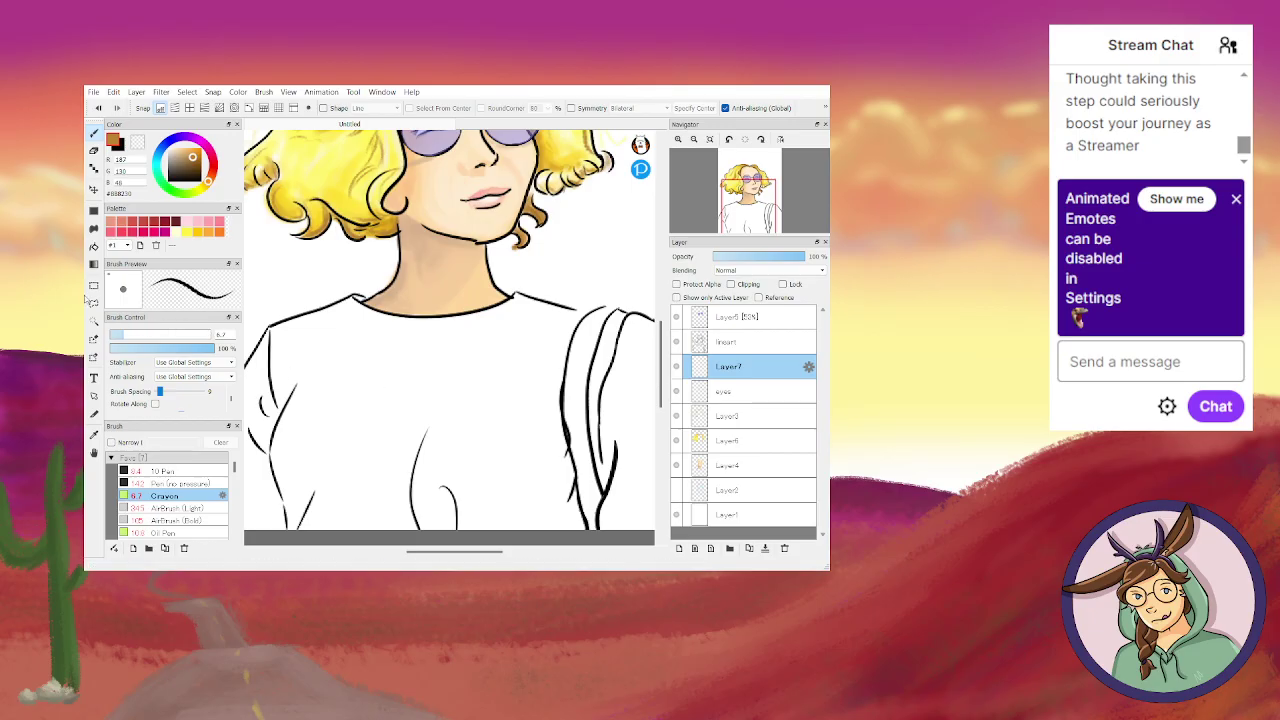
left_click(94, 321)
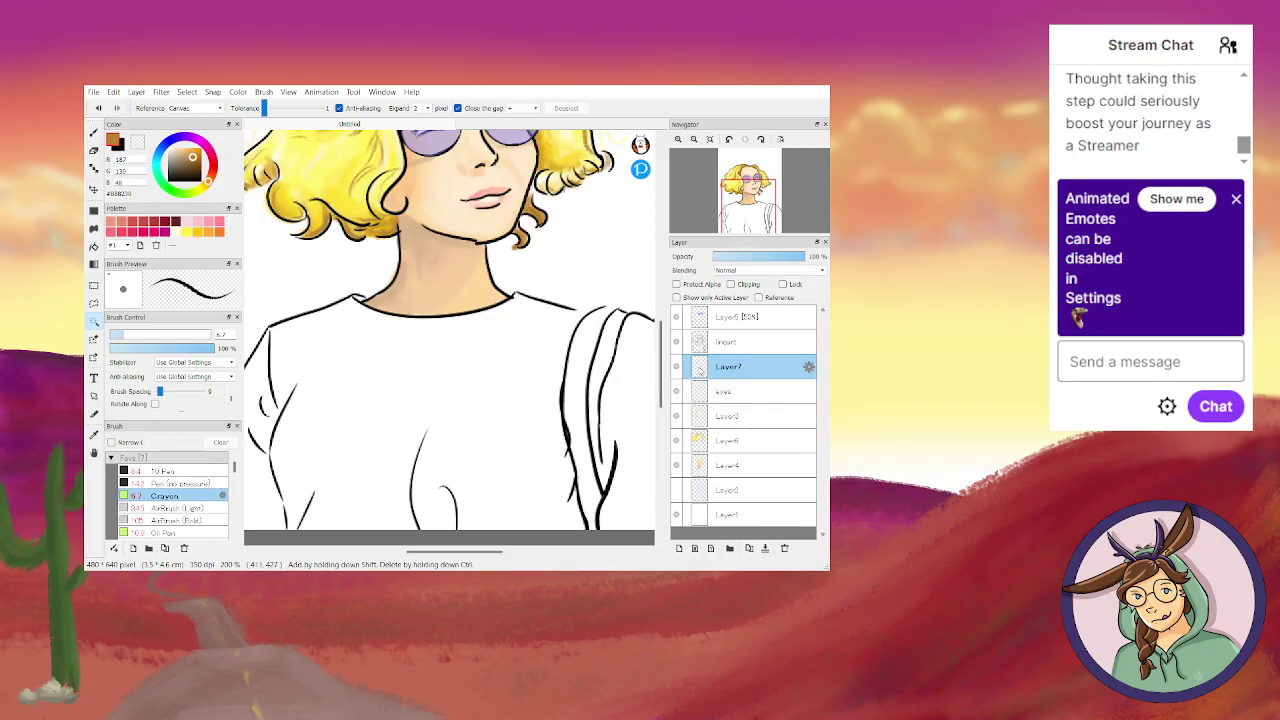
left_click(728, 346)
left_click(175, 220)
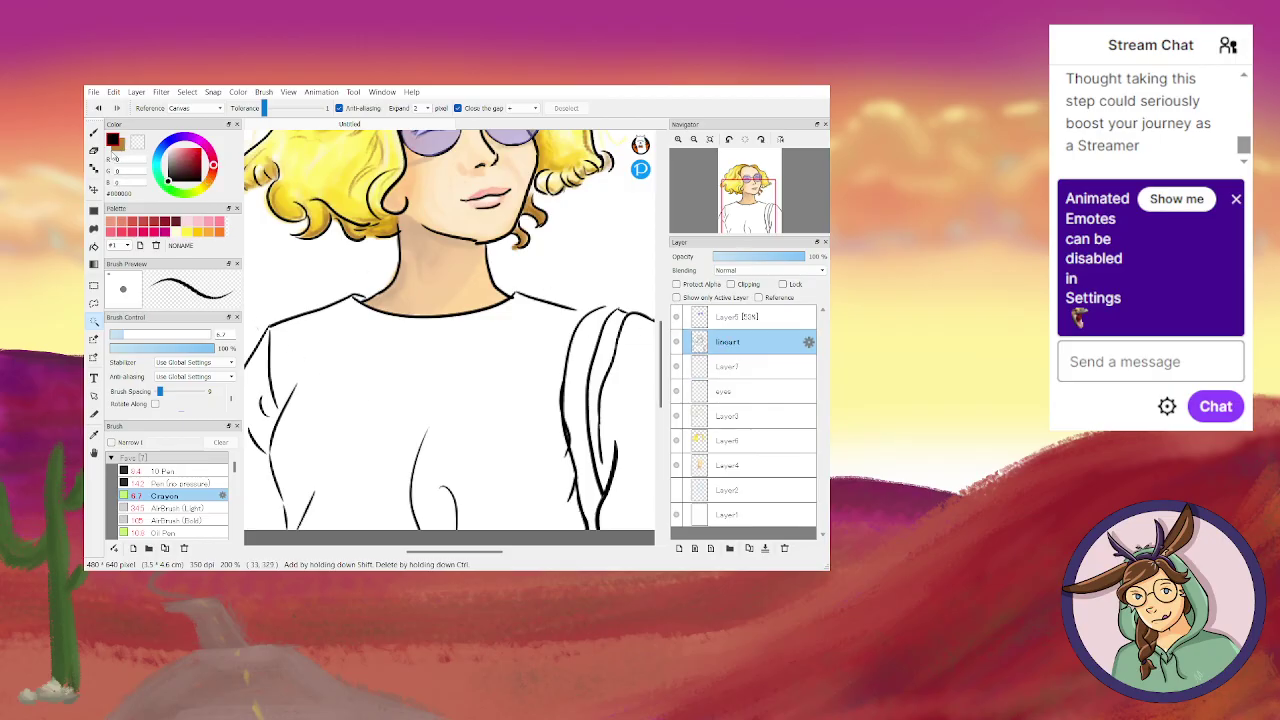
left_click(186, 473)
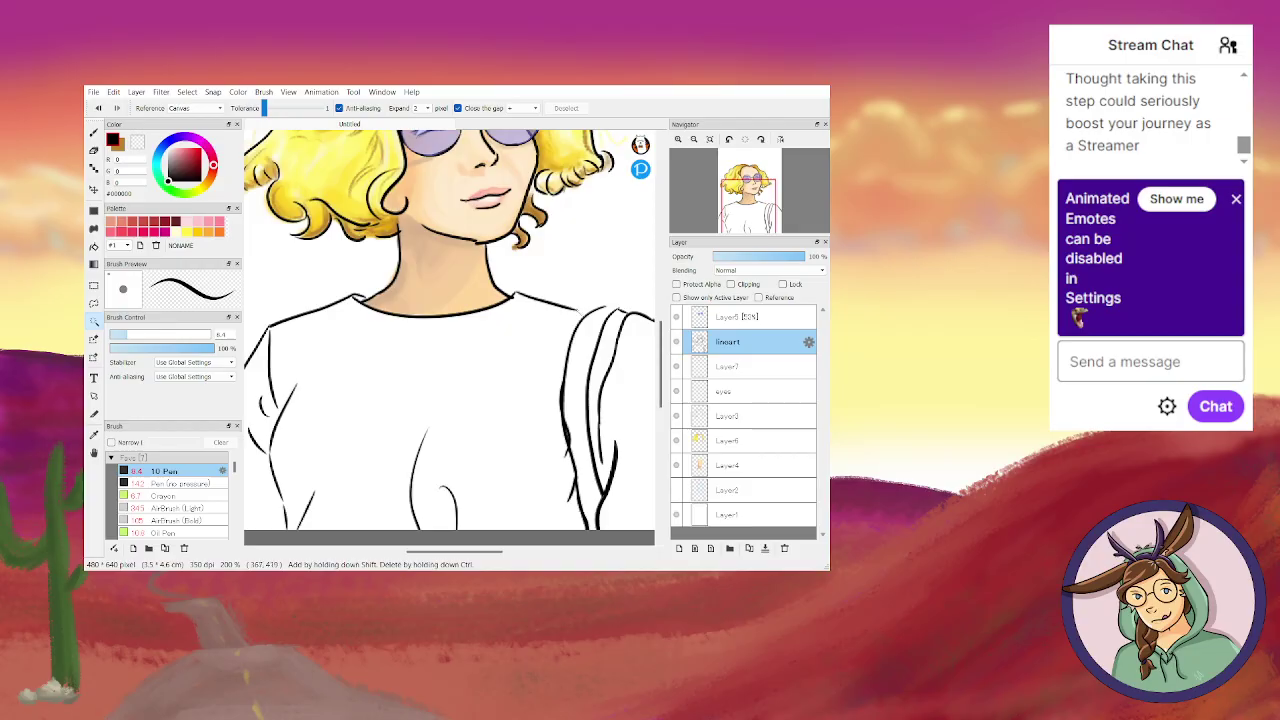
left_click(573, 310)
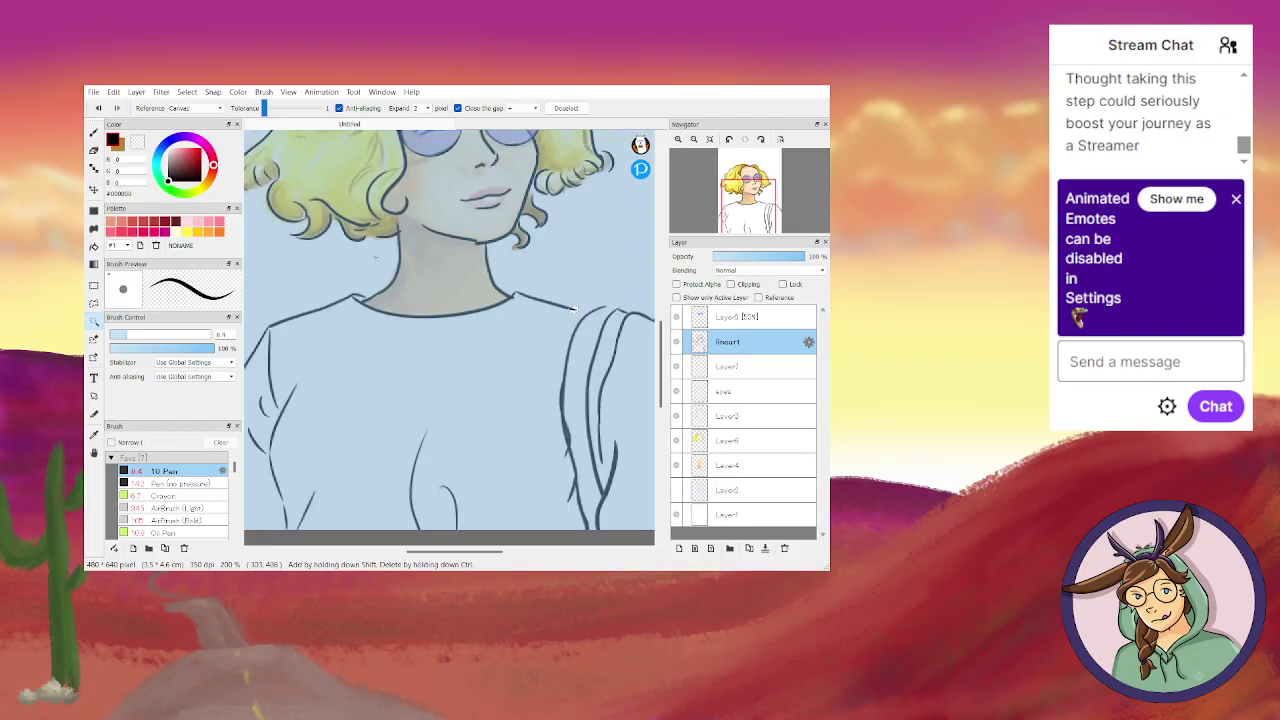
key("ctrl+d")
left_click(93, 133)
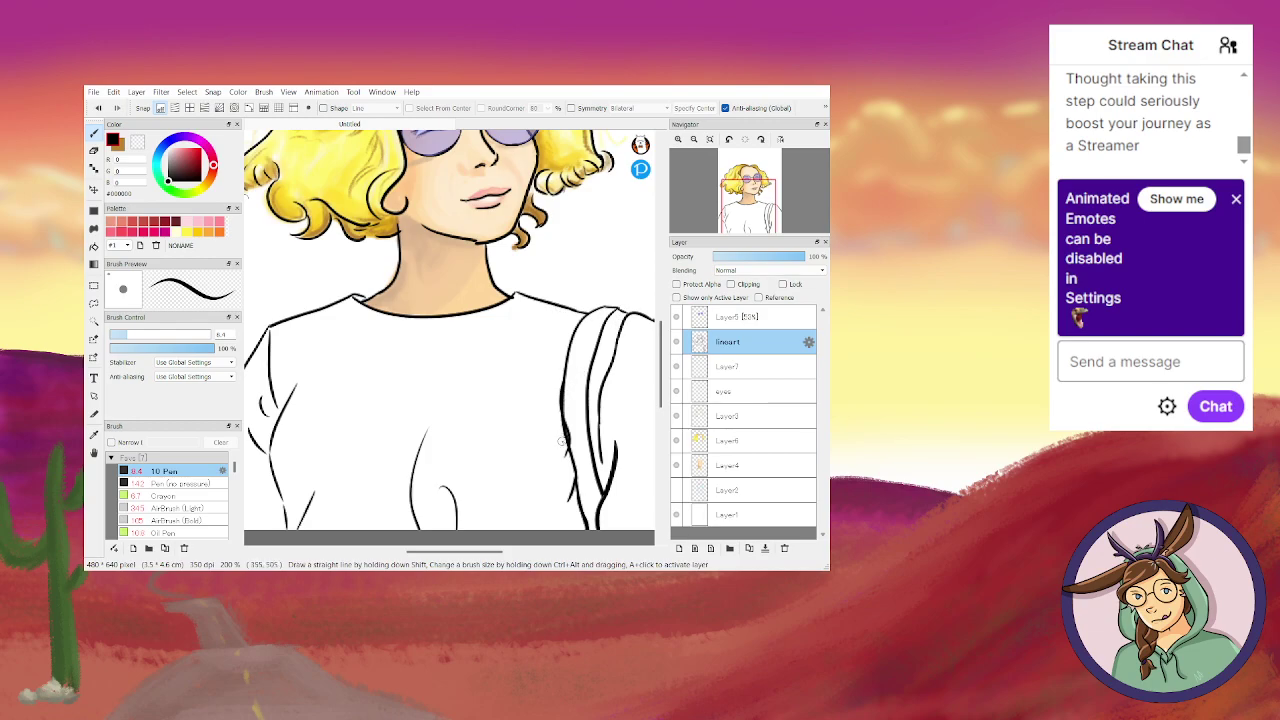
Select the shirt body and sleeves with the Magic Wand, leaving the broad shoulder strap out of the shirt area.
left_click_drag(458, 554, 472, 558)
left_click(95, 323)
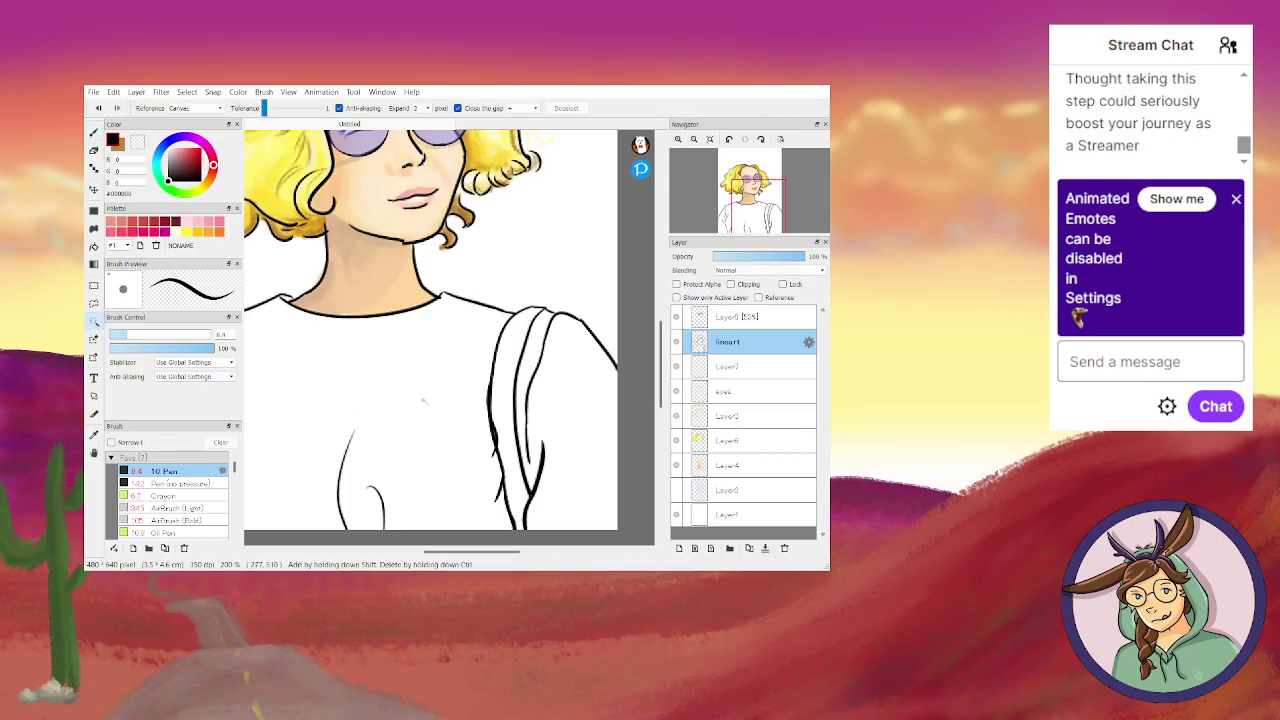
left_click(407, 424)
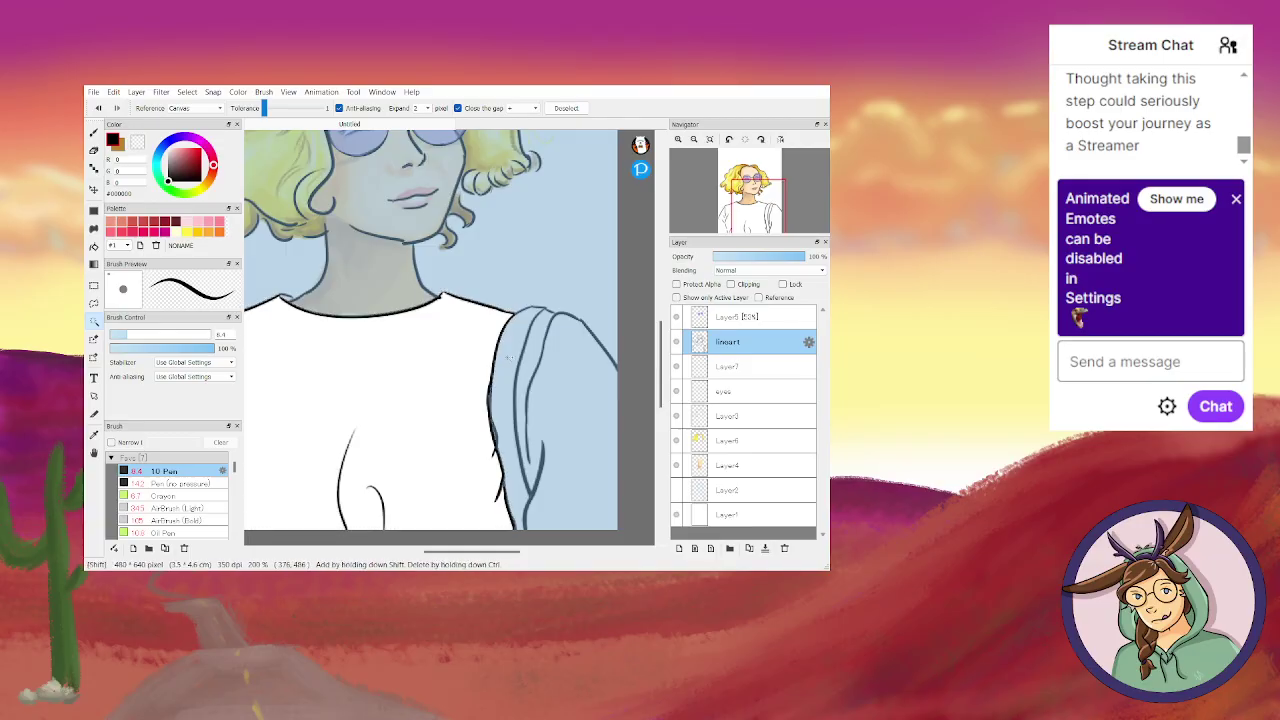
left_click(526, 369, "shift")
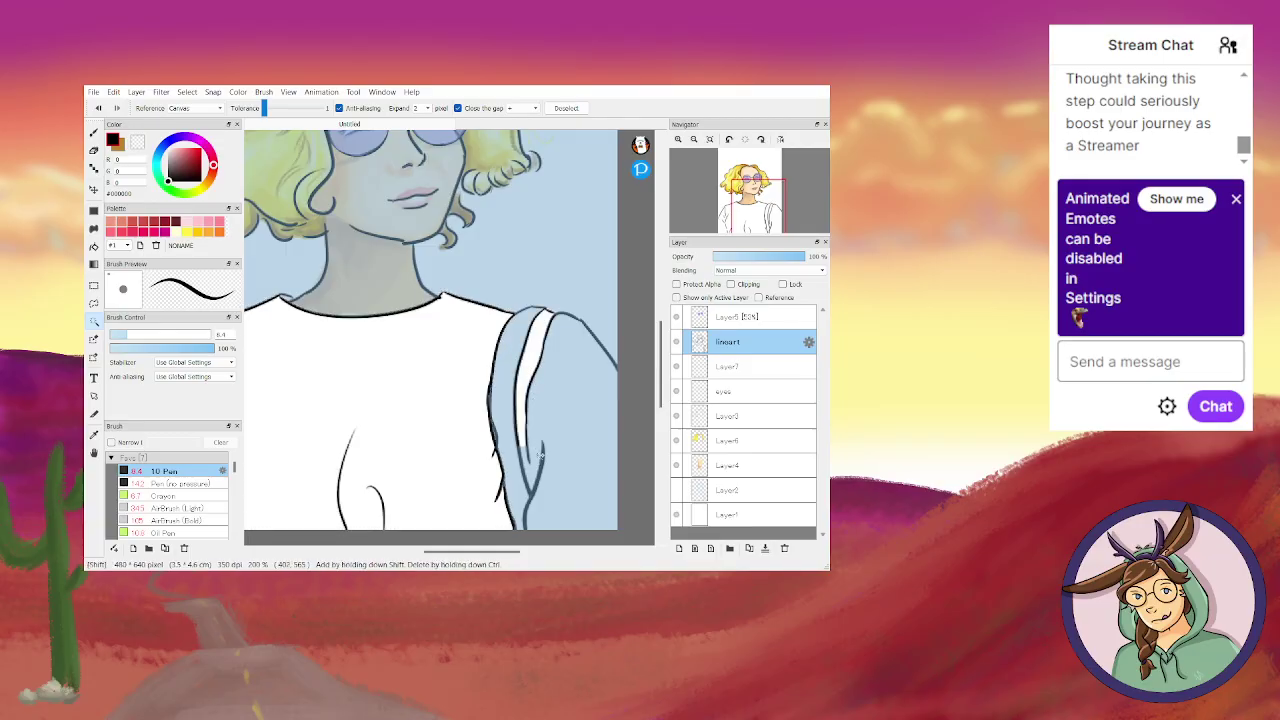
left_click_drag(488, 551, 449, 556)
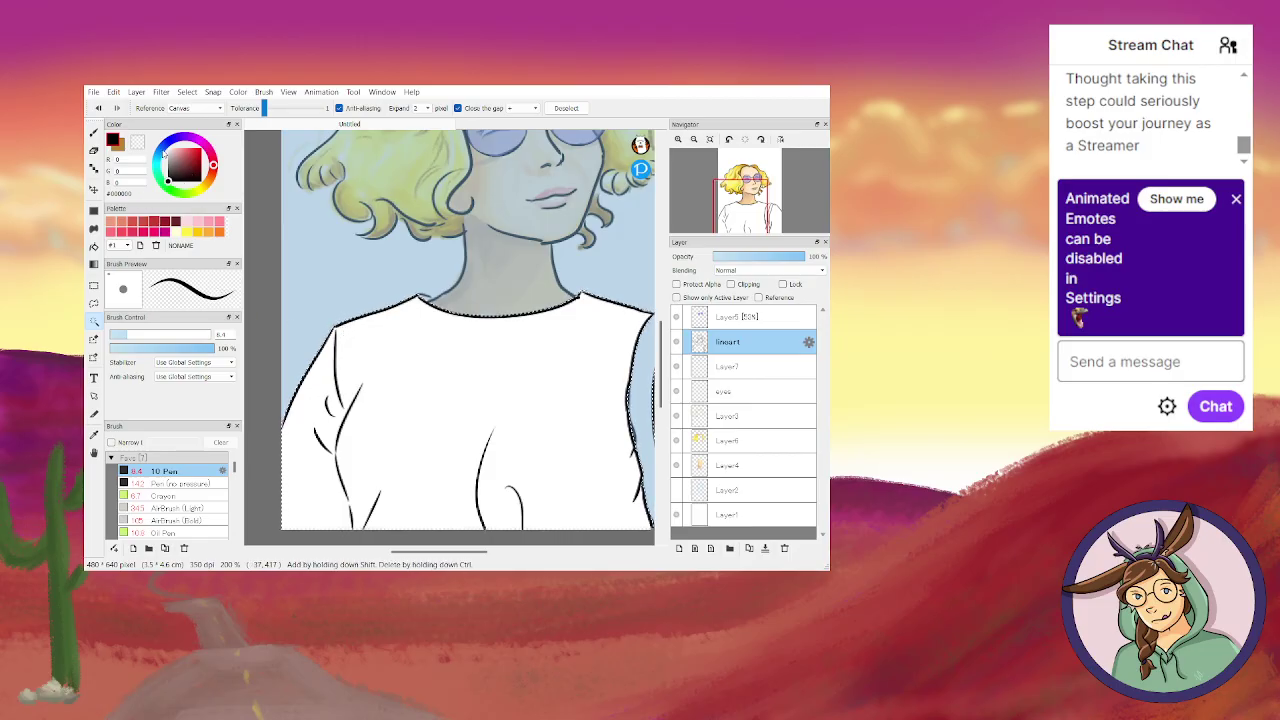
Fill the shirt body and right sleeve with a medium periwinkle blue on the lineart layer.
left_click(180, 155)
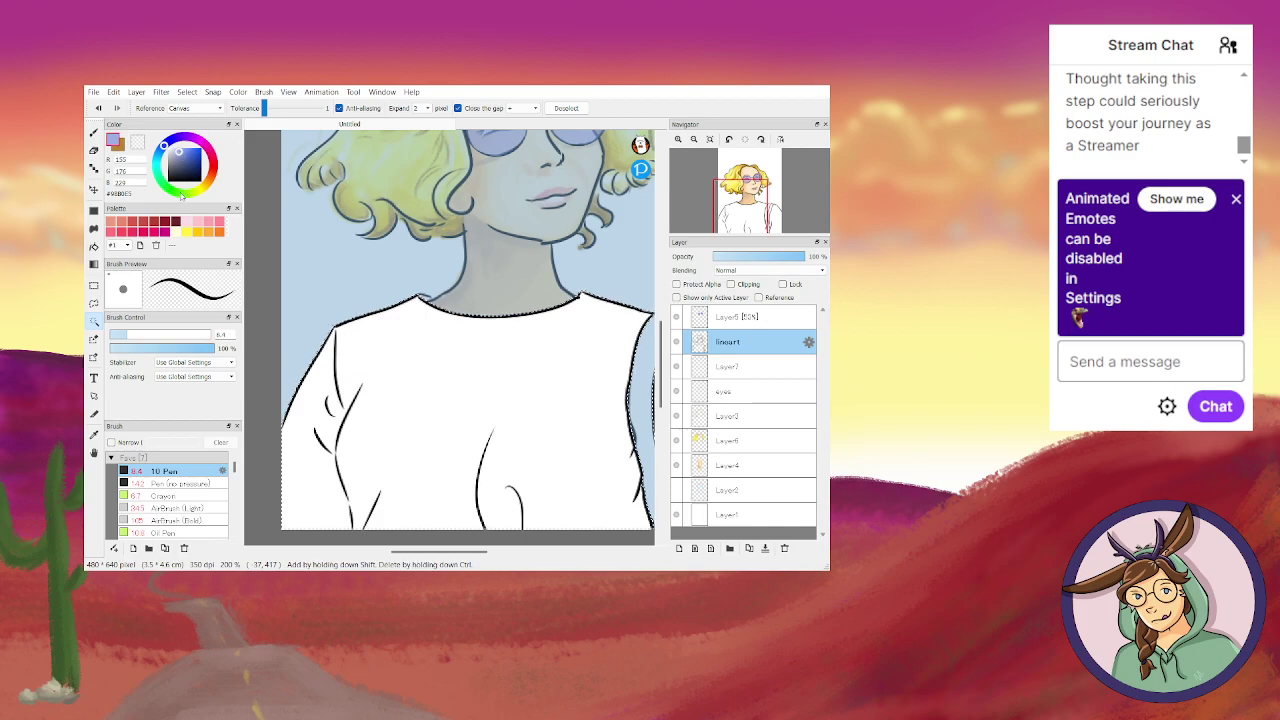
left_click(93, 246)
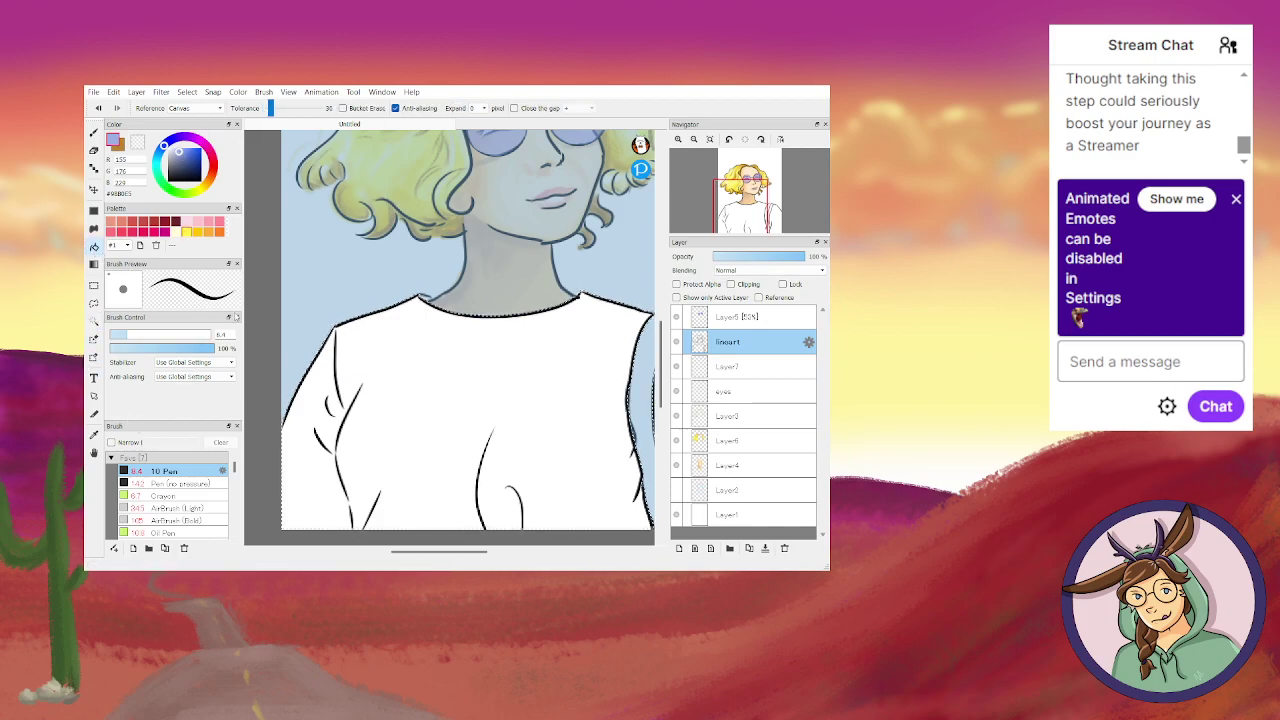
left_click(450, 451)
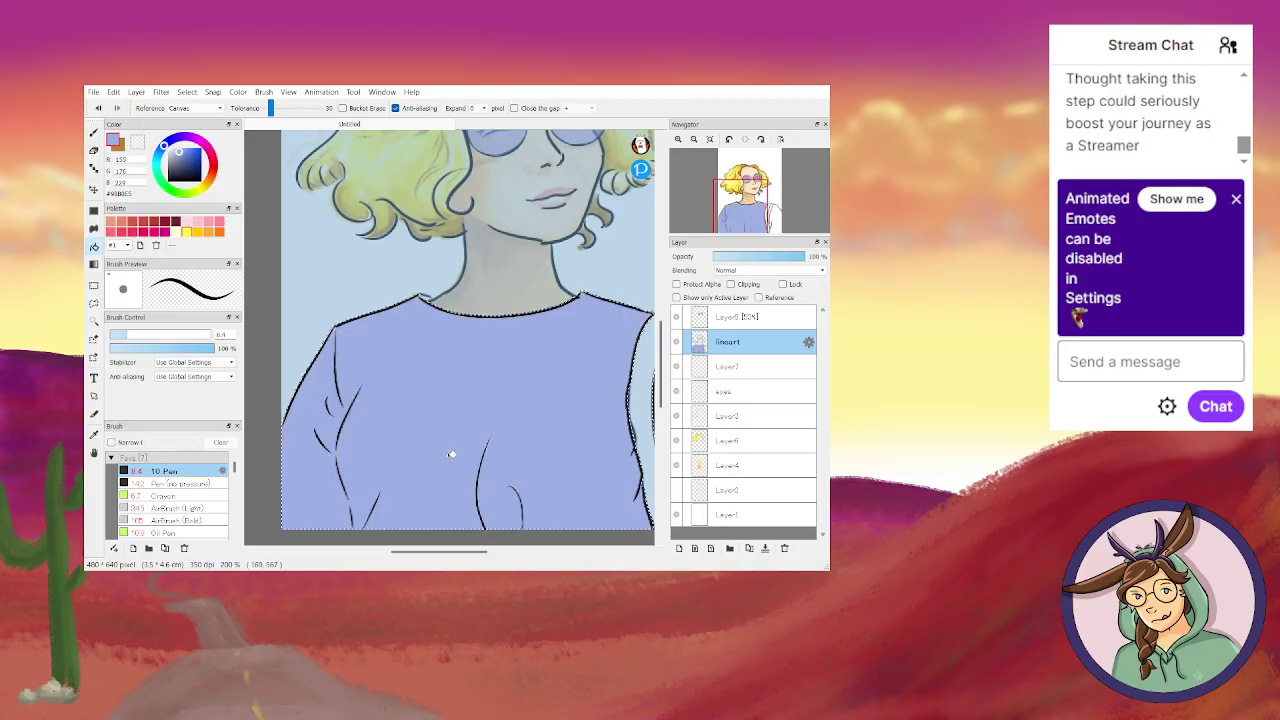
left_click_drag(472, 554, 495, 556)
left_click(608, 424)
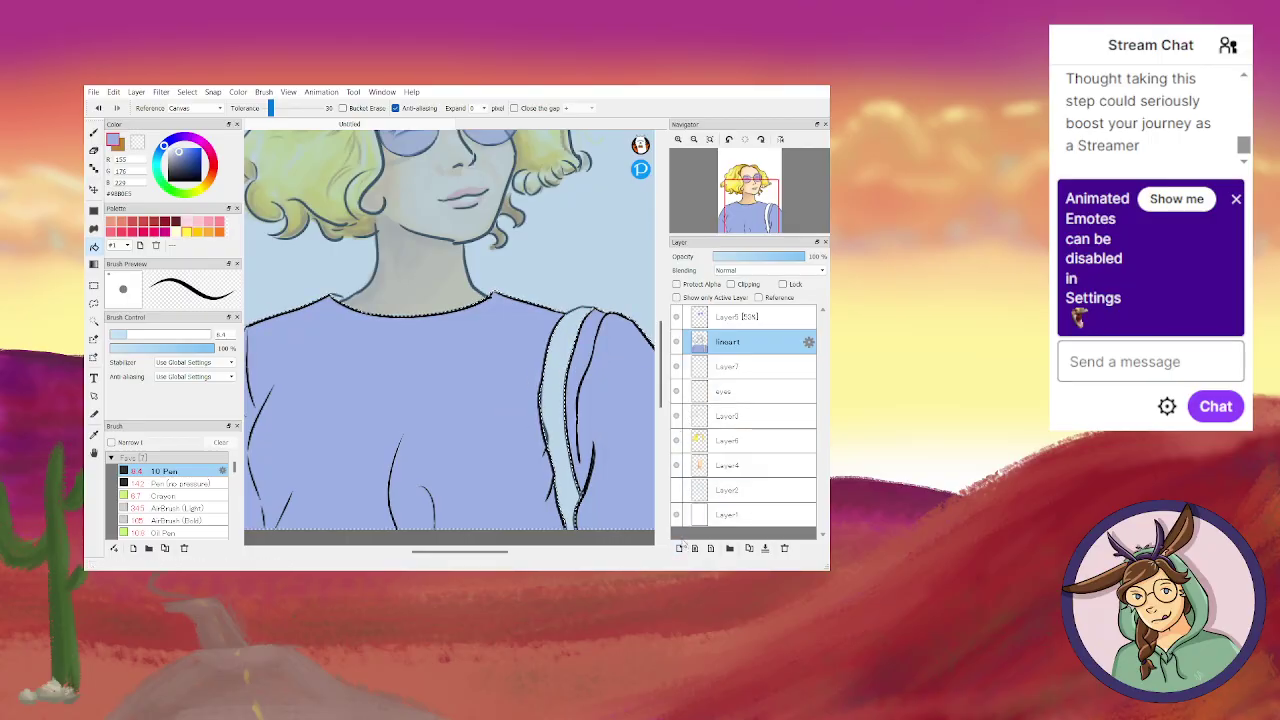
Switch to the Oil Pen brush and set its size to 19 and its opacity to 61%.
key("b")
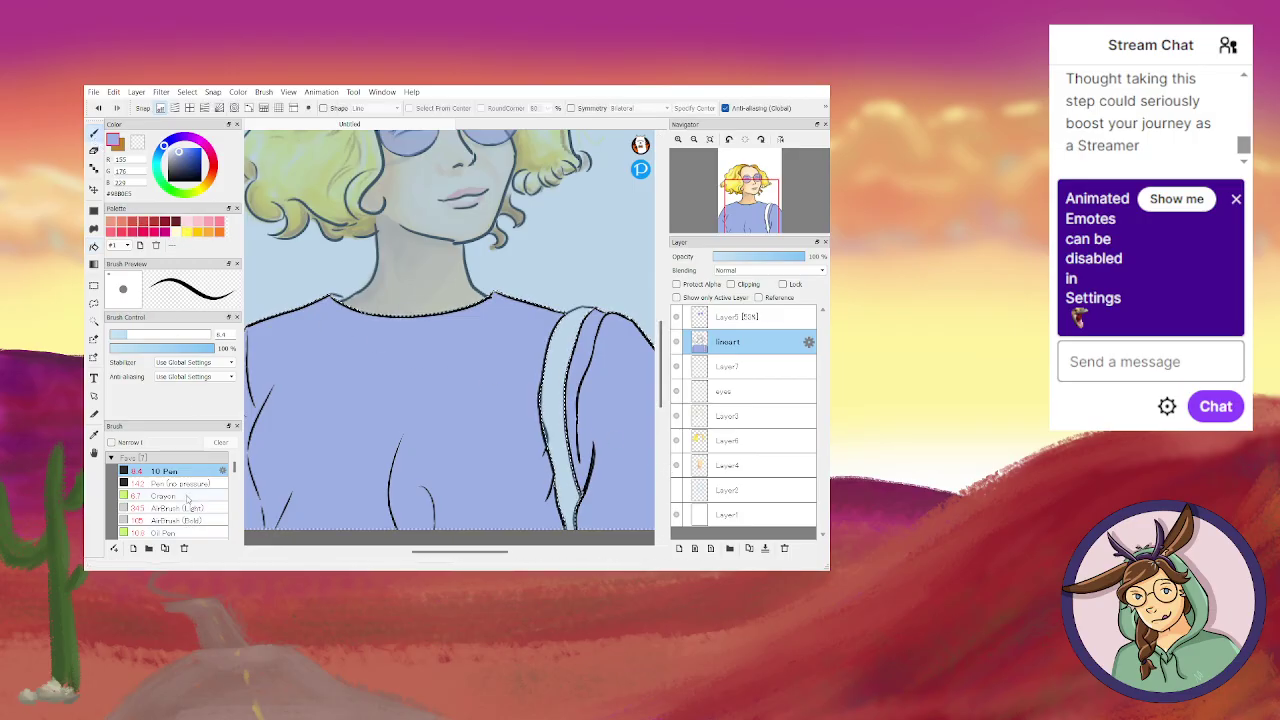
left_click(188, 532)
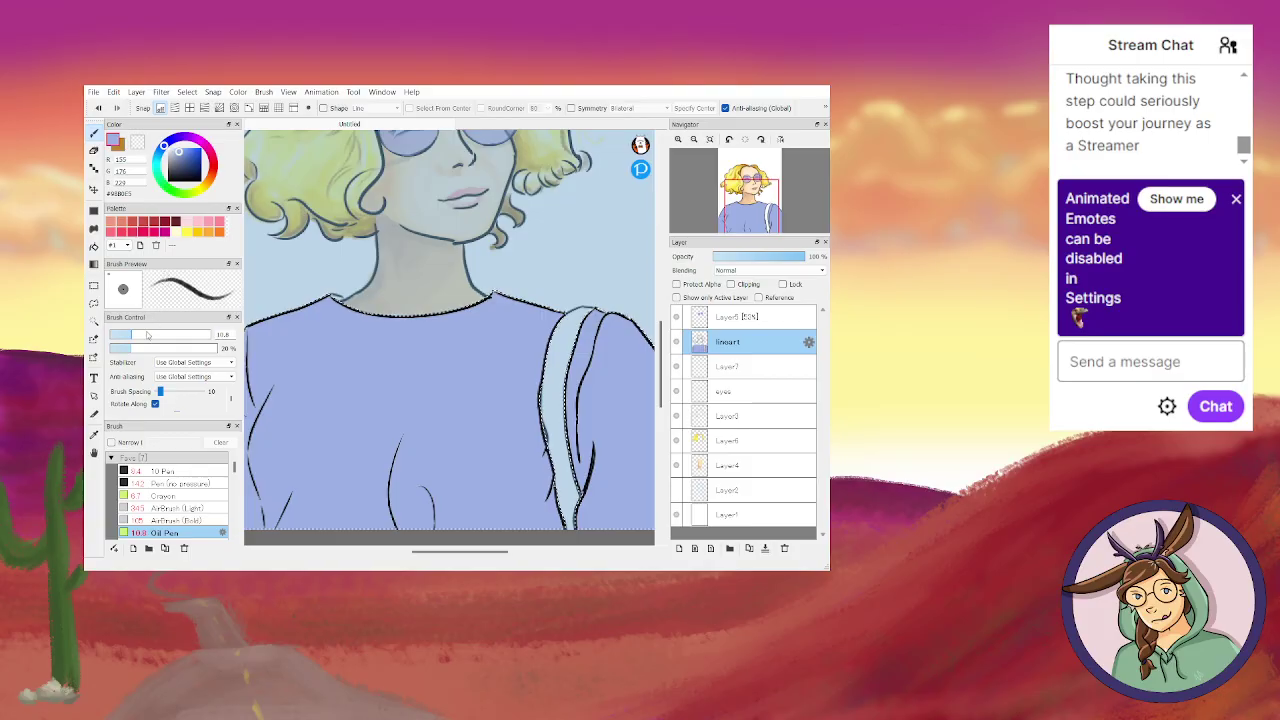
left_click_drag(149, 336, 152, 337)
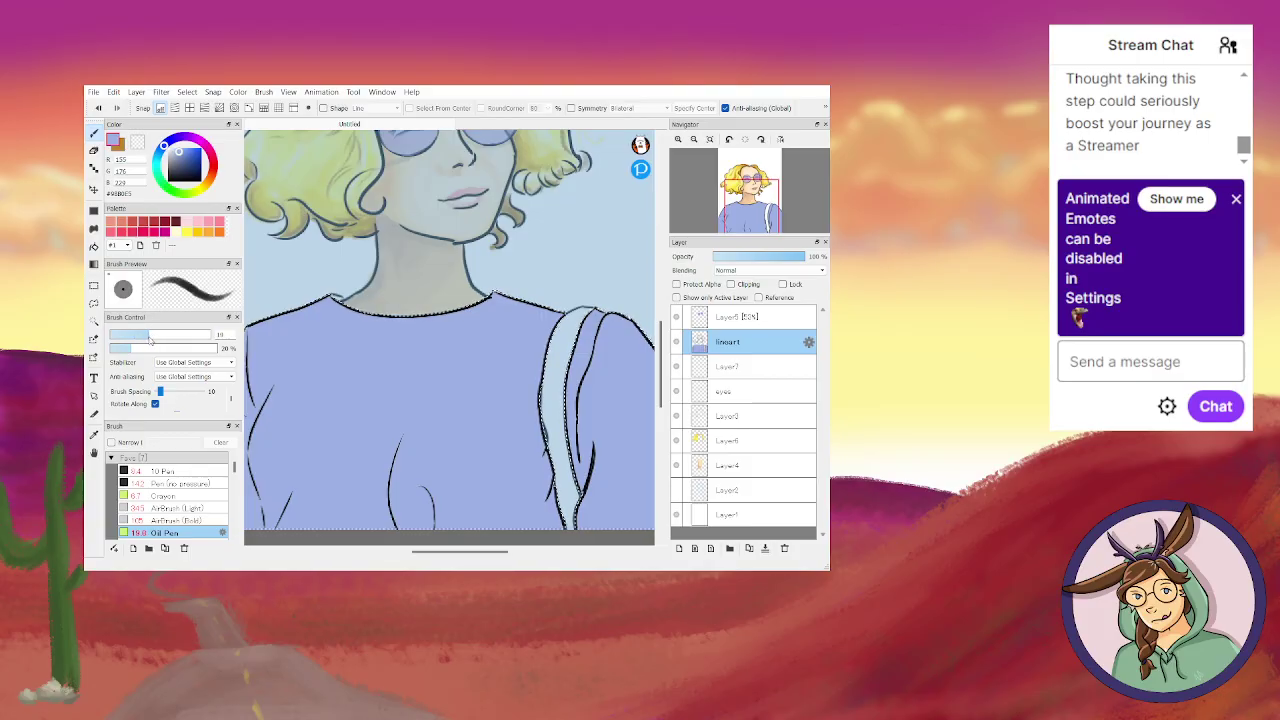
left_click(162, 348)
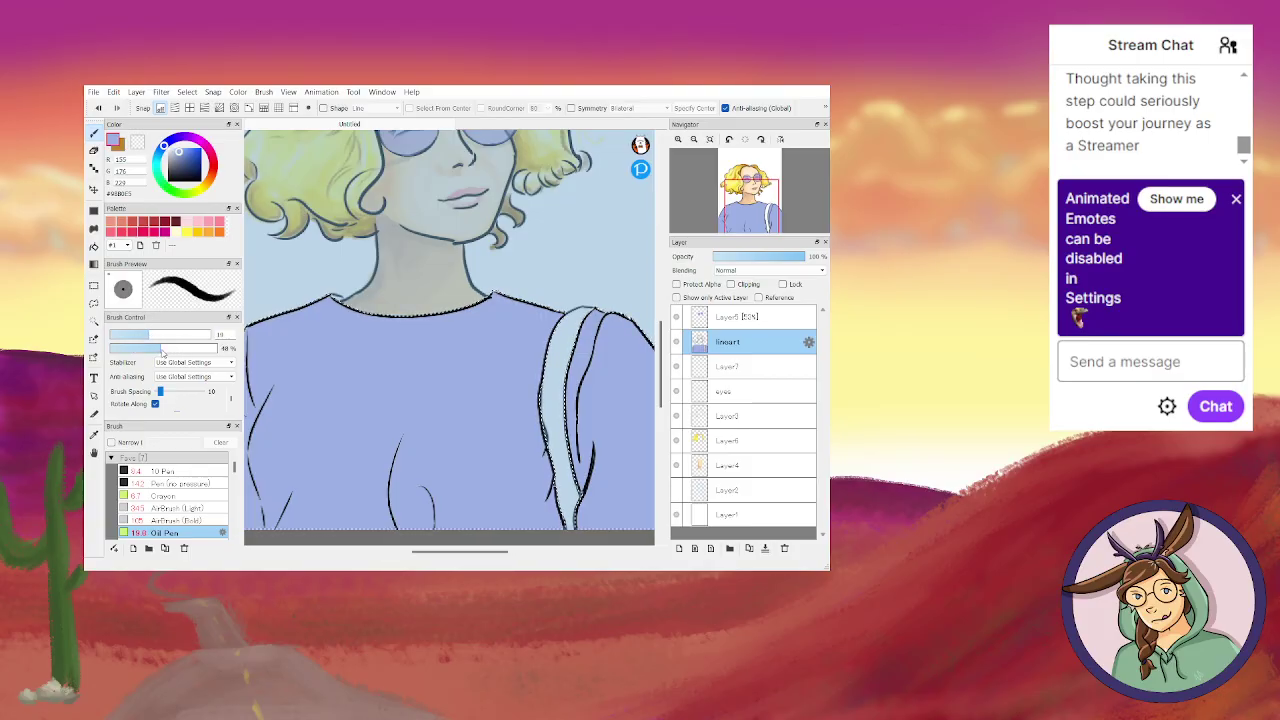
left_click(176, 349)
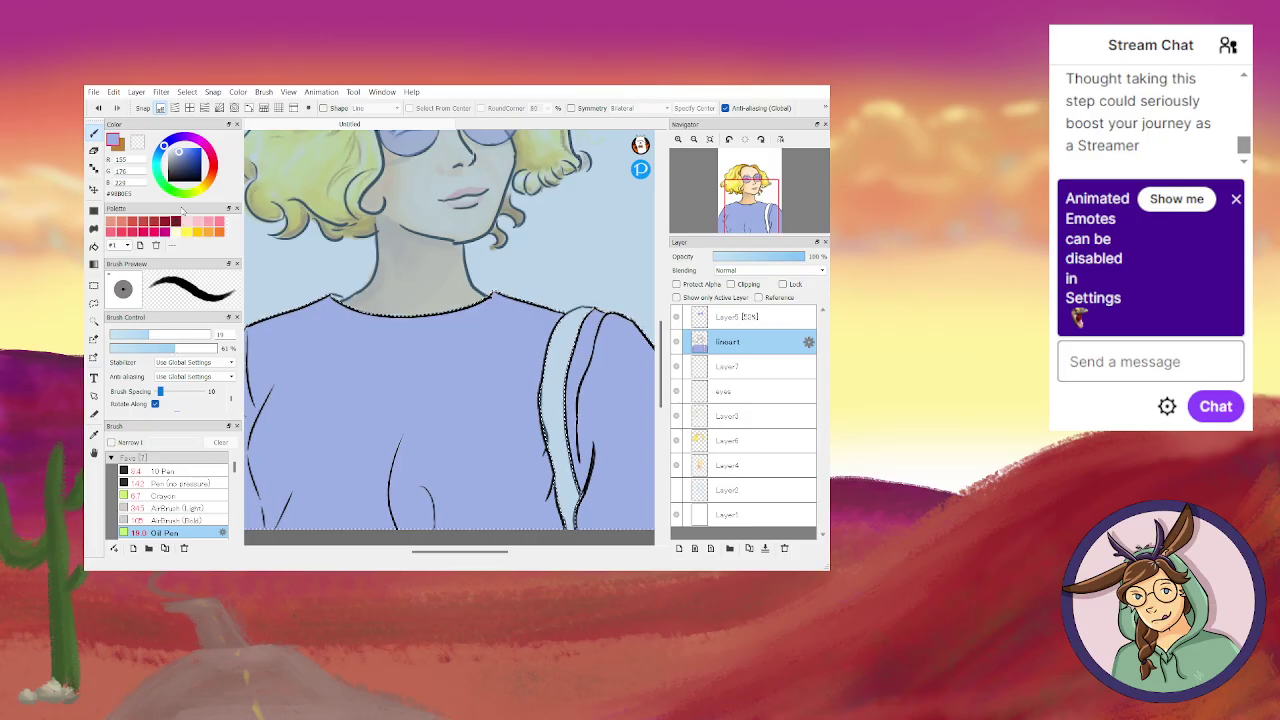
Brush a white highlight from the left side of the shirt up to the collar, enlarging the Oil Pen to about 40.
left_click(167, 147)
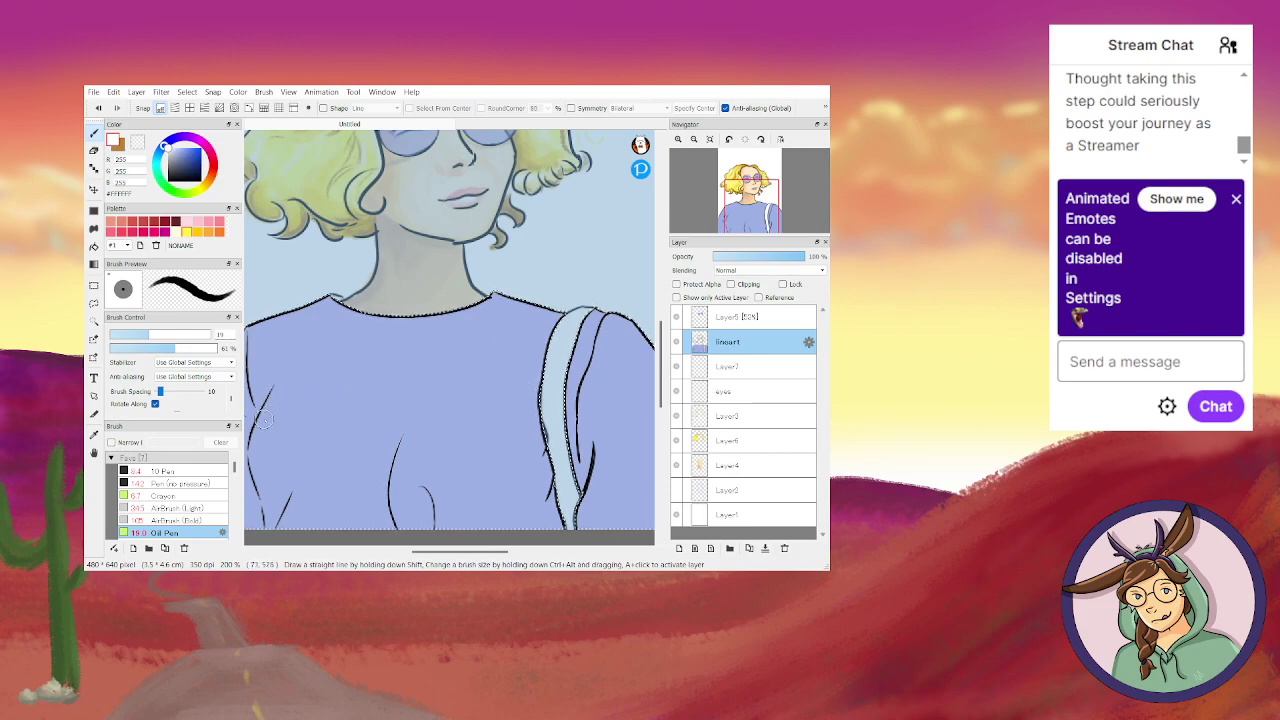
left_click_drag(298, 373, 276, 397)
left_click(179, 336)
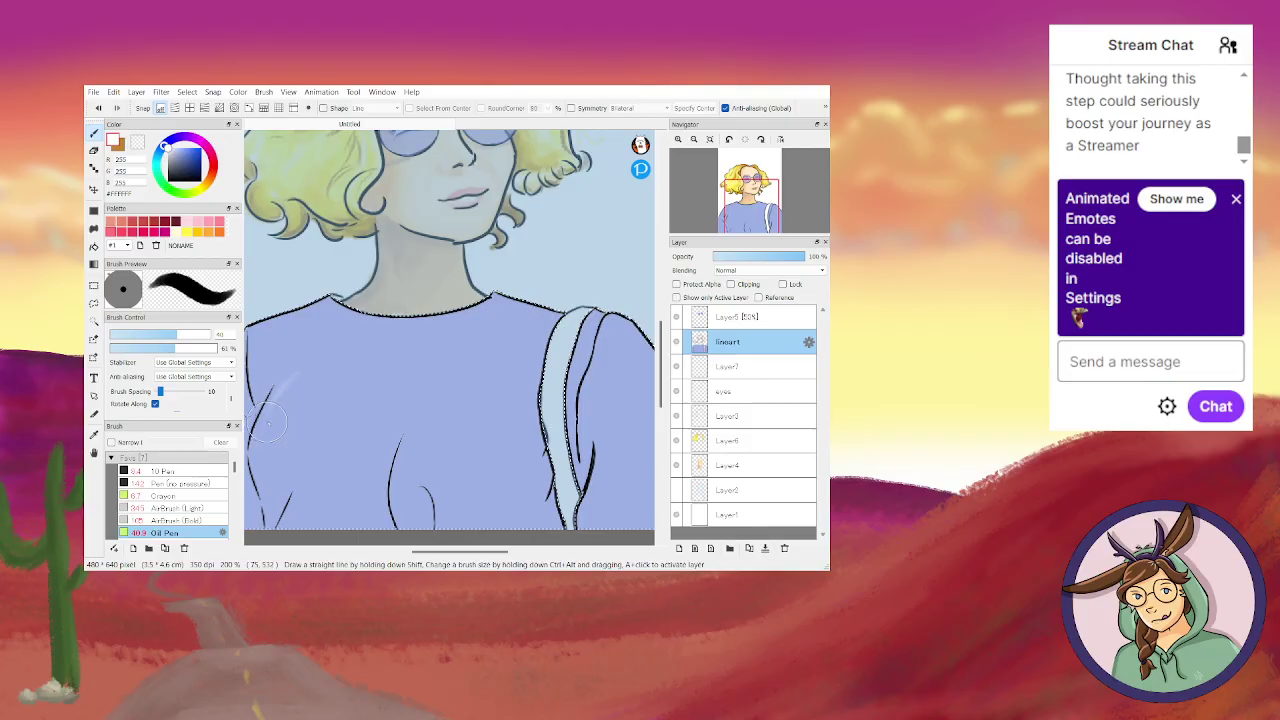
left_click_drag(422, 329, 274, 399)
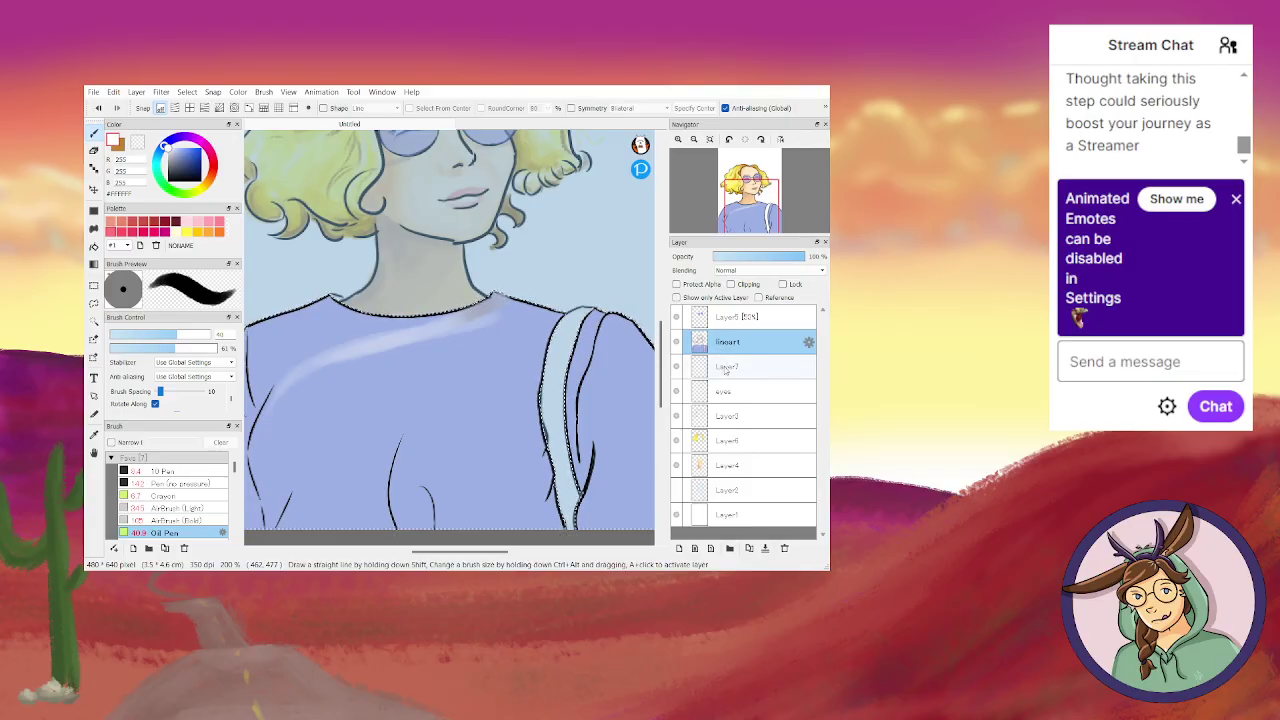
Make Layer7 the active layer and undo the blue fills and white highlight strokes made on the lineart layer.
left_click(727, 368)
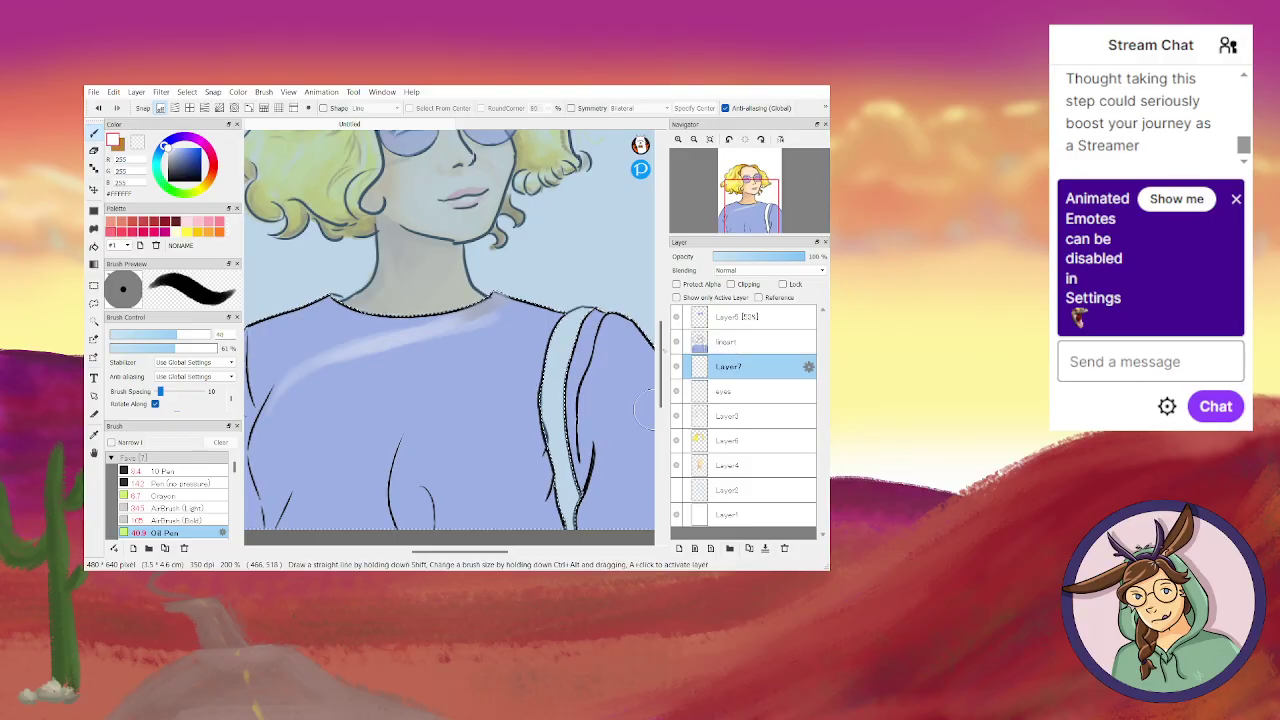
left_click(97, 110)
left_click(97, 110)
left_click(97, 110)
left_click(97, 110)
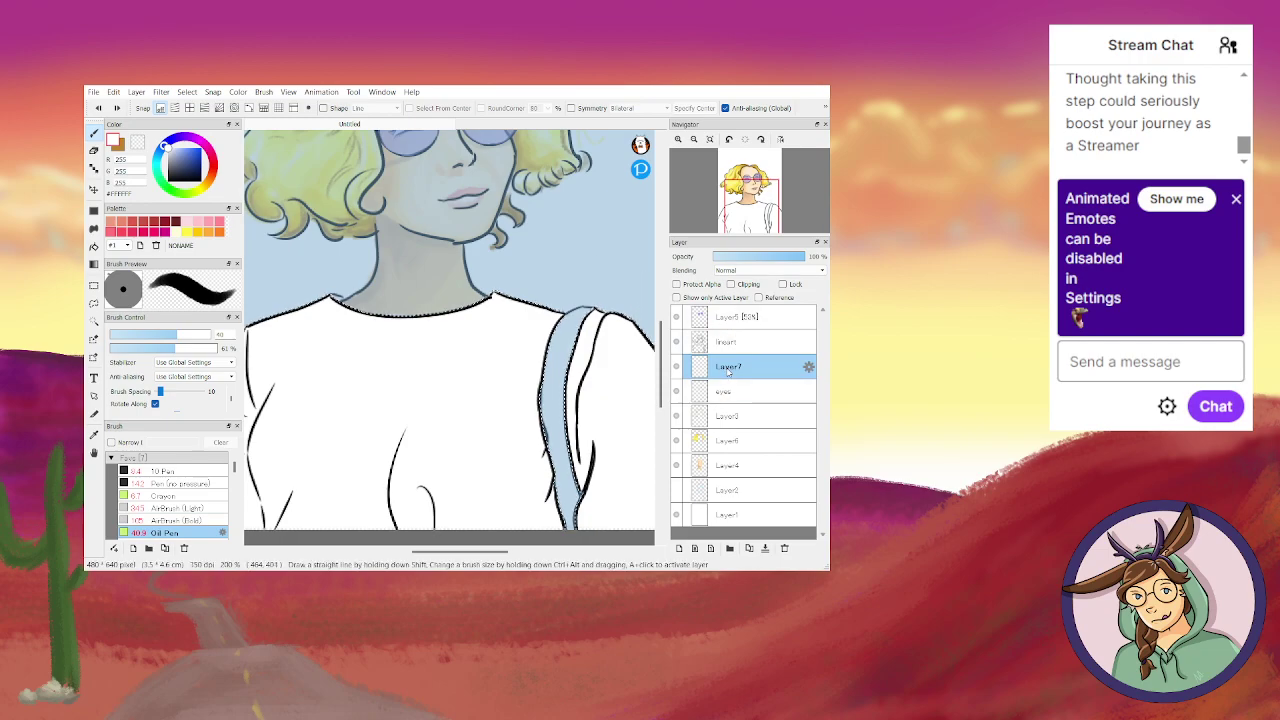
Fill the shirt body and right sleeve with light periwinkle #B0C3F0 on Layer7.
left_click(178, 155)
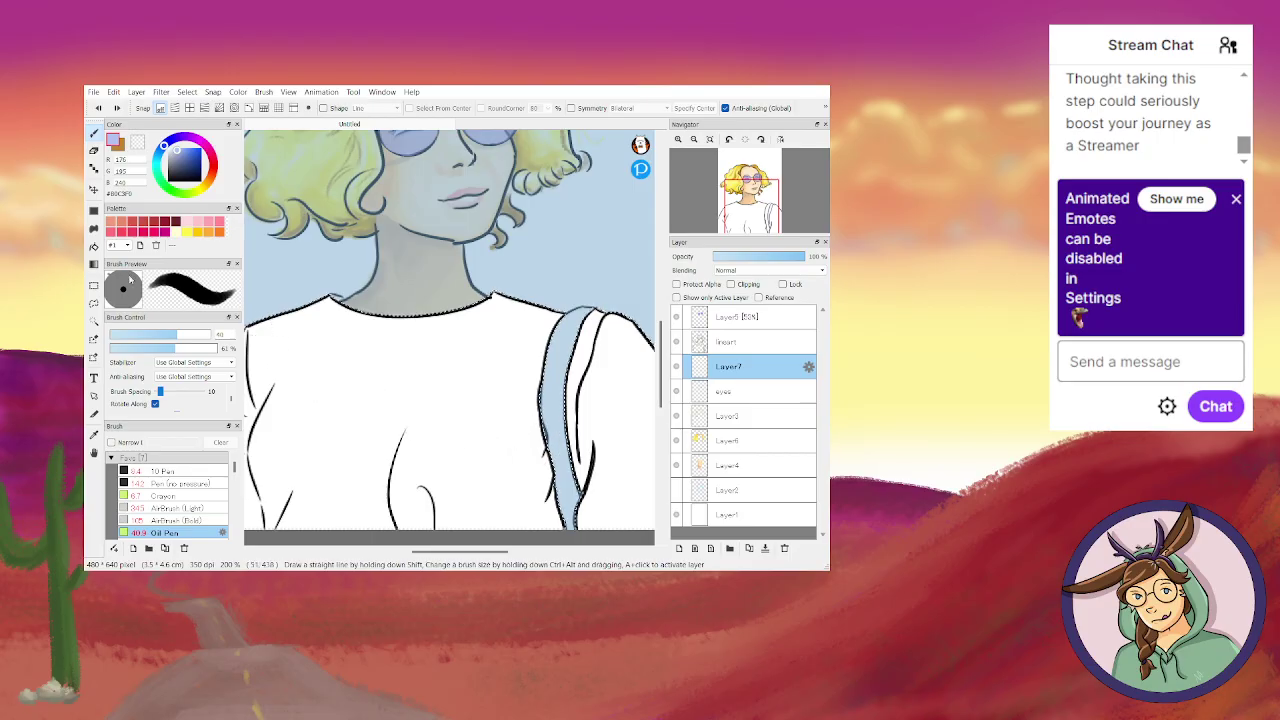
left_click(94, 246)
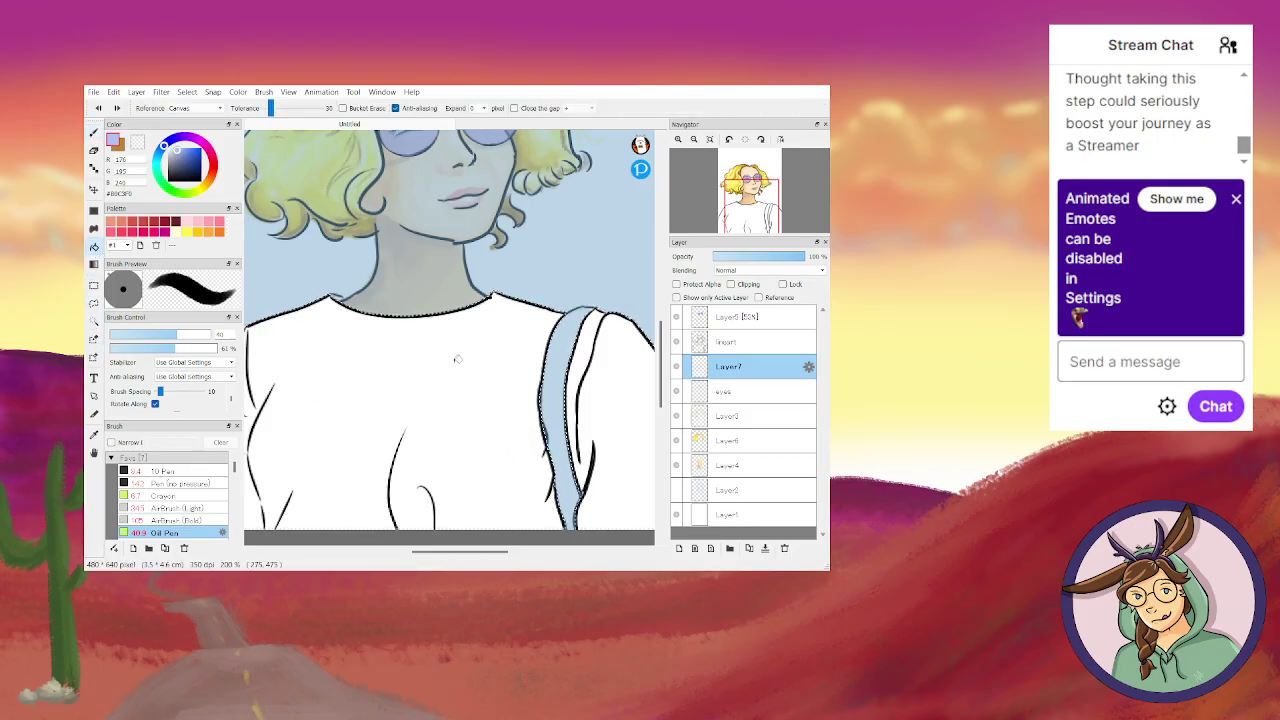
left_click(608, 390)
left_click(475, 384)
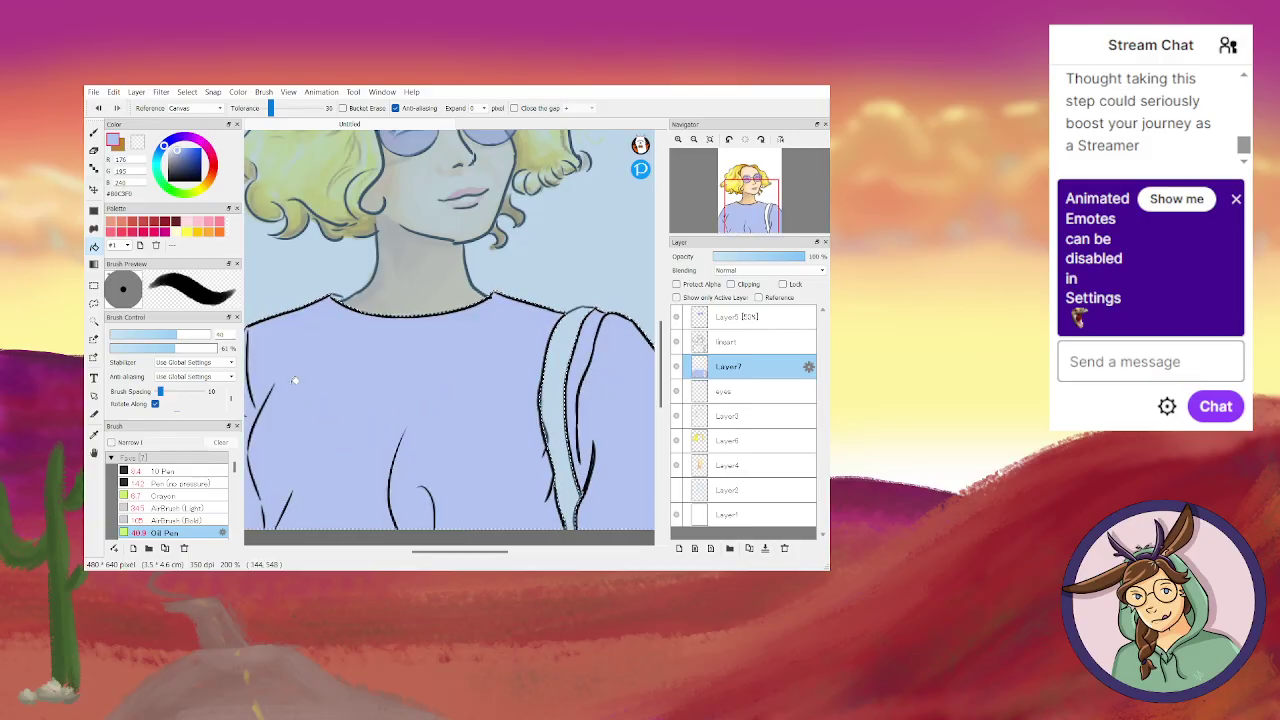
Paint soft highlights down the right sleeve with the Oil Pen in very pale blue #E9EFFF.
left_click(95, 133)
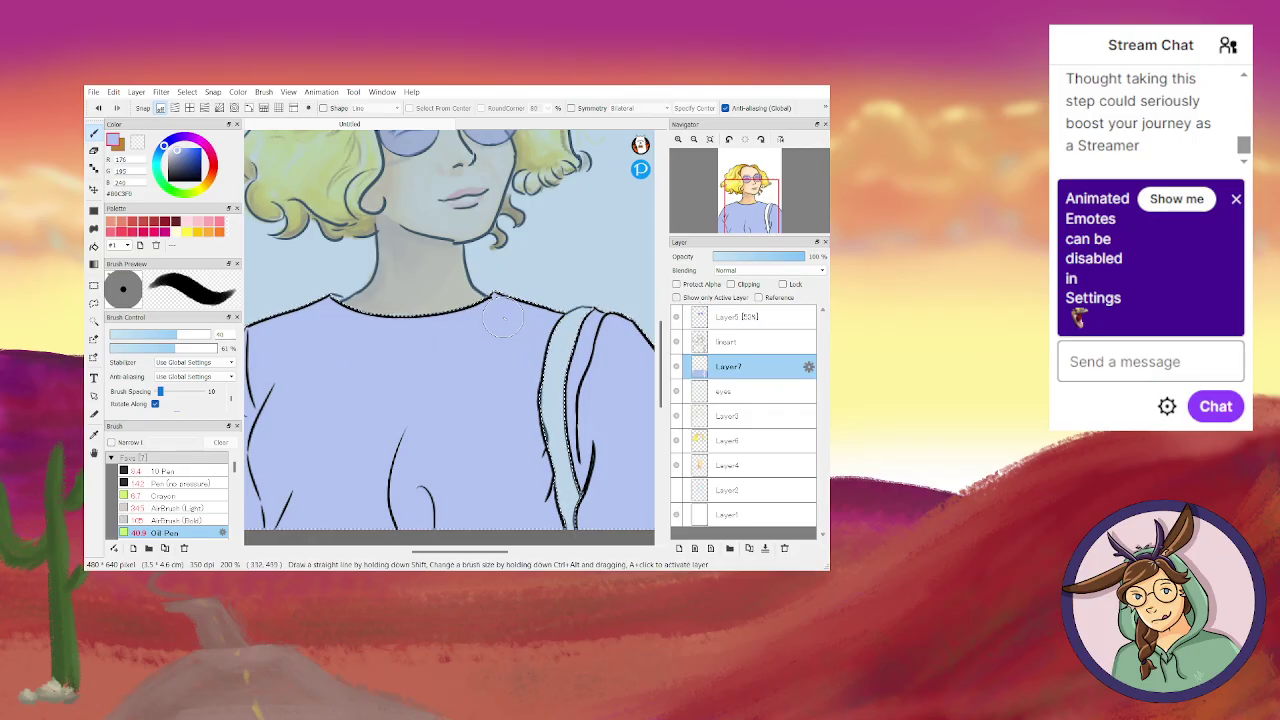
left_click_drag(175, 150, 171, 147)
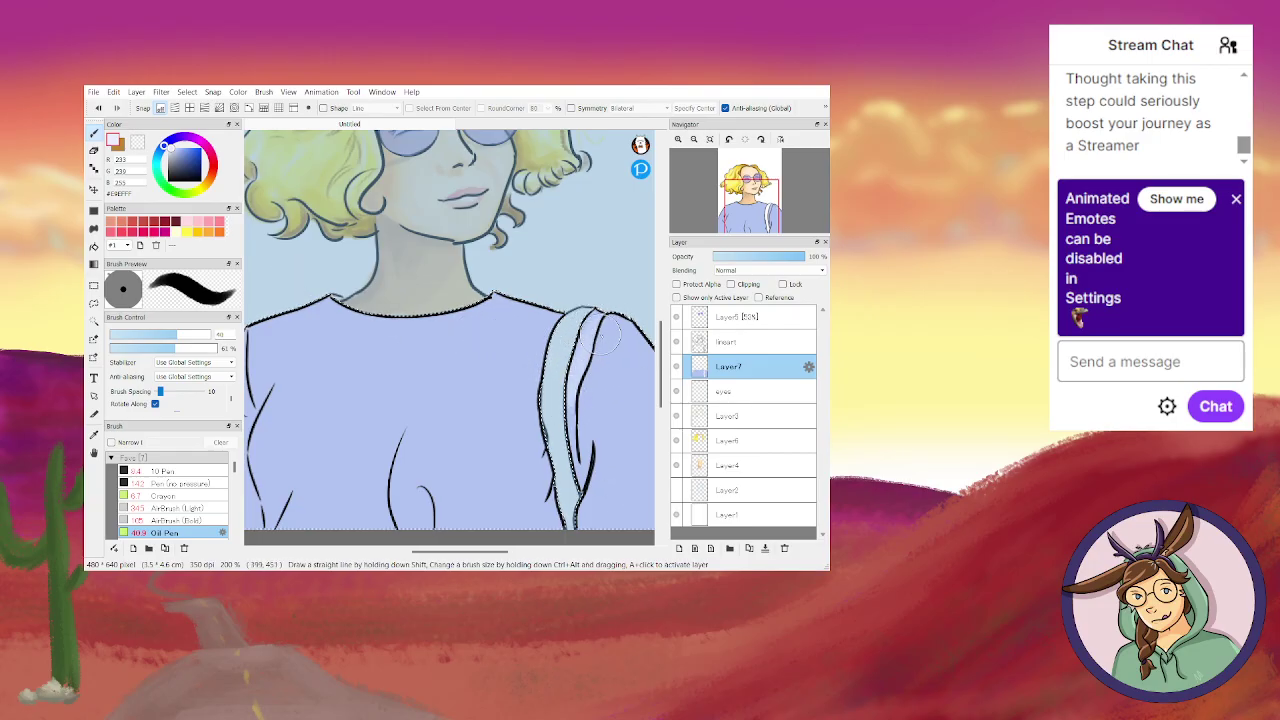
left_click_drag(471, 553, 492, 553)
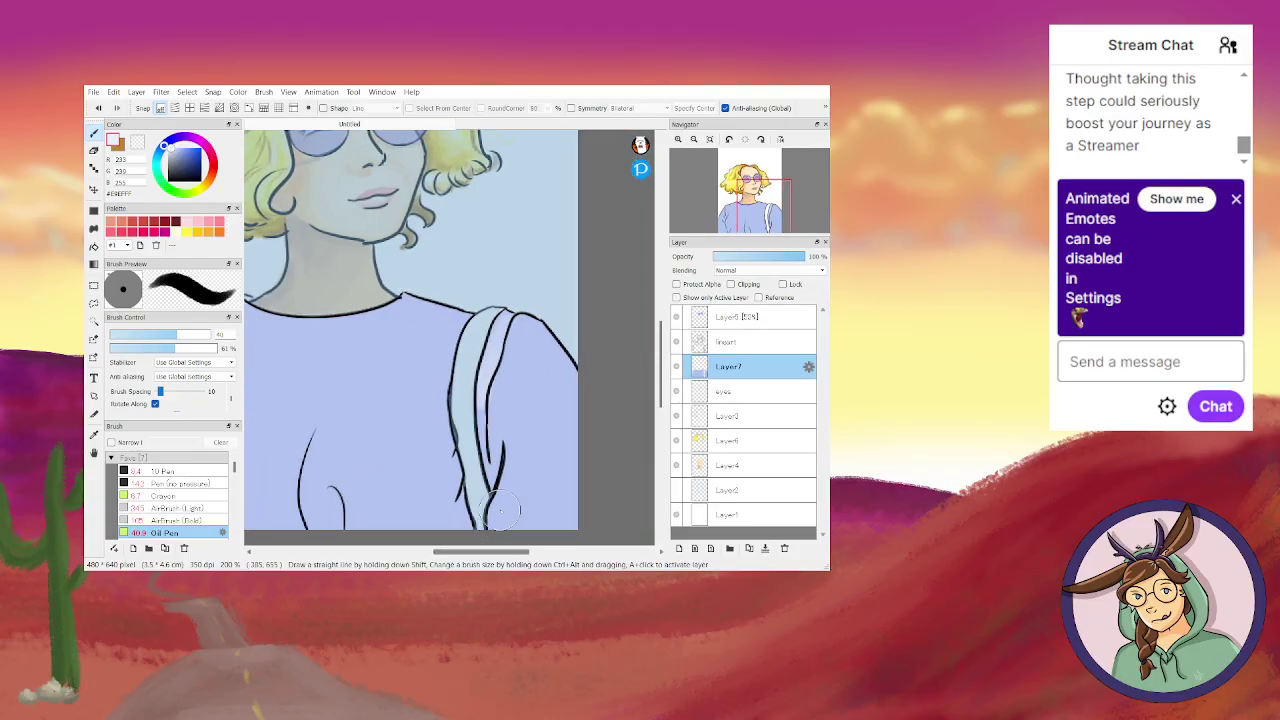
left_click_drag(524, 328, 513, 392)
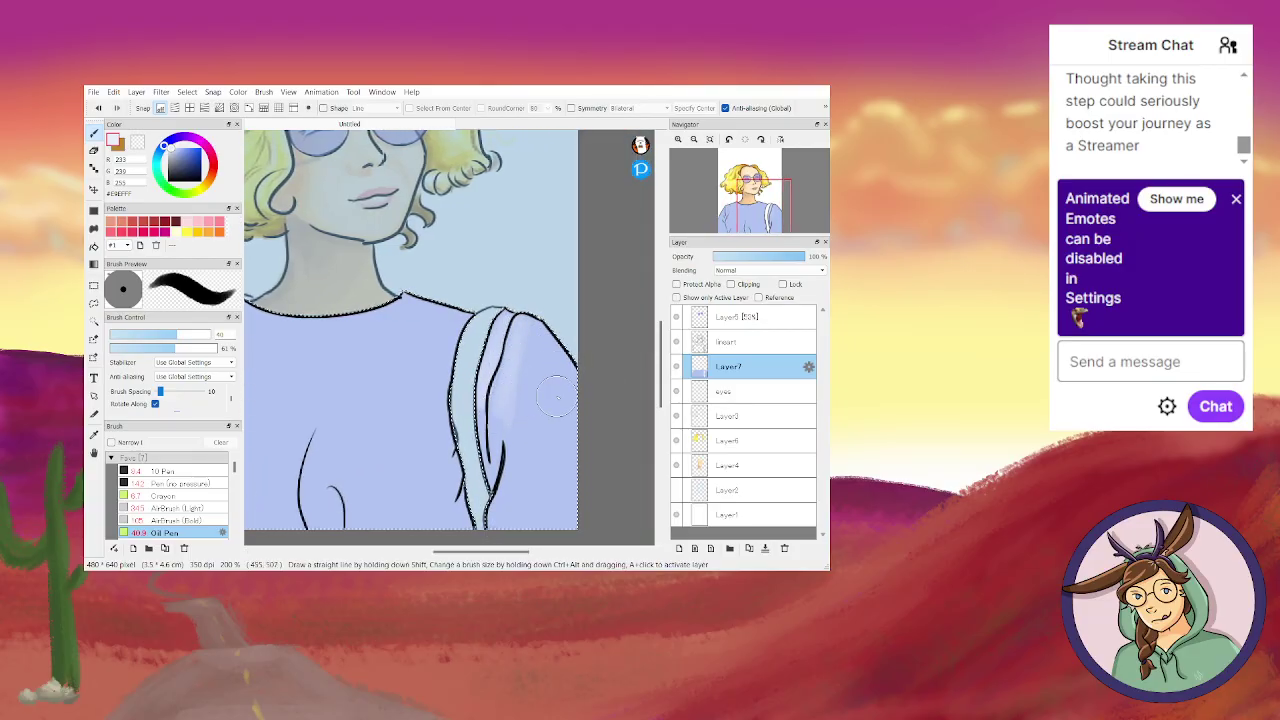
left_click_drag(548, 372, 586, 449)
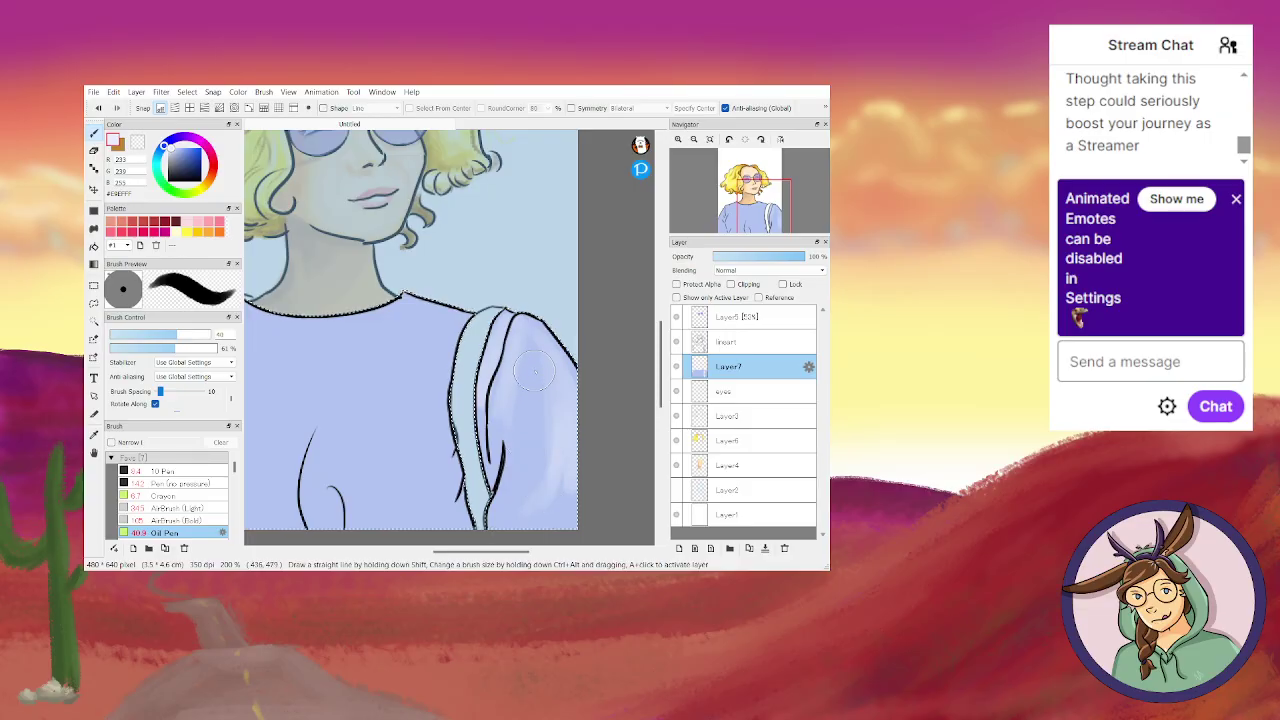
left_click_drag(534, 356, 520, 340)
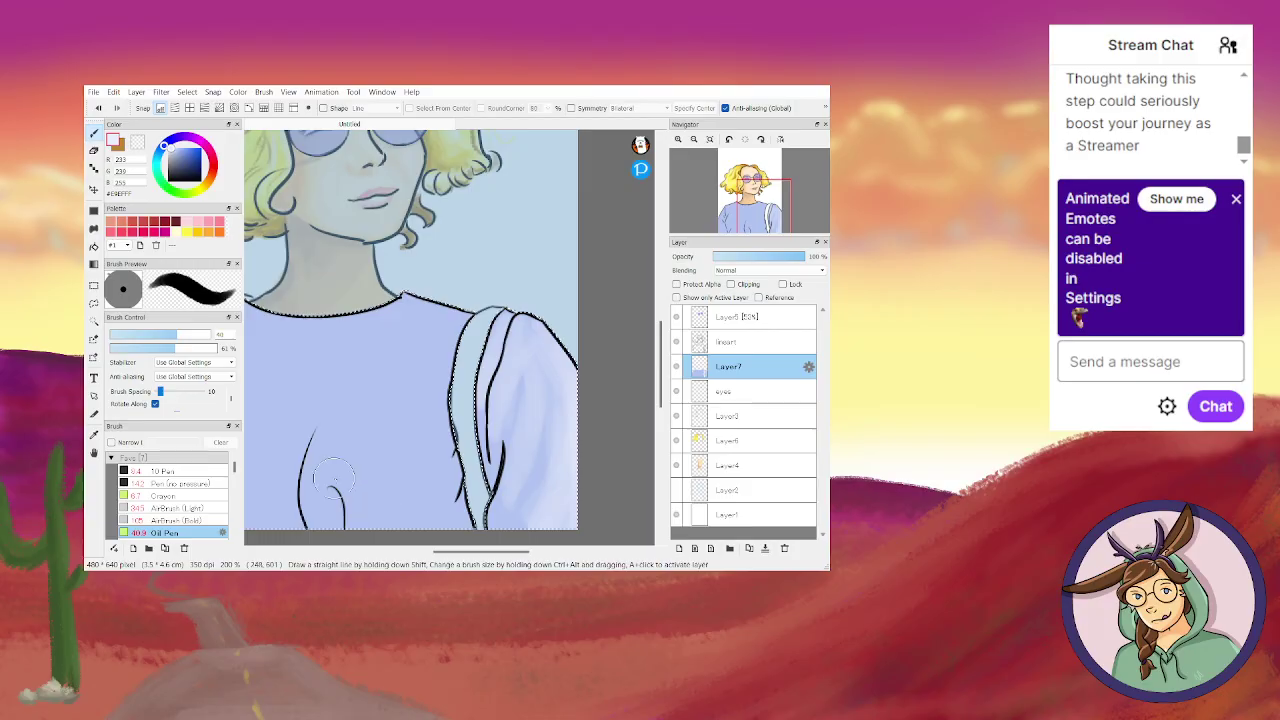
Paint pale blue highlights by the chest fold and strap and broadly across the shirt front with a much larger Oil Pen, undoing the last stroke.
left_click_drag(292, 510, 284, 450)
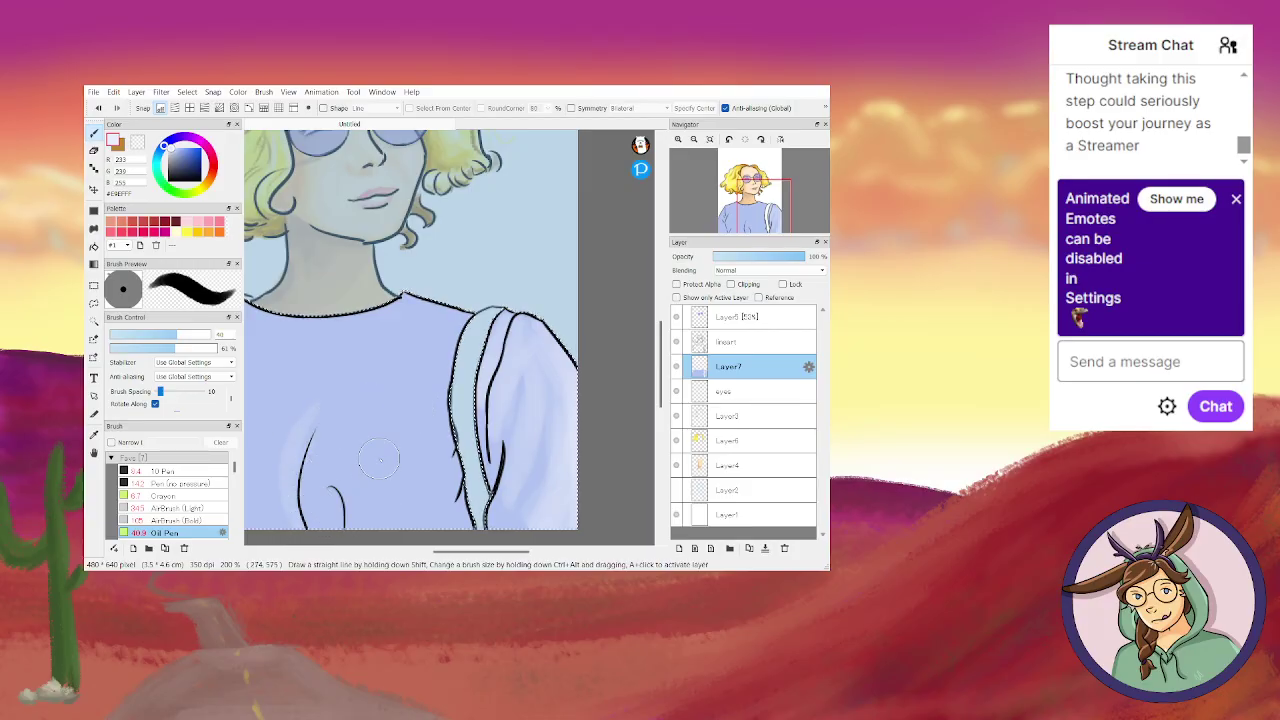
left_click_drag(476, 434, 465, 333)
left_click(208, 335)
left_click_drag(440, 551, 397, 551)
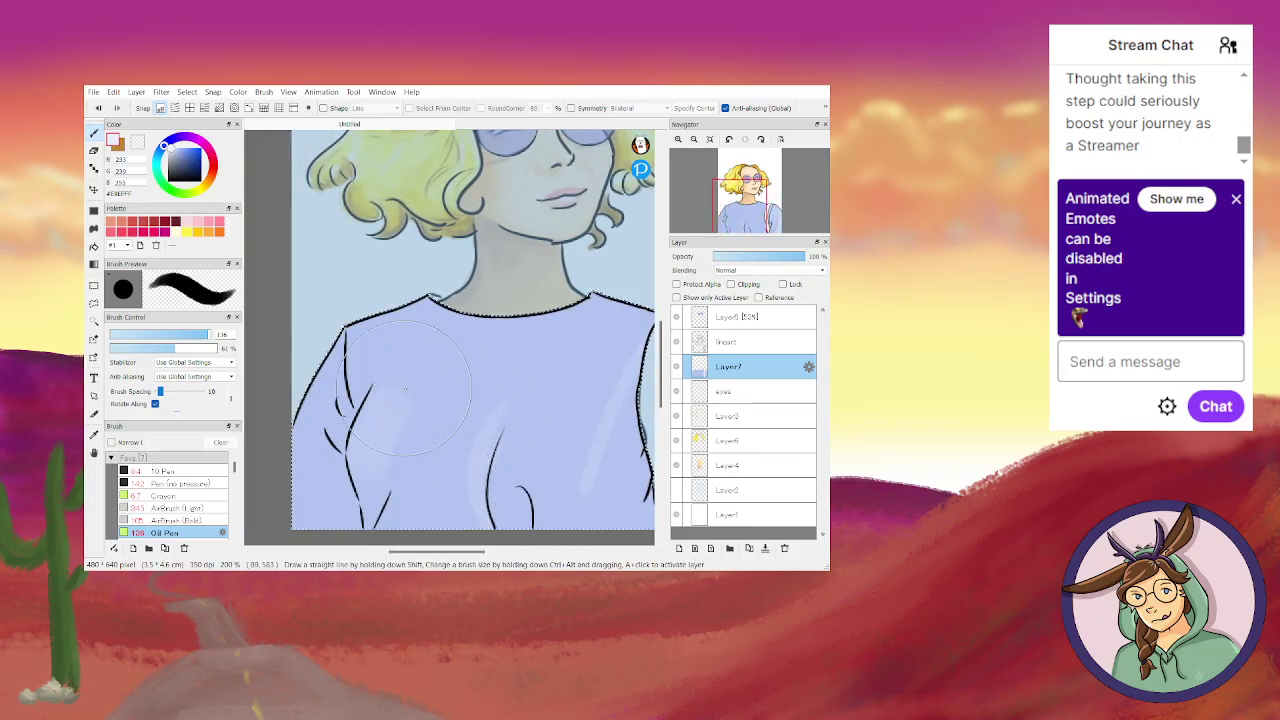
mouse_move(622, 300)
left_mouse_down()
mouse_move(603, 328)
mouse_move(501, 372)
mouse_move(379, 490)
left_mouse_up()
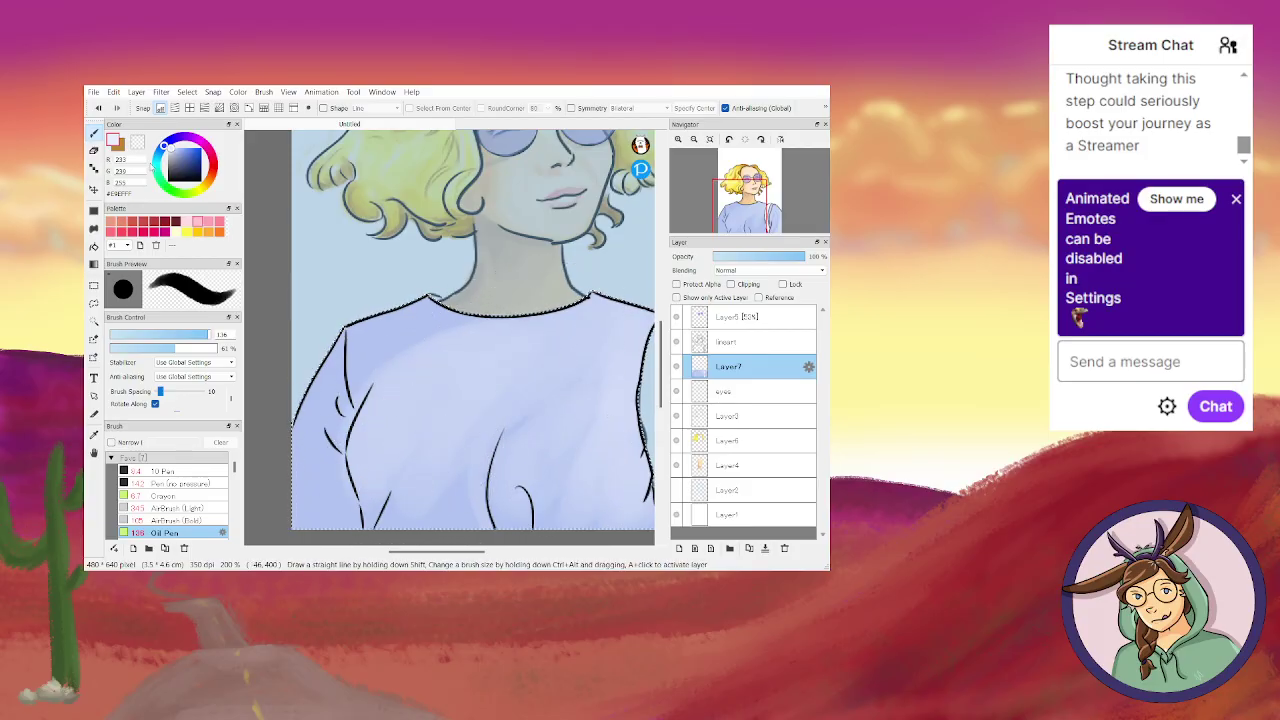
left_click(97, 113)
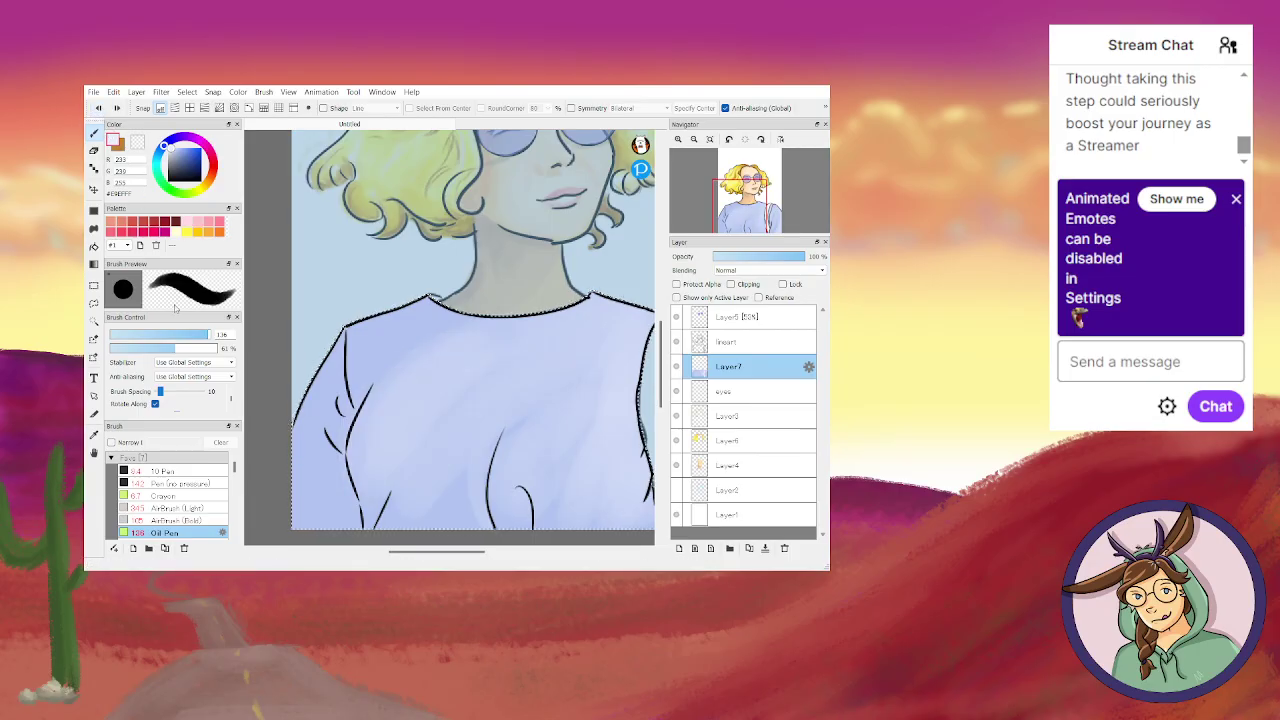
left_click(180, 335)
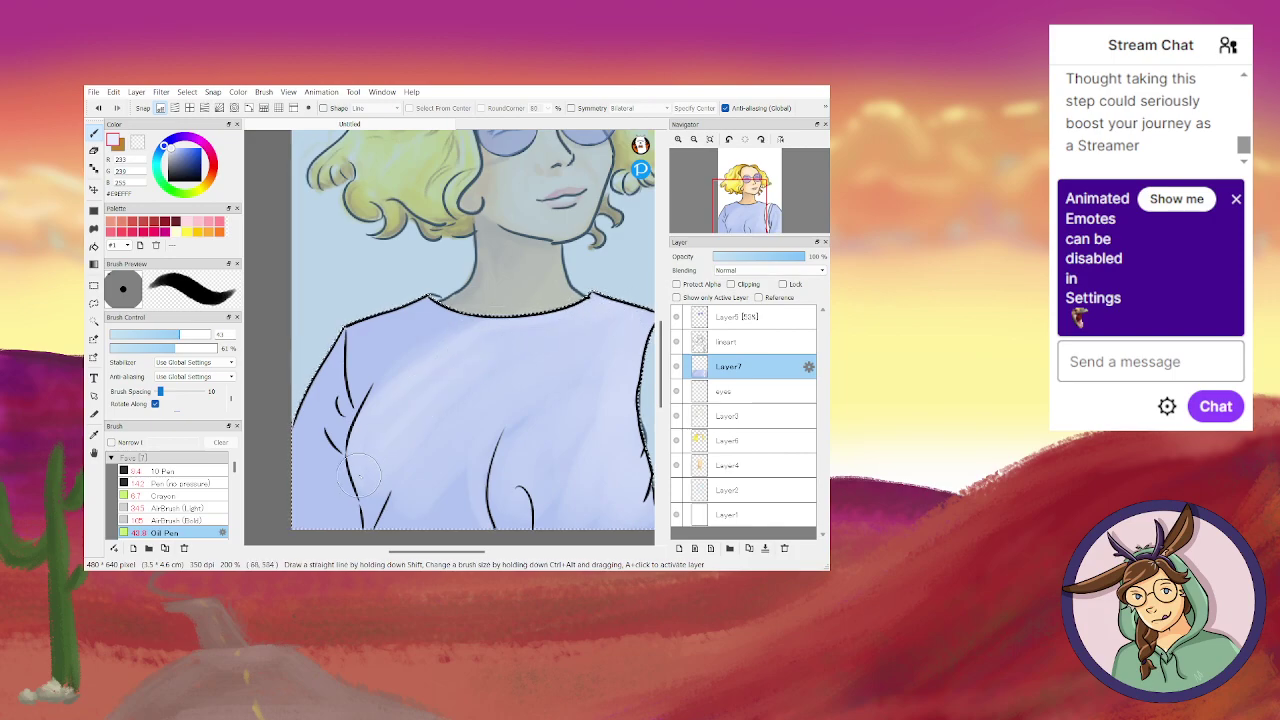
Soften the highlights along the lower front of the shirt with an enlarged Blur brush.
scroll(200, 520, "down", 1)
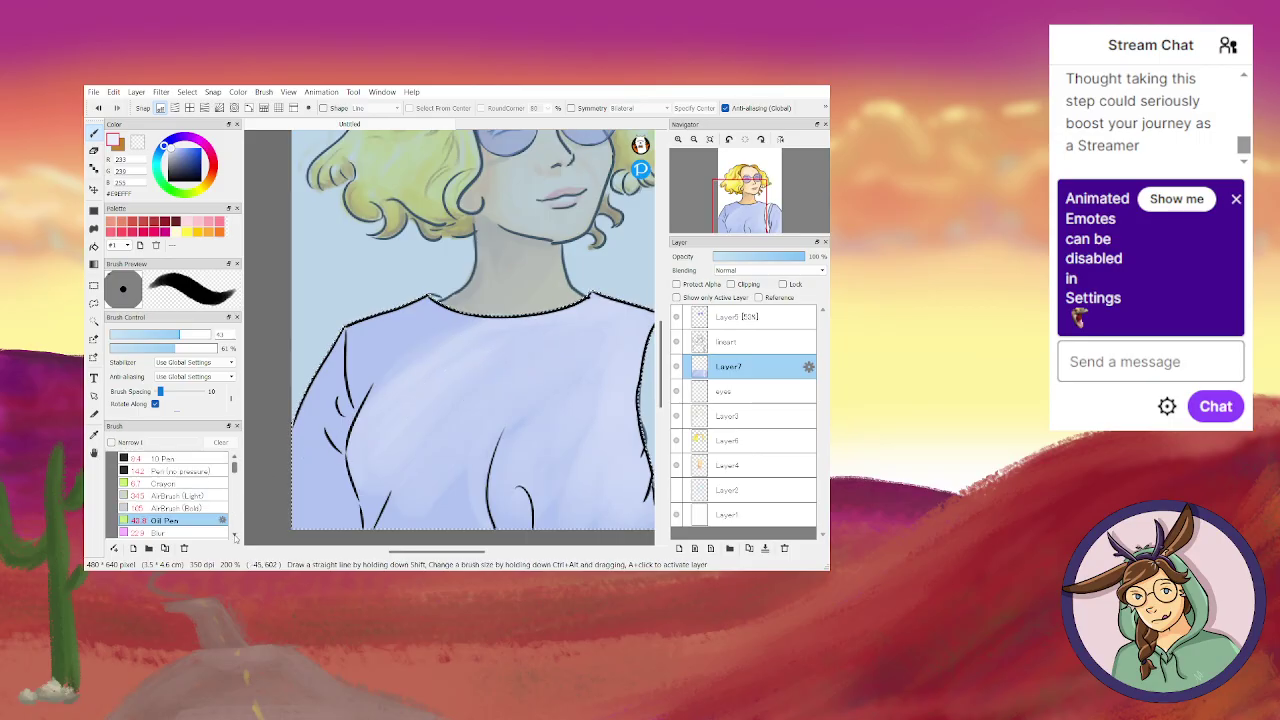
left_click(200, 532)
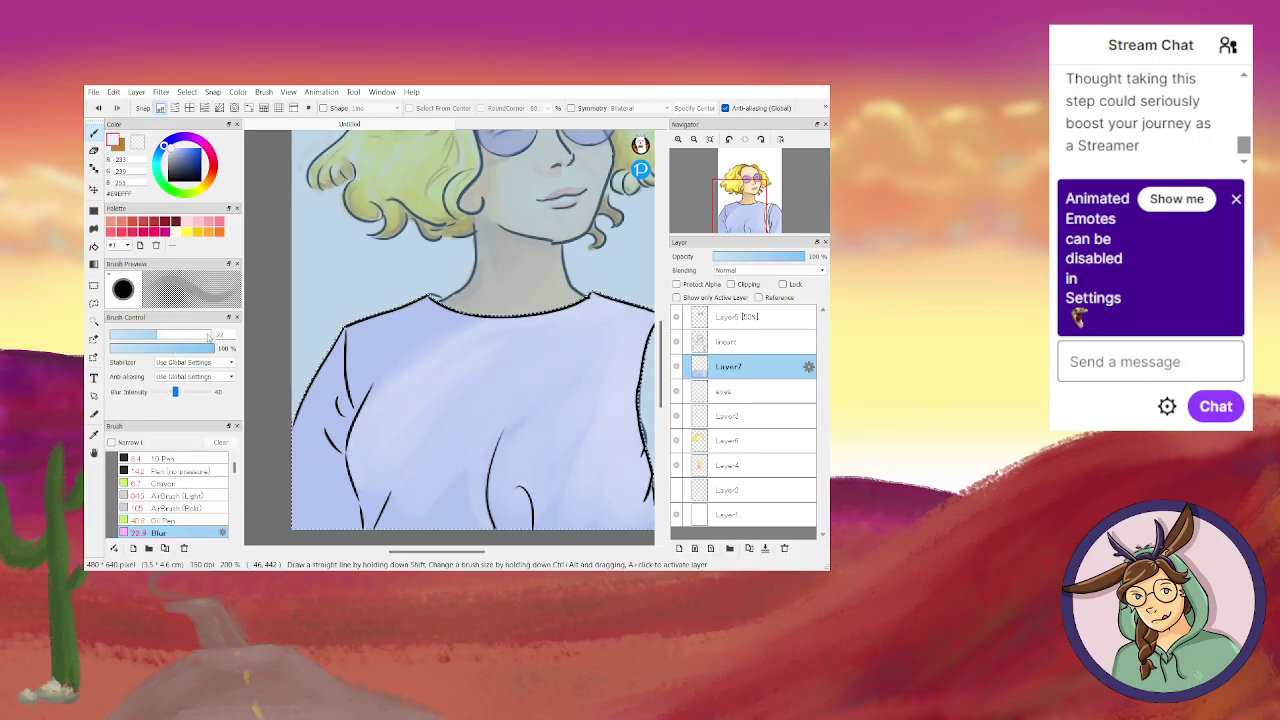
left_click(208, 334)
mouse_move(407, 493)
left_mouse_down()
mouse_move(492, 365)
mouse_move(362, 465)
mouse_move(468, 367)
mouse_move(541, 357)
mouse_move(434, 461)
mouse_move(531, 349)
mouse_move(511, 421)
mouse_move(538, 427)
mouse_move(631, 353)
mouse_move(552, 512)
mouse_move(627, 374)
mouse_move(625, 496)
mouse_move(555, 530)
left_mouse_up()
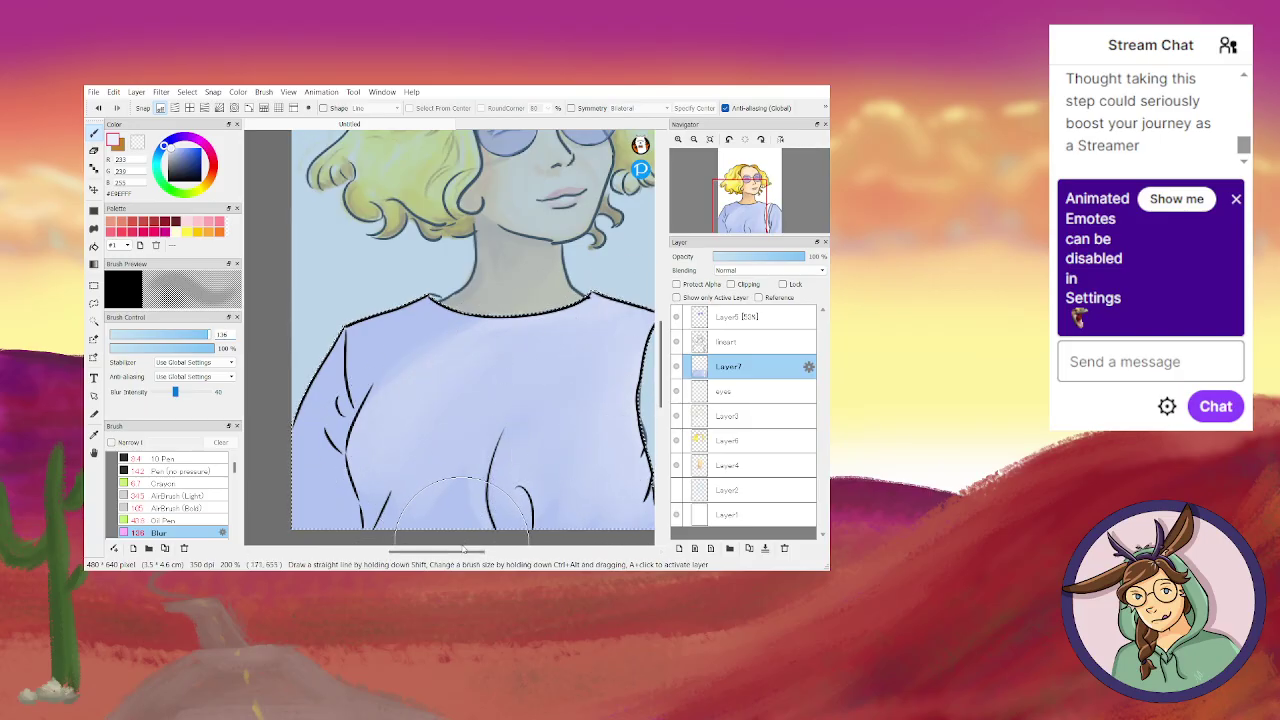
Paint slate blue #6879A4 shadows on the sleeve beside the shoulder strap with the Crayon at a size of about 15.
left_click_drag(477, 551, 514, 551)
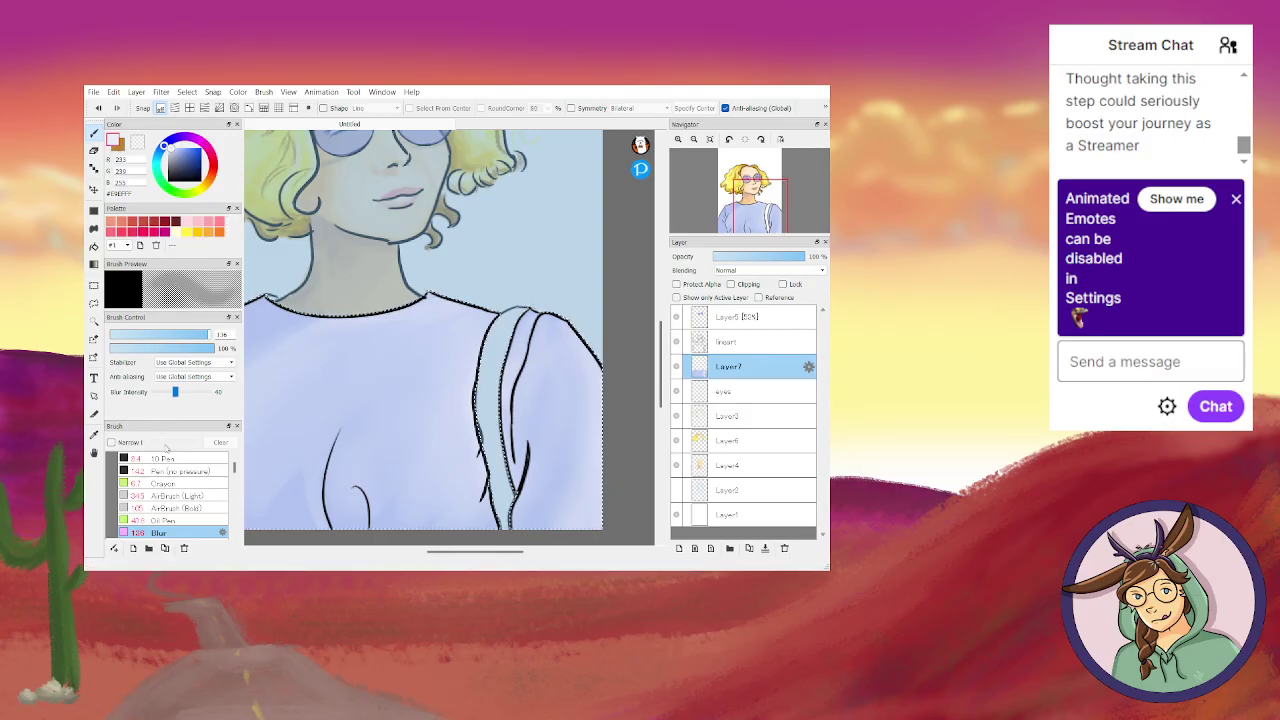
left_click(189, 522)
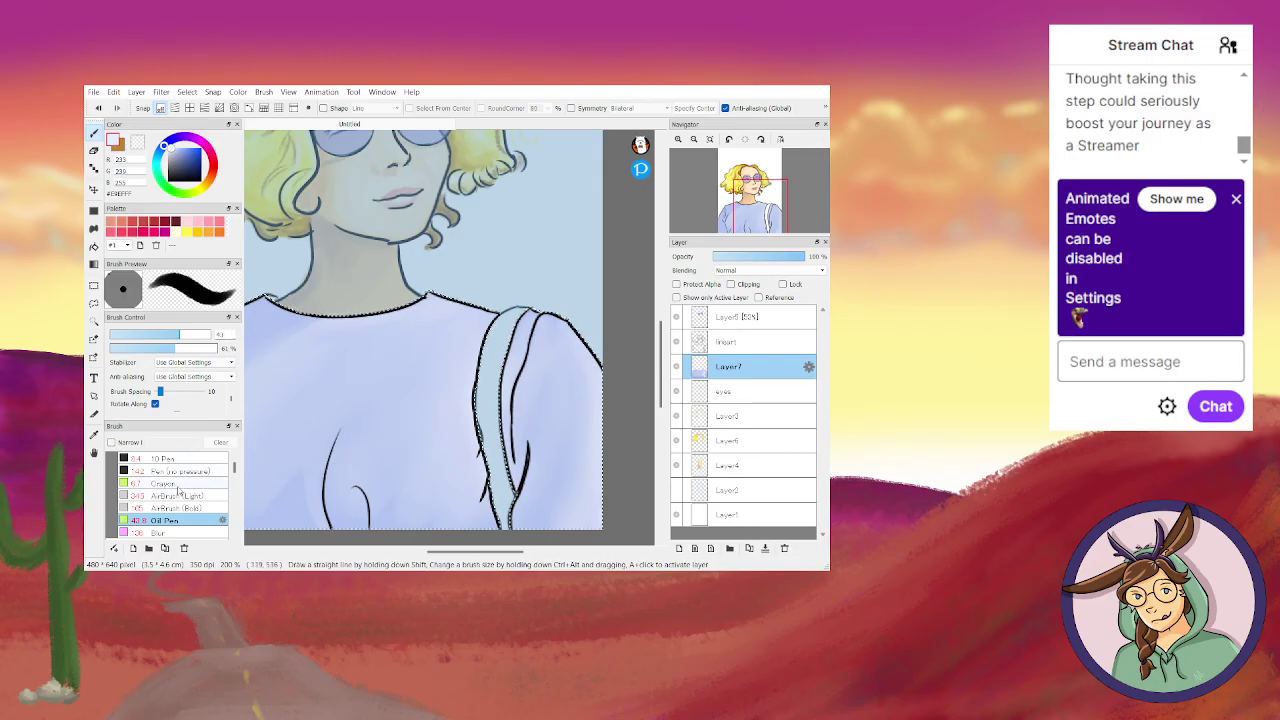
left_click(180, 484)
left_click(181, 161)
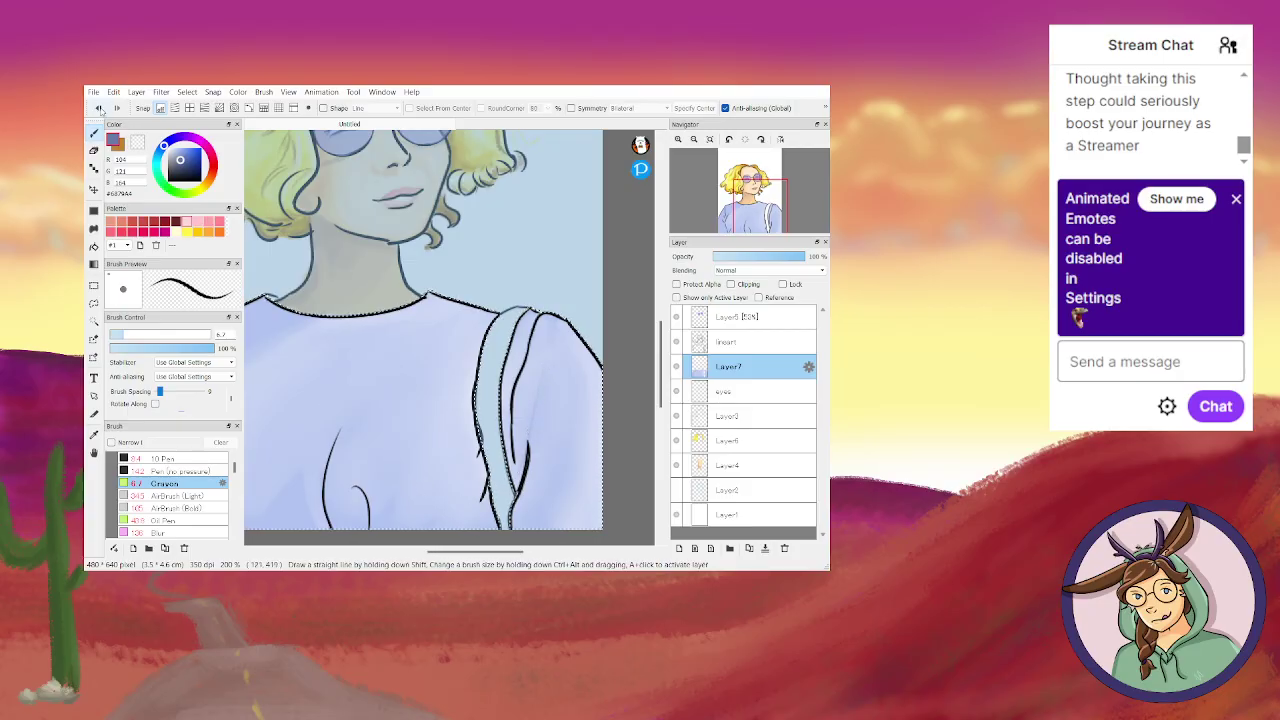
left_click(166, 336)
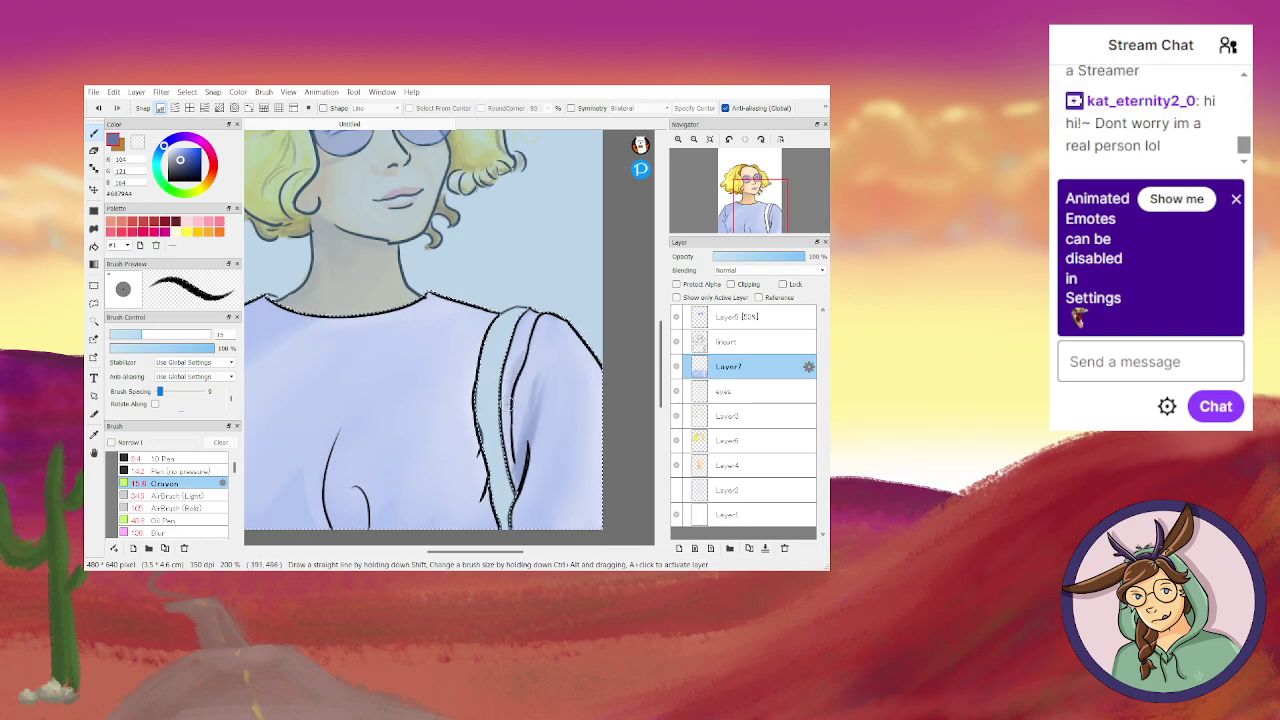
mouse_move(510, 432)
left_mouse_down()
mouse_move(515, 378)
mouse_move(530, 373)
mouse_move(518, 463)
left_mouse_up()
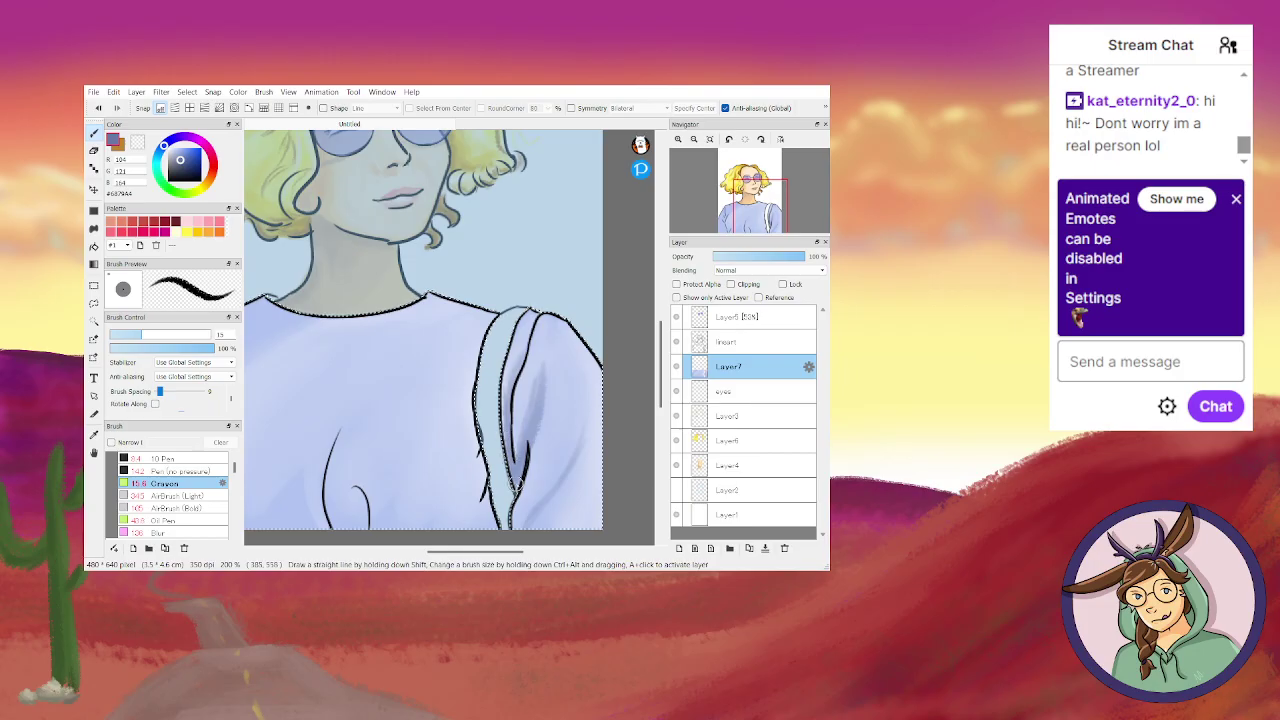
left_click_drag(521, 442, 527, 466)
left_click_drag(508, 402, 511, 462)
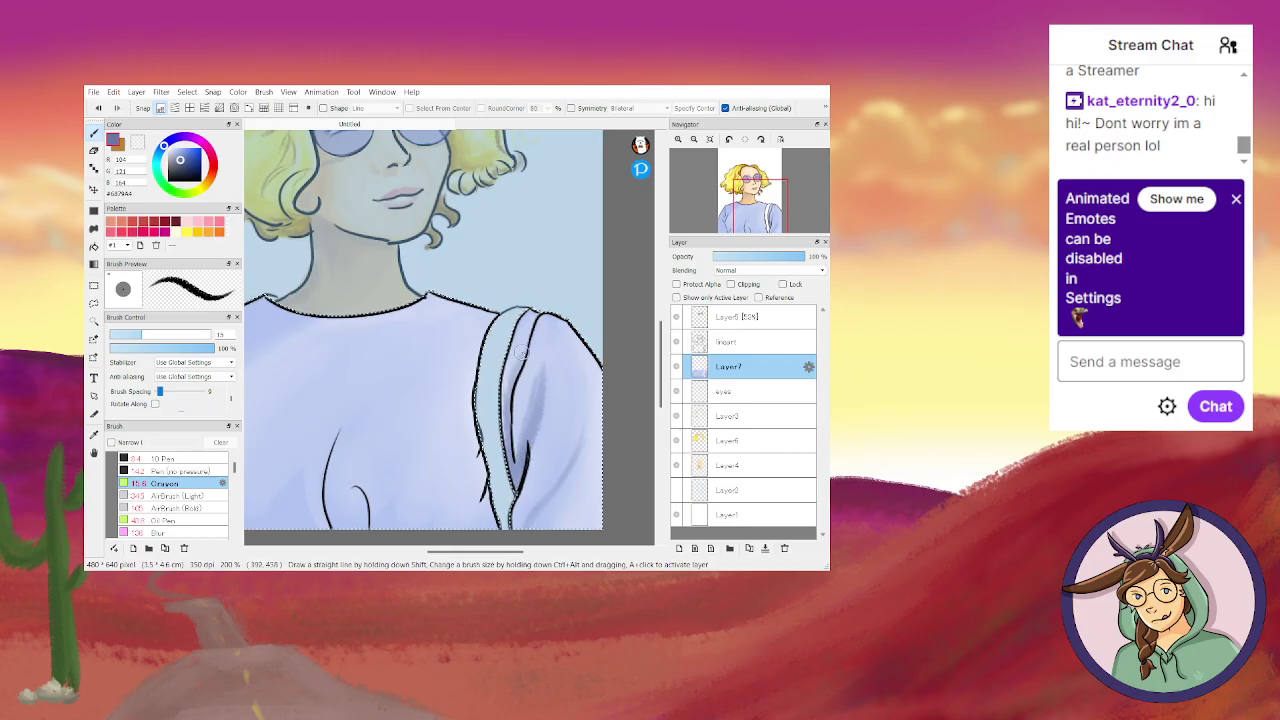
left_click_drag(516, 354, 508, 381)
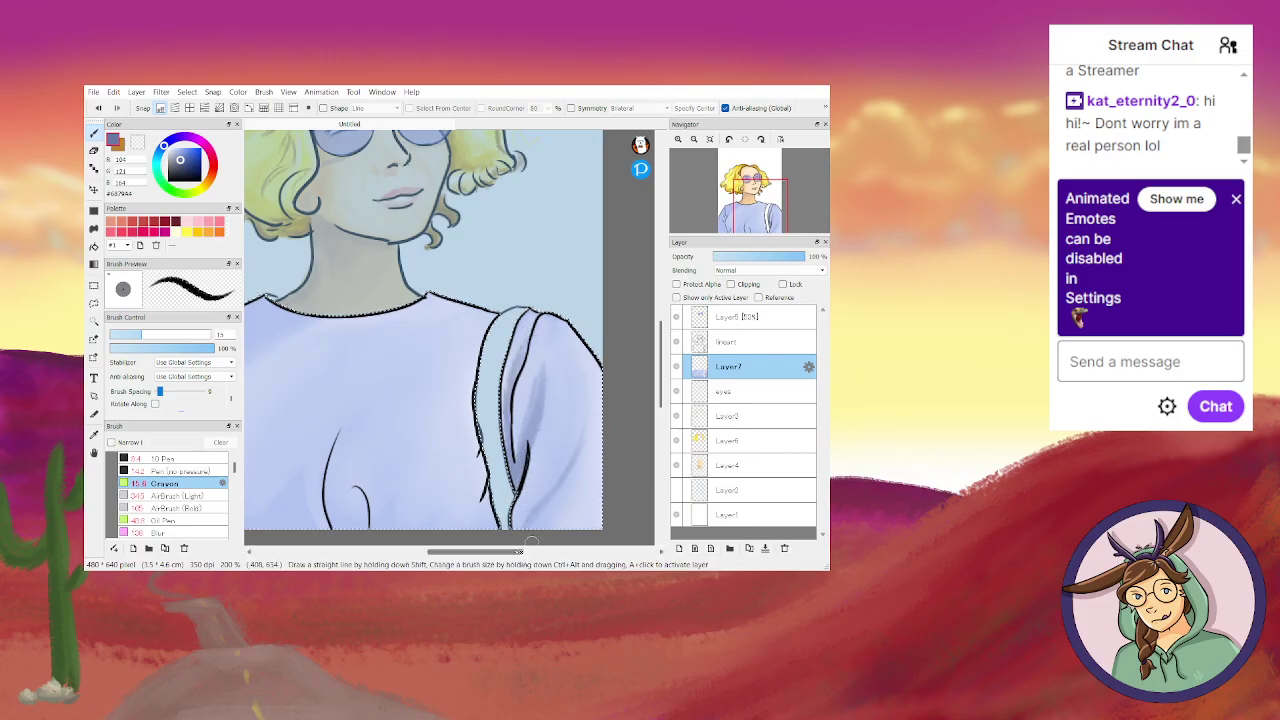
Shade the lower shirt front around the chest folds with the slate blue Crayon, resizing it to about 26 and 12.
scroll(478, 450, "left", 3)
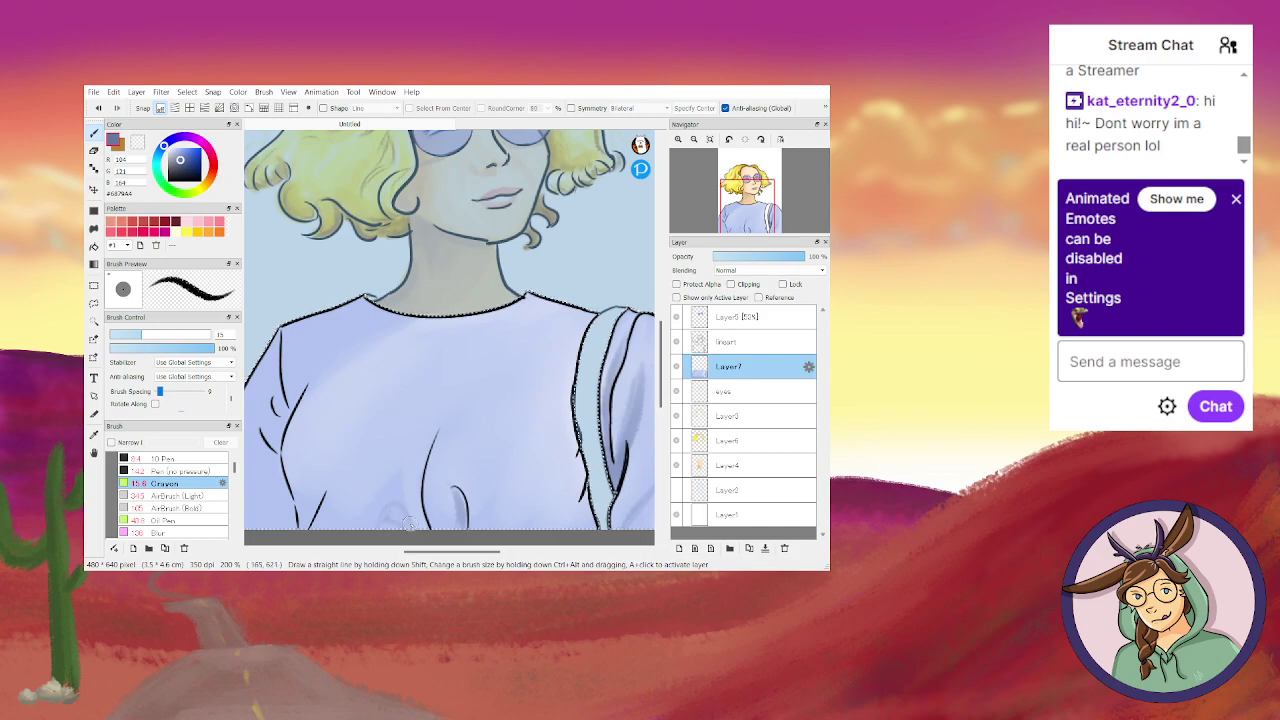
left_click_drag(306, 498, 443, 523, "ctrl+alt")
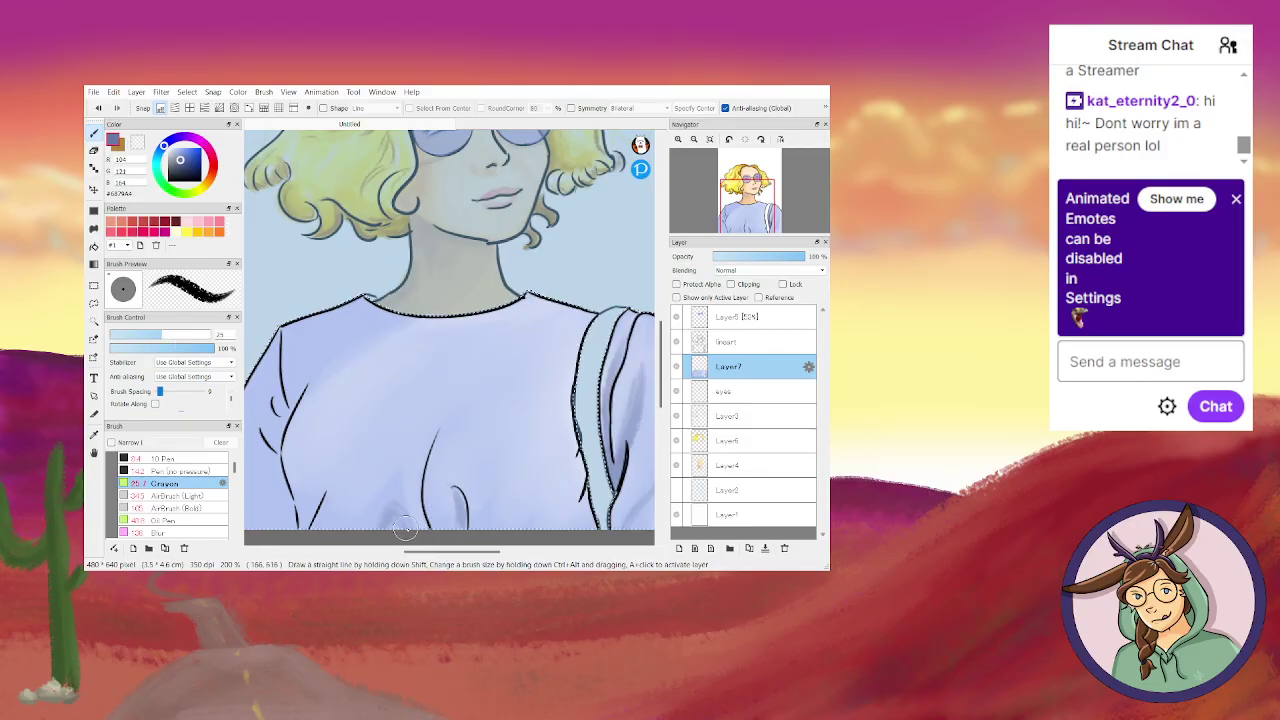
left_click(134, 334)
key("ctrl+d")
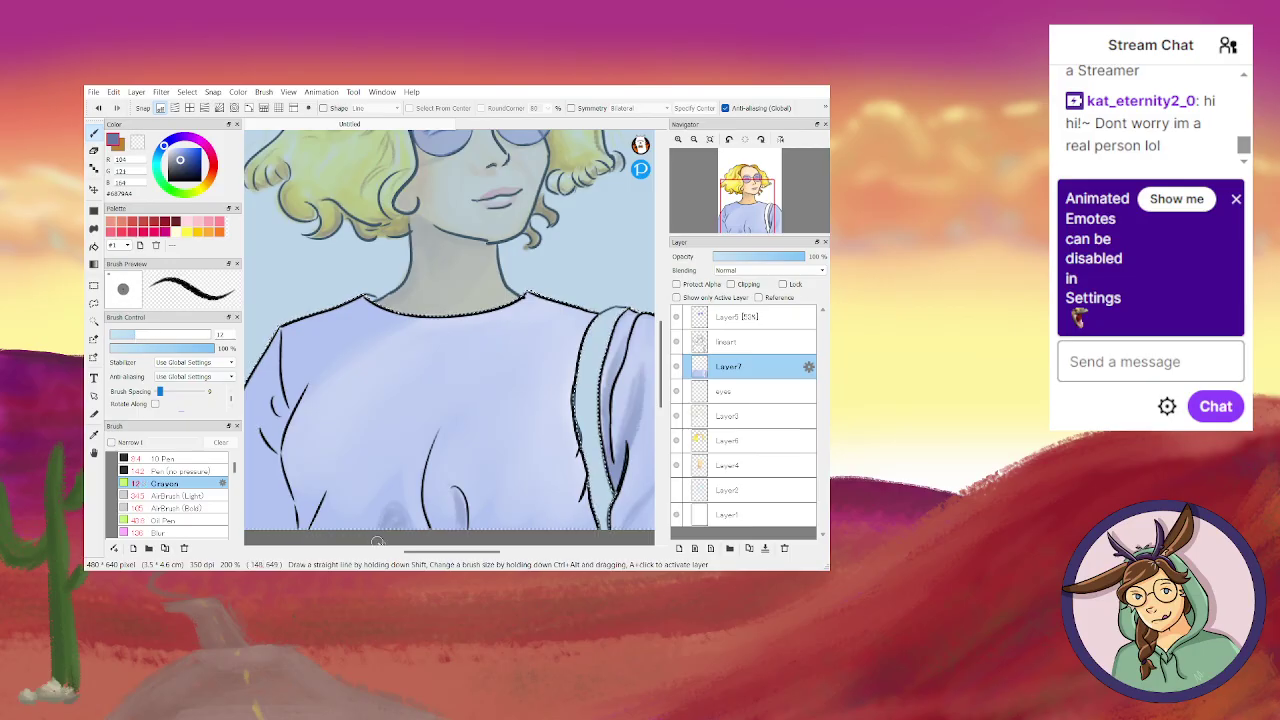
left_click_drag(436, 553, 405, 553)
key("ctrl+z")
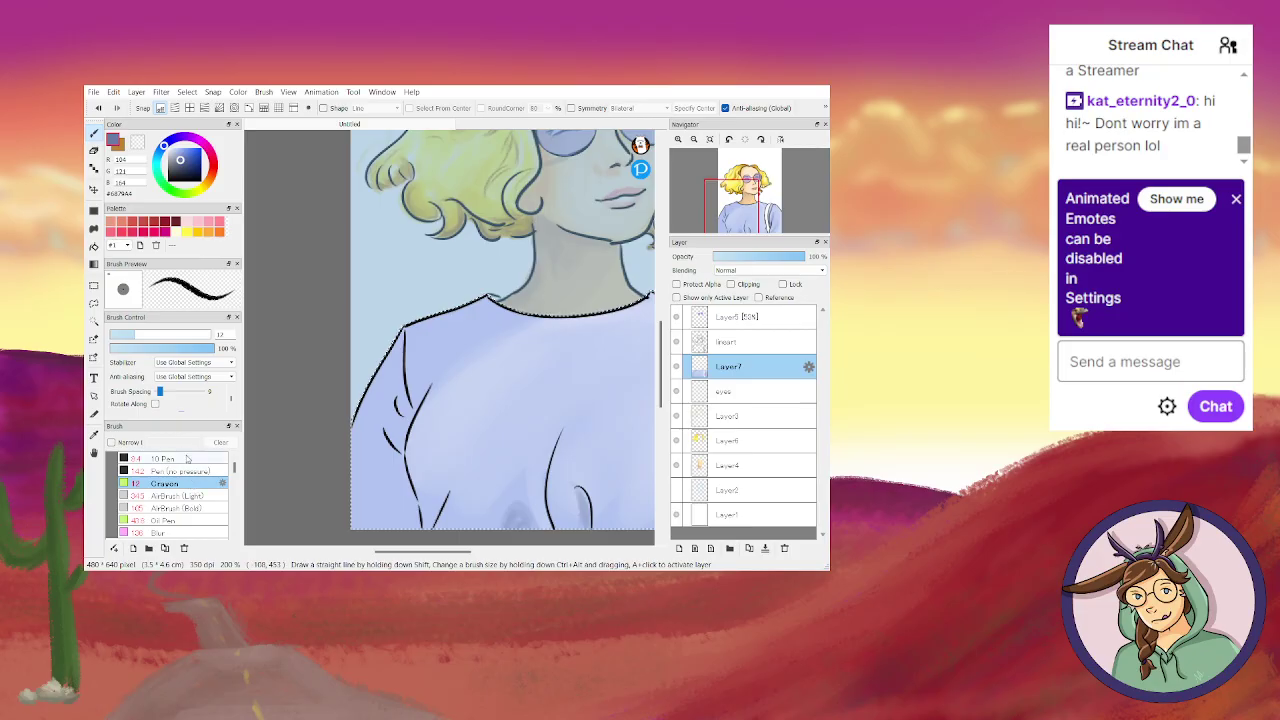
Paint a broad dark navy #2D406F shadow from the neckline across the strapless shoulder with the Crayon enlarged to about 48.
left_click(188, 170)
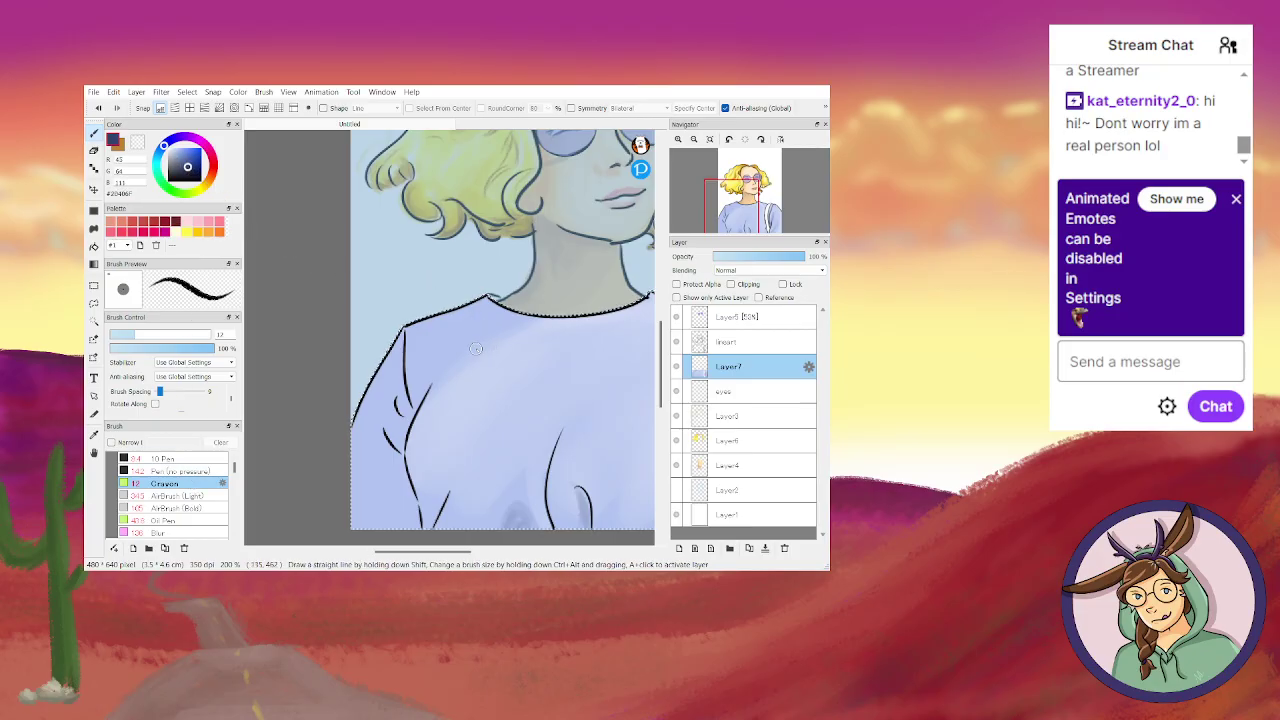
left_click(184, 336)
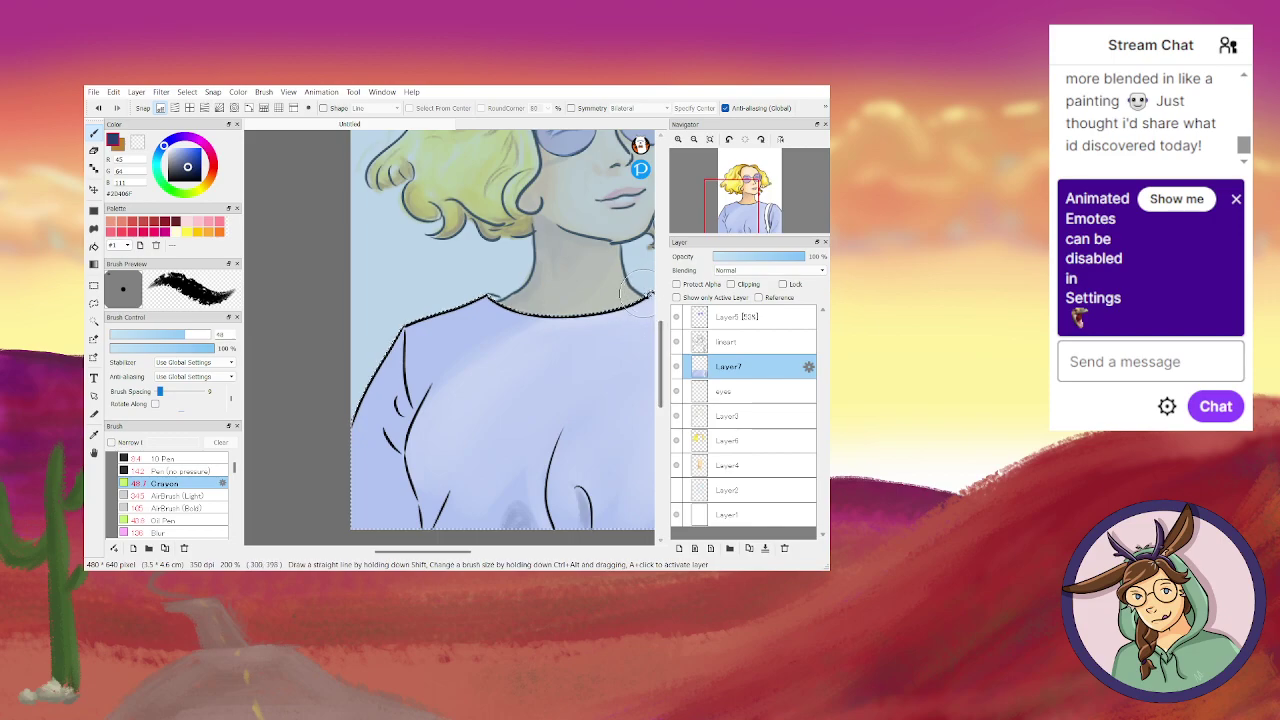
left_click_drag(462, 551, 473, 554)
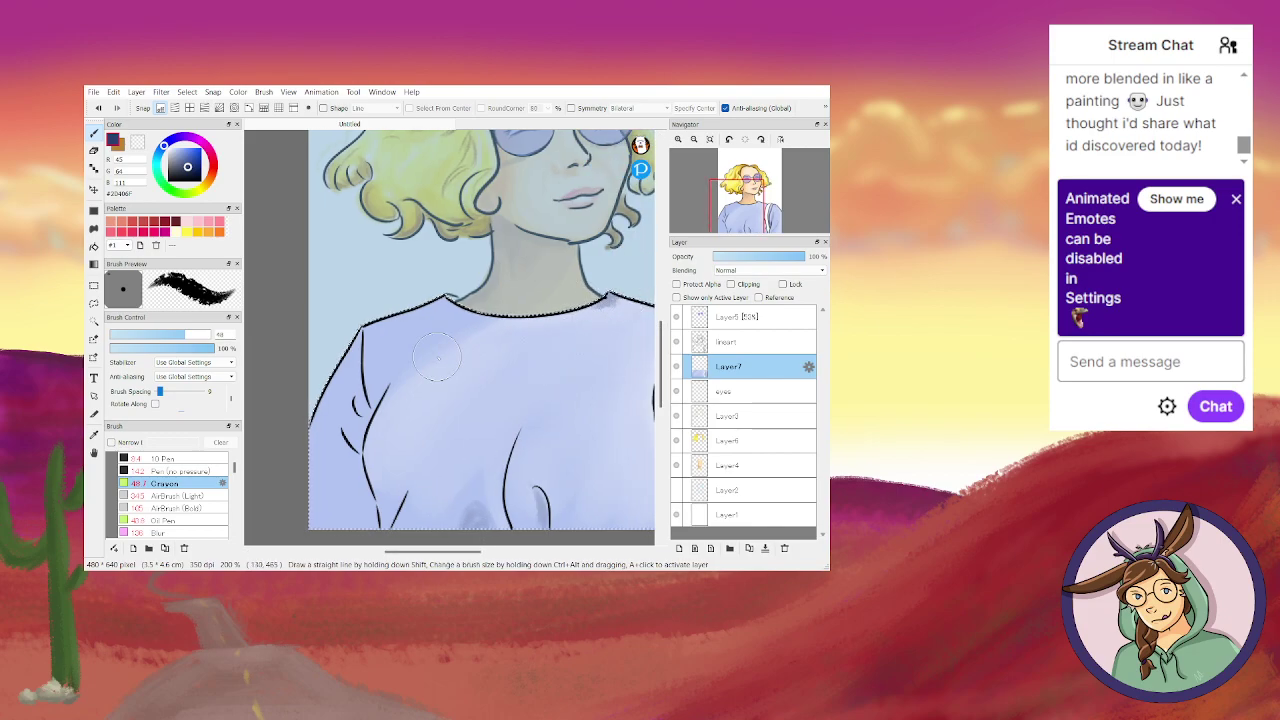
left_click_drag(494, 321, 397, 359)
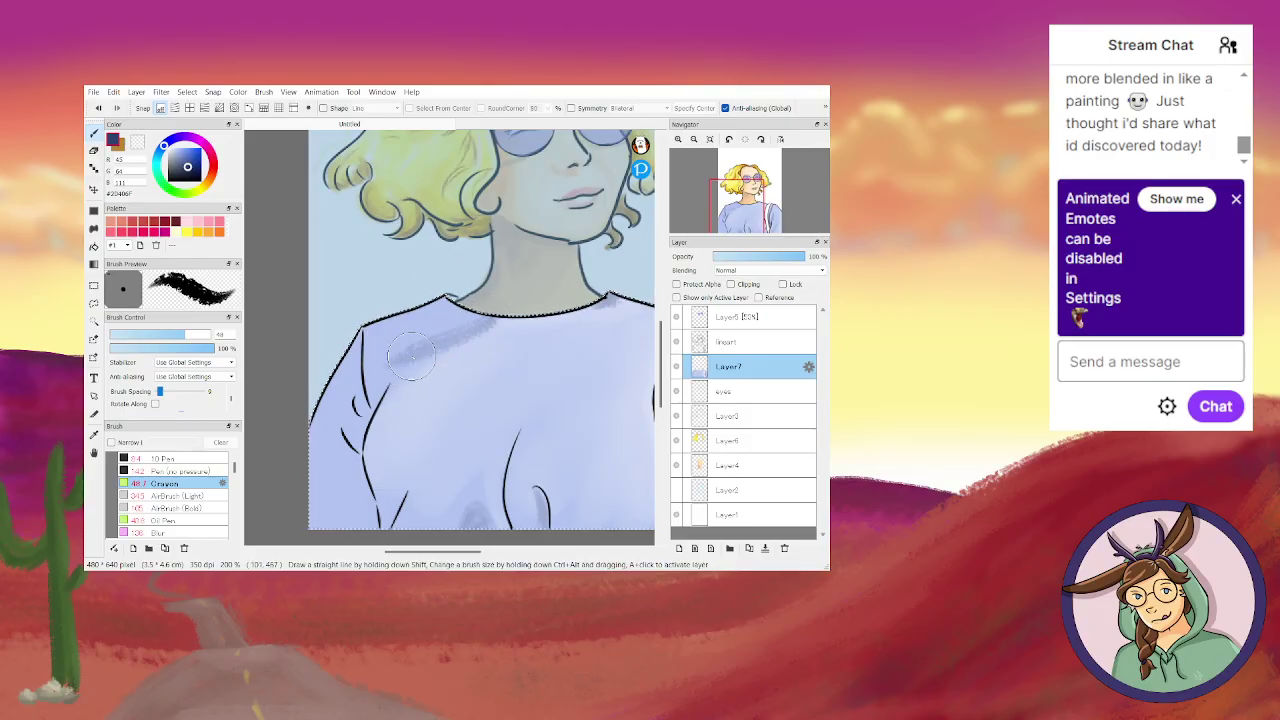
left_click_drag(369, 376, 485, 321)
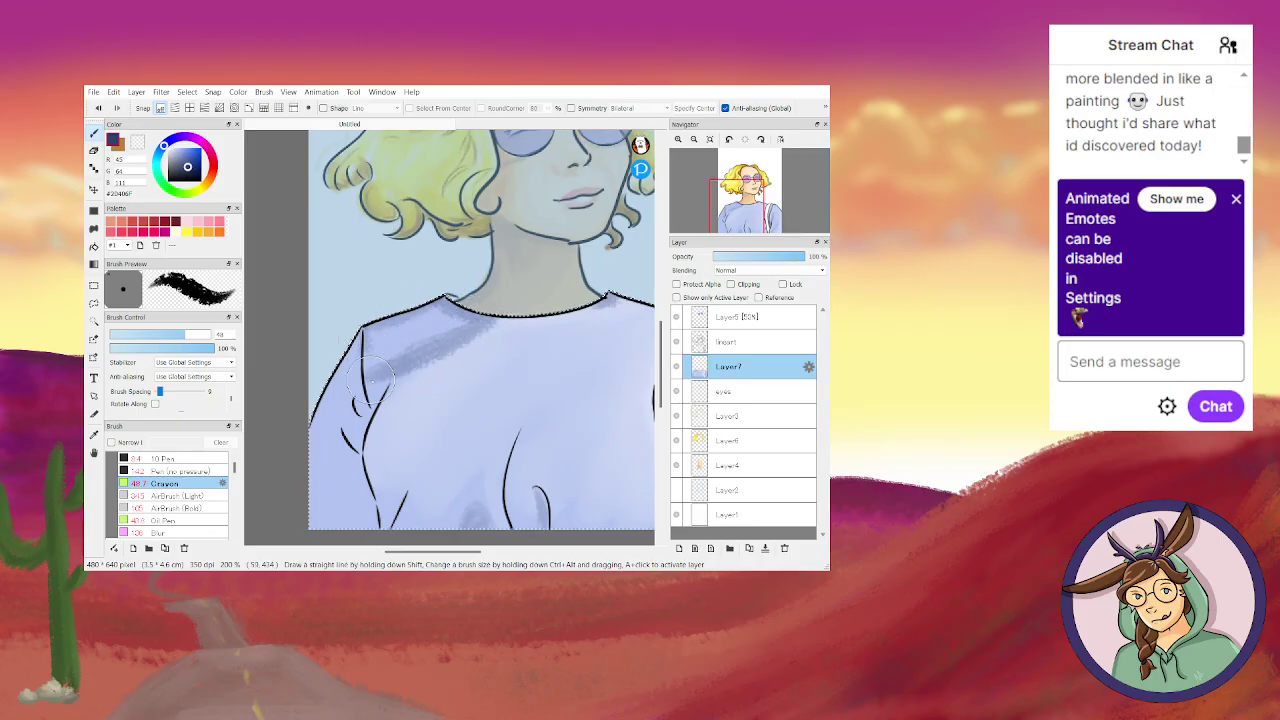
left_click_drag(370, 332, 376, 333)
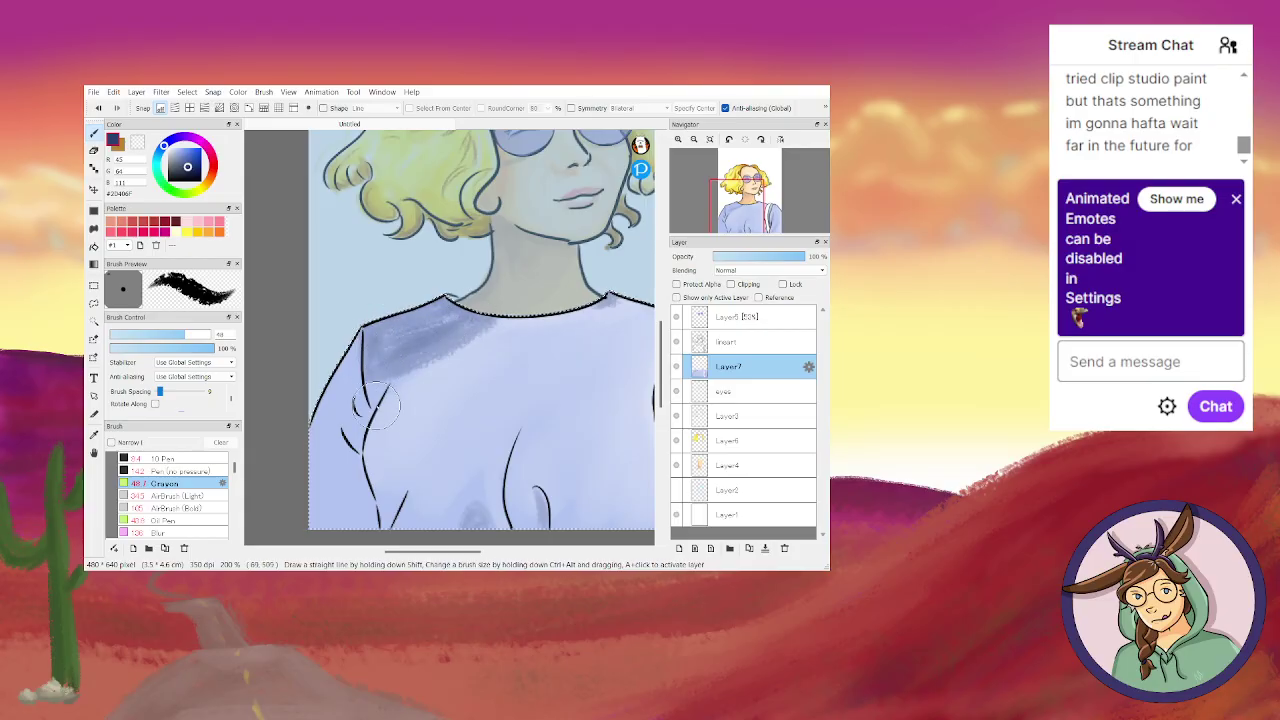
Cover the sleeve on the strapless side with navy Crayon shading, from the shoulder seam down to the canvas edge.
scroll(400, 551, "left", 2)
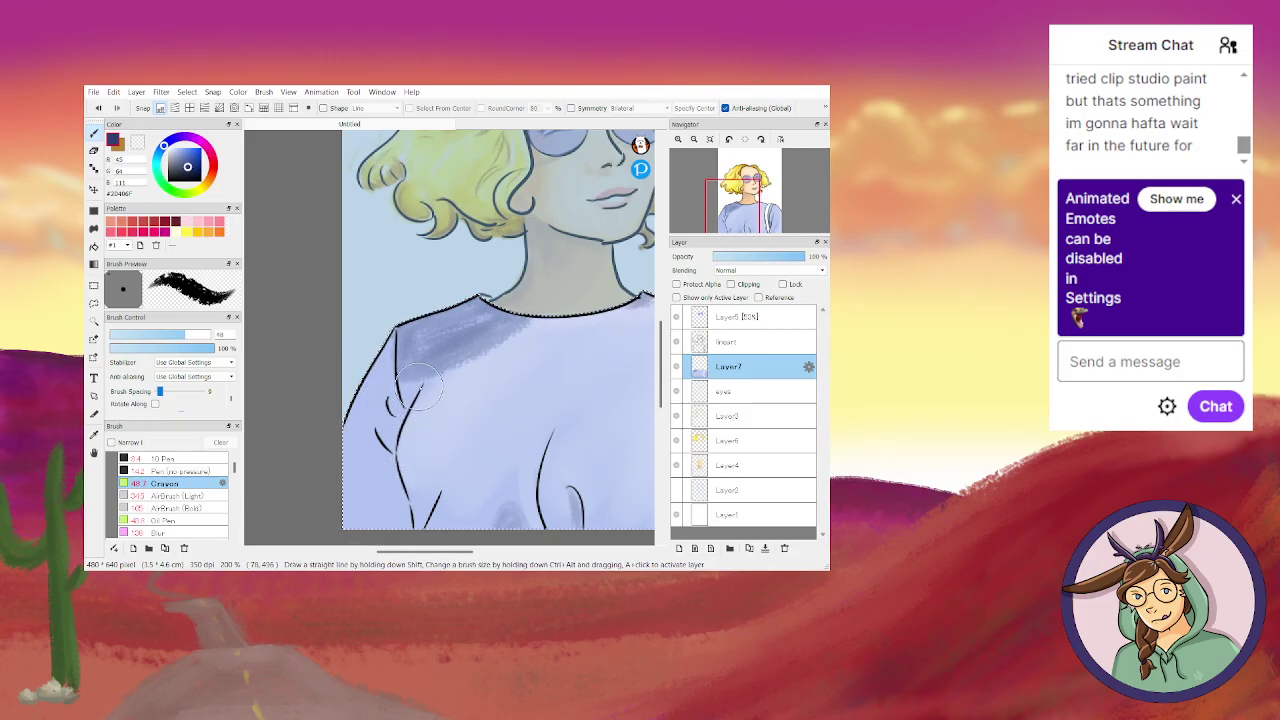
scroll(417, 545, "left", 3)
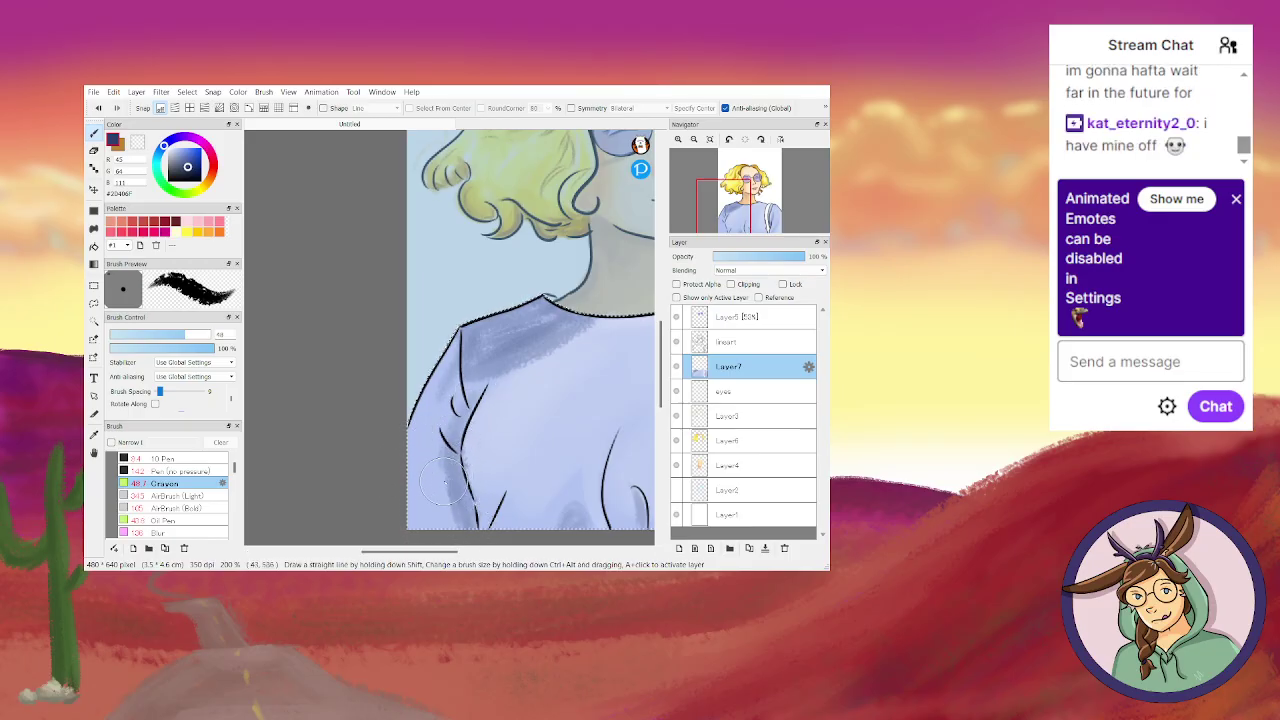
mouse_move(450, 488)
left_mouse_down()
mouse_move(467, 427)
mouse_move(488, 496)
left_mouse_up()
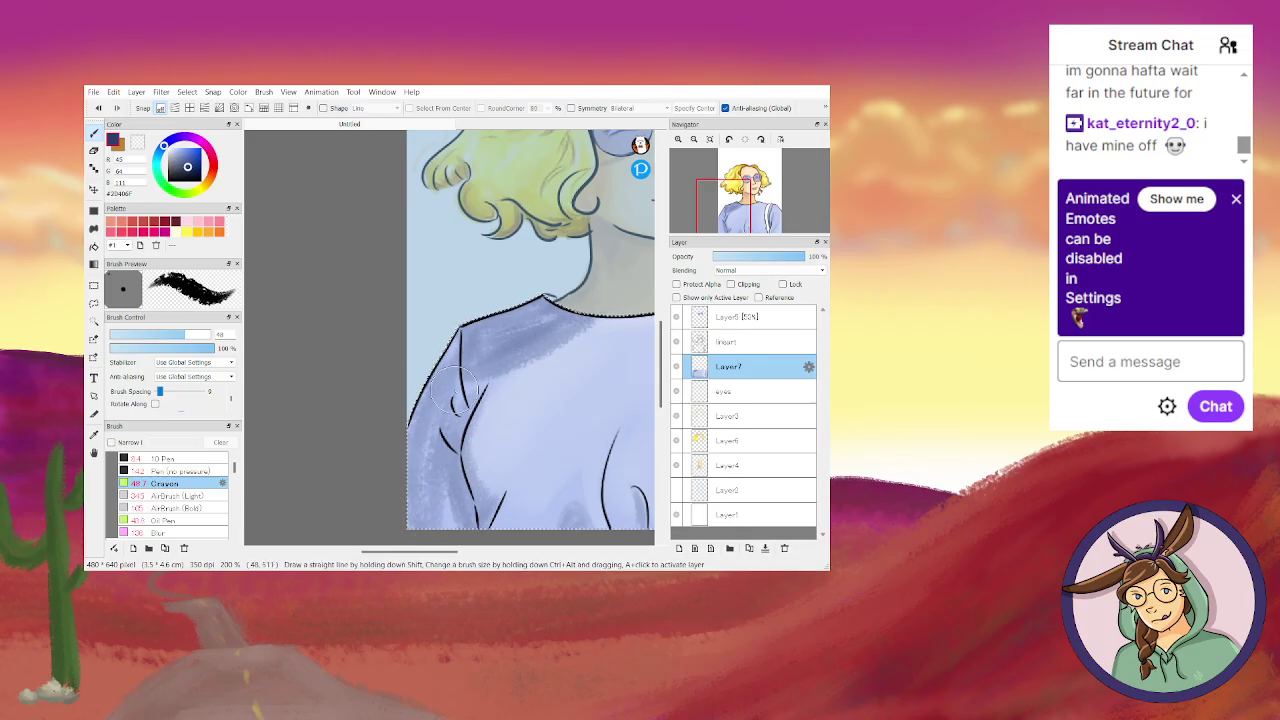
mouse_move(446, 404)
left_mouse_down()
mouse_move(442, 440)
mouse_move(454, 350)
left_mouse_up()
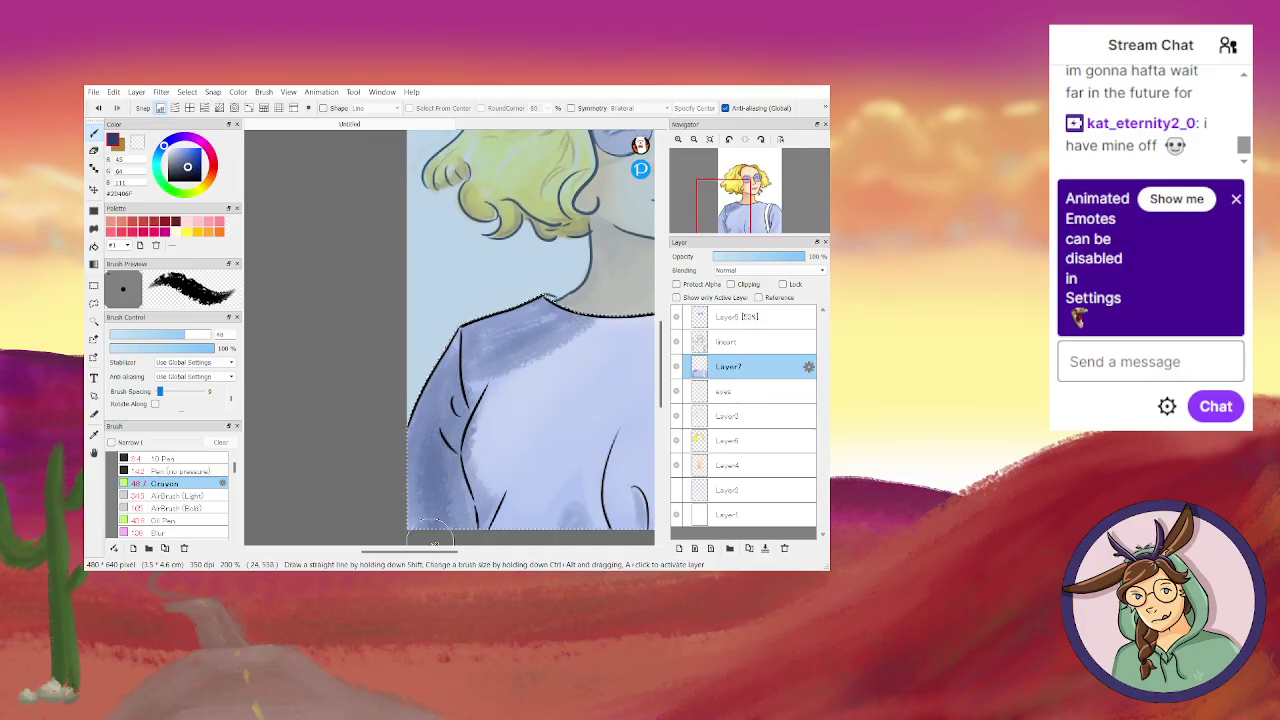
left_click_drag(453, 450, 474, 437)
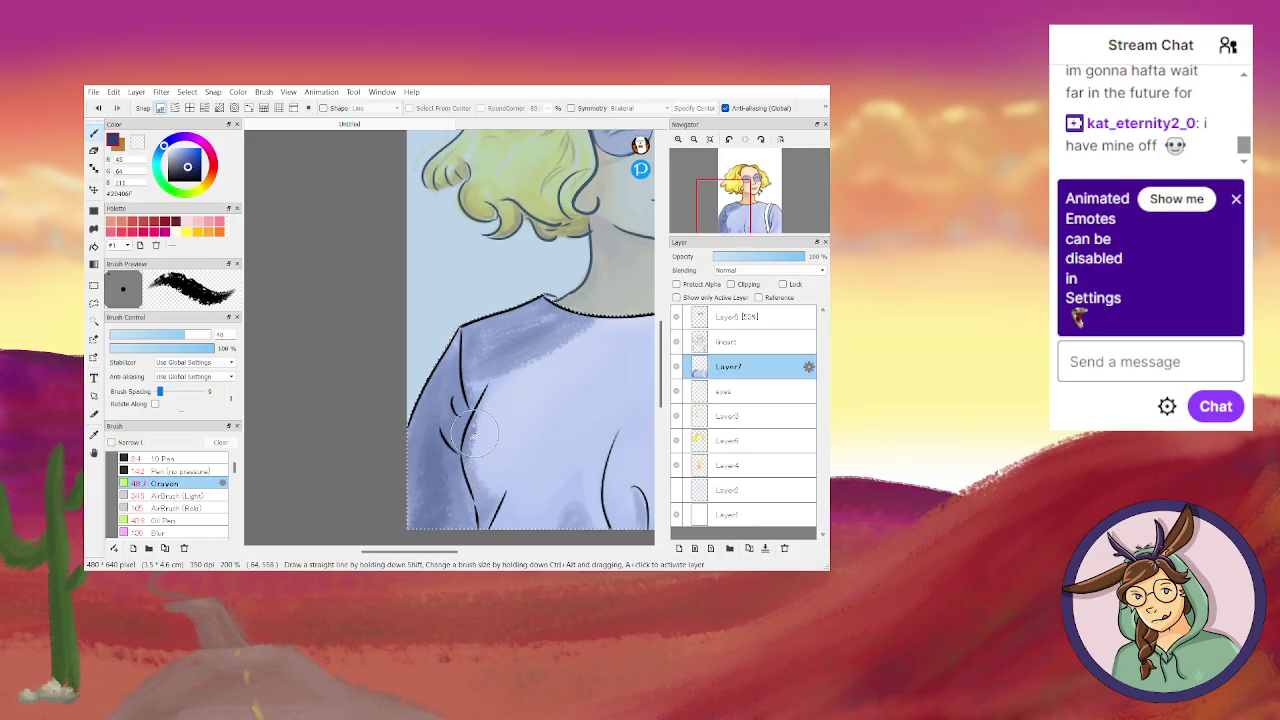
left_click_drag(443, 459, 472, 524)
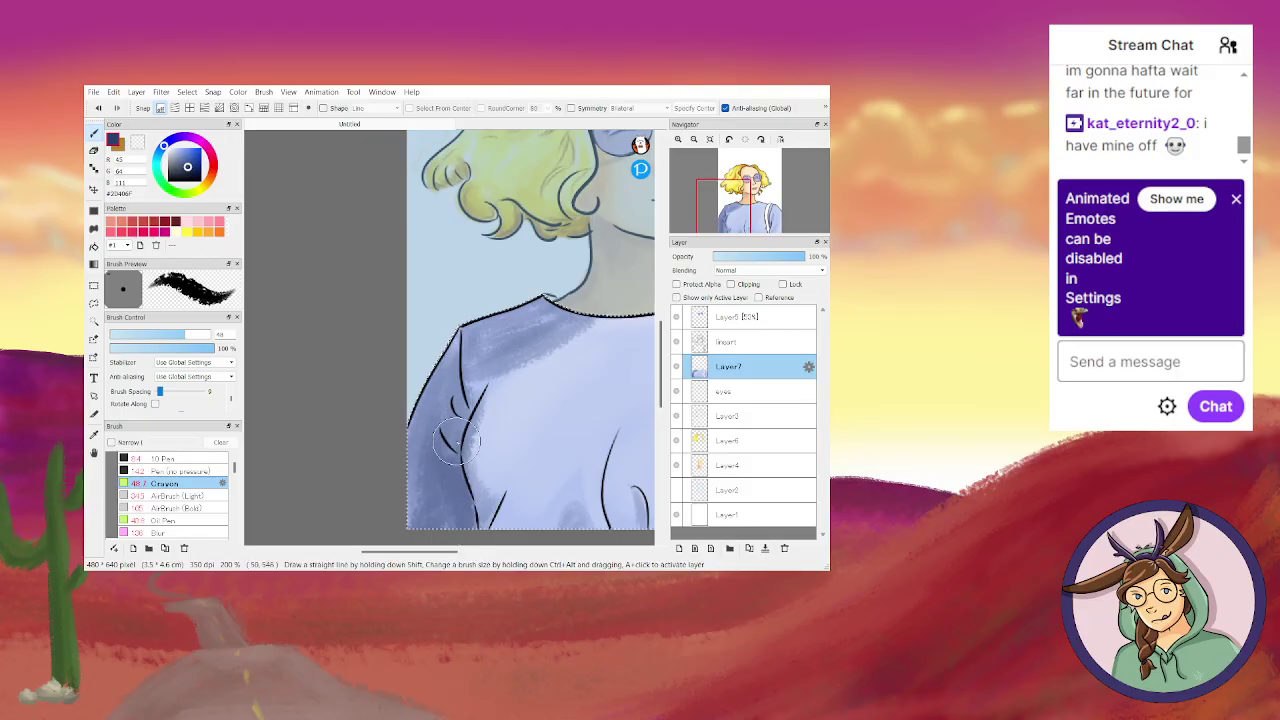
mouse_move(440, 440)
left_mouse_down()
mouse_move(434, 508)
mouse_move(440, 465)
mouse_move(448, 490)
mouse_move(441, 445)
left_mouse_up()
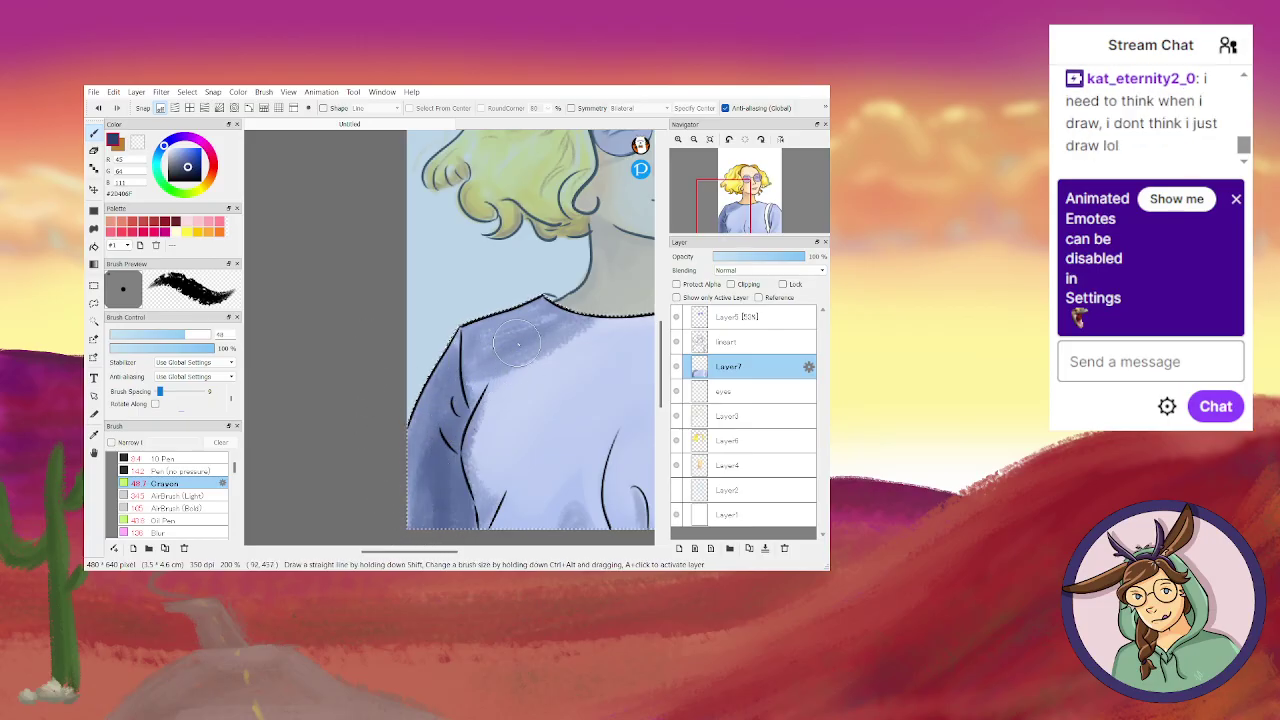
Deepen the navy shadow on the strapless shoulder between the neckline and sleeve seam with further Crayon strokes.
mouse_move(474, 362)
left_mouse_down()
mouse_move(586, 326)
mouse_move(528, 349)
mouse_move(565, 321)
mouse_move(511, 322)
left_mouse_up()
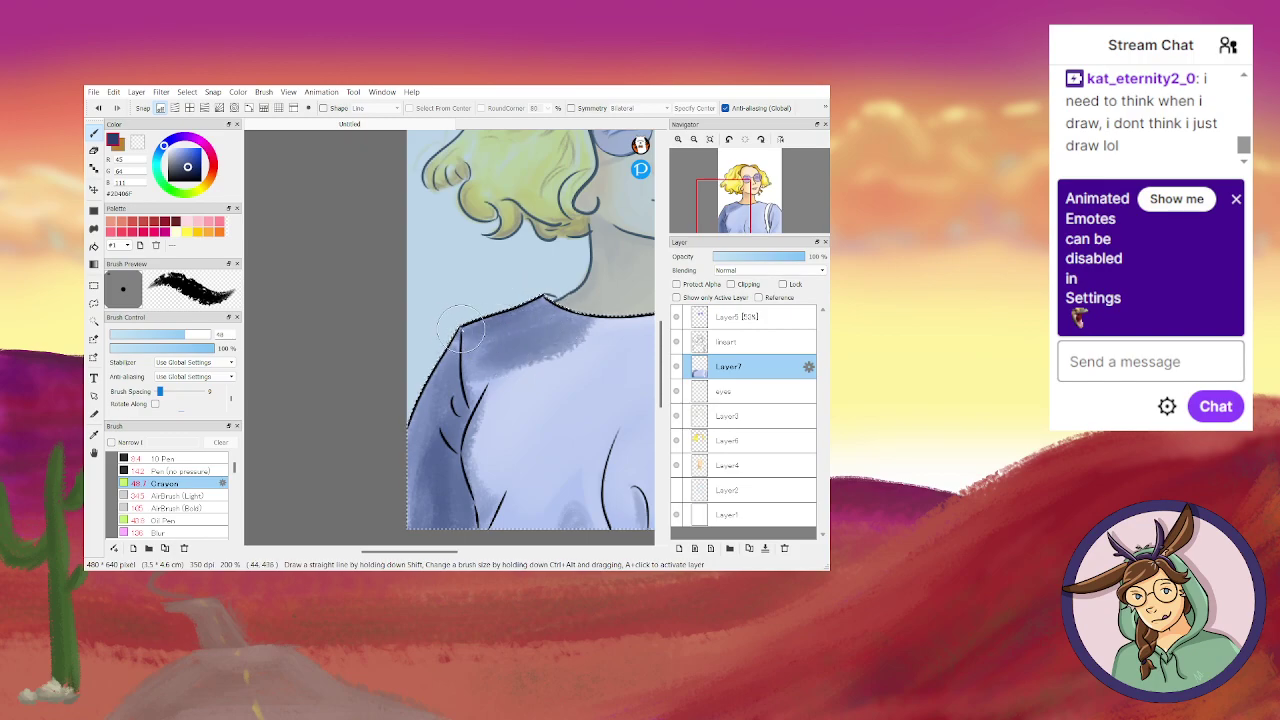
mouse_move(572, 316)
left_mouse_down()
mouse_move(459, 363)
mouse_move(608, 311)
mouse_move(466, 378)
mouse_move(554, 345)
left_mouse_up()
mouse_move(470, 377)
left_mouse_down()
mouse_move(535, 349)
mouse_move(465, 374)
mouse_move(460, 344)
mouse_move(478, 367)
mouse_move(464, 378)
mouse_move(481, 374)
mouse_move(443, 372)
mouse_move(475, 375)
left_mouse_up()
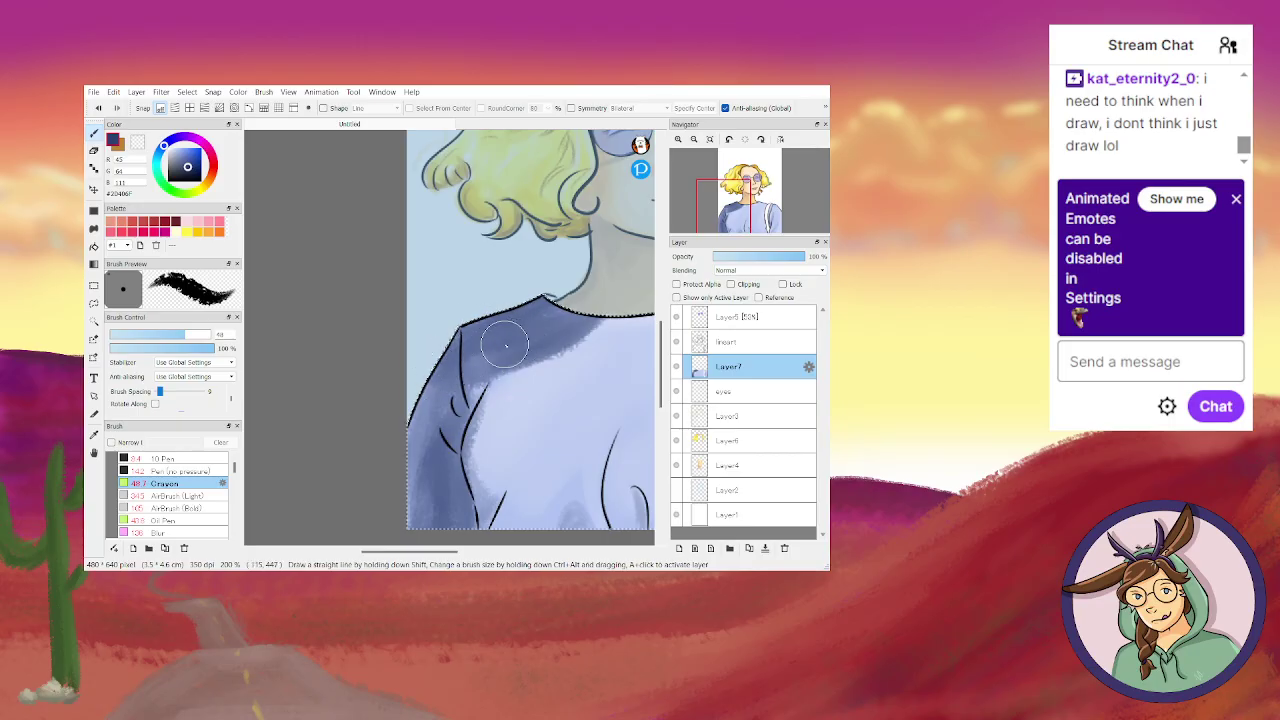
left_click_drag(572, 315, 503, 364)
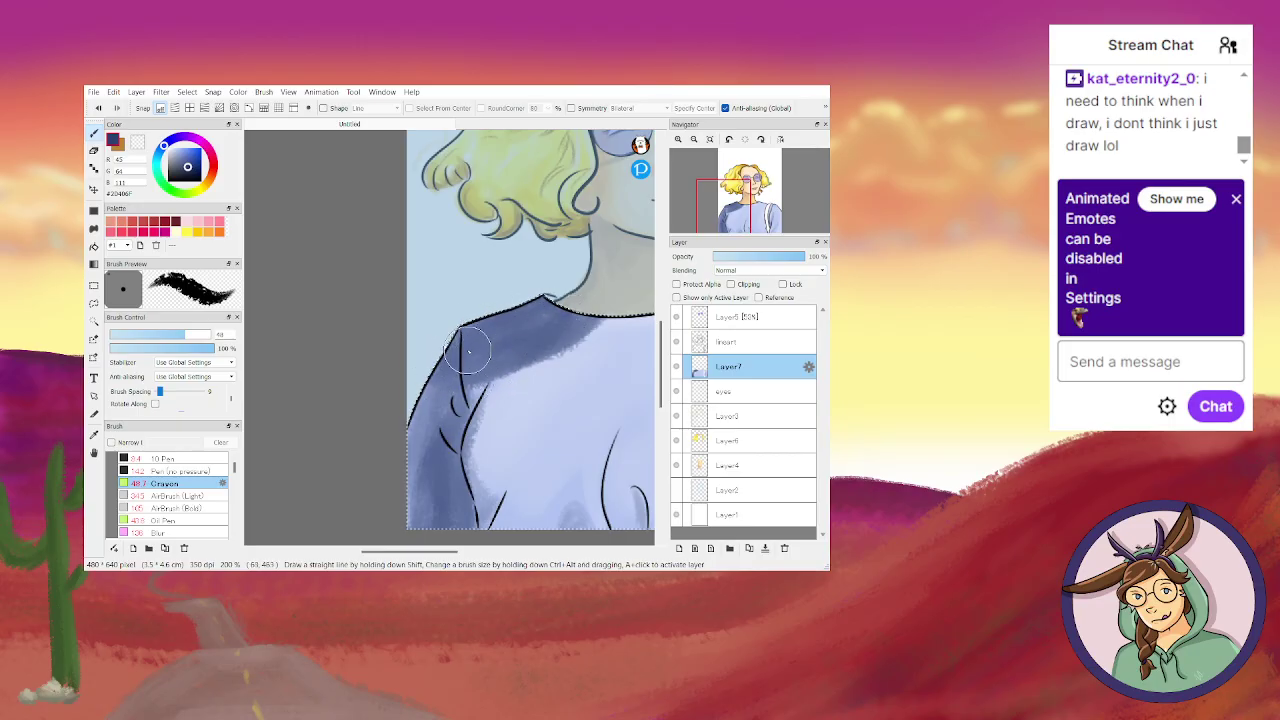
left_click_drag(457, 423, 459, 439)
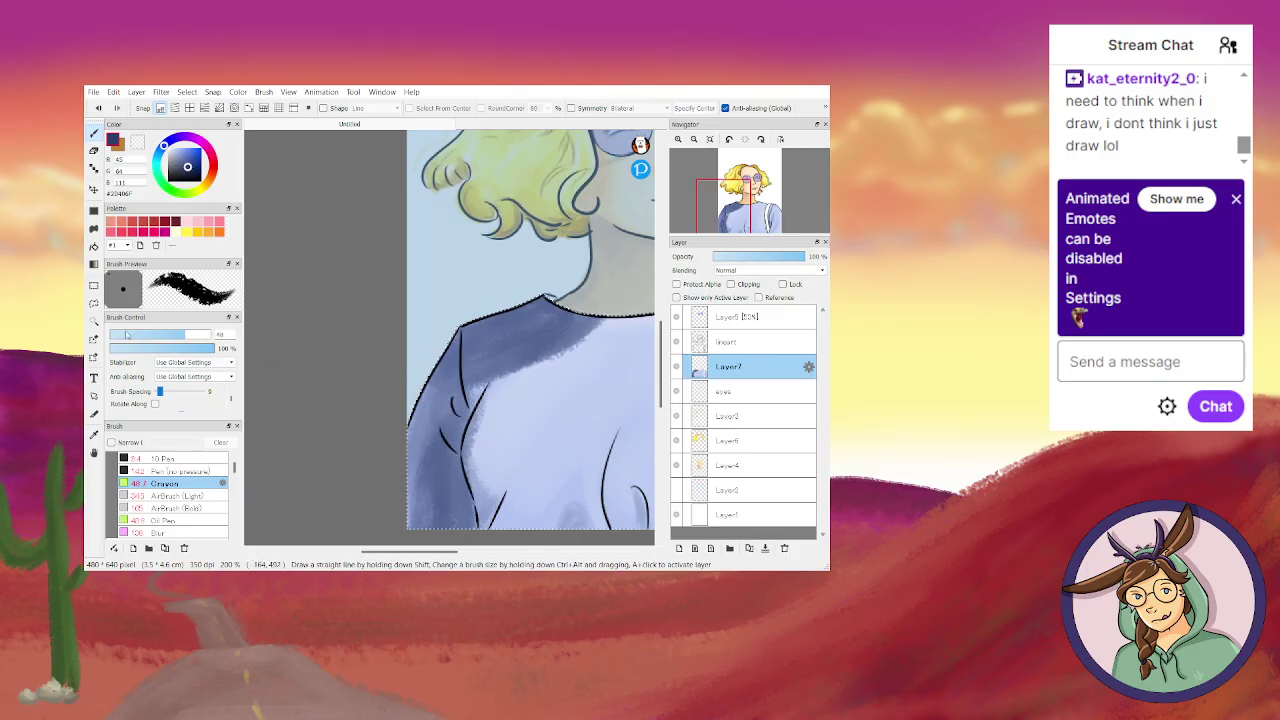
Darken the sleeve creases and armpit fold on the shaded side with the Crayon reduced to 17.5.
left_click_drag(362, 377, 333, 377)
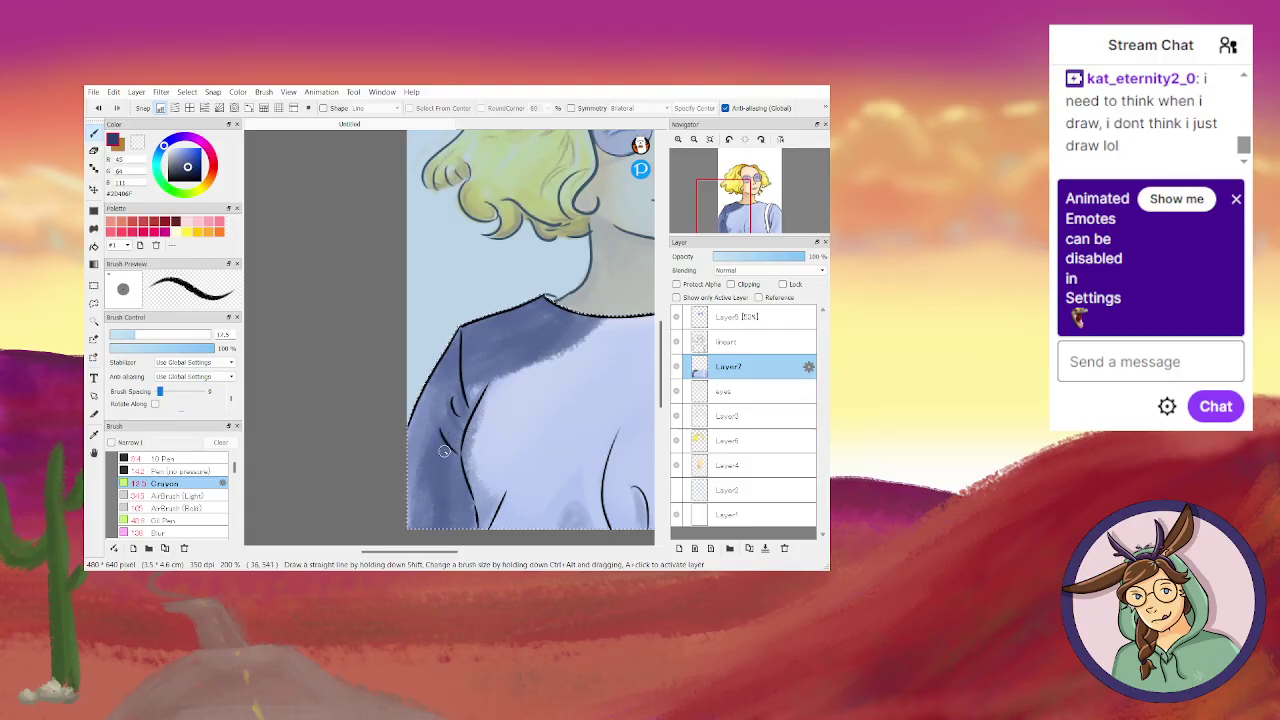
left_click_drag(432, 427, 450, 452)
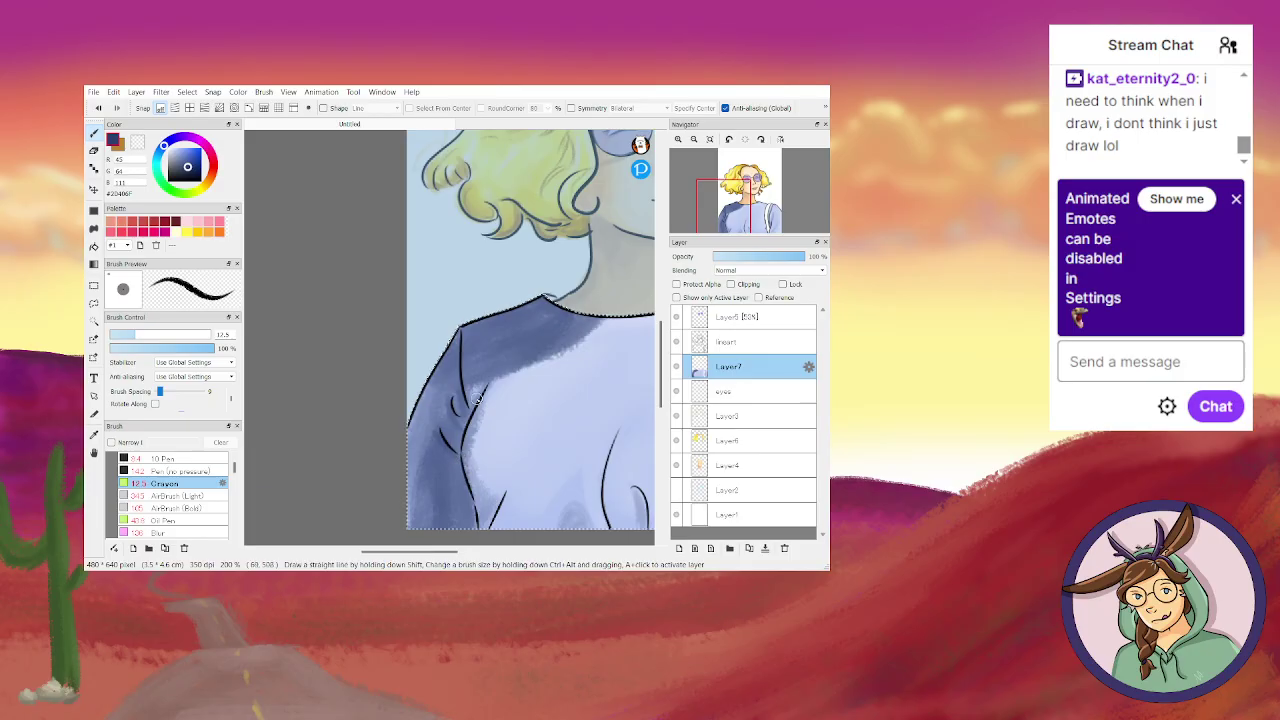
left_click_drag(480, 391, 462, 439)
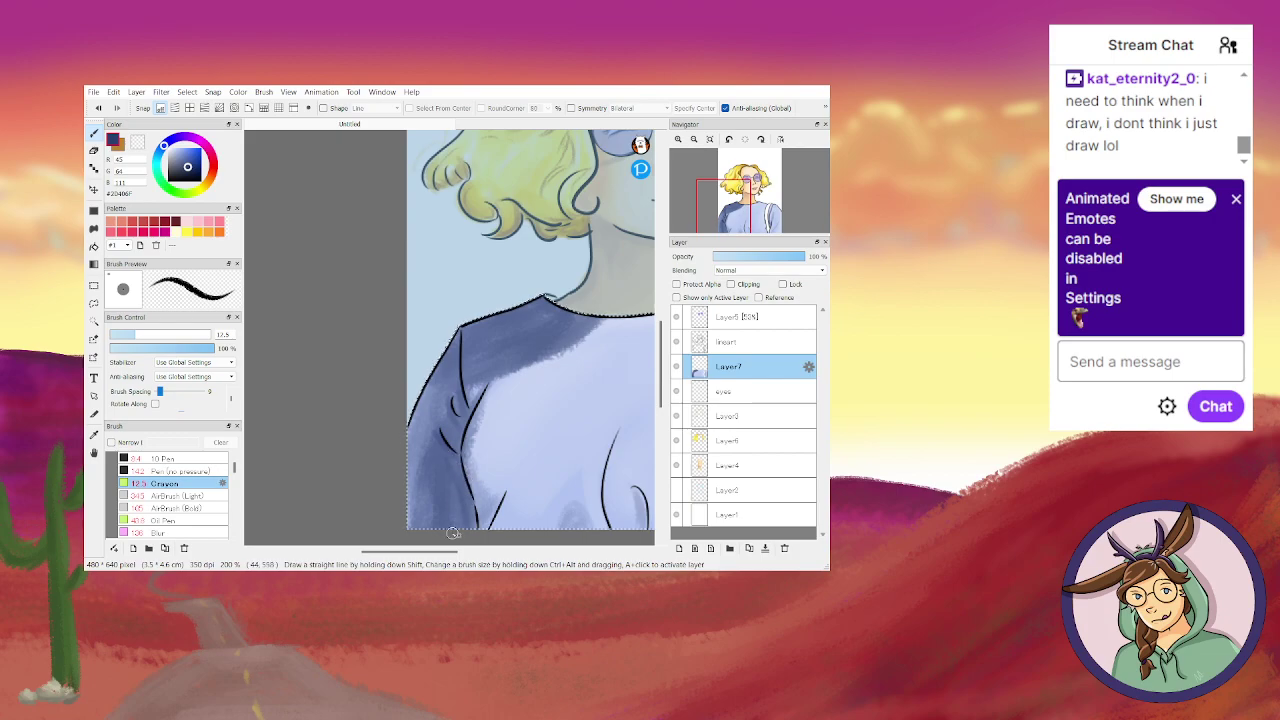
Touch up the dark shading along the lower sleeve seam and chest fold with the Crayon, and add a new layer above Layer7.
left_click(185, 532)
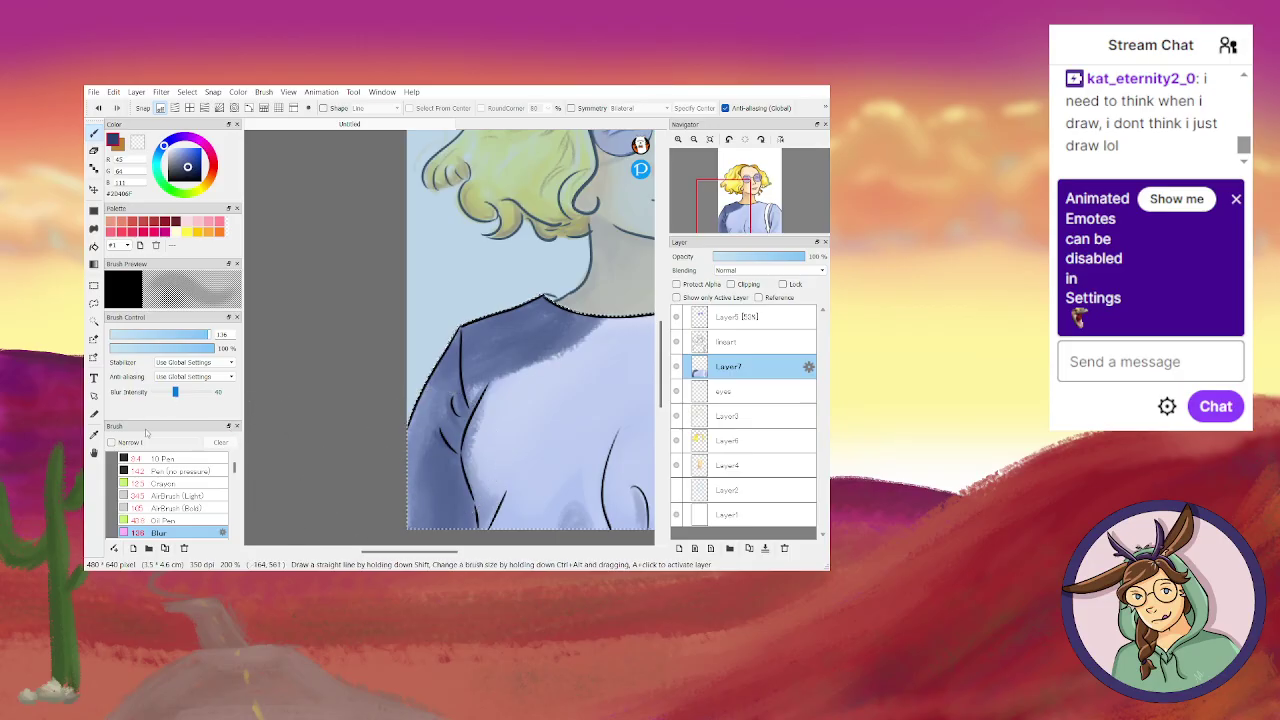
left_click(163, 483)
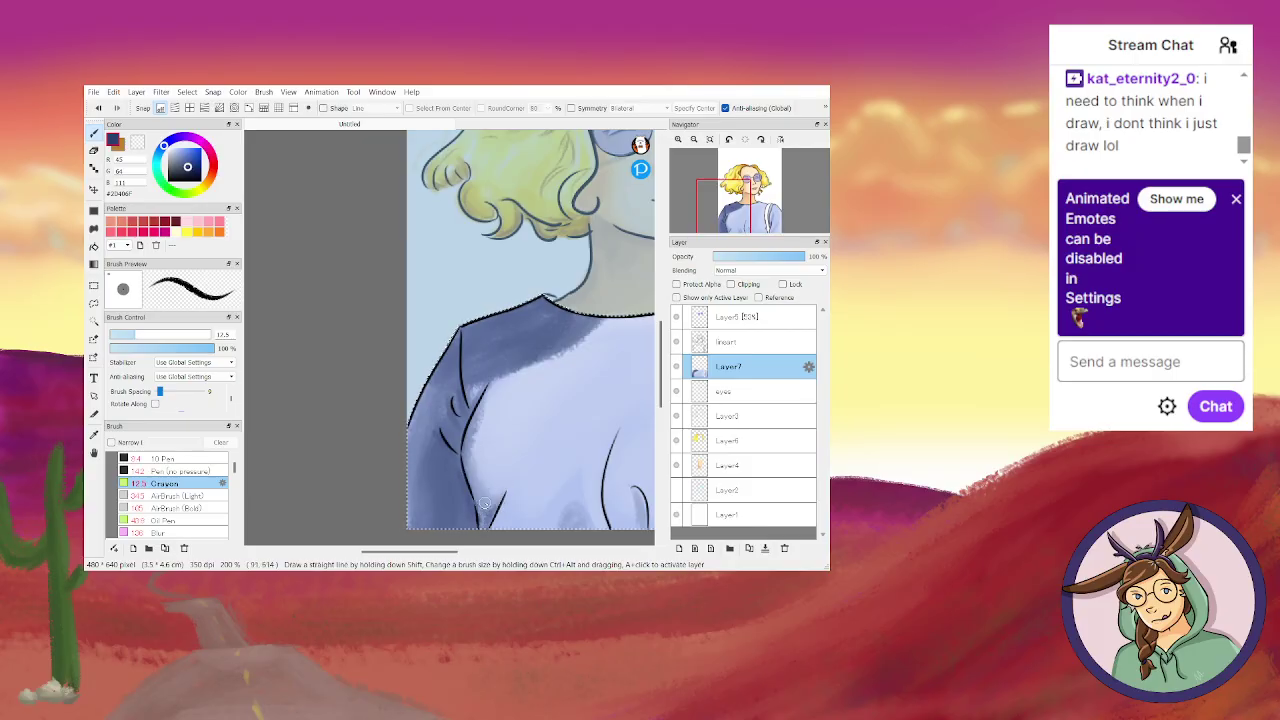
left_click_drag(468, 486, 476, 506)
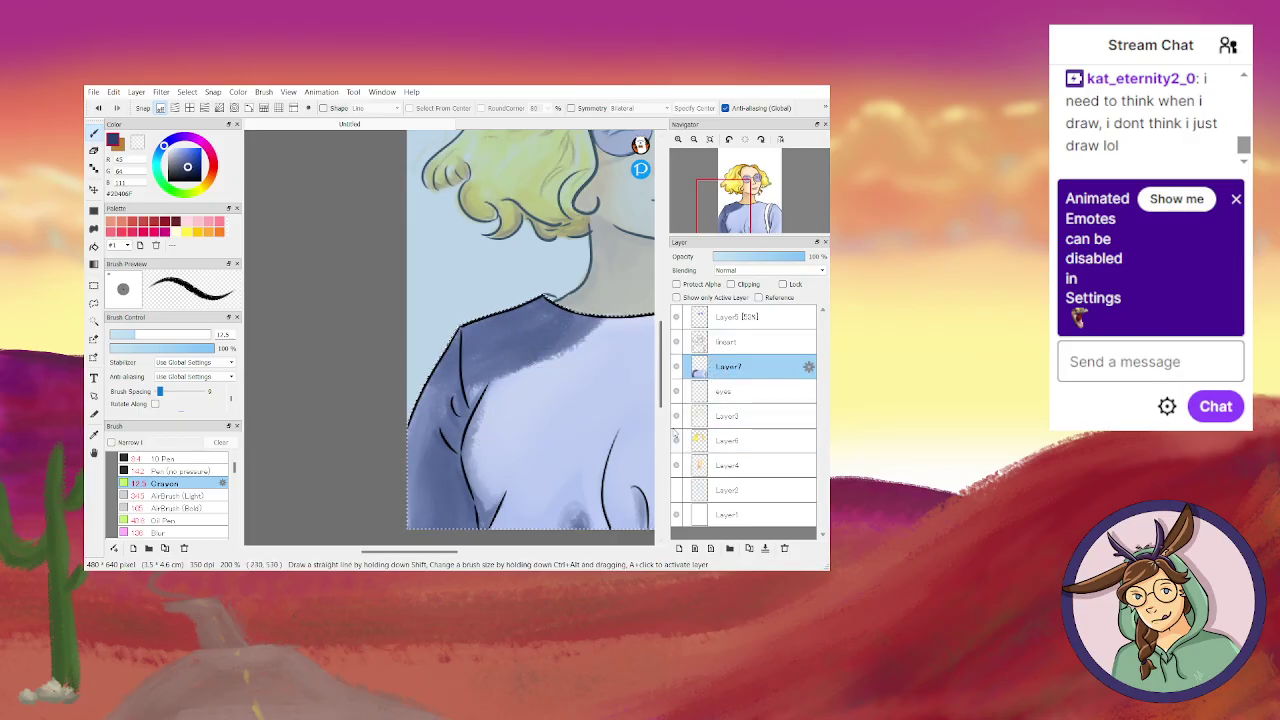
left_click(679, 548)
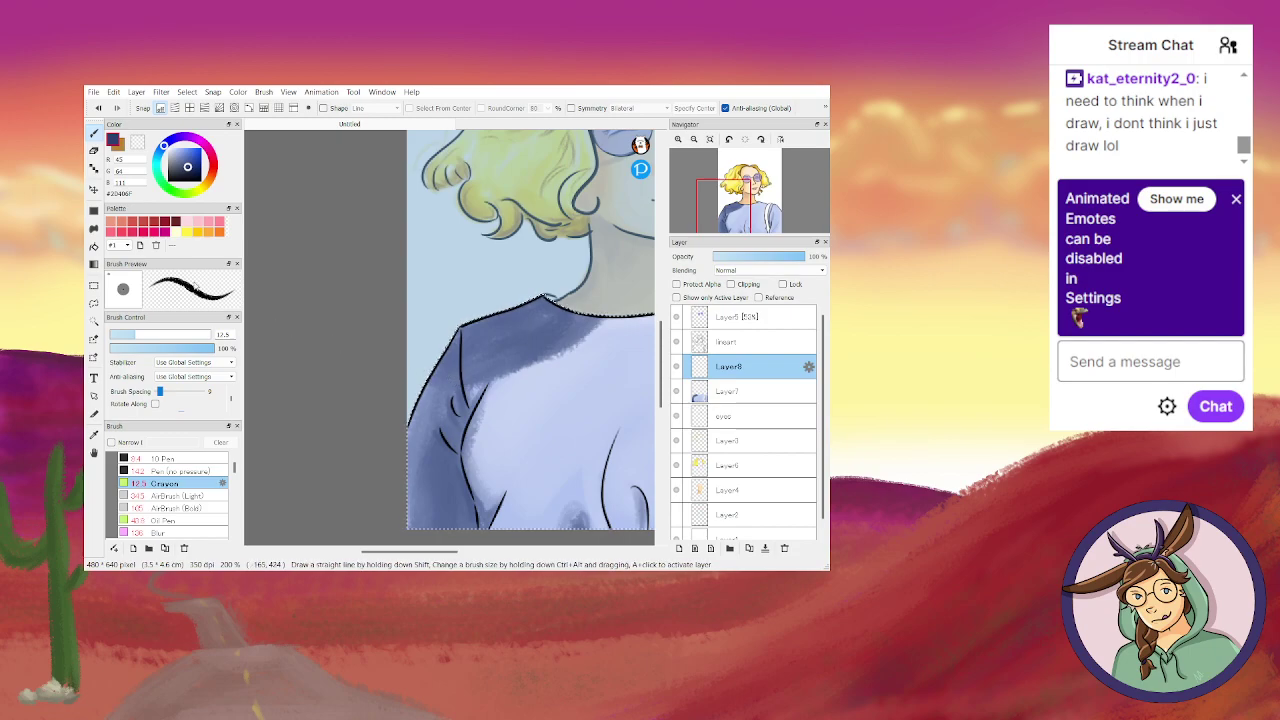
Paint pale periwinkle highlights sampled from the shirt along the shaded sleeve creases and around the chest folds with a slightly larger Crayon.
left_click(172, 153)
left_click(174, 150)
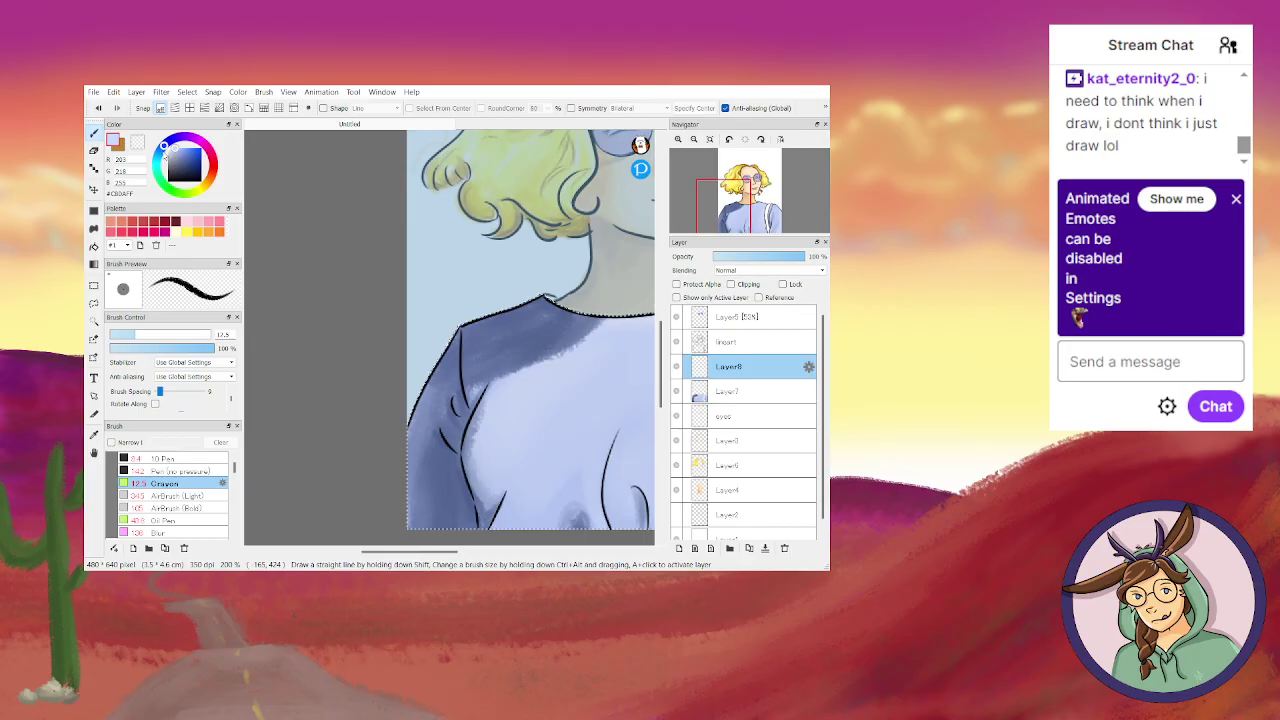
left_click(565, 403, "alt")
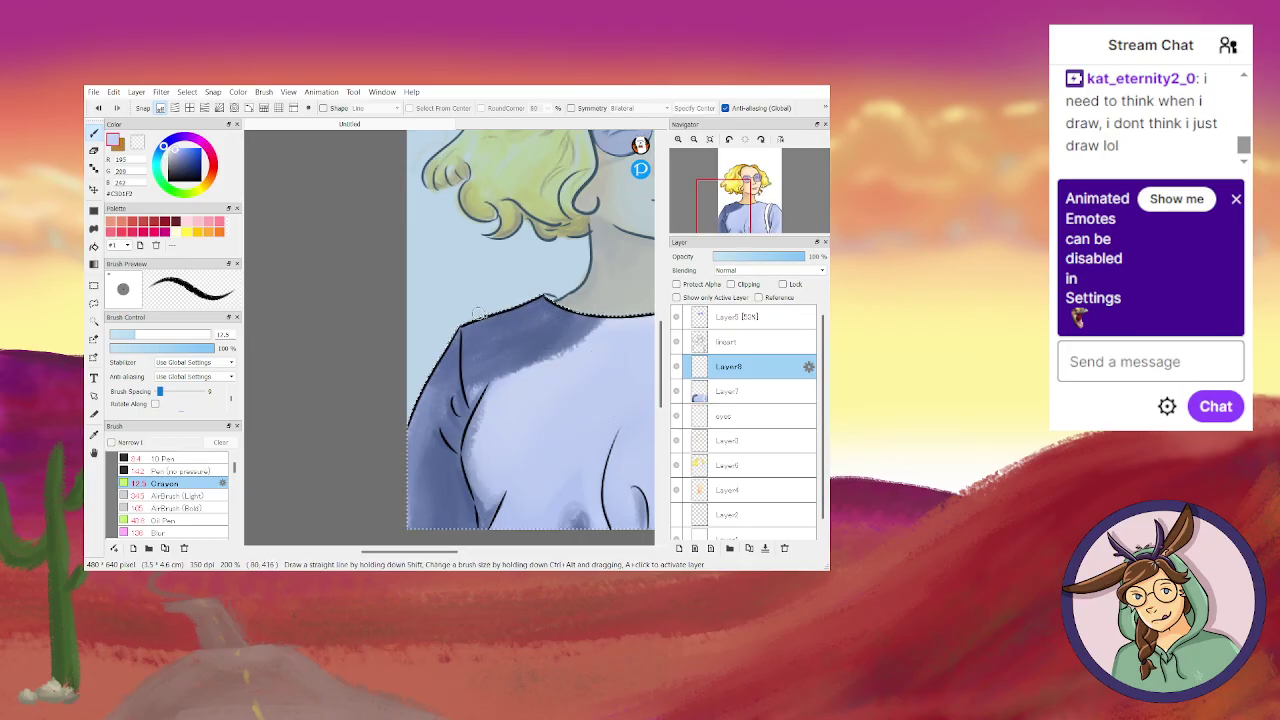
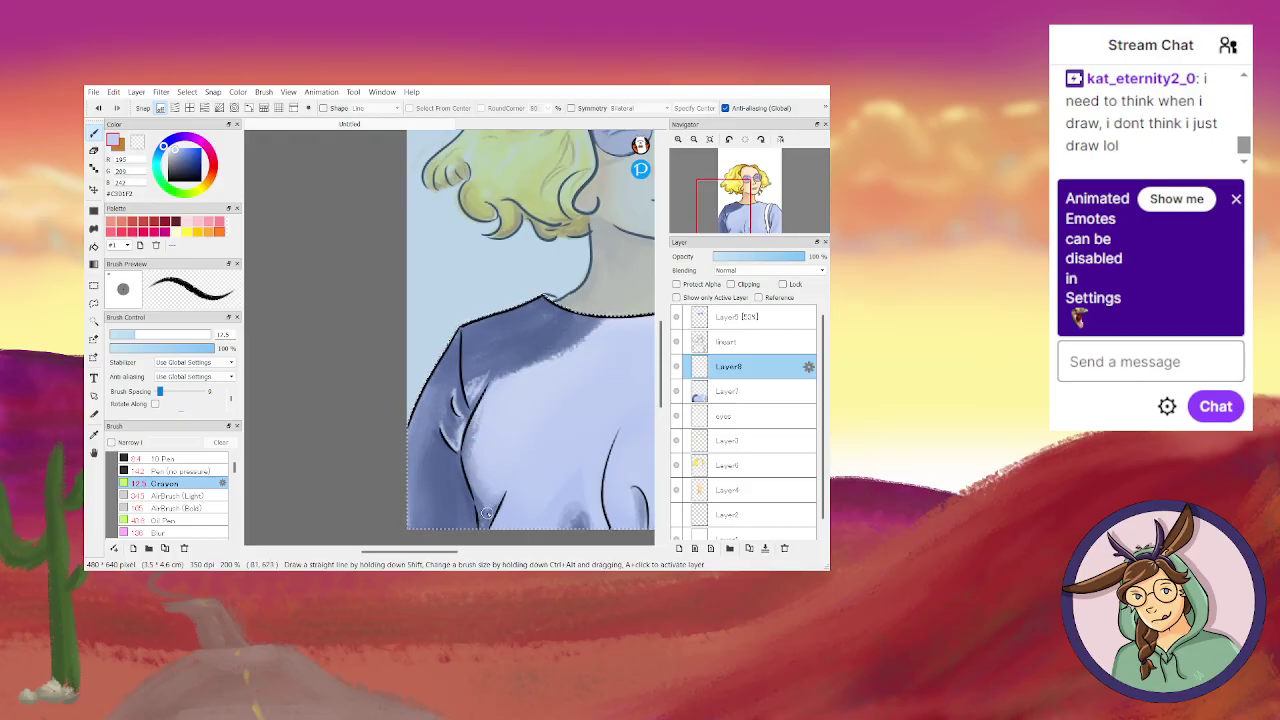
scroll(520, 538, "right", 2)
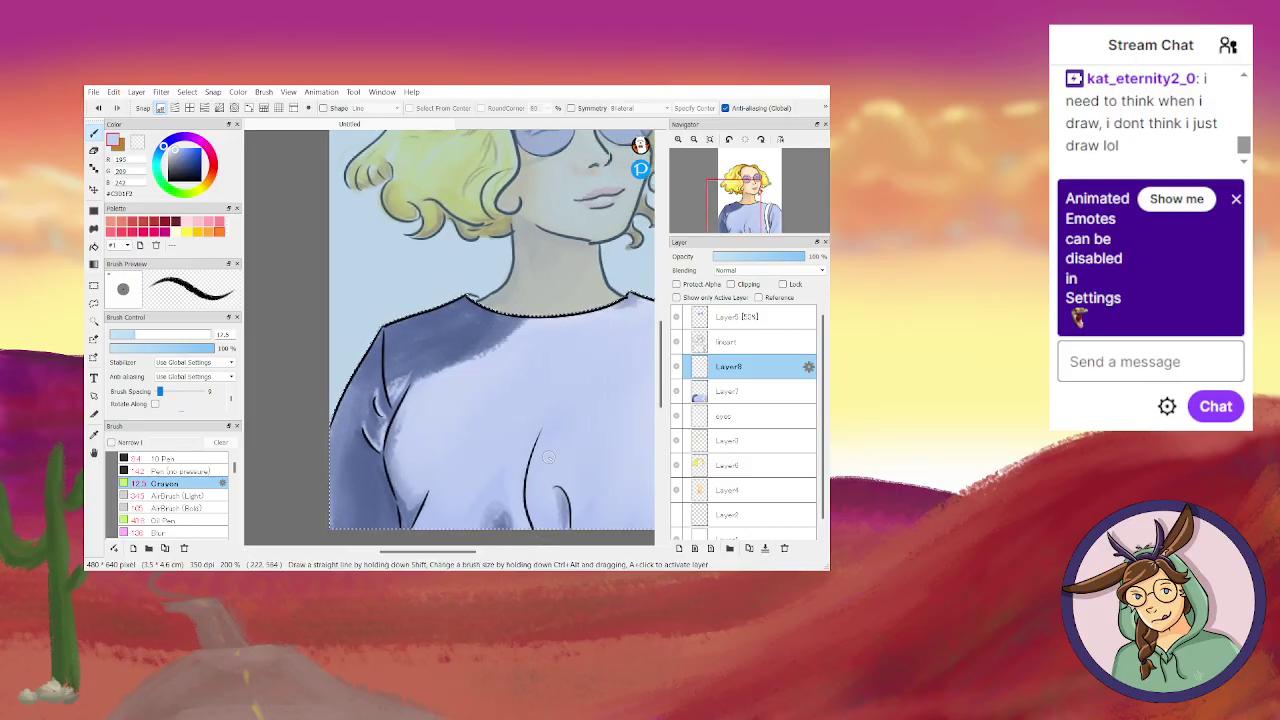
key("bracketright")
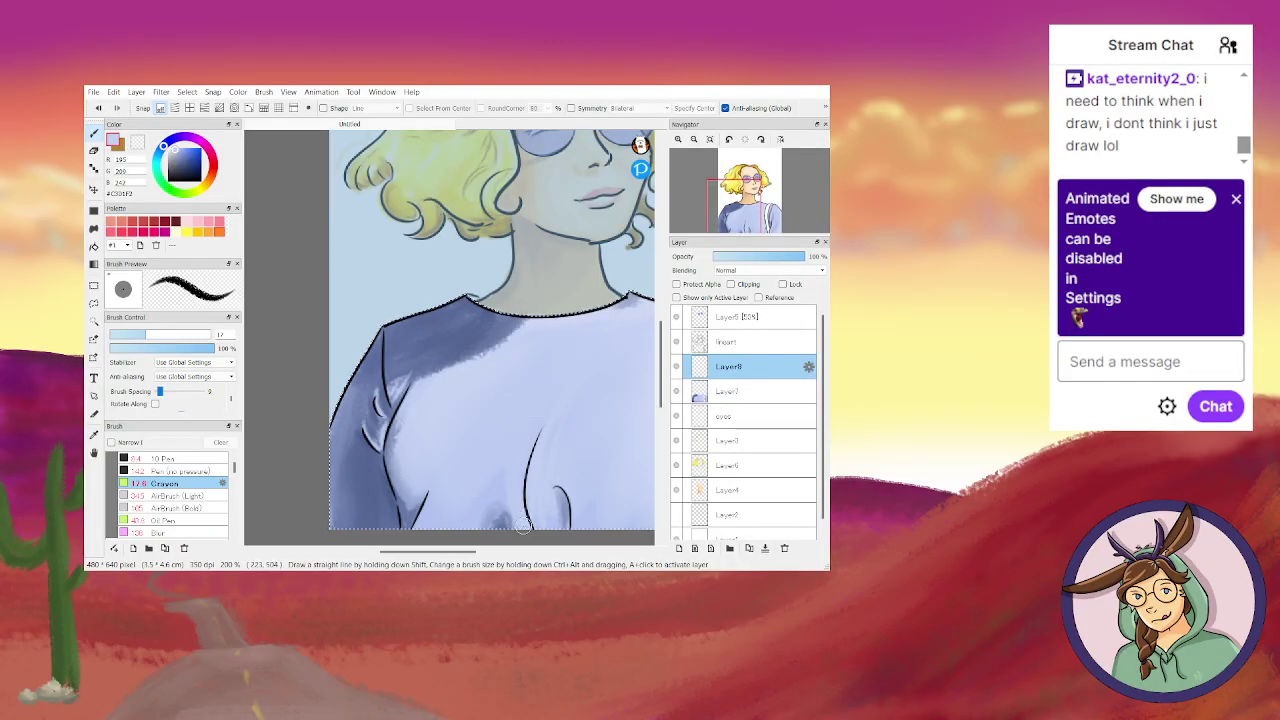
left_click_drag(428, 551, 517, 552)
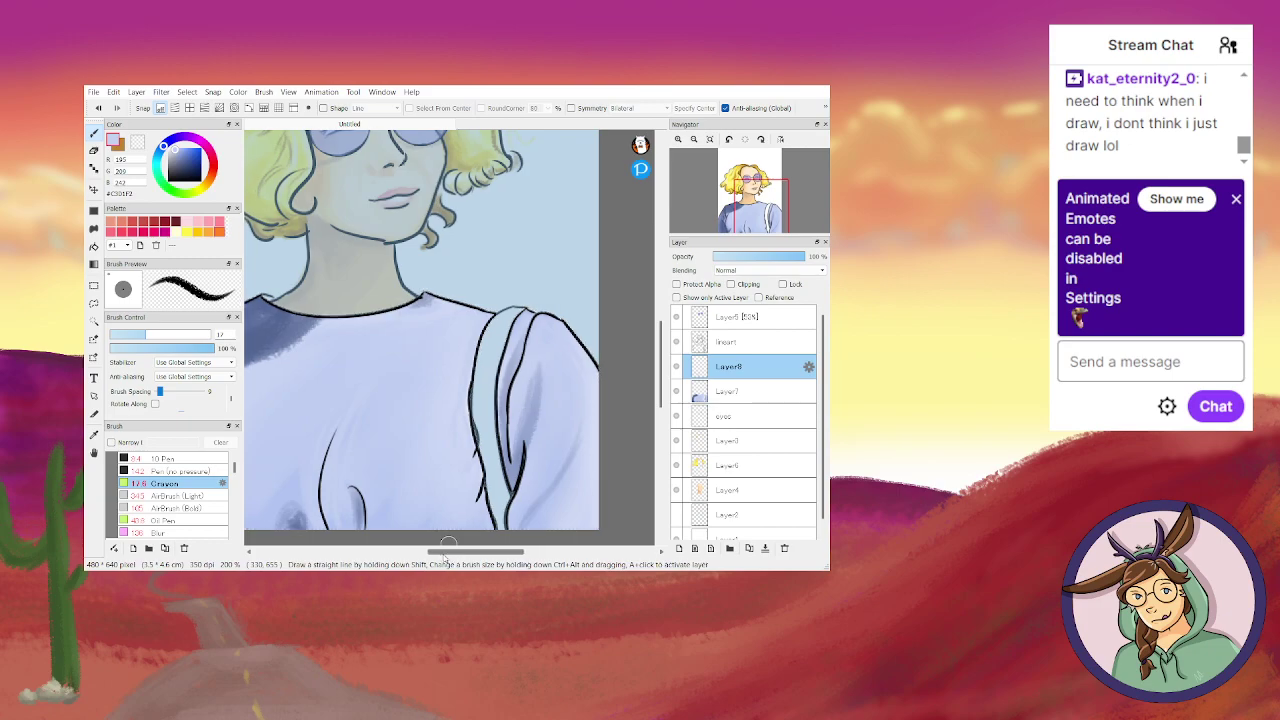
Invert the shirt selection so that everything except the shirt, including the shoulder strap, is selected.
scroll(480, 460, "left", 3)
scroll(404, 525, "down", 1)
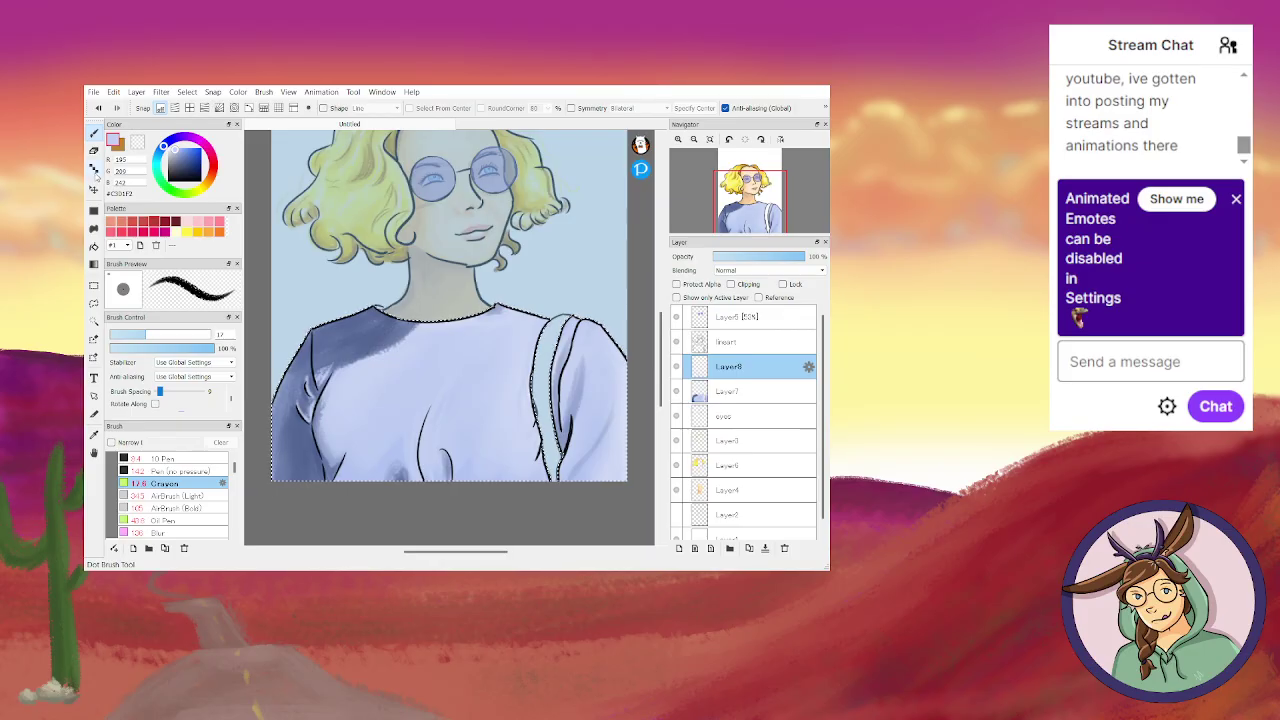
left_click(94, 321)
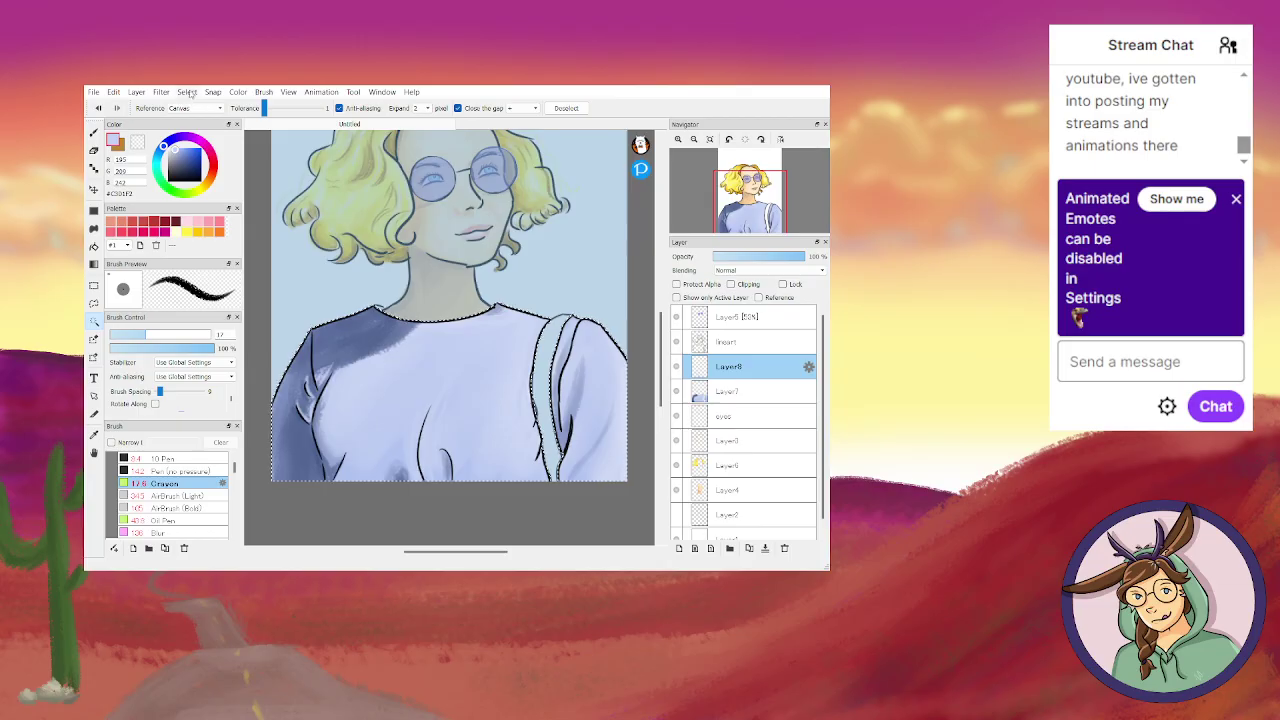
key("ctrl+d")
left_click(548, 338)
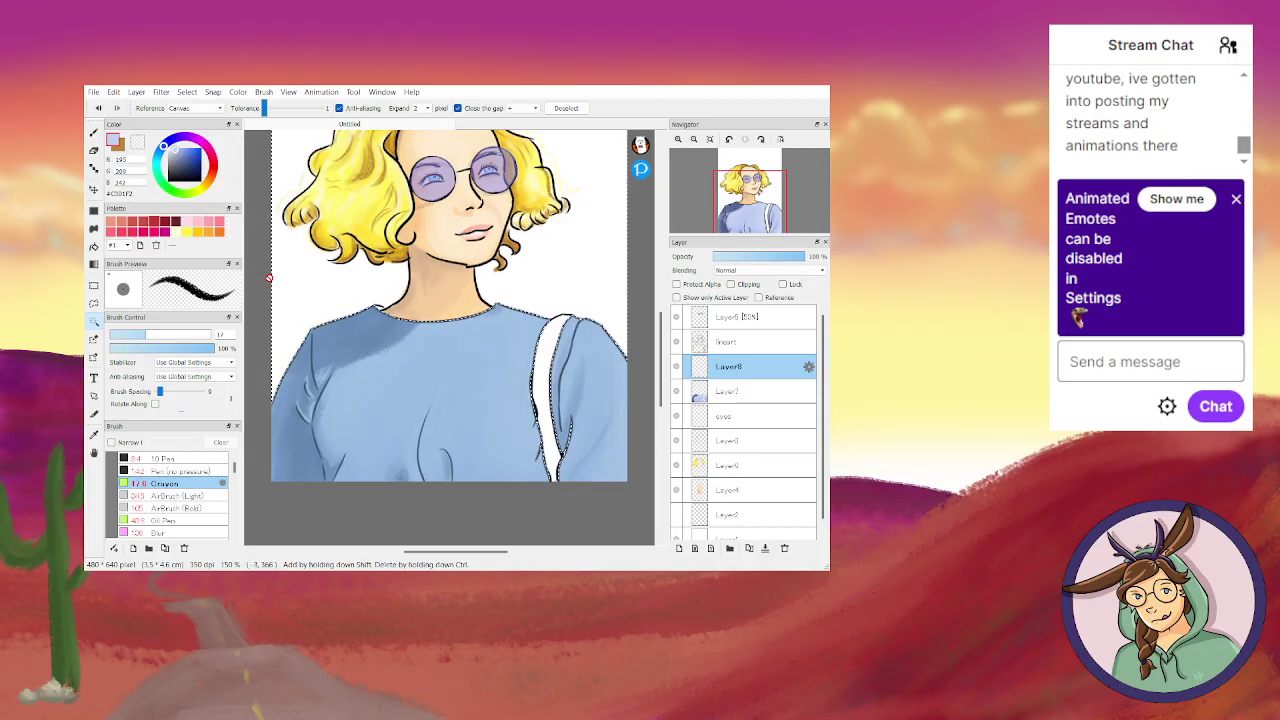
scroll(290, 285, "up", 2)
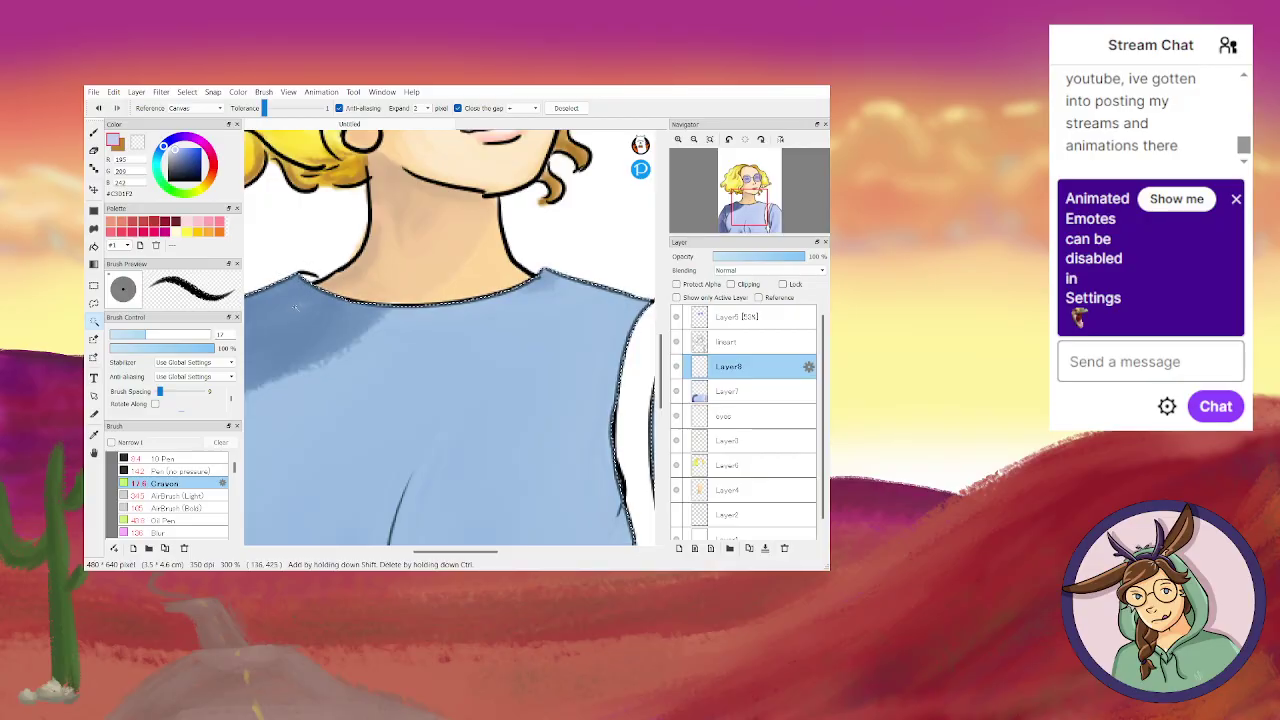
Sample the shadow blue at the collar and fill the small inner collar area beside the neck with the Crayon at 11.5.
left_click(300, 277, "alt")
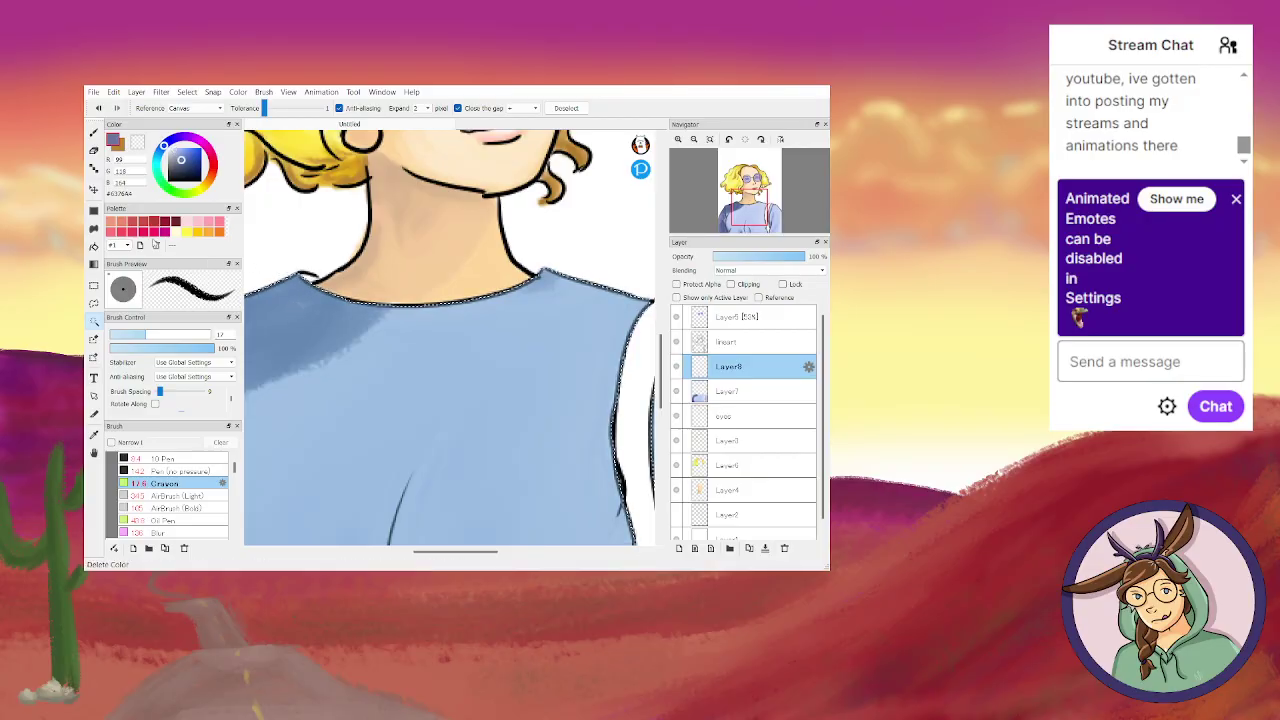
key("b")
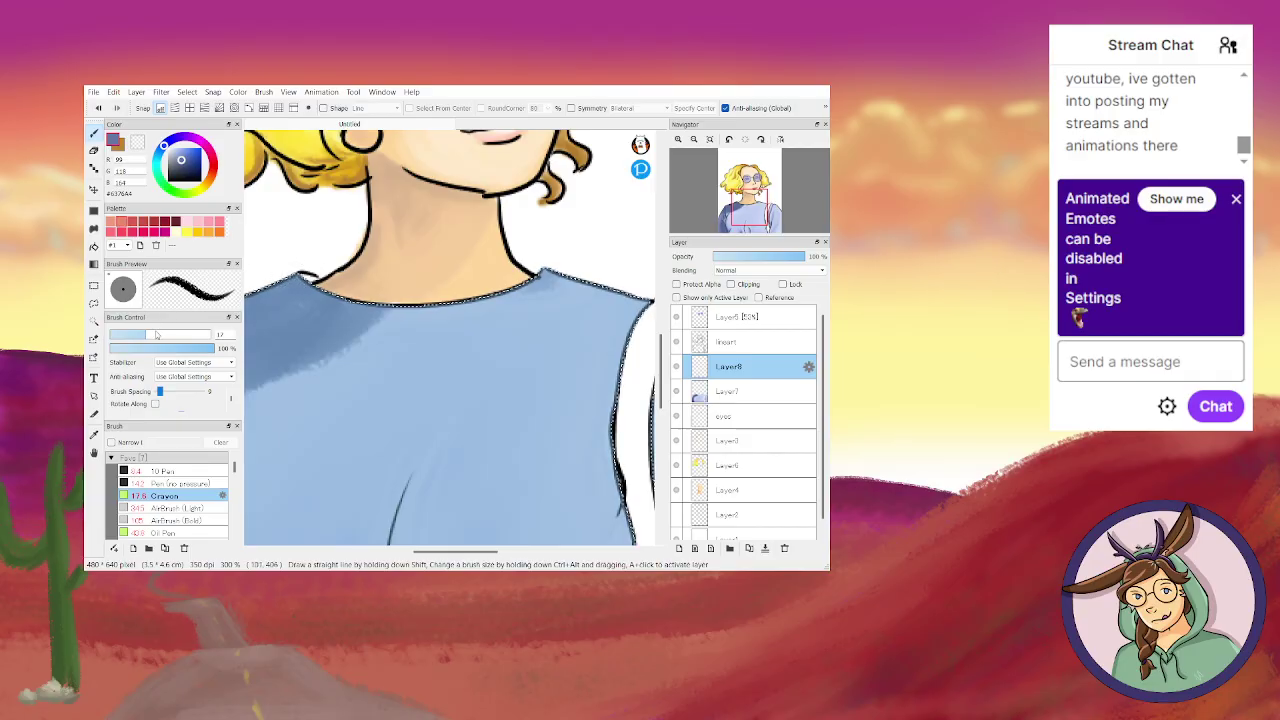
key("bracketleft")
key("bracketleft")
key("bracketleft")
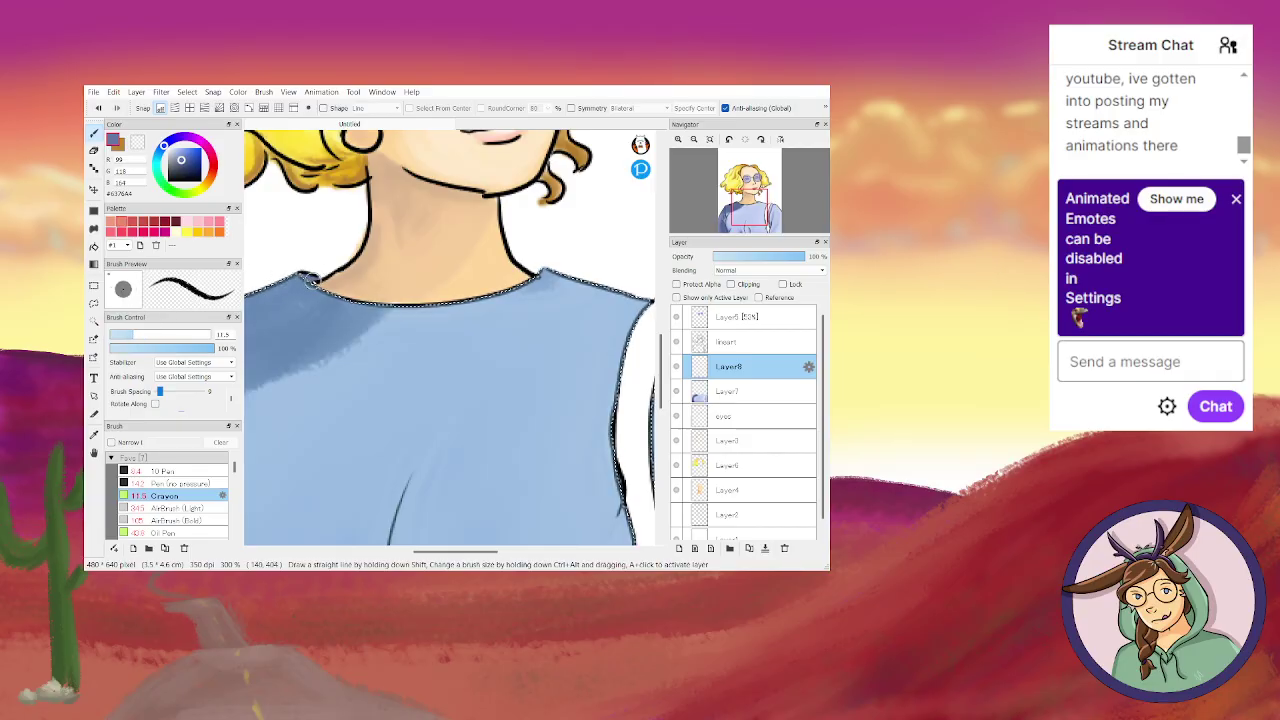
Color the whole shoulder strap pale cream (255, 252, 217) with the Oil Pen.
scroll(455, 543, "right", 3)
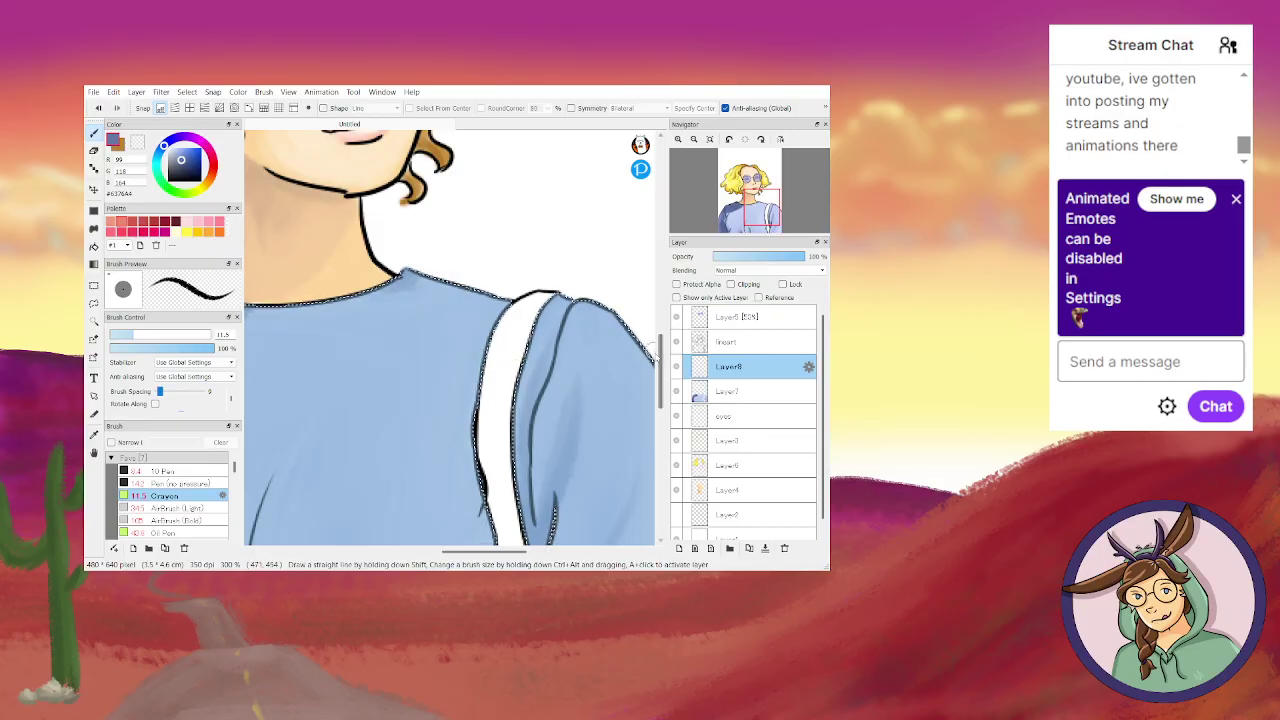
mouse_move(660, 352)
left_mouse_down()
mouse_move(662, 387)
mouse_move(662, 372)
left_mouse_up()
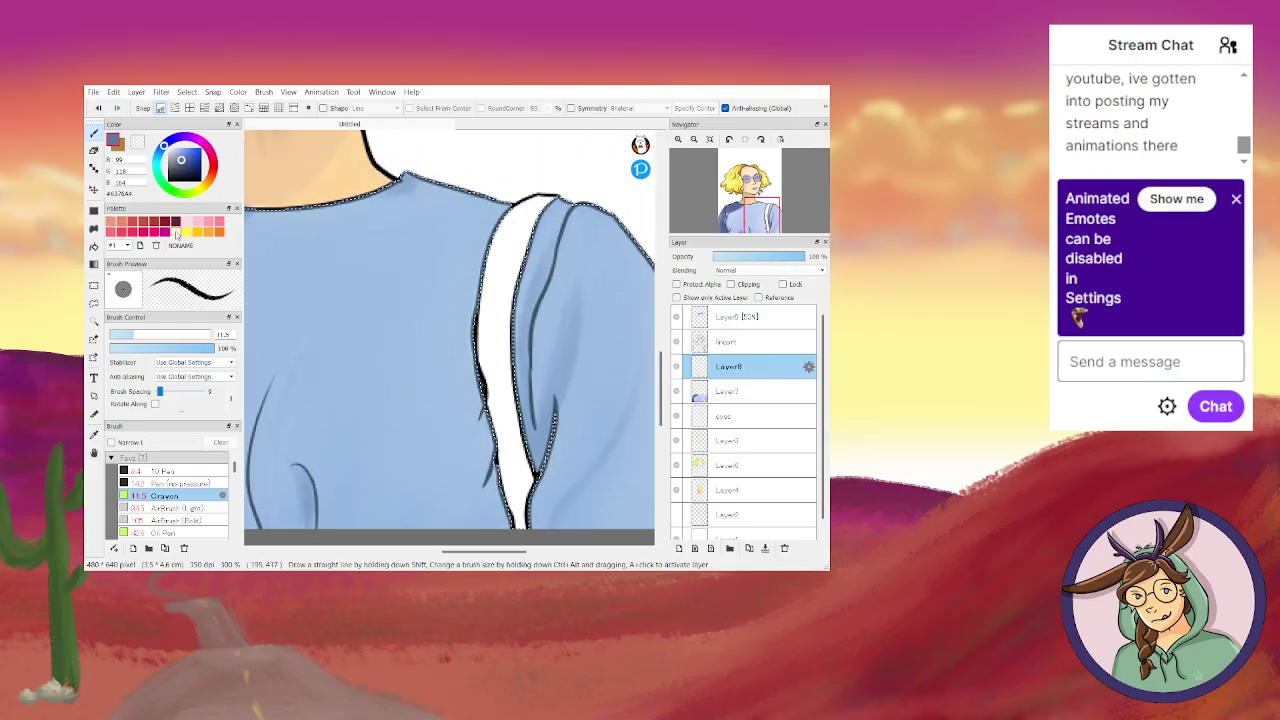
left_click(186, 231)
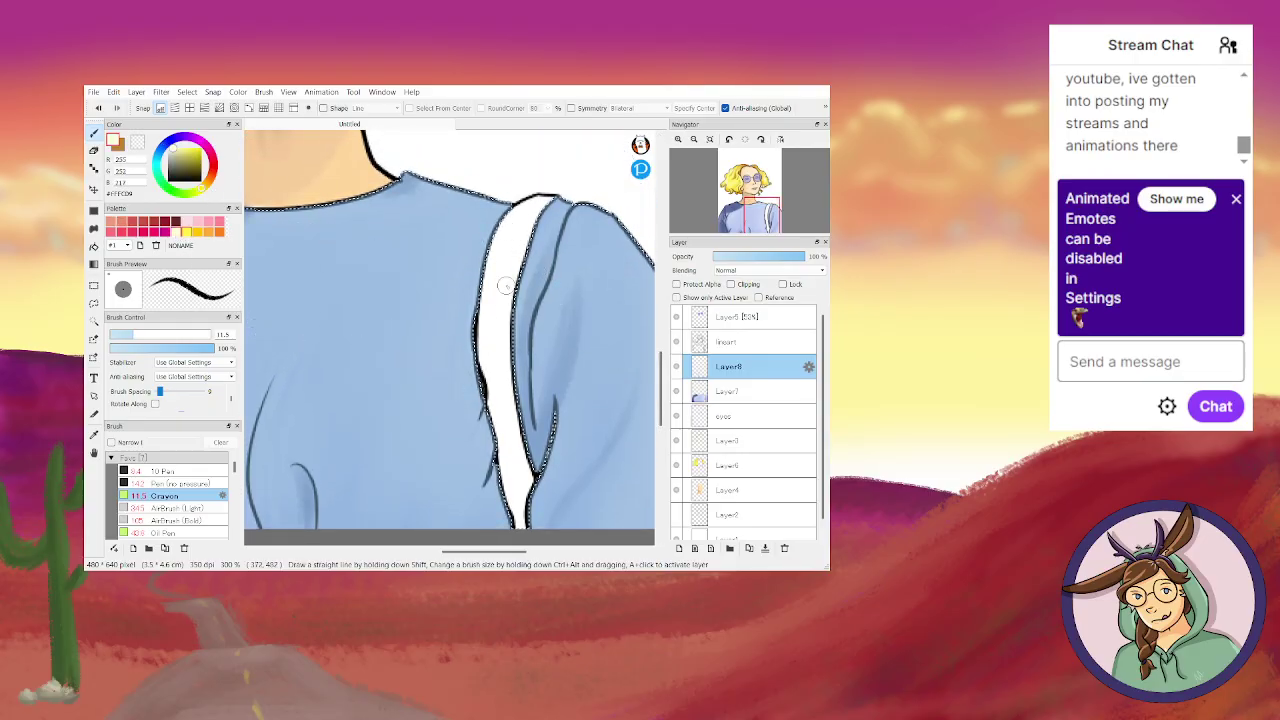
left_click_drag(533, 203, 550, 199)
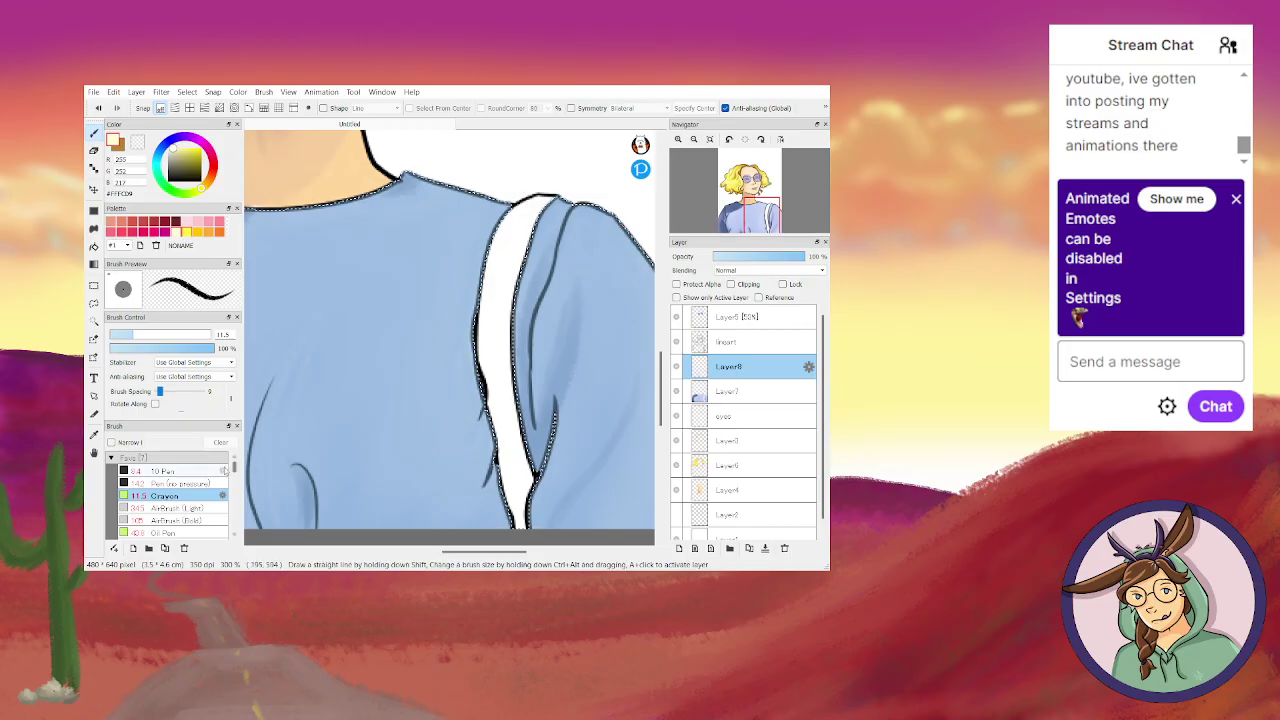
left_click(190, 532)
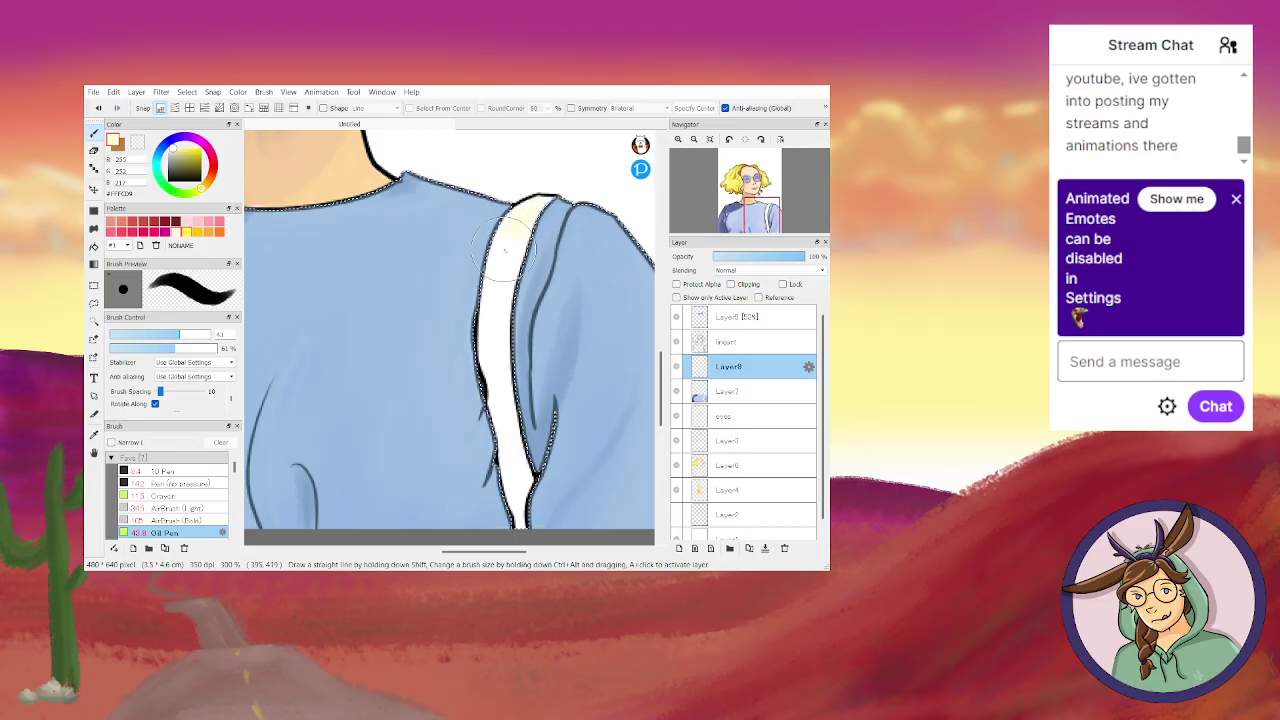
mouse_move(500, 318)
left_mouse_down()
mouse_move(498, 396)
mouse_move(490, 306)
mouse_move(489, 406)
mouse_move(513, 421)
mouse_move(504, 334)
mouse_move(520, 518)
mouse_move(498, 430)
mouse_move(527, 478)
left_mouse_up()
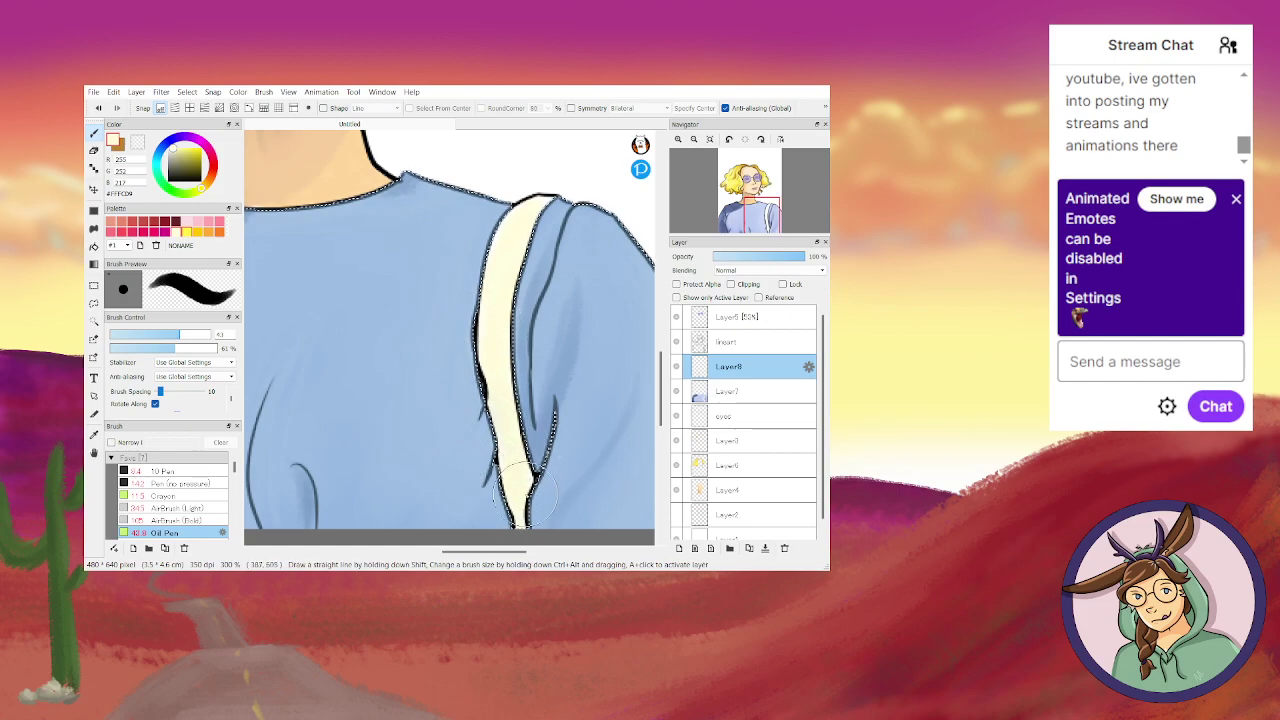
Brush white highlights down the upper part of the cream strap with the Oil Pen reduced to about 15.
left_click(164, 156)
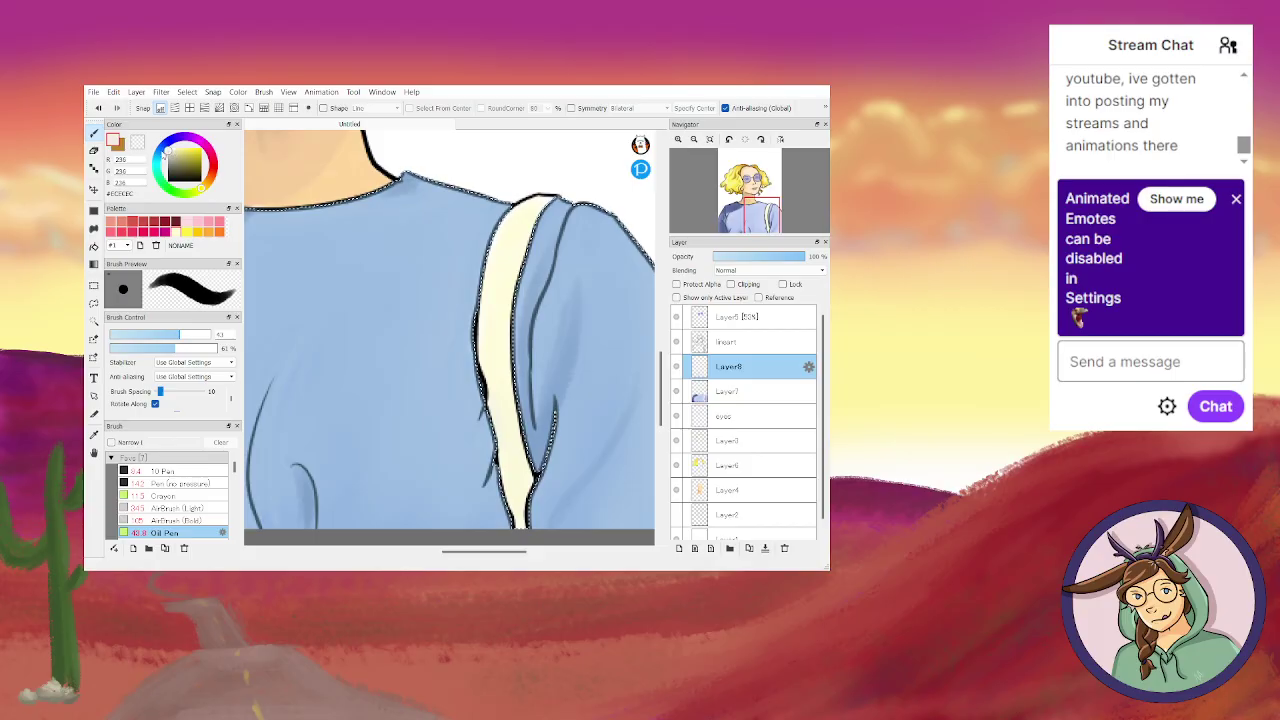
left_click(168, 148)
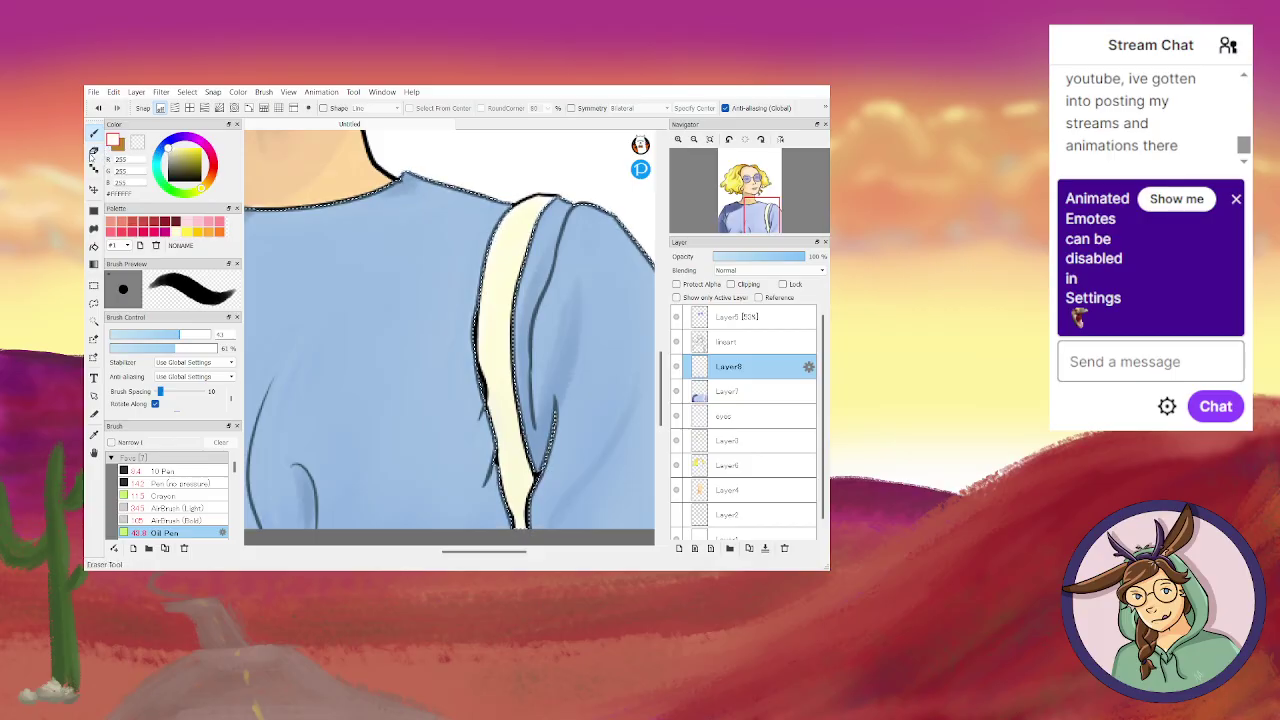
left_click(141, 334)
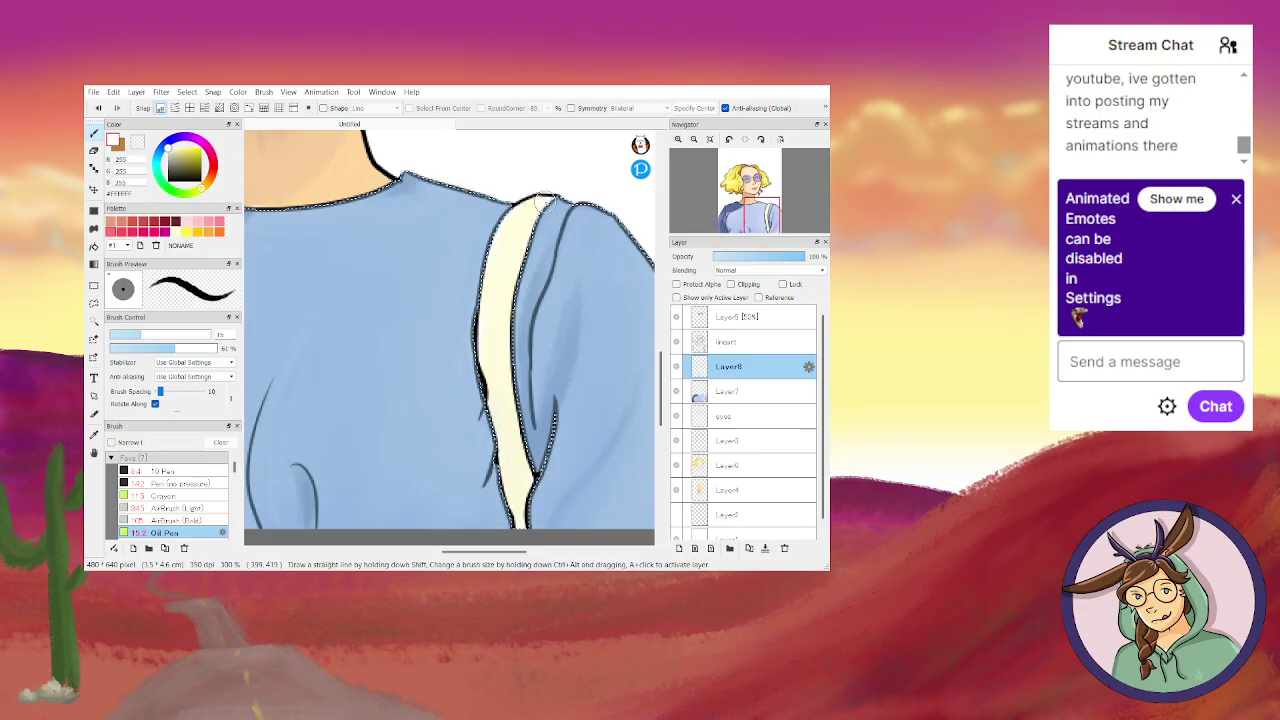
left_click_drag(540, 205, 503, 313)
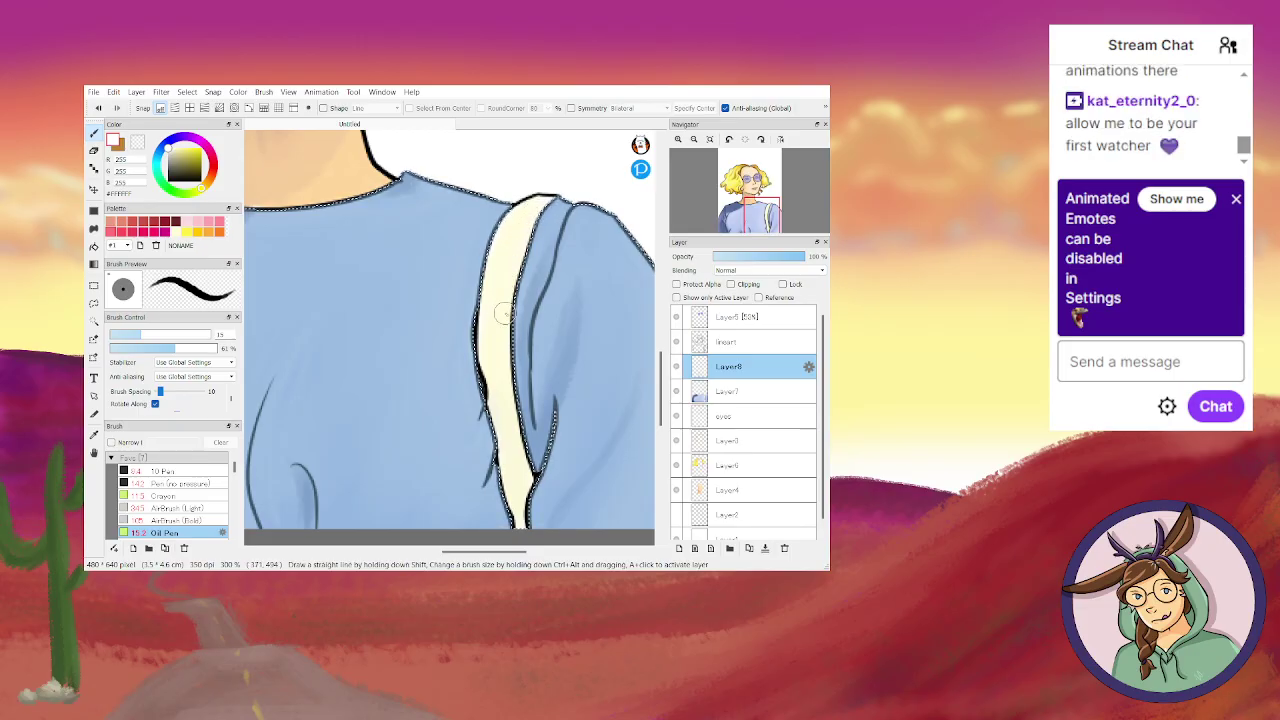
Try white highlight strokes near the top of the strap with an enlarged Crayon, the Oil Pen and the 10 Pen.
left_click(195, 496)
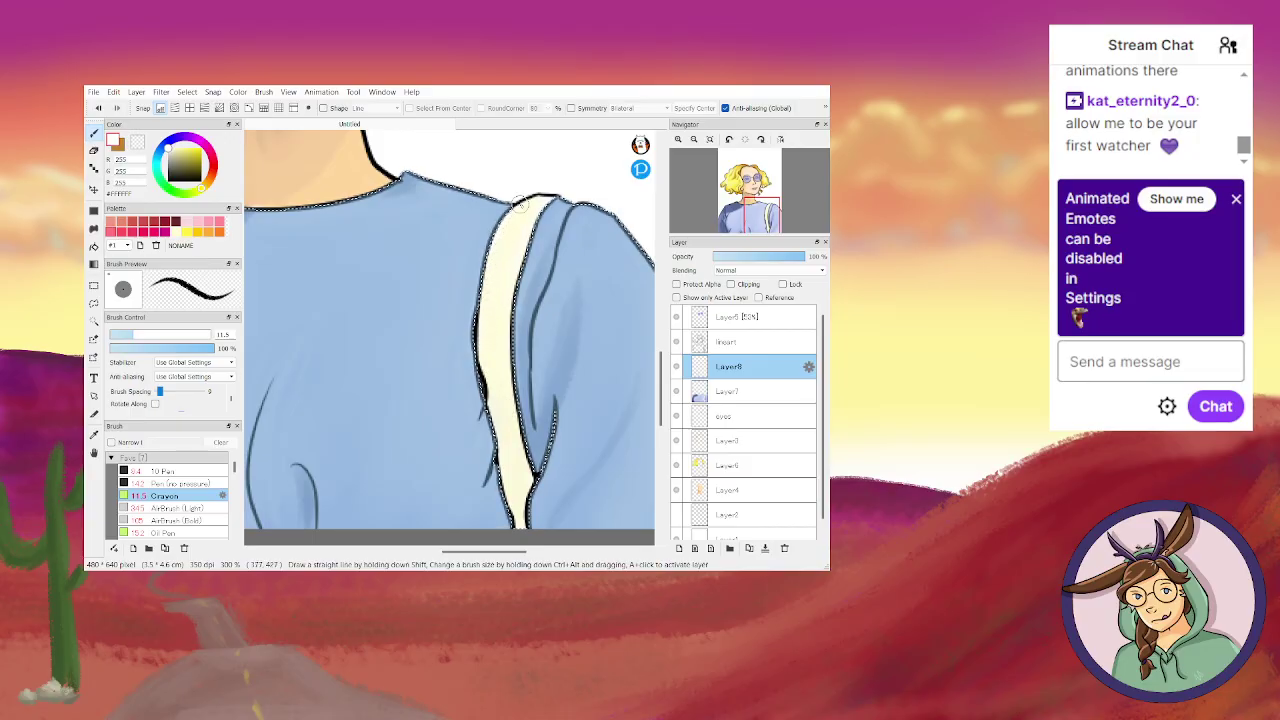
key("bracketright")
key("bracketright")
key("bracketright")
key("bracketright")
key("bracketright")
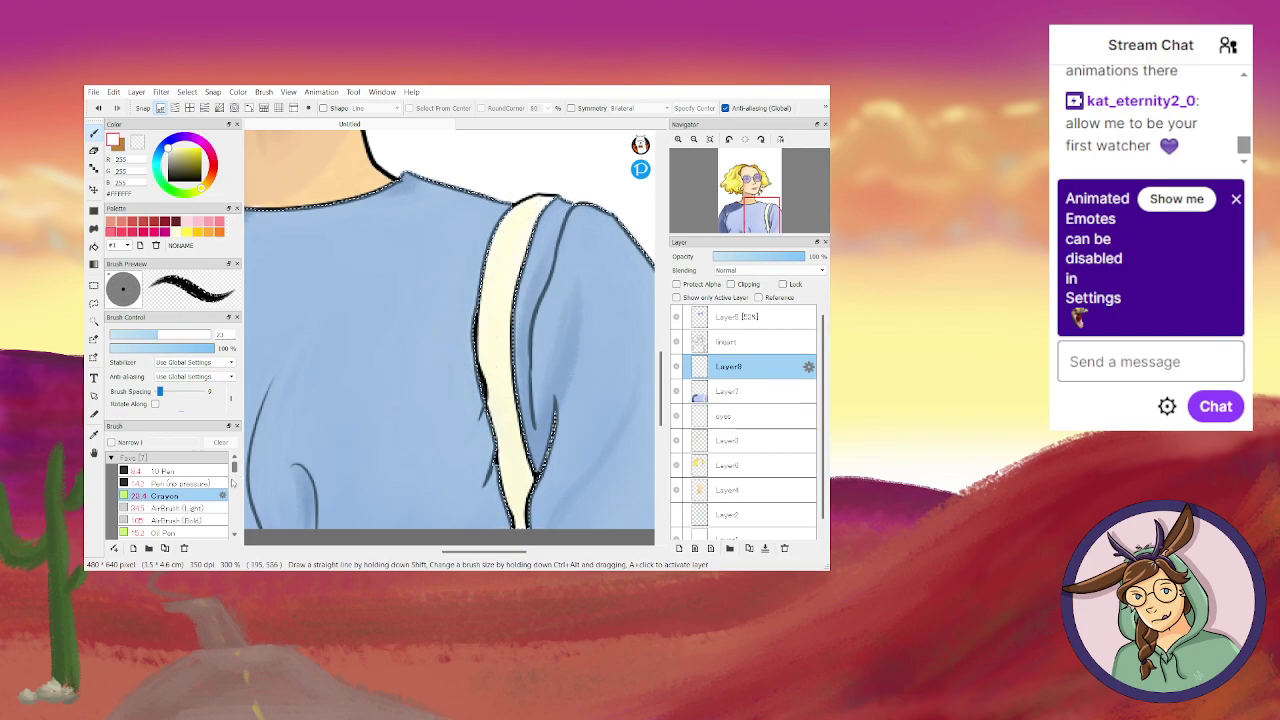
left_click(165, 532)
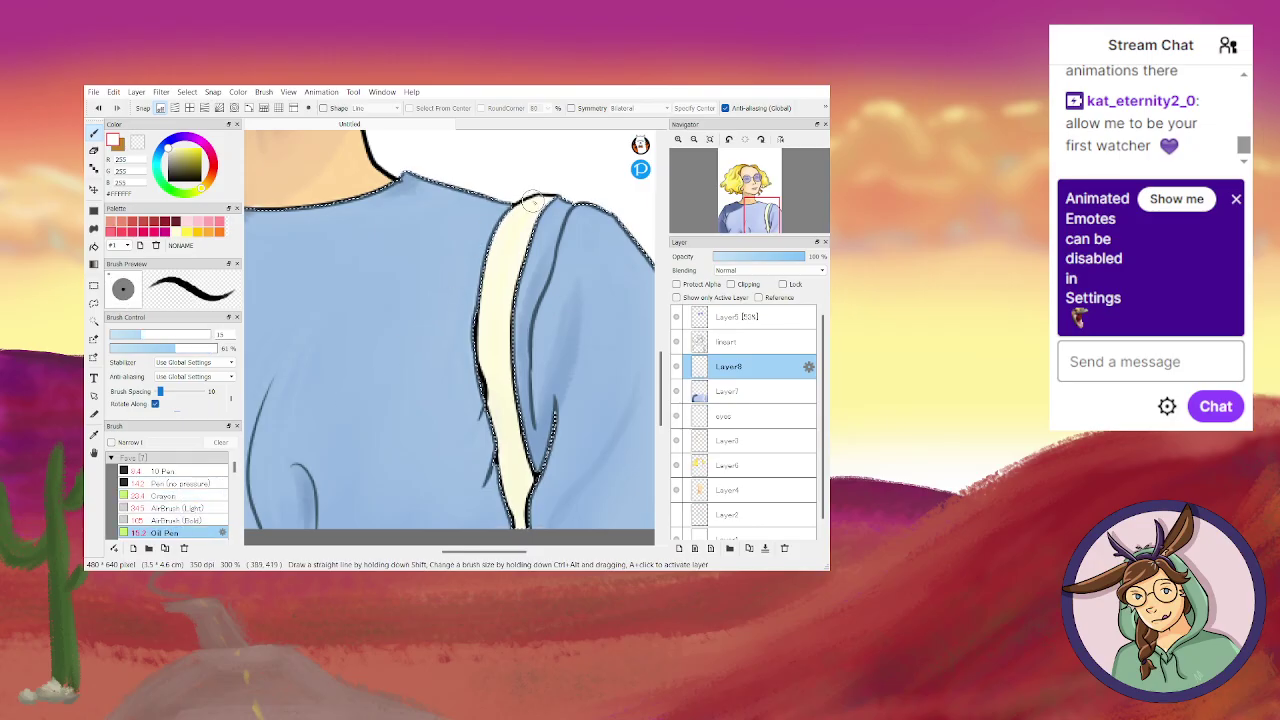
left_click(162, 473)
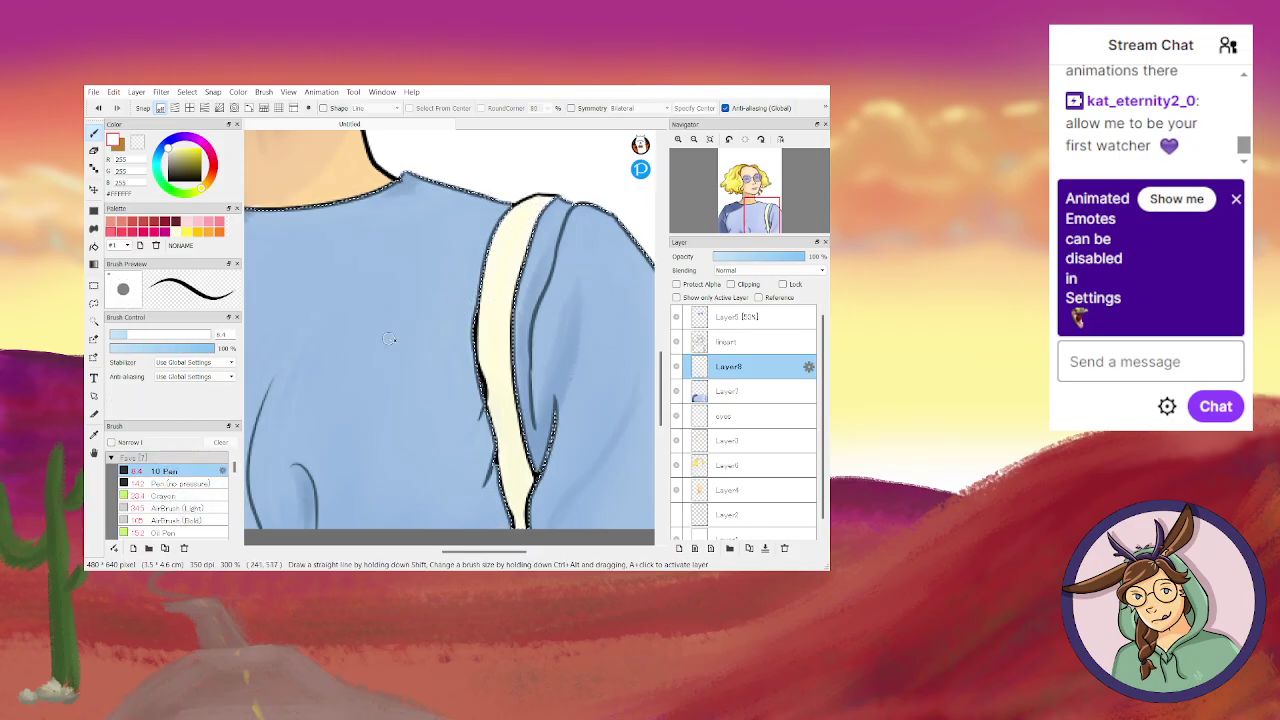
left_click_drag(517, 210, 550, 196)
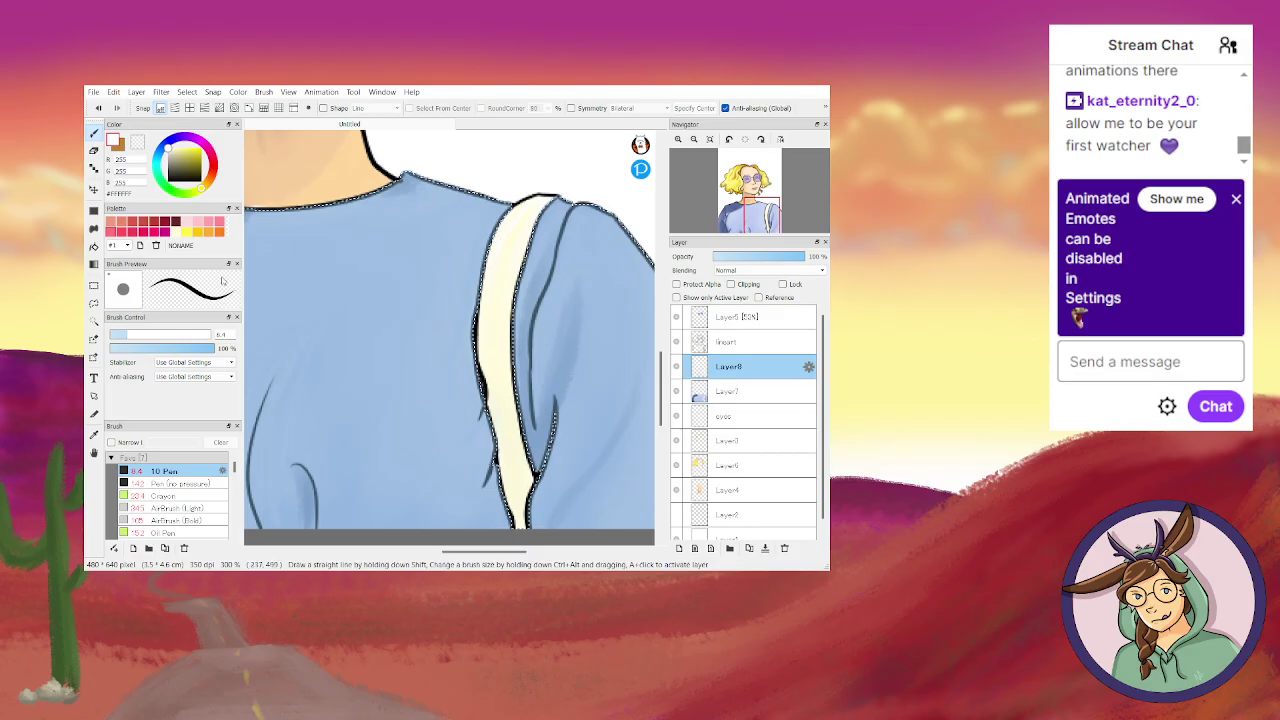
Soften the strap's highlights with a smaller Blur brush and add soft white along the strap with the AirBrush (Light) at 13.5.
scroll(205, 530, "down", 1)
left_click(210, 533)
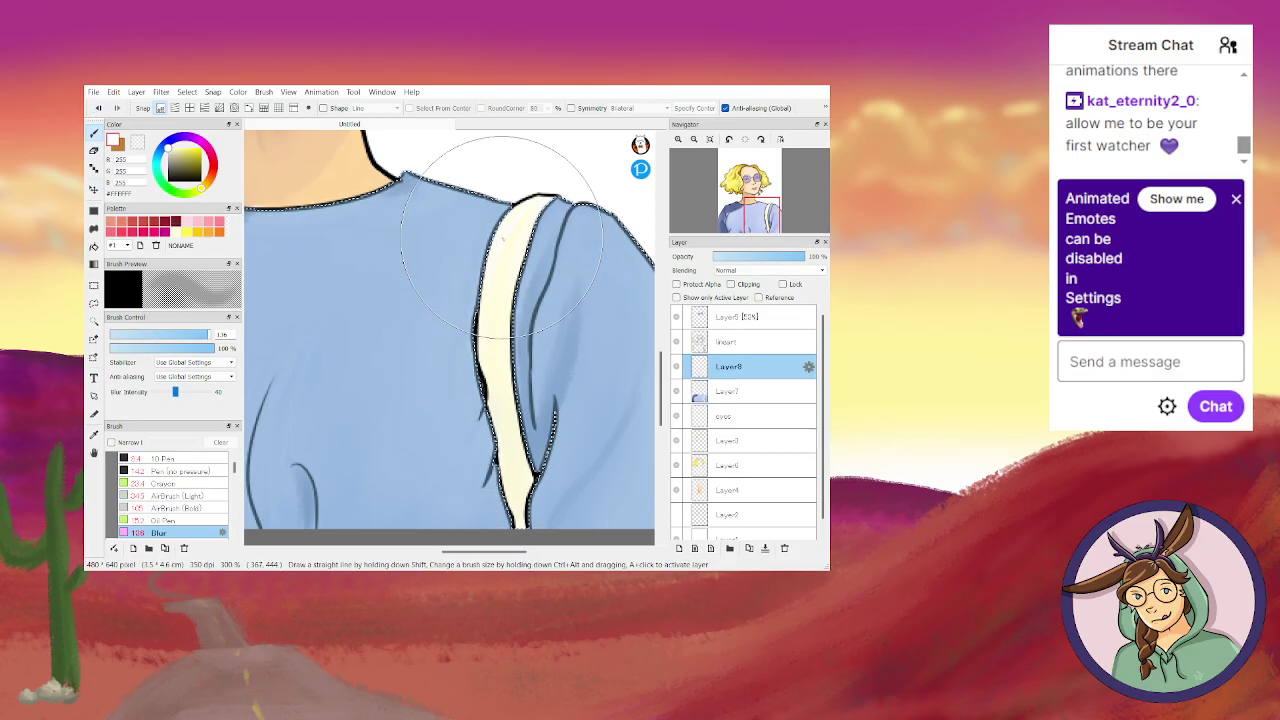
left_click_drag(184, 338, 140, 335)
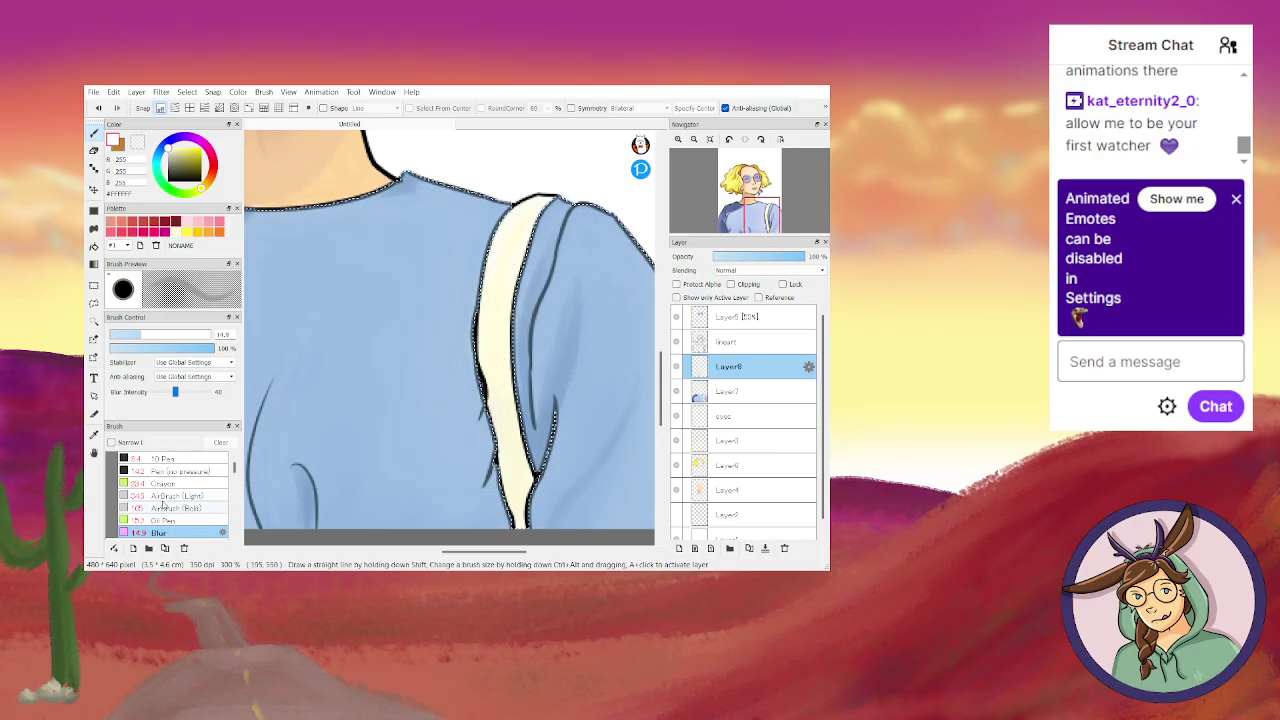
left_click(163, 496)
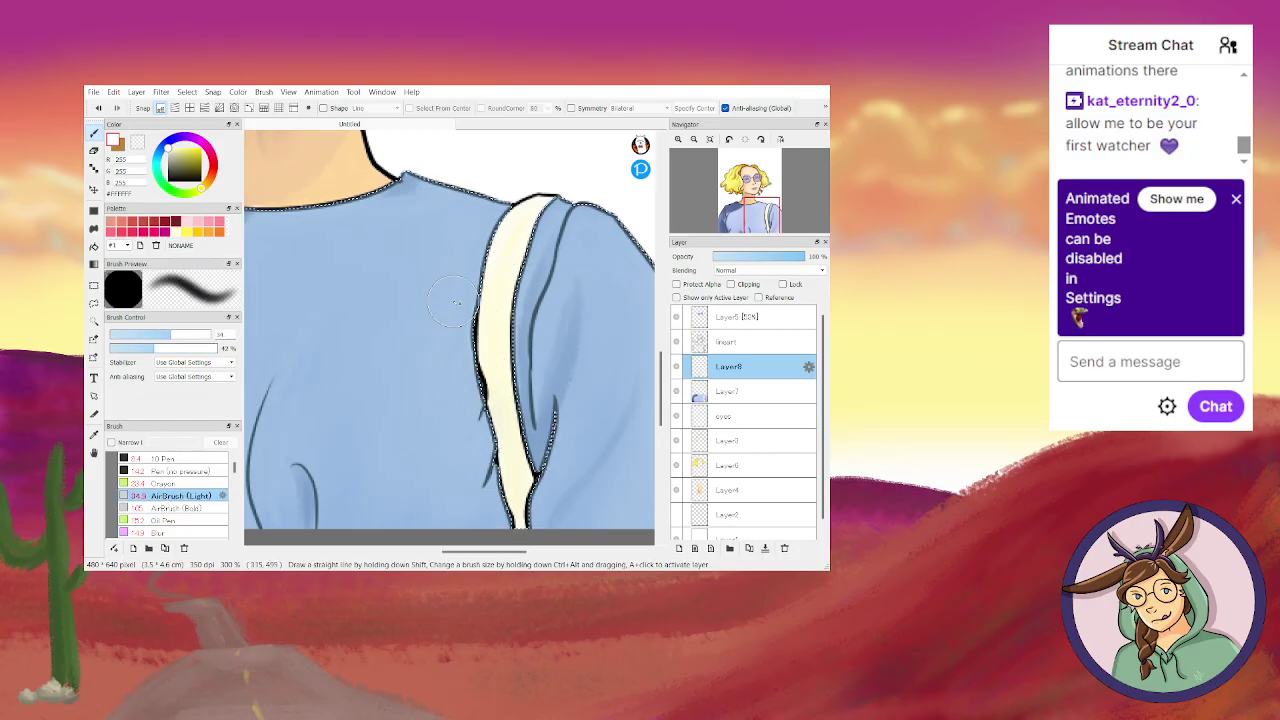
left_click_drag(155, 335, 137, 335)
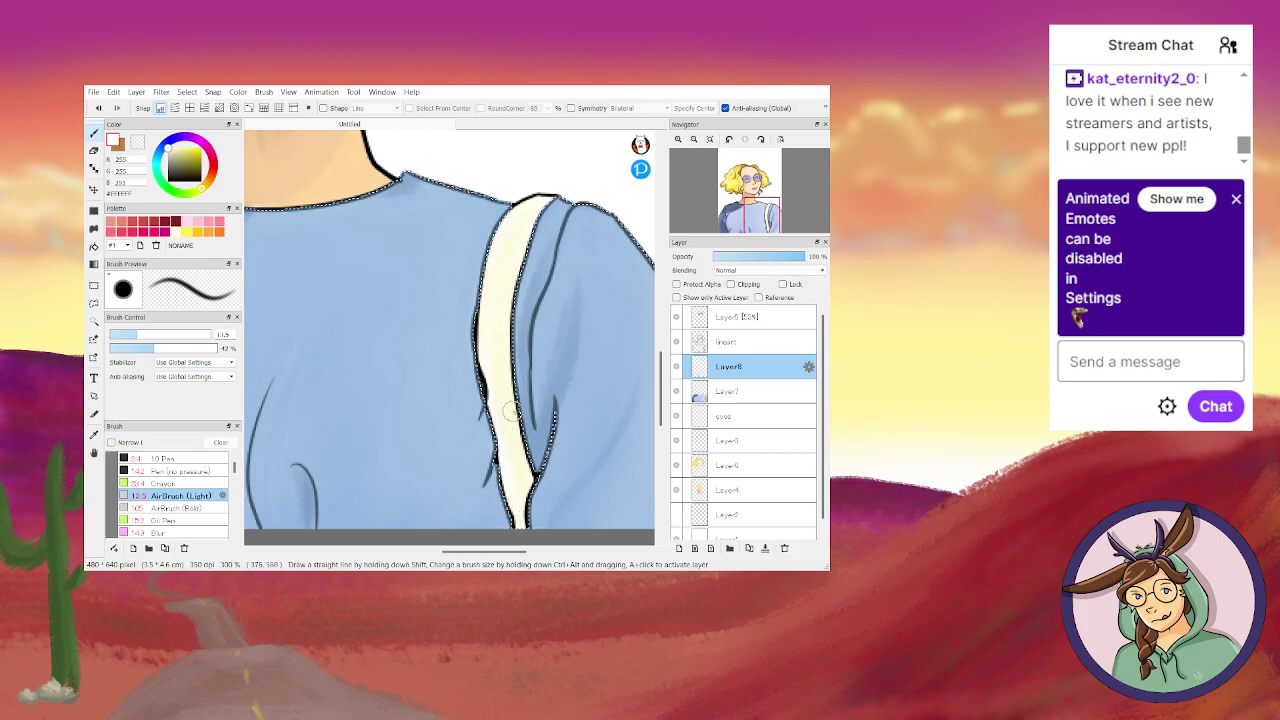
Shade the lower part of the cream strap in gray (179, 177, 163) with the Crayon.
left_click(172, 160)
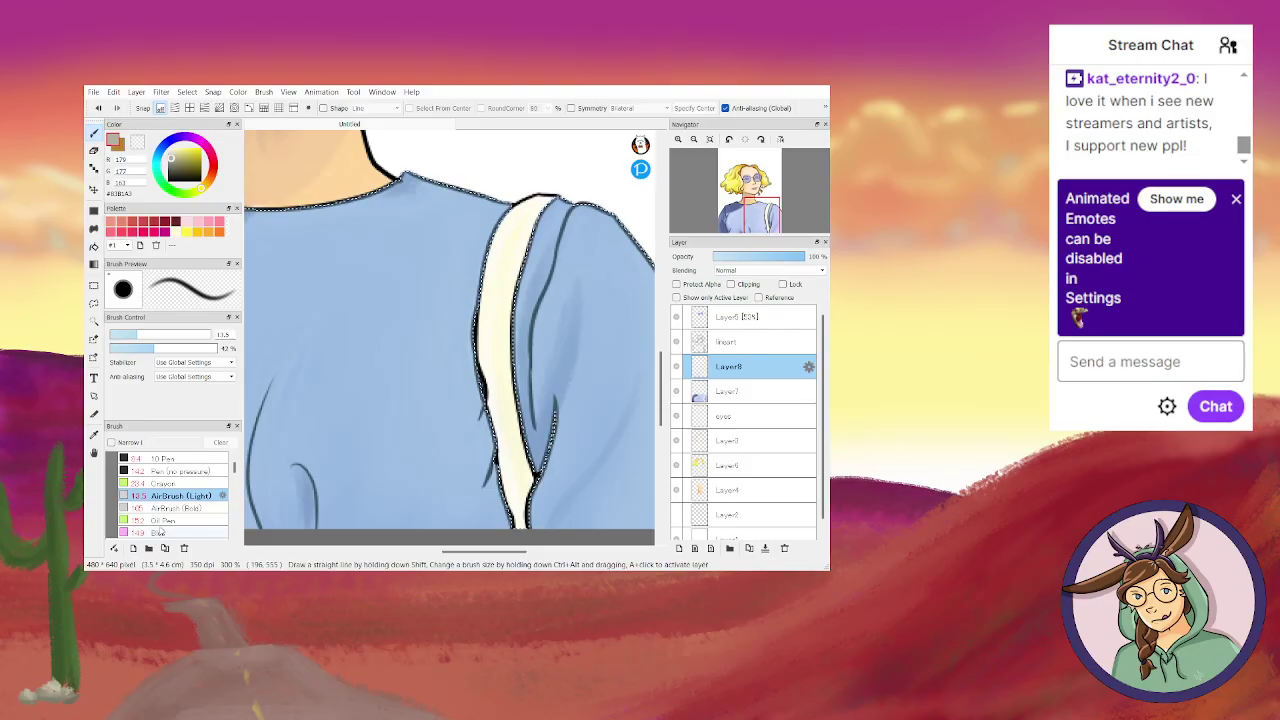
left_click(165, 485)
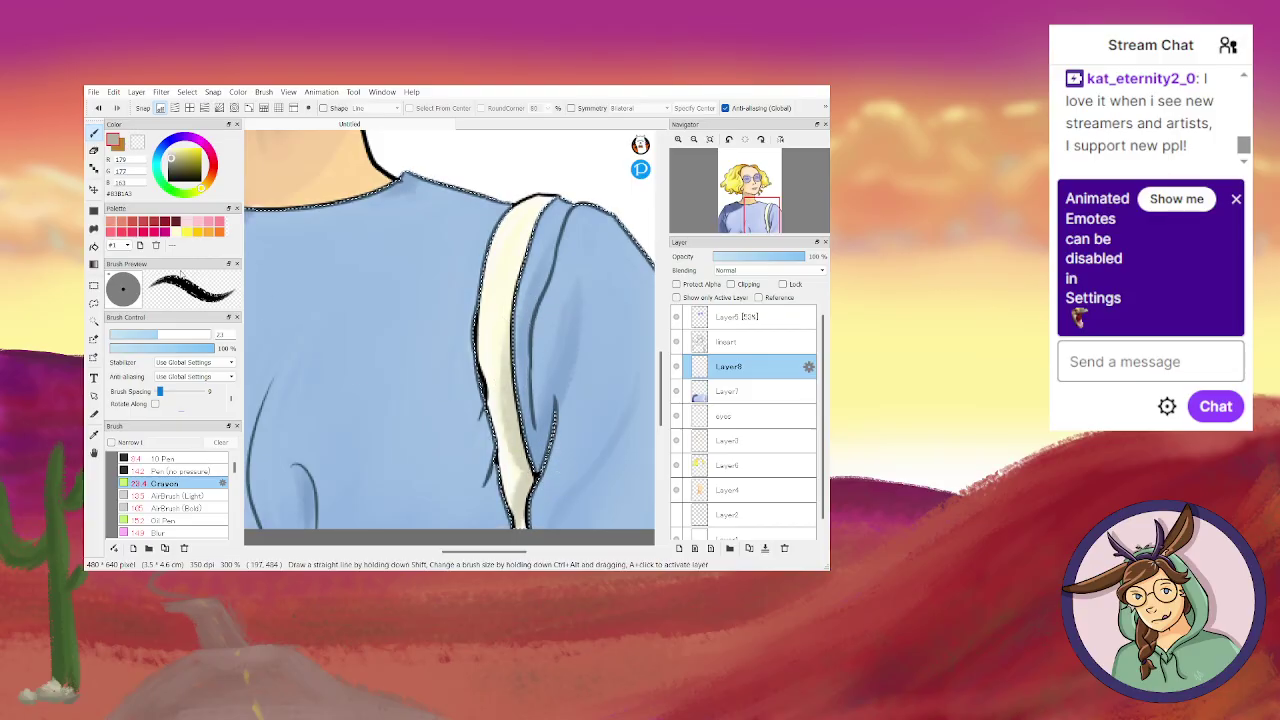
Add darker gray (130, 128, 116) dots down the strap and a dashed stitch line along its edge with the 10 Pen.
left_click(164, 458)
left_click(172, 164)
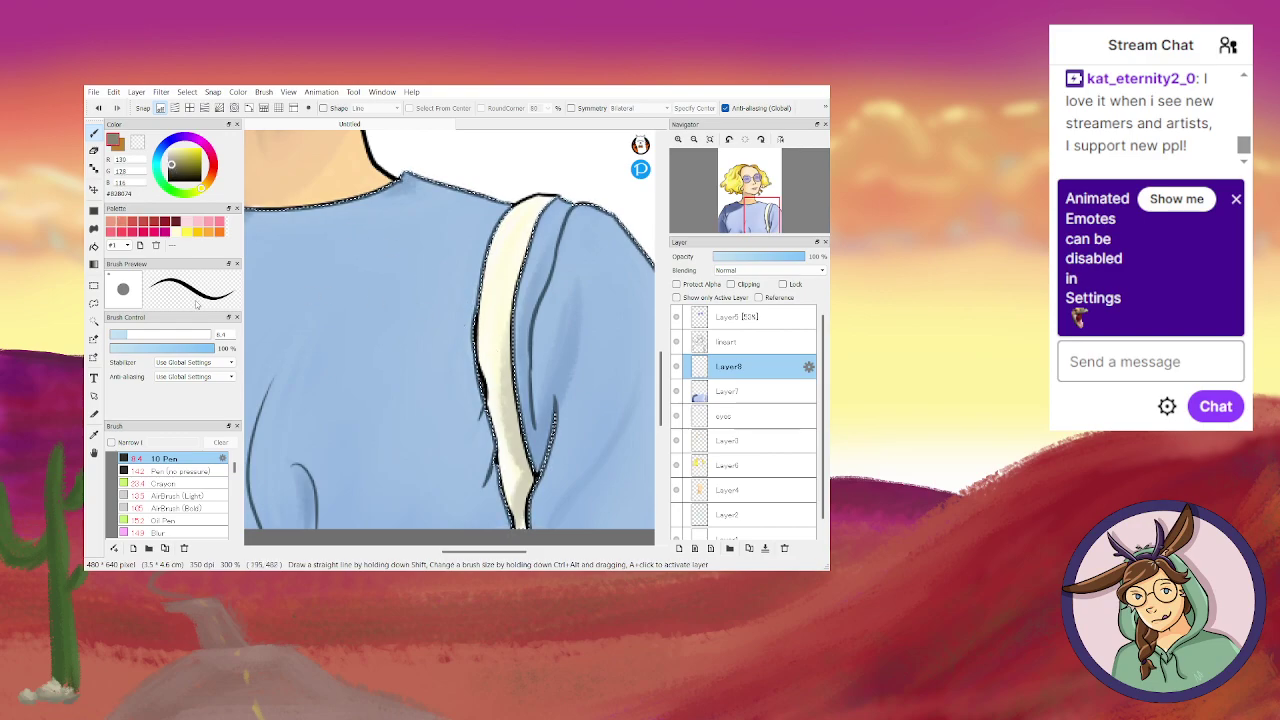
left_click(130, 335)
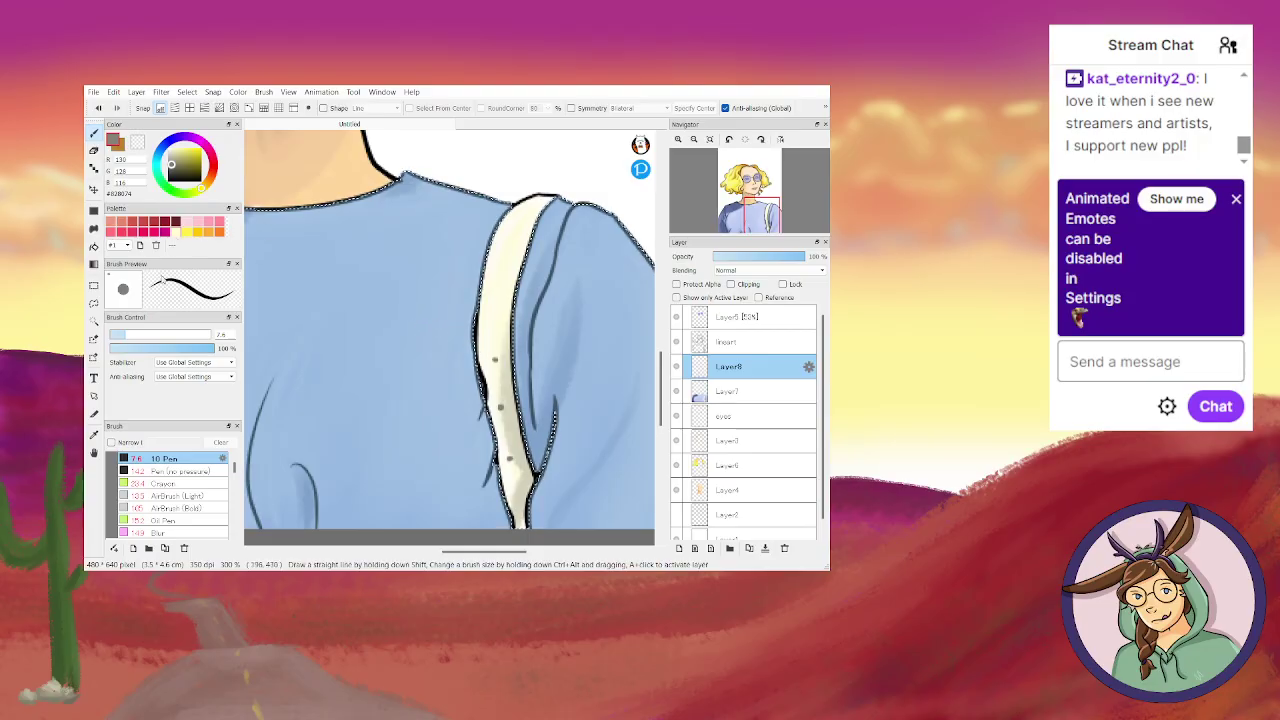
left_click(122, 333)
key("ctrl+plus")
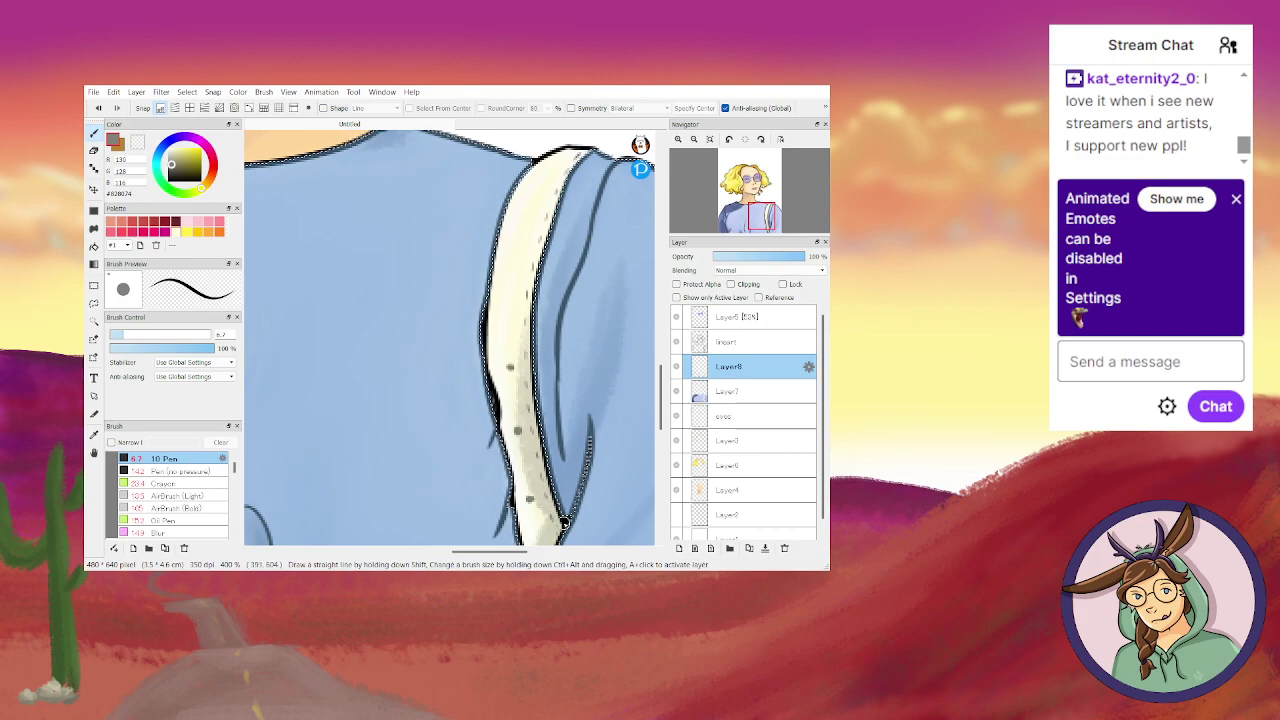
Make the bottom layer, Layer1, the active layer.
scroll(822, 468, "down", 1)
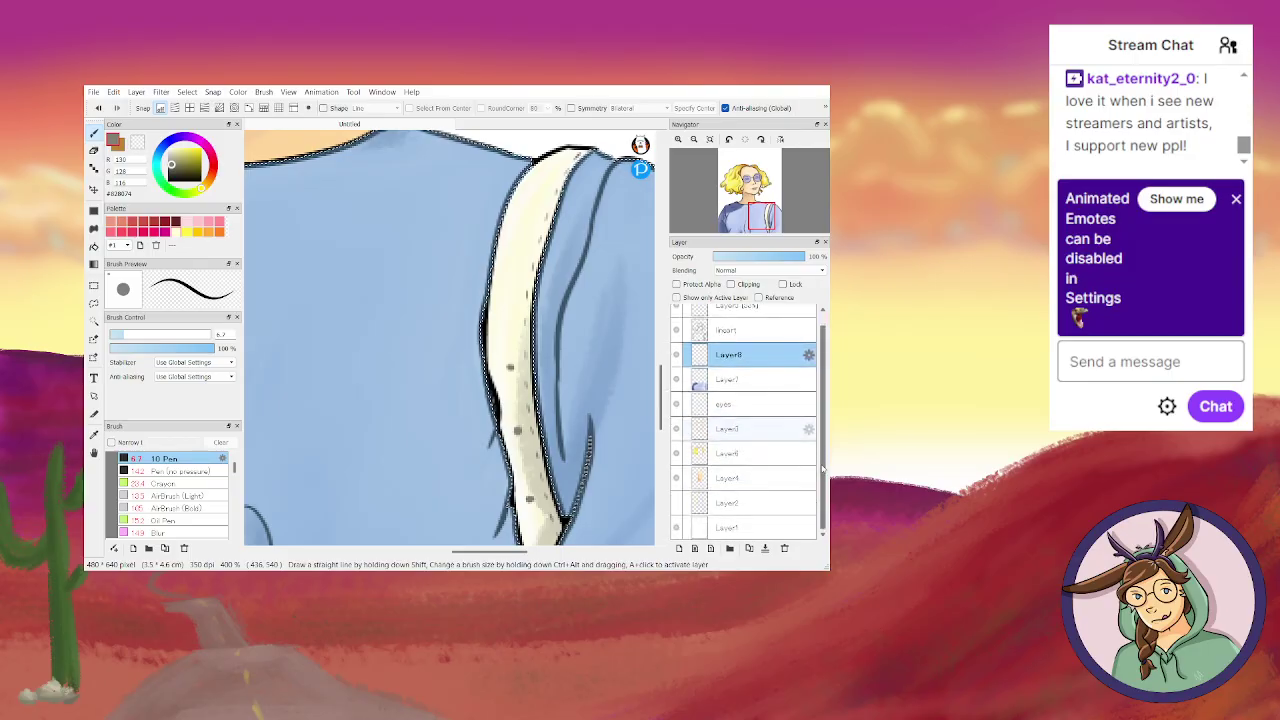
left_click(758, 528)
scroll(628, 494, "down", 1)
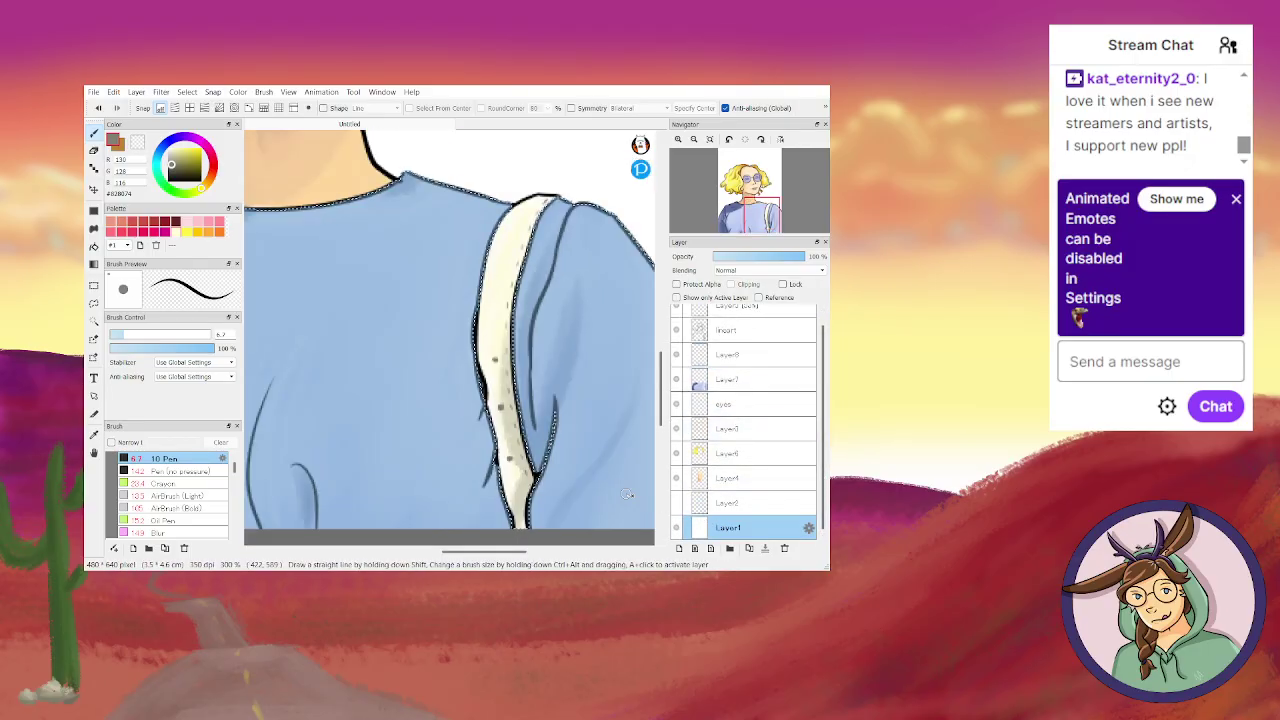
Choose pale aqua as the foreground color and dark green as the background color for a backdrop gradient.
scroll(628, 494, "down", 2)
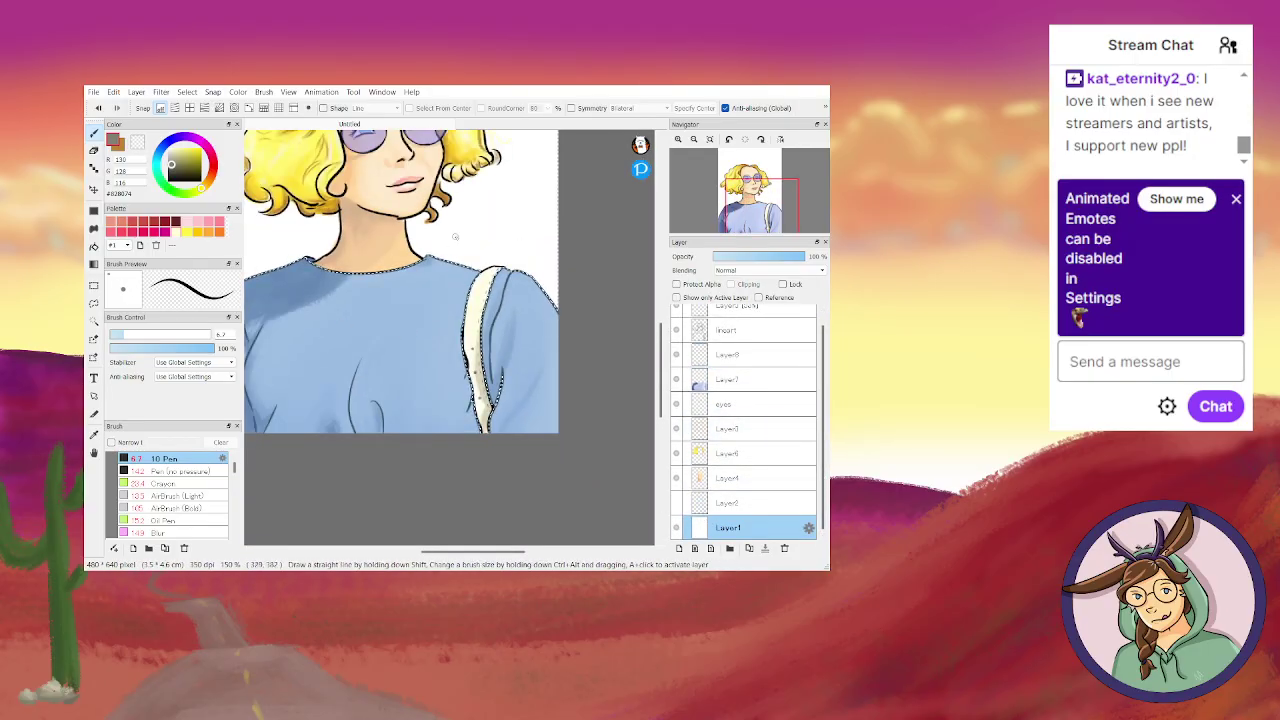
scroll(643, 386, "up", 3)
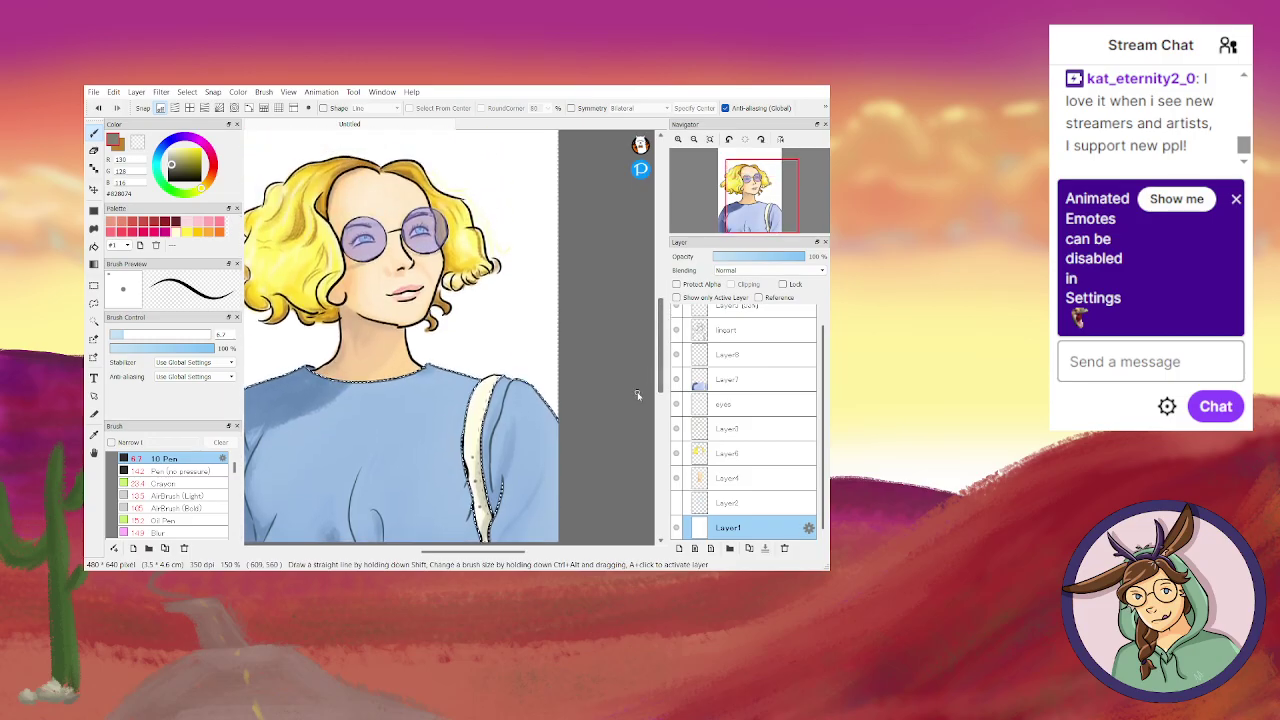
left_click_drag(510, 552, 486, 553)
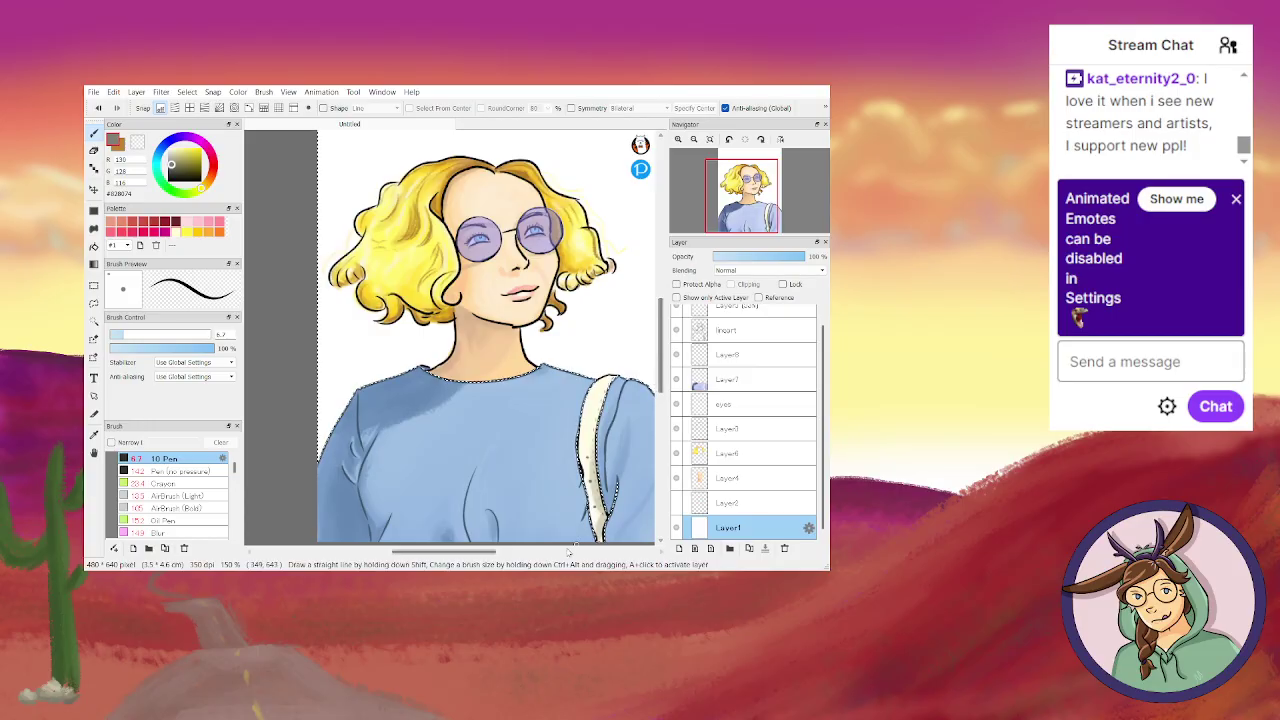
left_click_drag(500, 553, 523, 555)
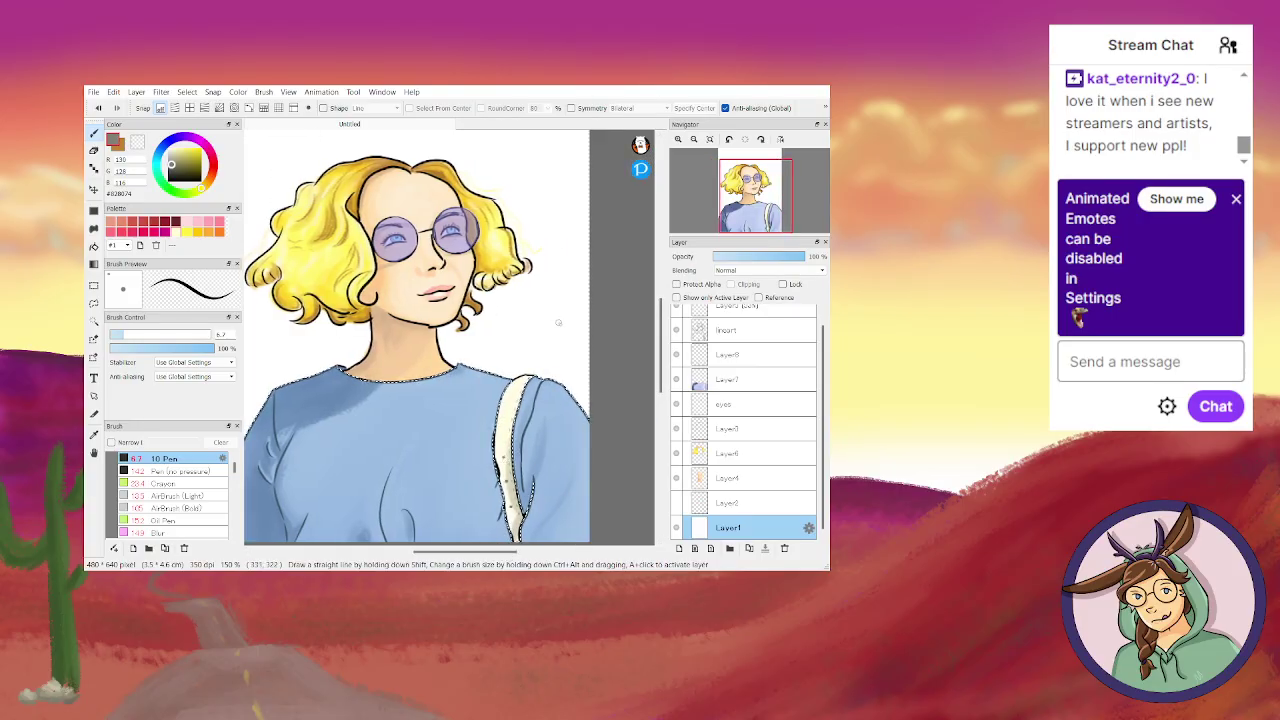
left_click_drag(661, 346, 661, 328)
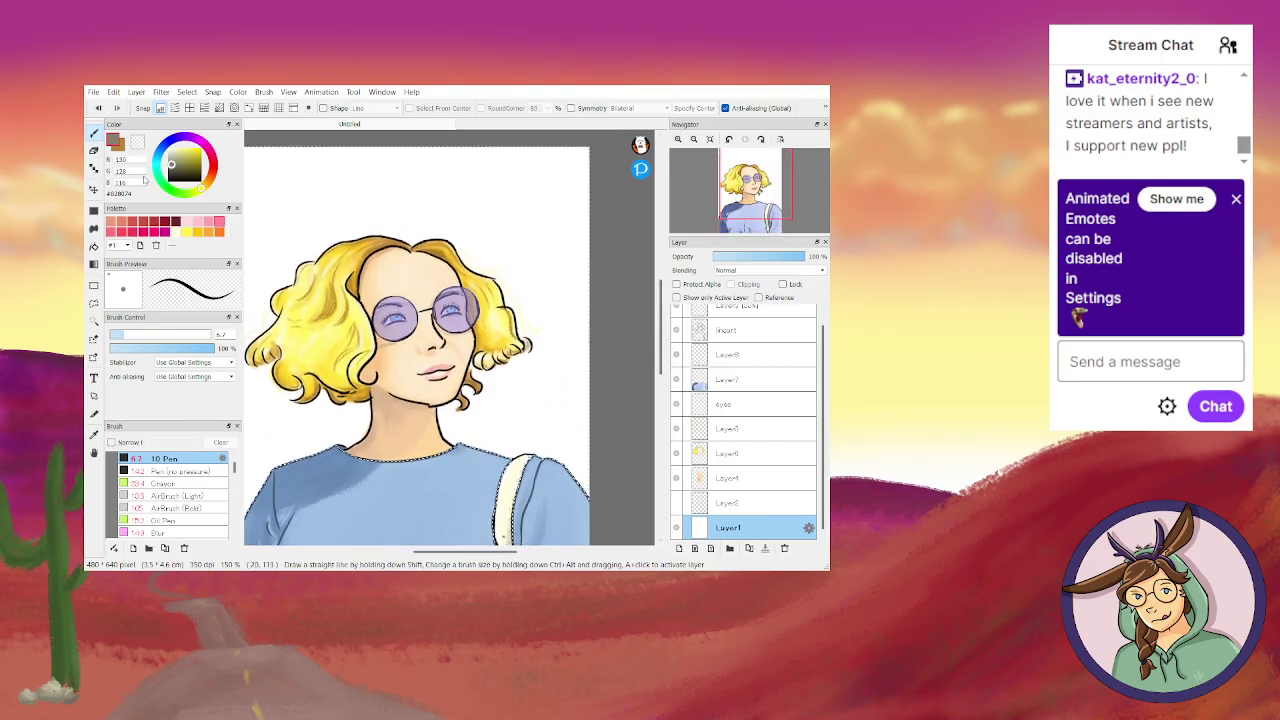
left_click(155, 167)
left_click(183, 155)
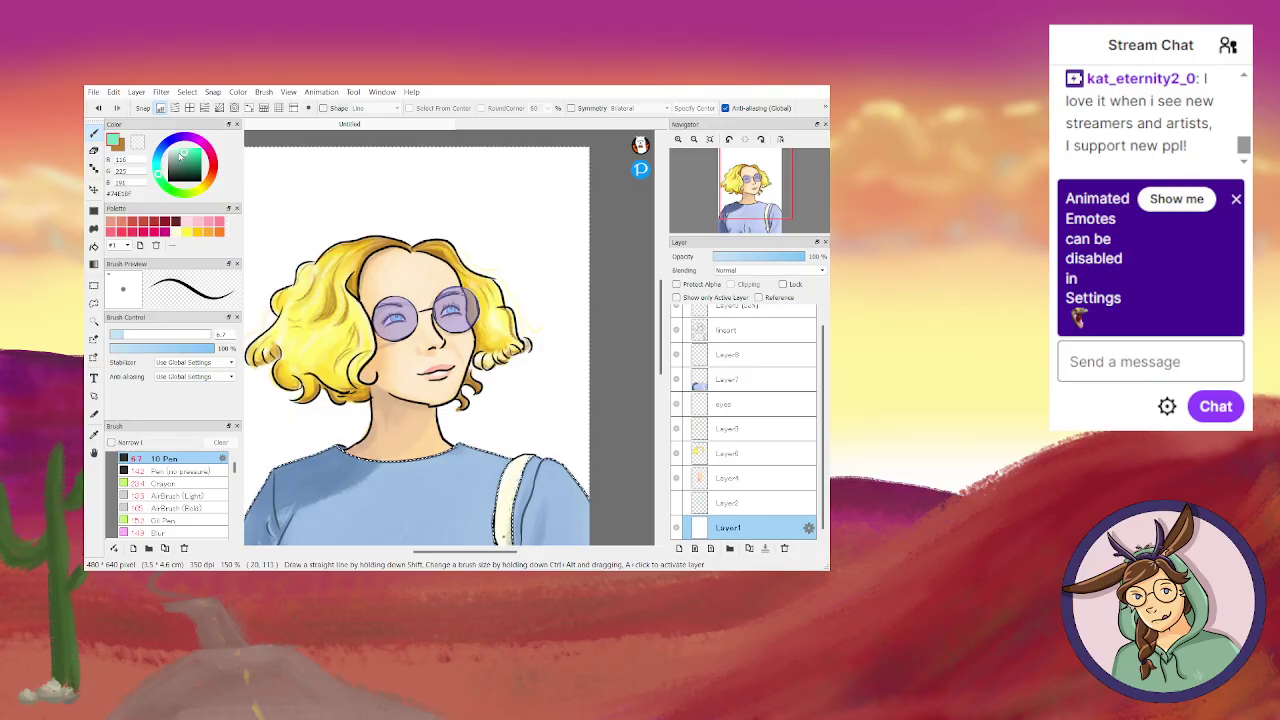
left_click(177, 157)
left_click(156, 166)
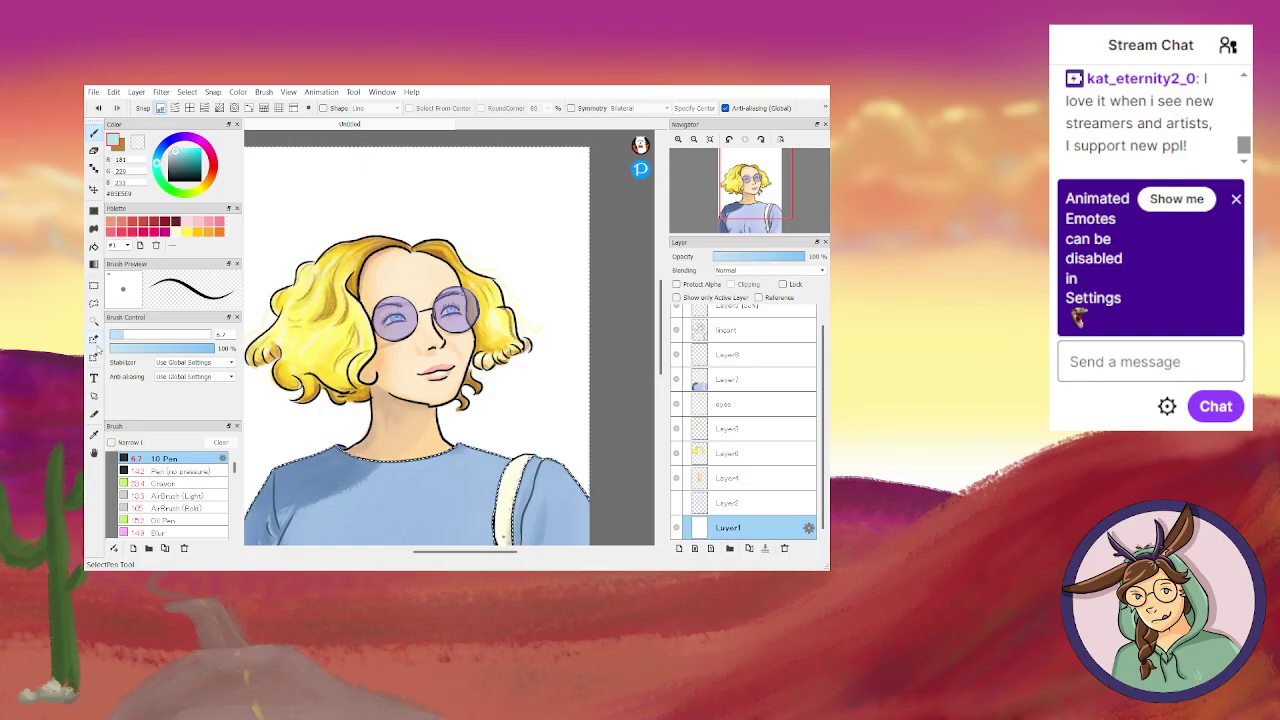
left_click(120, 150)
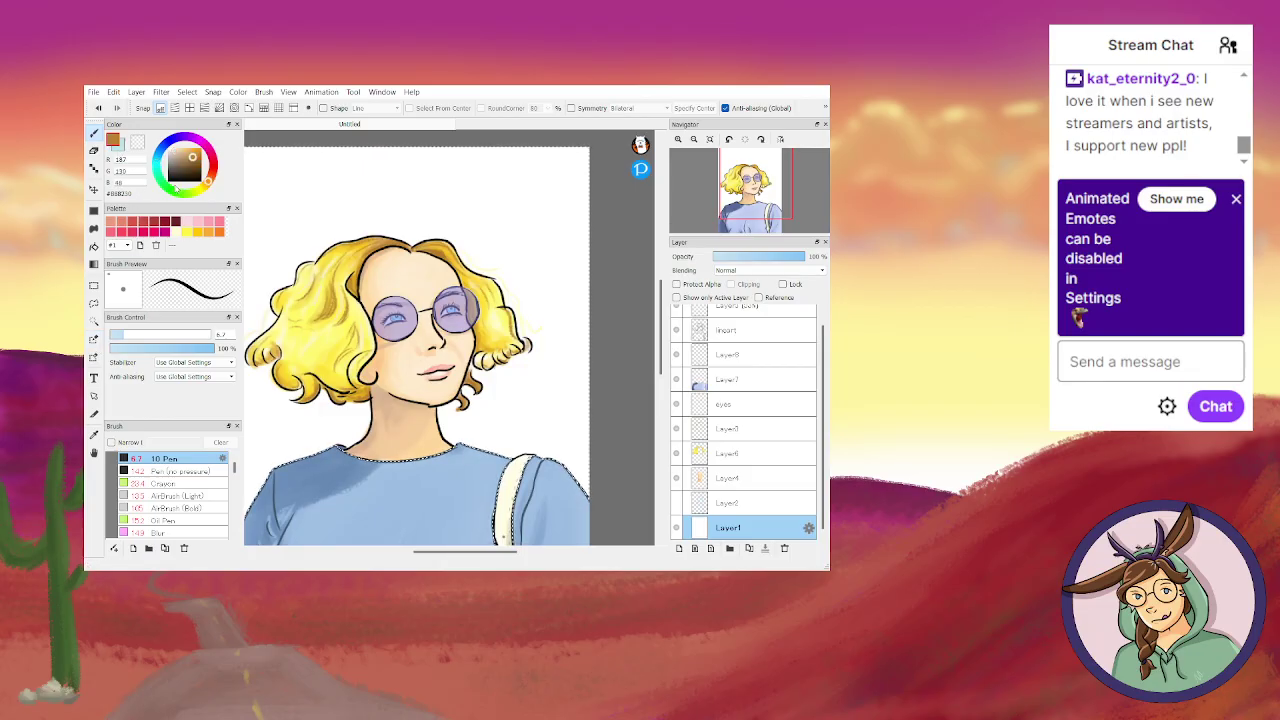
left_click(170, 190)
left_click(192, 170)
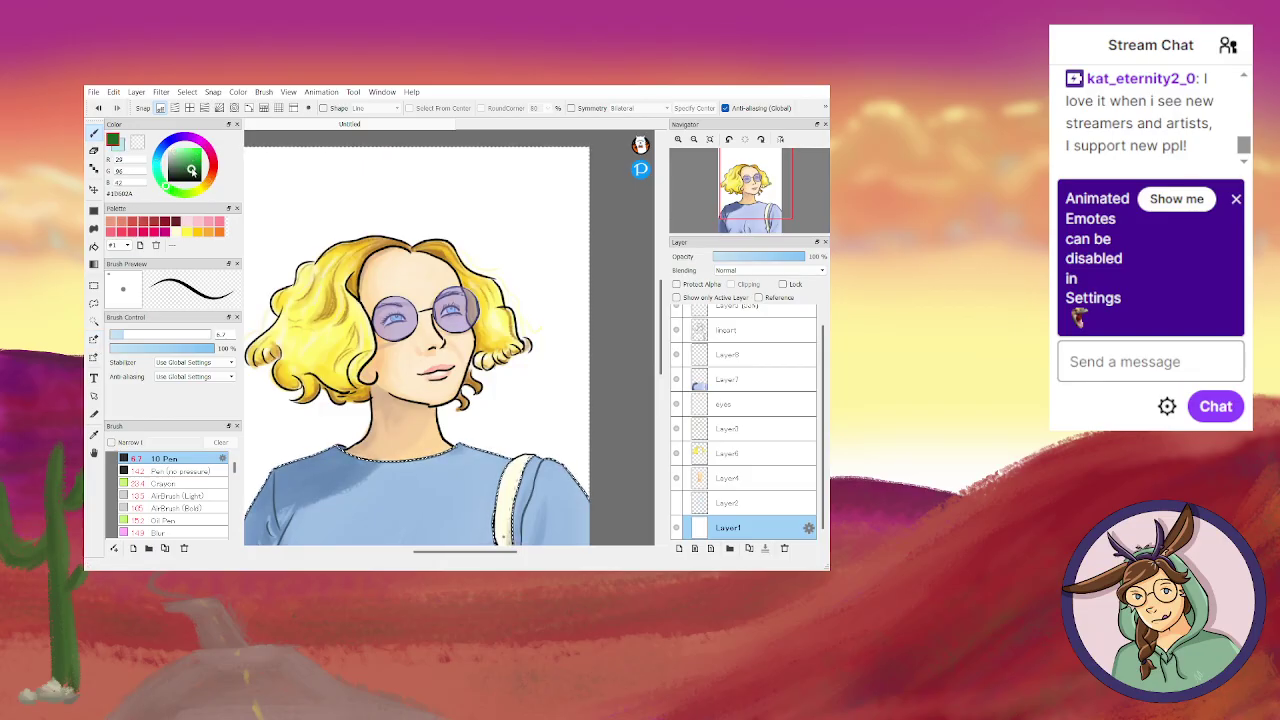
left_click(116, 144)
Try linear Foreground-Background gradients on Layer1, running from pale aqua at the bottom to dark green above the head.
key("g")
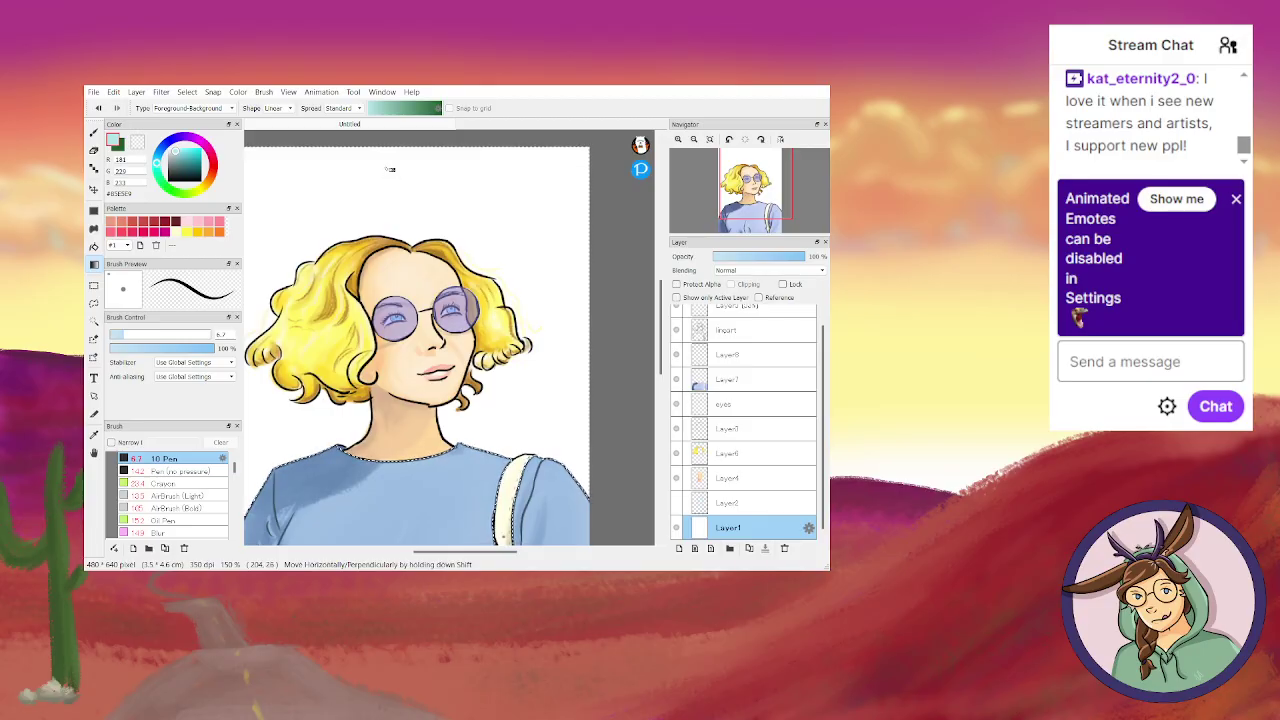
mouse_move(401, 528)
left_mouse_down()
mouse_move(386, 210)
mouse_move(404, 206)
left_mouse_up()
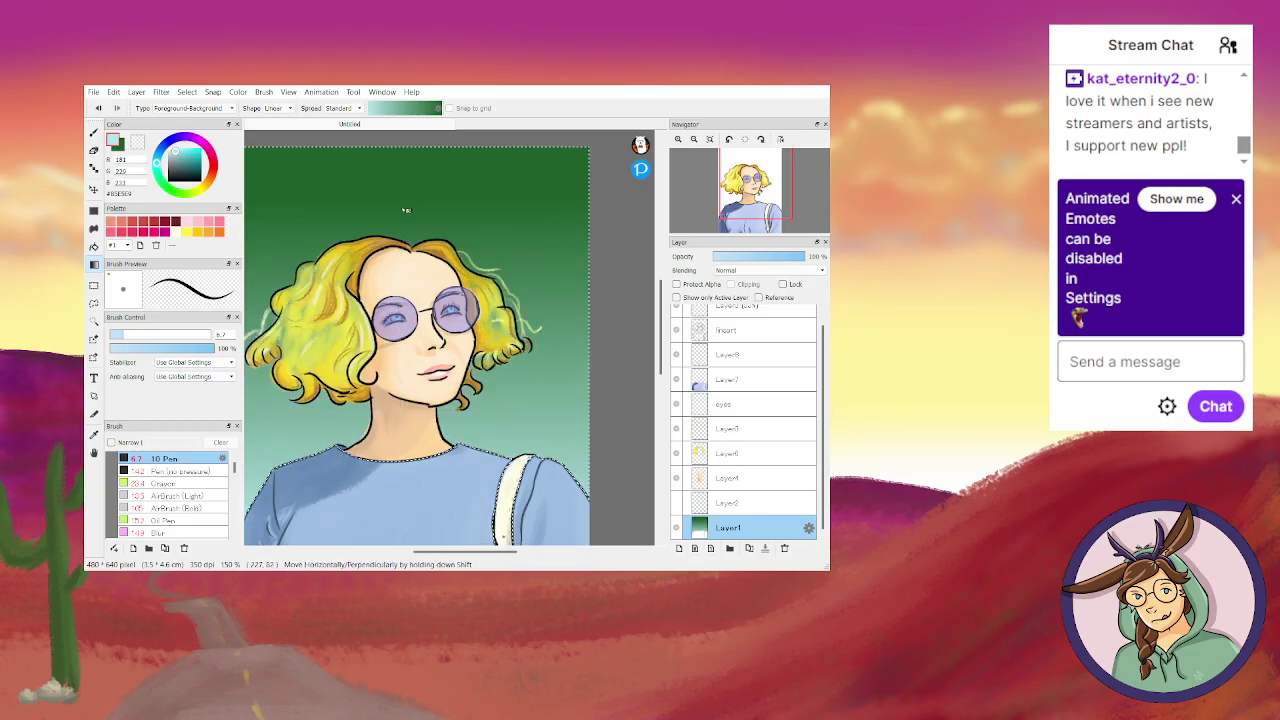
left_click_drag(403, 547, 401, 138)
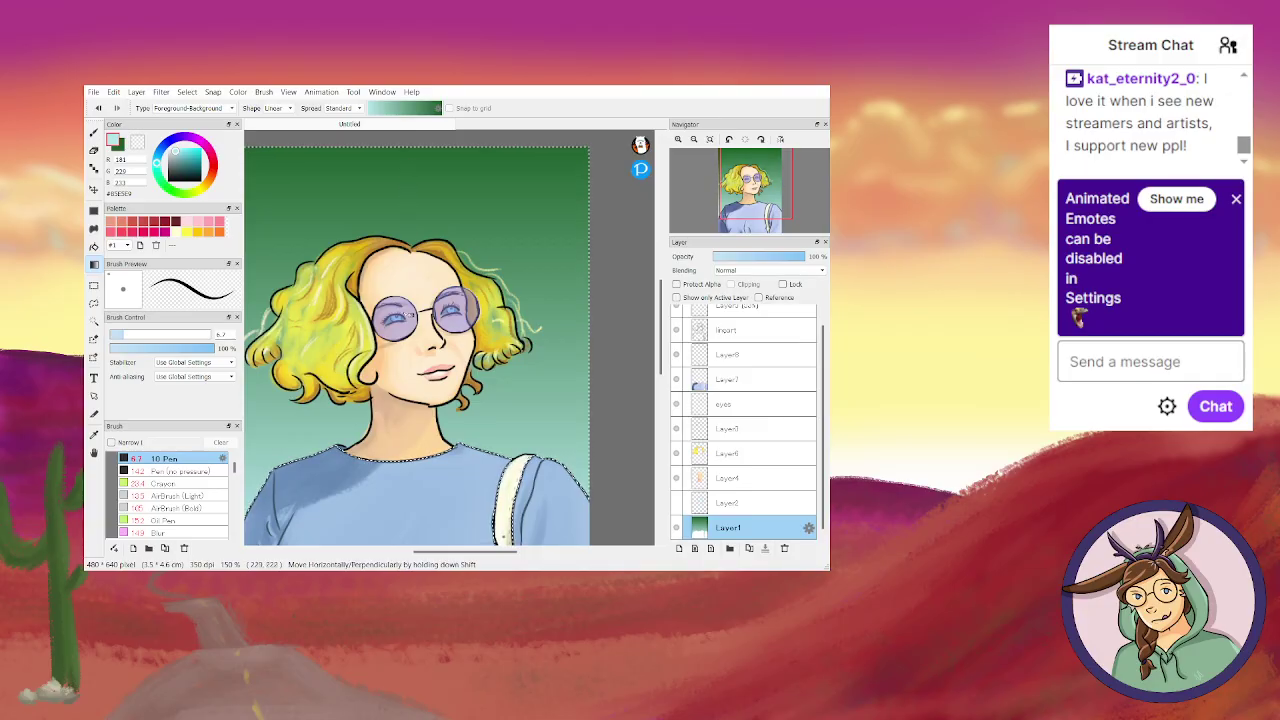
left_click_drag(405, 222, 406, 194)
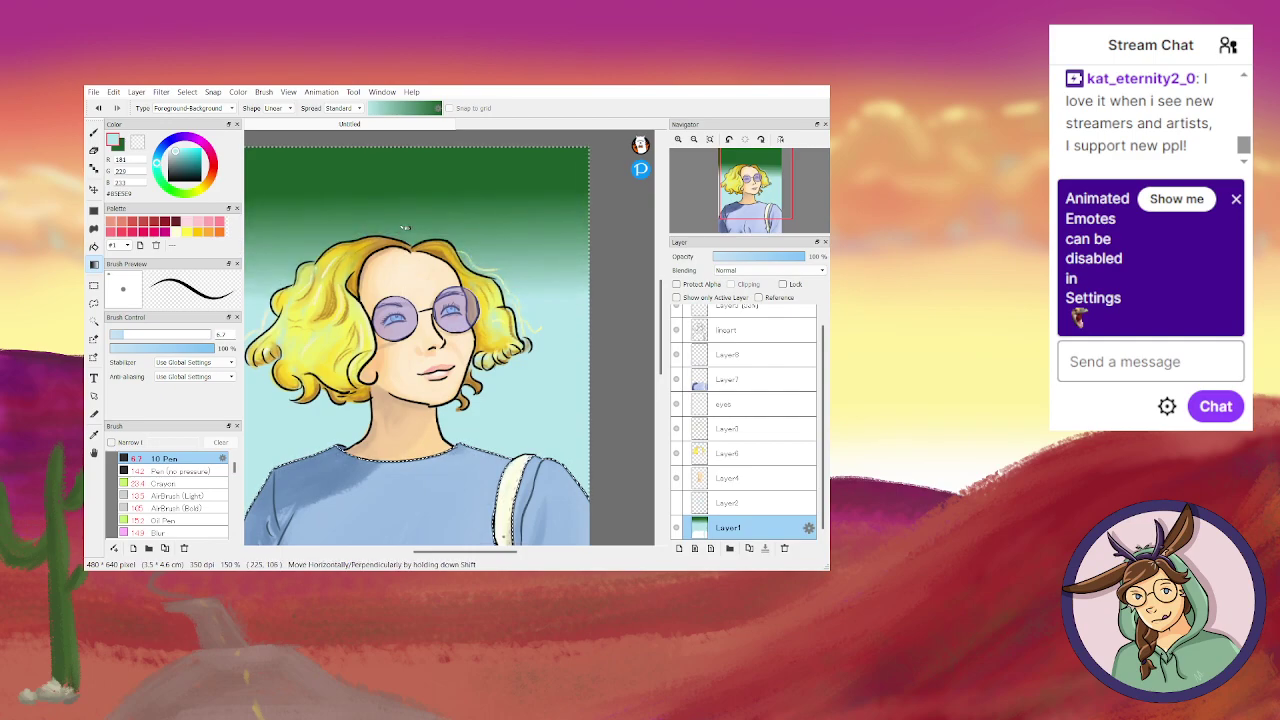
left_click_drag(412, 404, 415, 215)
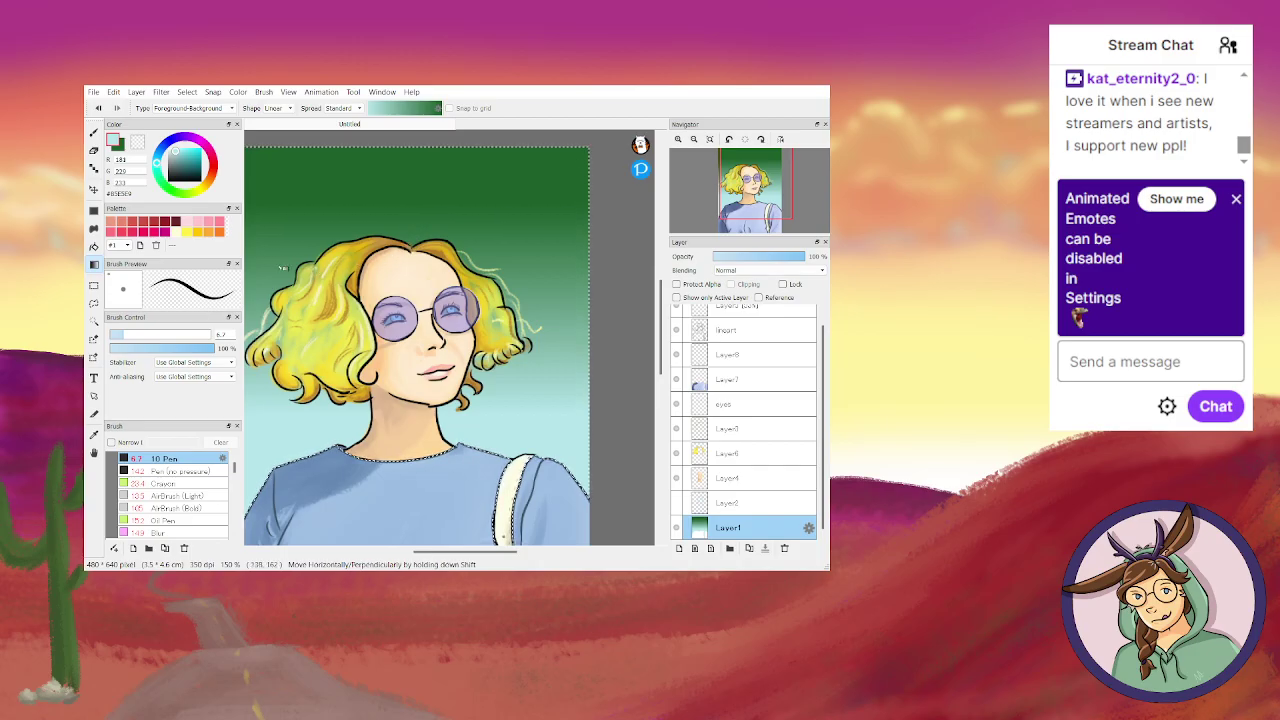
Try erasing the green backdrop behind the blonde hair on Layer1 with an enlarged Eraser.
key("e")
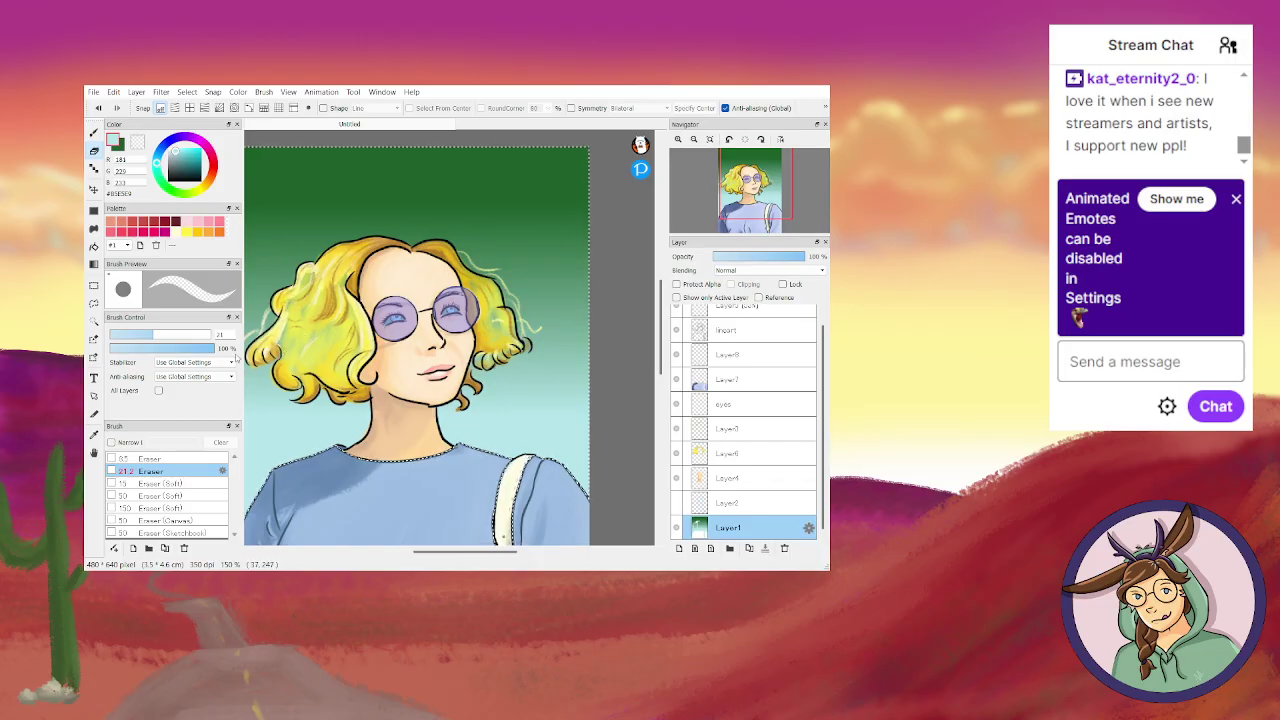
key("bracketright")
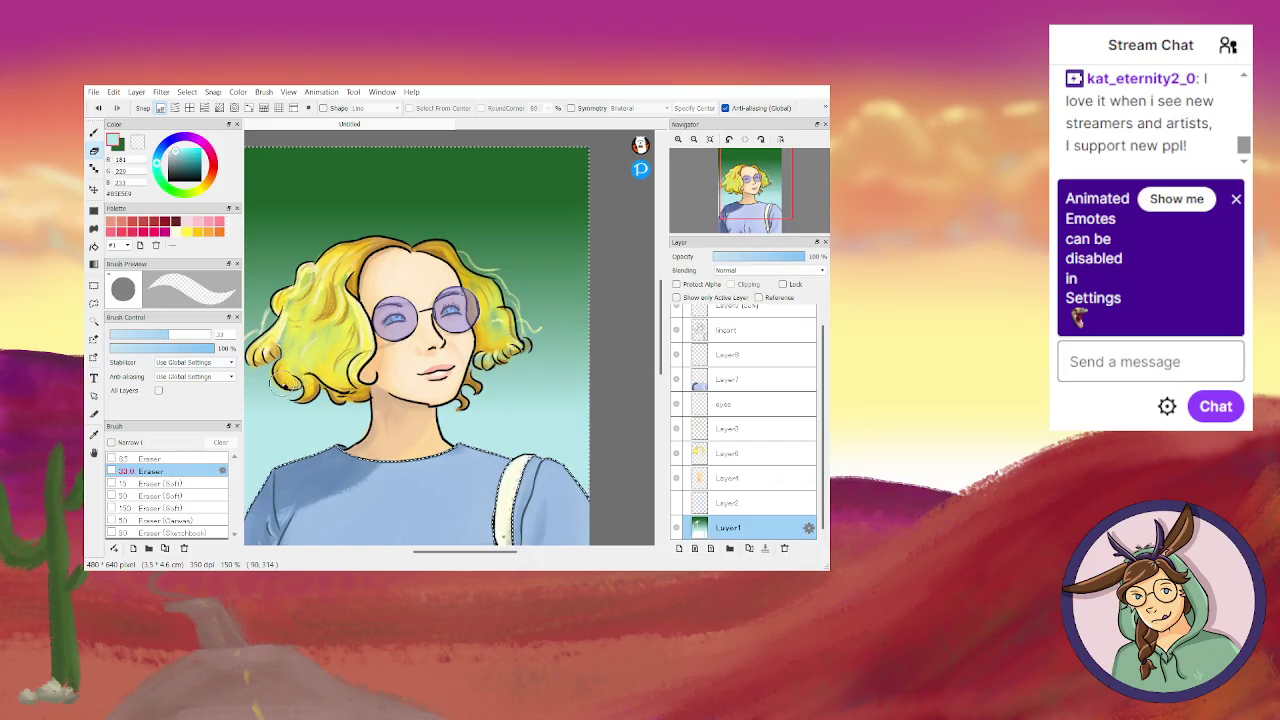
mouse_move(282, 365)
left_mouse_down()
mouse_move(314, 271)
mouse_move(294, 344)
mouse_move(323, 284)
mouse_move(343, 300)
mouse_move(333, 333)
left_mouse_up()
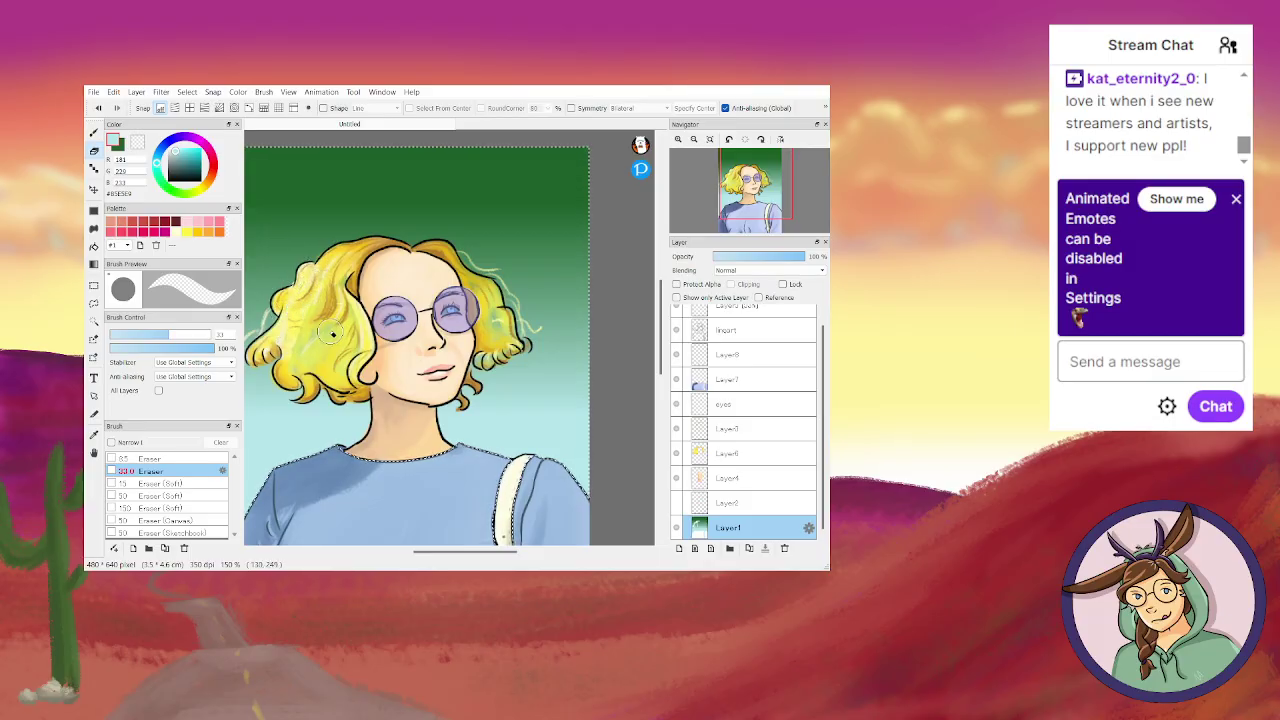
Undo the eraser strokes made behind the hair.
left_click(98, 108)
left_click(98, 108)
left_click(98, 108)
left_click(98, 108)
left_click(98, 108)
left_click(98, 108)
left_click(98, 108)
left_click(98, 108)
left_click(98, 108)
left_click(98, 108)
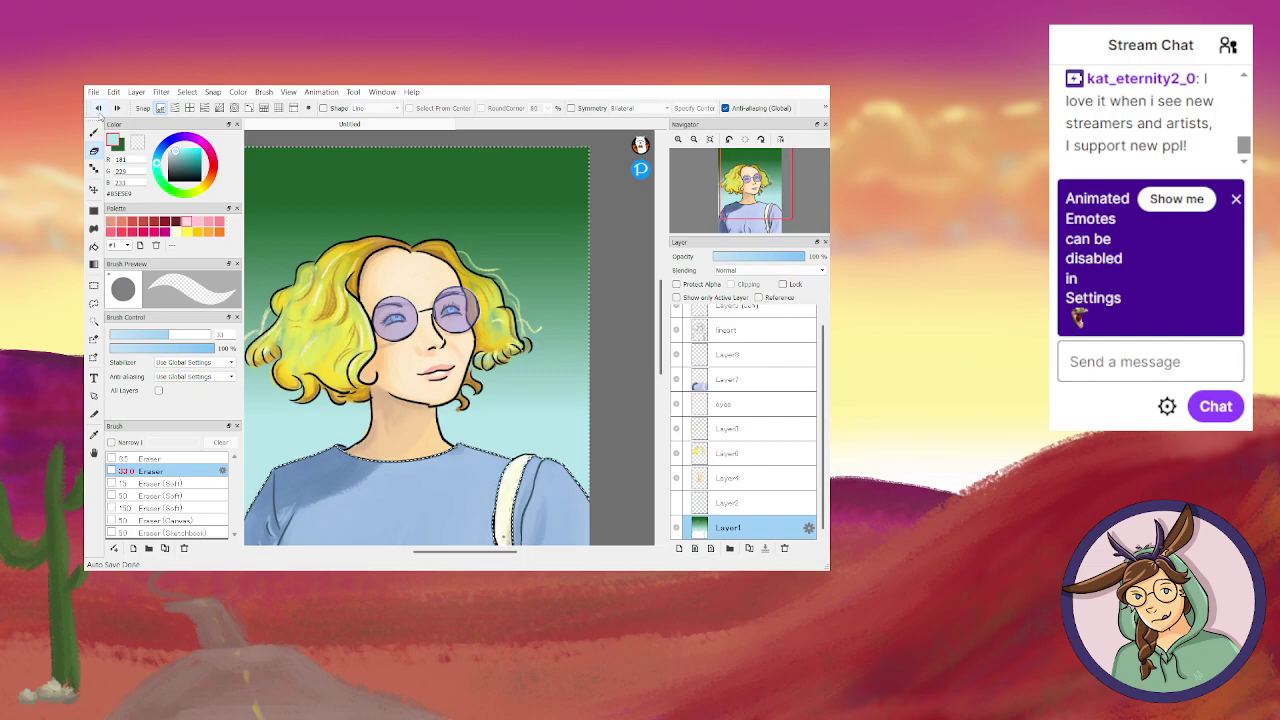
left_click(98, 108)
left_click(98, 108)
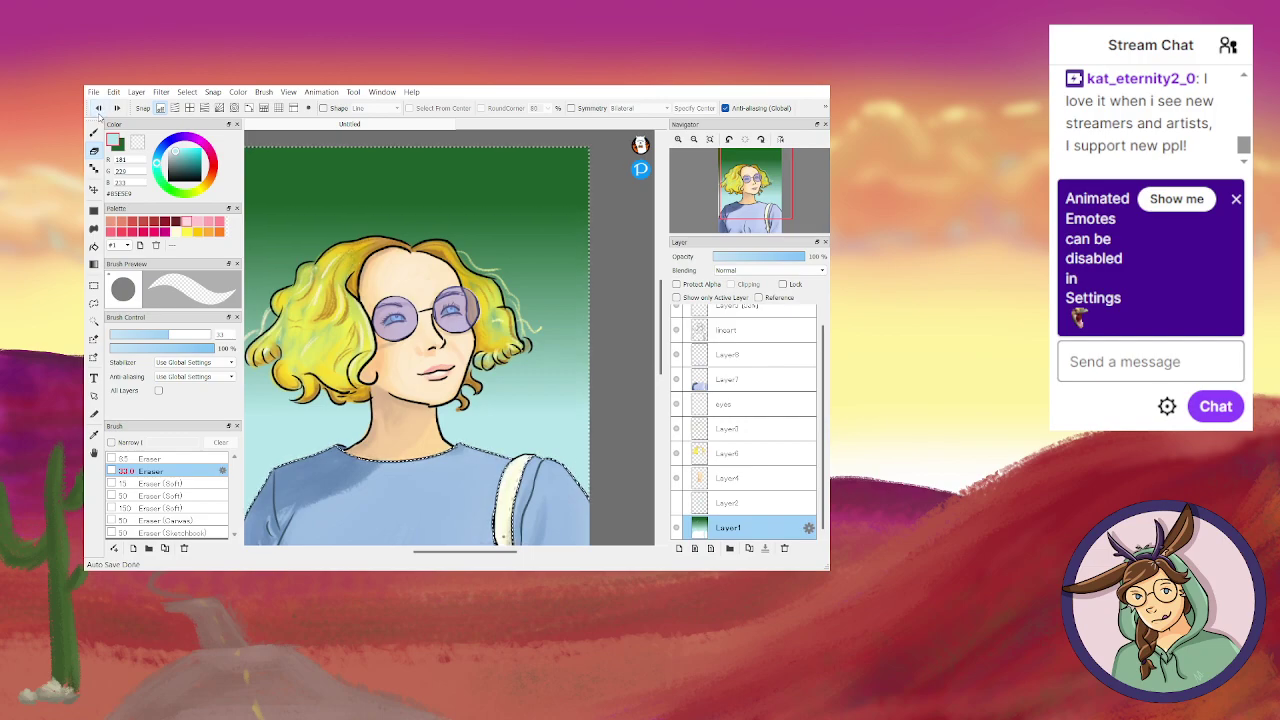
Try painting white behind the hair's edges on Layer1 with the Pen (no pressure) at 14.2.
left_click(114, 141)
left_click(167, 147)
left_click(94, 132)
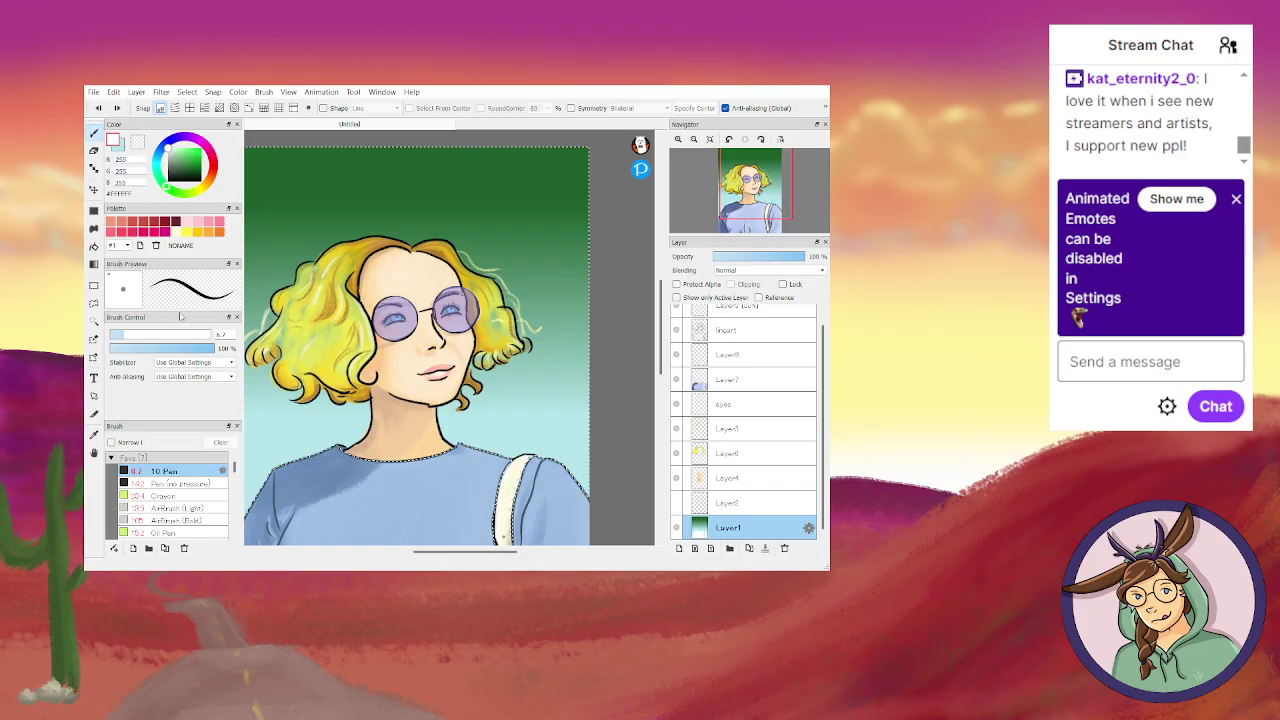
left_click(200, 483)
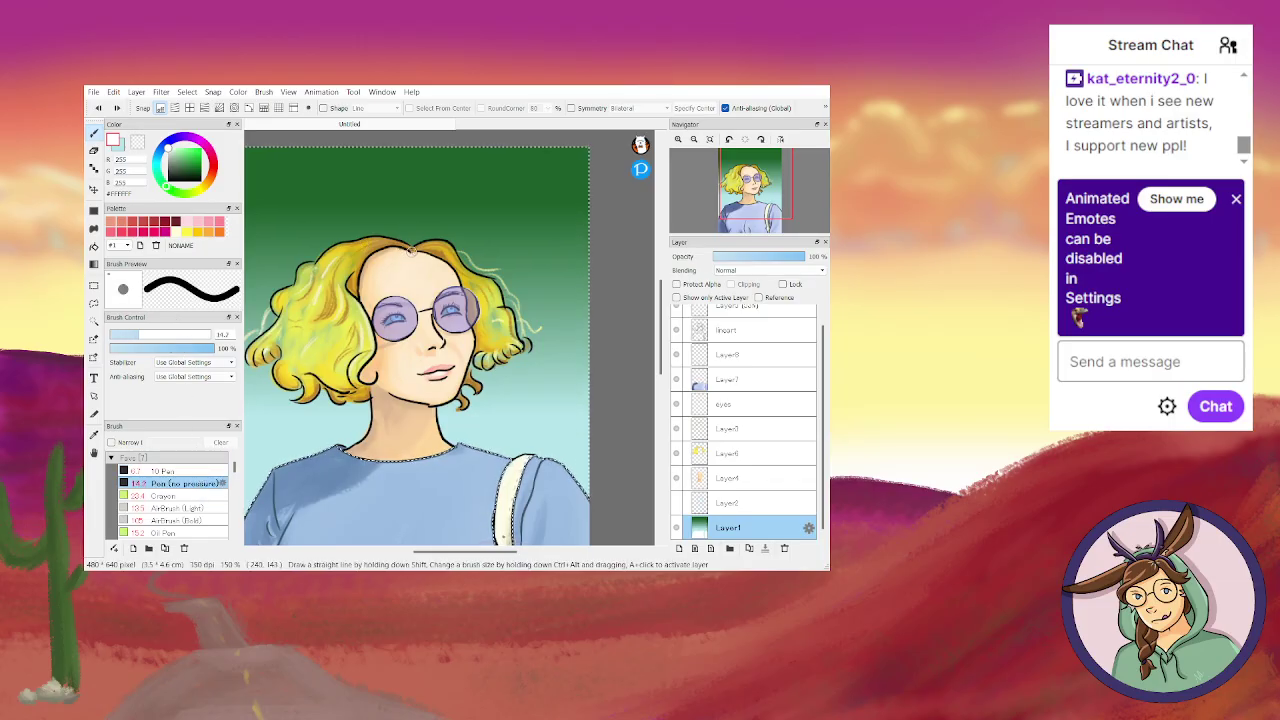
left_click_drag(397, 243, 412, 241)
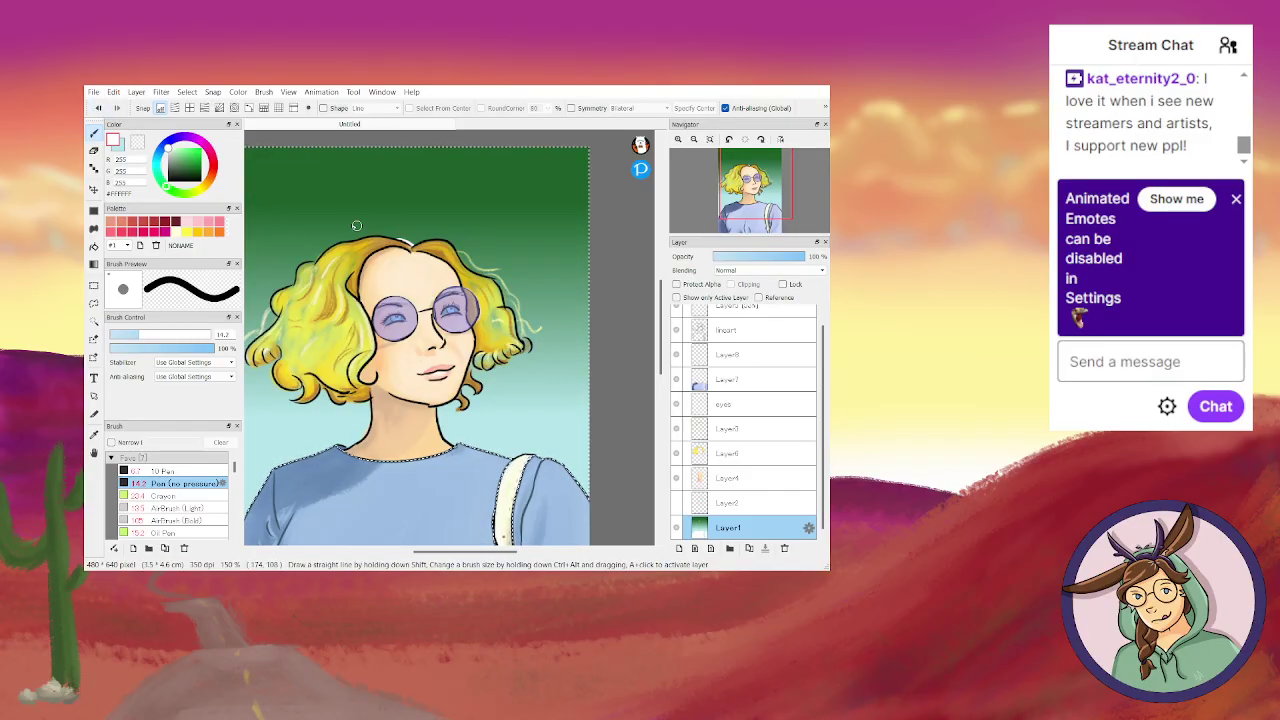
left_click(98, 107)
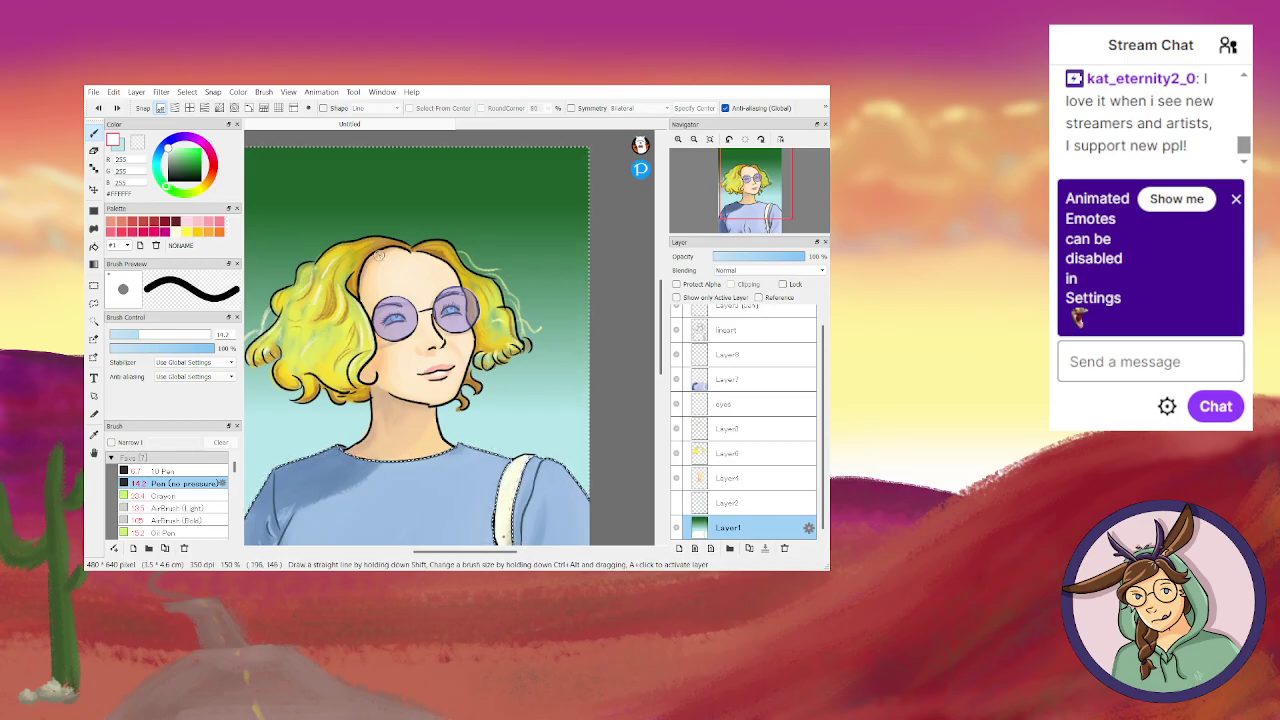
scroll(346, 241, "up", 1)
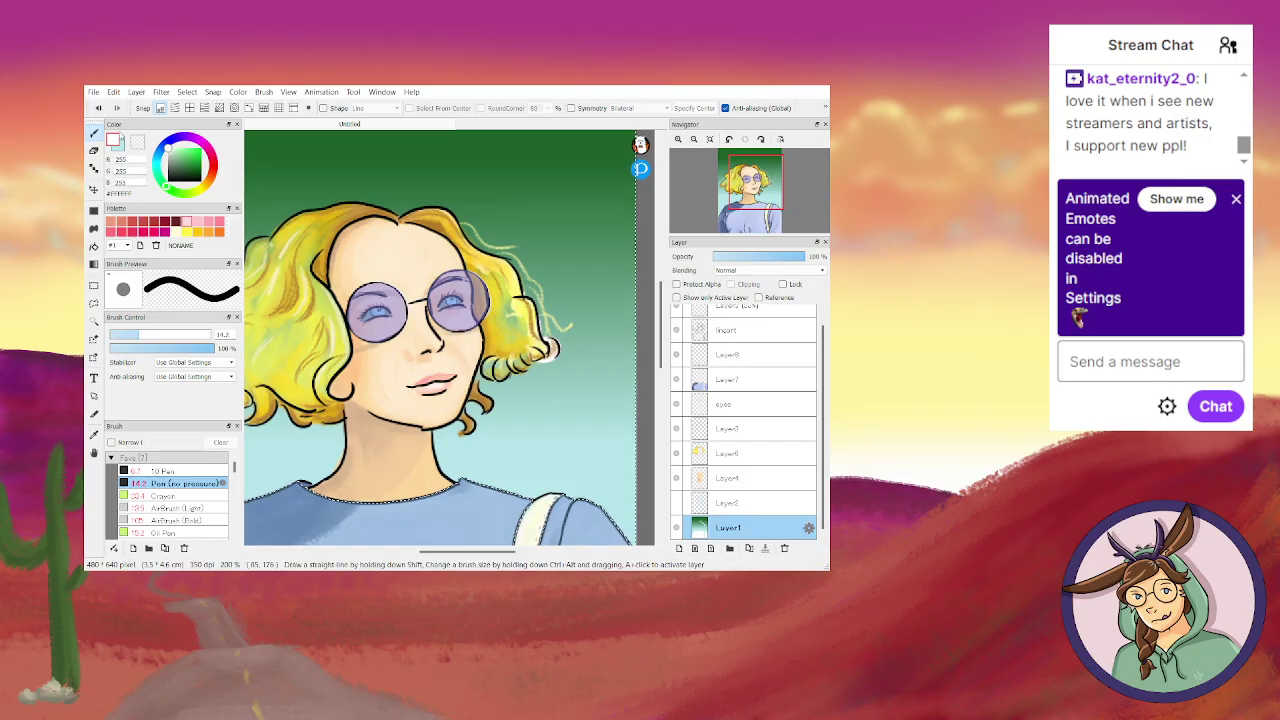
Undo the white strokes and all the gradient fills on Layer1, back to the plain white background.
left_click(98, 107)
left_click(98, 107)
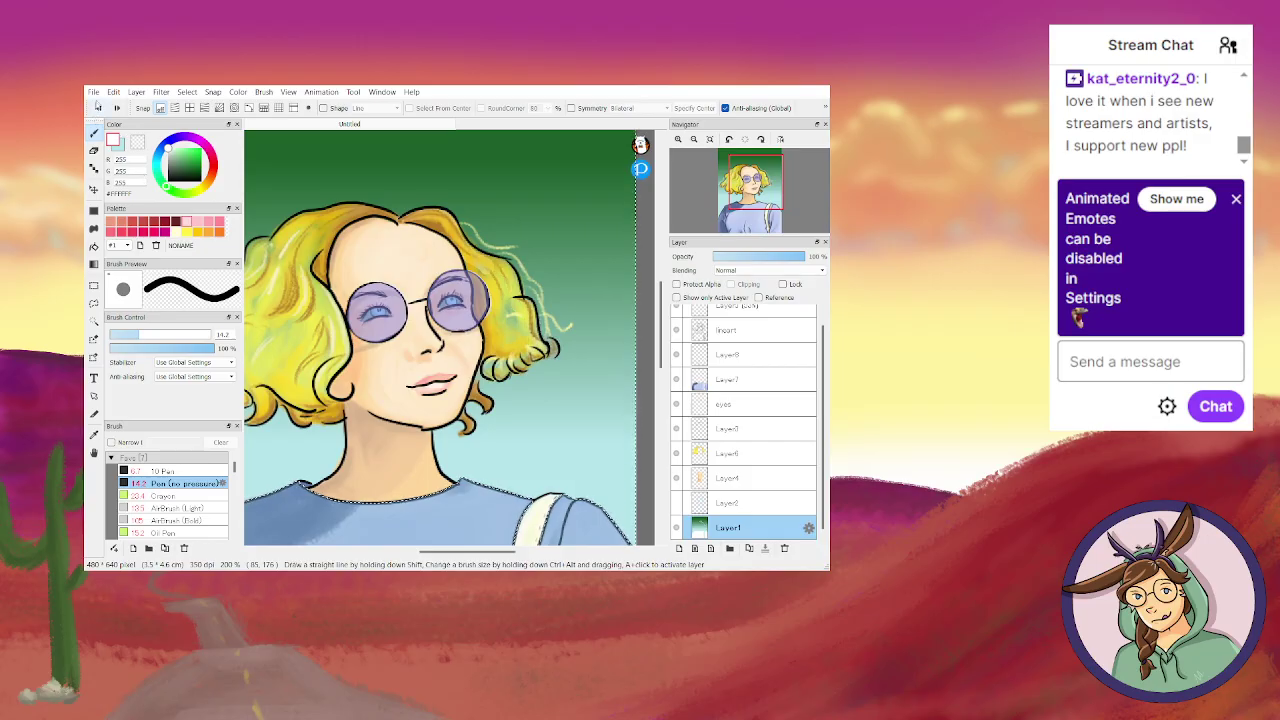
left_click(98, 107)
left_click(98, 107)
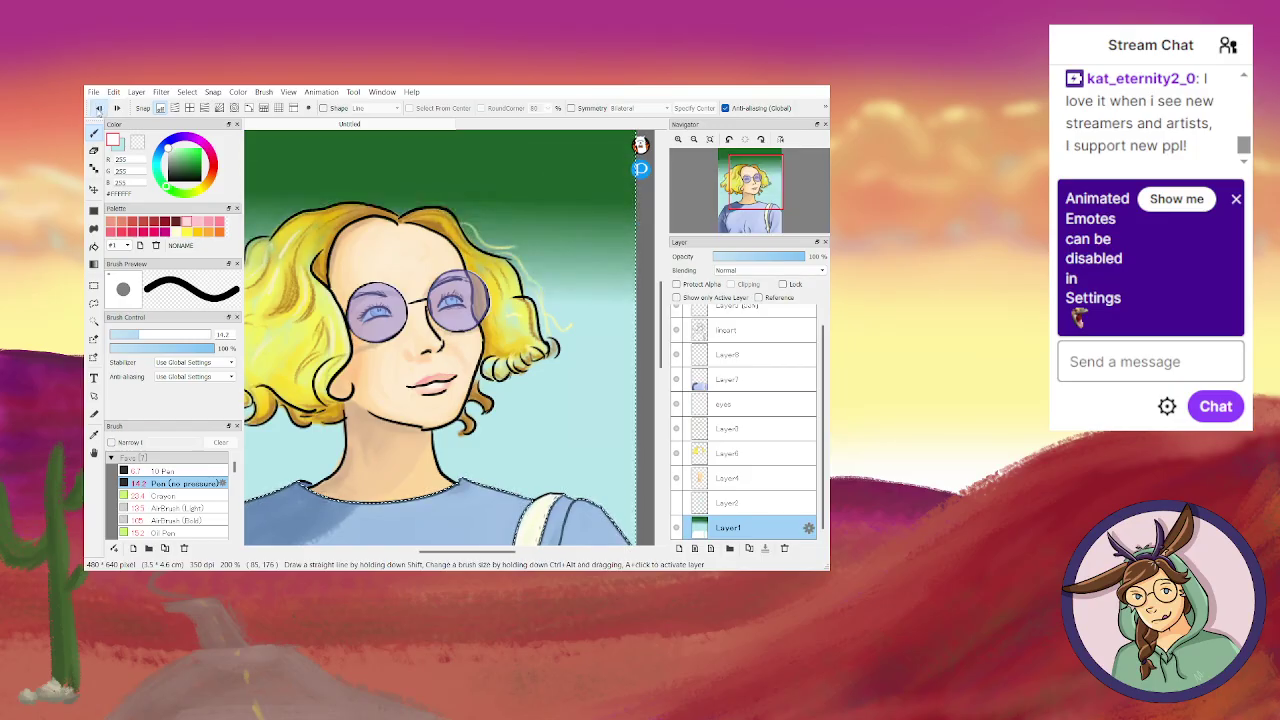
left_click(98, 107)
left_click(98, 107)
left_click(98, 107)
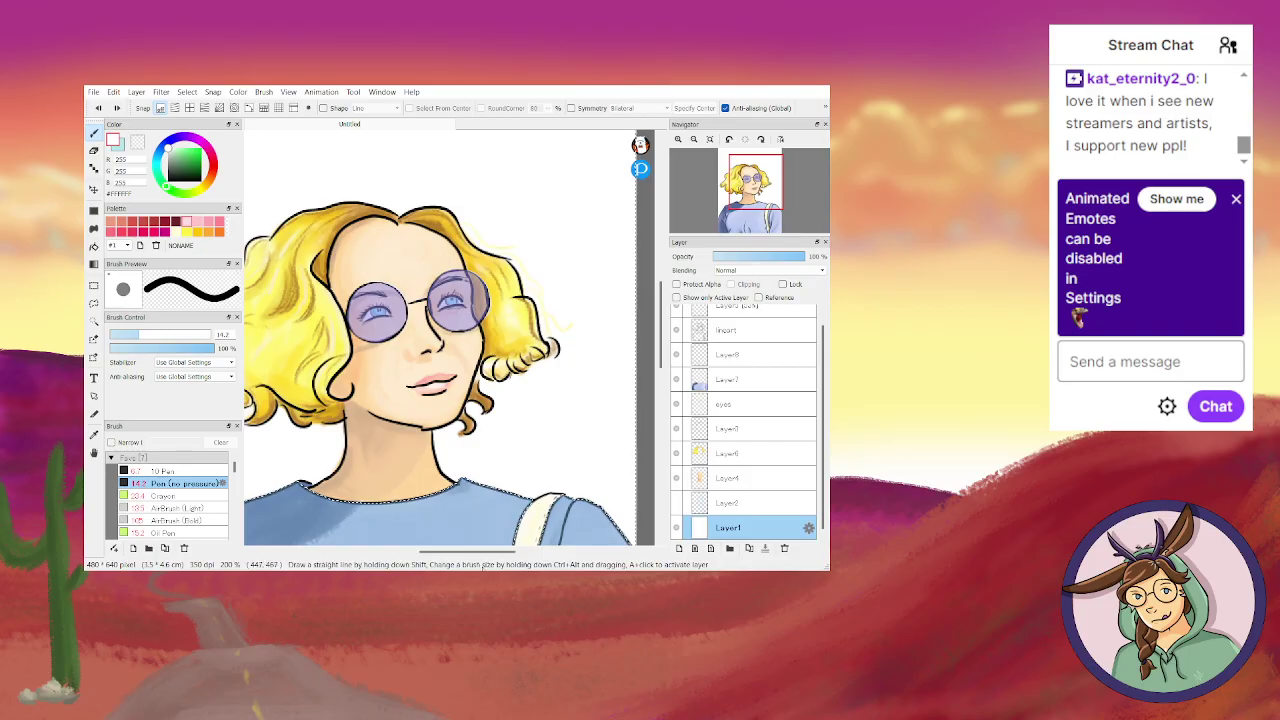
left_click_drag(395, 500, 467, 522)
key("ctrl+minus")
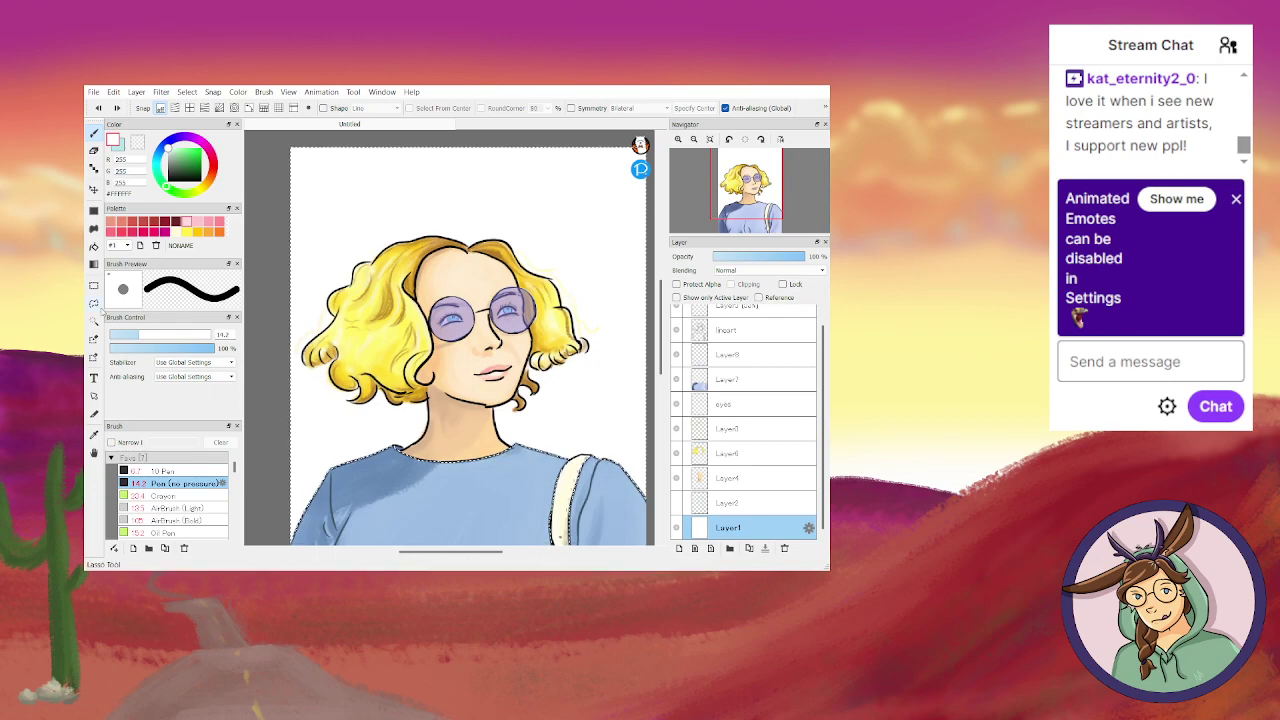
Select the white background around the figure with the Magic Wand, leaving hair, face and shirt outside the selection.
left_click(94, 322)
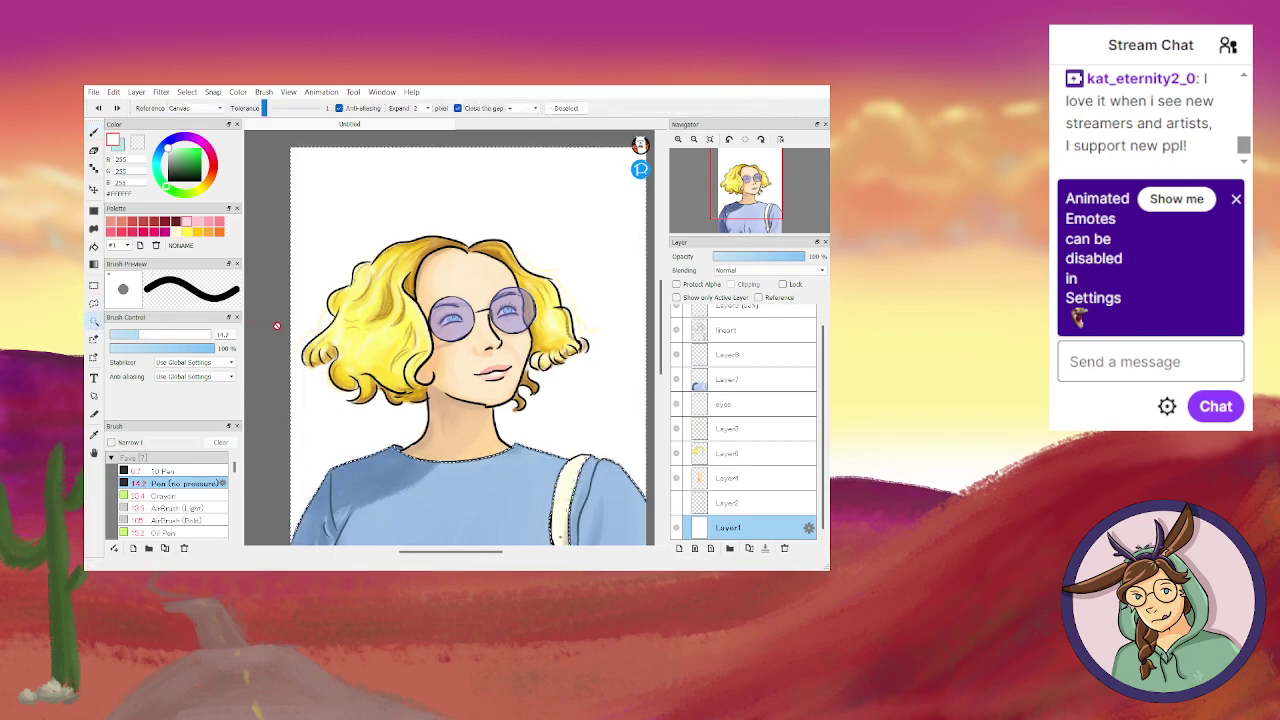
key("ctrl+d")
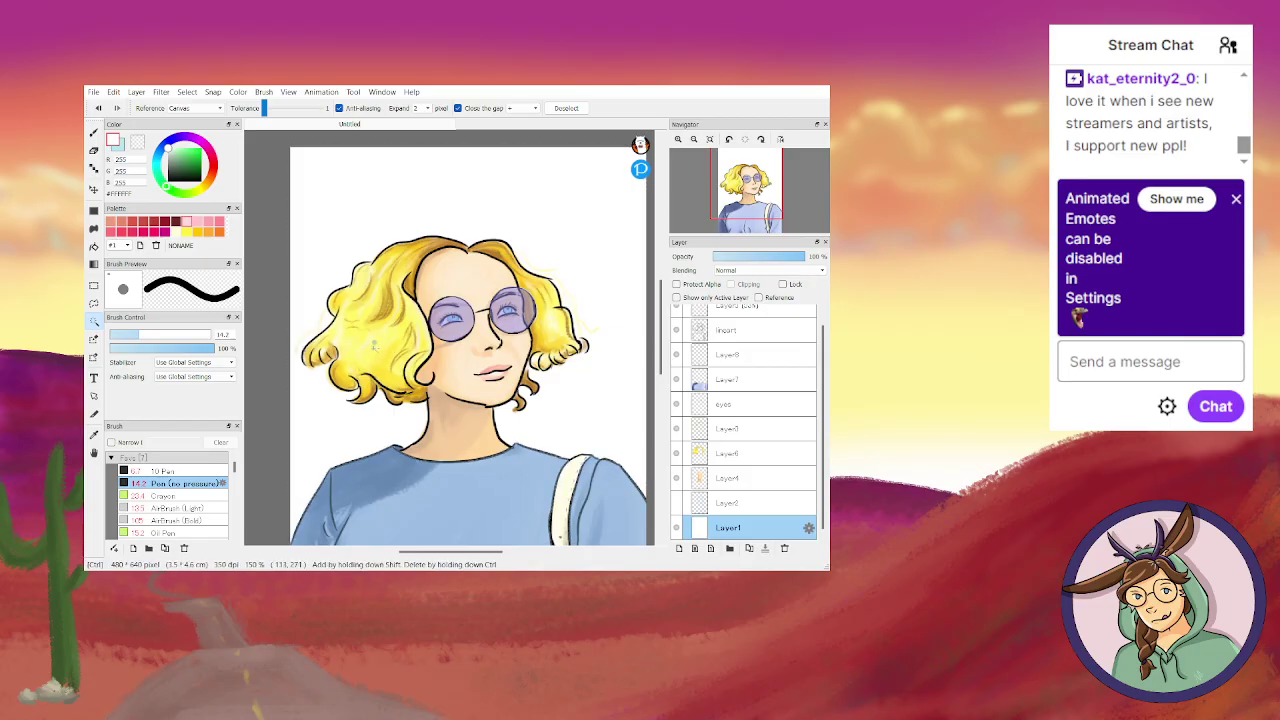
left_click(376, 349)
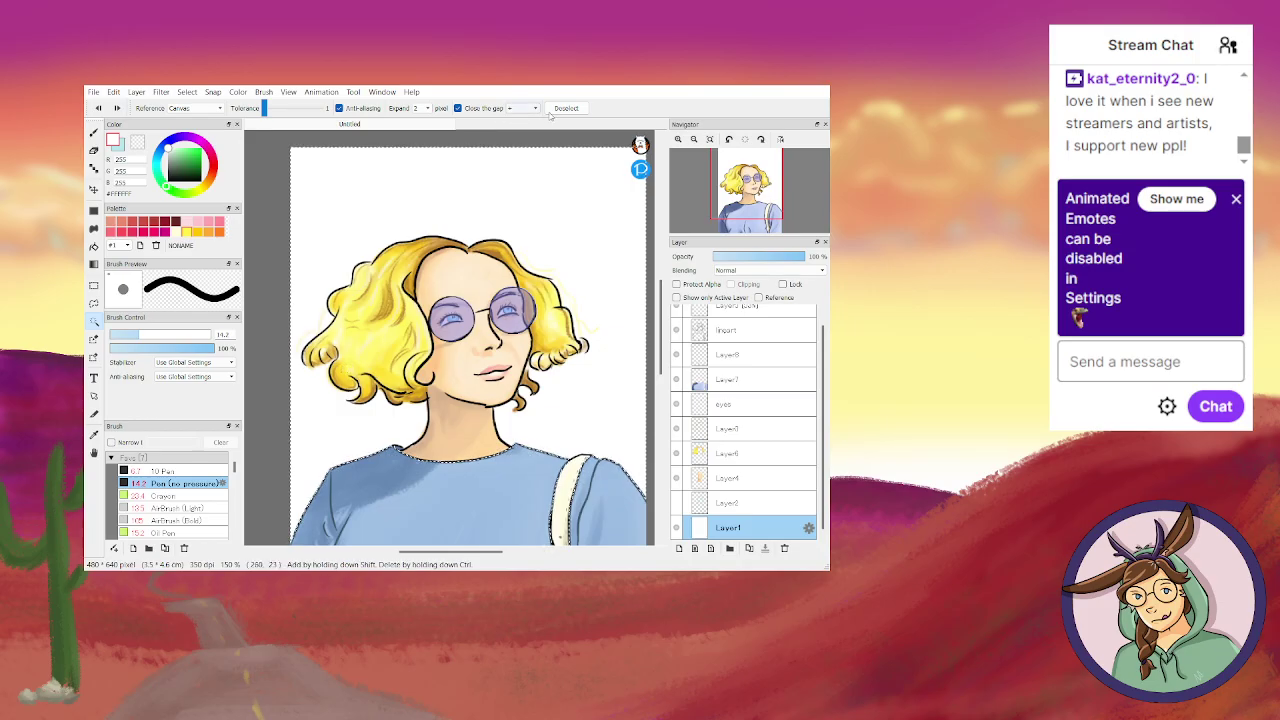
key("ctrl+z")
key("ctrl+z")
left_click(361, 236)
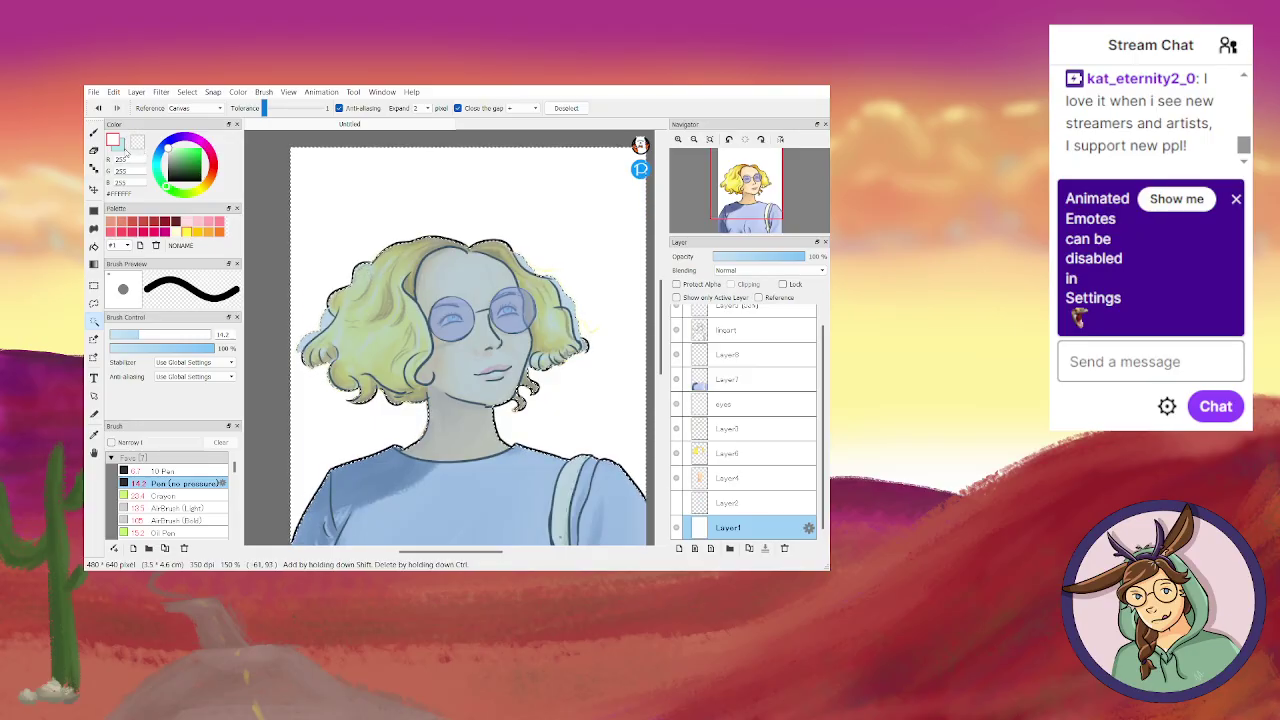
Try filling the selected background on Layer1 with a linear green-to-pale-aqua gradient, ending with green above the head, and clear the selection.
left_click(94, 264)
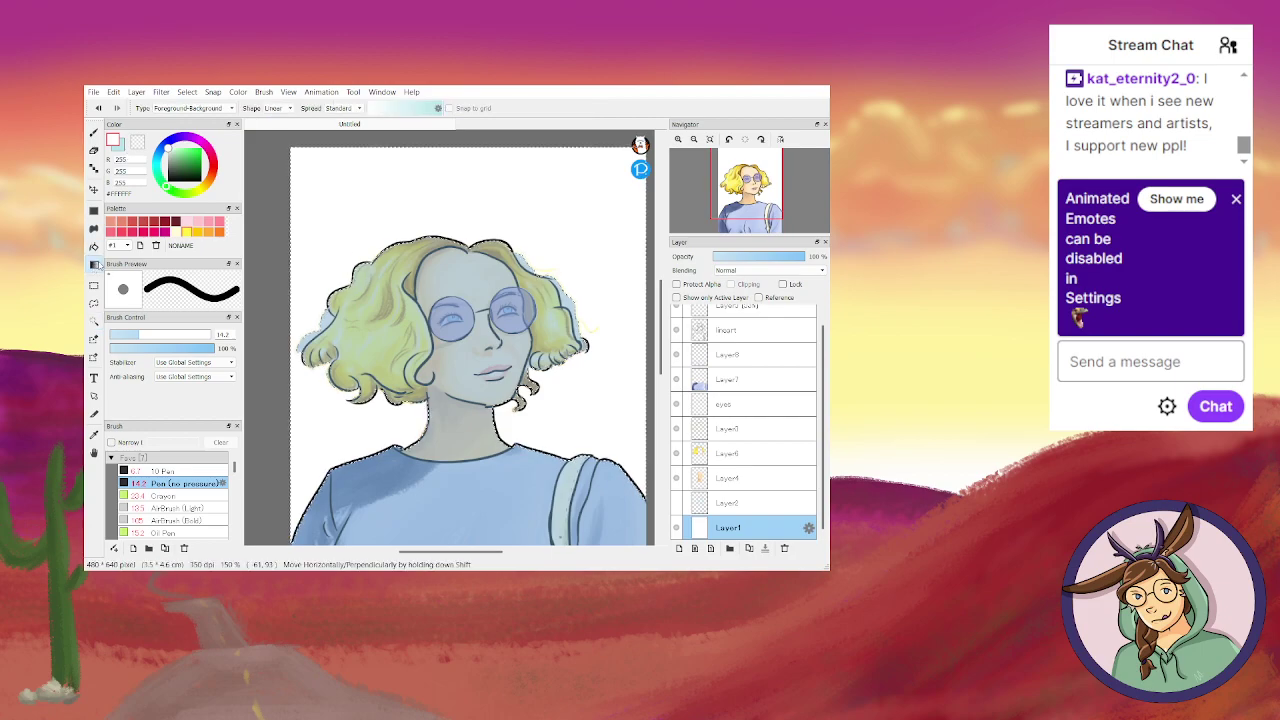
left_click(193, 167)
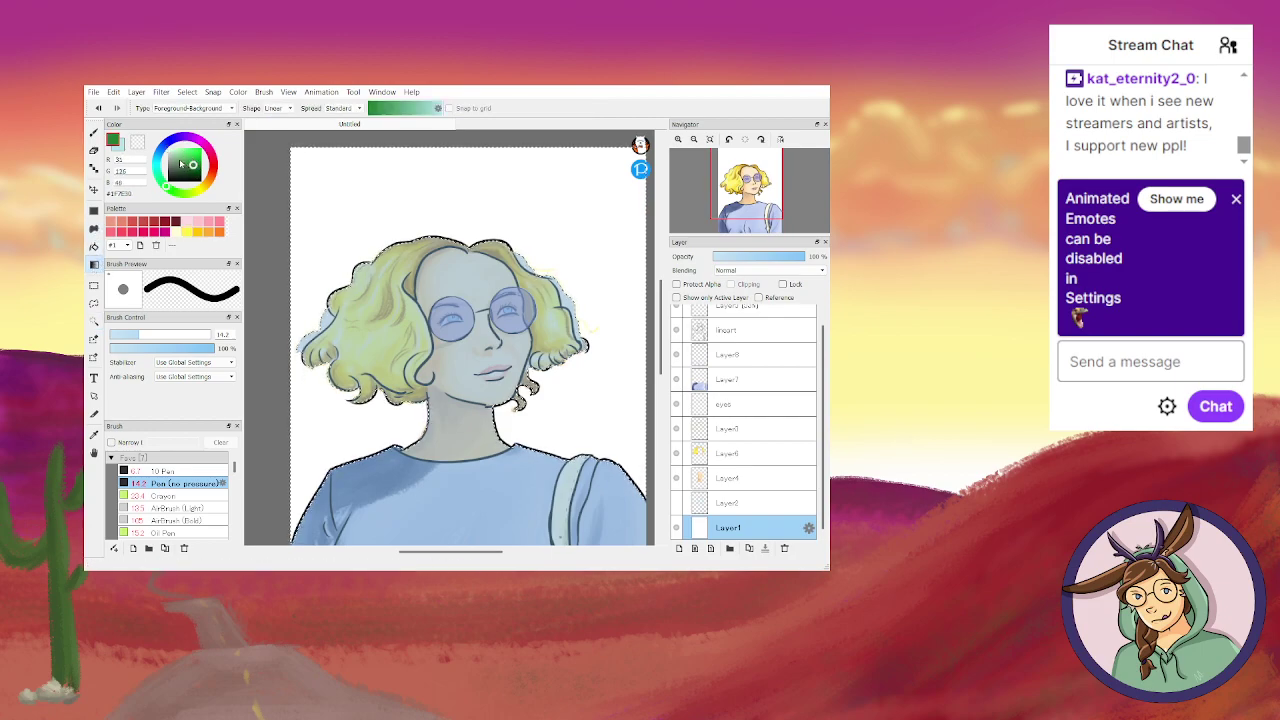
left_click(180, 163)
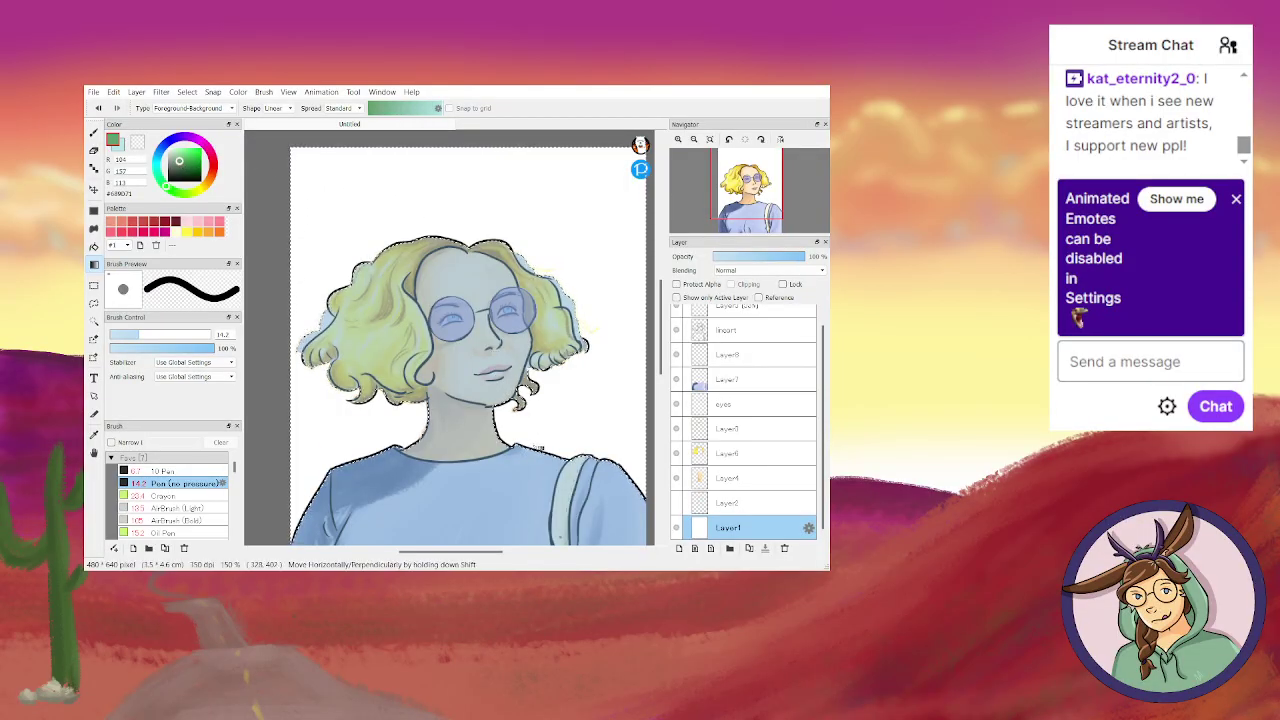
left_click_drag(537, 447, 483, 234)
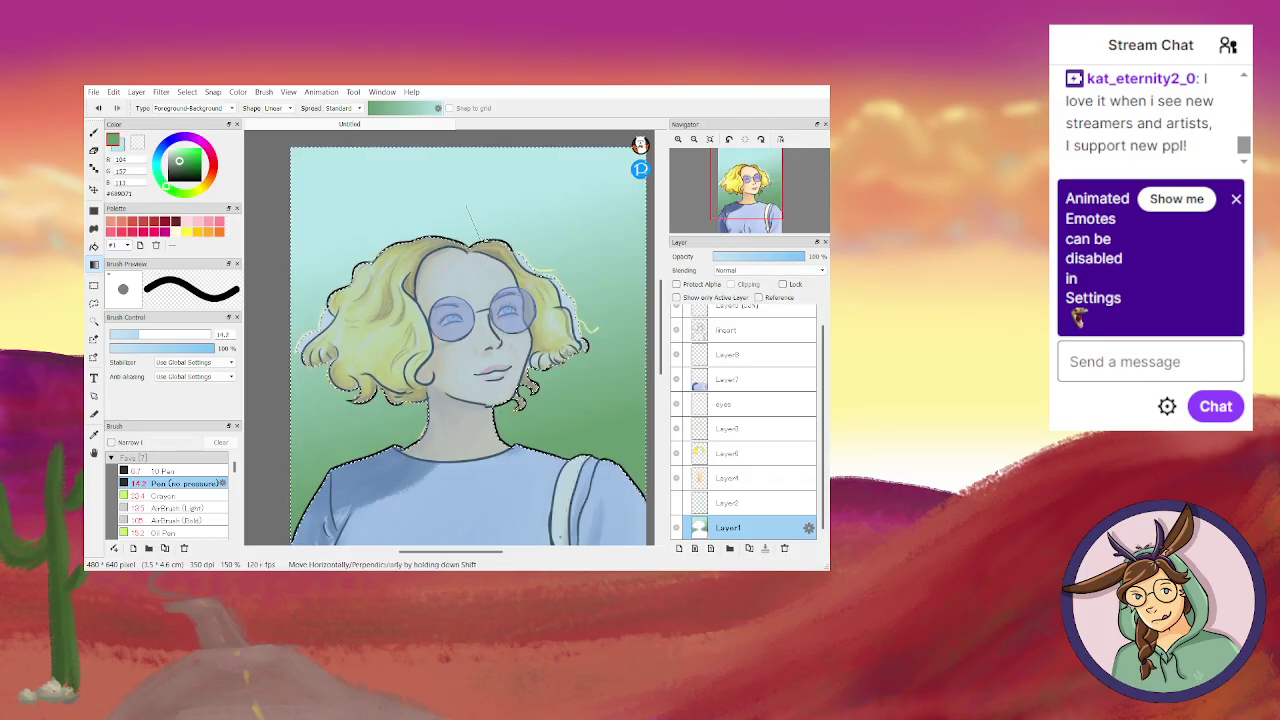
left_click_drag(536, 496, 535, 494)
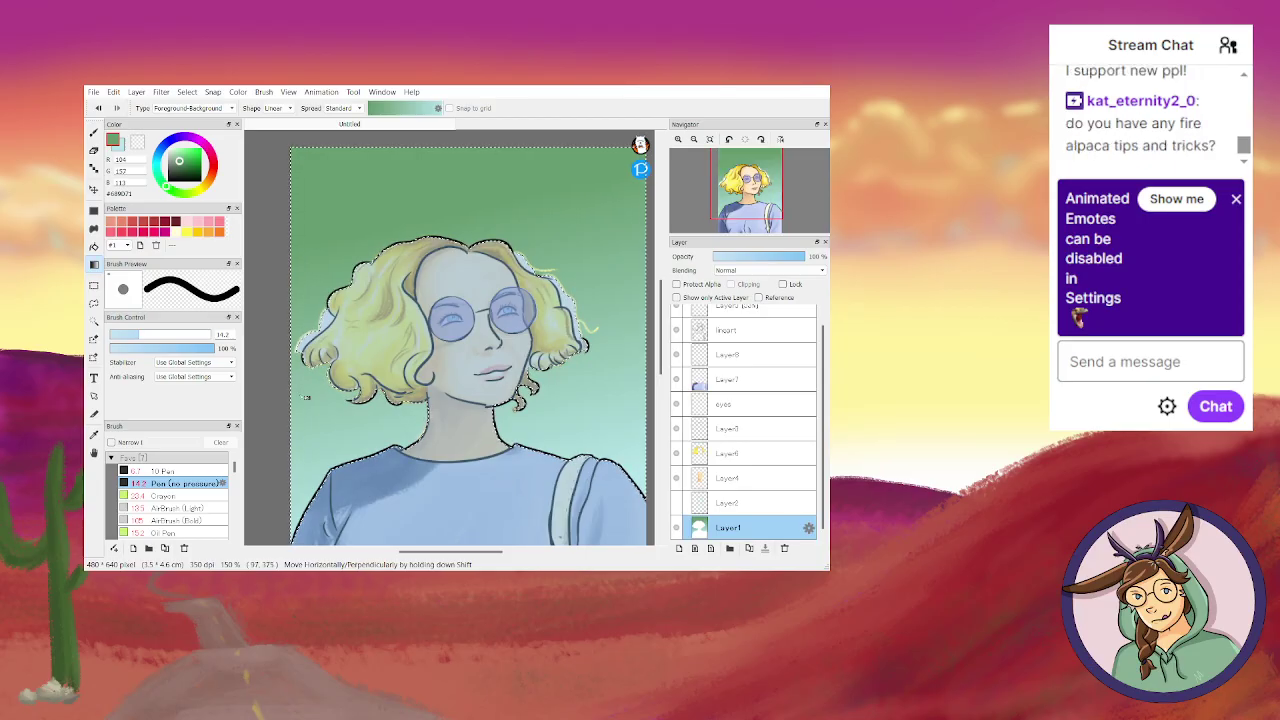
left_click(95, 321)
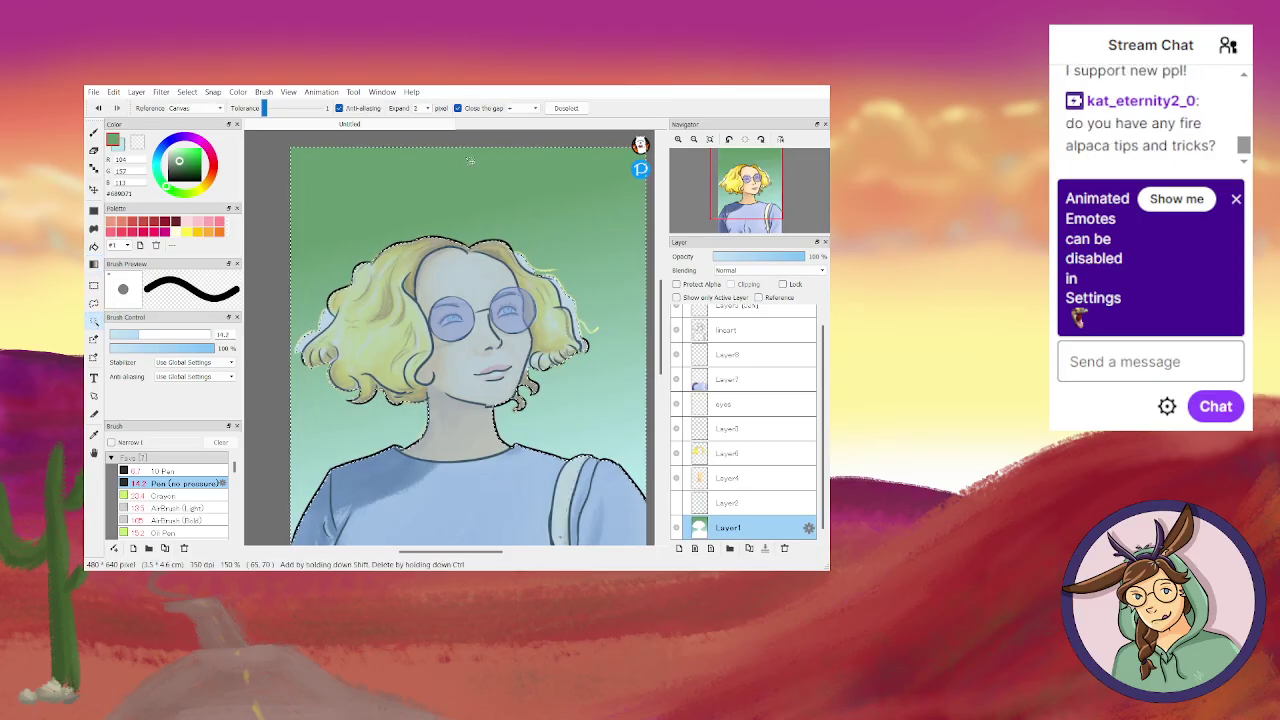
left_click(564, 108)
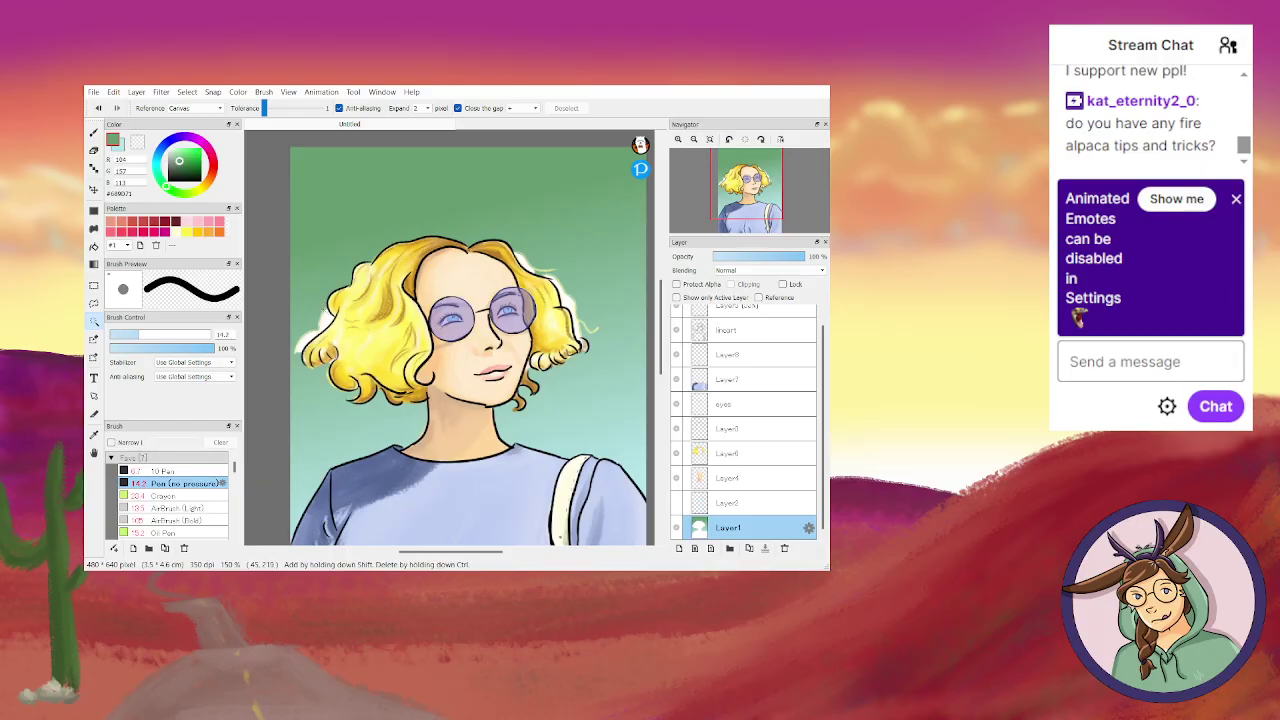
Undo the deselection and the gradient fills on Layer1, back to the white background.
left_click(99, 109)
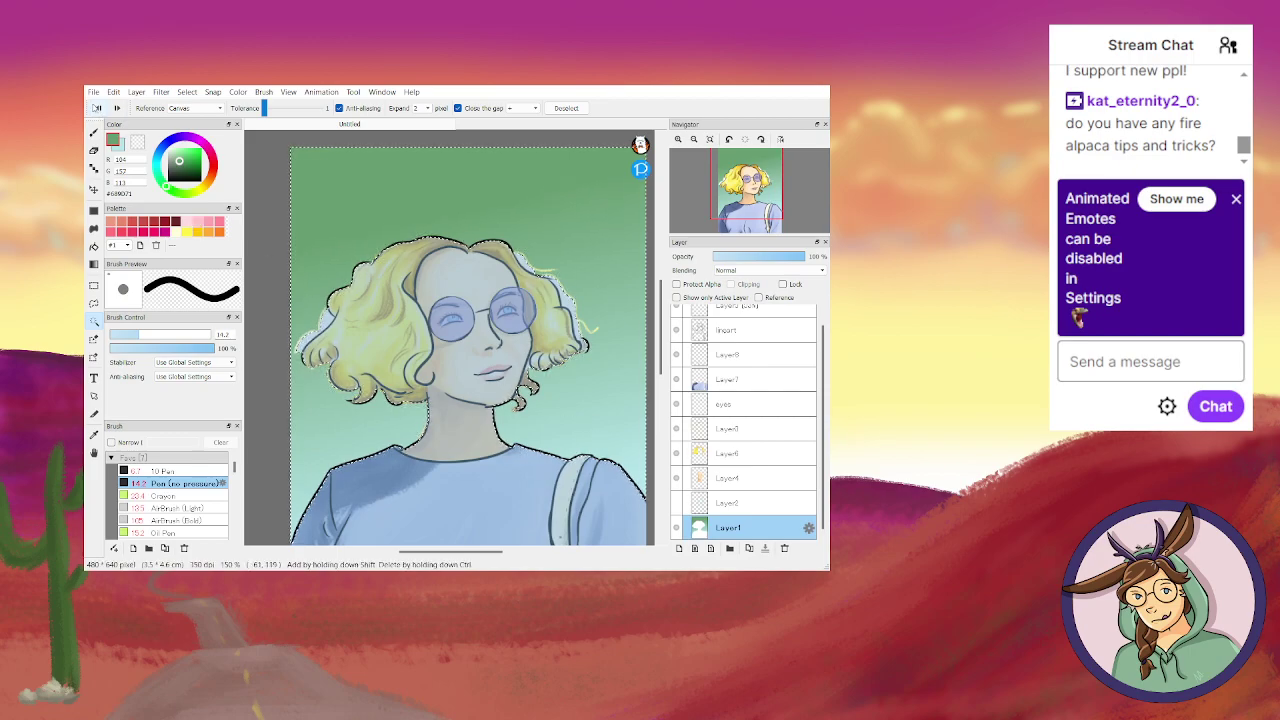
left_click(99, 109)
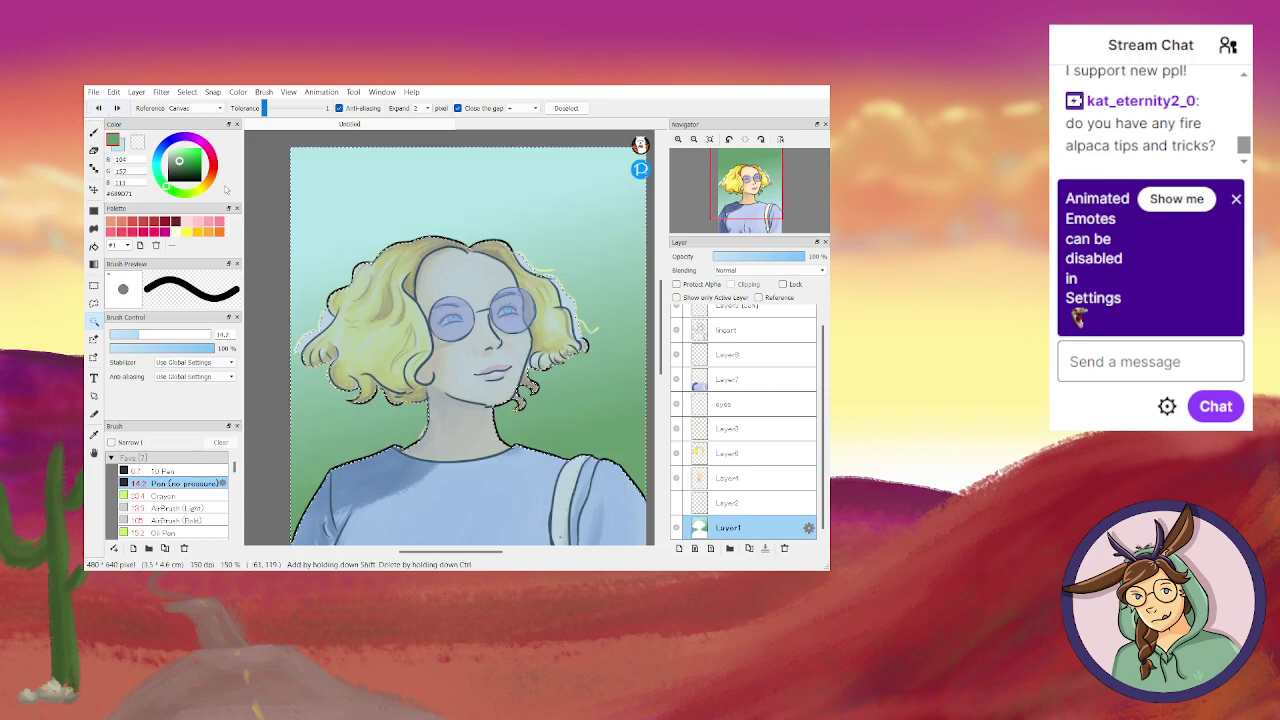
left_click(99, 109)
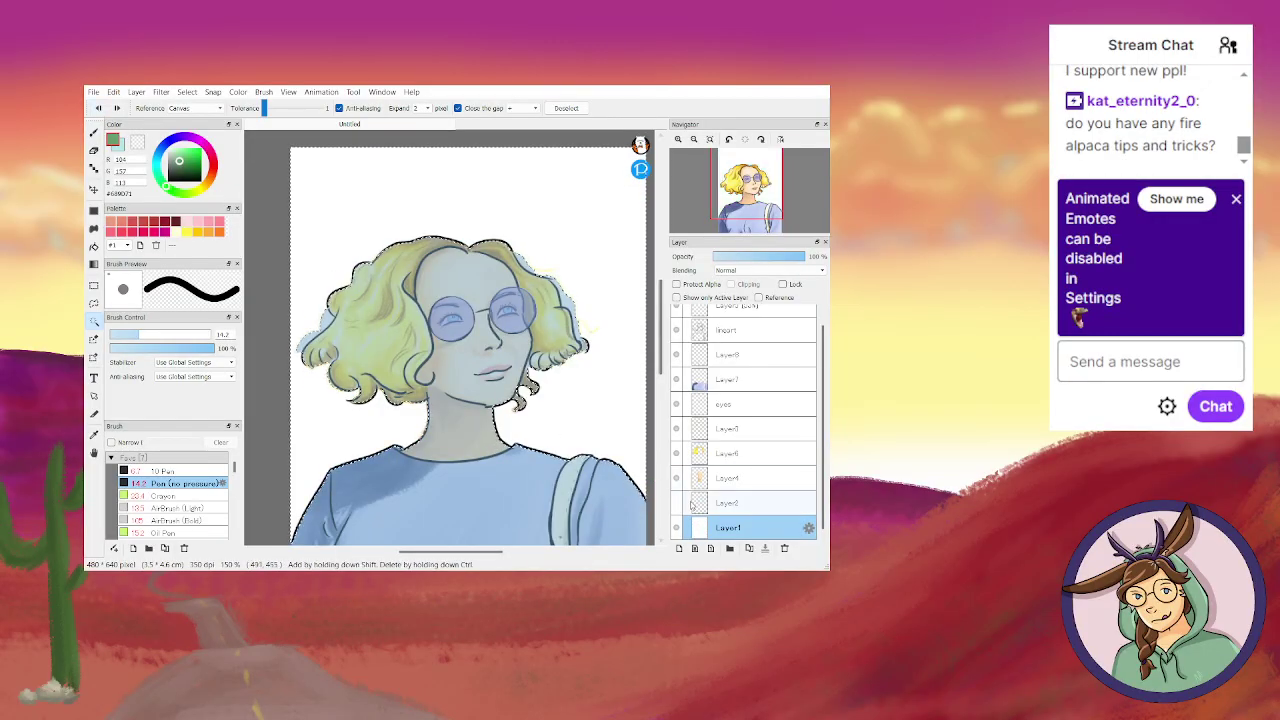
Delete the empty Layer2 and add a new layer above Layer1.
left_click(755, 504)
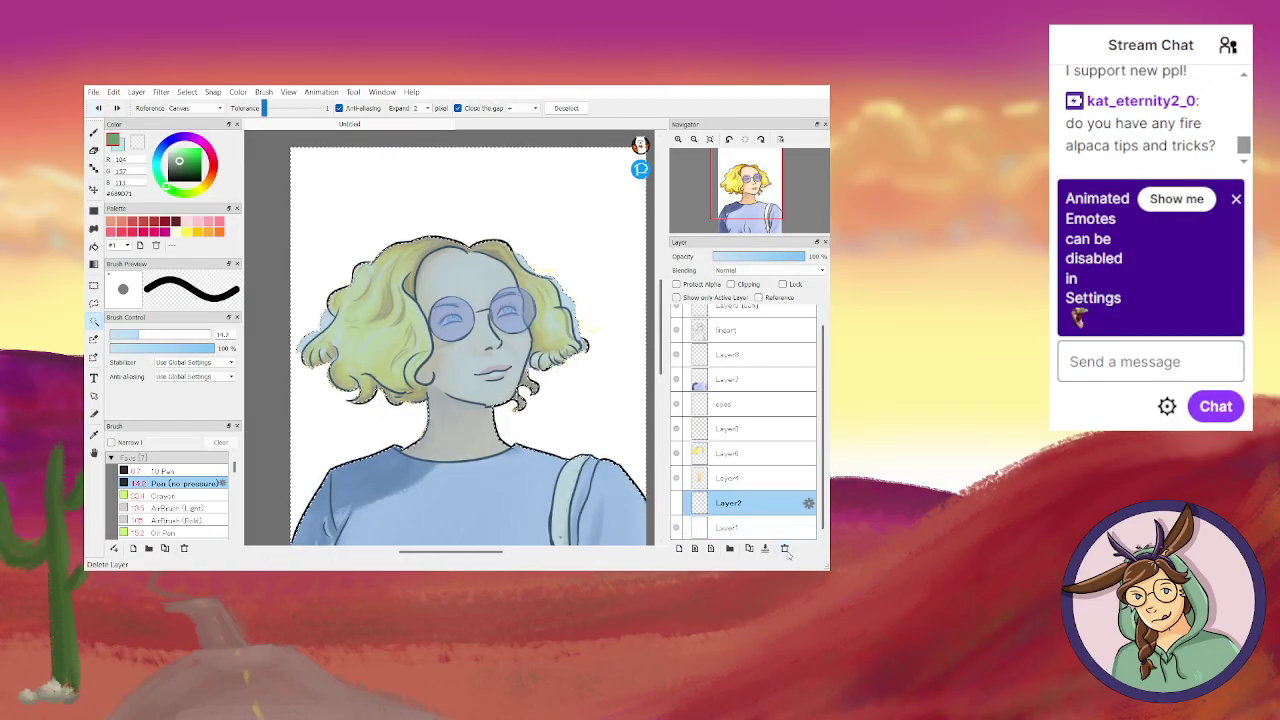
left_click(784, 548)
left_click(679, 548)
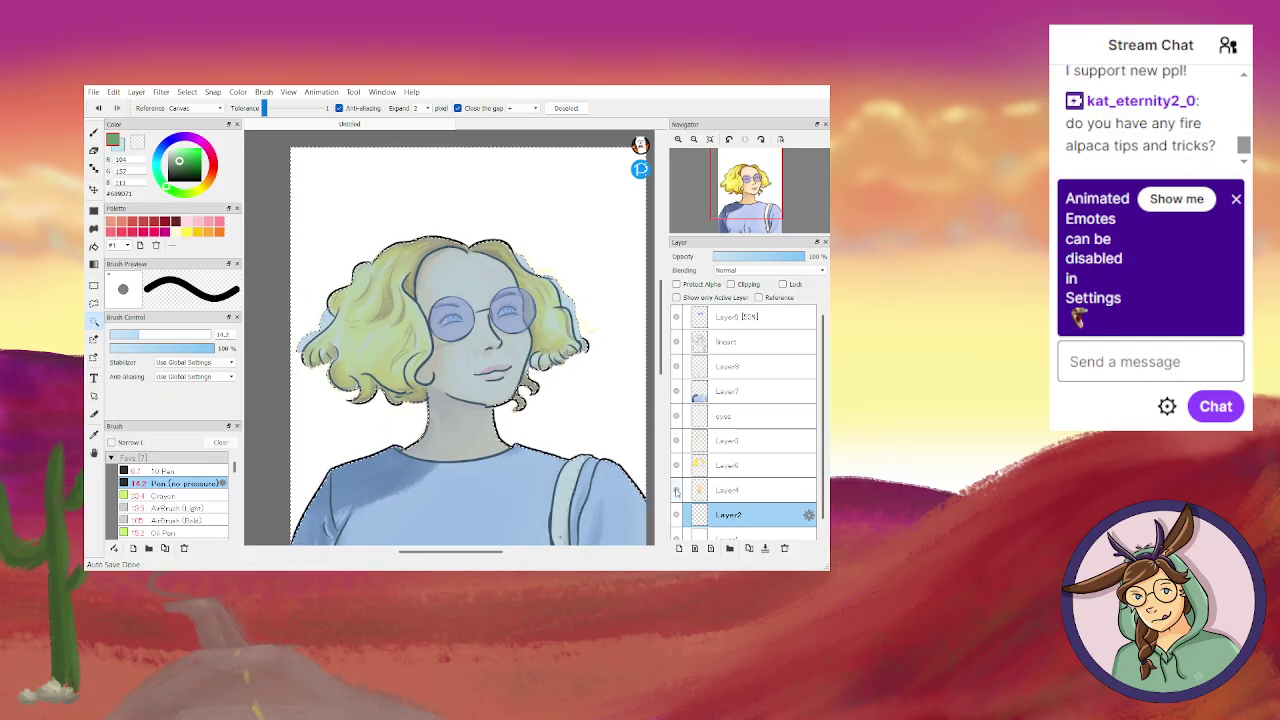
Try hiding all layers above the new Layer2 and filling its selected background with a linear green-to-aqua gradient, green above the head.
left_click(676, 489)
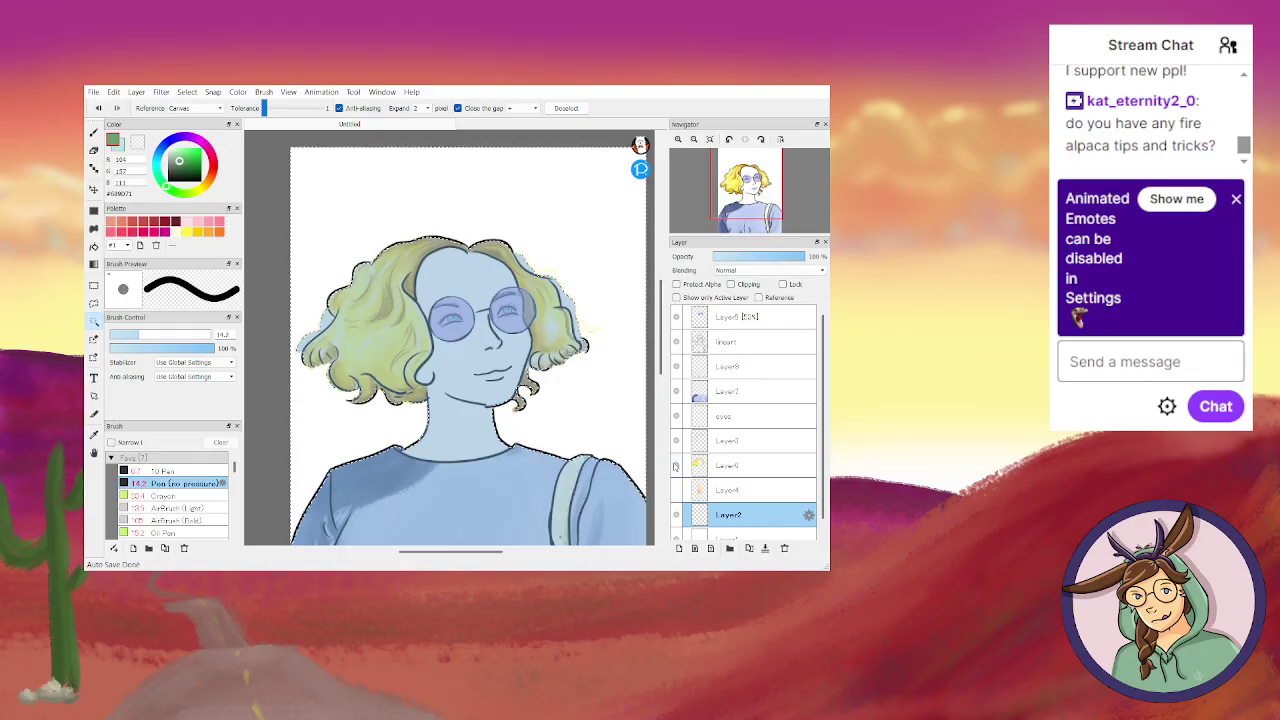
left_click(676, 464)
left_click(676, 391)
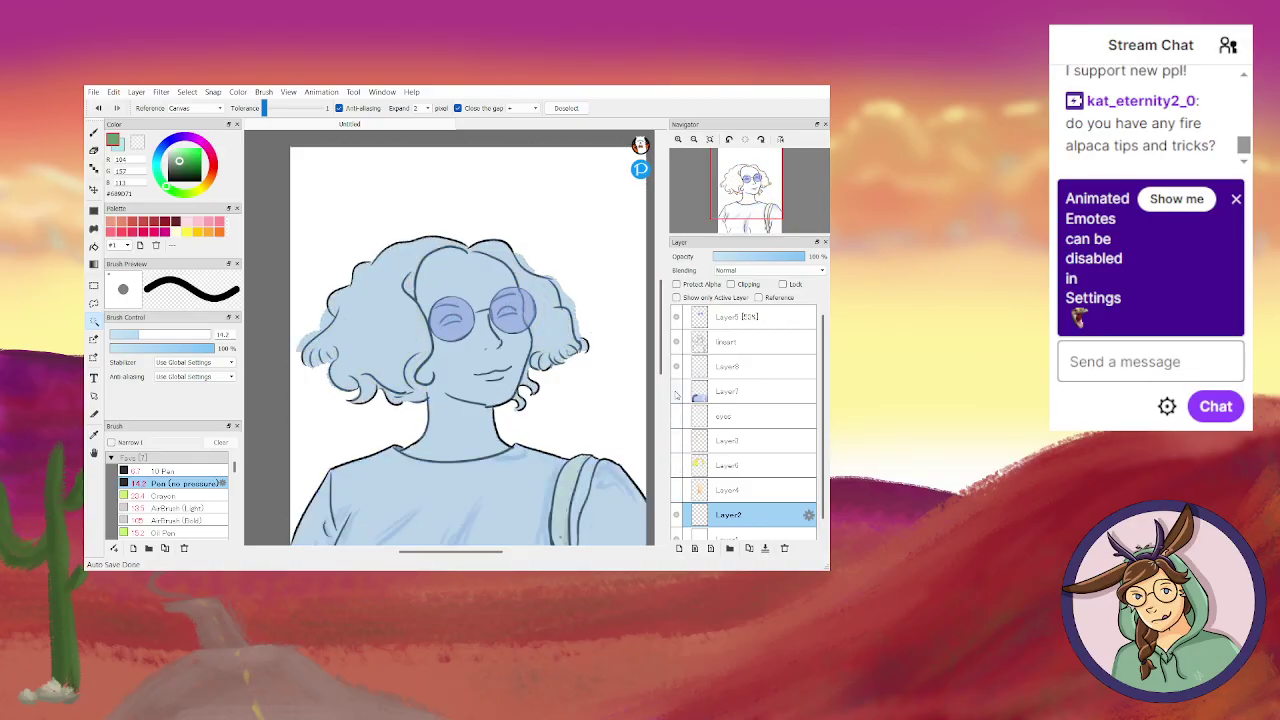
left_click(676, 366)
left_click(676, 341)
left_click(676, 316)
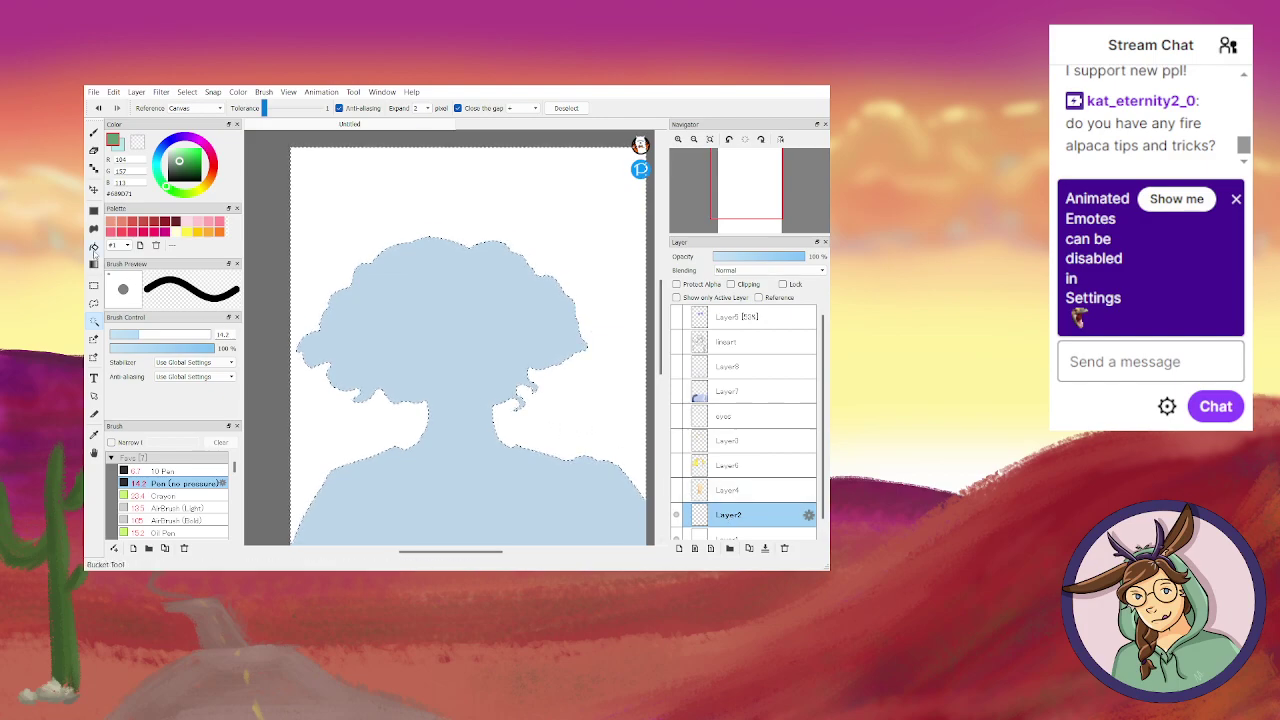
left_click(95, 265)
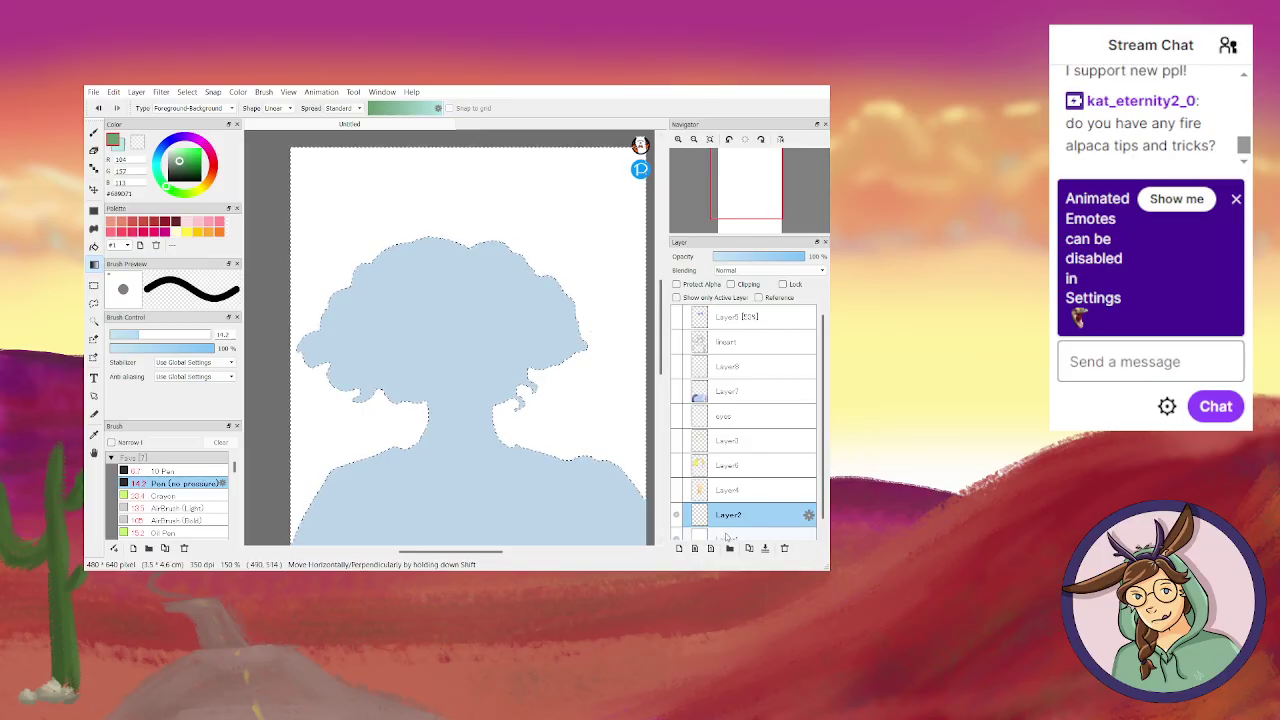
left_click_drag(500, 471, 483, 499)
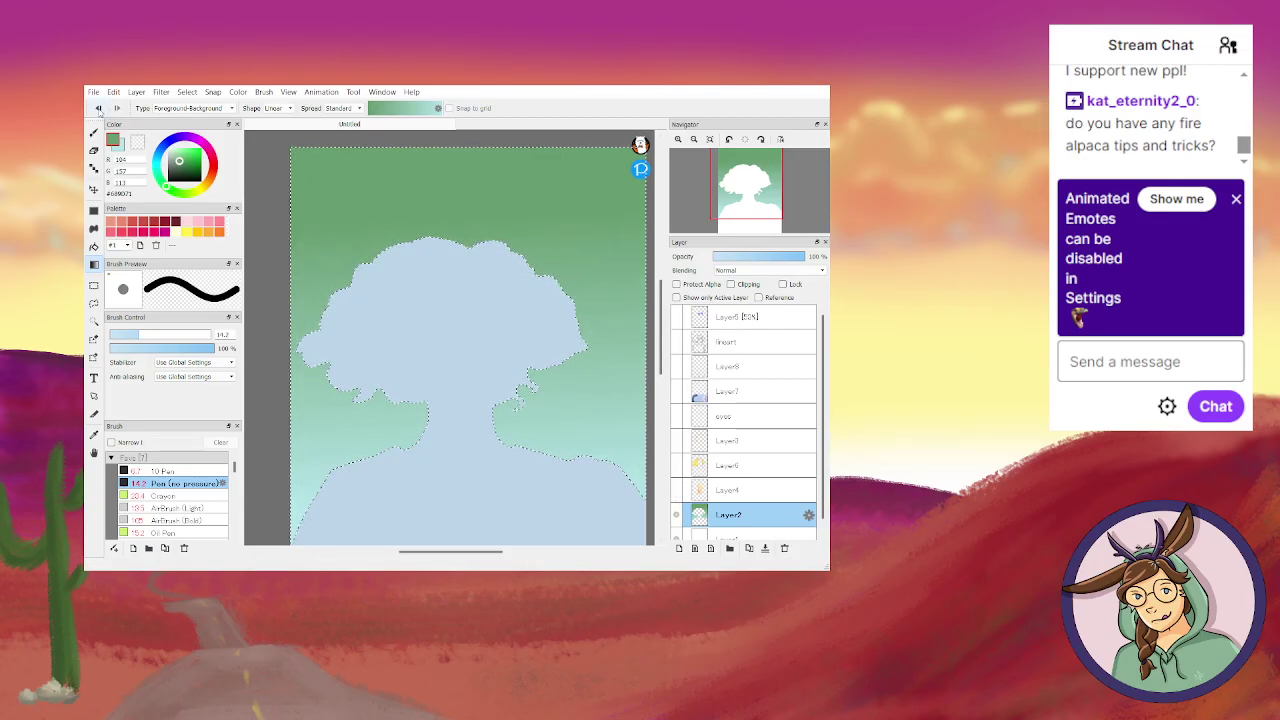
Undo the gradient, the hiding of the upper layers and the new layer above Layer1.
left_click(98, 108)
left_click(98, 108)
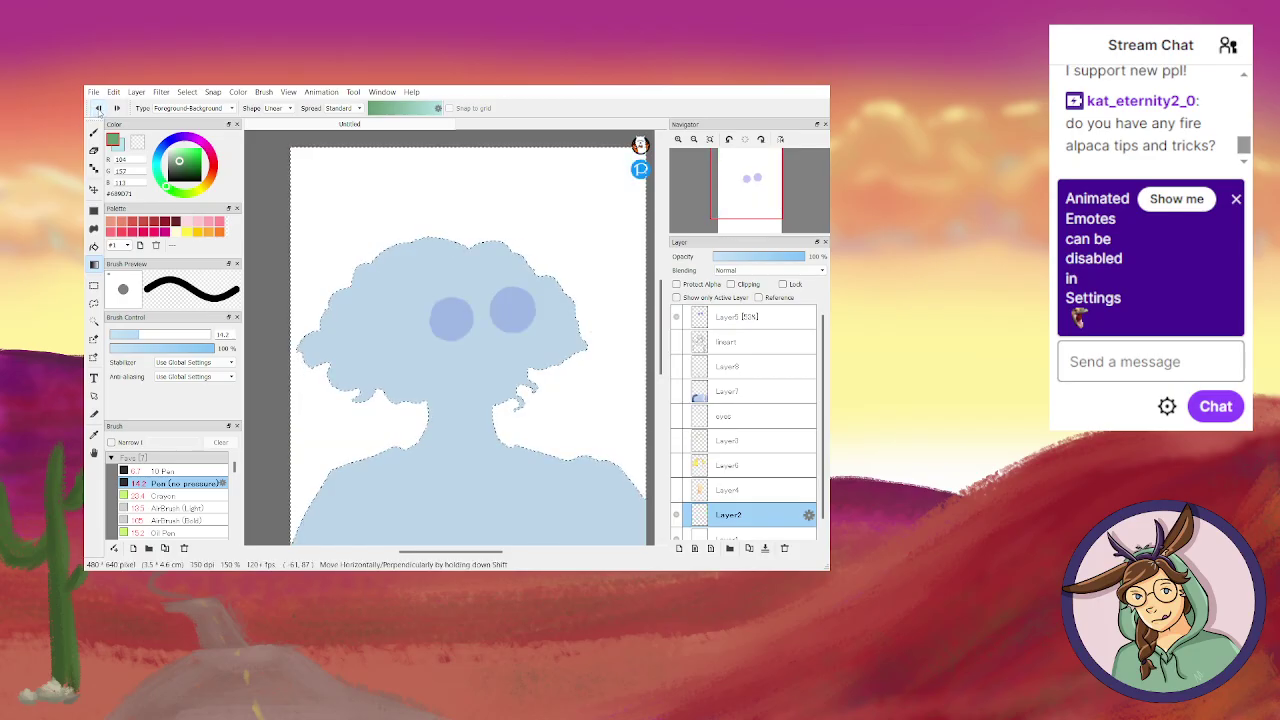
left_click(98, 108)
left_click(98, 108)
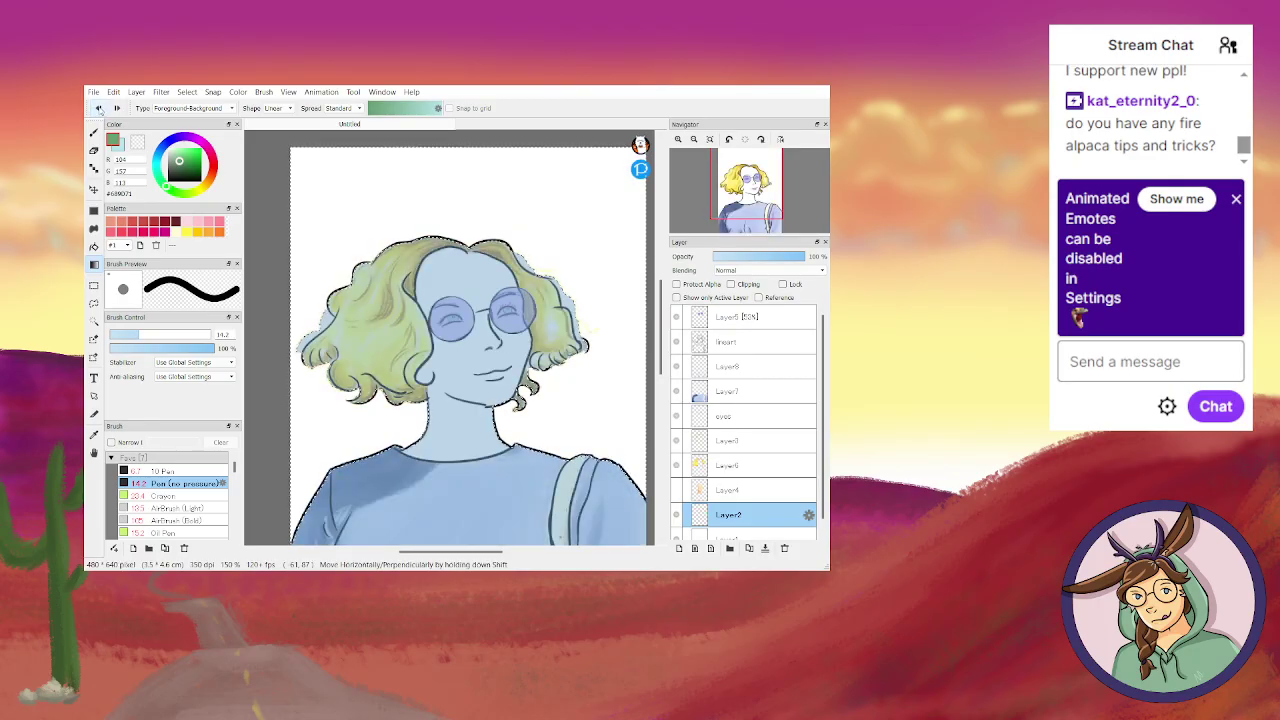
left_click(98, 108)
left_click(98, 108)
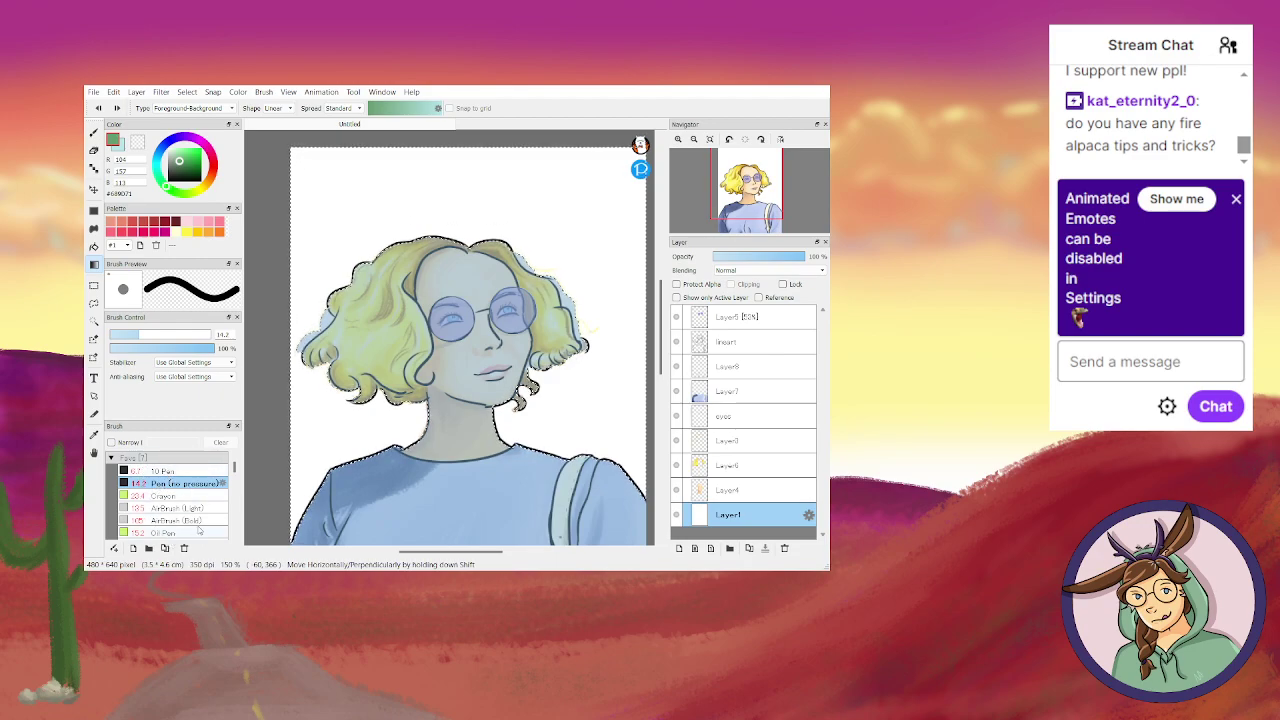
Make the 53% opacity glasses-lens layer active and clear the background selection.
scroll(235, 467, "down", 1)
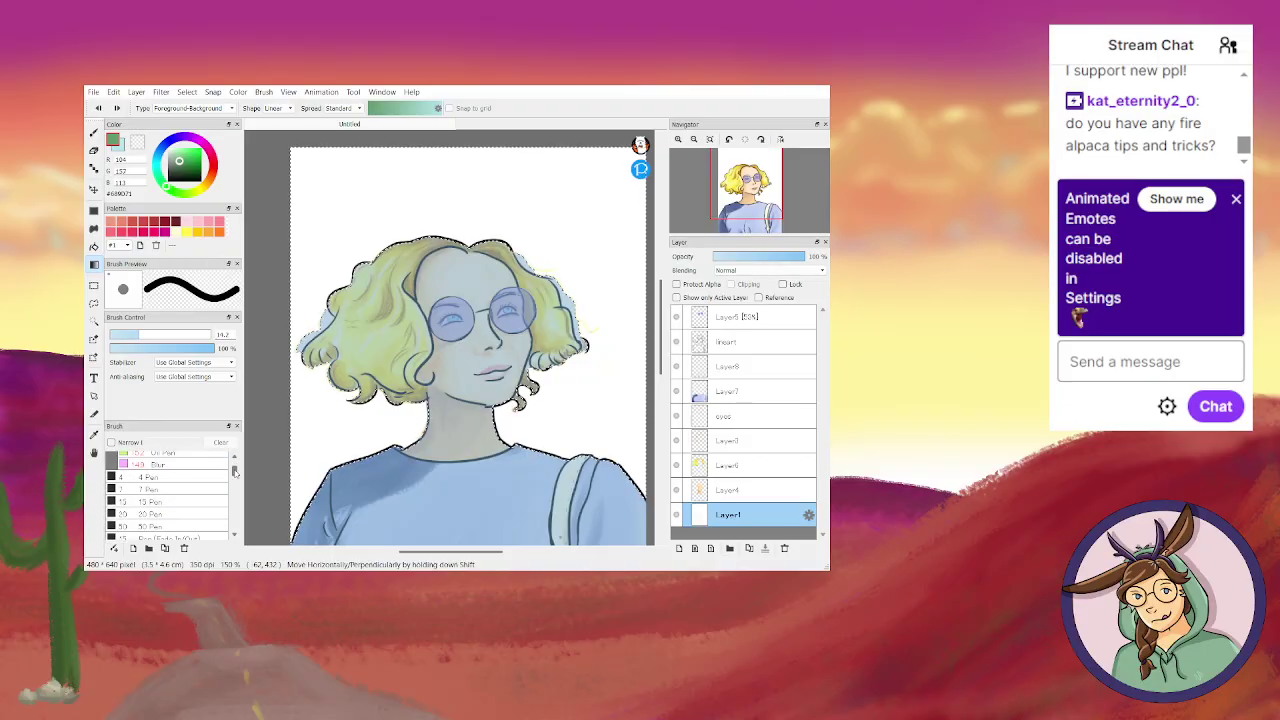
scroll(235, 467, "up", 1)
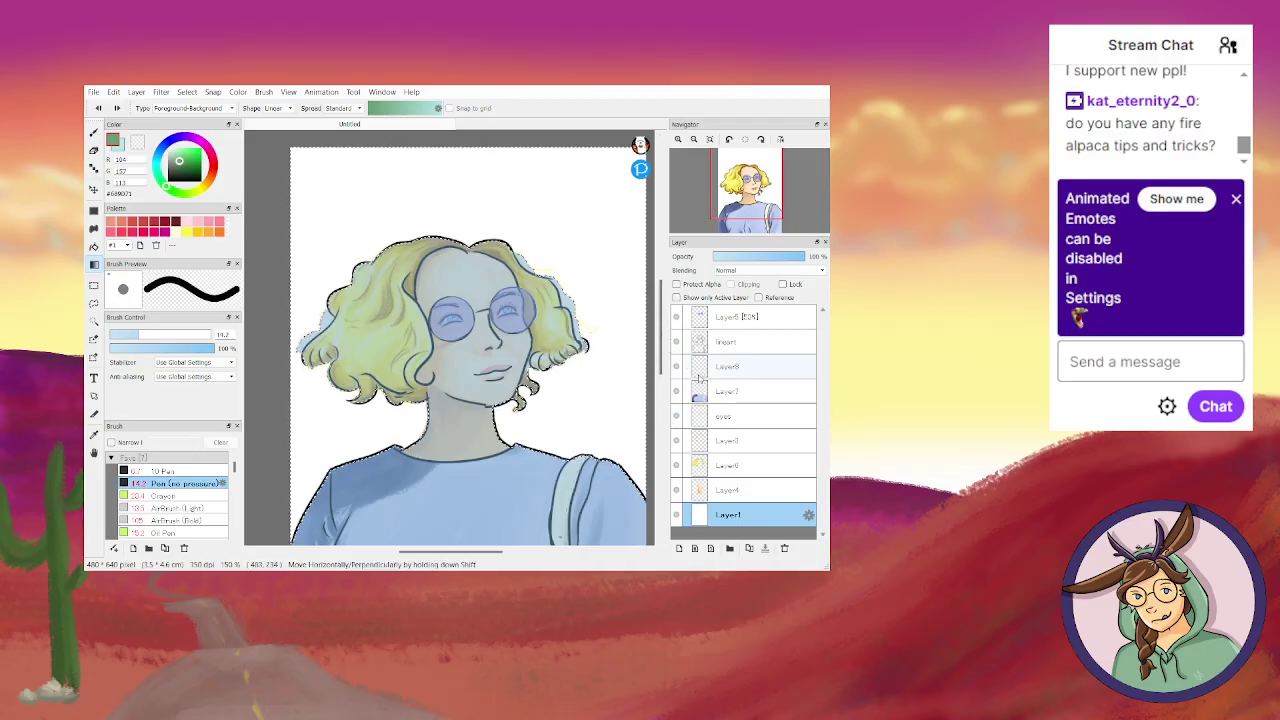
left_click(742, 320)
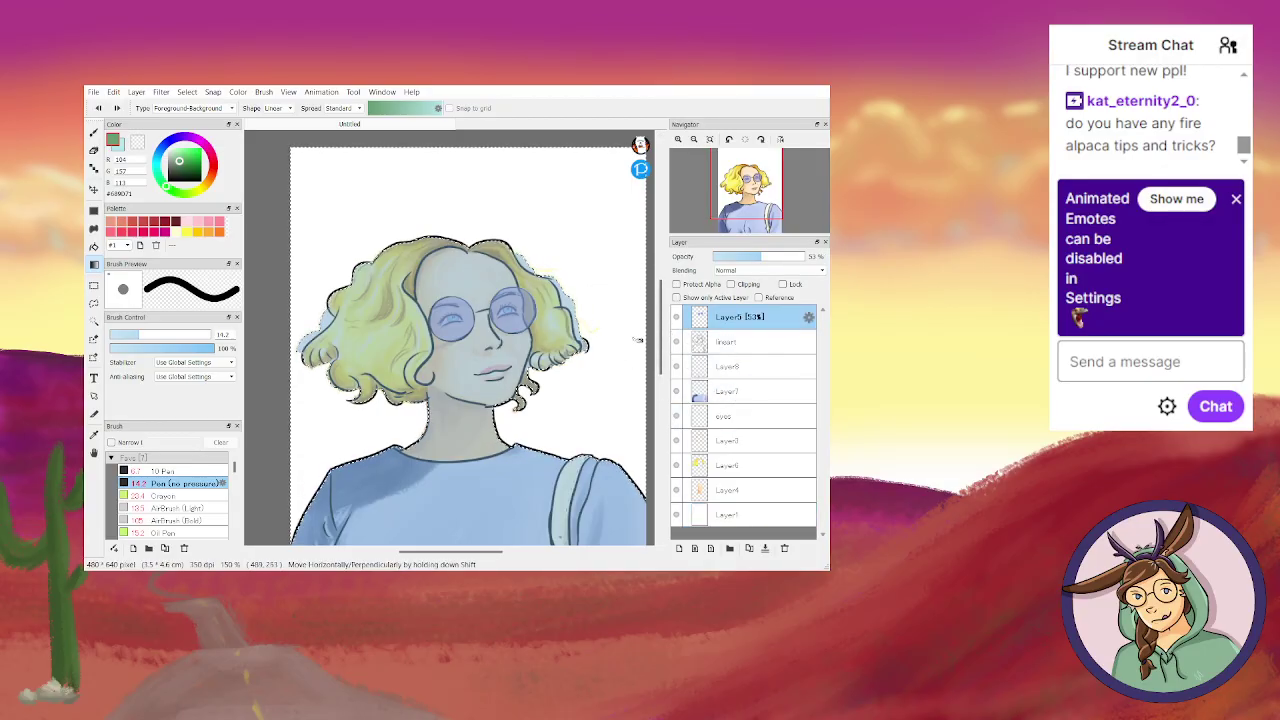
left_click(97, 321)
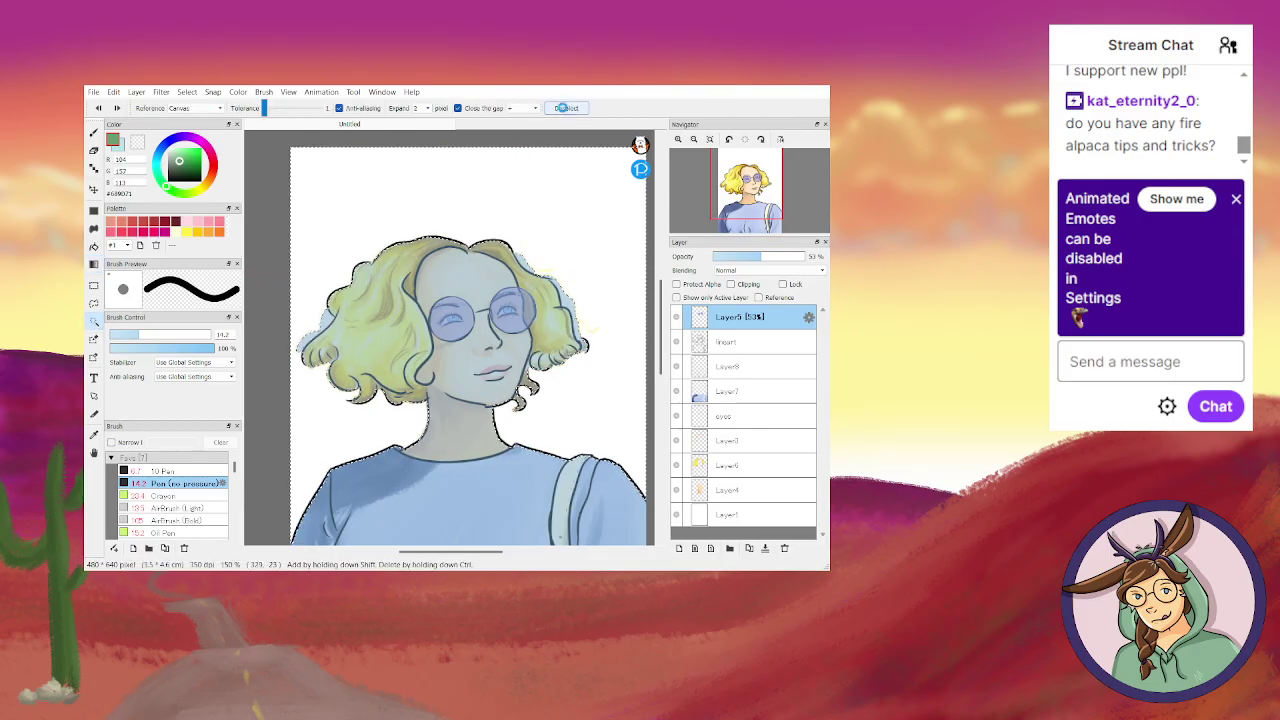
left_click(530, 187)
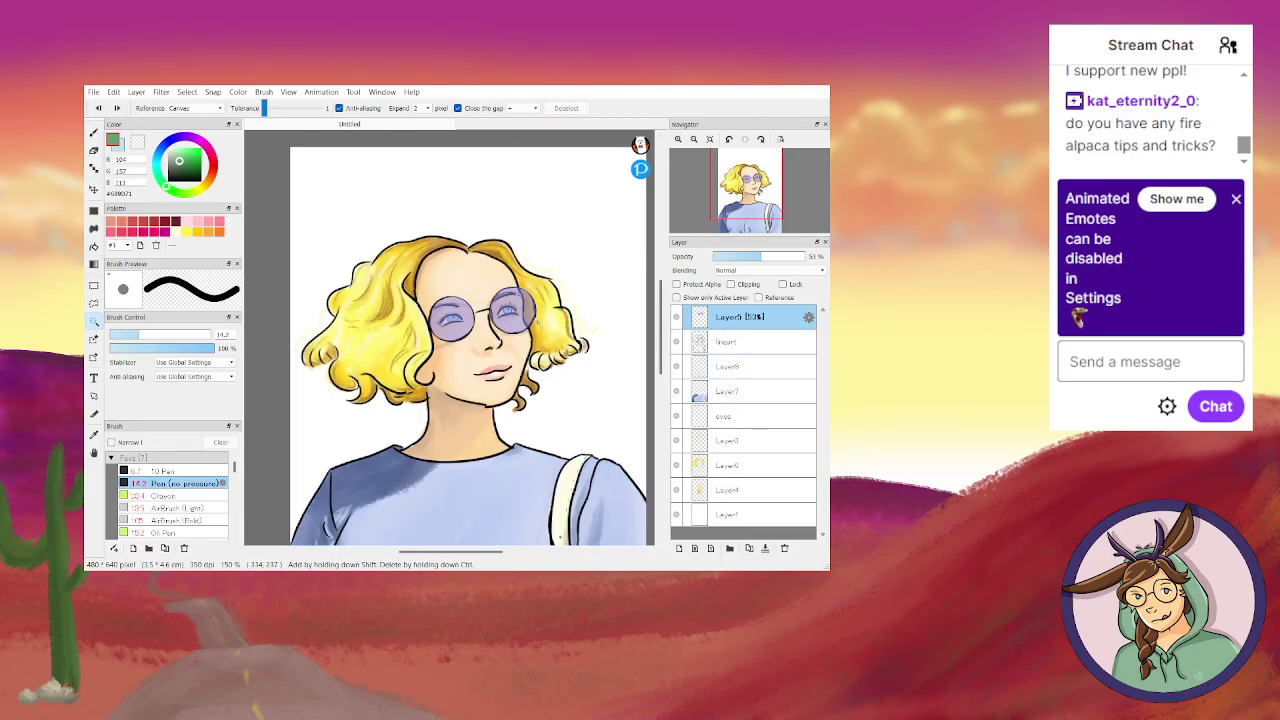
Set the drawing color to white (#FFFFFF) and the 10 Pen's size to 17 for highlights on the glasses.
scroll(537, 322, "up", 1)
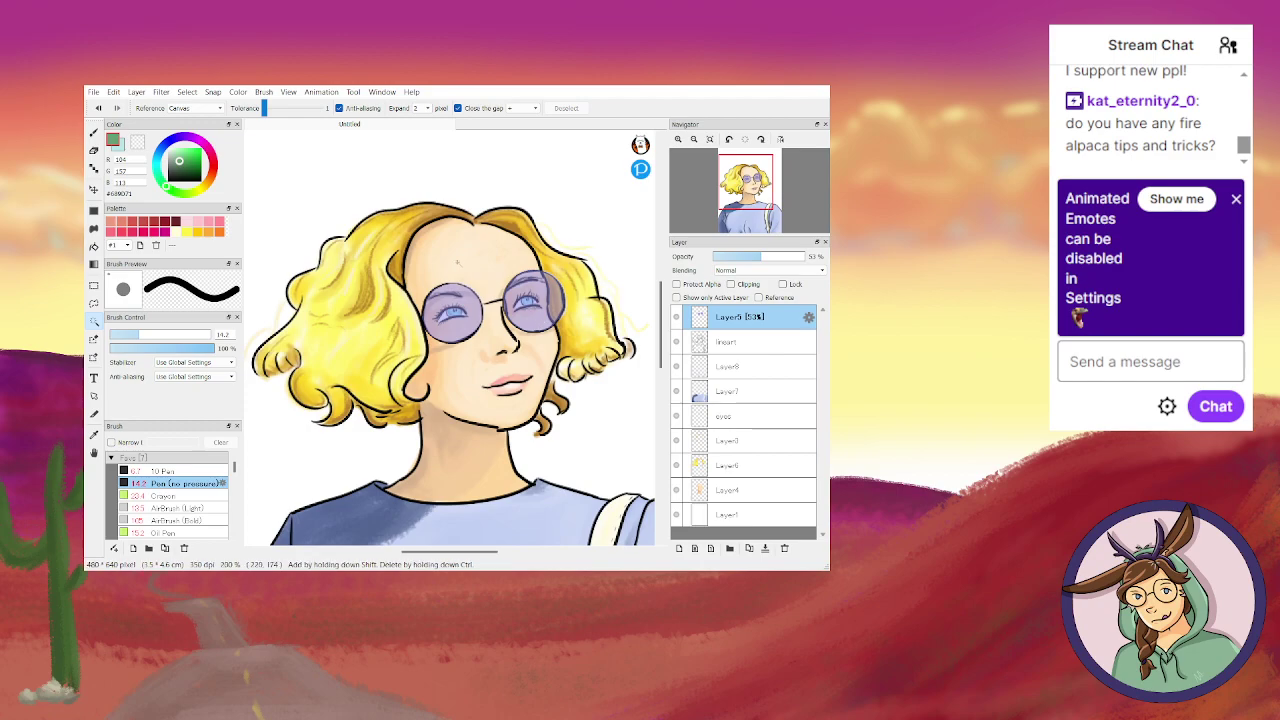
left_click_drag(179, 162, 167, 147)
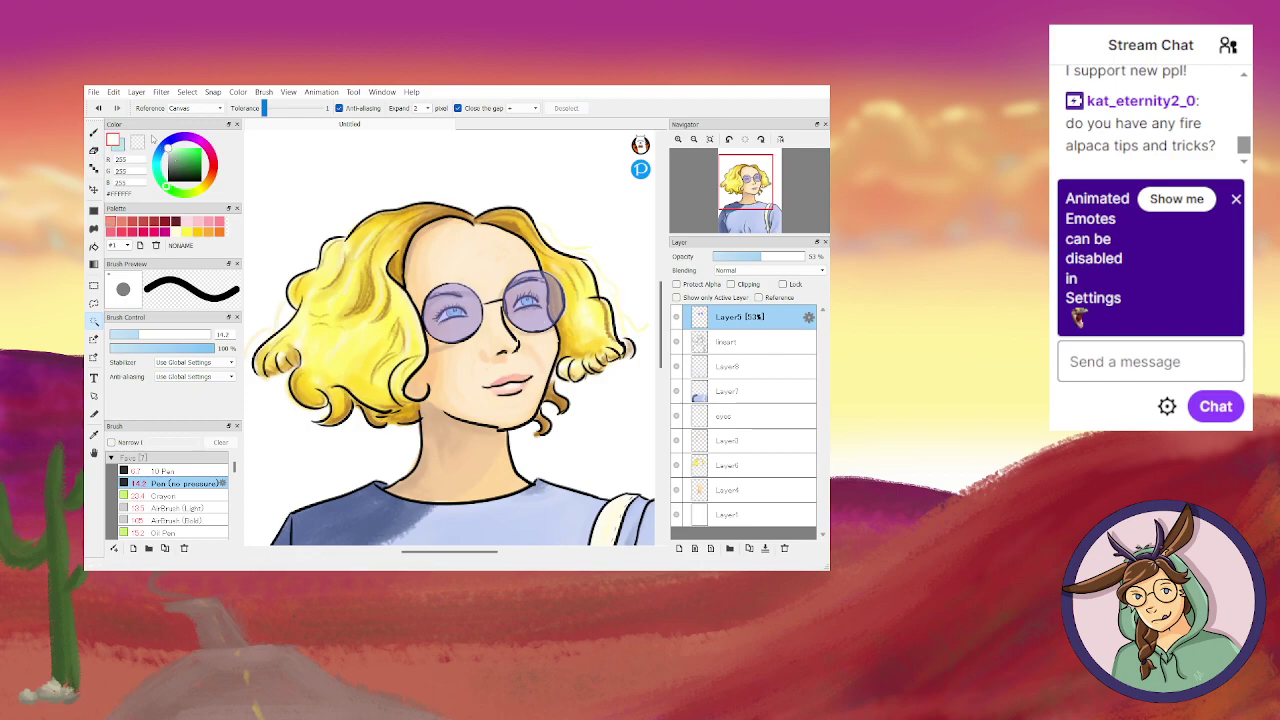
left_click(93, 135)
left_click(140, 470)
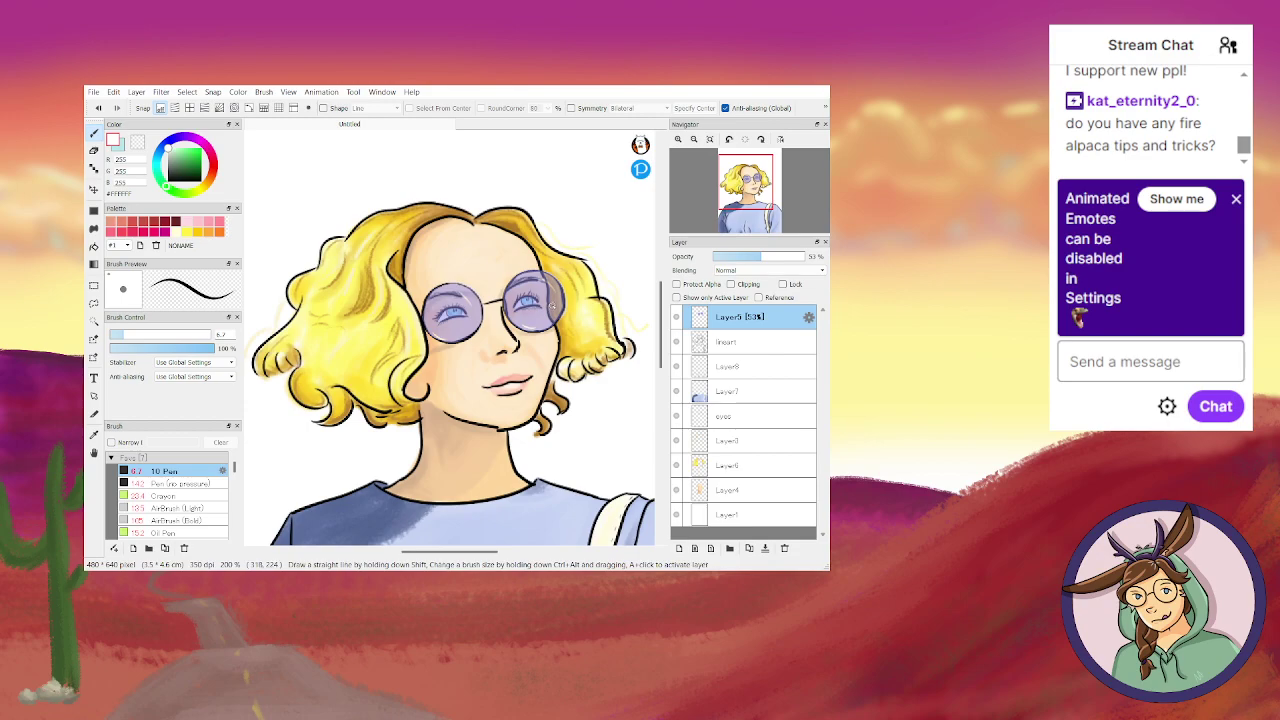
left_click(147, 336)
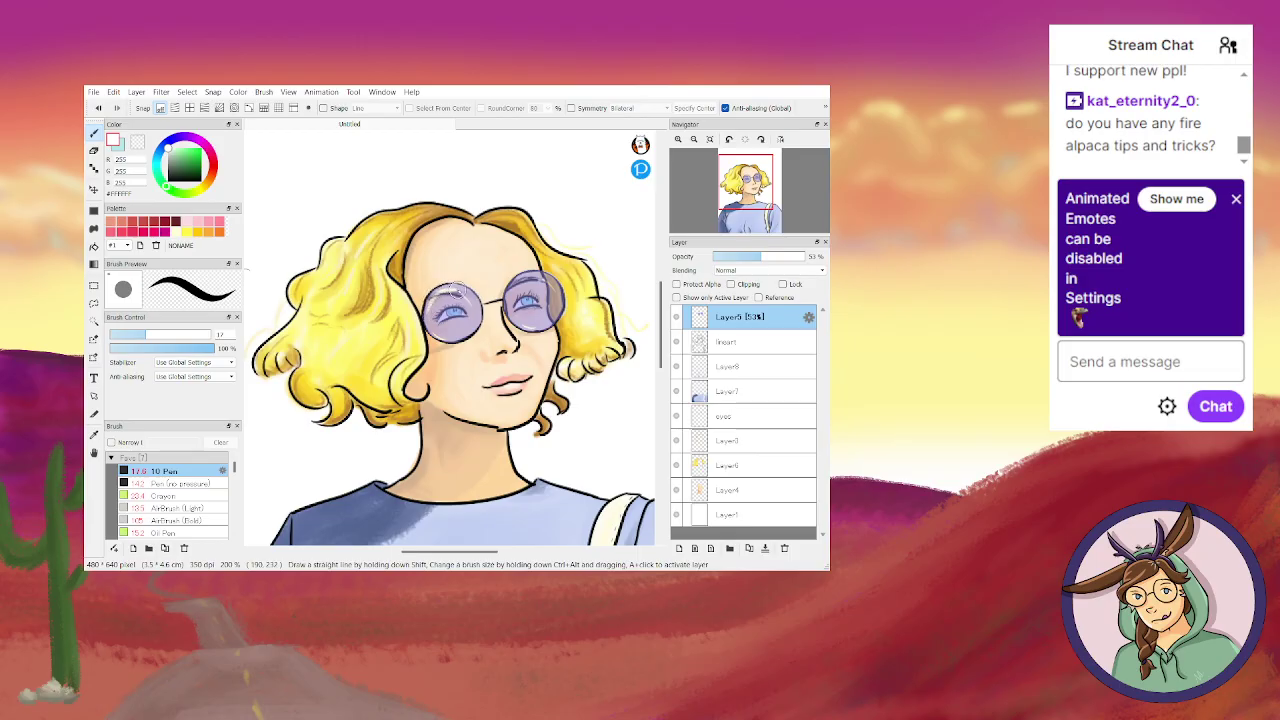
Try painting a white reflection across the left lens of the glasses and undo the strokes.
mouse_move(461, 288)
left_mouse_down()
mouse_move(433, 294)
mouse_move(424, 324)
left_mouse_up()
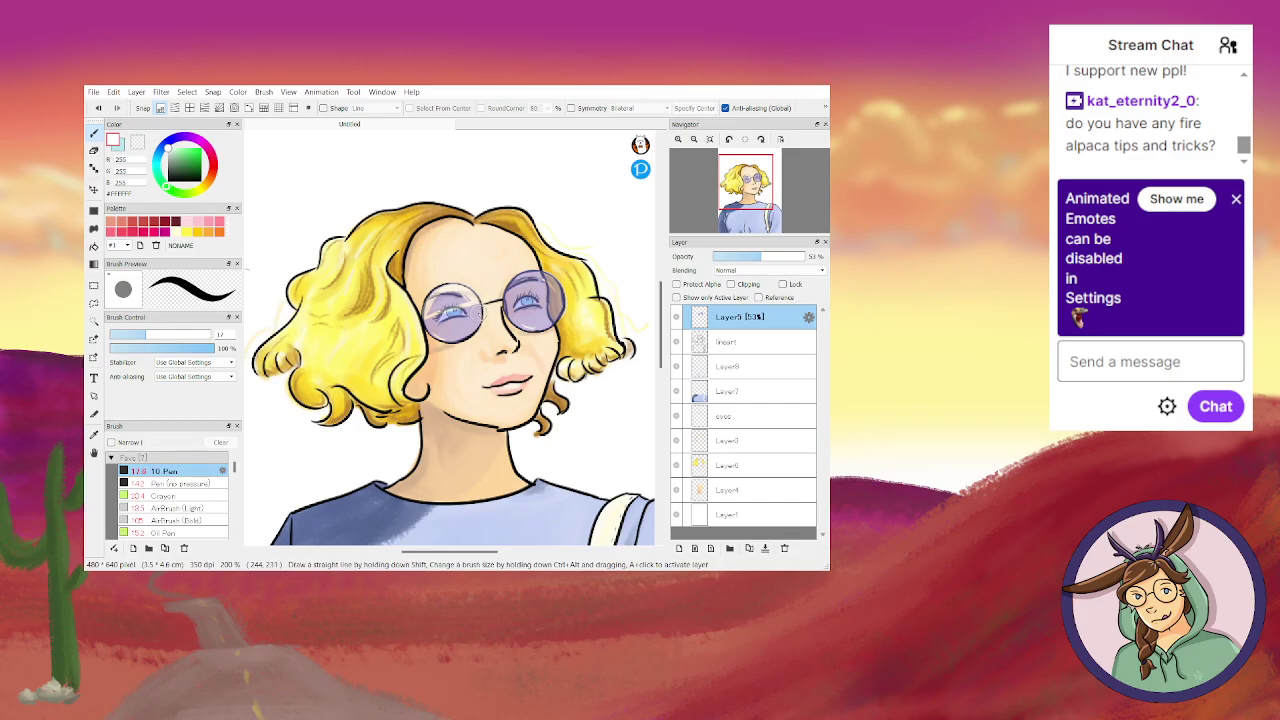
left_click(97, 108)
left_click(97, 108)
left_click(97, 108)
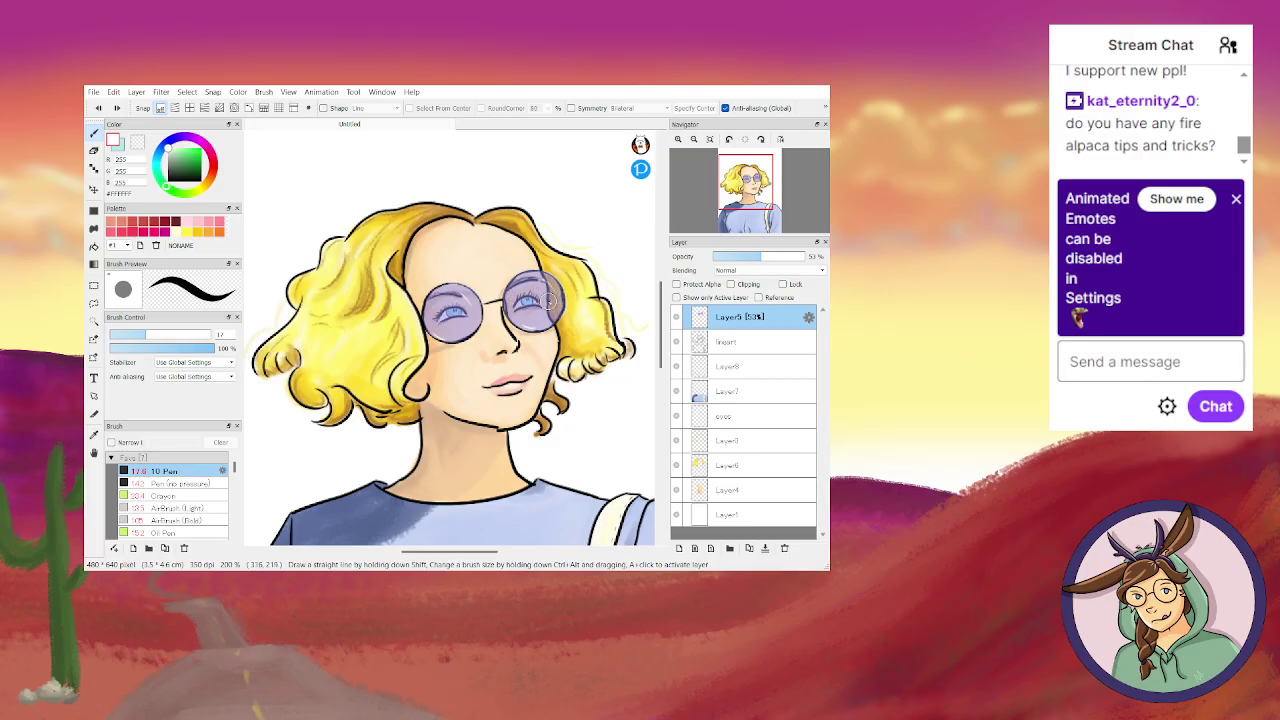
Try painting a white reflection across the right lens of the glasses and undo the strokes.
left_click_drag(504, 305, 564, 295)
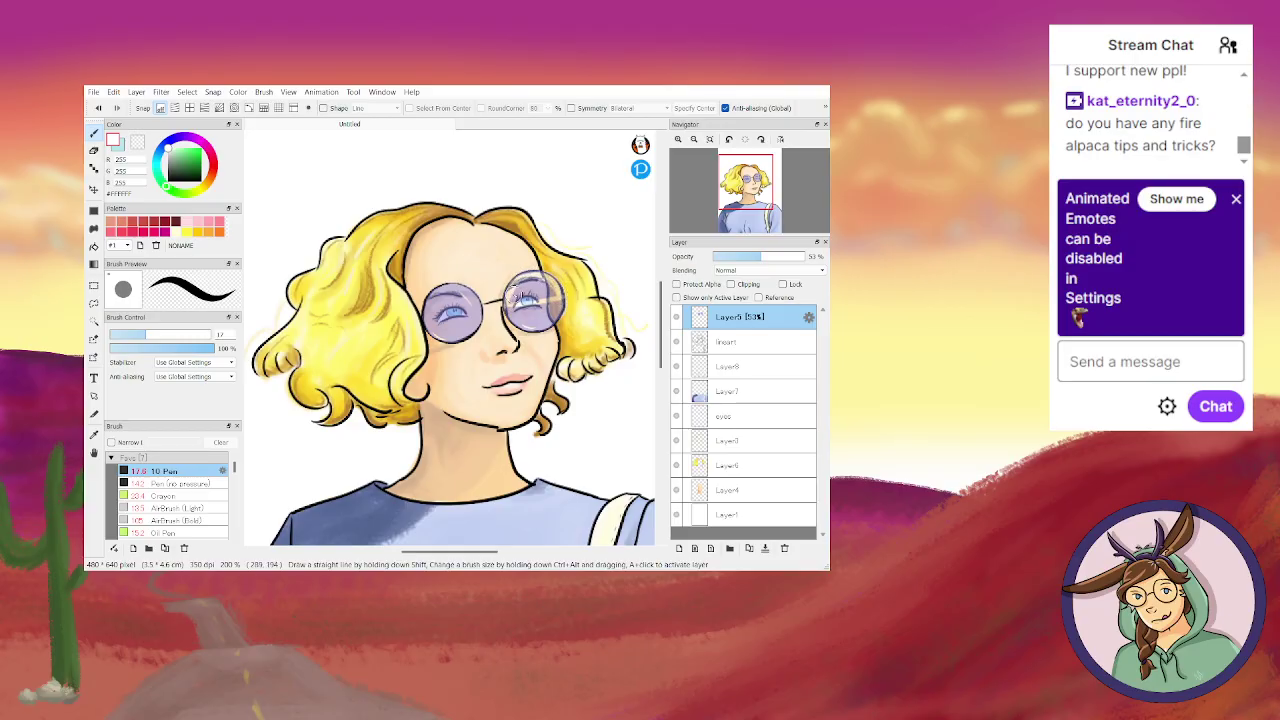
left_click(97, 107)
left_click(97, 107)
Set the 10 Pen's opacity to 56% and paint softer white reflections on the glasses lenses, undoing the unwanted stroke.
left_click(167, 348)
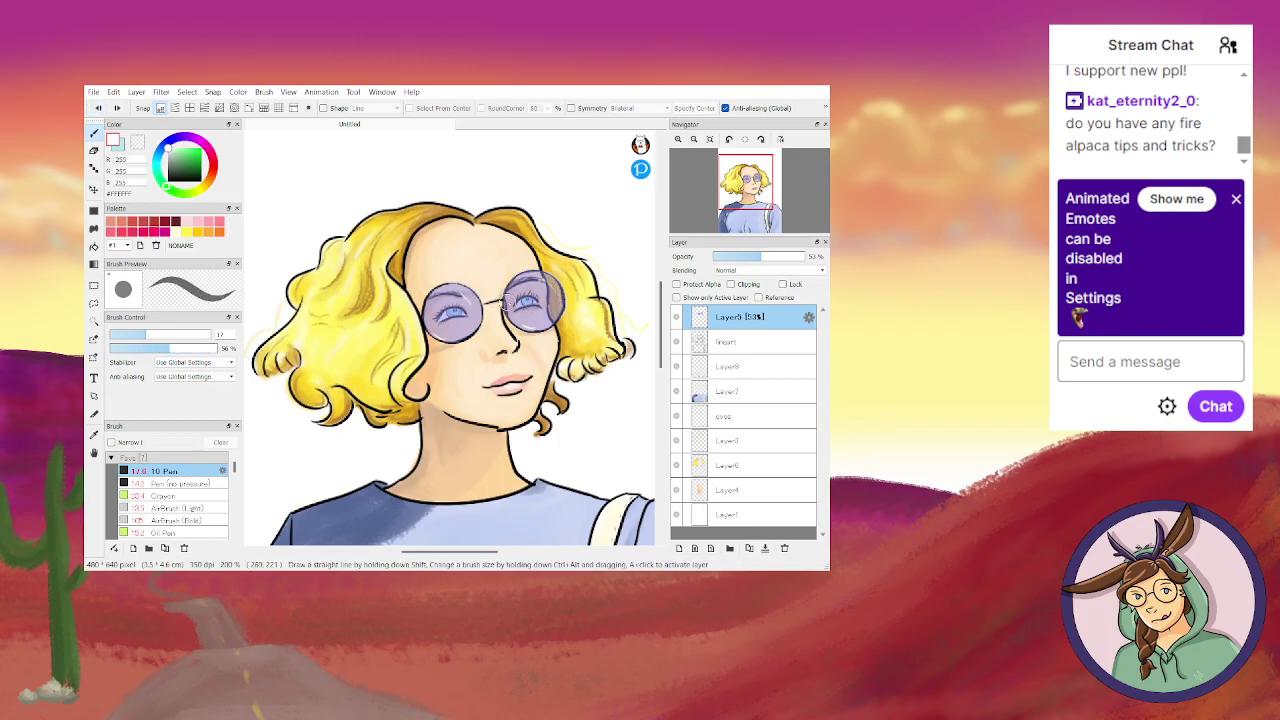
mouse_move(503, 304)
left_mouse_down()
mouse_move(548, 296)
mouse_move(508, 304)
mouse_move(536, 274)
mouse_move(560, 295)
mouse_move(506, 294)
mouse_move(534, 281)
mouse_move(525, 297)
mouse_move(536, 296)
mouse_move(516, 282)
mouse_move(552, 288)
mouse_move(508, 300)
mouse_move(550, 292)
mouse_move(507, 296)
mouse_move(548, 282)
mouse_move(512, 284)
left_mouse_up()
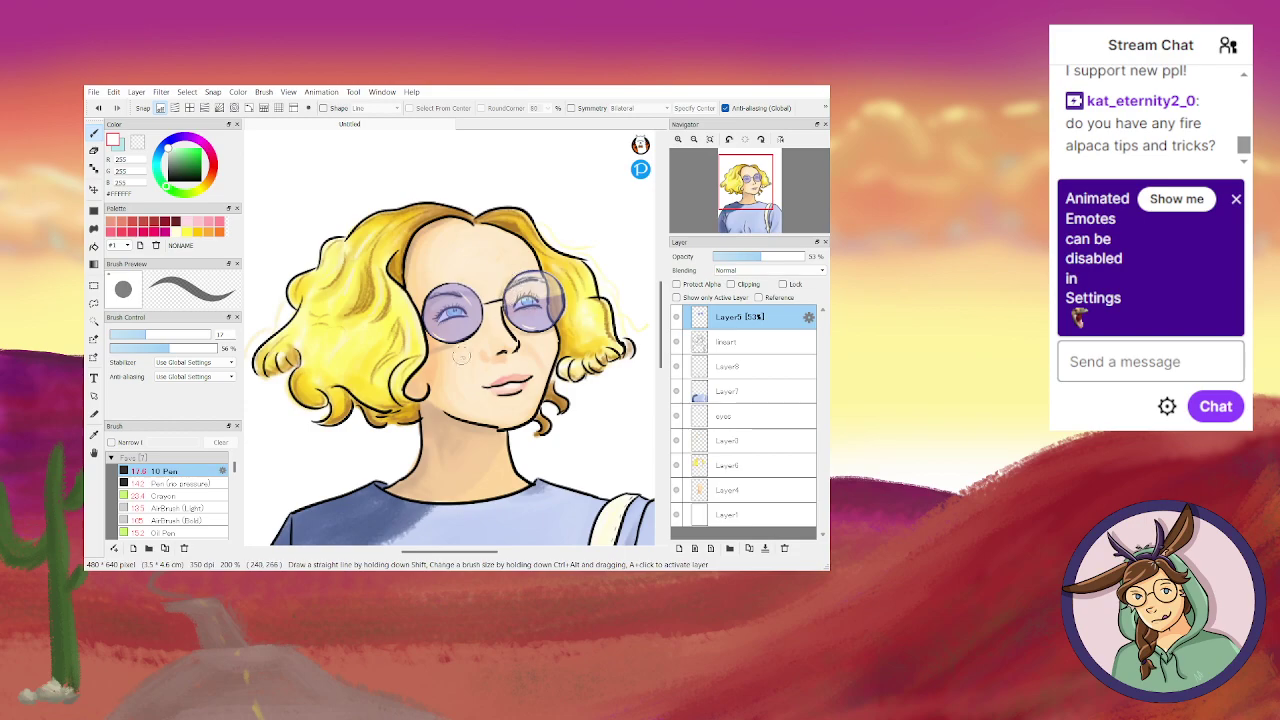
left_click(98, 108)
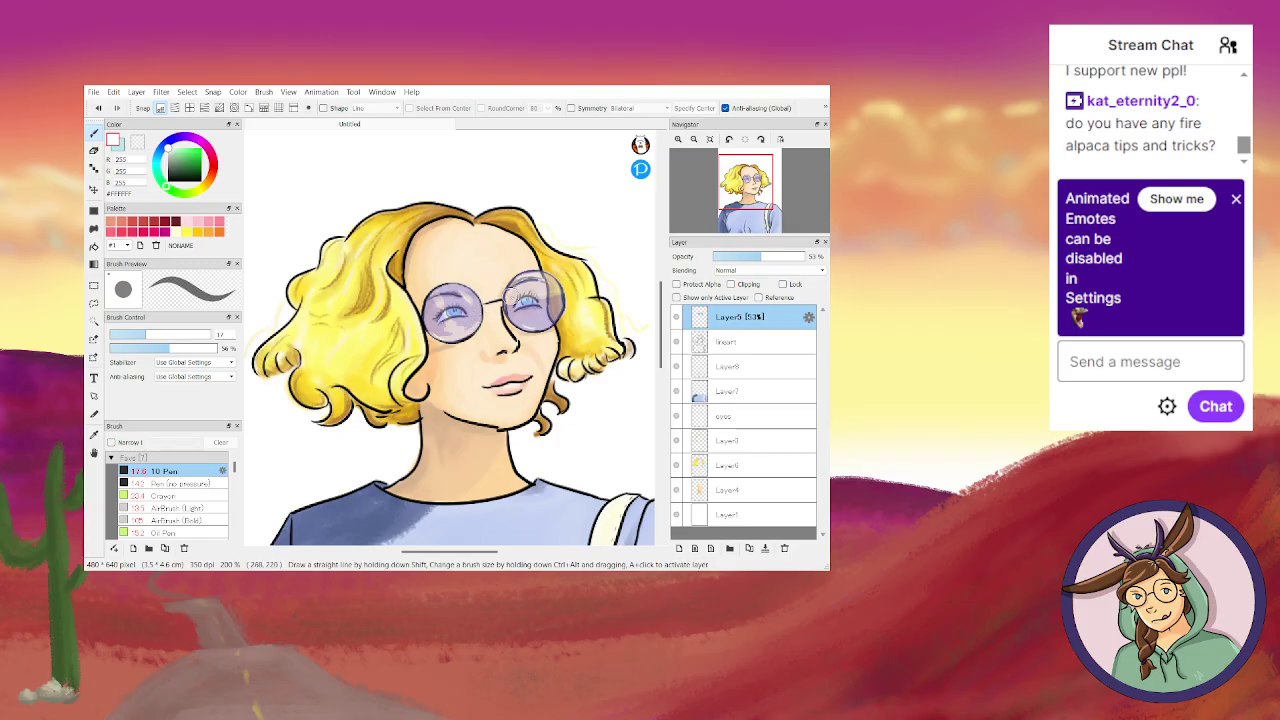
Sample the brown of the hair curl beside the neck (#B78031), shrink the Crayon brush and make Layer6 active.
left_click(722, 489)
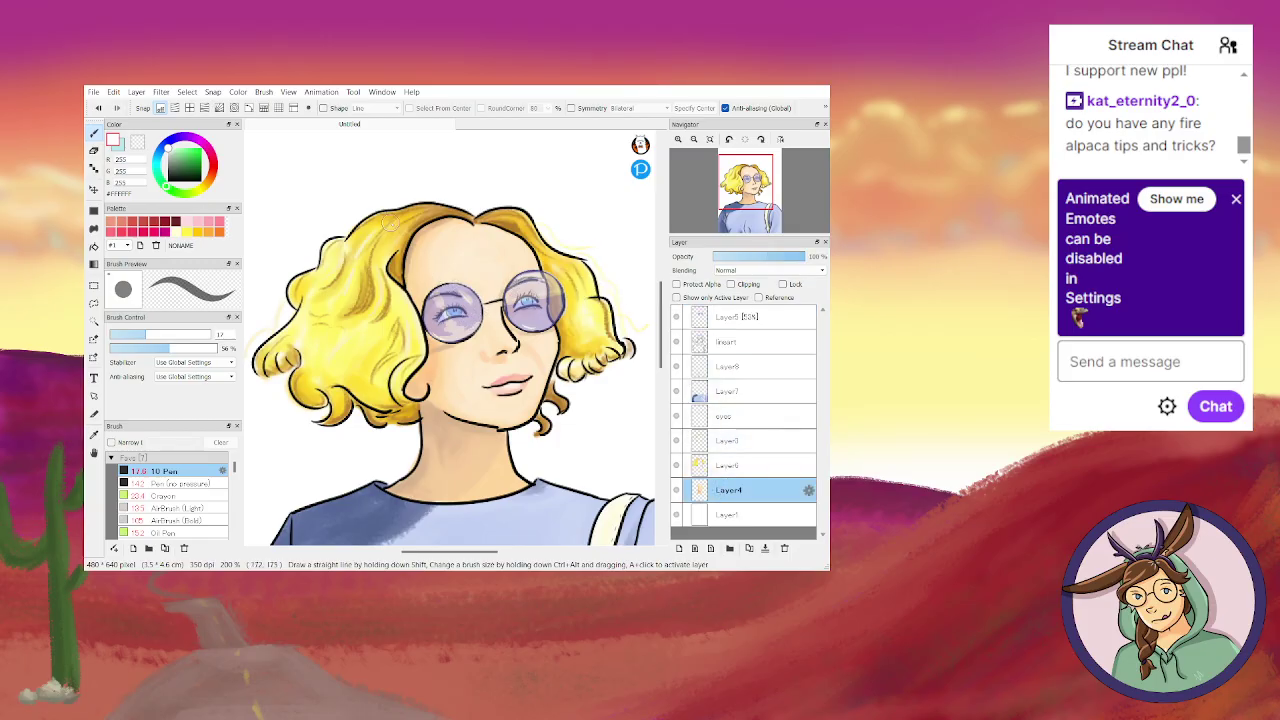
left_click(548, 398, "alt")
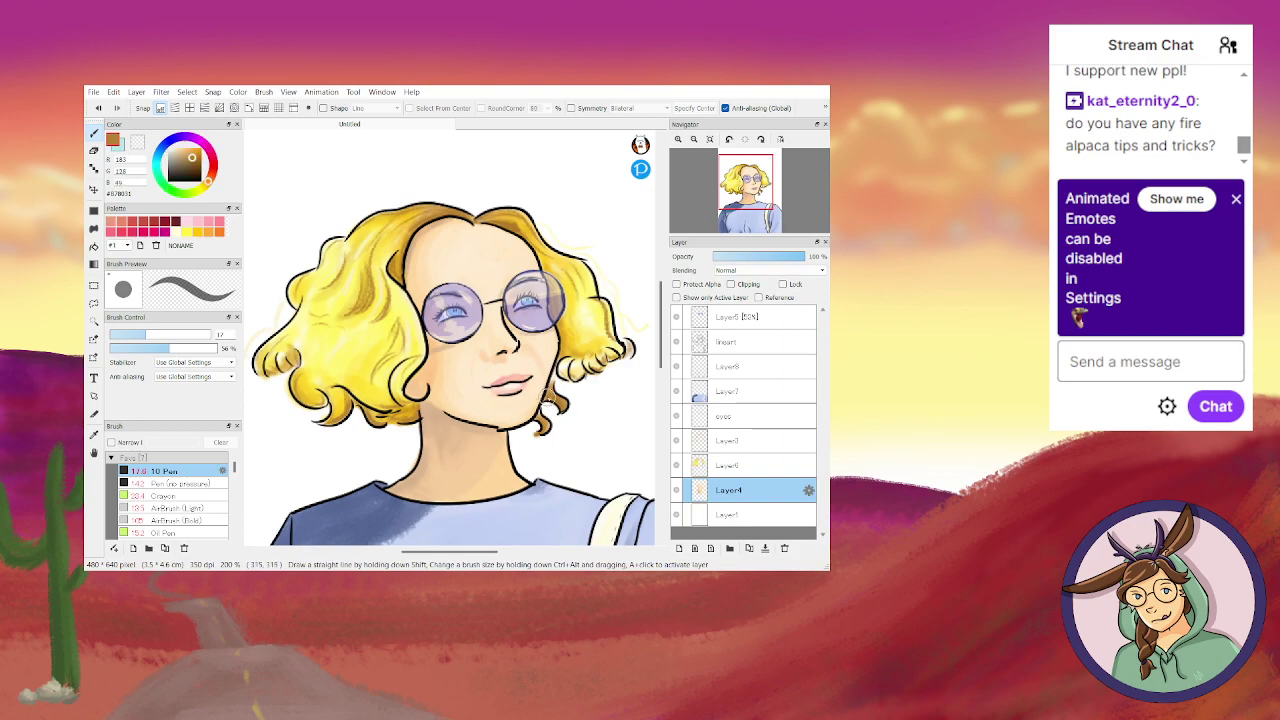
left_click(160, 496)
key("bracketleft")
key("bracketleft")
key("bracketleft")
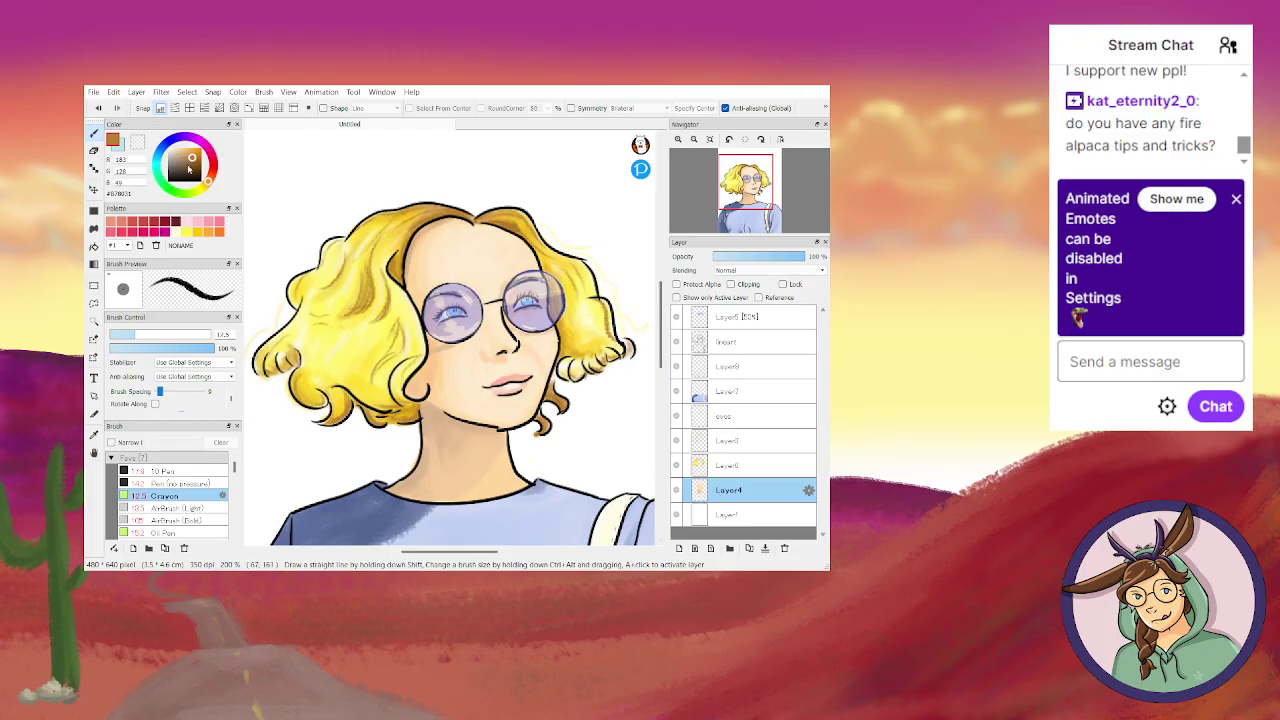
left_click_drag(716, 498, 719, 465)
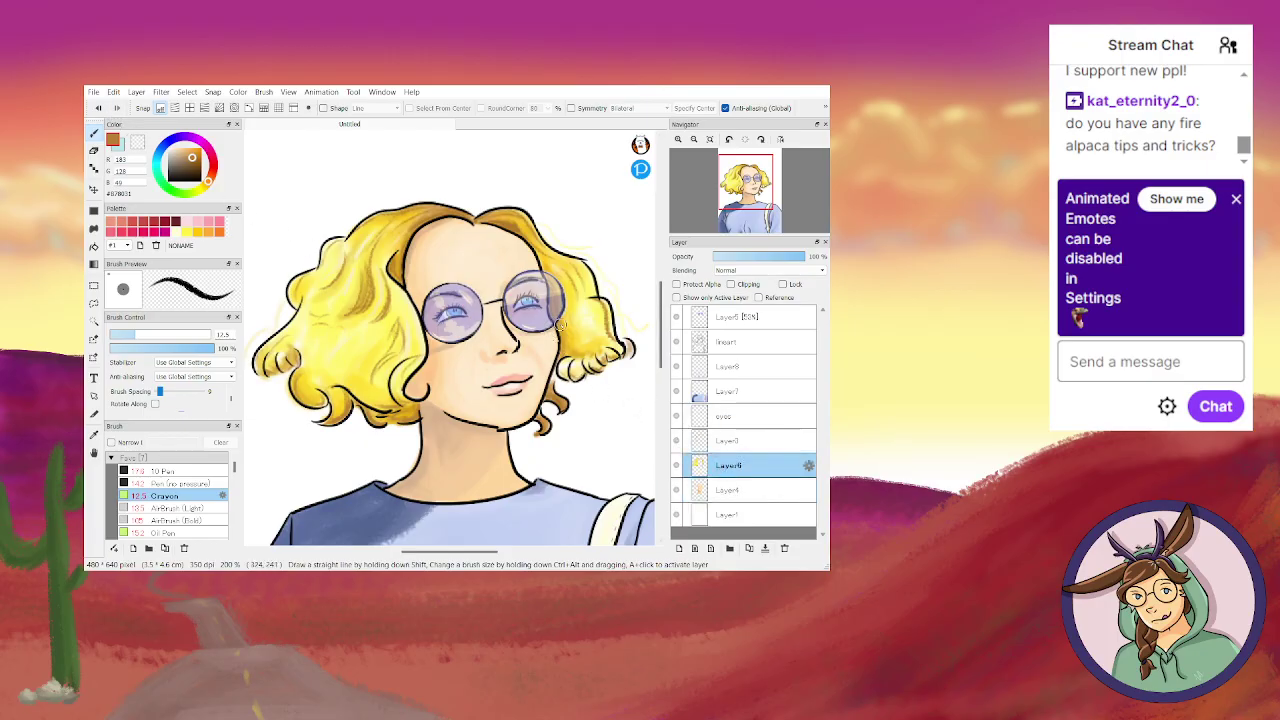
Reduce the Crayon's size to 10.5 and return to the hair color layer, Layer6.
left_click(727, 441)
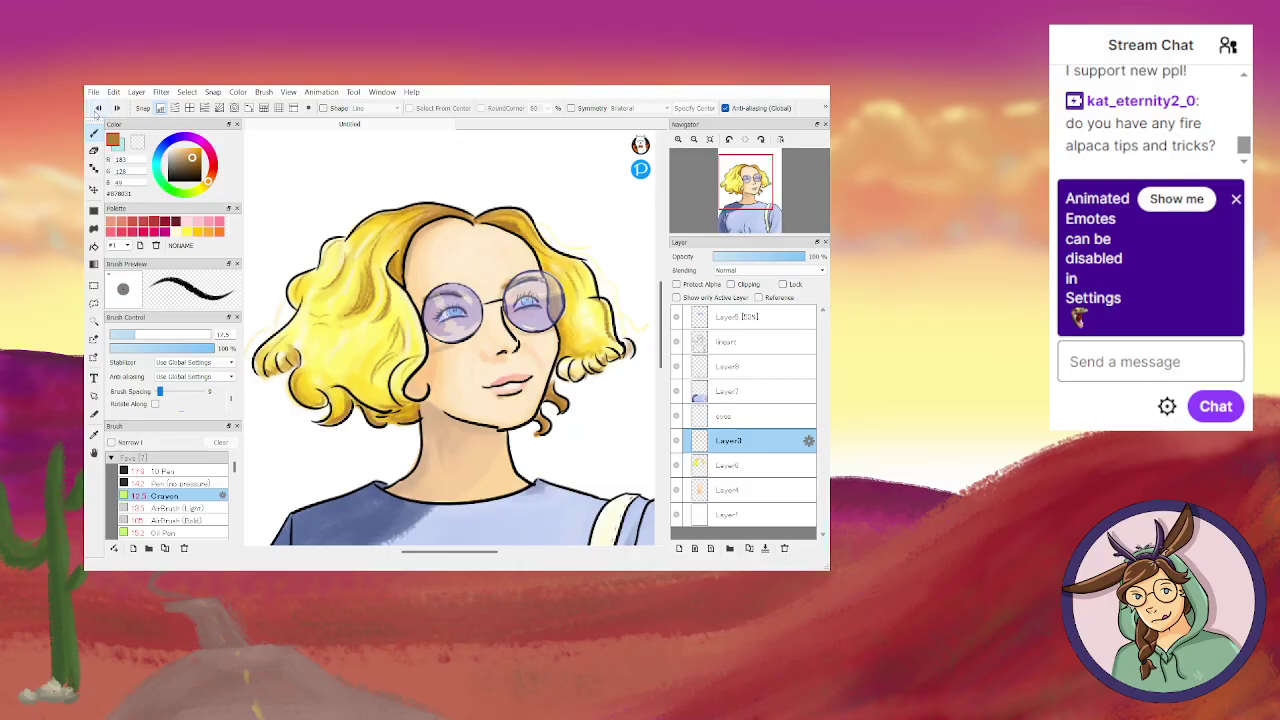
left_click(493, 369)
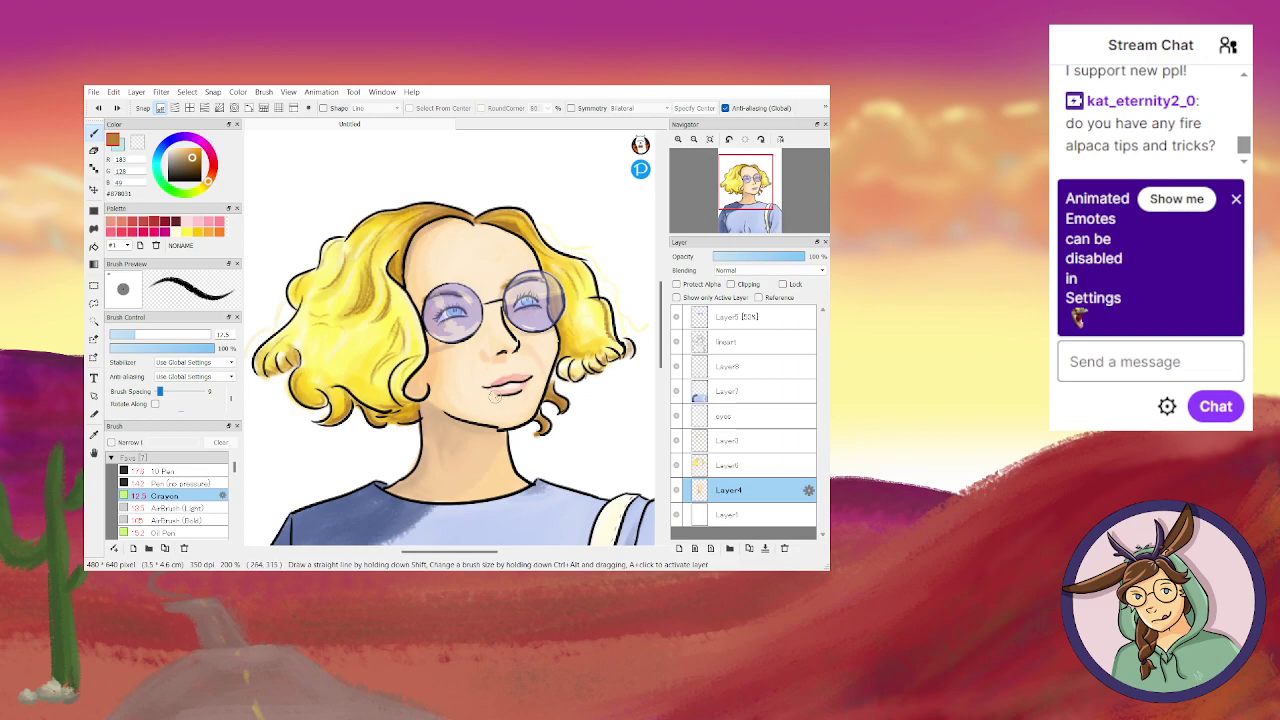
left_click_drag(158, 335, 133, 336)
left_click(712, 466)
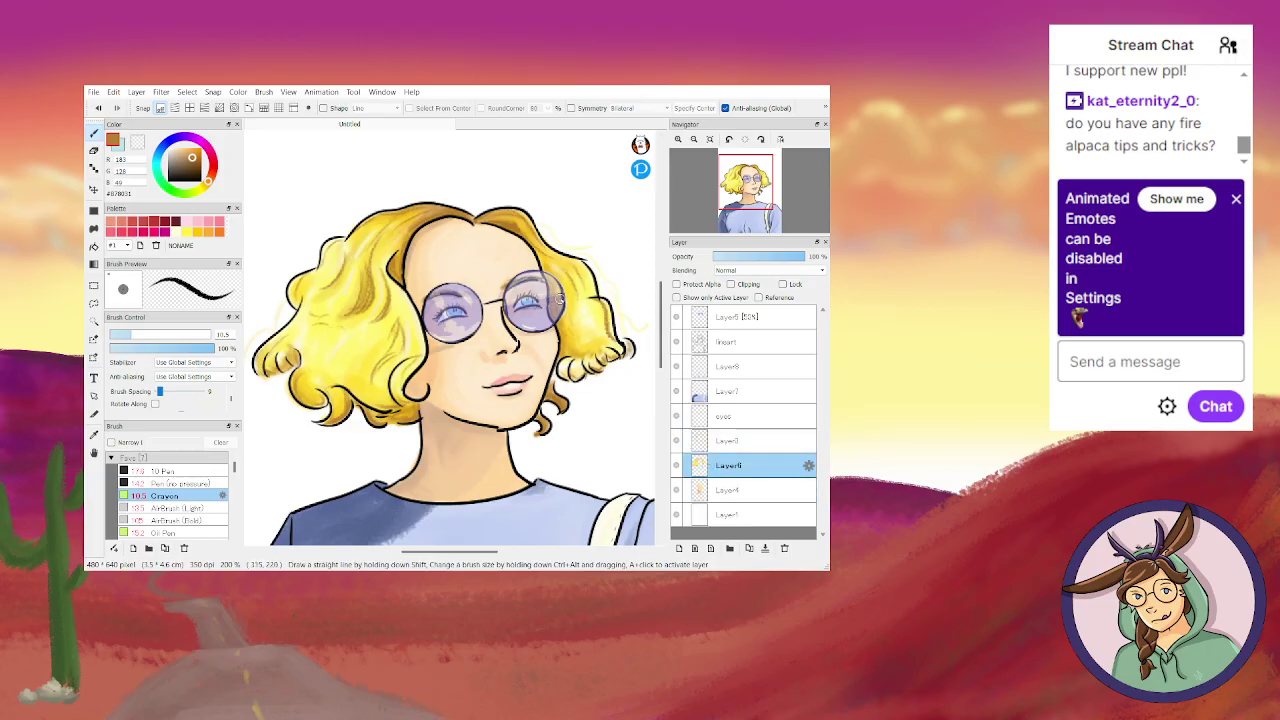
Make Layer3 active, with the drawing color set to dark brown (#5C4A33) and the Crayon's size to 6.2.
left_click(720, 441)
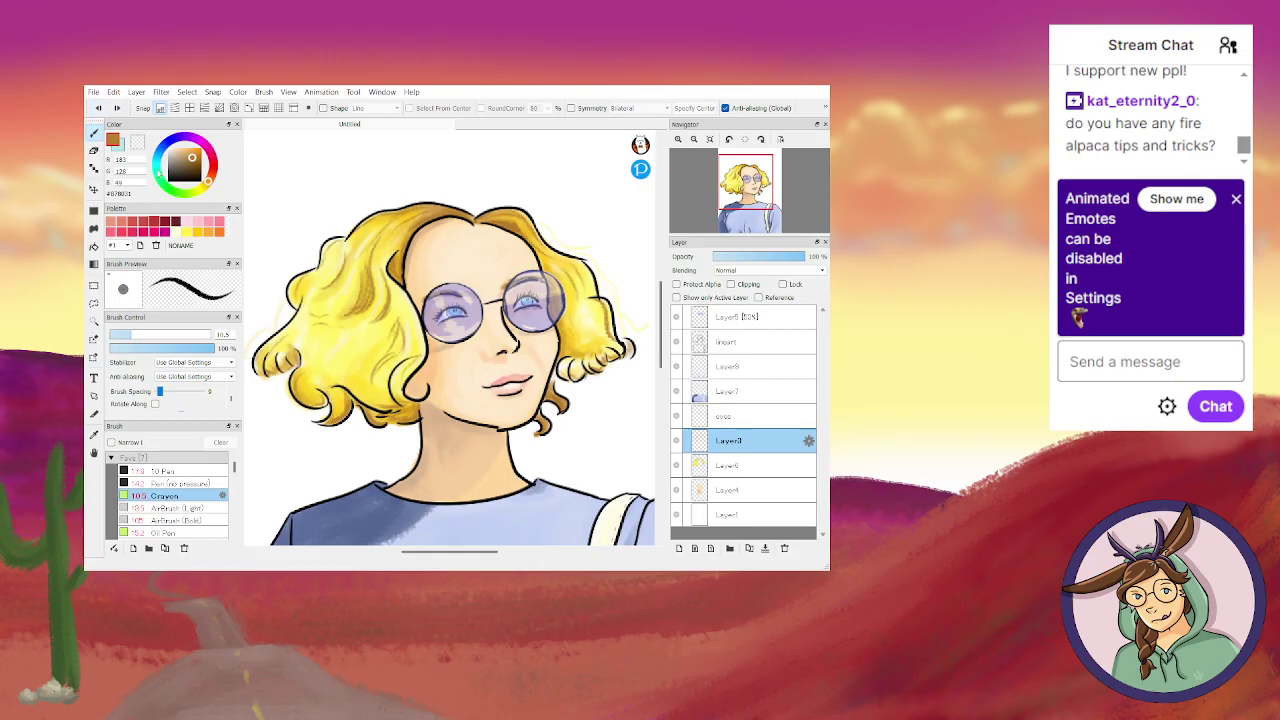
left_click(182, 170)
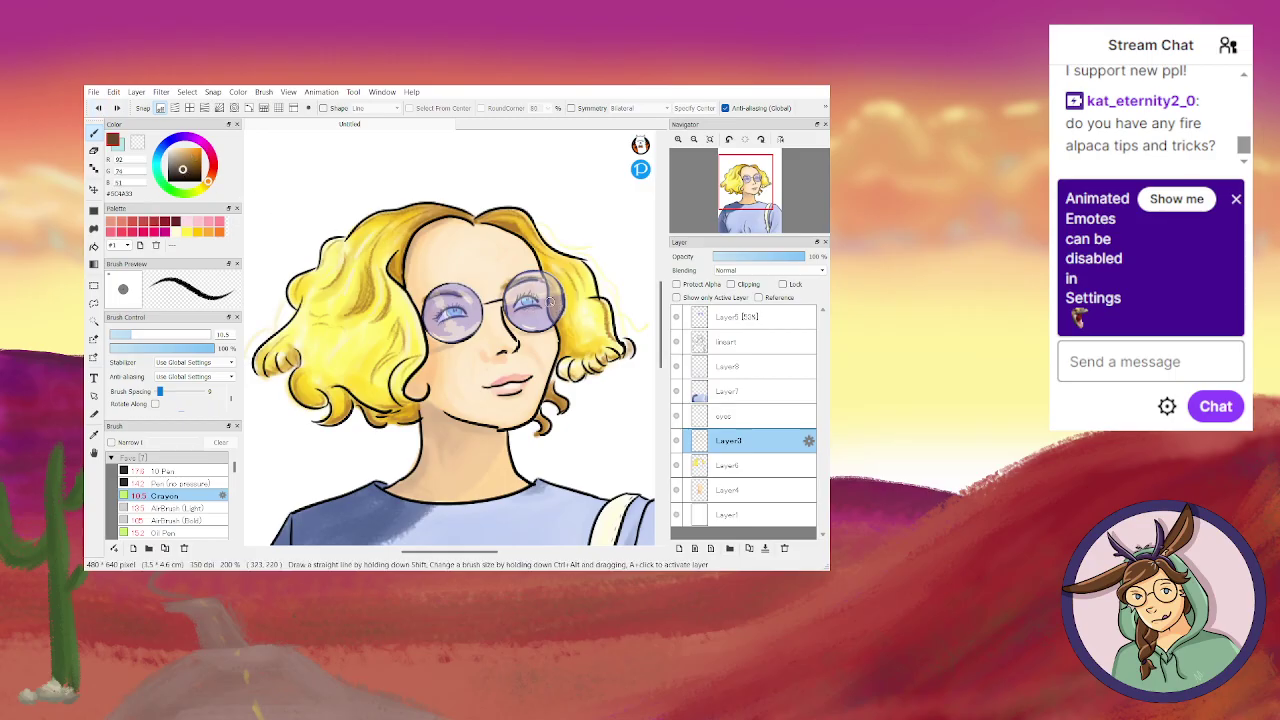
left_click_drag(116, 335, 112, 335)
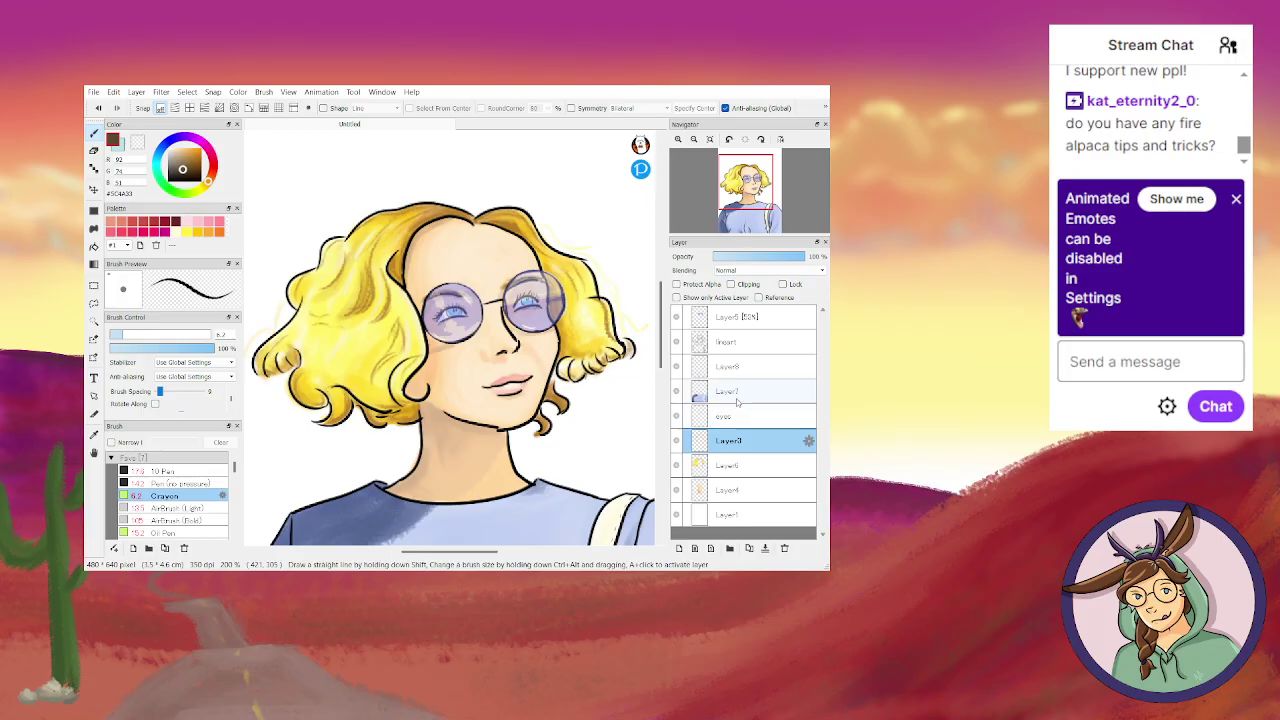
Set up a smaller 10 Pen at 100% opacity in off-white (#F8F3ED) and make the lineart layer active.
left_click(741, 318)
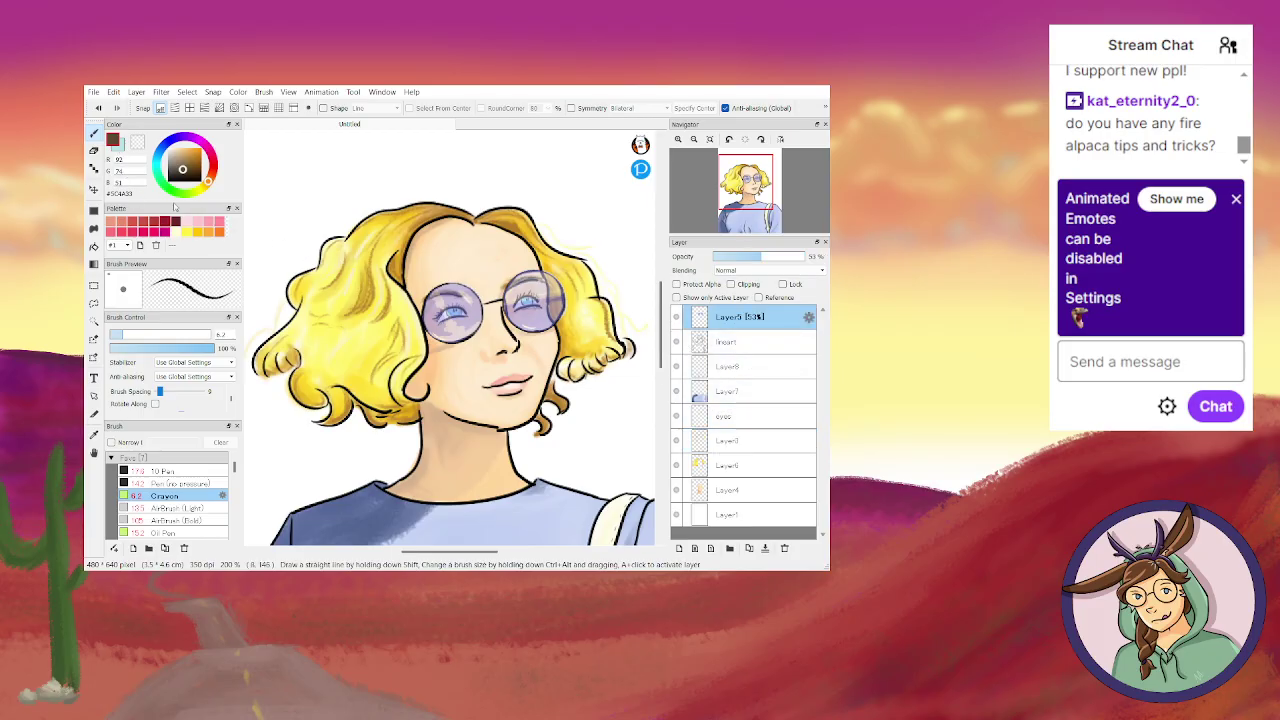
left_click(172, 152)
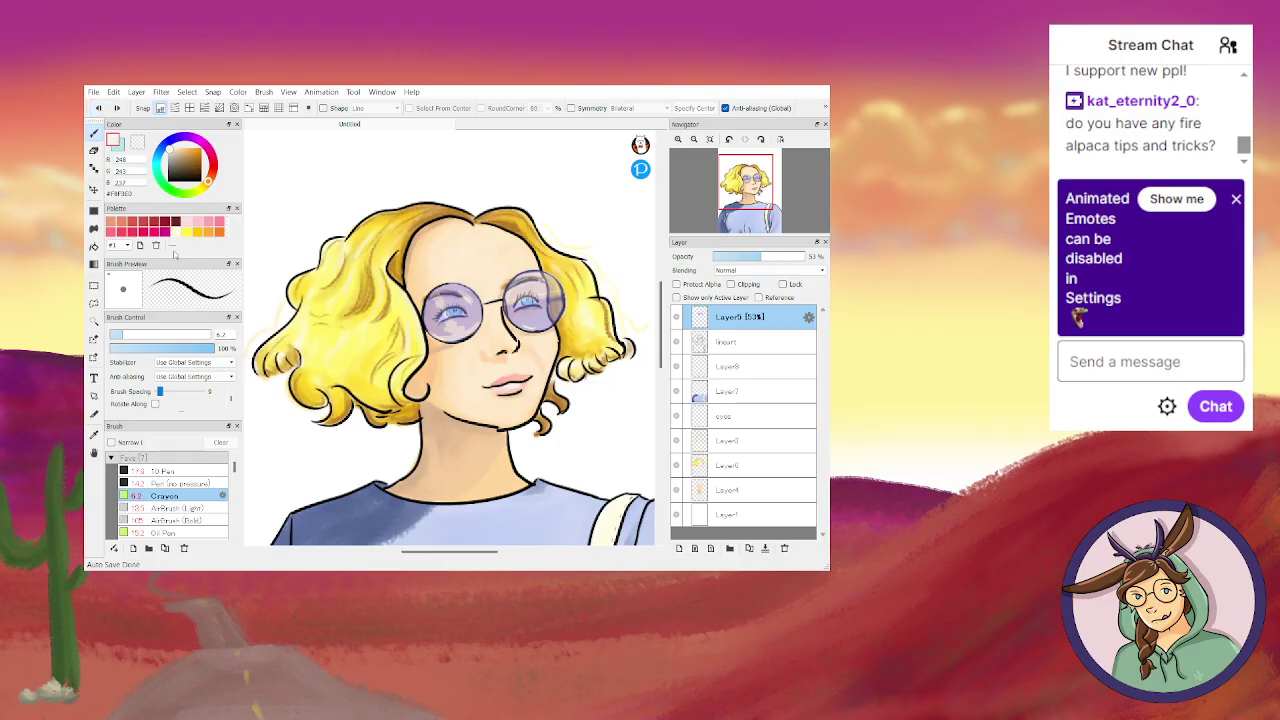
left_click(160, 470)
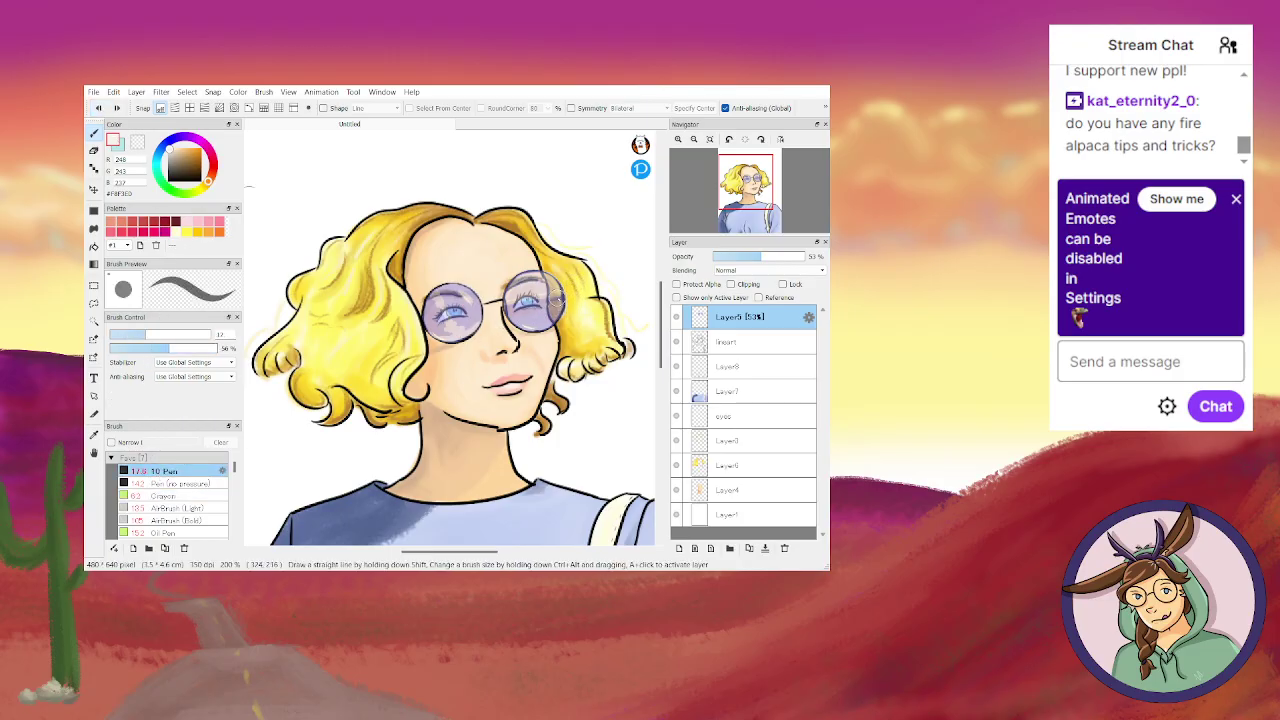
left_click(129, 336)
left_click_drag(191, 352, 220, 350)
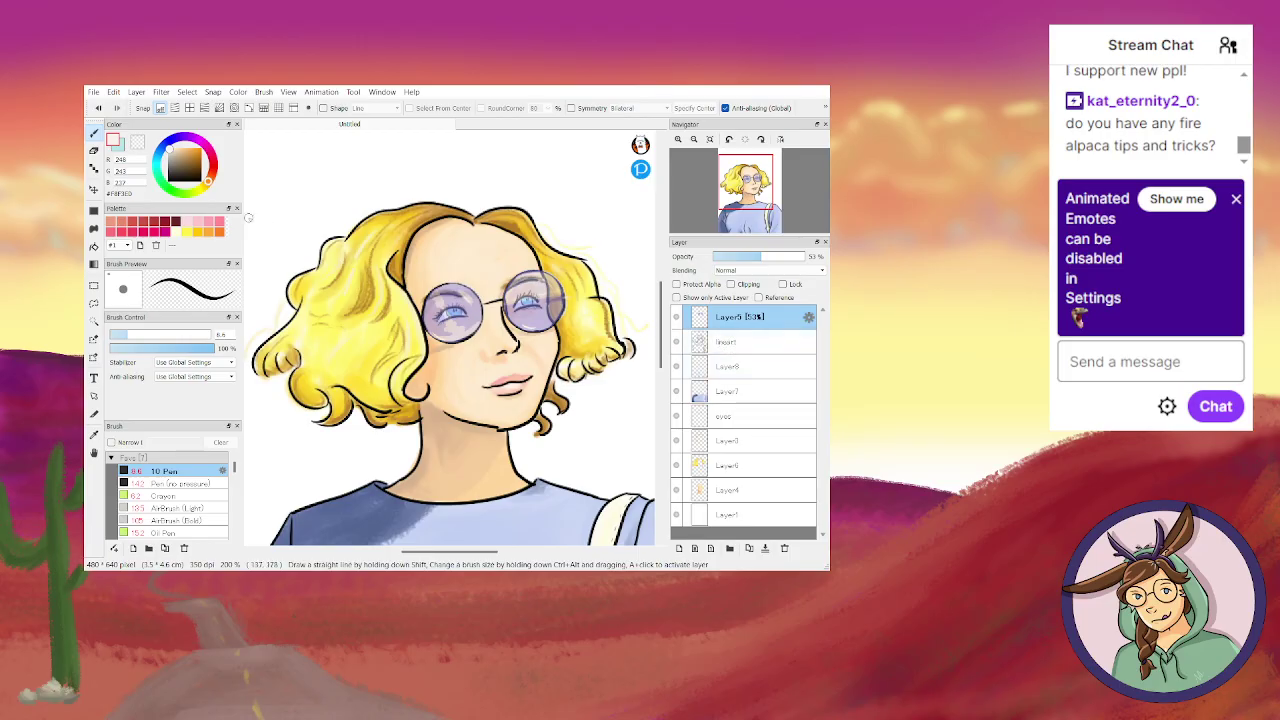
left_click(728, 344)
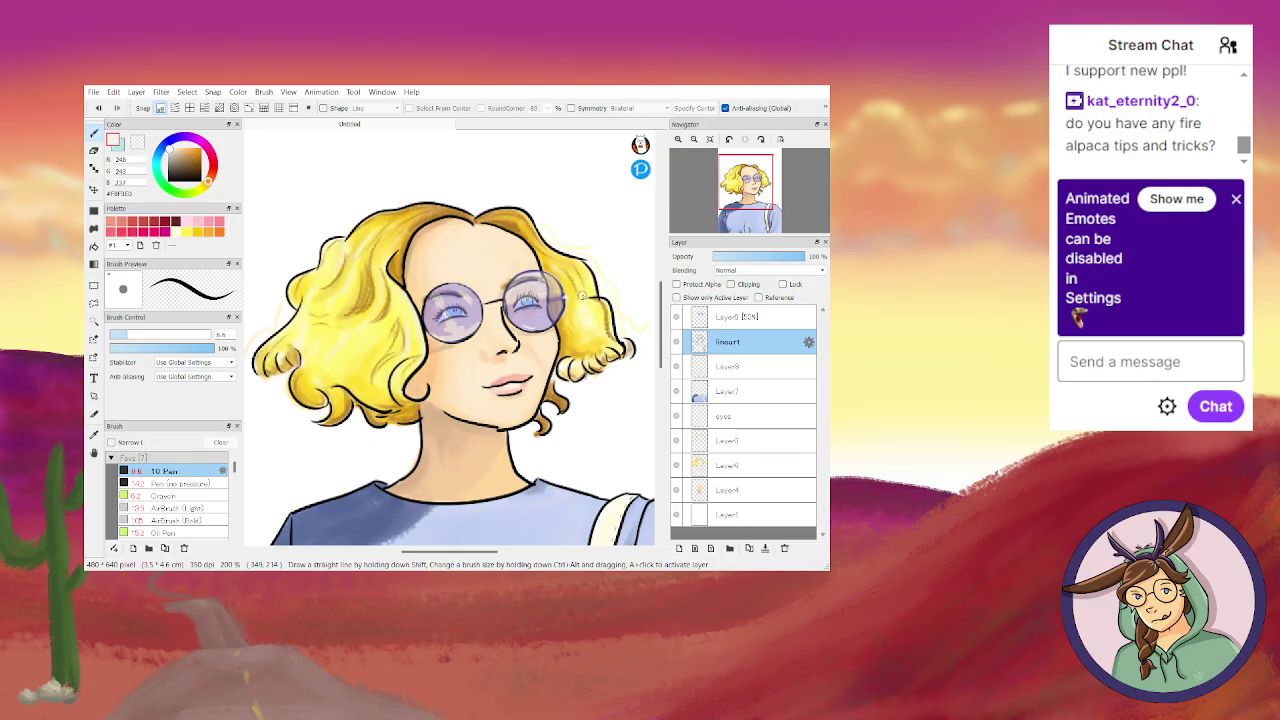
On Layer1, select the whole background around the figure with the Magic Wand, including the gaps along the hair's edges.
left_click(735, 518)
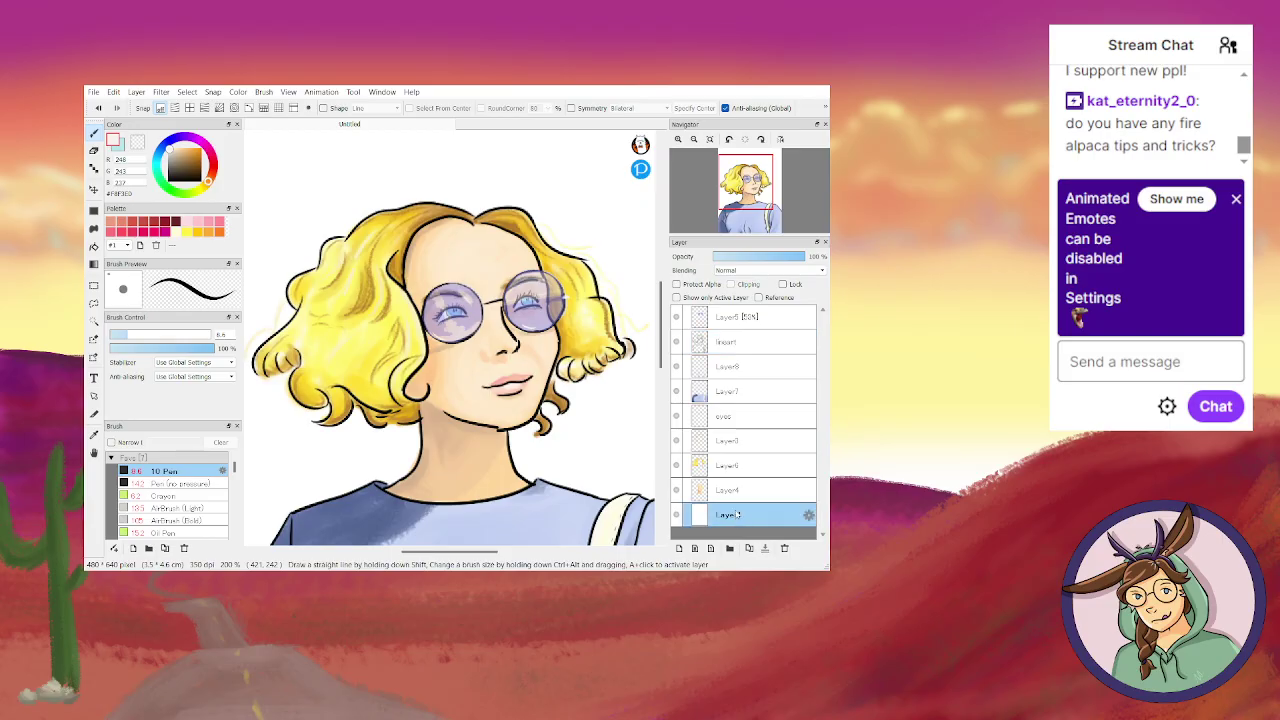
left_click(95, 321)
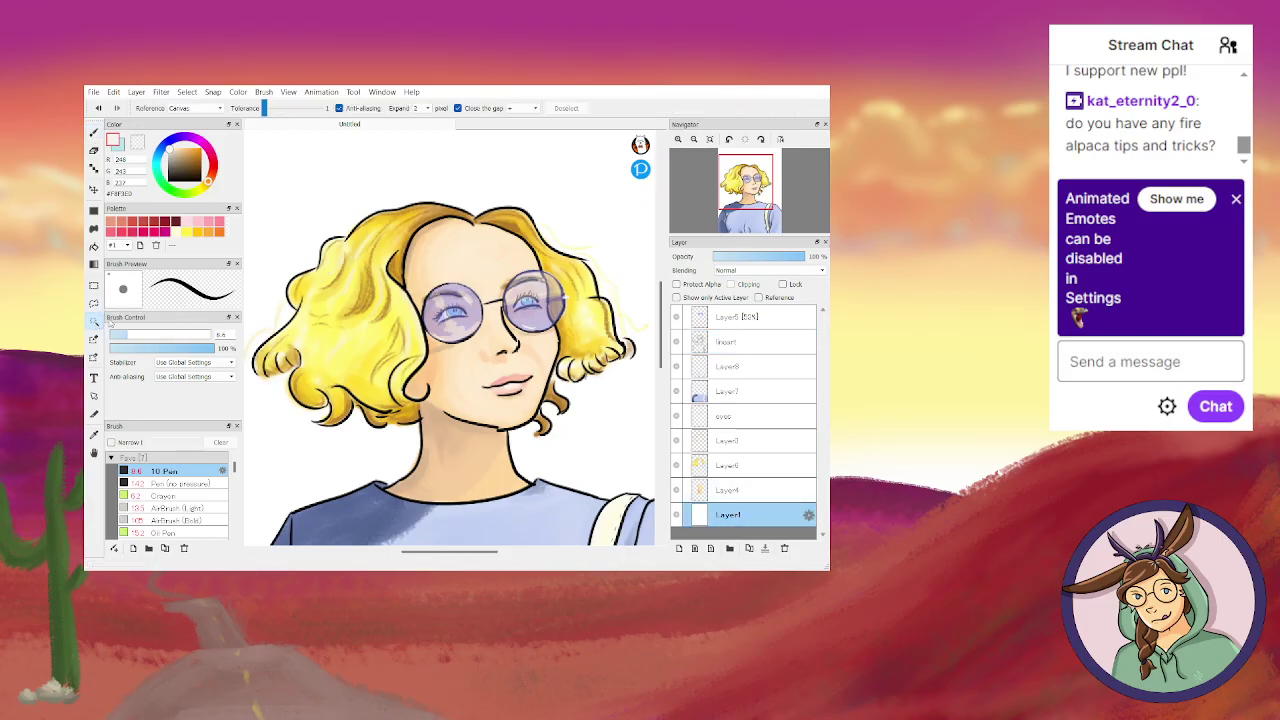
left_click(265, 270)
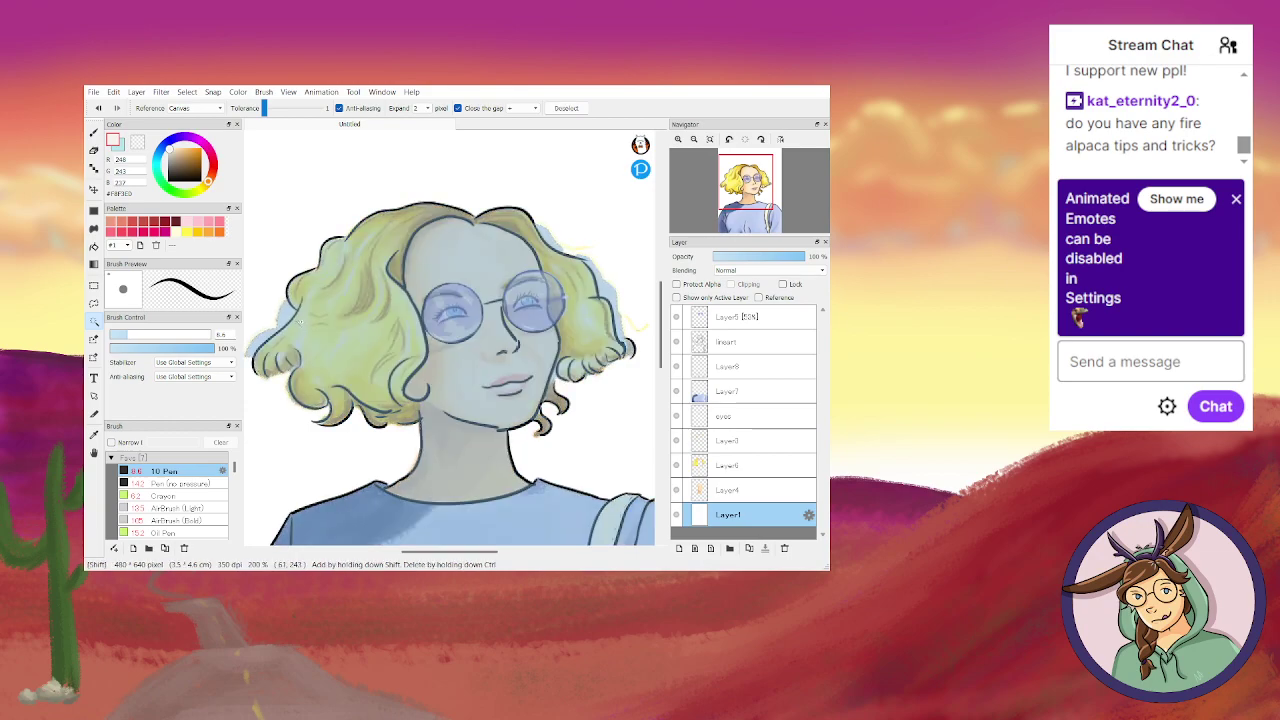
left_click(285, 328, "shift")
left_click(262, 342, "shift")
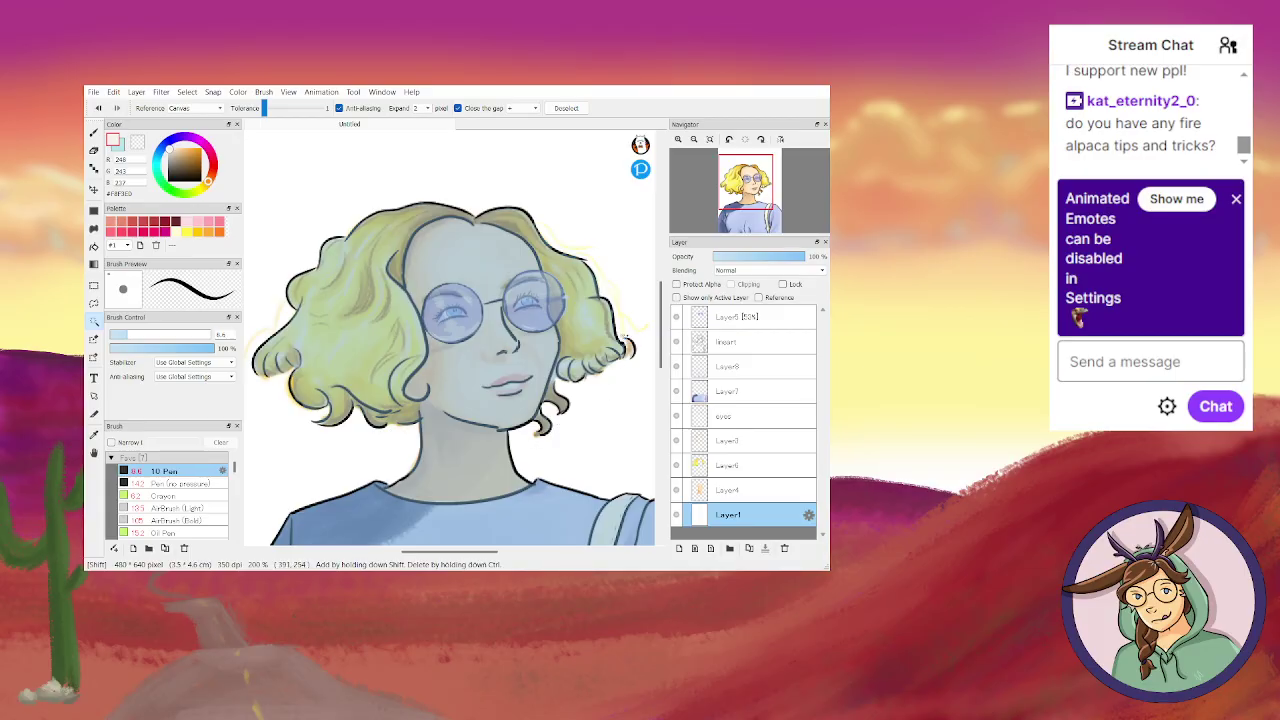
left_click(646, 397)
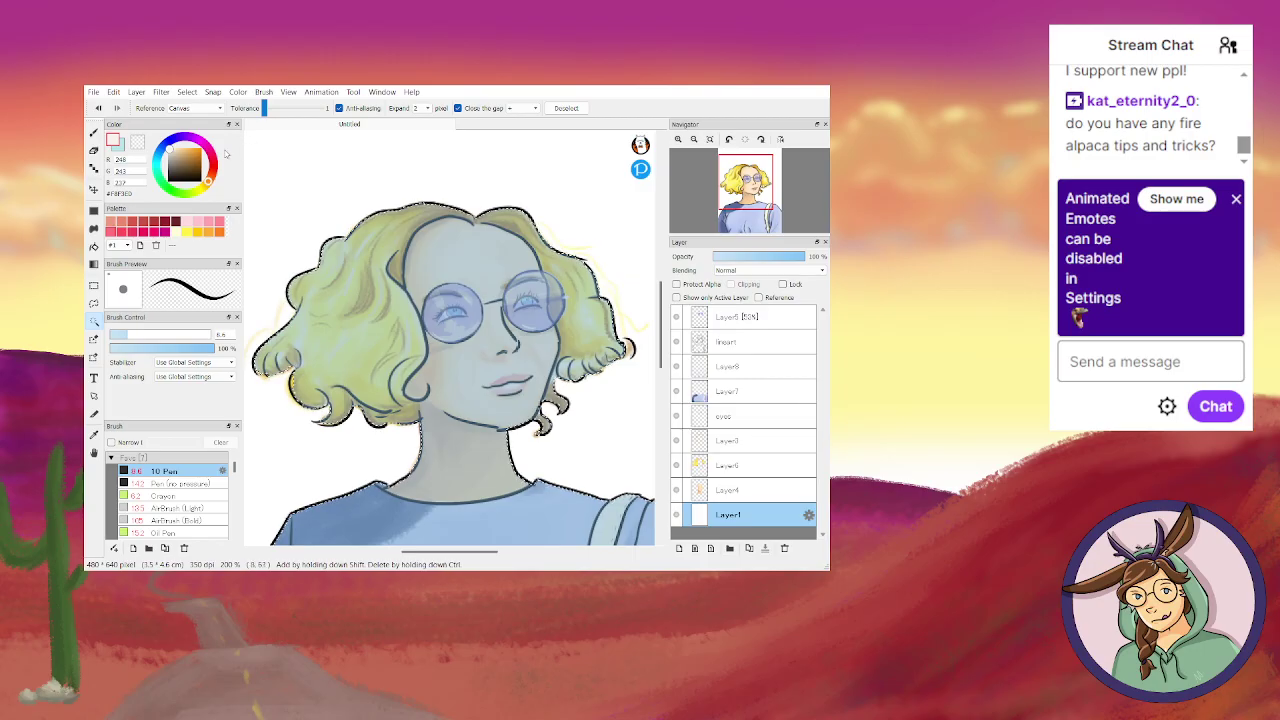
Fill the selected background with a vertical linear foreground-to-background gradient, redrawing it until aqua covers all but the lowest part.
left_click(94, 264)
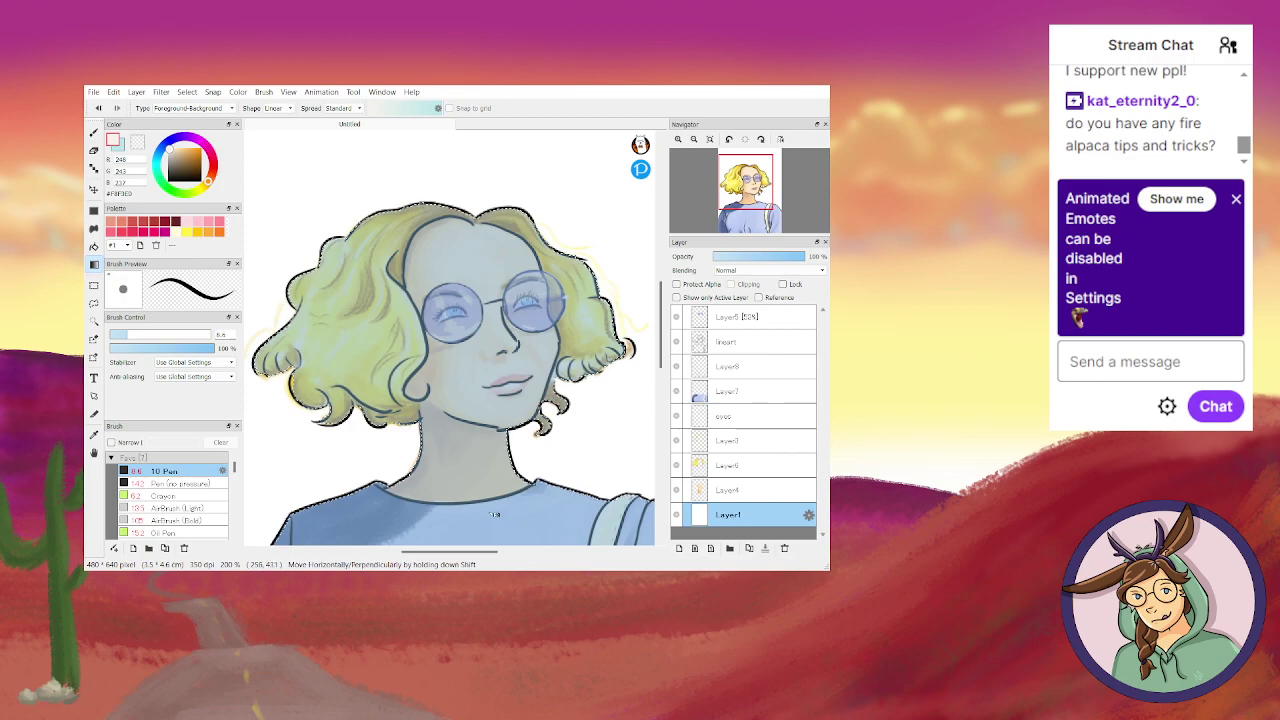
left_click_drag(481, 539, 460, 400)
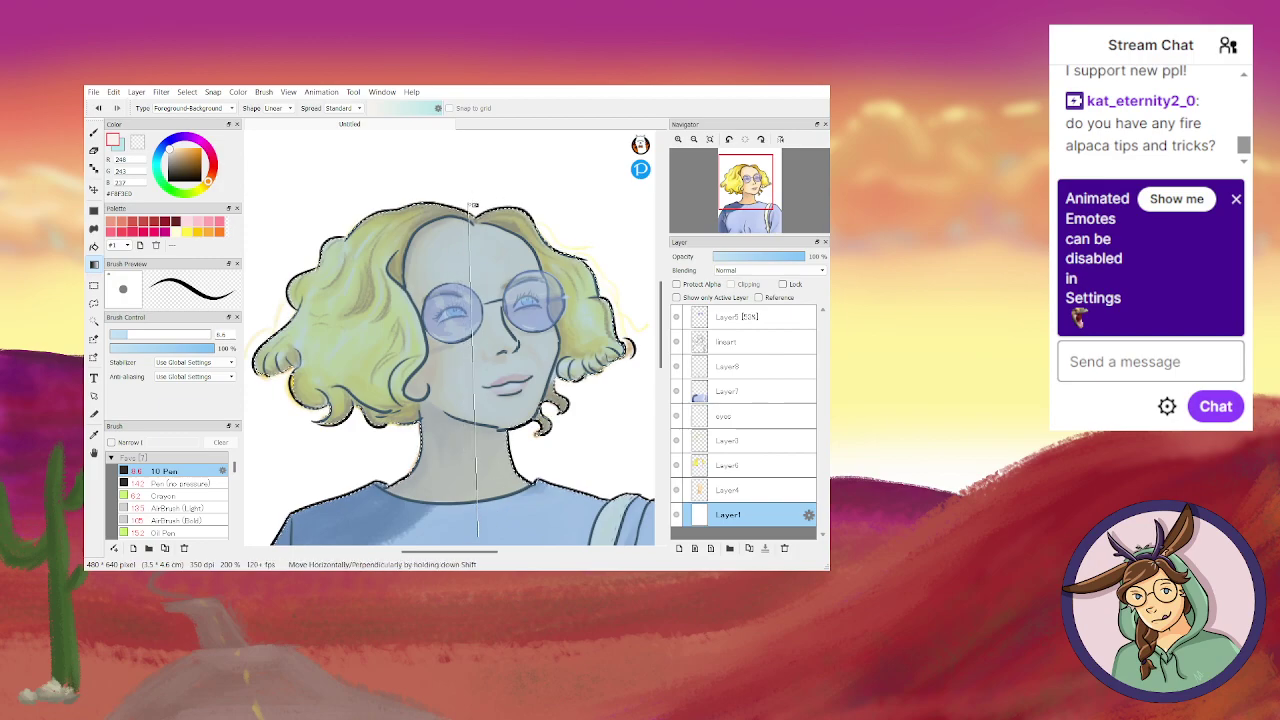
left_click_drag(474, 205, 475, 207)
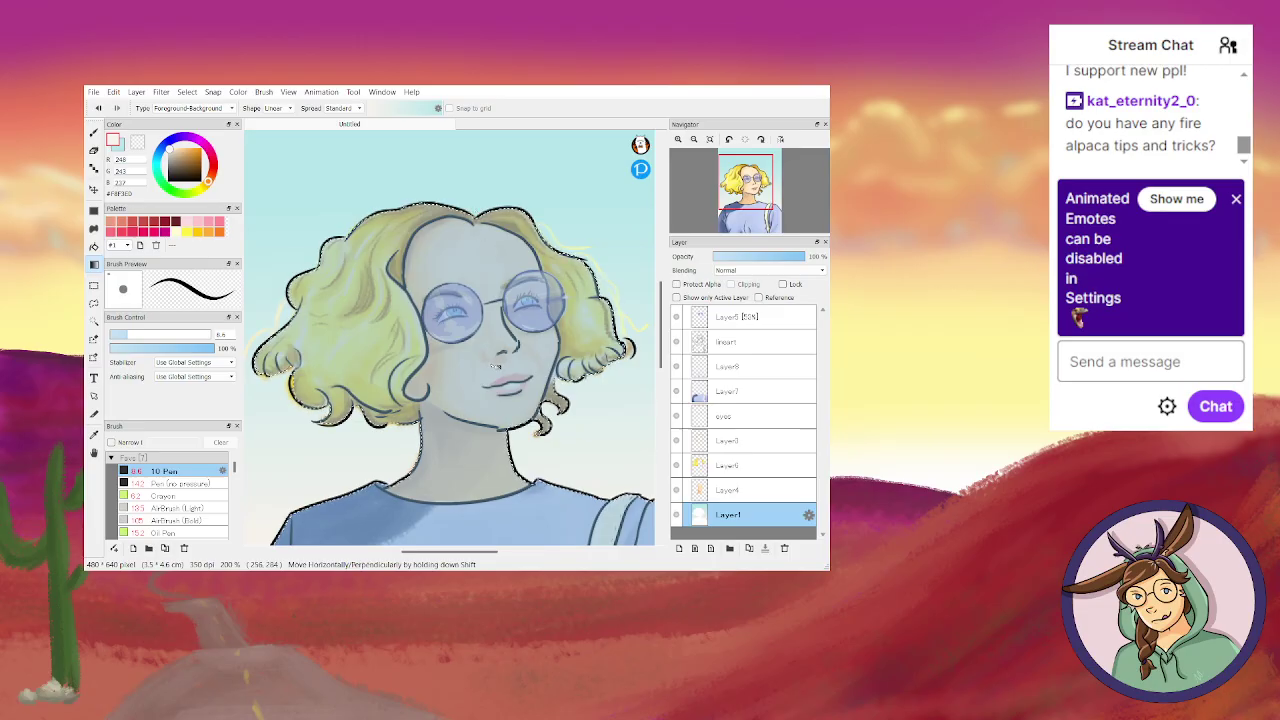
left_click_drag(490, 440, 479, 258)
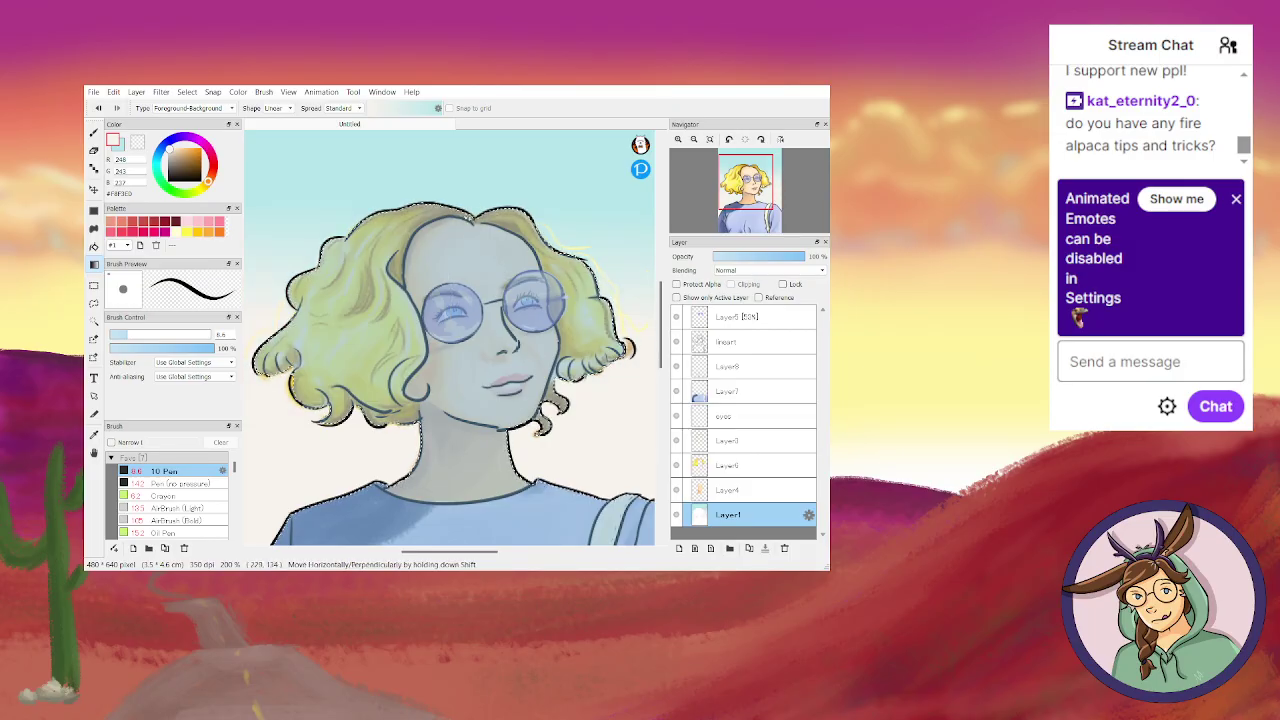
left_click_drag(470, 537, 471, 466)
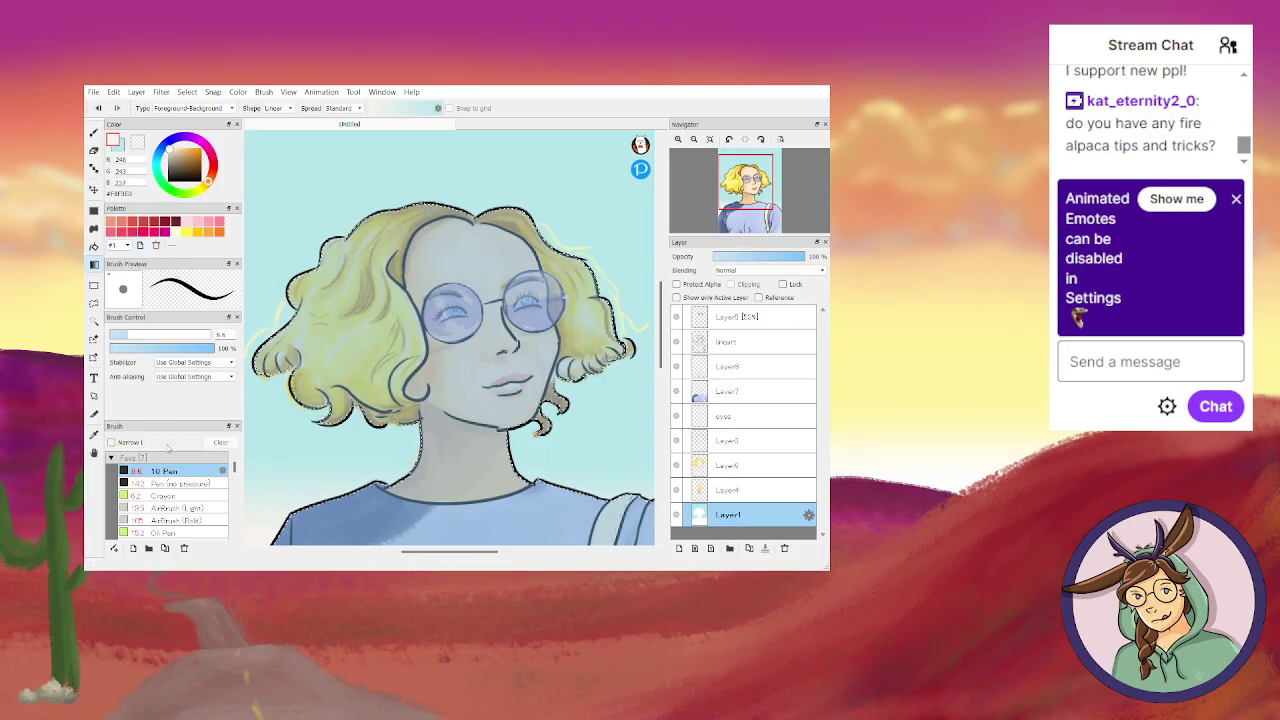
Enlarge the Crayon brush, set the color to blue (#5980D9) and paint diagonal streaks across the upper-left background.
left_click(180, 496)
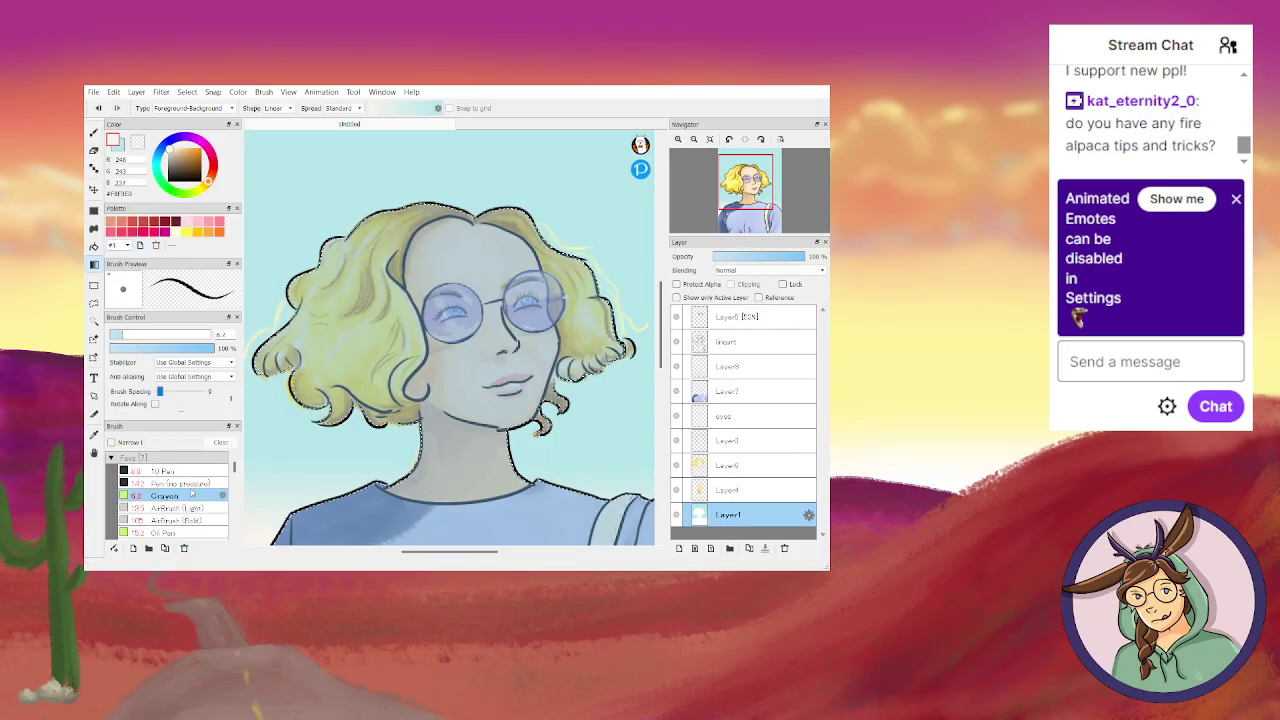
key("ctrl+minus")
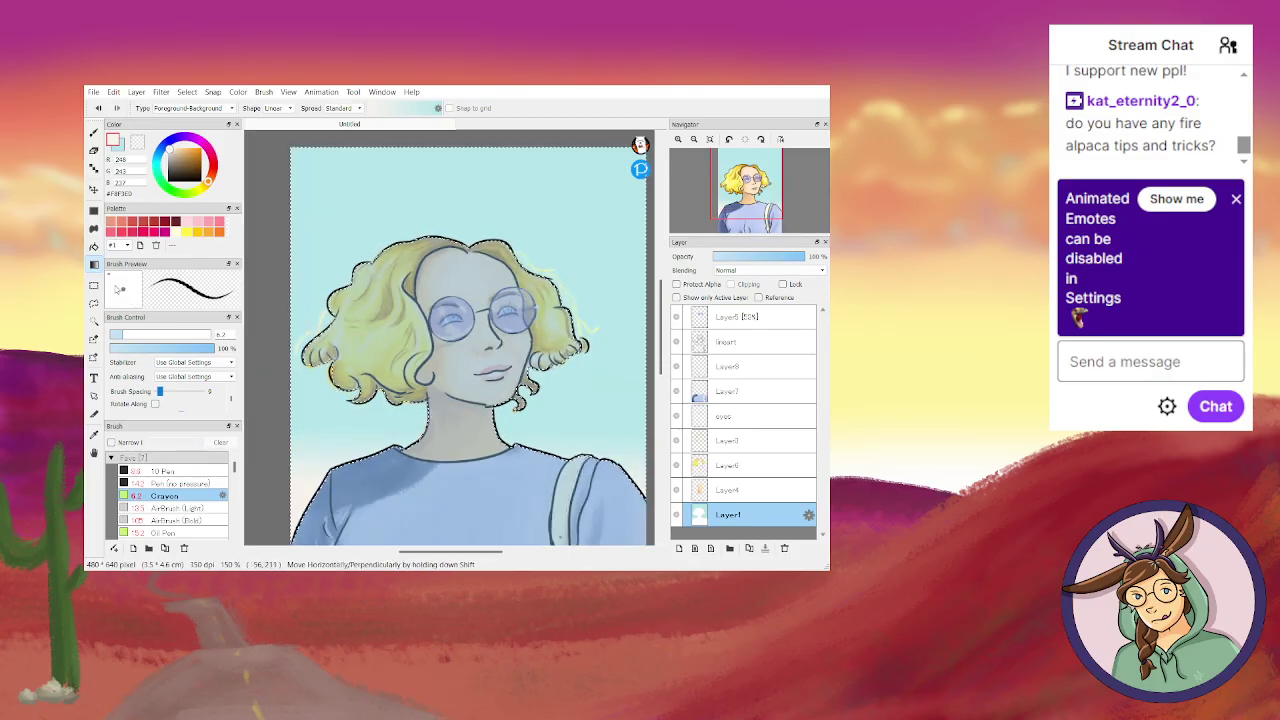
left_click(195, 335)
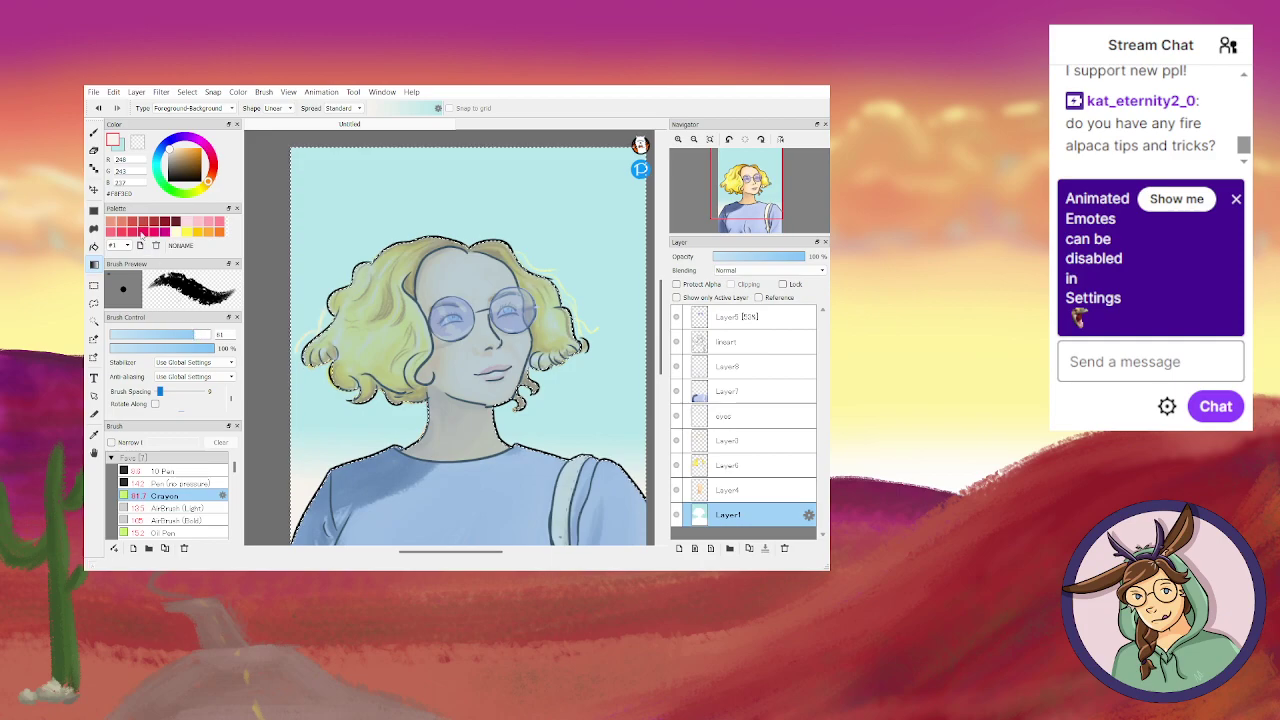
left_click(166, 146)
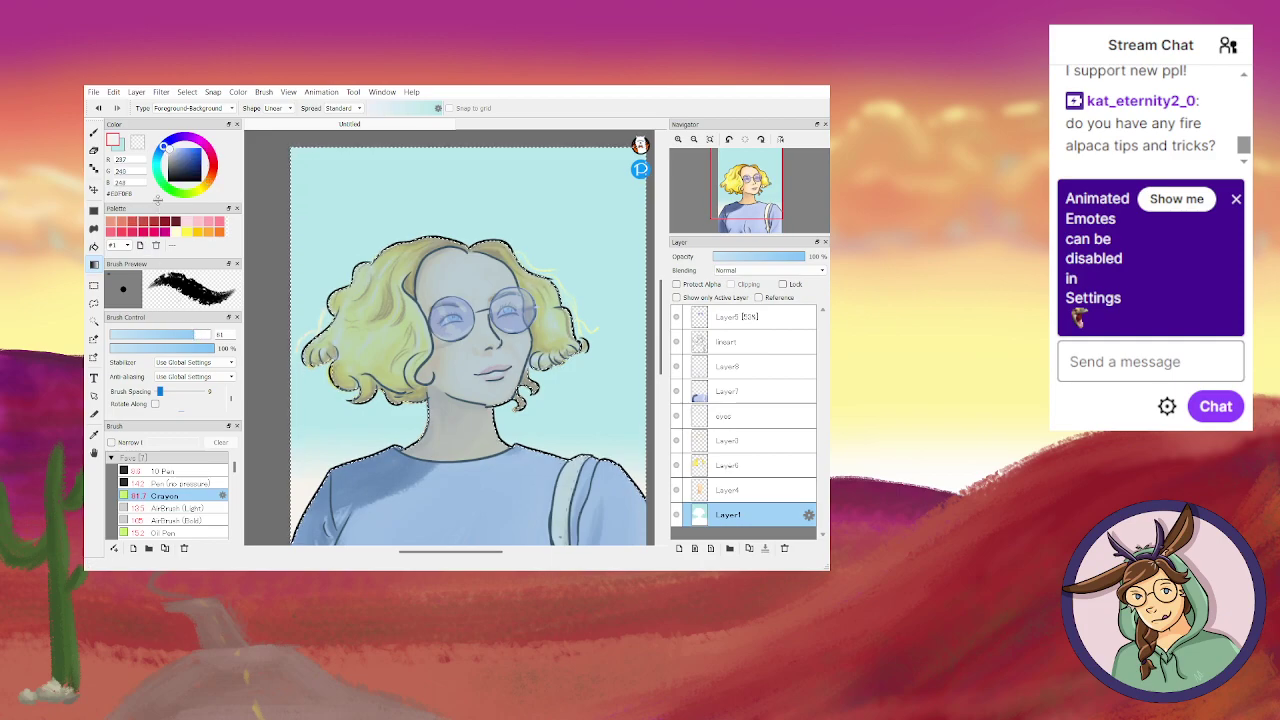
left_click(94, 132)
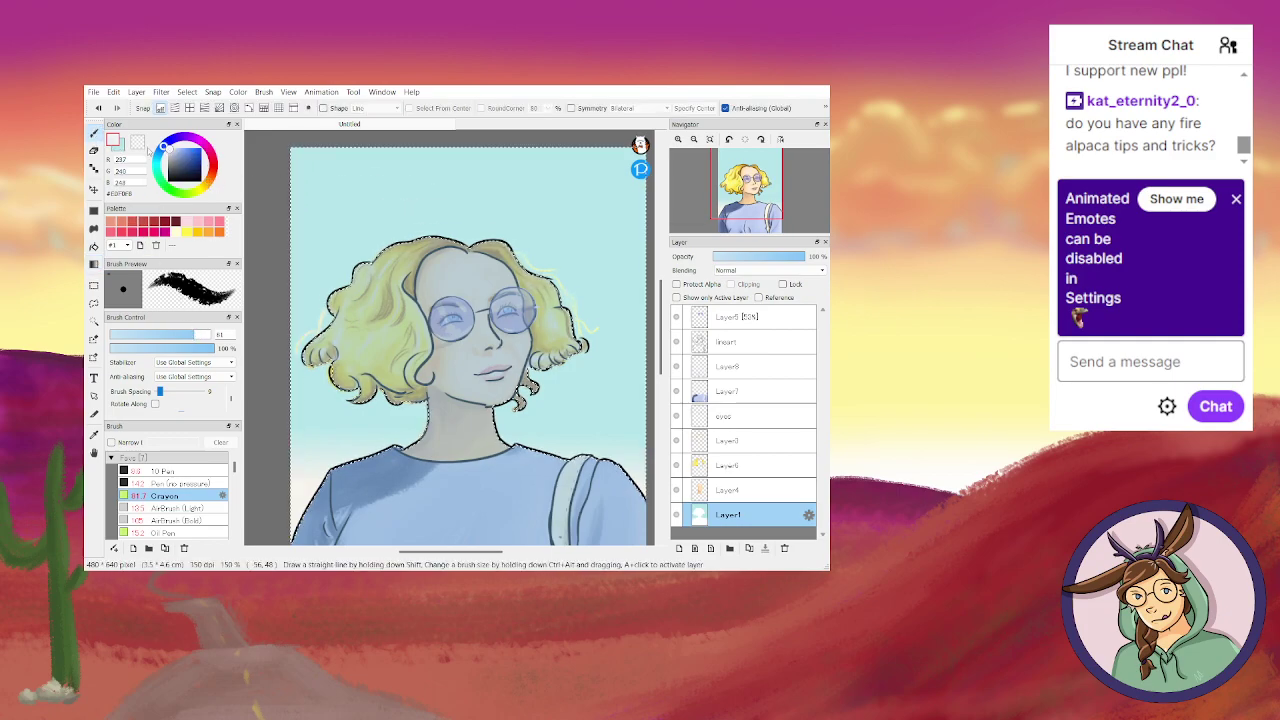
left_click(178, 157)
left_click(187, 153)
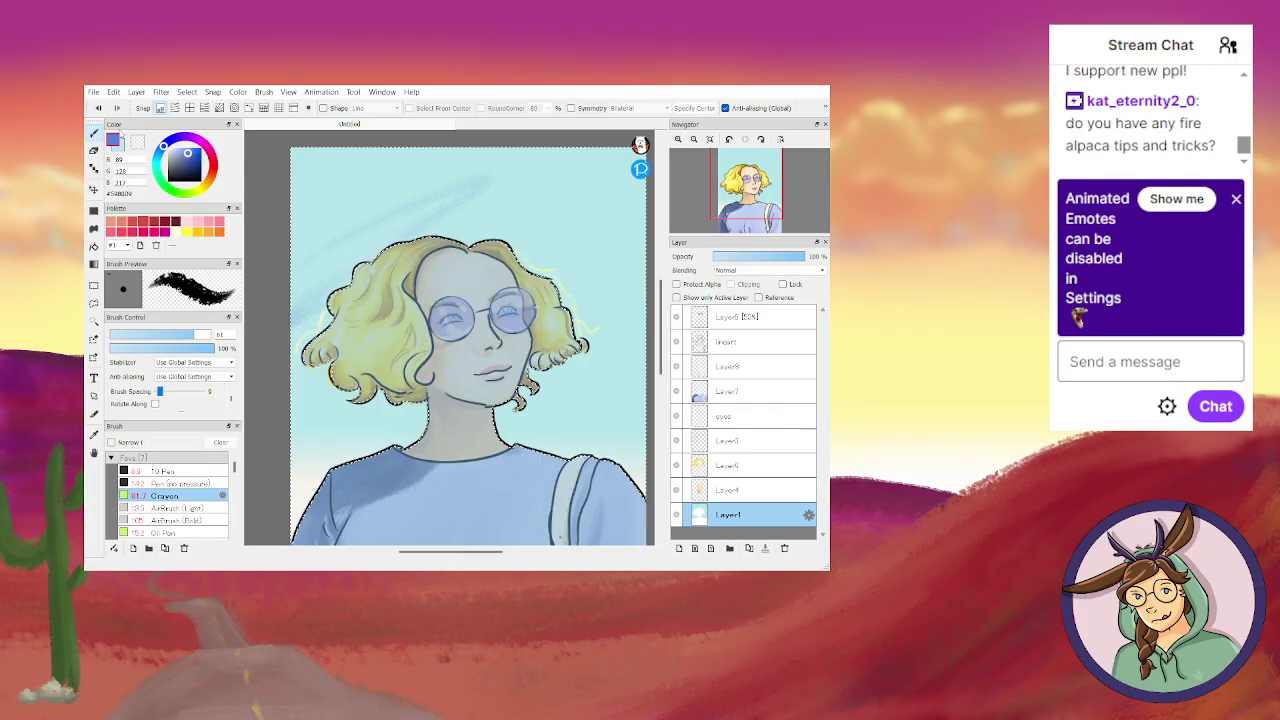
Enlarge the Crayon brush considerably, darken the color to deep blue (#194099) and paint broad texture across the upper background and around the hair.
left_click_drag(186, 336, 240, 333)
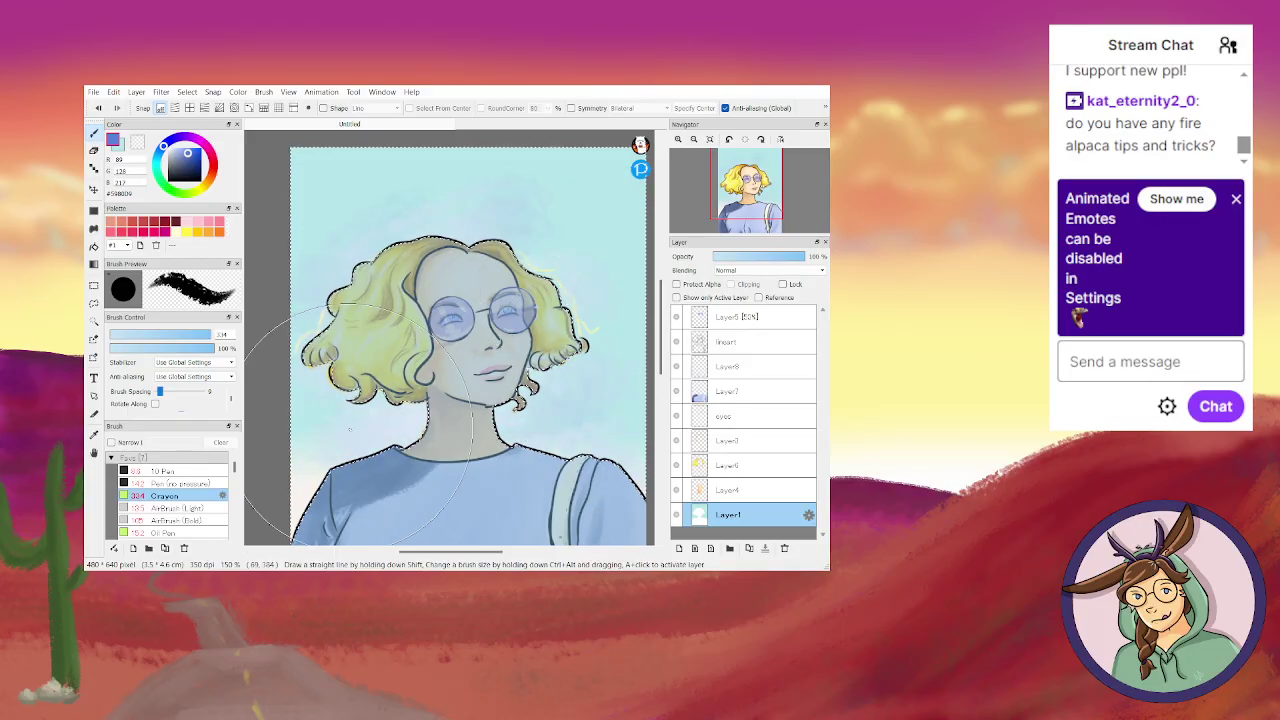
left_click(196, 162)
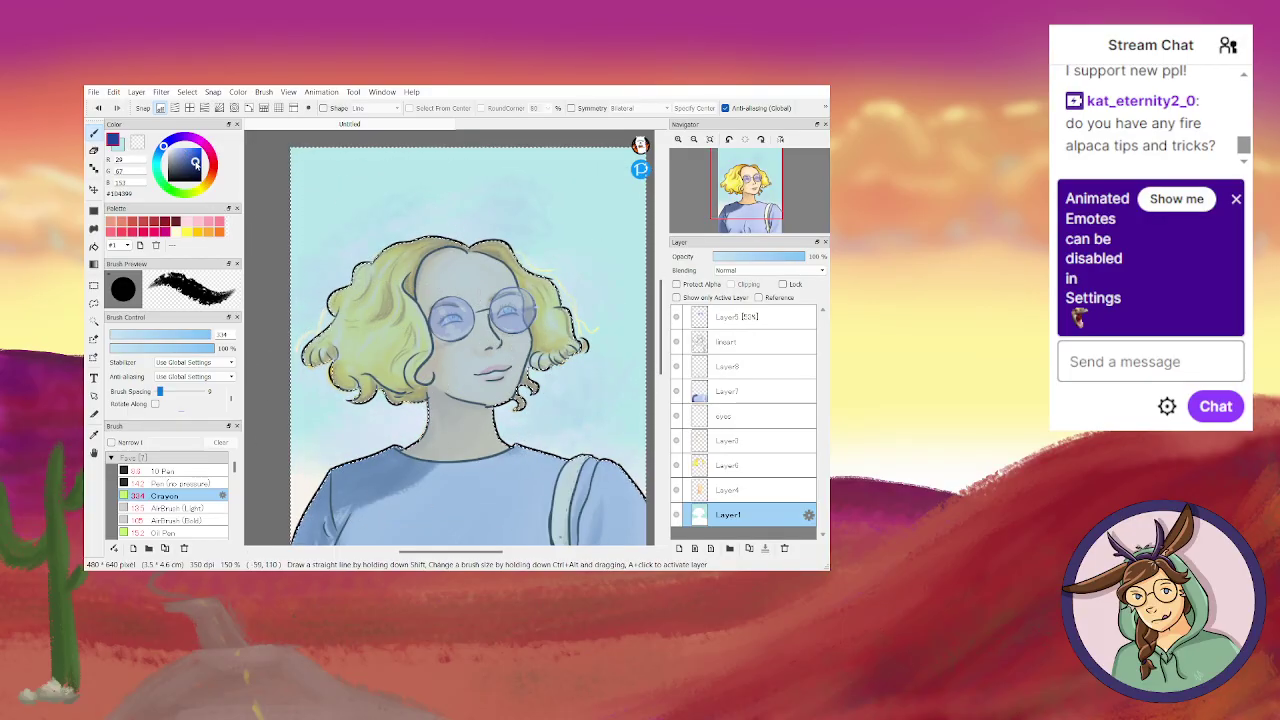
left_click_drag(310, 205, 480, 195)
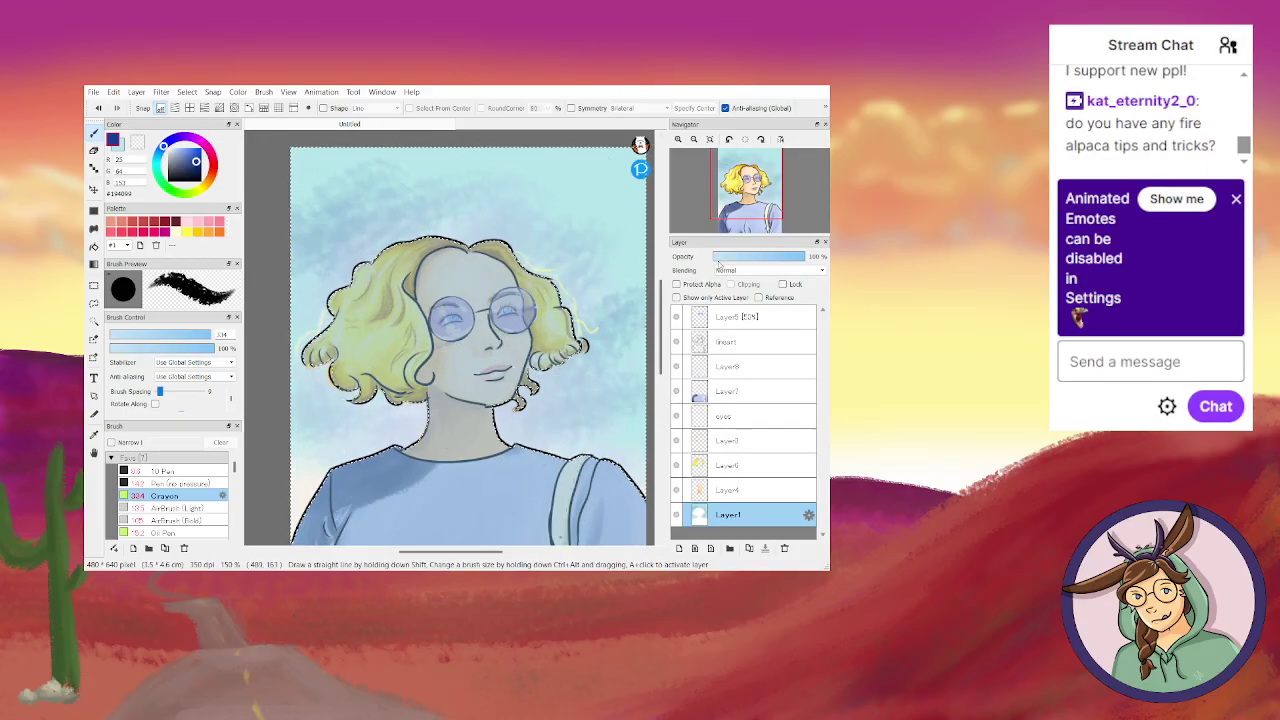
mouse_move(757, 187)
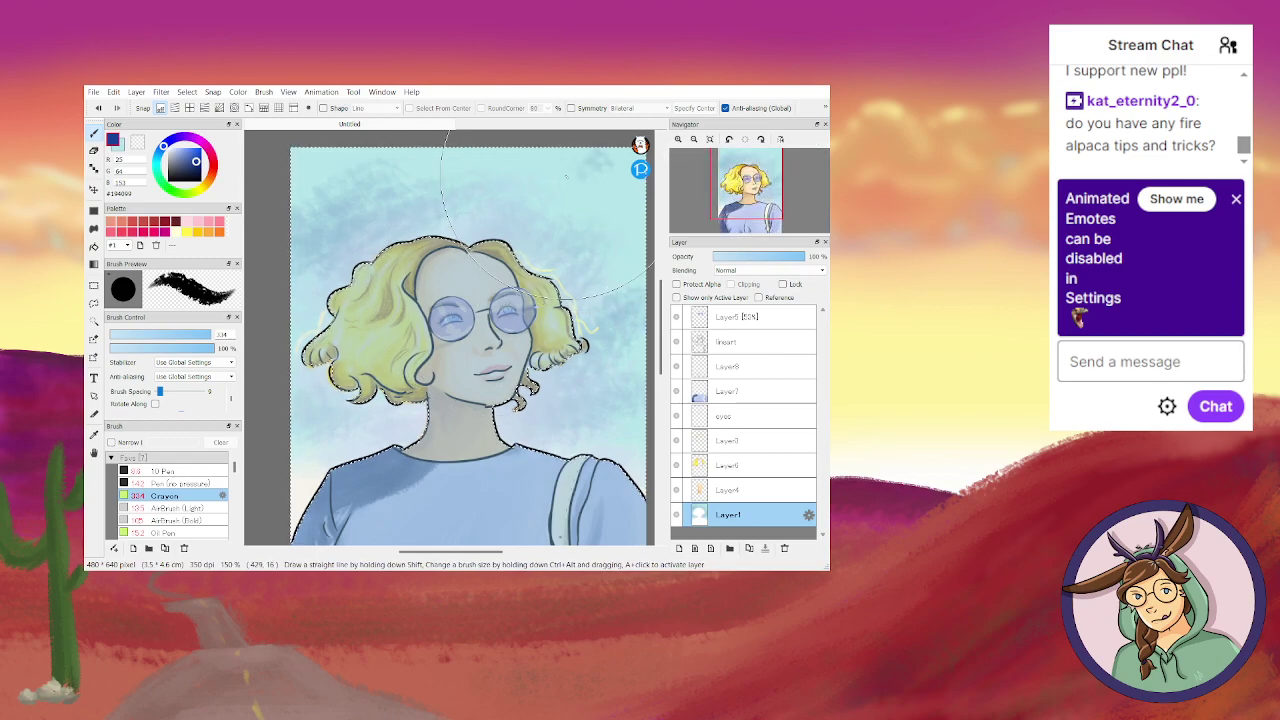
left_click_drag(558, 178, 595, 200)
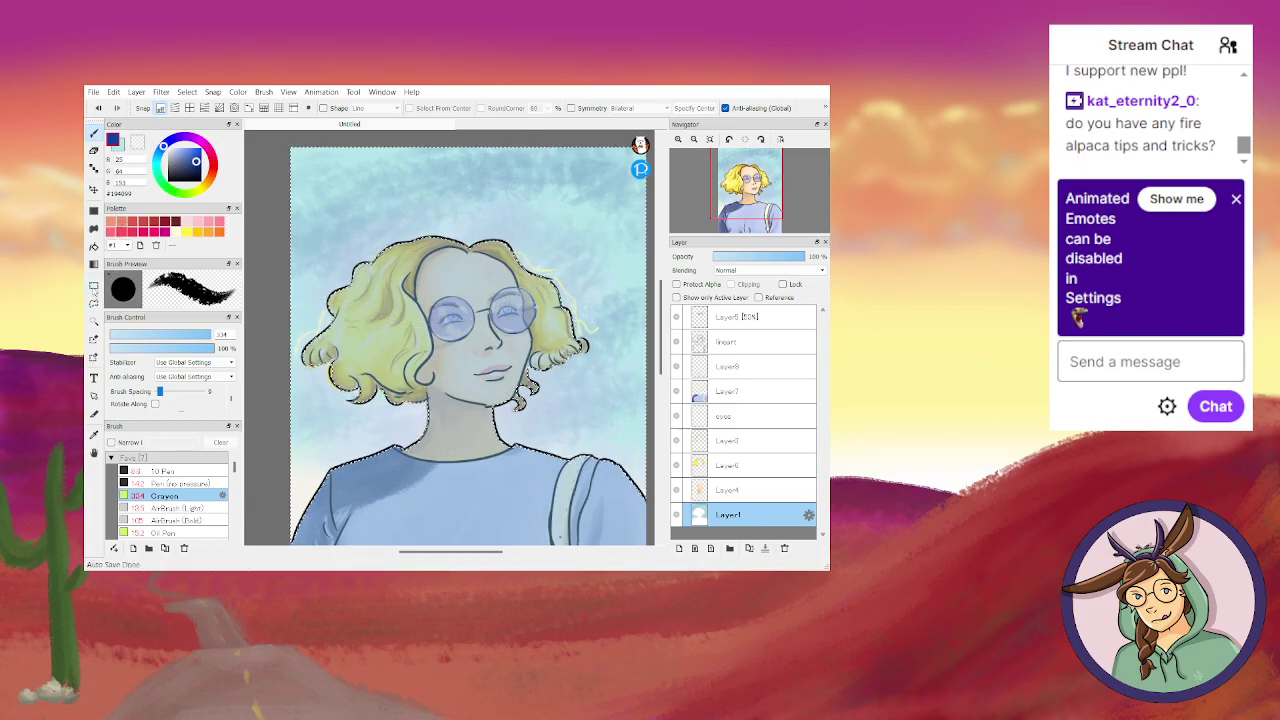
Switch to the selection tool and deselect the background around the figure.
left_click(94, 287)
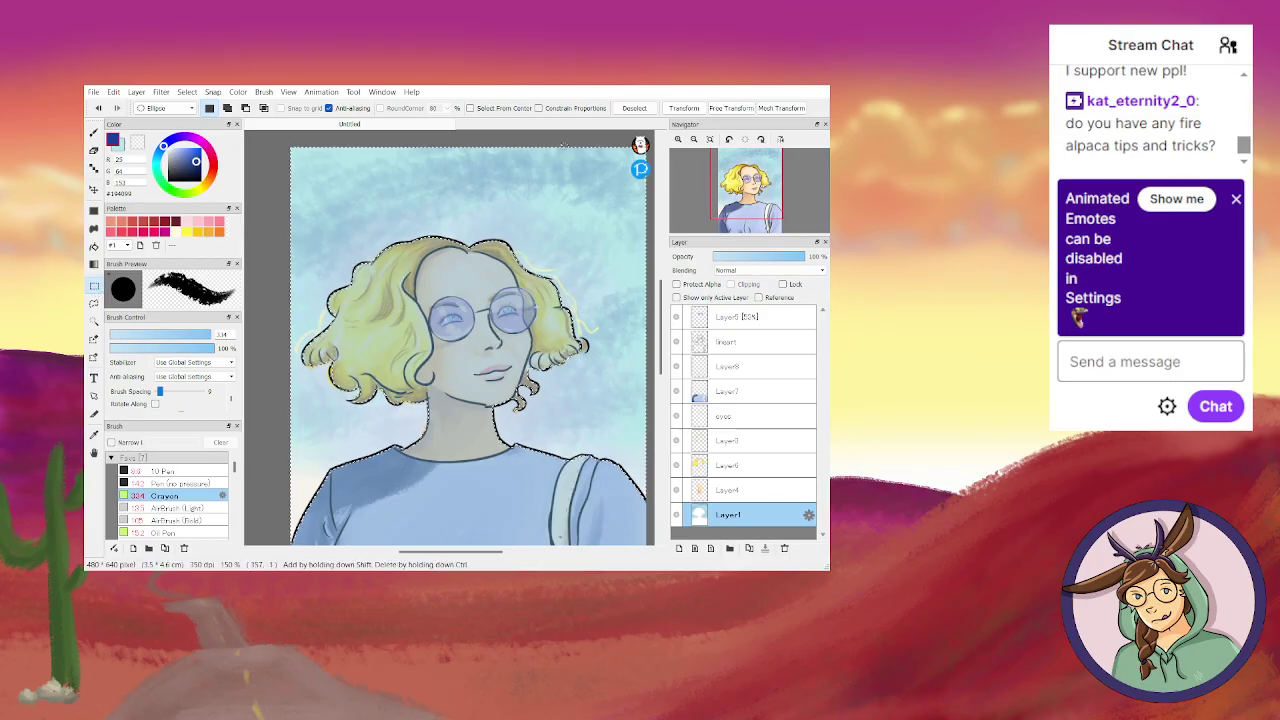
left_click(634, 107)
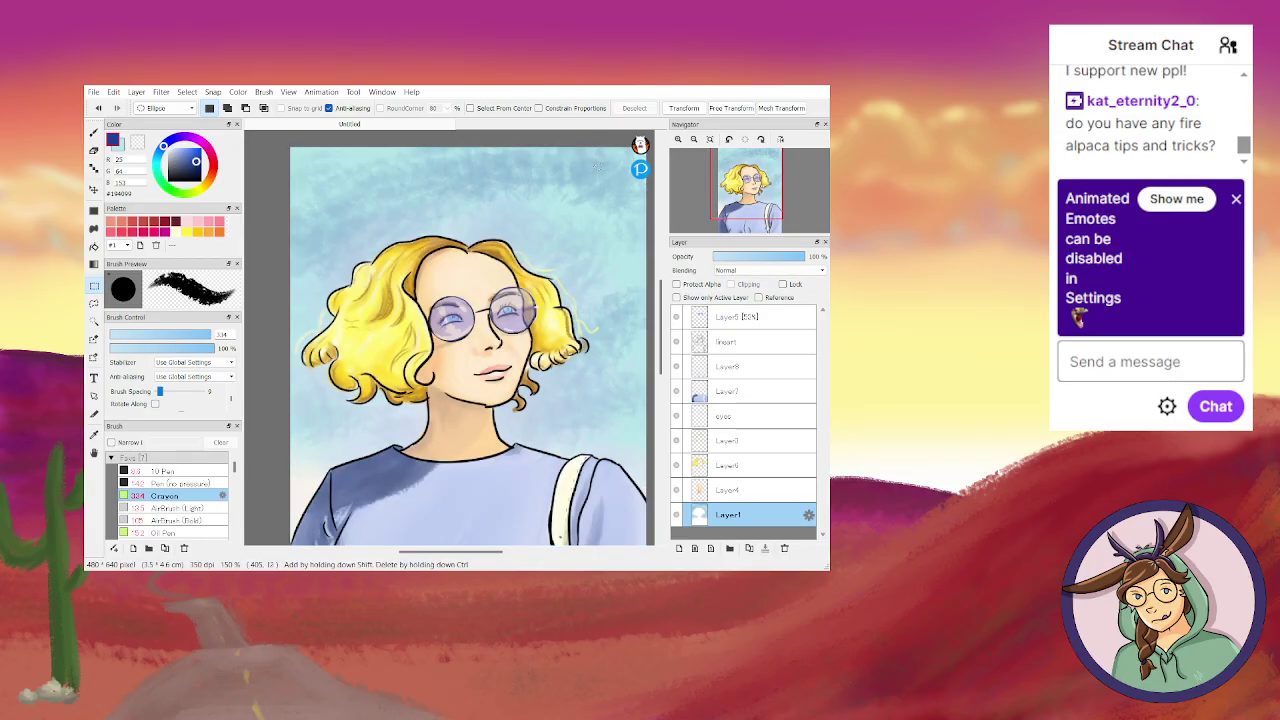
mouse_move(665, 317)
left_mouse_down()
mouse_move(668, 337)
mouse_move(662, 321)
left_mouse_up()
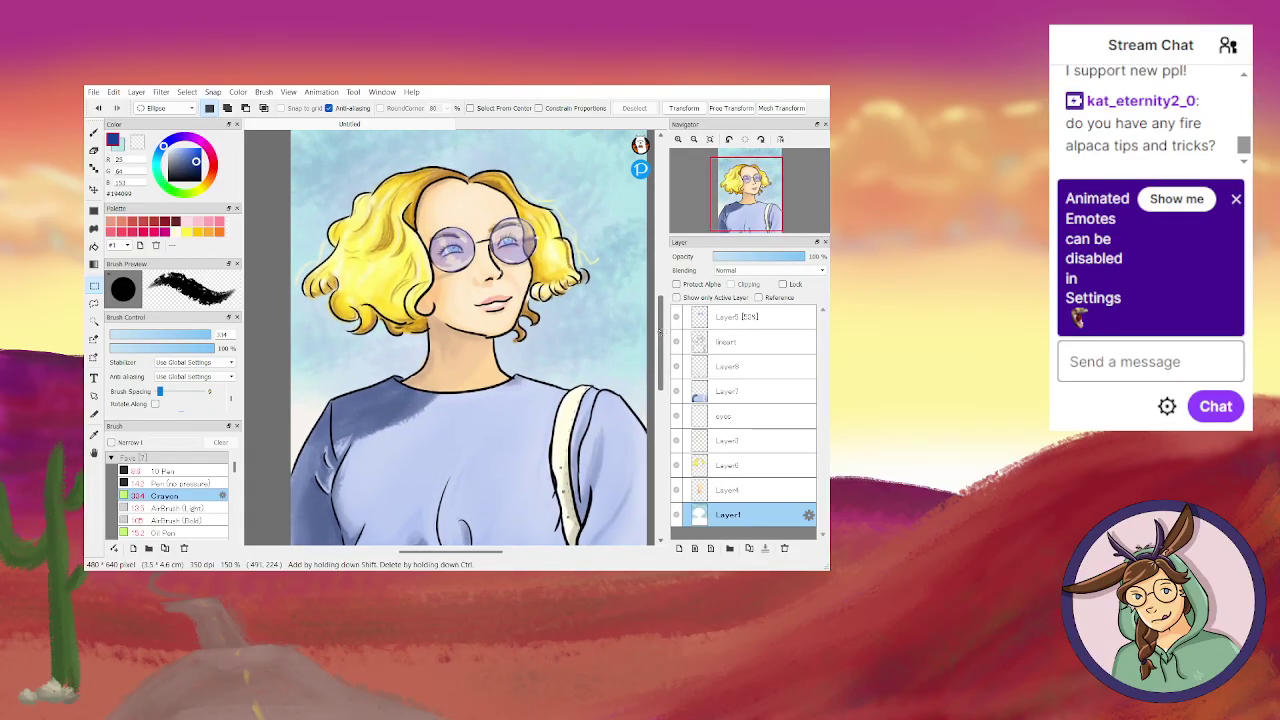